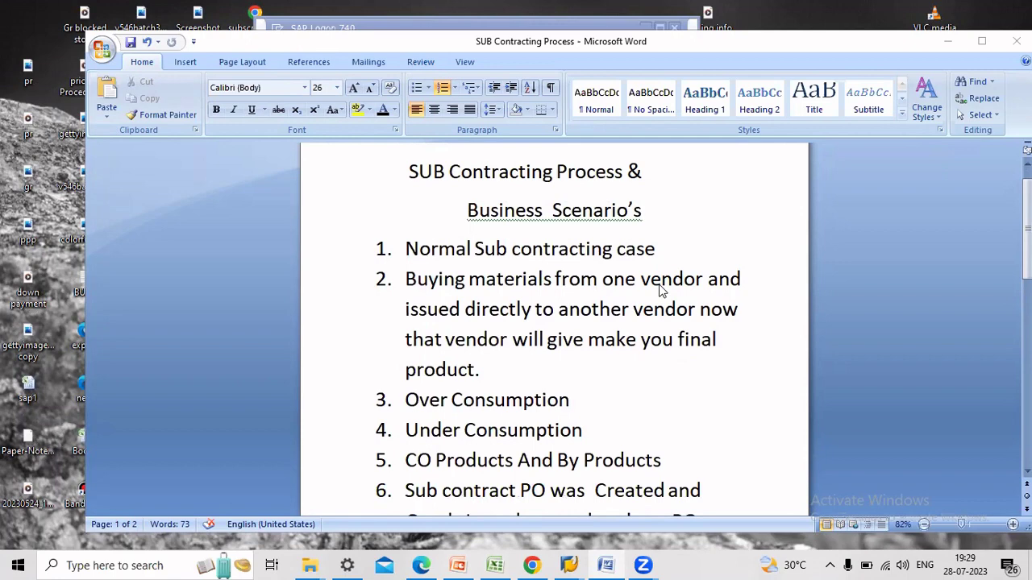
Review the numbered list of subcontracting business scenarios in the document, from the normal case to the recursive case
scroll(661, 292, down, 1)
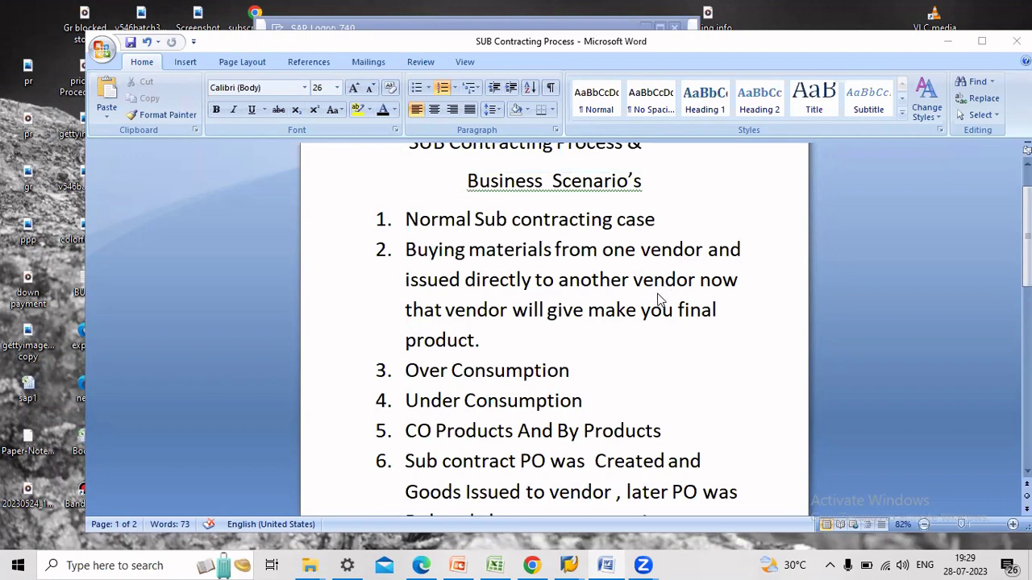
scroll(658, 300, down, 5)
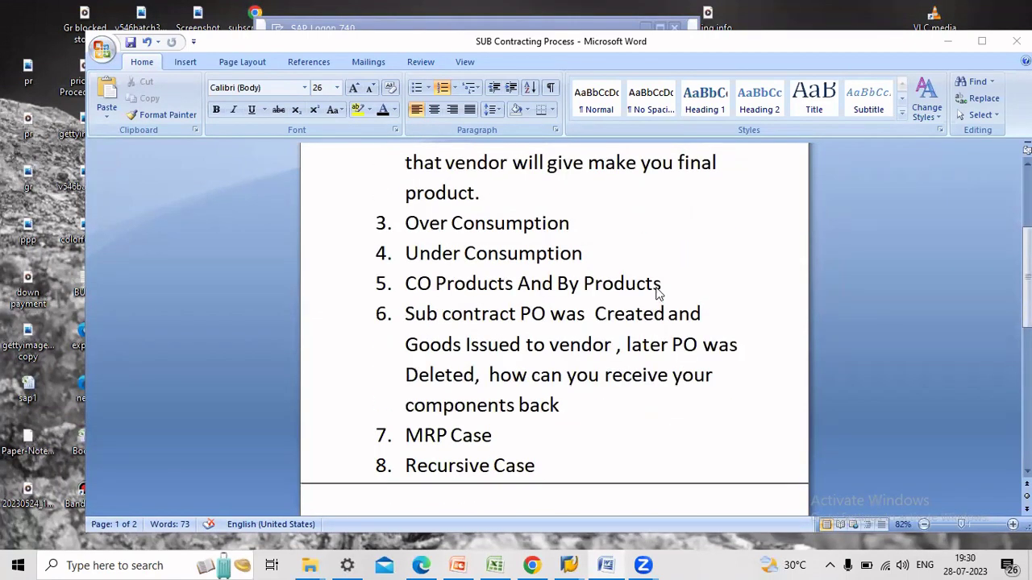
scroll(663, 291, up, 2)
scroll(662, 293, up, 5)
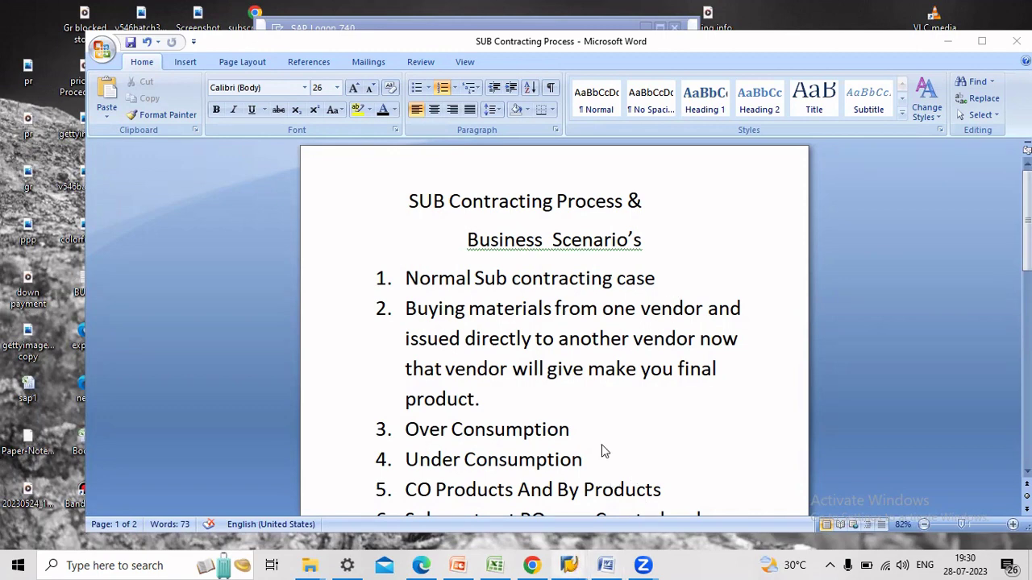
Switch to Excel to view the numbers on Sheet8 of the sap1 workbook, and return to SAP Easy Access
click(574, 565)
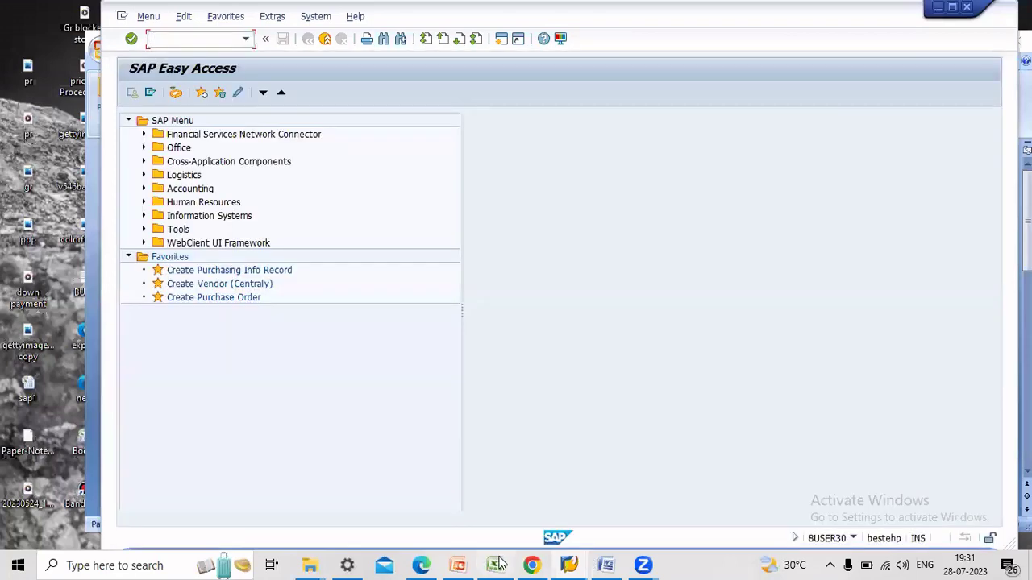
mouse_move(499, 563)
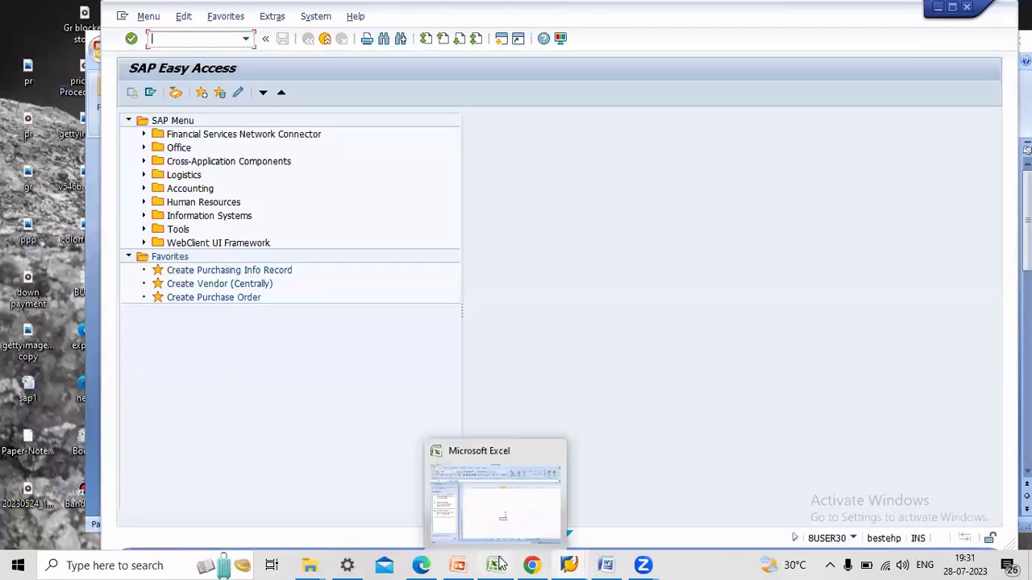
click(500, 513)
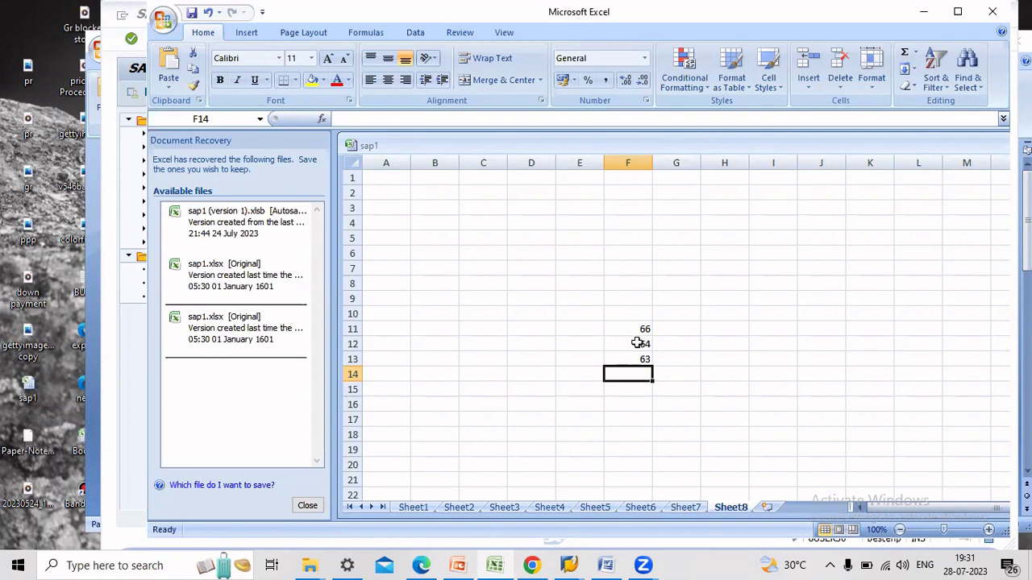
click(634, 297)
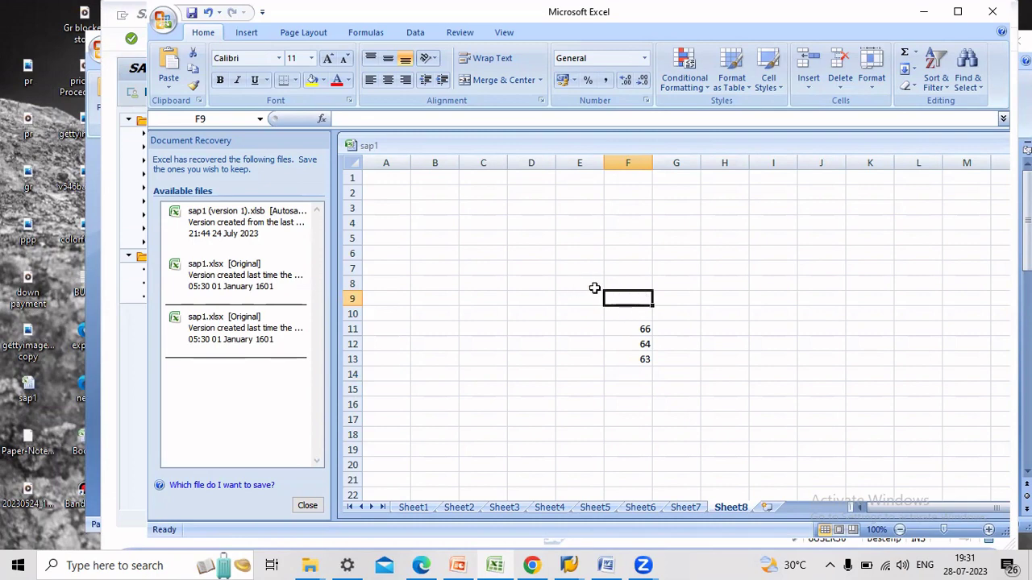
click(924, 12)
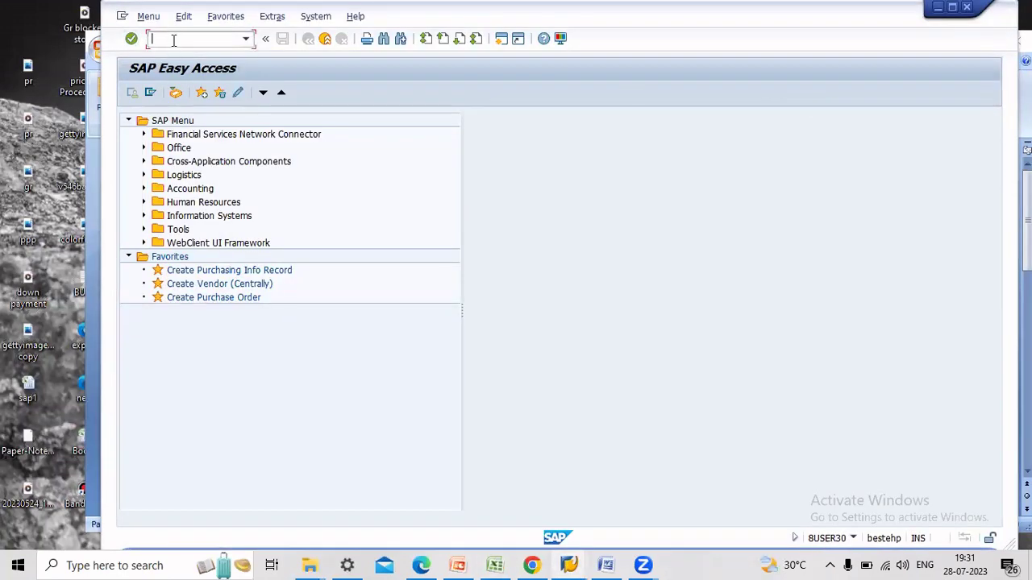
Start transaction mm01 to create a material and set its industry sector to Mechanical Engineering
text(mm01)
key(Return)
click(258, 155)
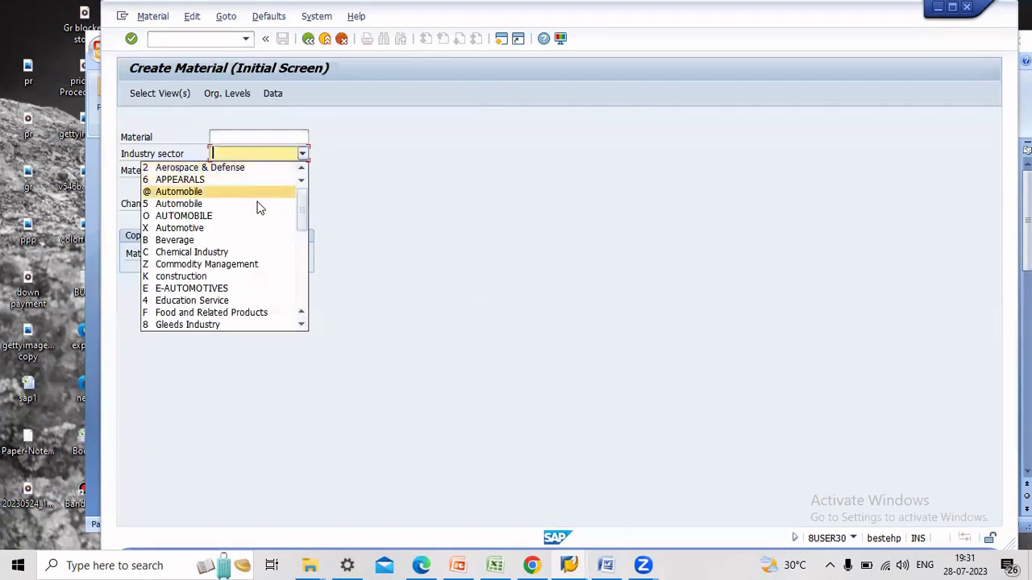
scroll(246, 302, down, 2)
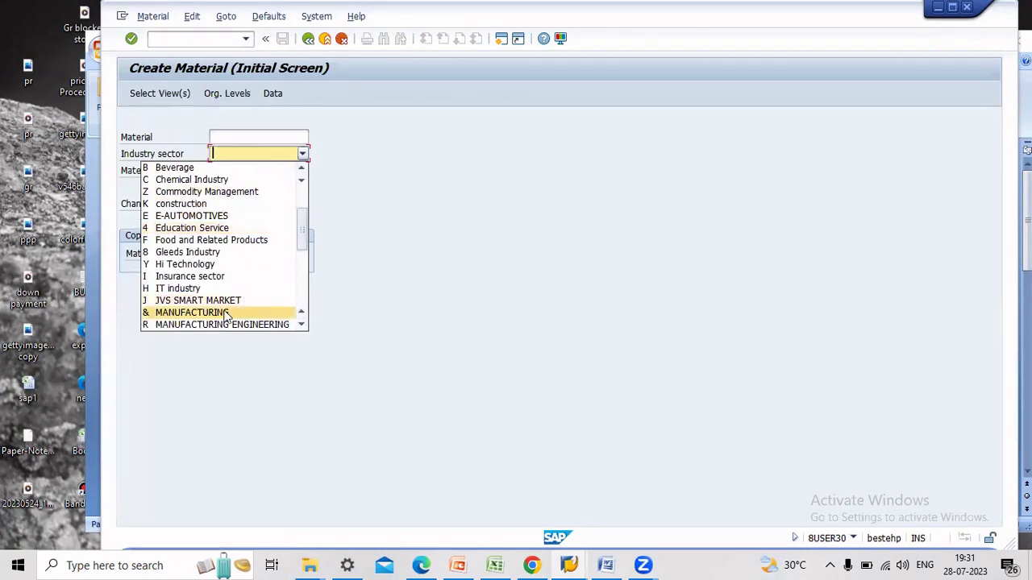
scroll(224, 300, down, 1)
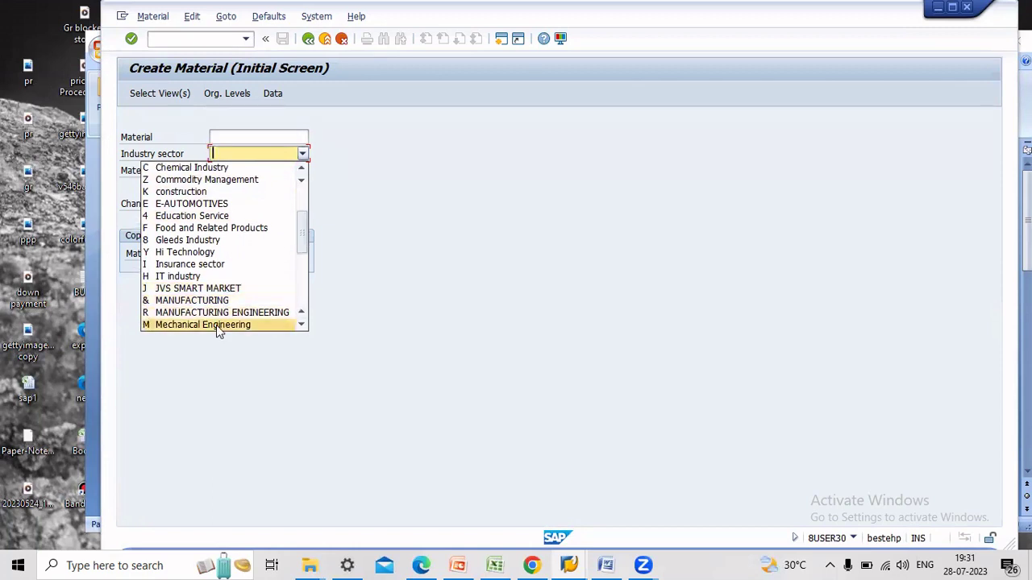
click(217, 325)
Set the material type to ZMRP RAW MATERAIL ORIGINAL
click(252, 173)
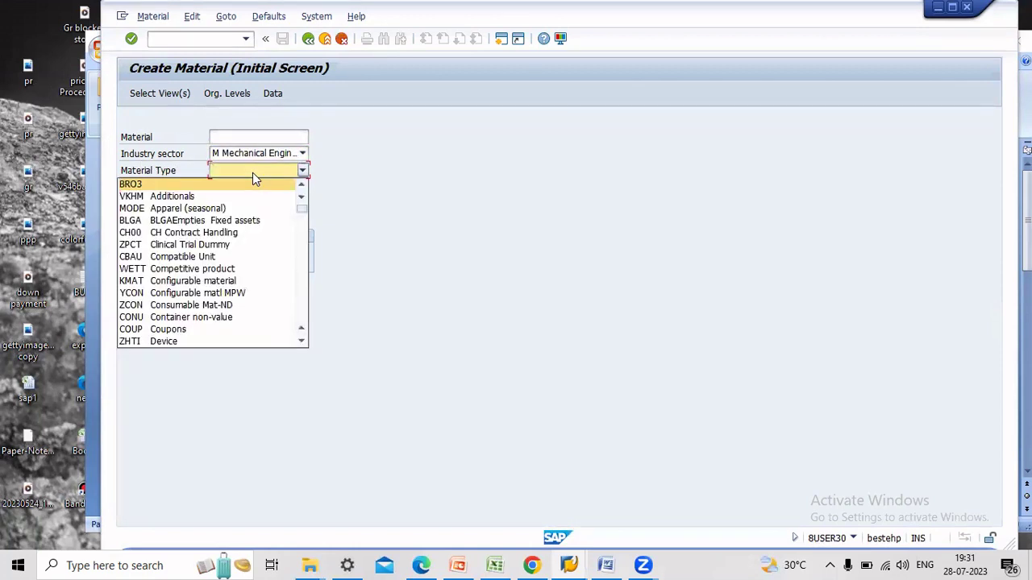
key(z)
key(z)
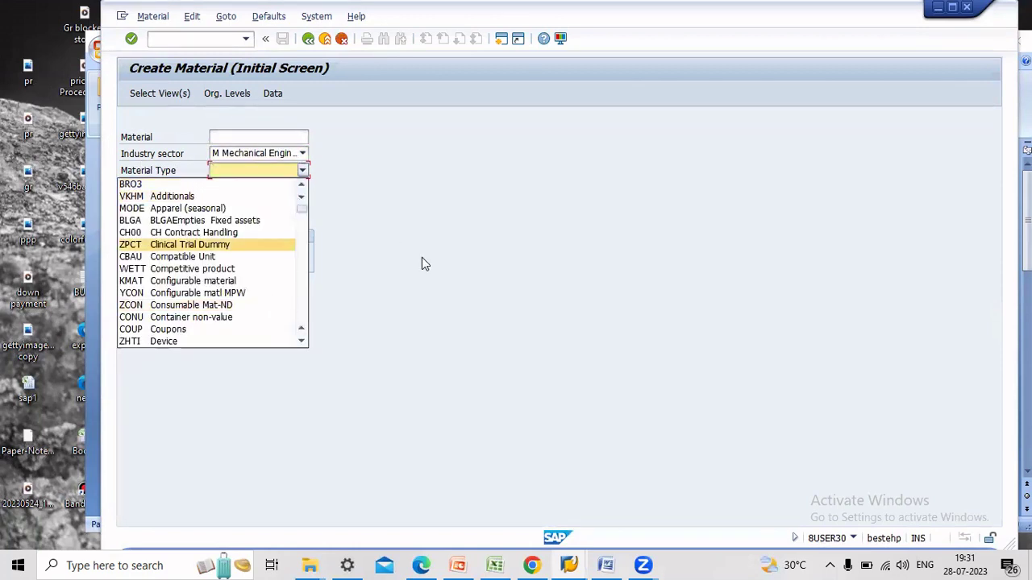
key(z)
key(z)
key(z)
key(z)
key(z)
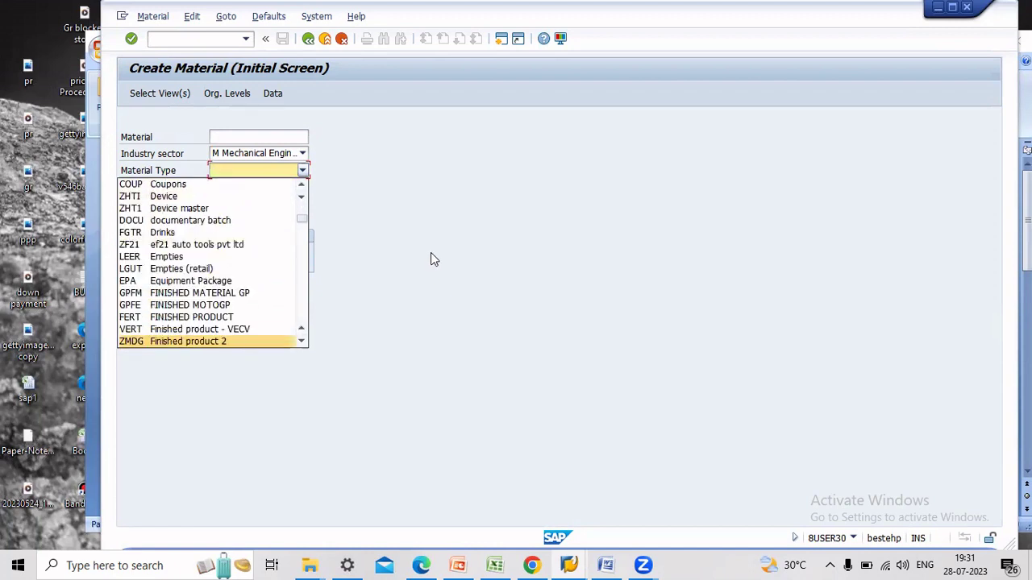
key(z)
key(z)
key(z)
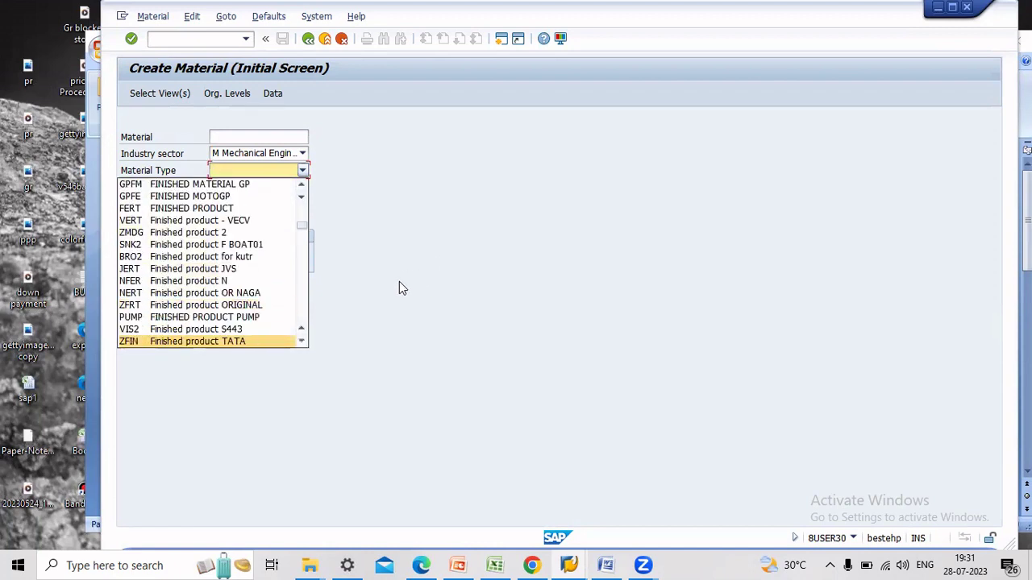
key(z)
key(z)
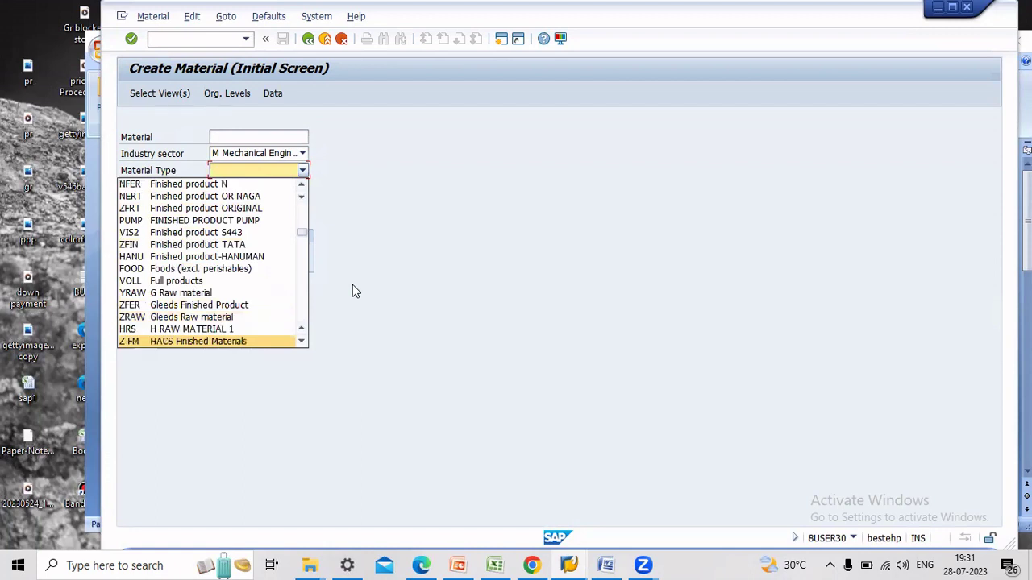
key(z)
key(z)
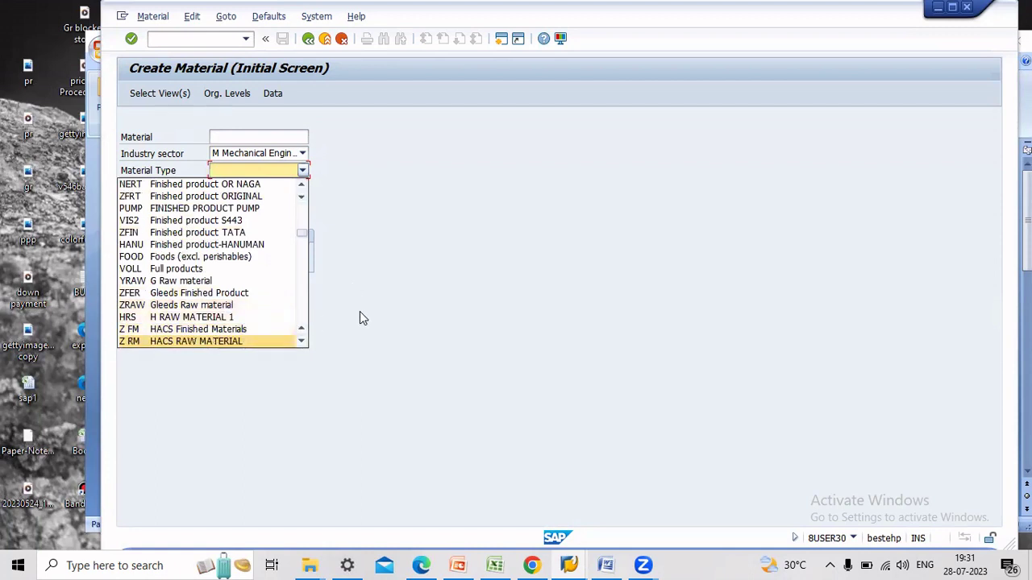
key(z)
key(z)
key(z)
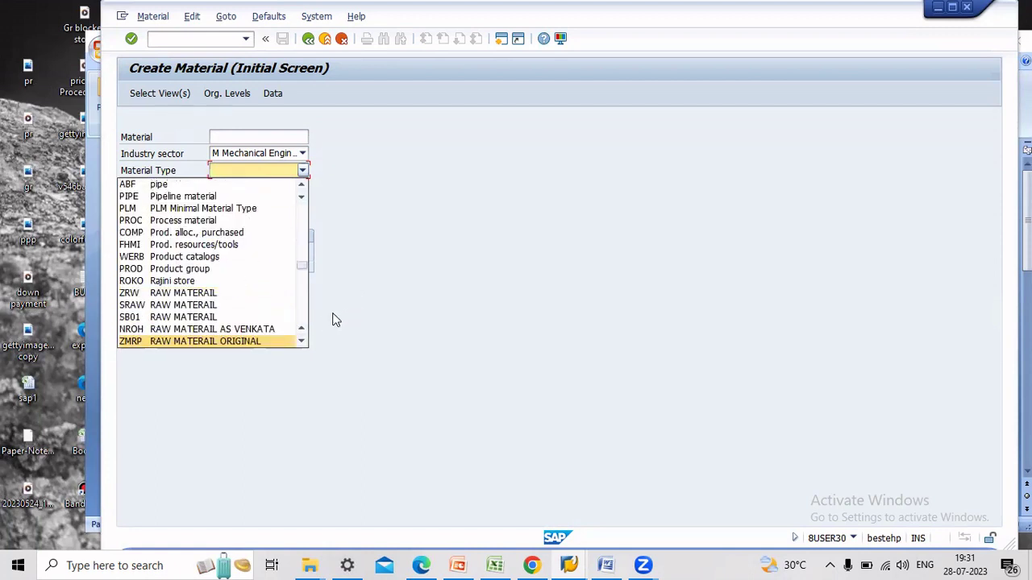
click(213, 343)
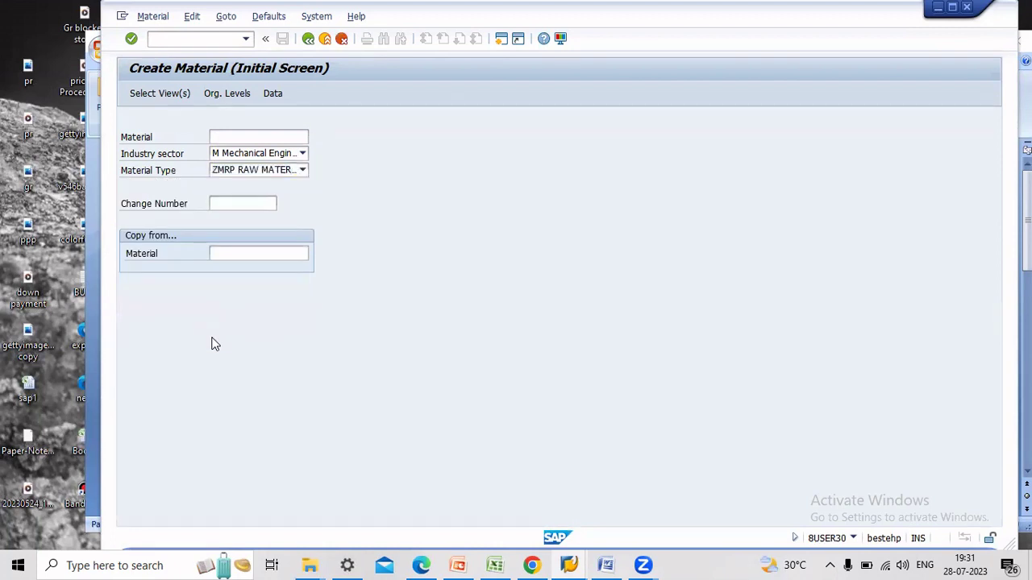
Choose the views Basic Data 1 and 2, Purchasing, General Plant Data / Storage 1 and 2, and Accounting 1 and 2 for the new material
key(Return)
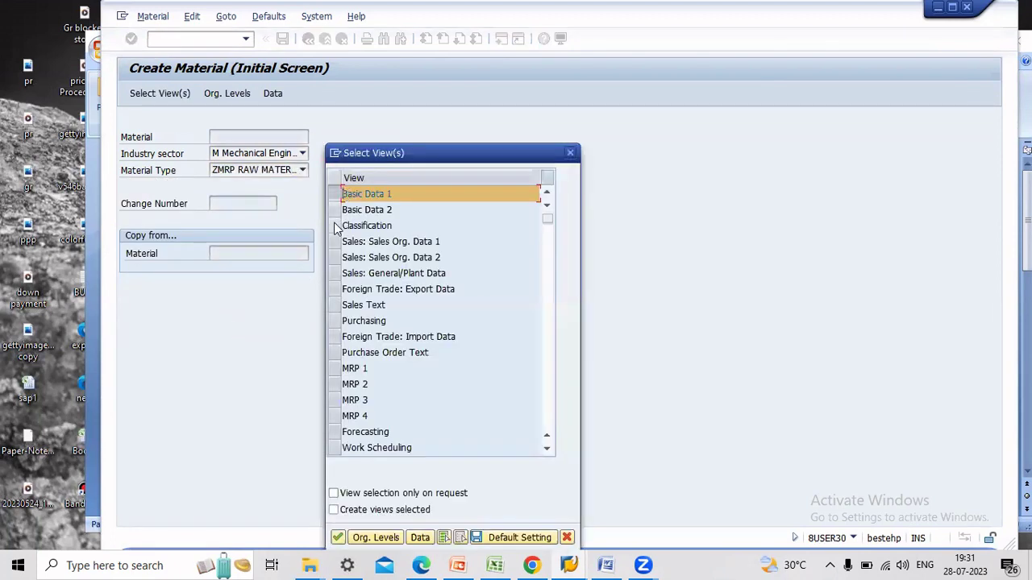
click(335, 211)
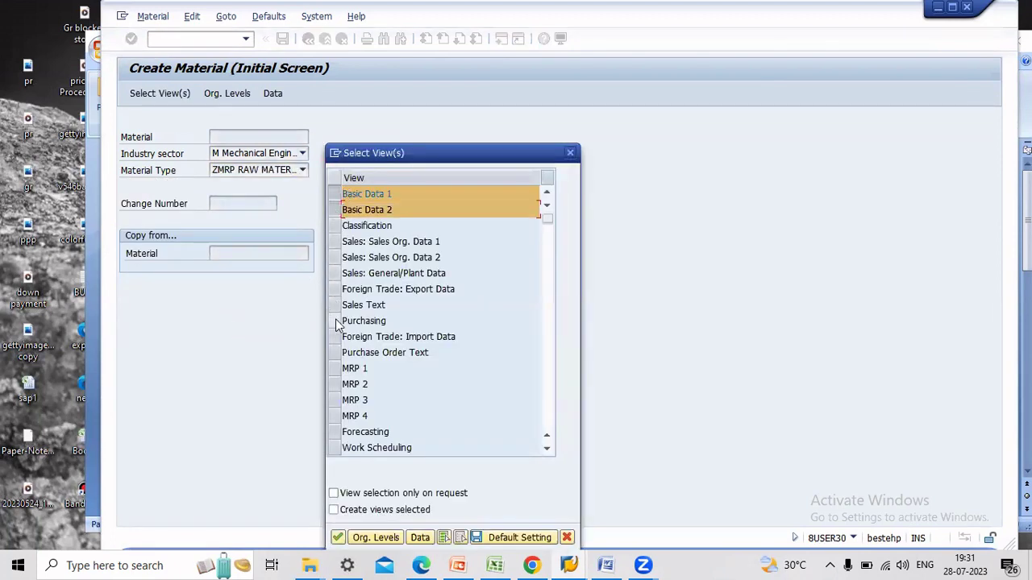
click(334, 322)
scroll(367, 409, down, 1)
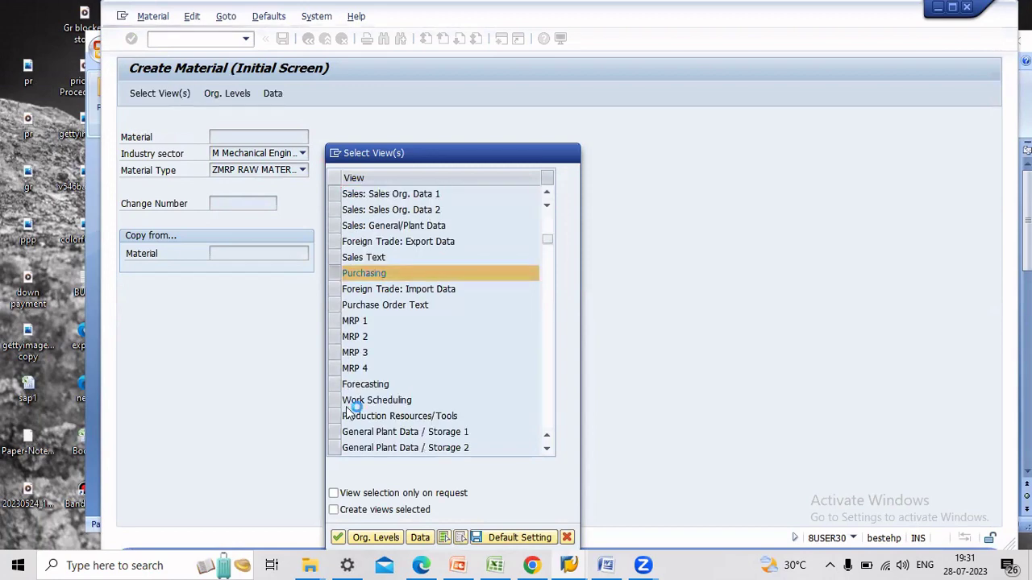
scroll(362, 404, down, 4)
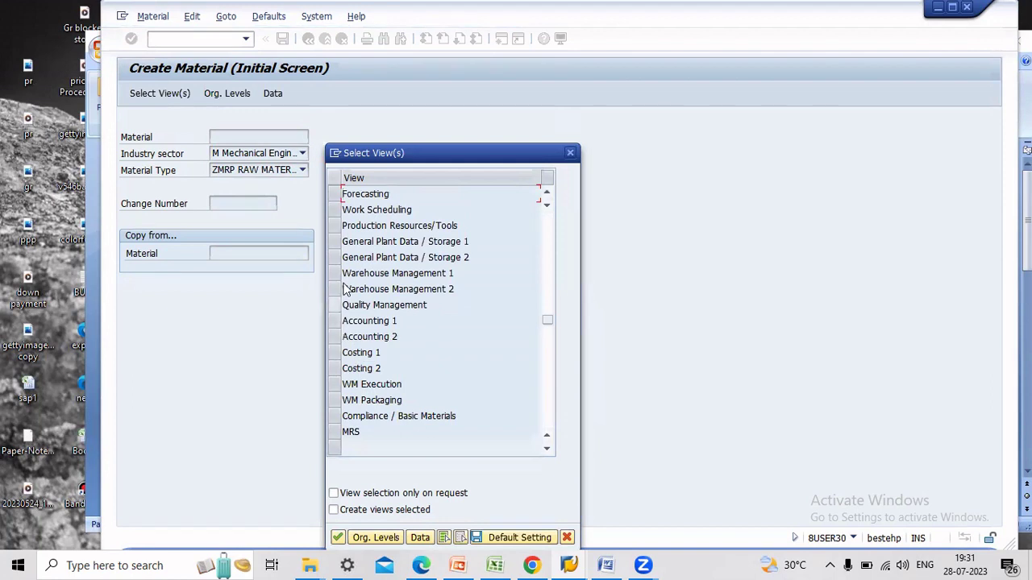
click(336, 243)
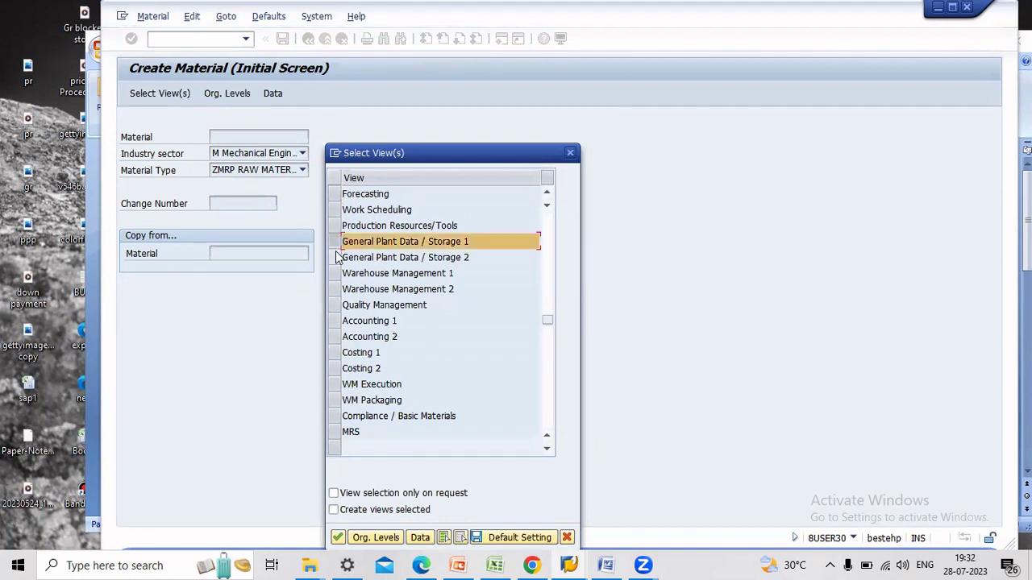
click(336, 257)
click(337, 322)
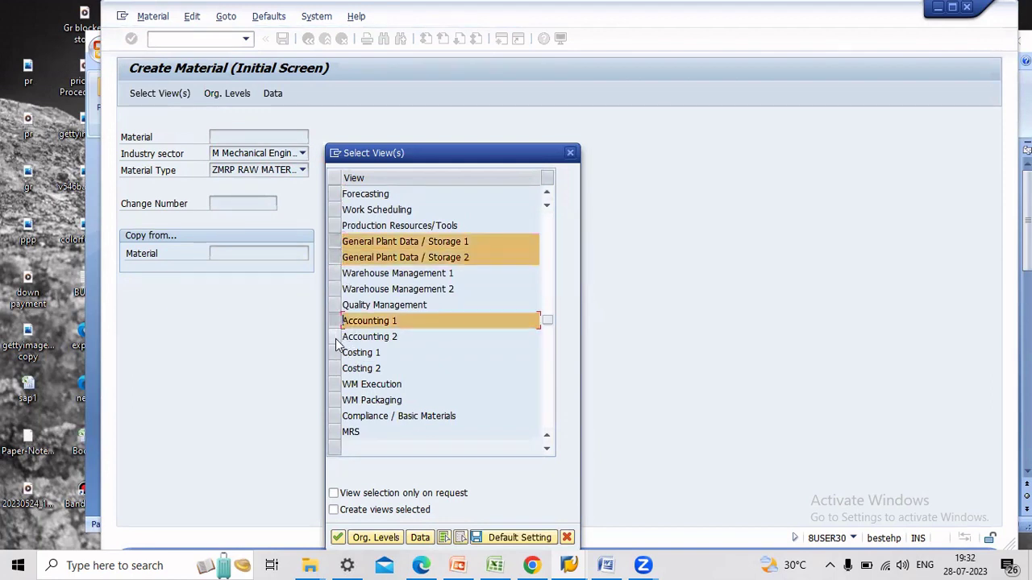
click(337, 337)
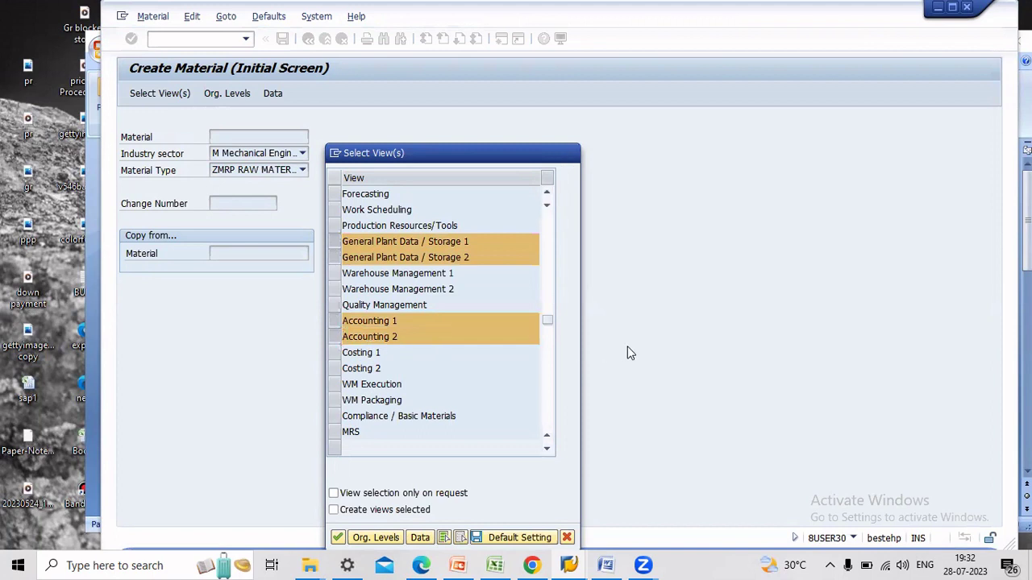
key(Return)
Enter plant sez1 as the organizational level, leaving the storage location empty, and proceed to the material's basic data
text(se)
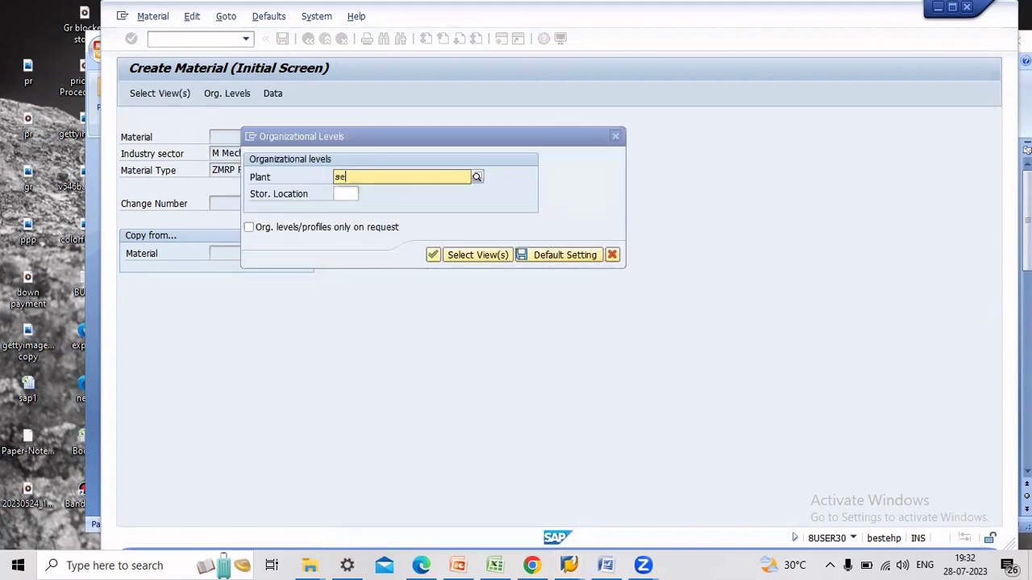
text(z1)
key(Return)
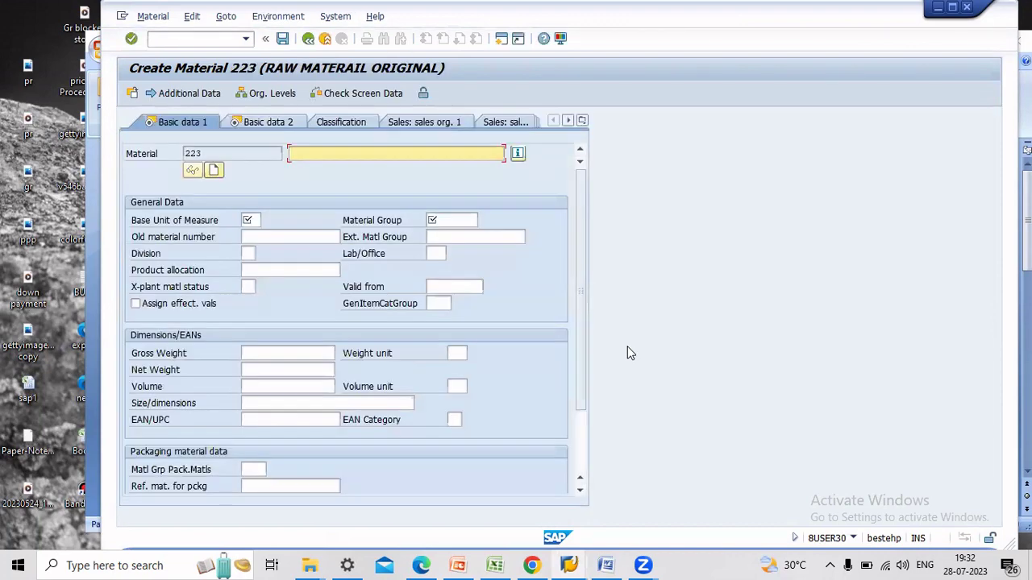
Fill in Basic data 1 with the description "semi finished prdouc", base unit of measure EA and material group 0001
text(semi finished prdouc)
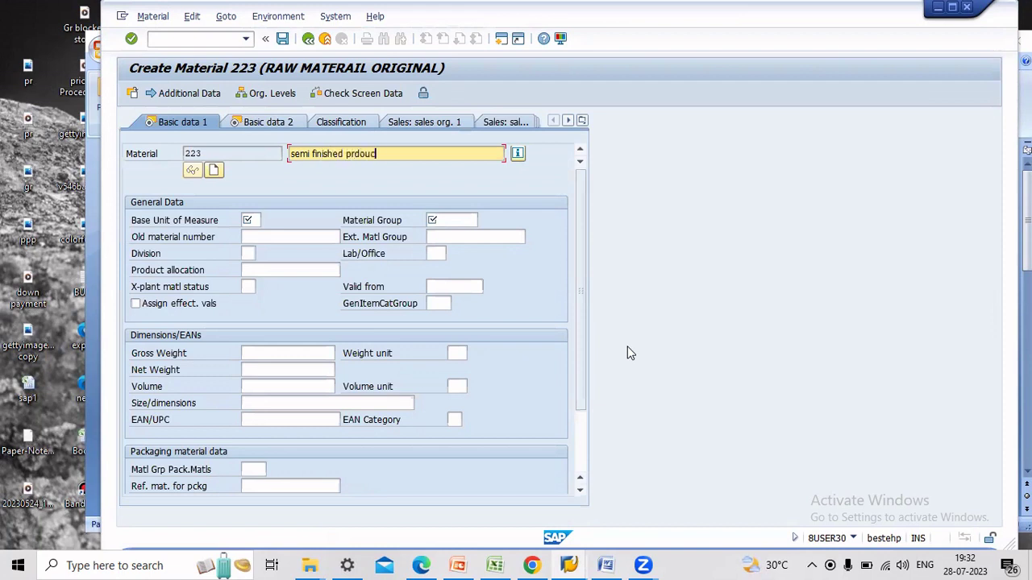
click(252, 220)
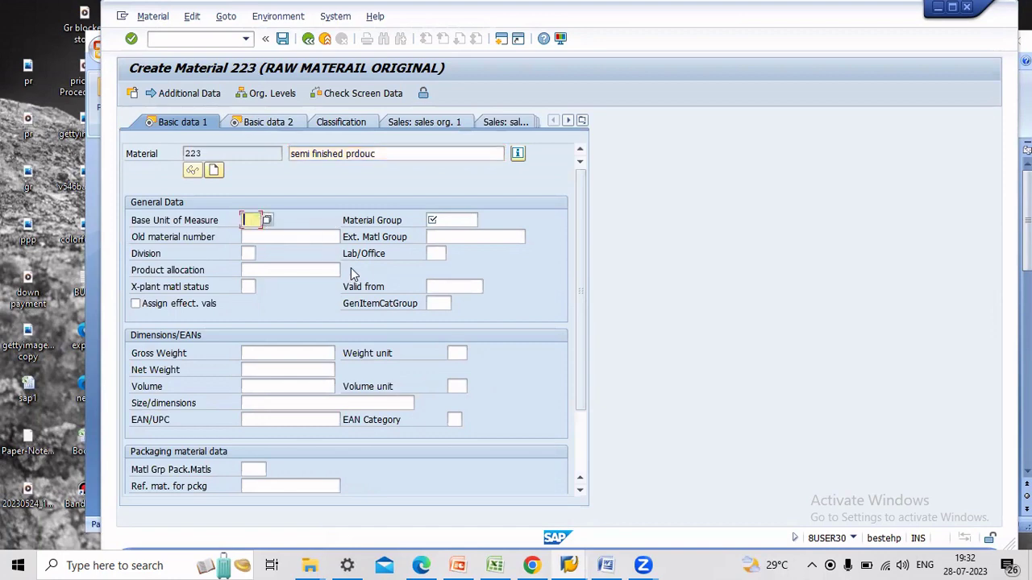
text(ea)
key(Tab)
text(0)
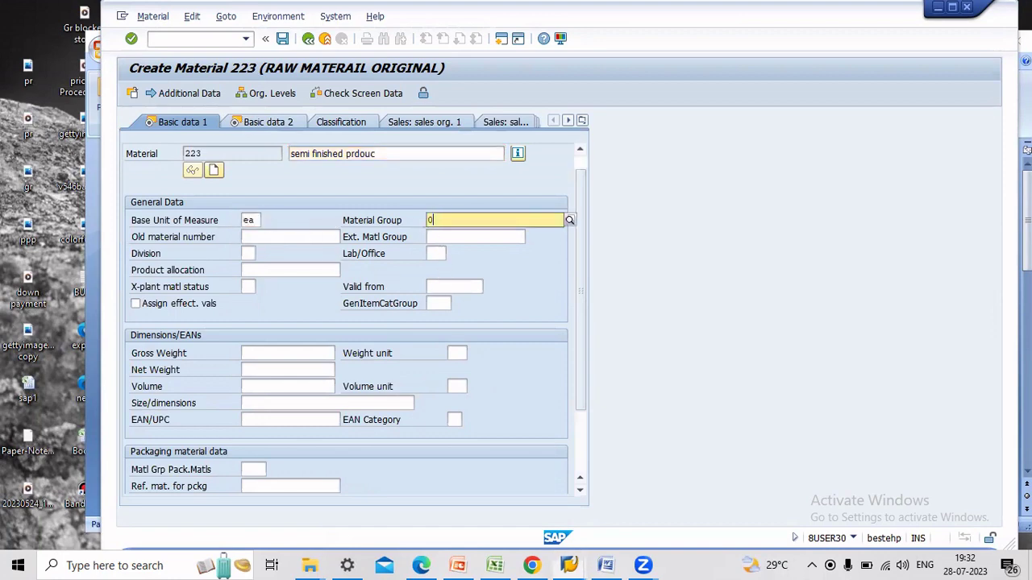
text(001)
key(Return)
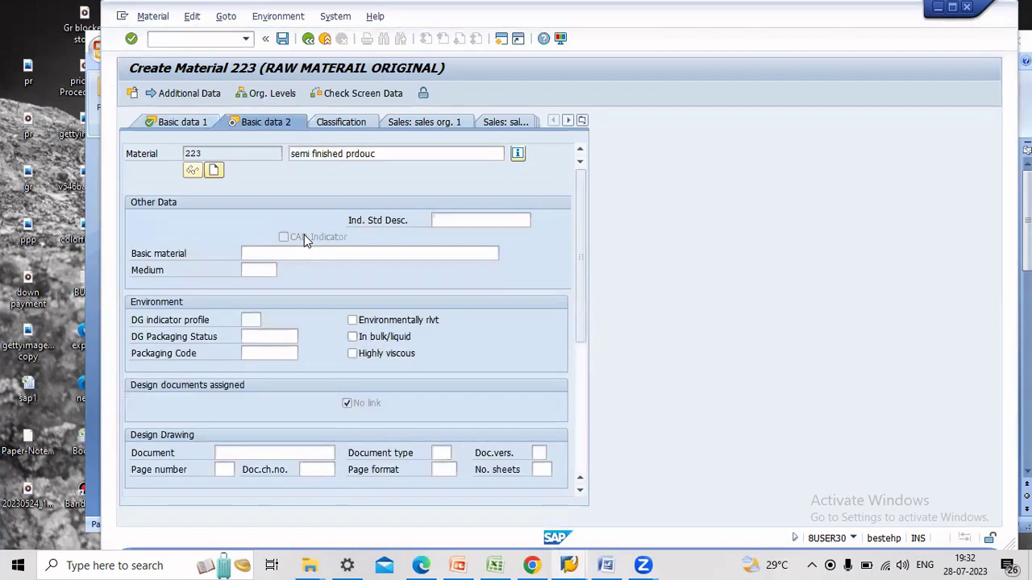
Skip Basic data 2 without entries and set the purchasing group to sz1 in the Purchasing view
key(Return)
key(Return)
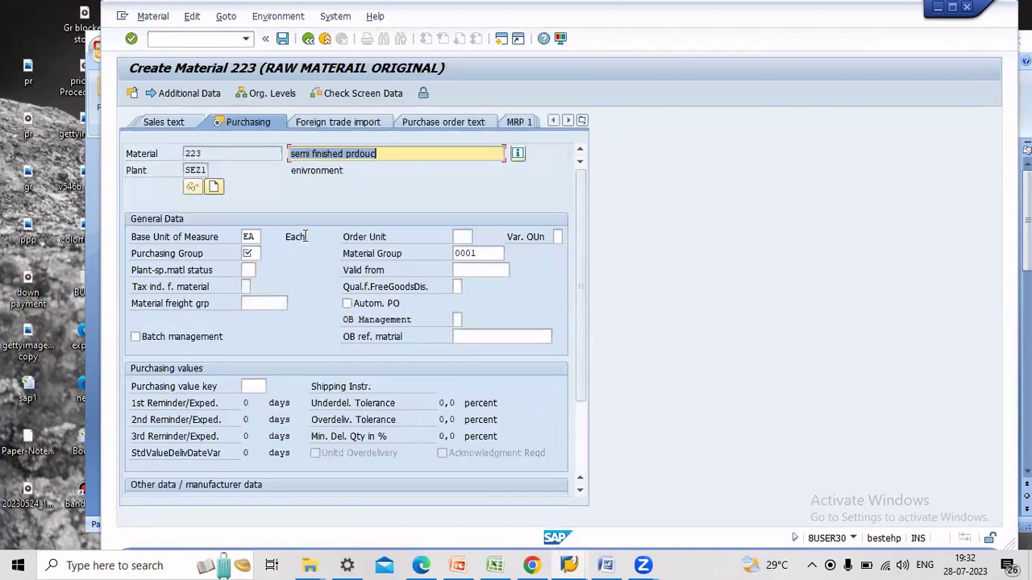
click(250, 253)
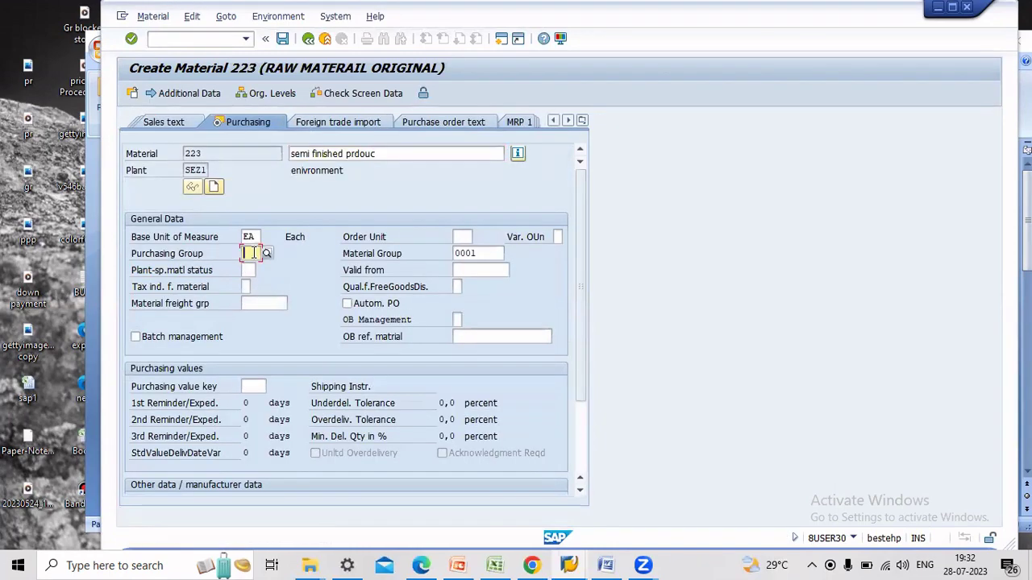
text(sz1)
key(Return)
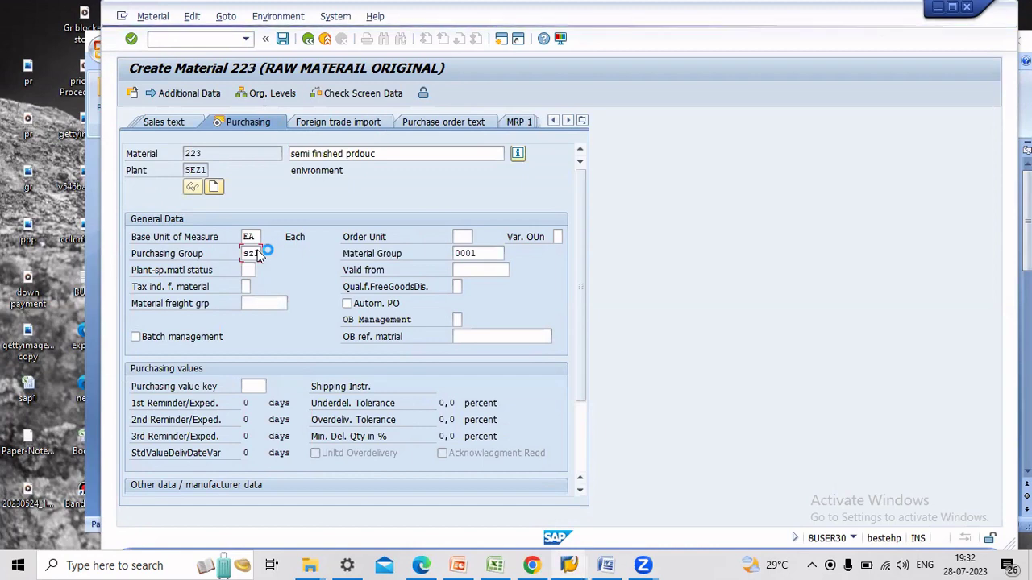
Skip both plant data / storage views without entries and set valuation class 3000 and moving price 6000 in Accounting 1
key(Return)
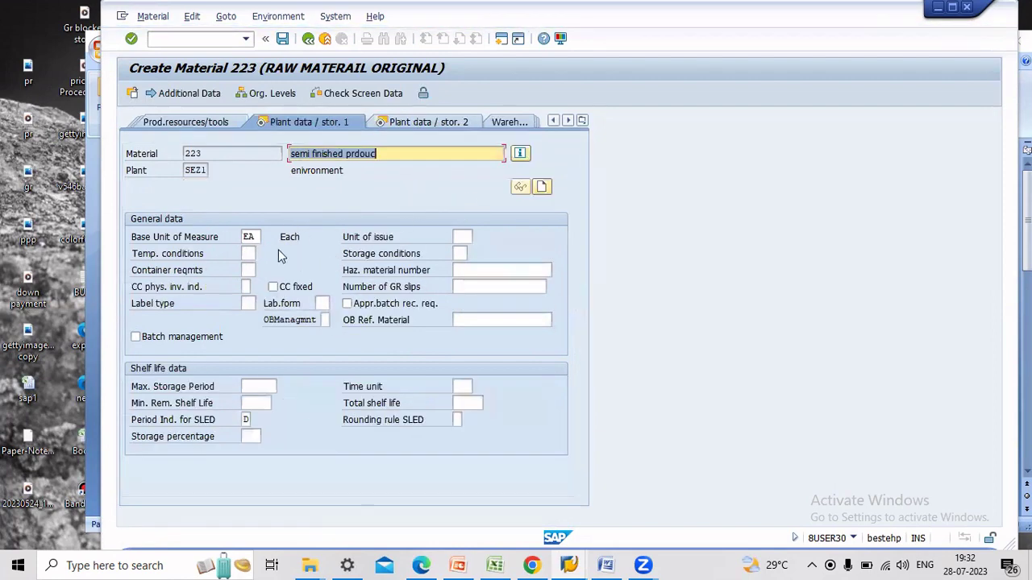
key(Return)
key(Return)
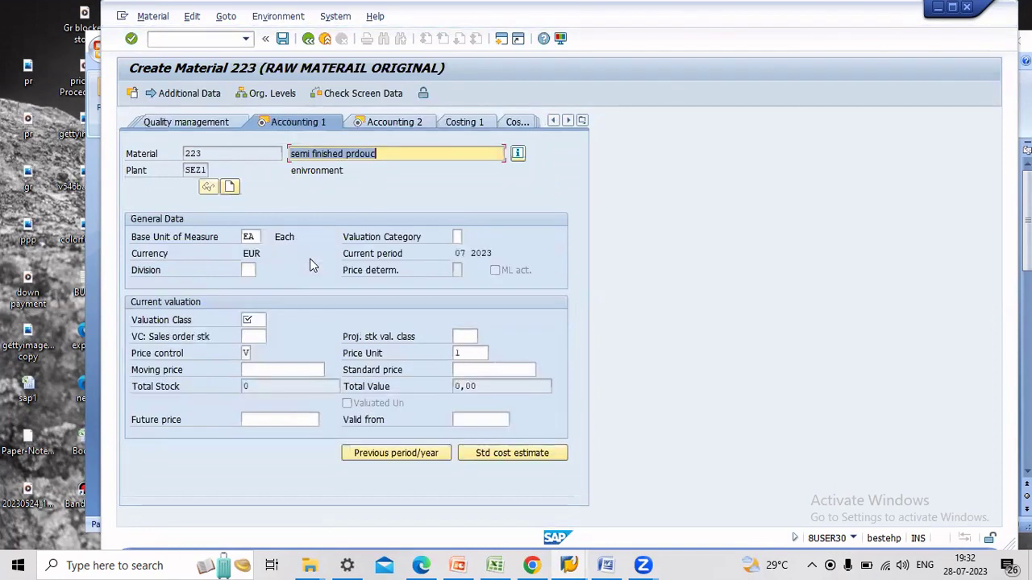
click(252, 319)
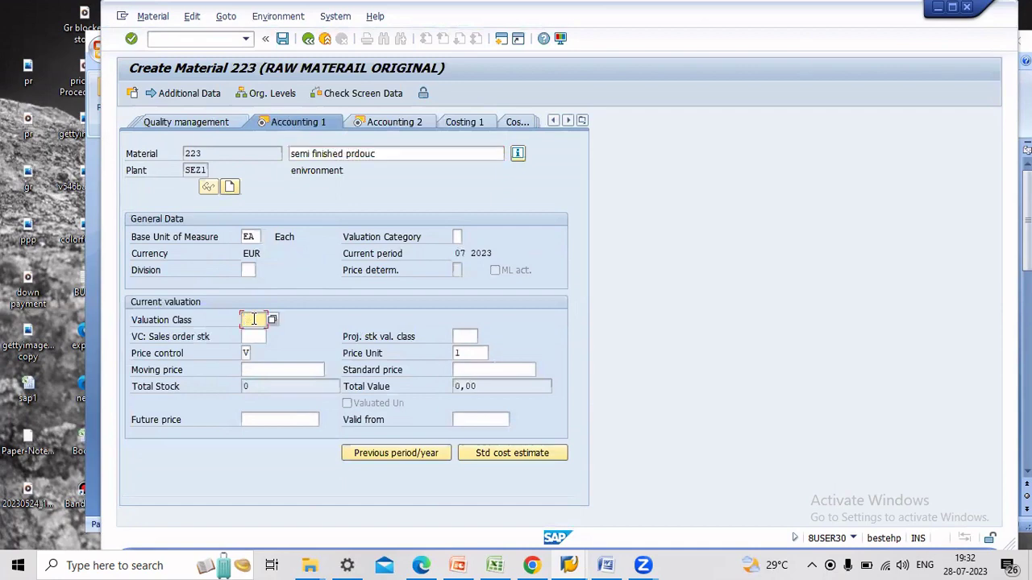
text(3000)
click(273, 370)
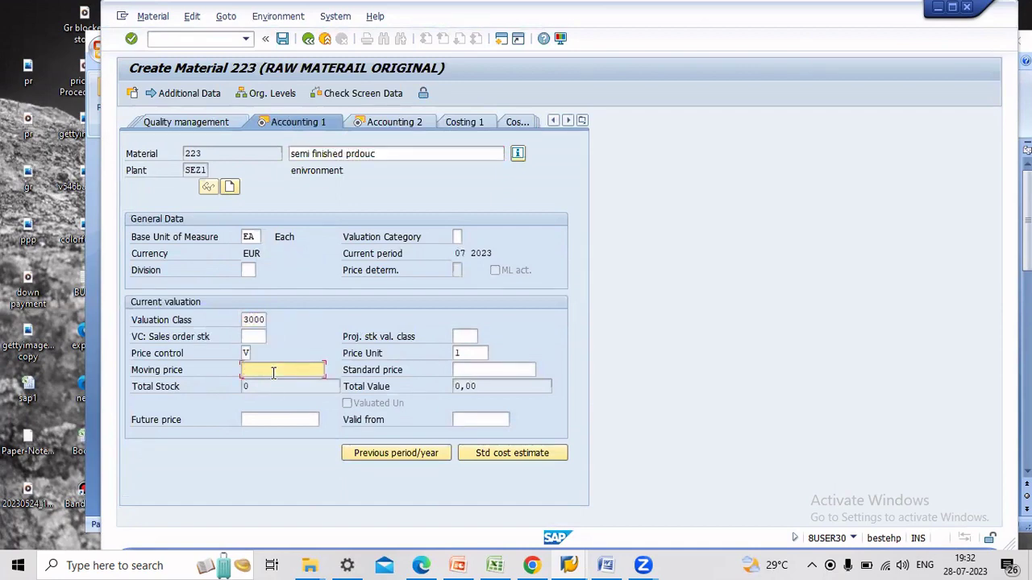
text(6000)
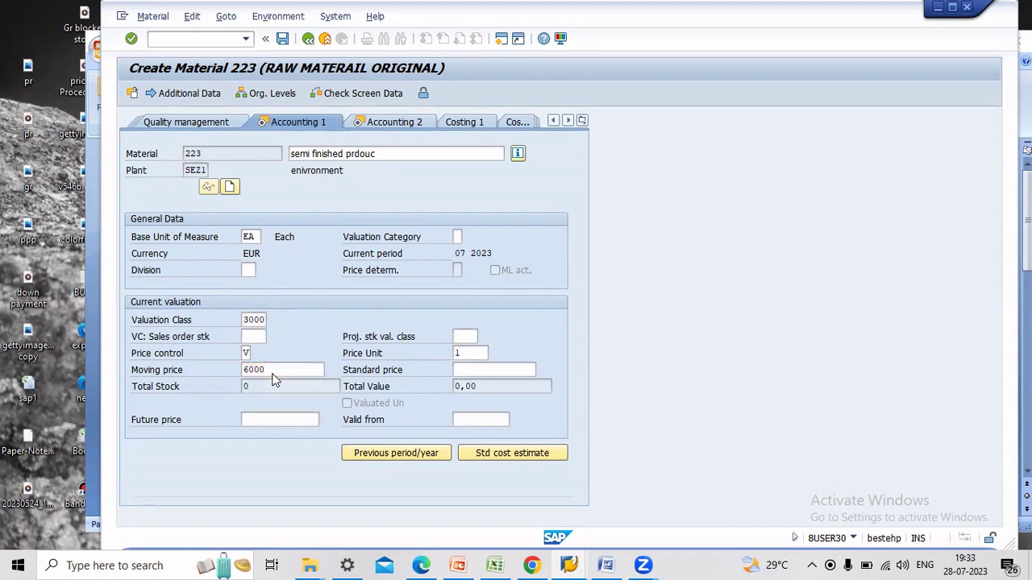
Leave Accounting 2 empty, save the material master, and note material number 223 in cell F9 of the Excel sheet
key(Return)
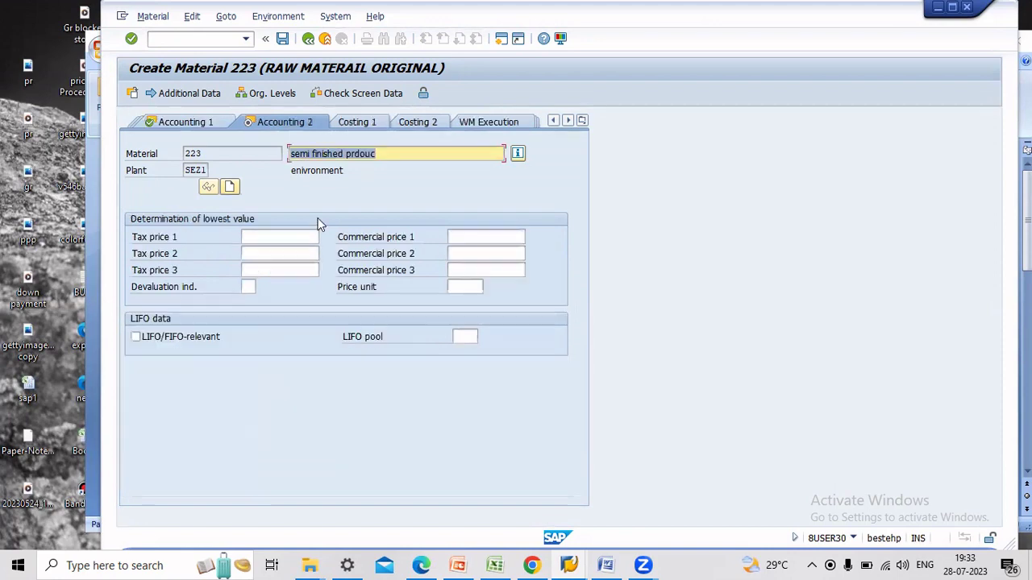
click(282, 39)
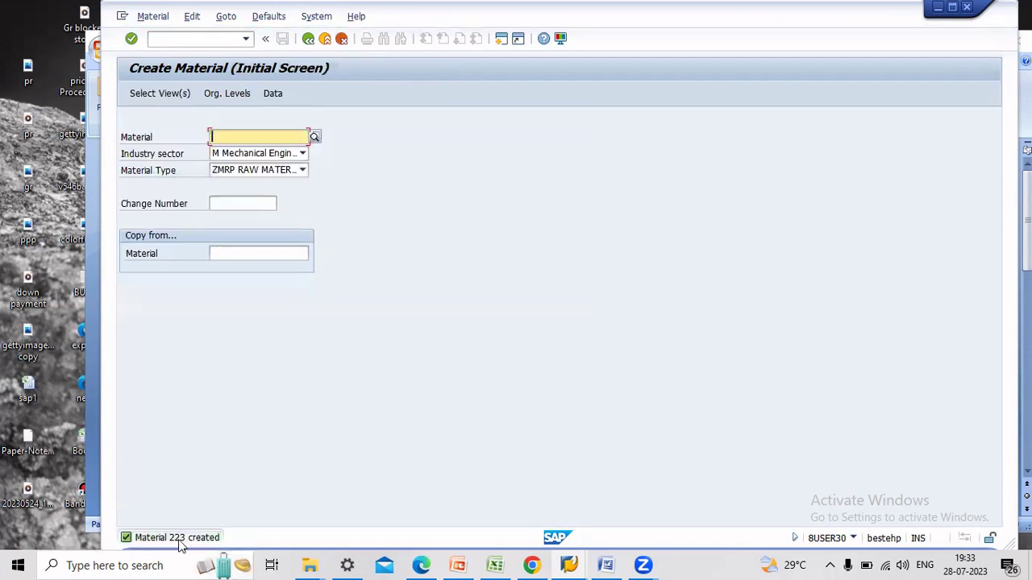
click(497, 565)
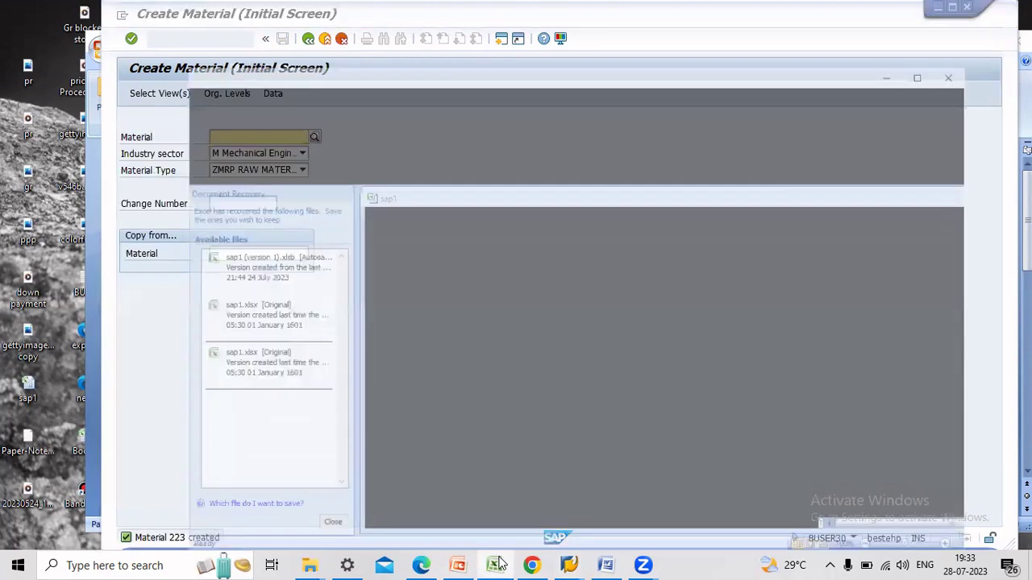
text(223)
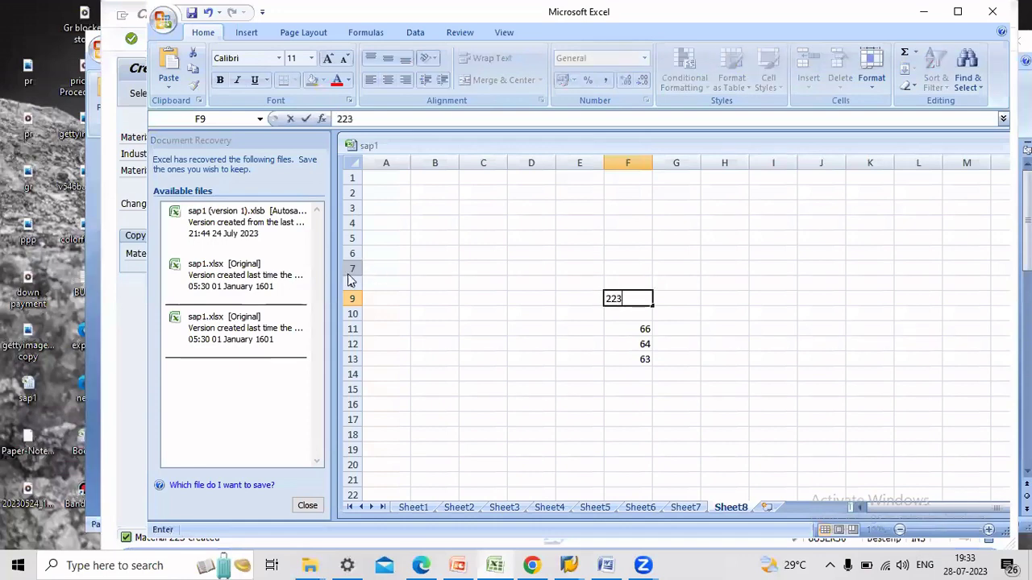
click(923, 12)
Return to SAP Easy Access and start transaction cs01 for material 223, plant SEZ1 and BOM usage 1
click(326, 42)
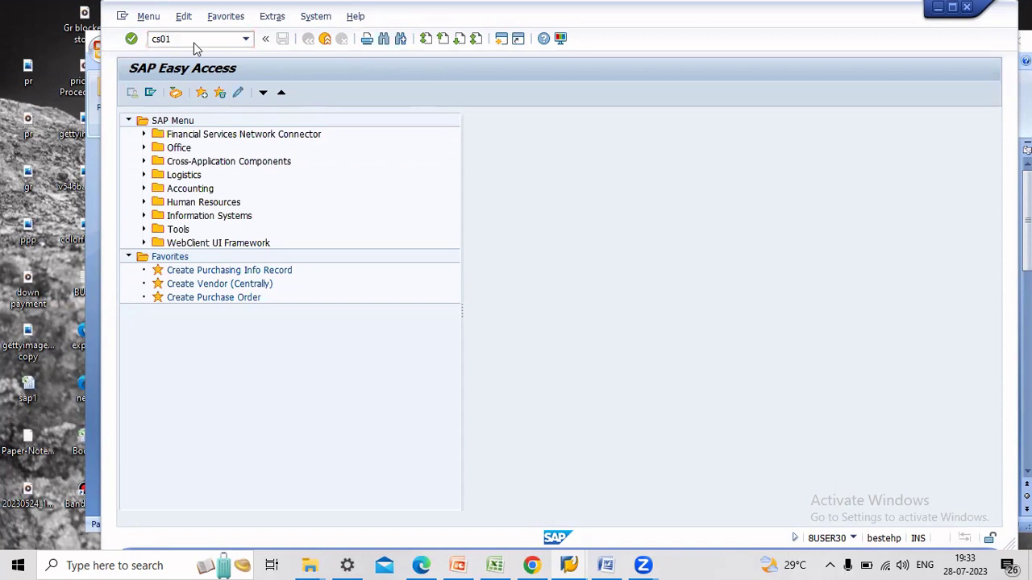
key(Return)
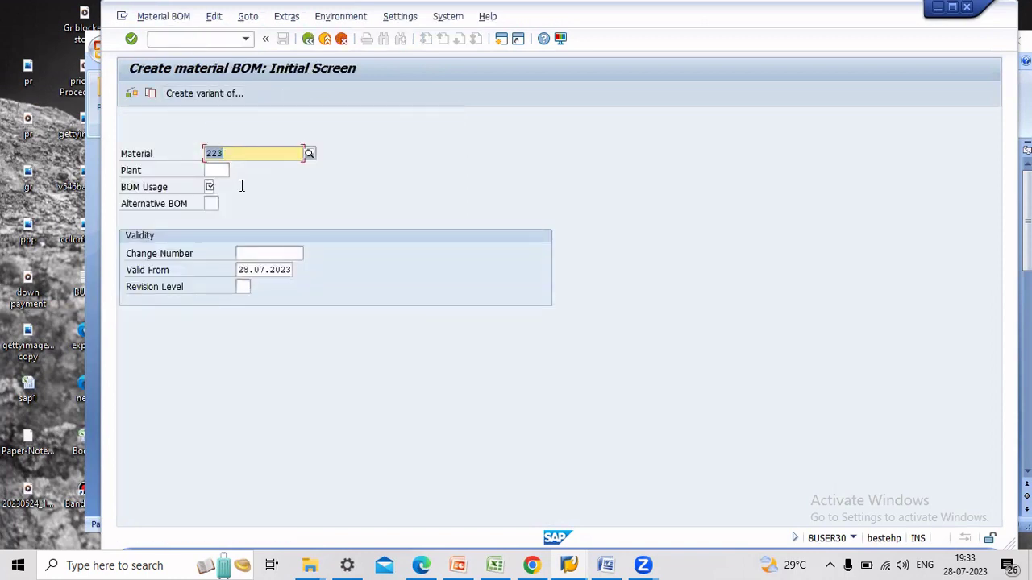
click(239, 156)
click(217, 170)
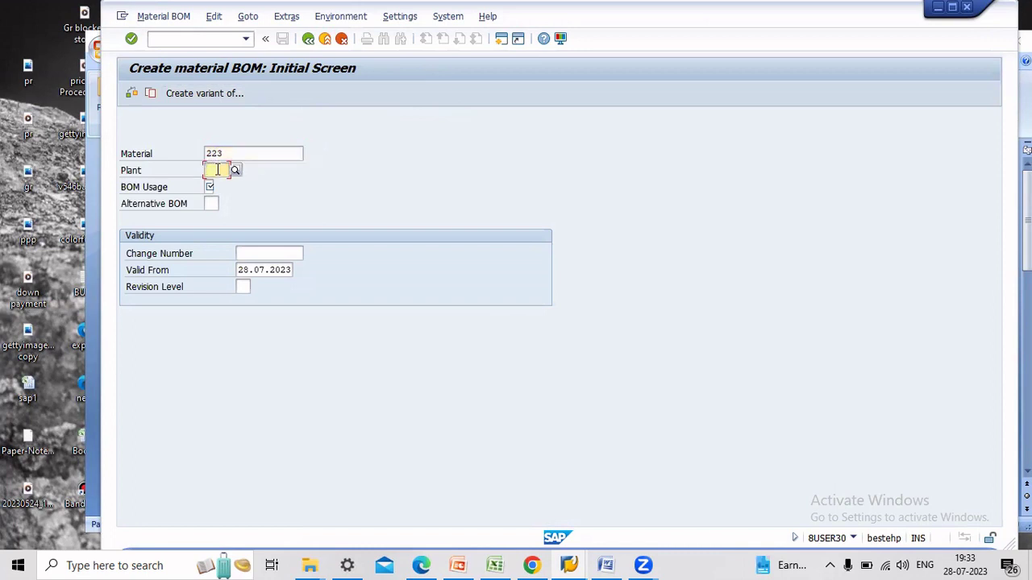
text(se21)
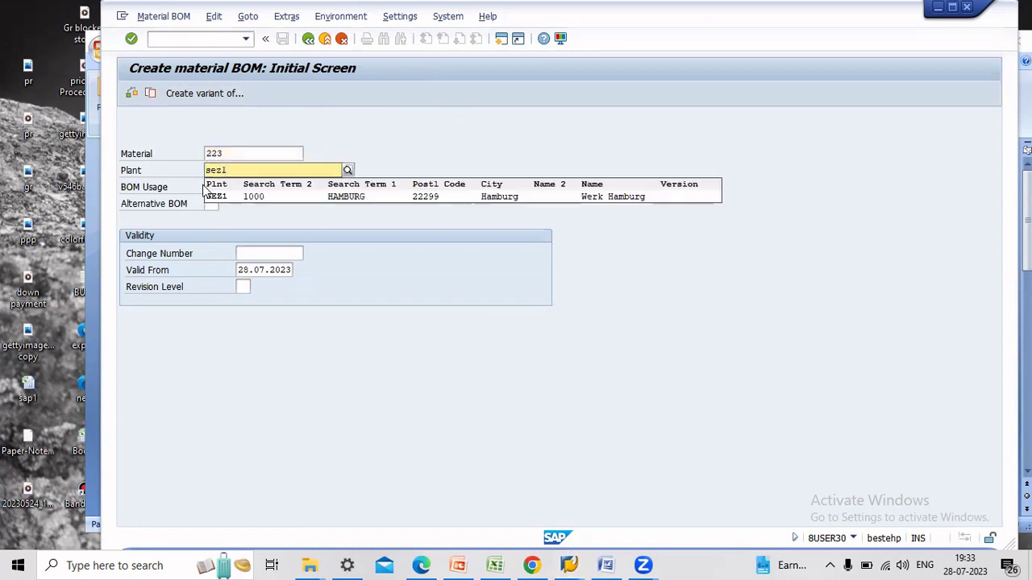
click(215, 196)
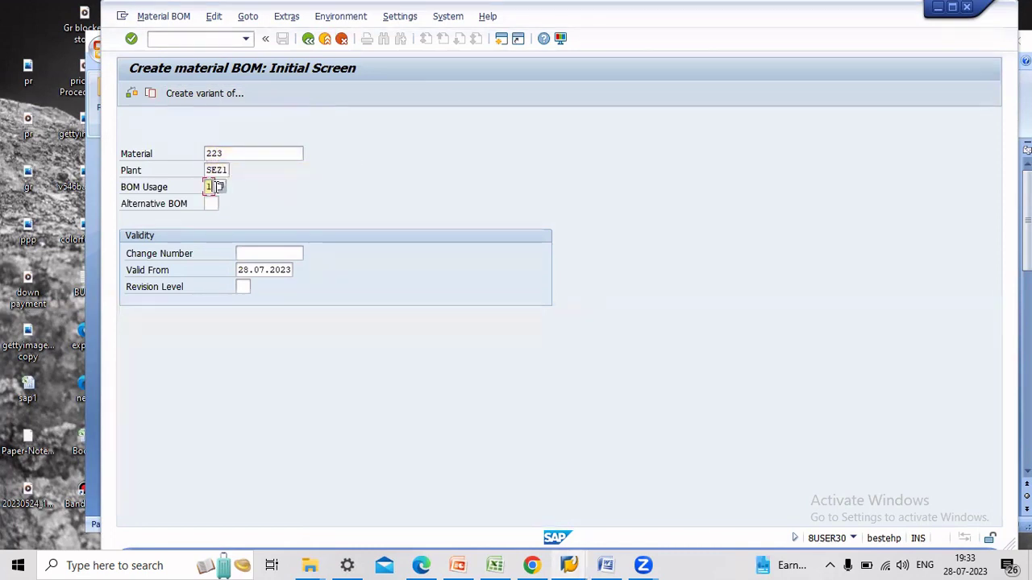
text(1)
key(Return)
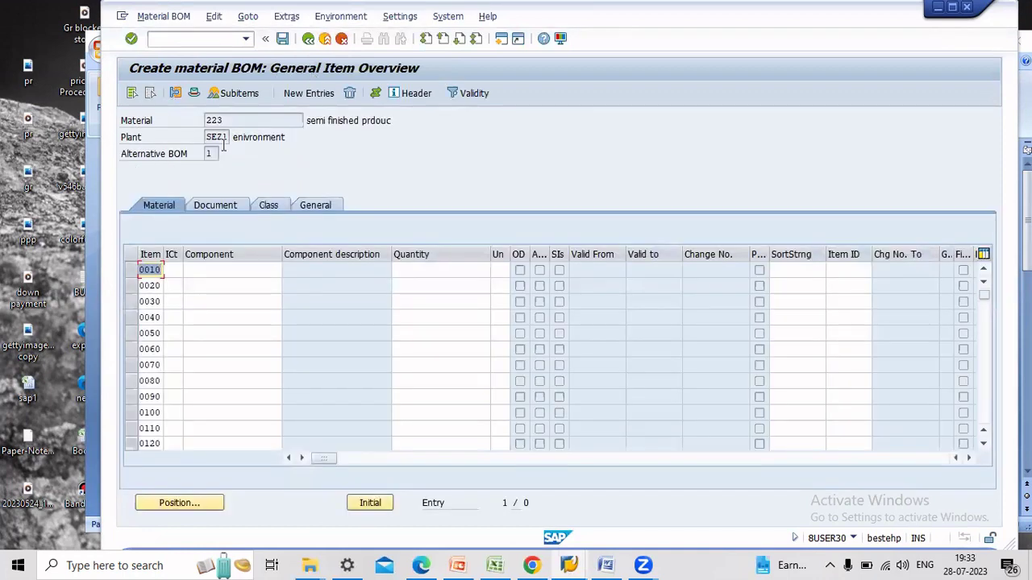
Fill BOM item 0010 with item category 1, component 64 from the Excel list and quantity 10
click(176, 269)
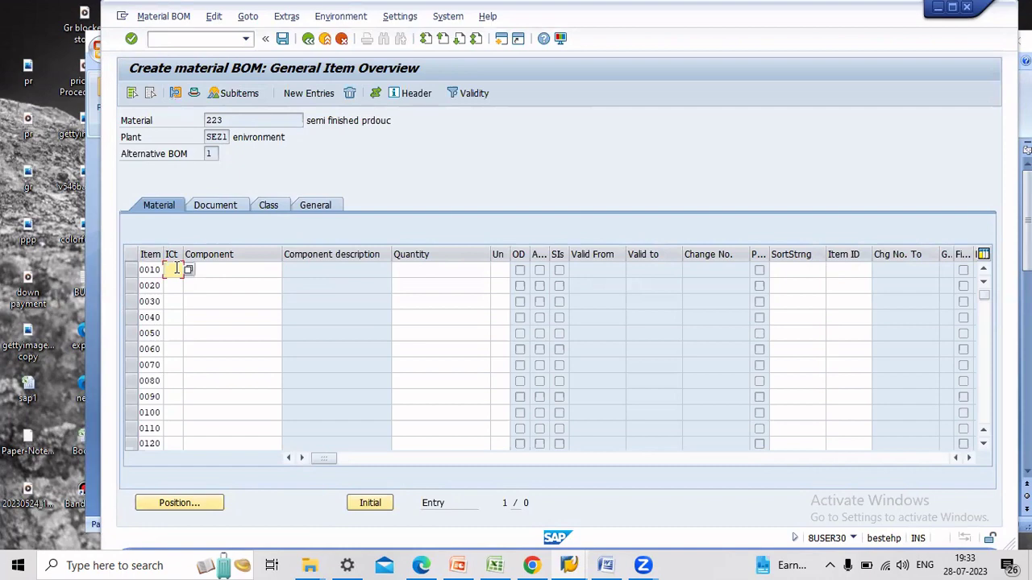
click(258, 270)
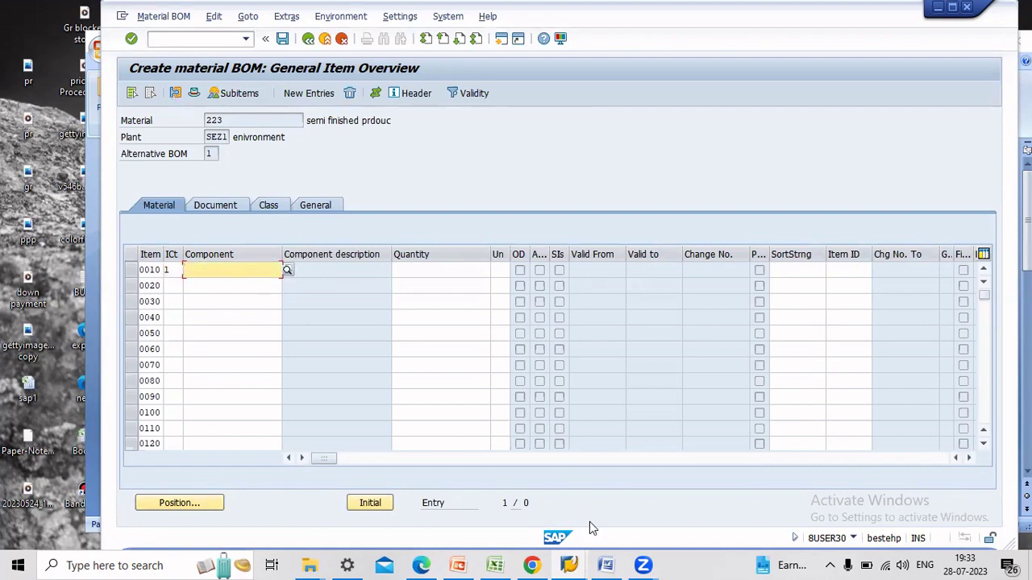
click(611, 563)
click(495, 563)
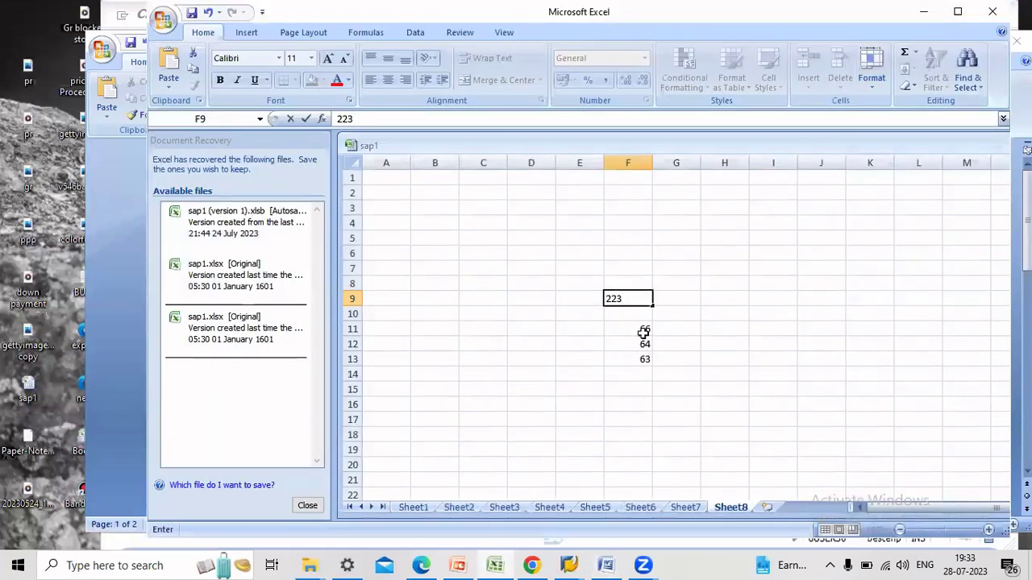
click(924, 11)
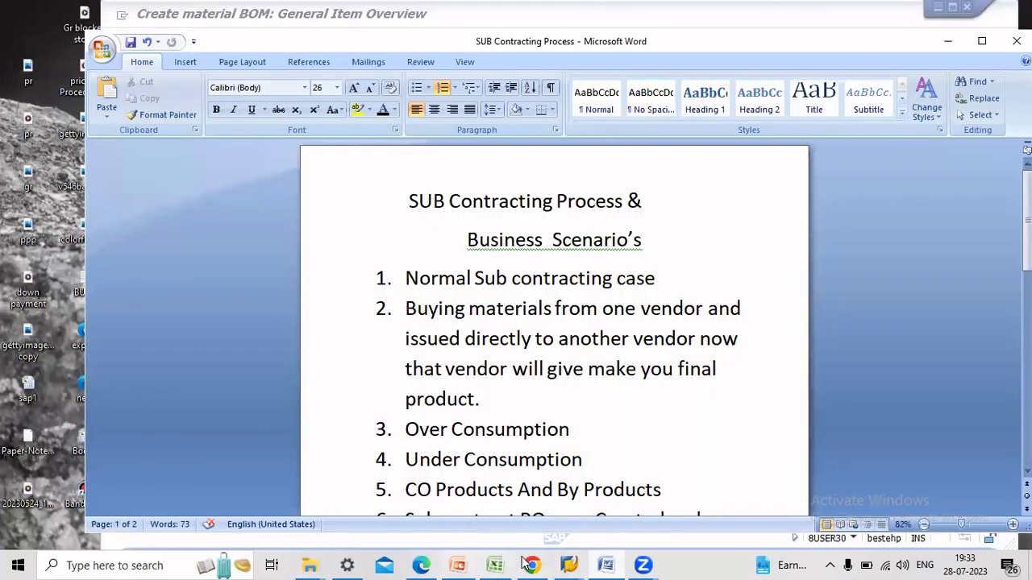
click(613, 484)
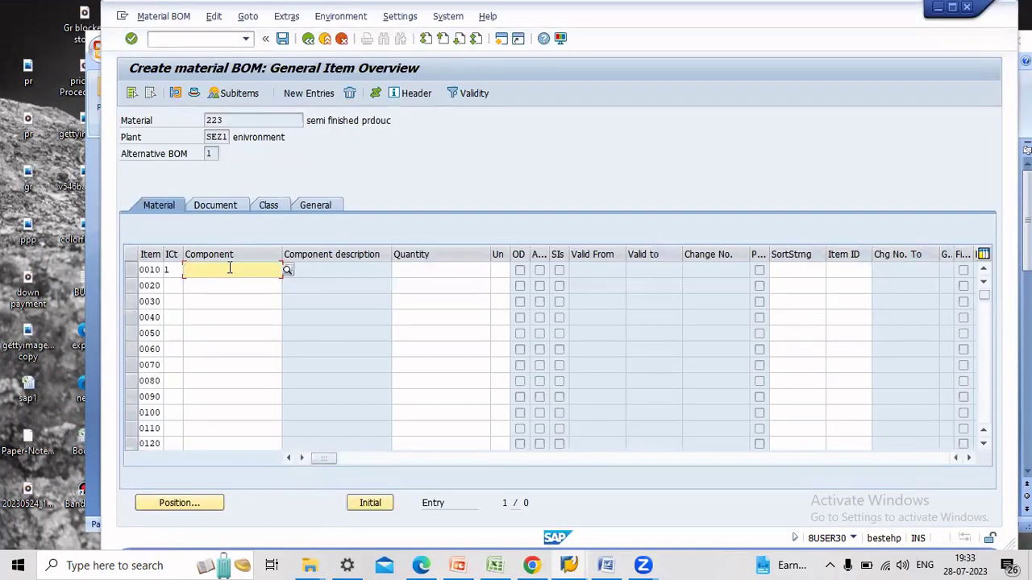
text(64)
key(Return)
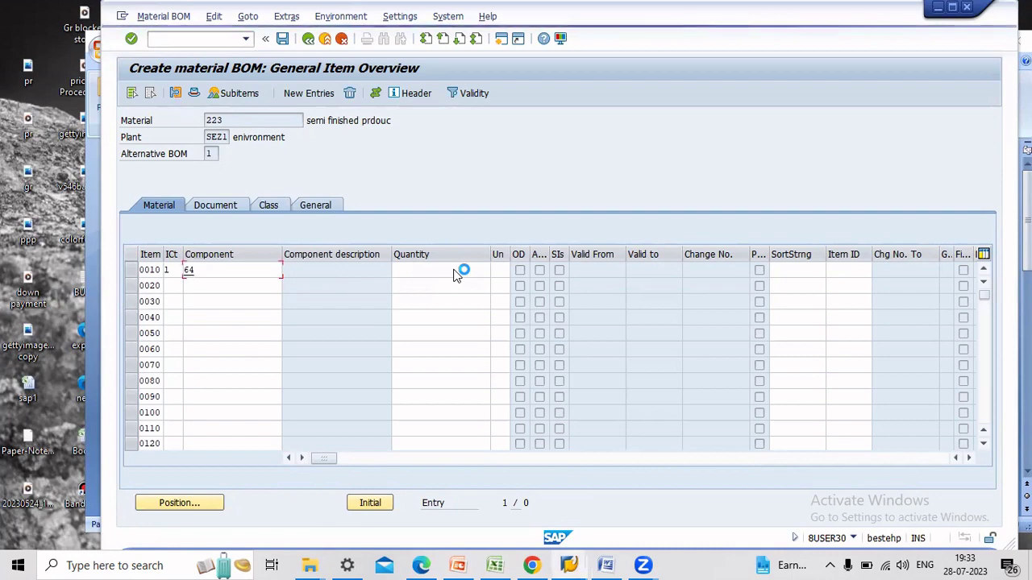
click(457, 269)
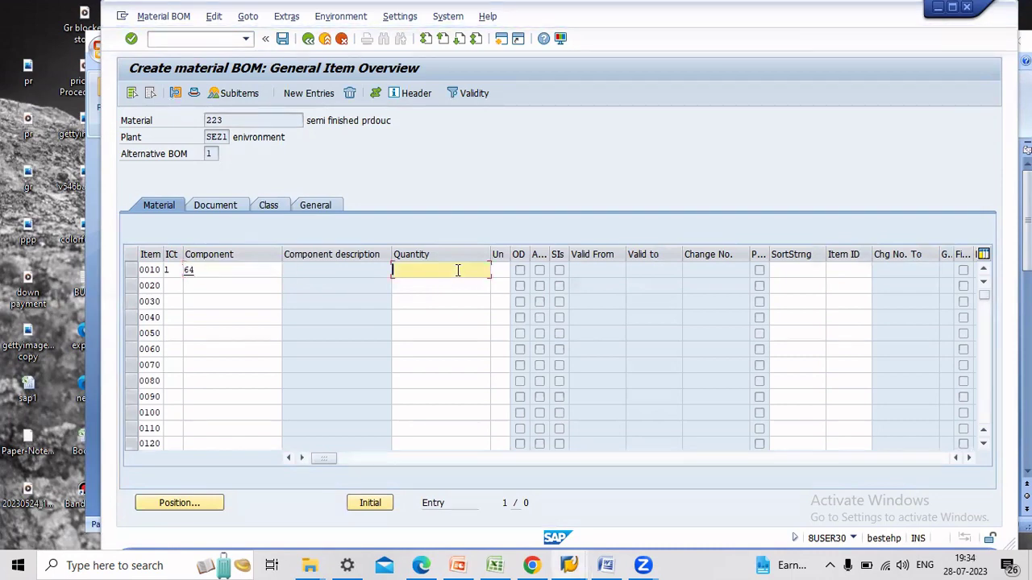
text(10)
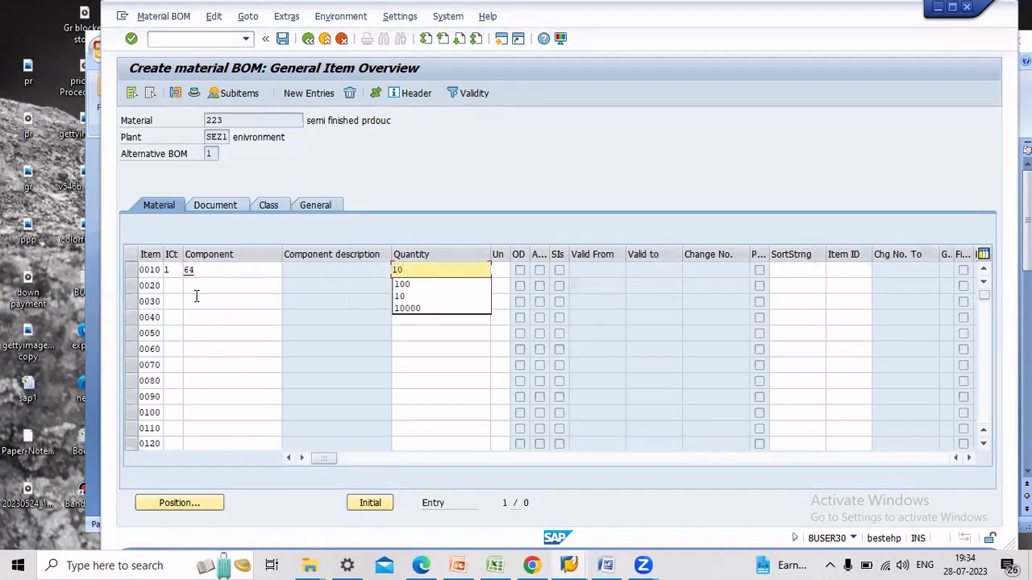
Fill BOM item 0020 with item category 1, component 66 from the Excel list and quantity 10
click(172, 284)
text(1)
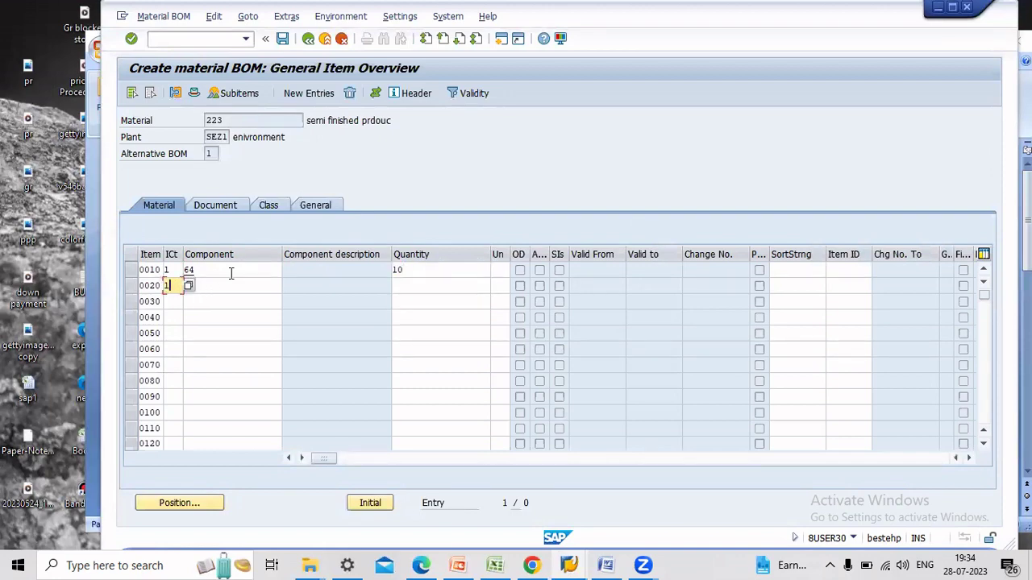
key(Tab)
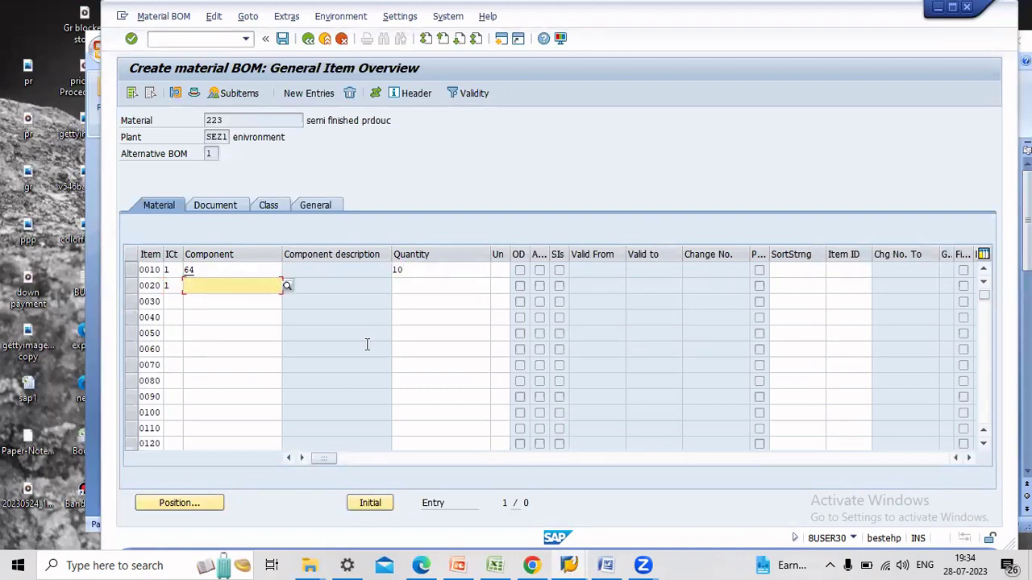
click(498, 565)
click(498, 564)
text(66)
key(Return)
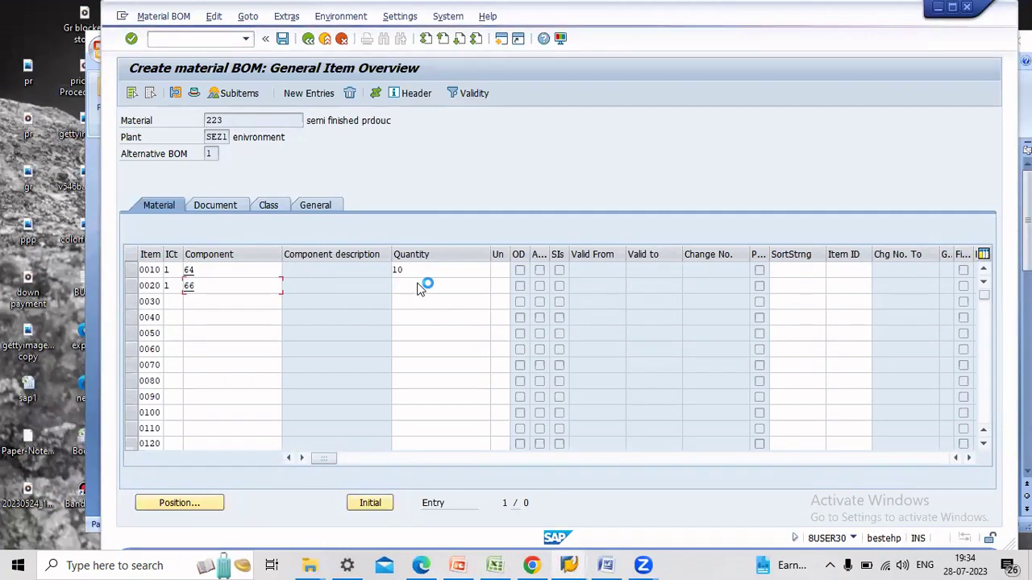
click(419, 284)
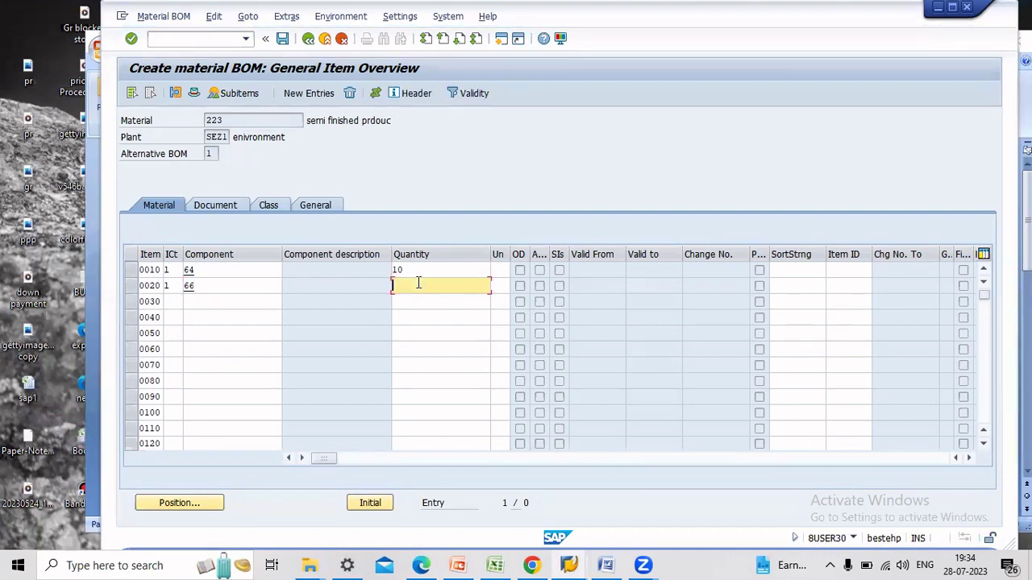
text(10)
Fill BOM item 0030 with item category 1, component 63 and quantity 10, and save the BOM
click(194, 301)
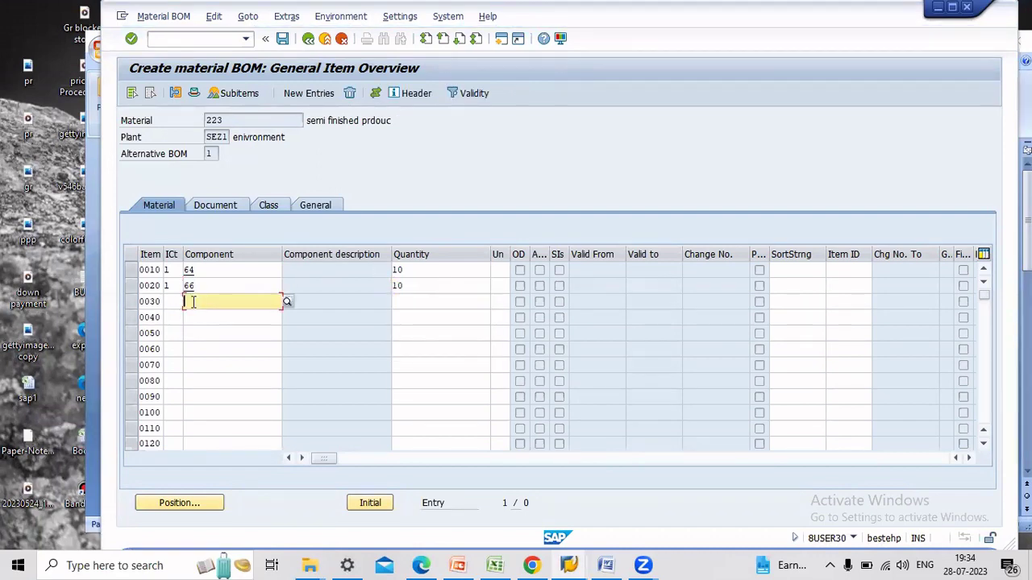
click(168, 301)
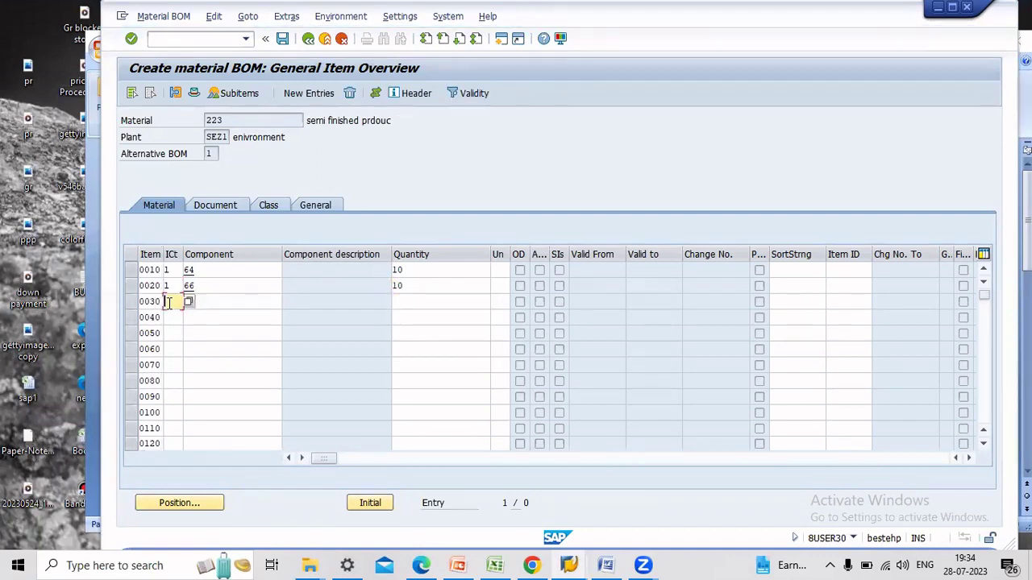
click(238, 298)
text(5)
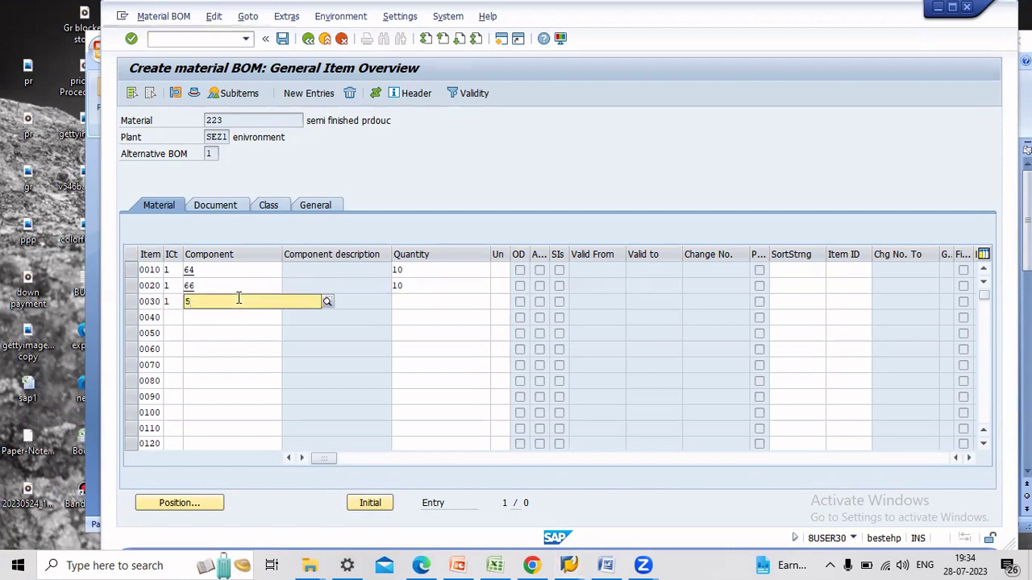
key(BackSpace)
text(63)
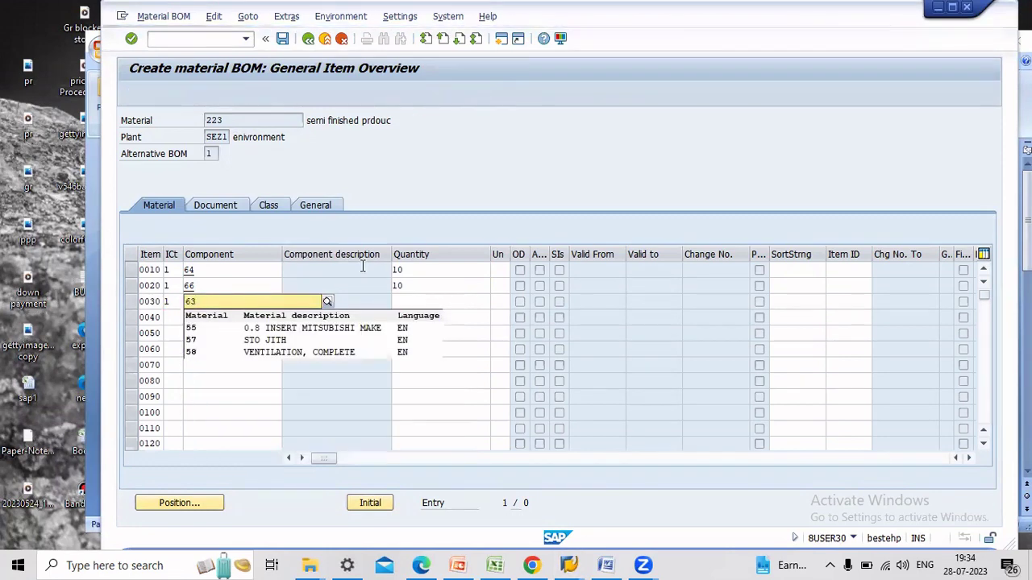
key(Escape)
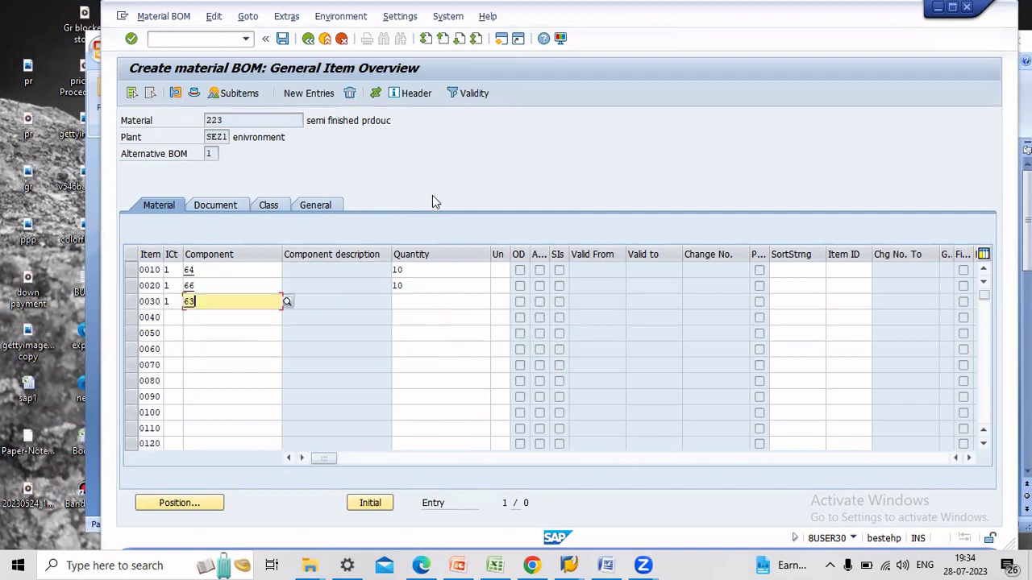
click(436, 301)
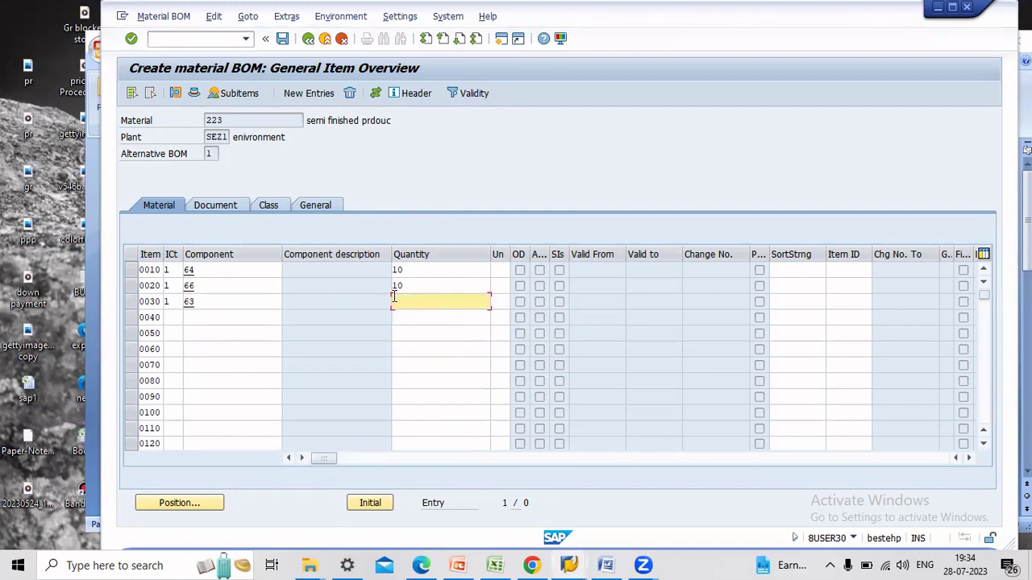
text(10)
key(Return)
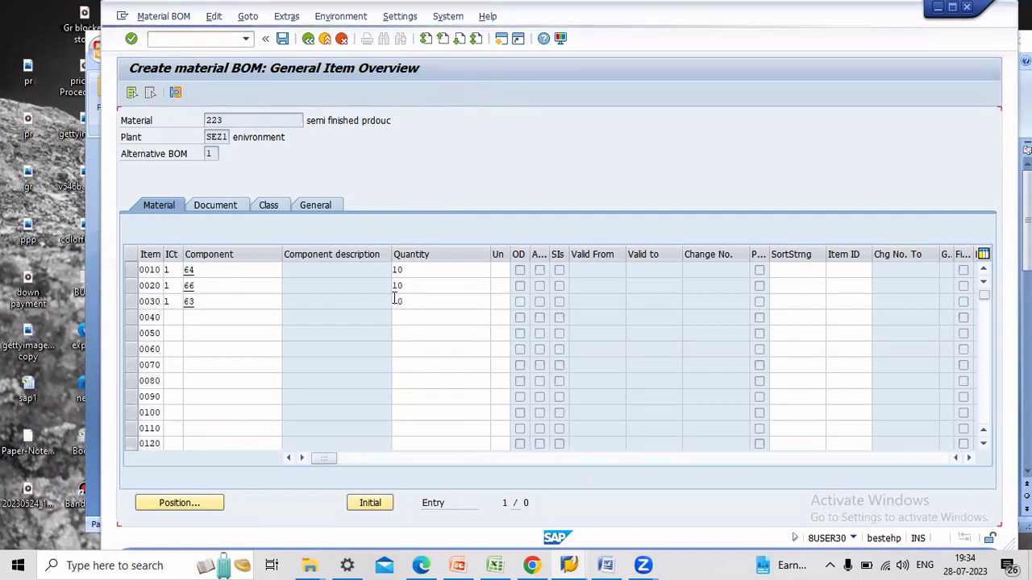
click(282, 38)
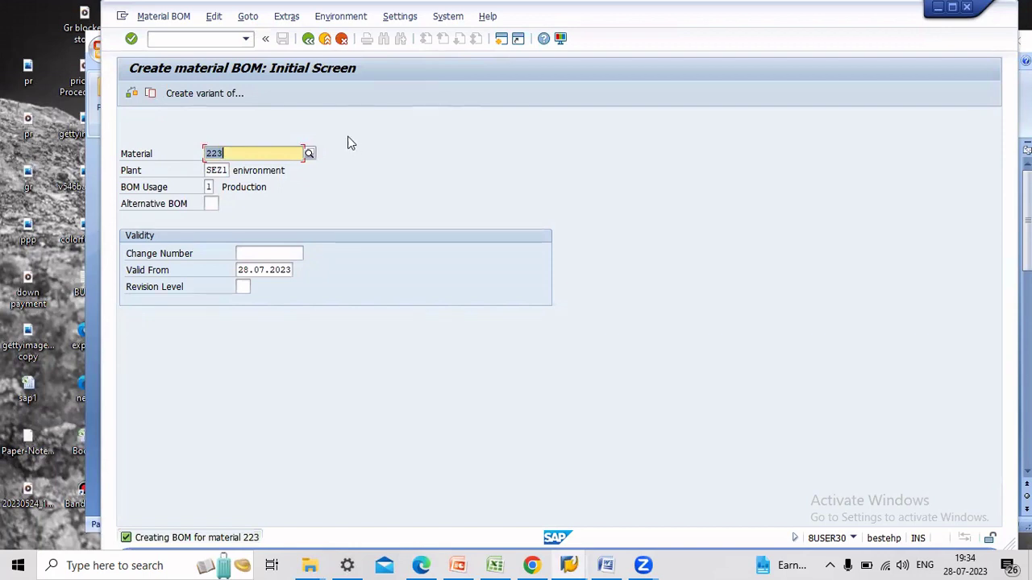
Leave BOM creation for the SAP Easy Access screen and start transaction me21n to create a purchase order
click(324, 39)
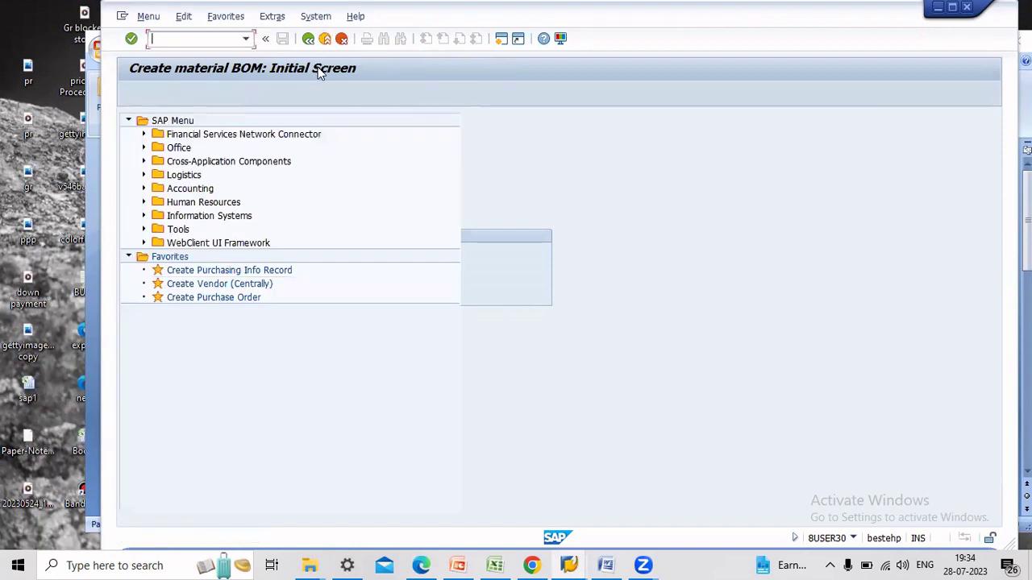
click(195, 38)
text(me21n)
key(Return)
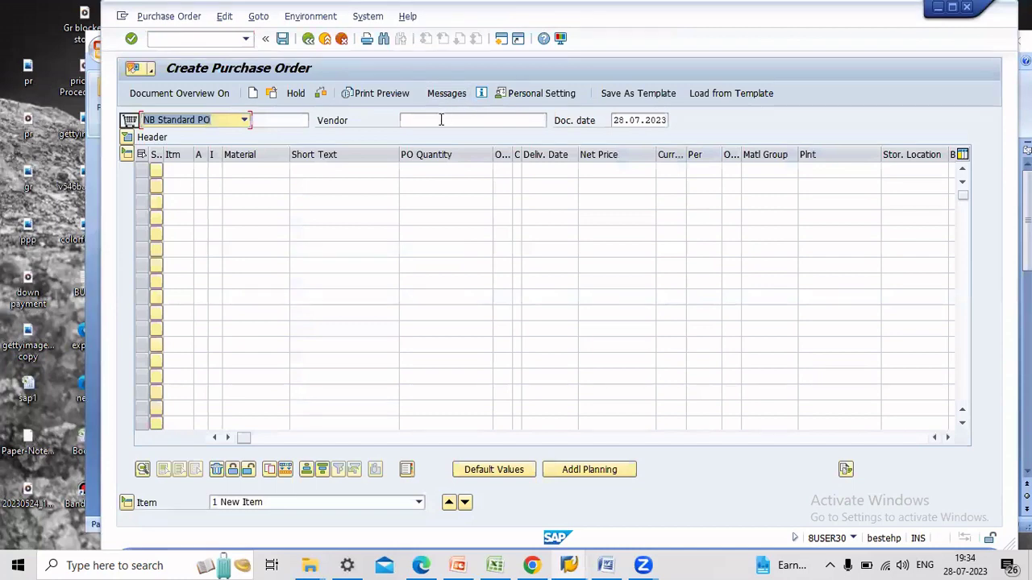
Enter the vendor's account number in the standard purchase order and confirm it
click(441, 120)
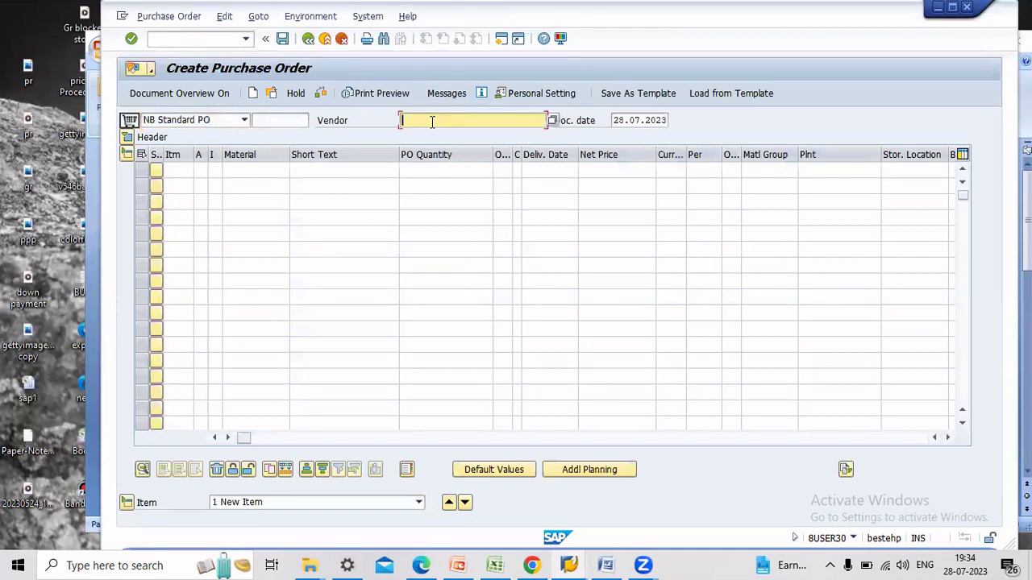
text(1008)
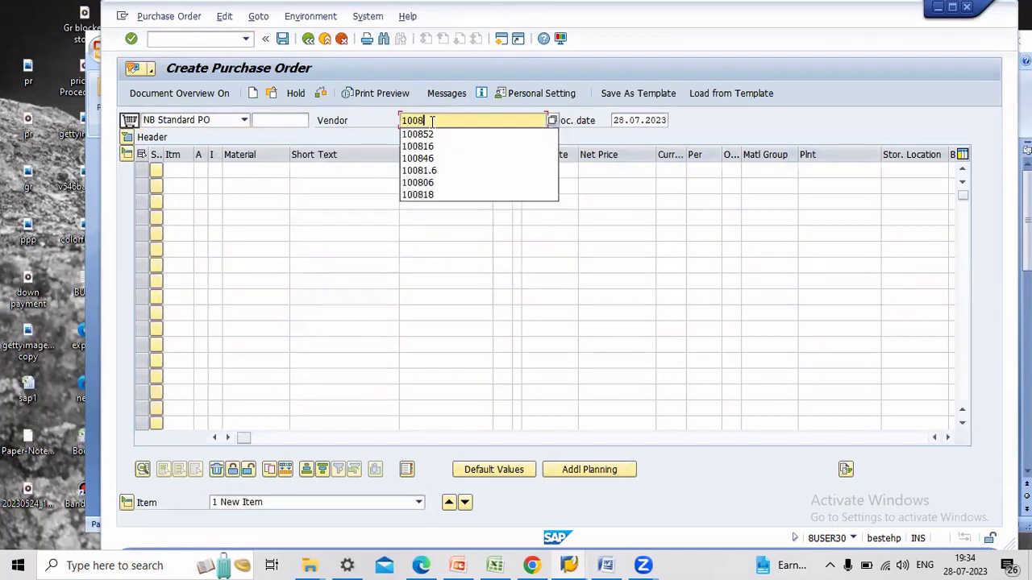
text(52)
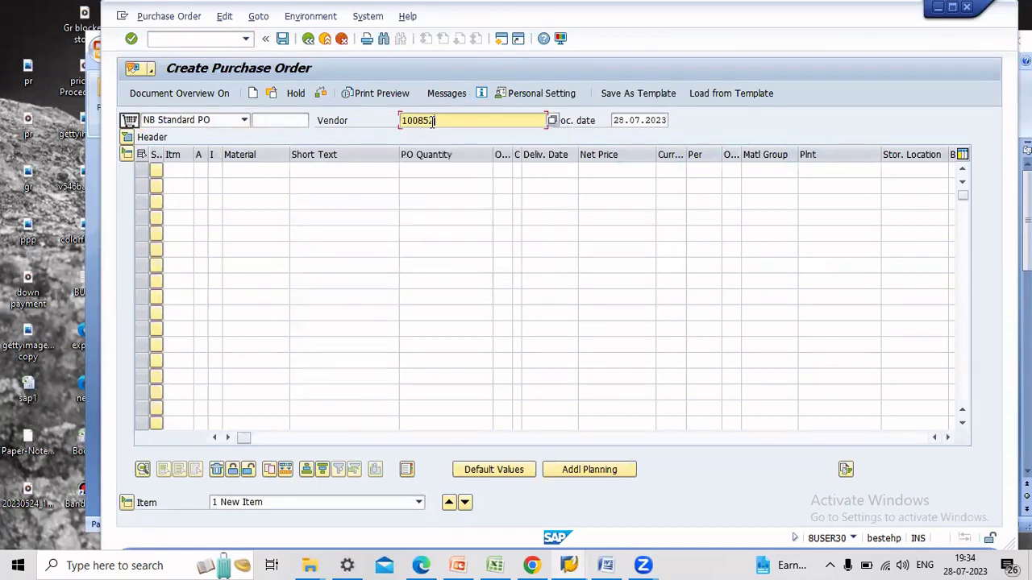
key(Return)
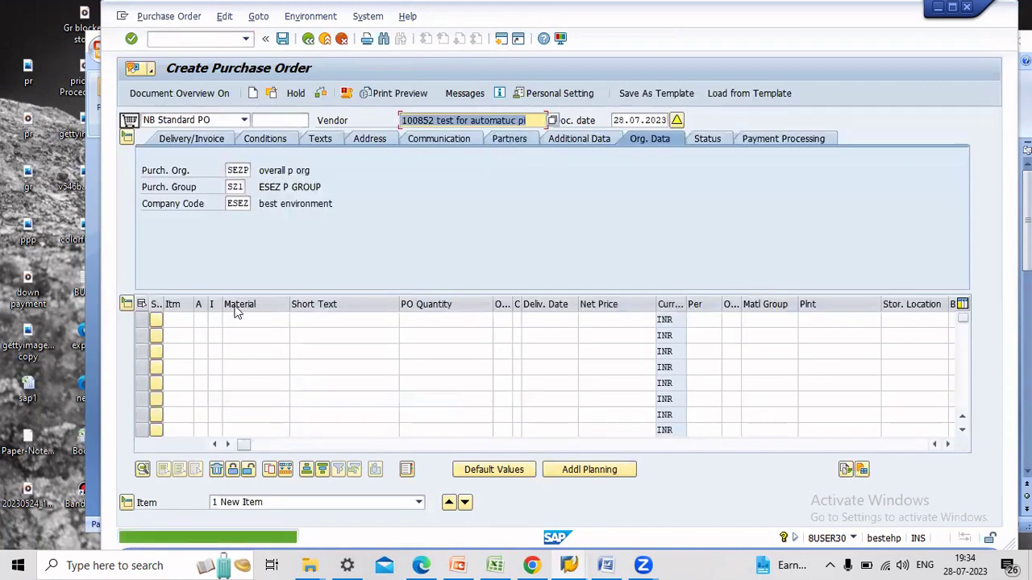
Fill the first purchase order item with item category L and material 223
click(215, 321)
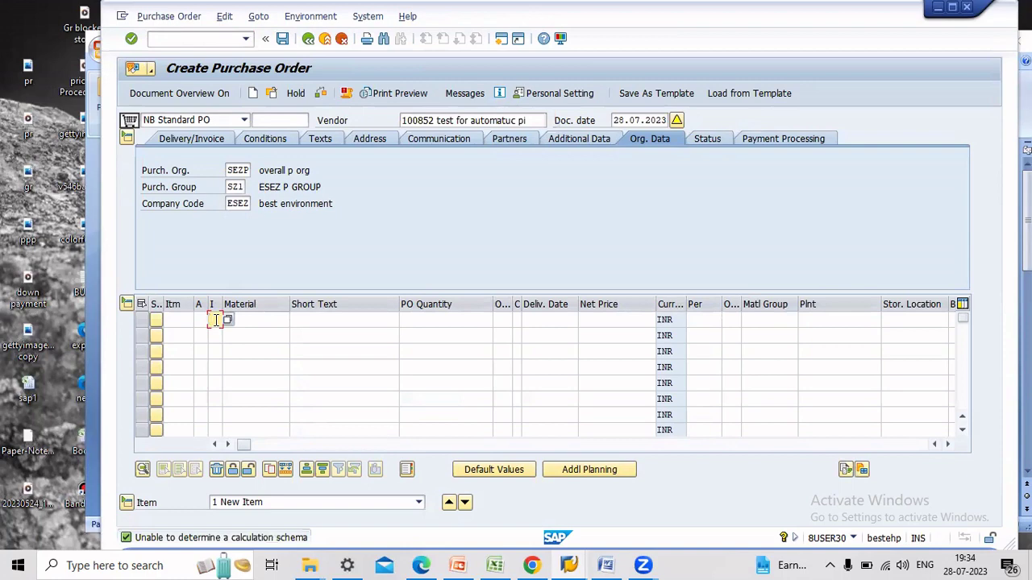
text(1)
click(258, 319)
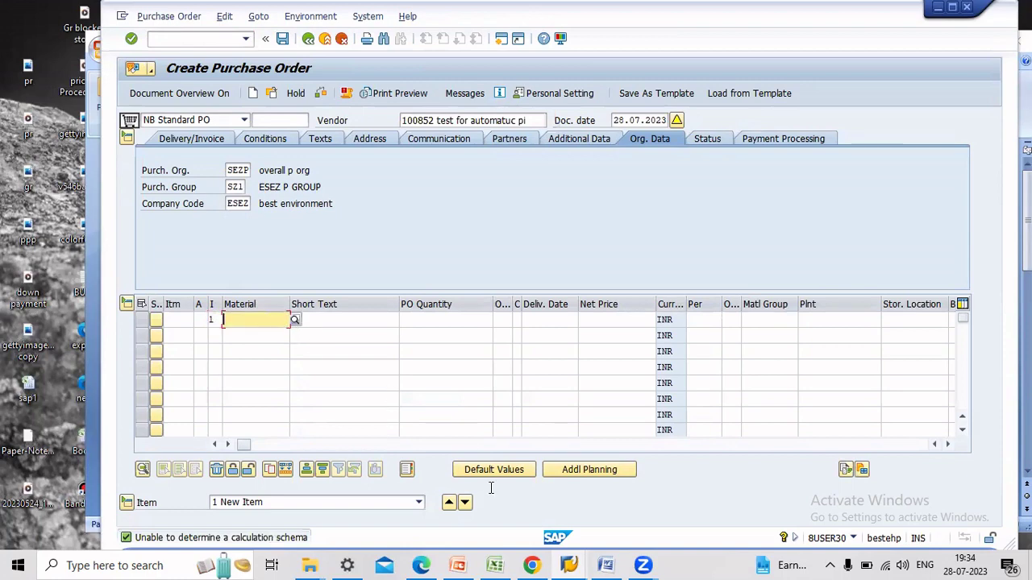
click(495, 565)
click(492, 561)
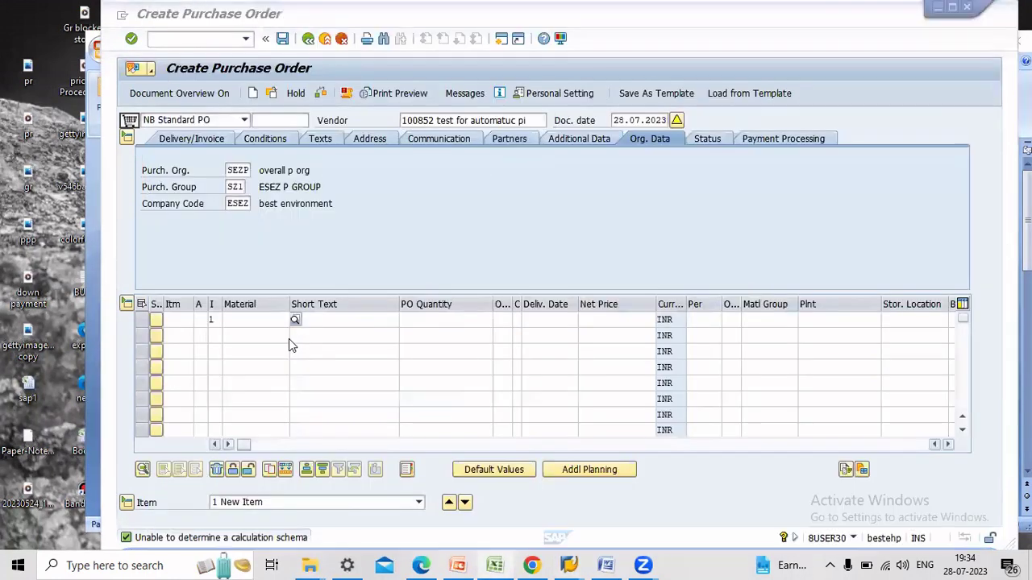
text(223)
key(Return)
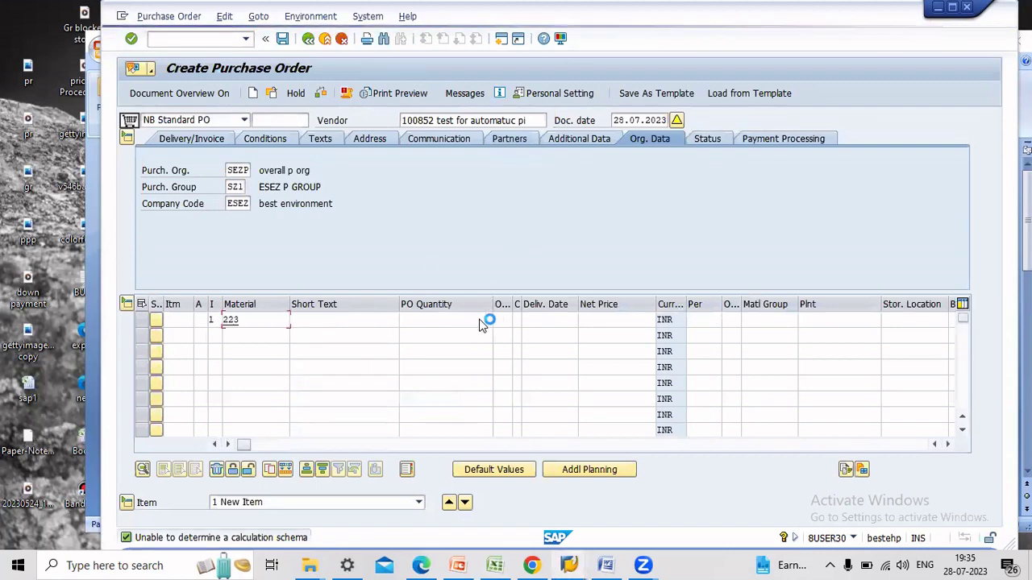
Set the item's PO quantity to 10, net price to 5000, plant to SEZ1 and storage location to s1, and confirm
click(467, 320)
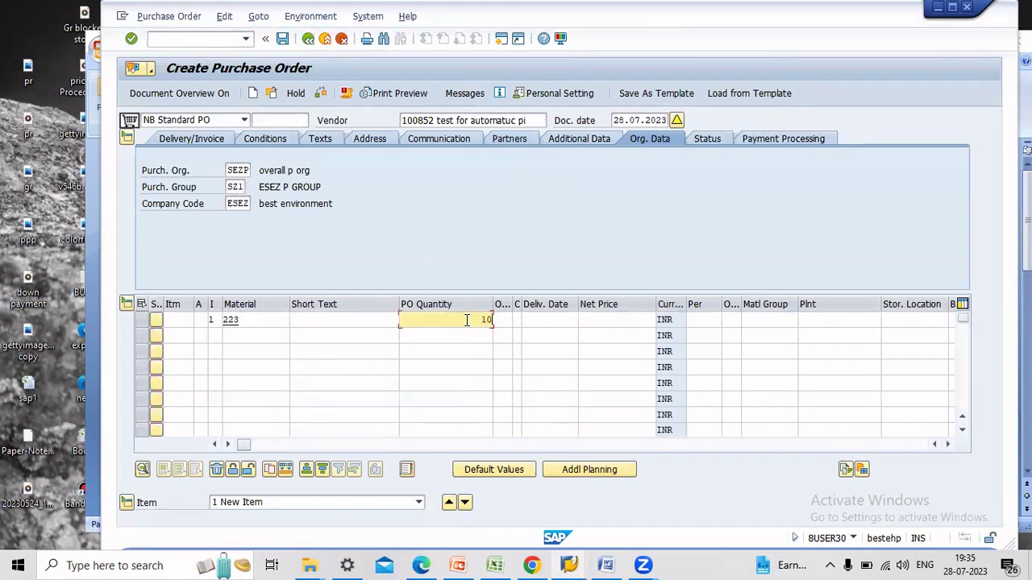
click(619, 322)
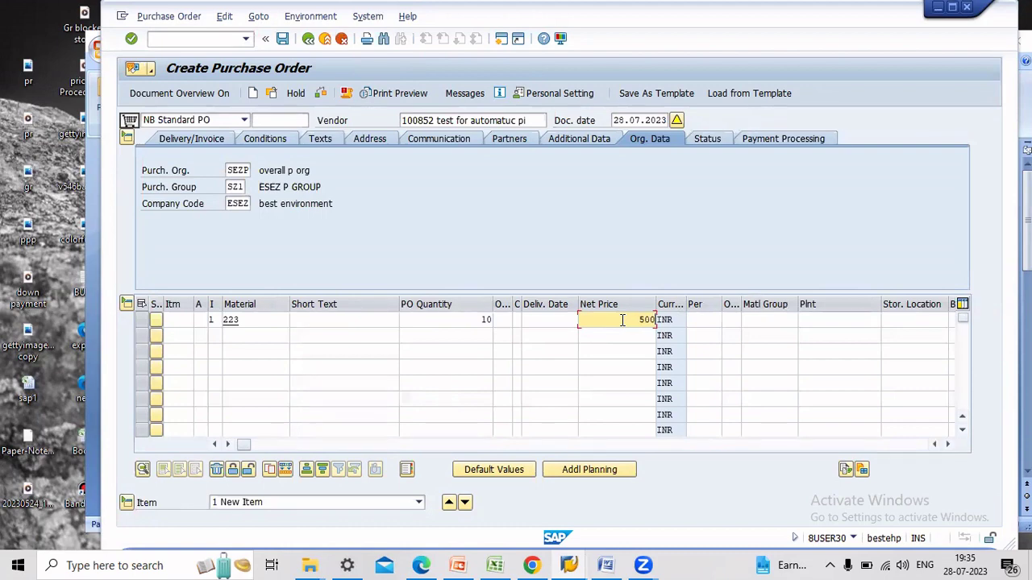
click(836, 318)
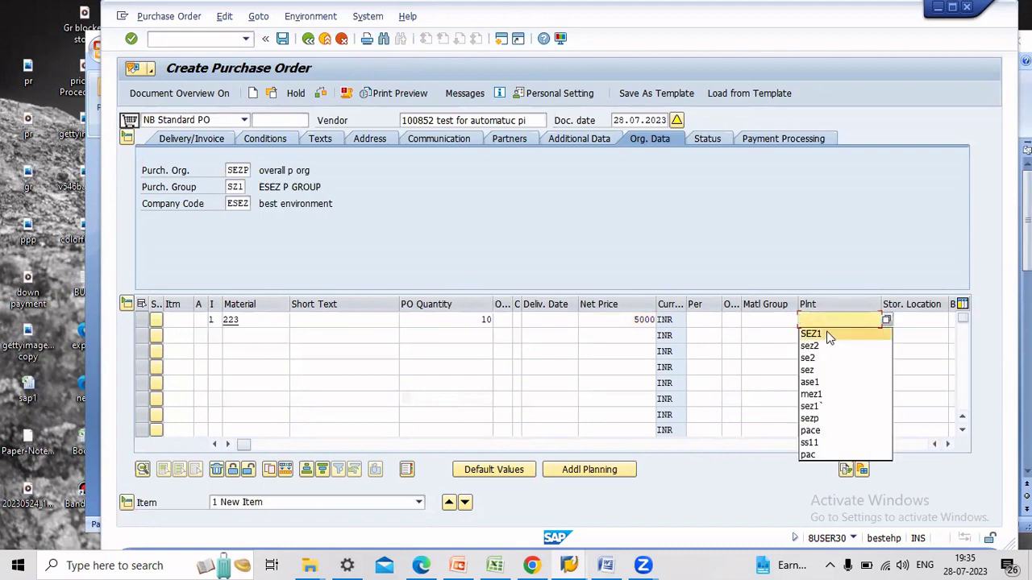
click(861, 335)
click(905, 319)
click(895, 333)
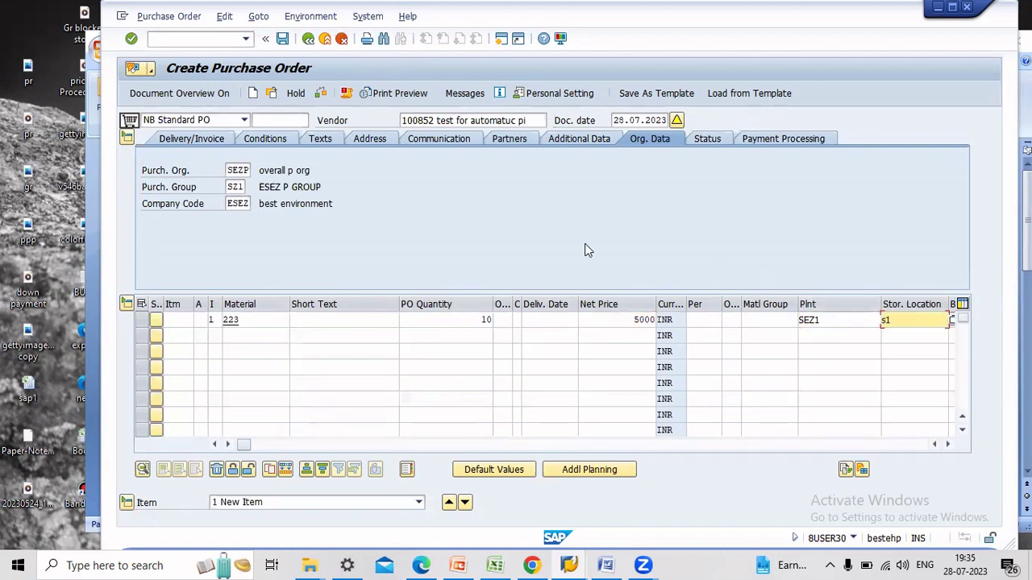
key(Return)
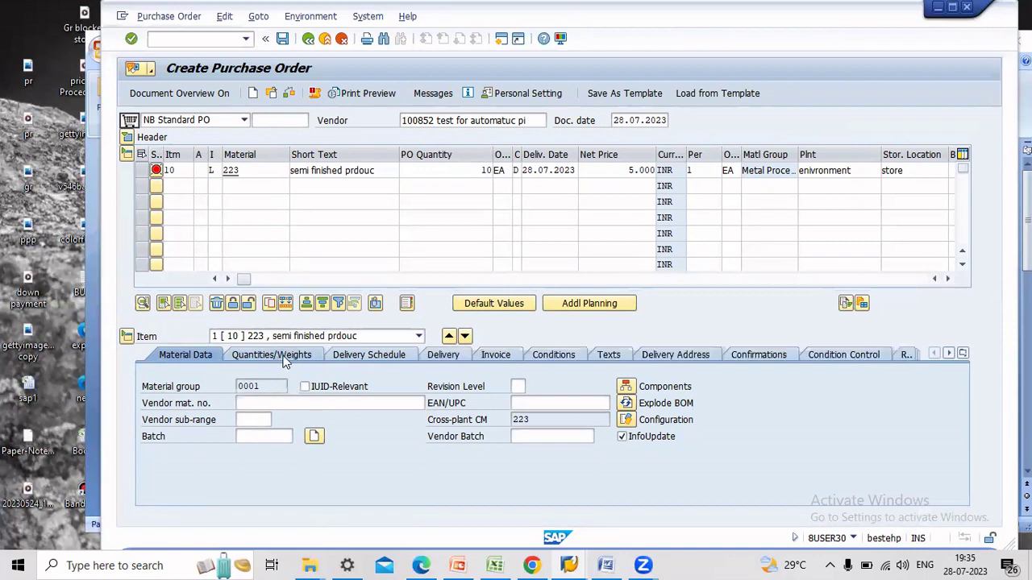
Open the components of purchase order item 10 and enter component 64 with a requirement quantity of 10
click(286, 360)
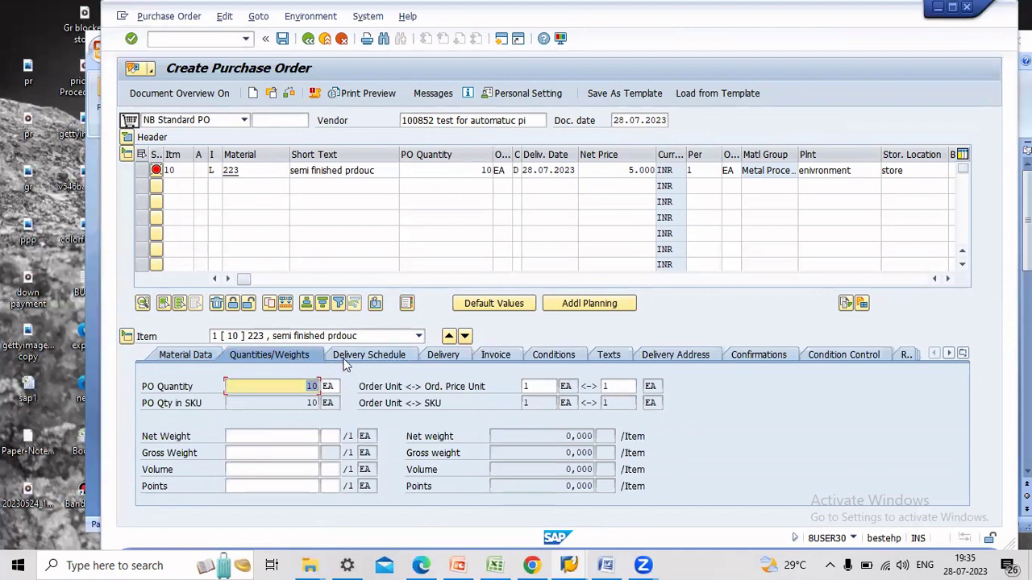
click(171, 359)
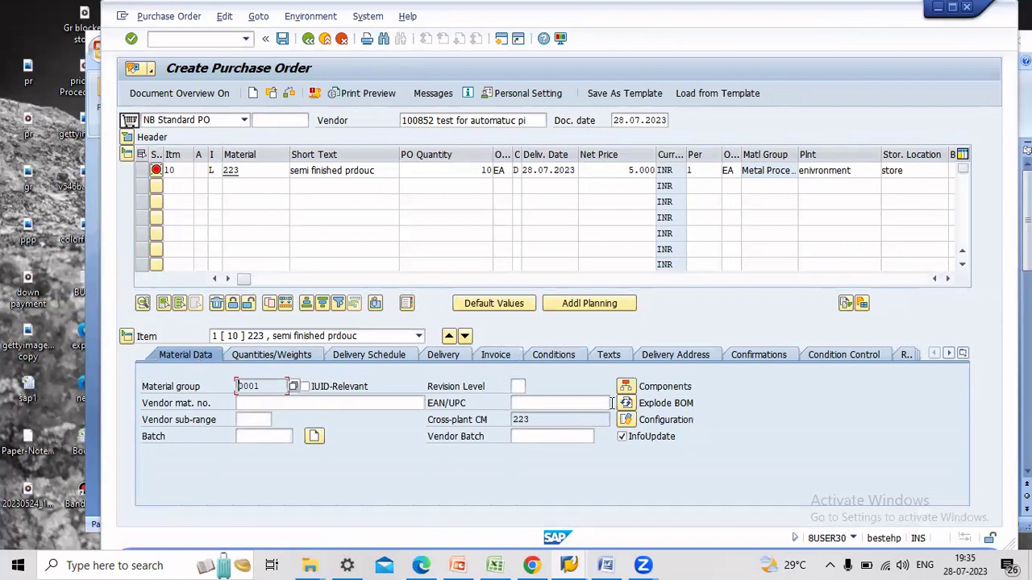
click(627, 388)
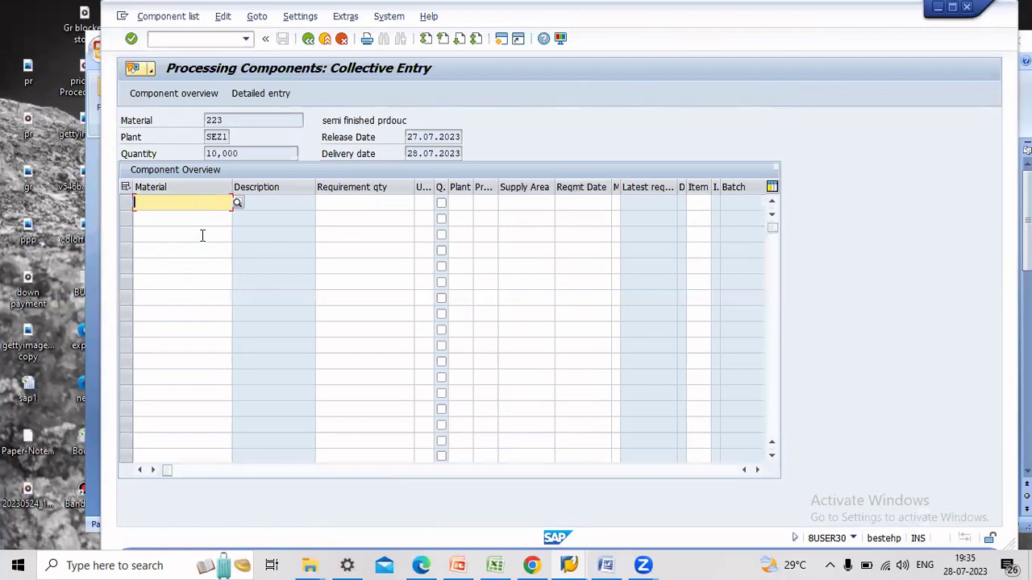
click(494, 564)
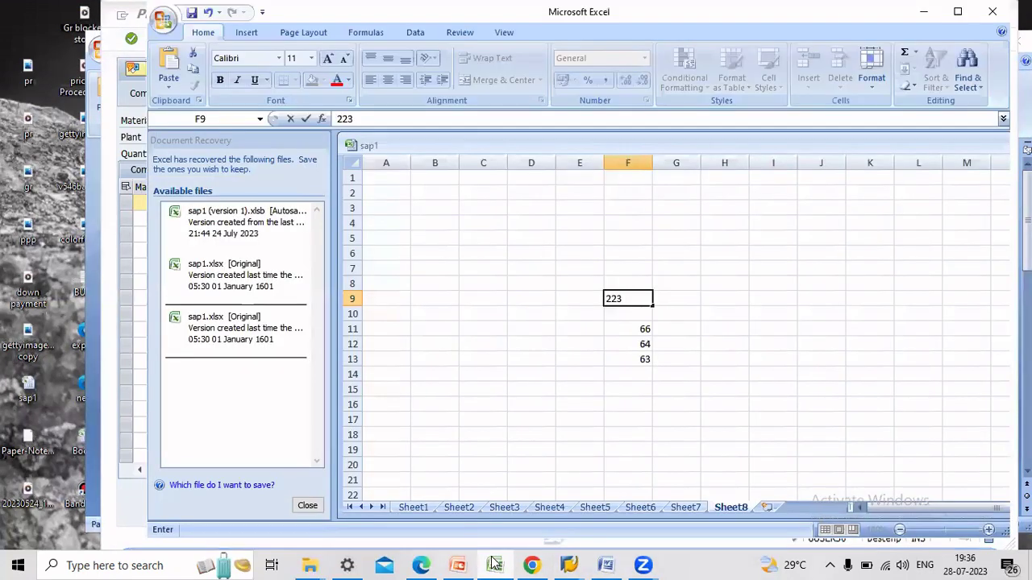
click(494, 564)
click(185, 204)
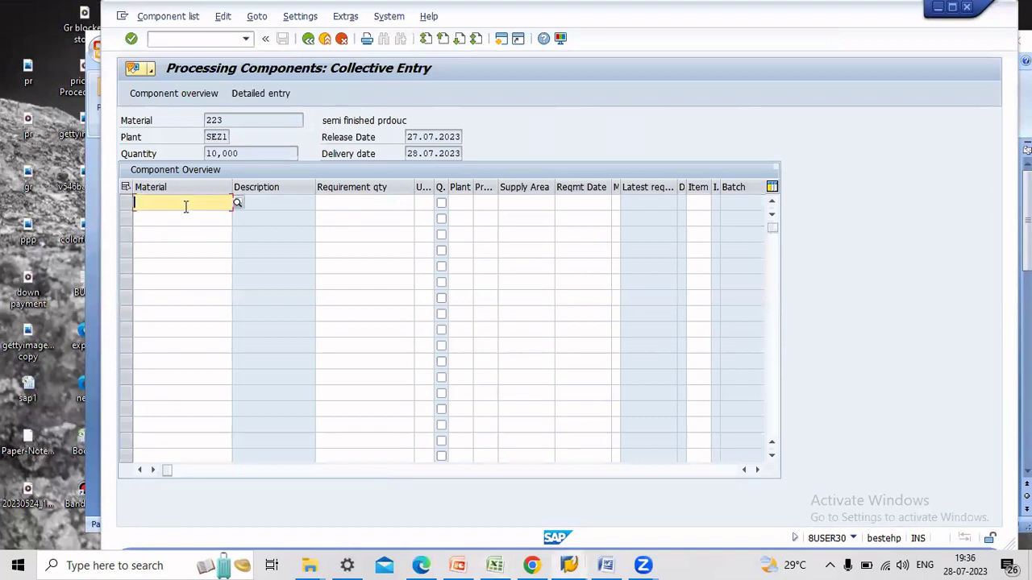
text(64)
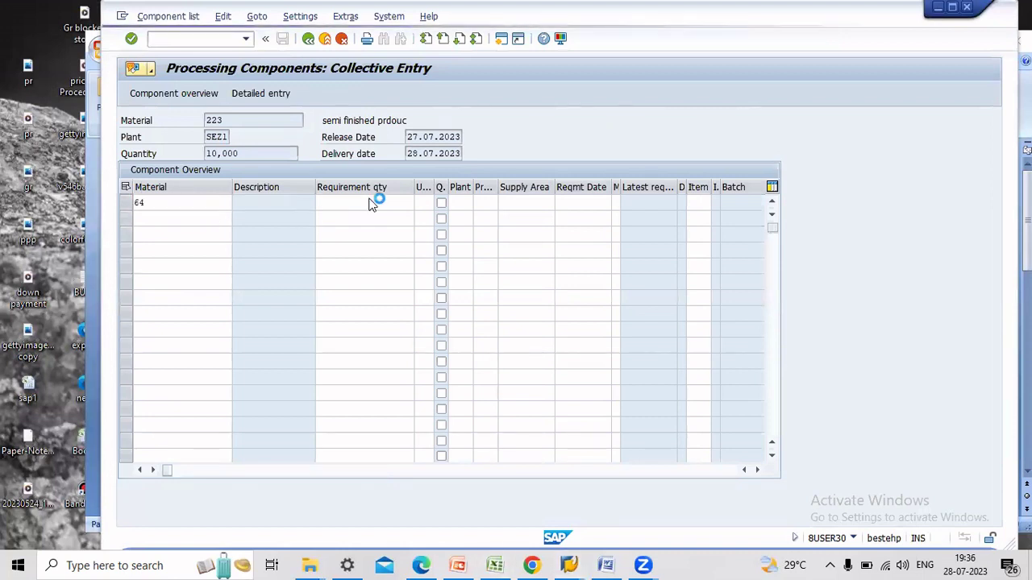
click(381, 202)
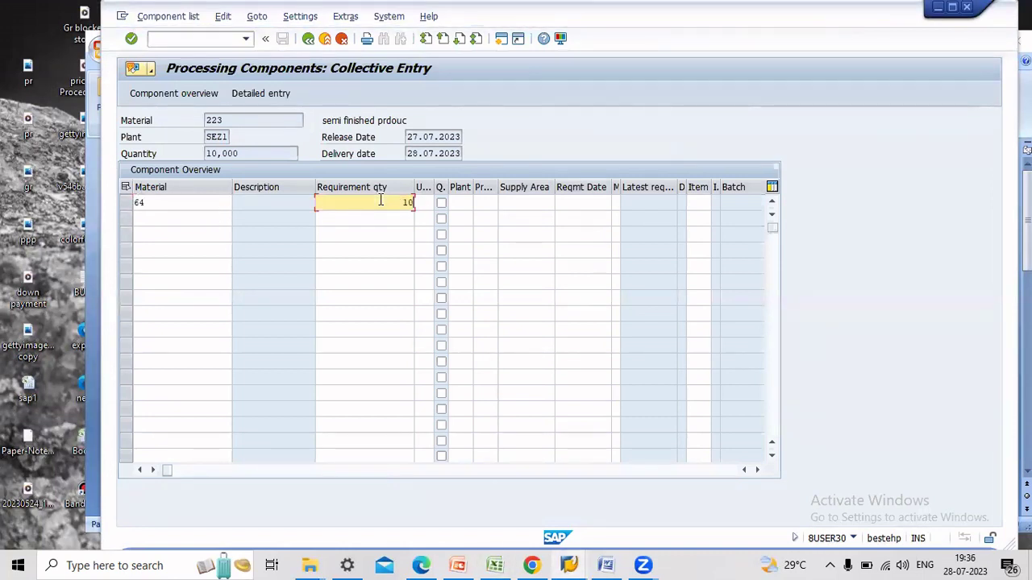
Enter component 66 with a requirement quantity of 10 in the second row of the component overview
click(204, 220)
text(66)
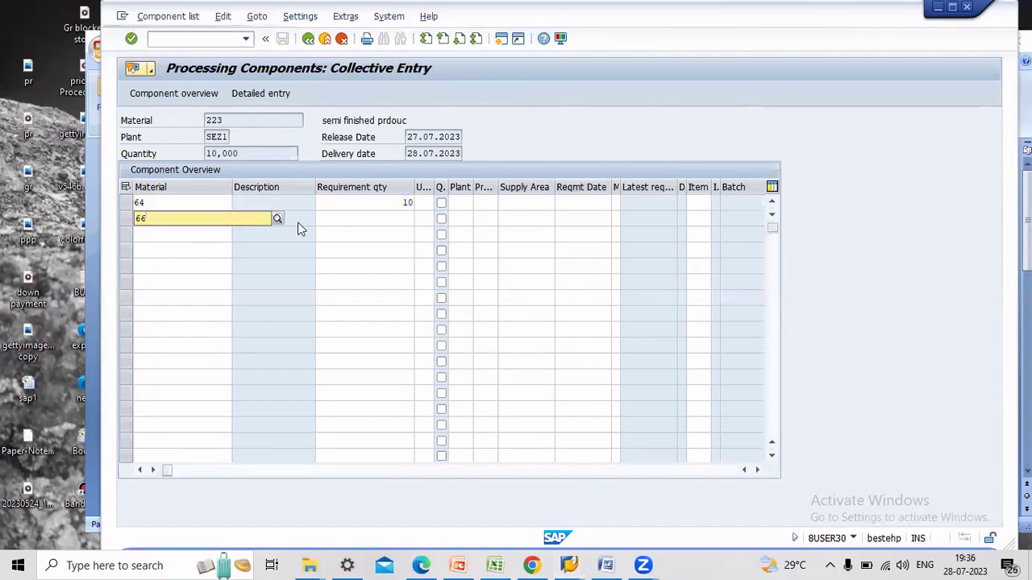
key(Return)
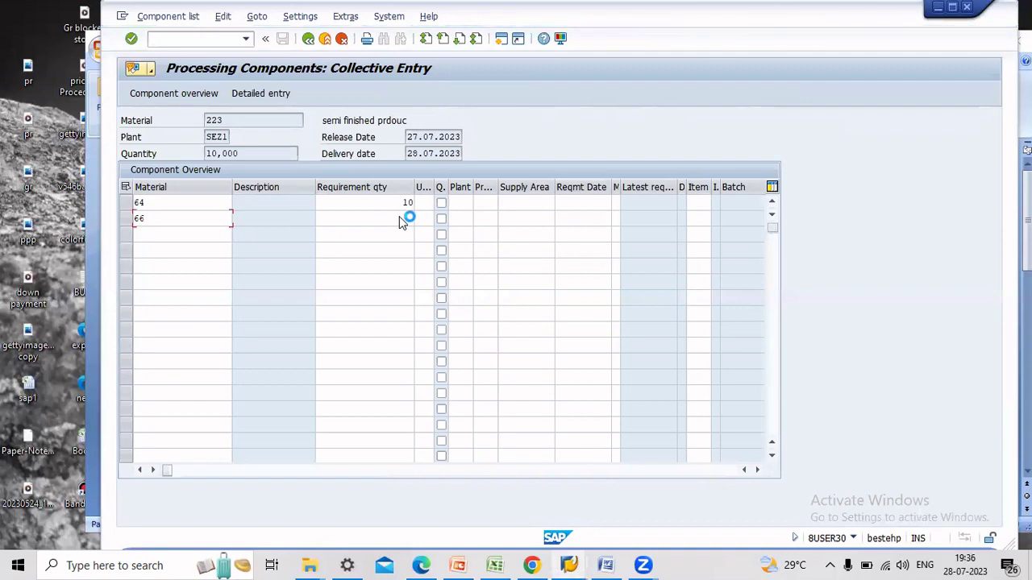
click(400, 218)
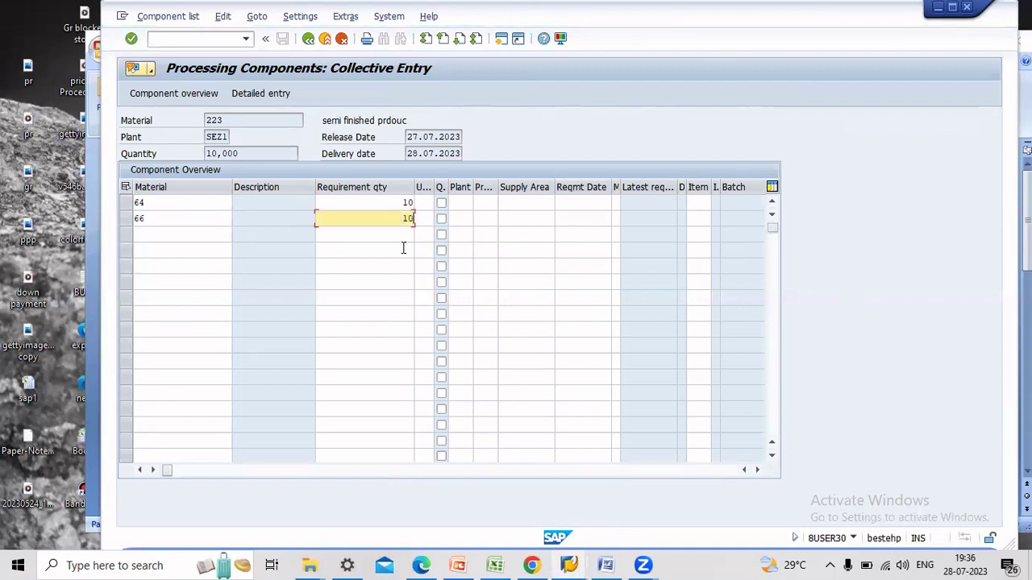
Enter component 63 from the Excel list with a requirement quantity of 10 in the third row and confirm the components
click(494, 565)
click(493, 565)
click(211, 233)
text(63)
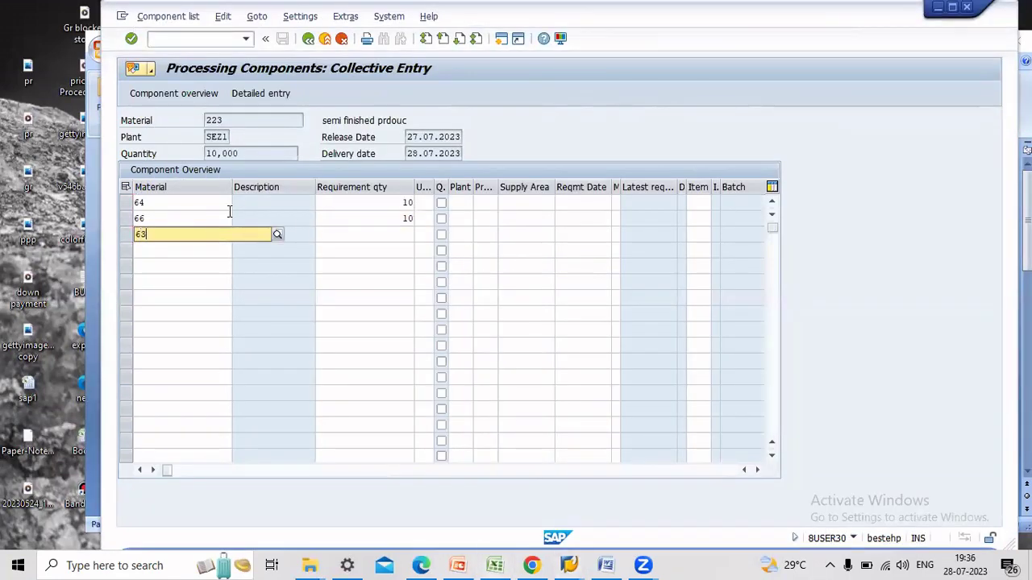
click(395, 234)
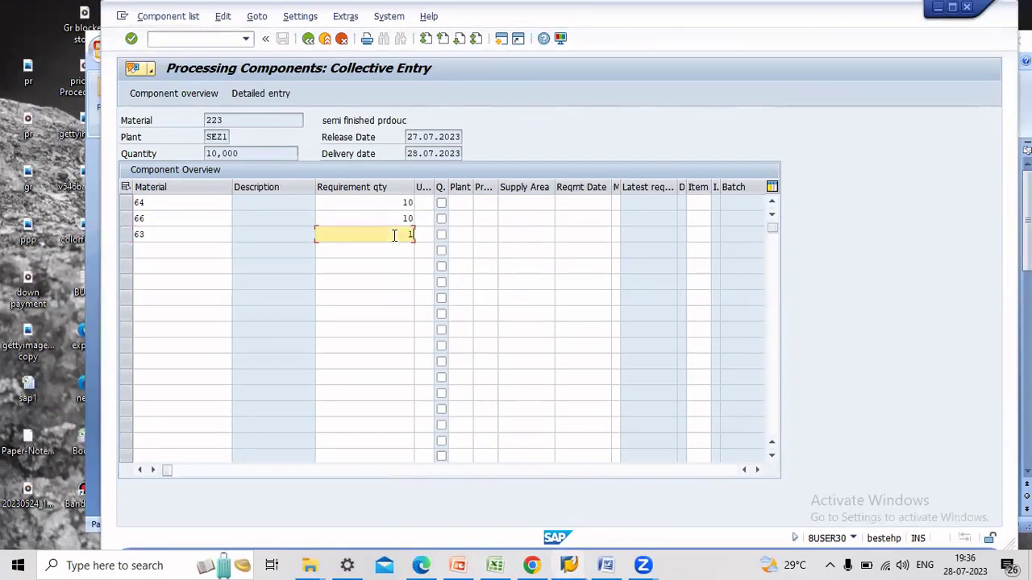
key(Return)
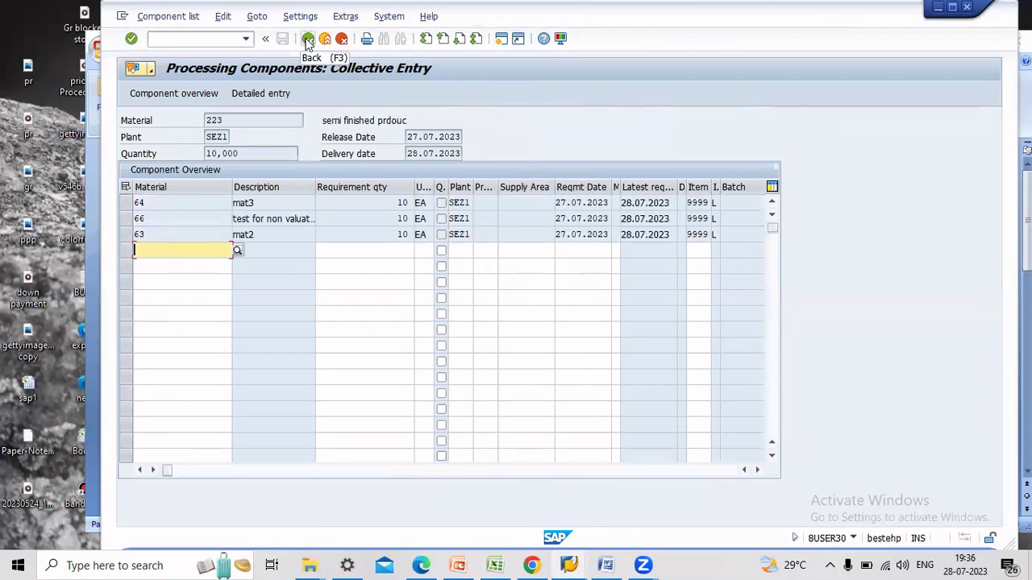
Return to the purchase order and save it, confirming the save prompt
click(307, 39)
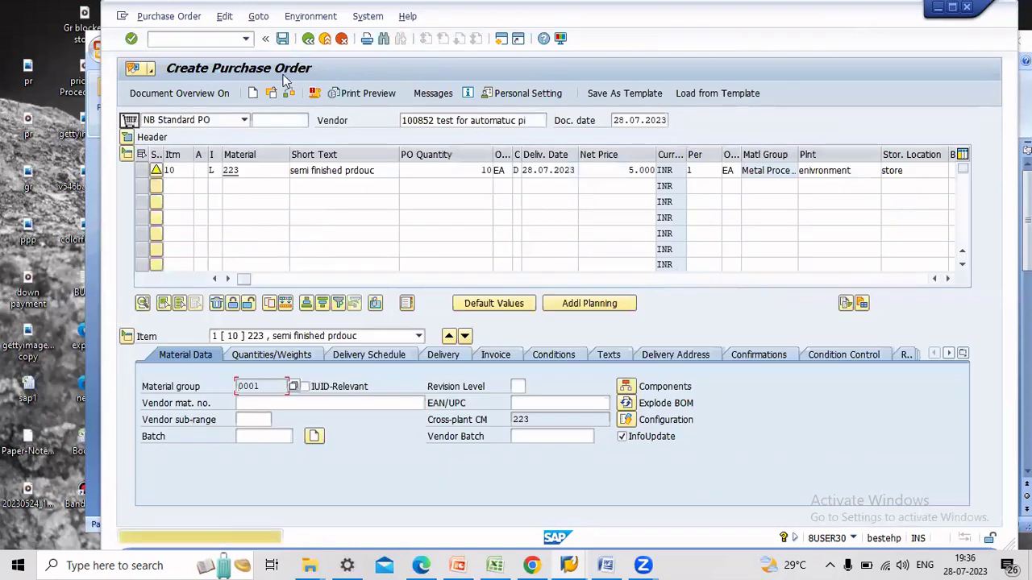
click(284, 40)
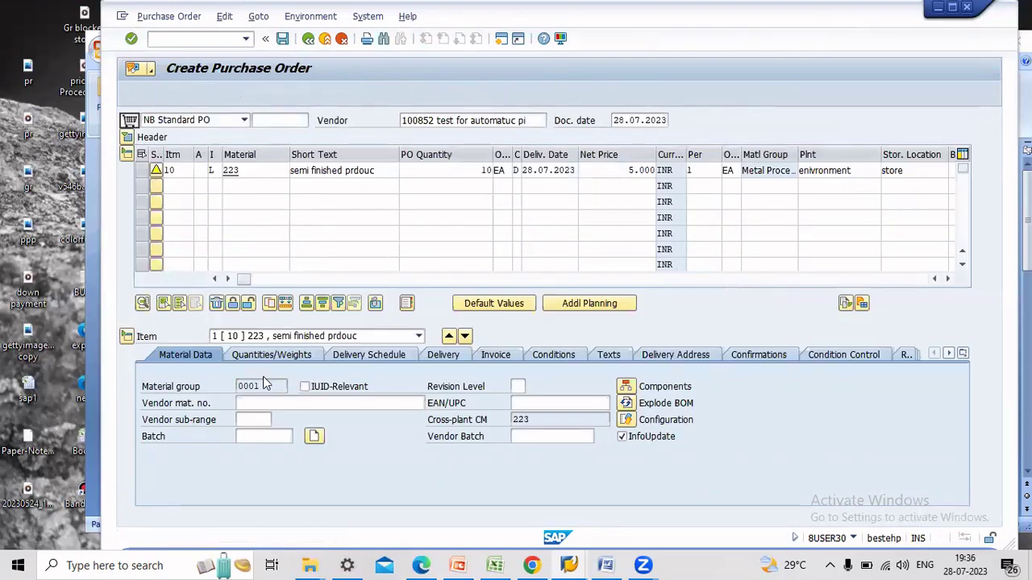
click(305, 295)
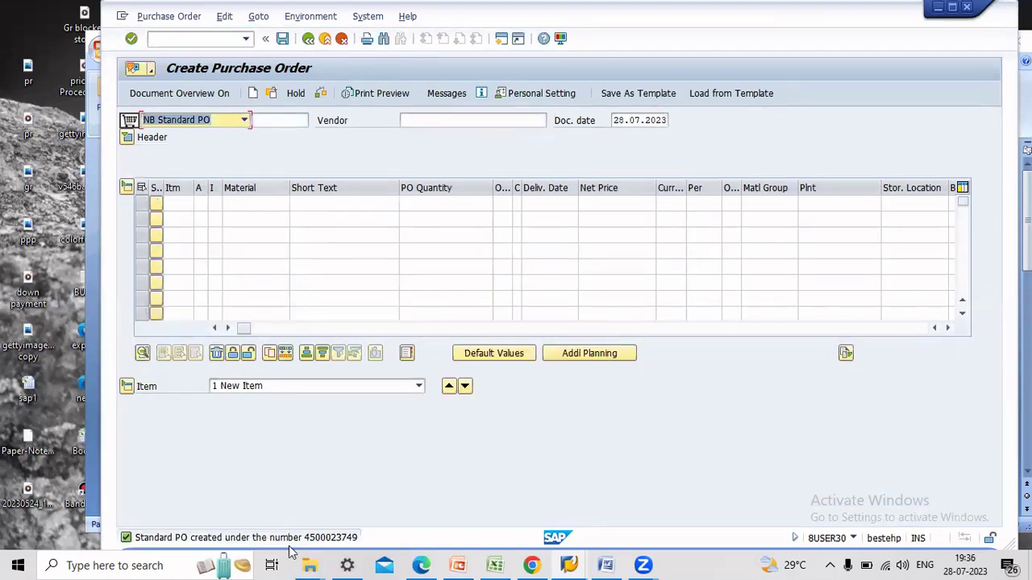
Open the details of the purchase order creation message and copy the new purchase order number
click(290, 539)
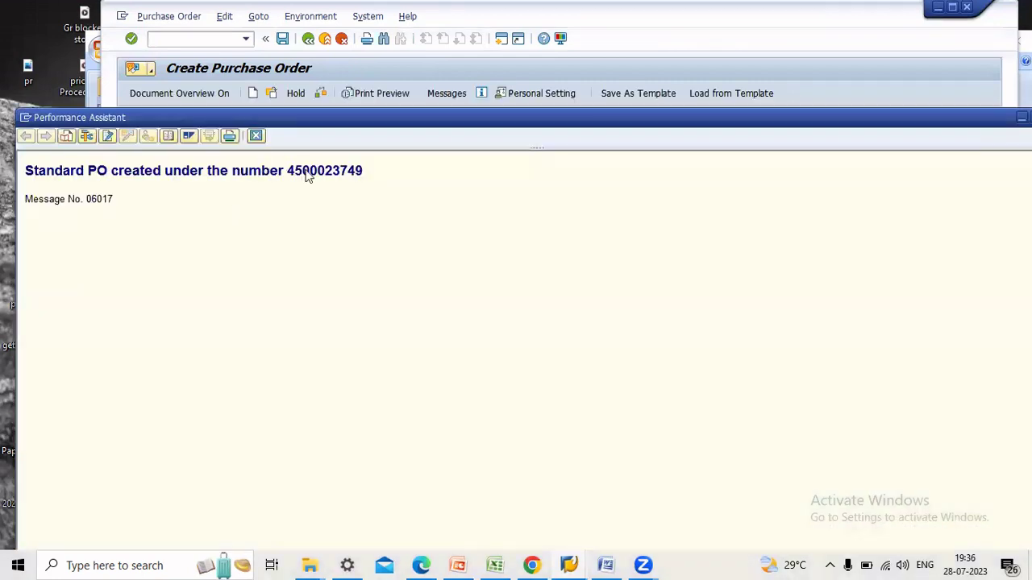
double_click(307, 177)
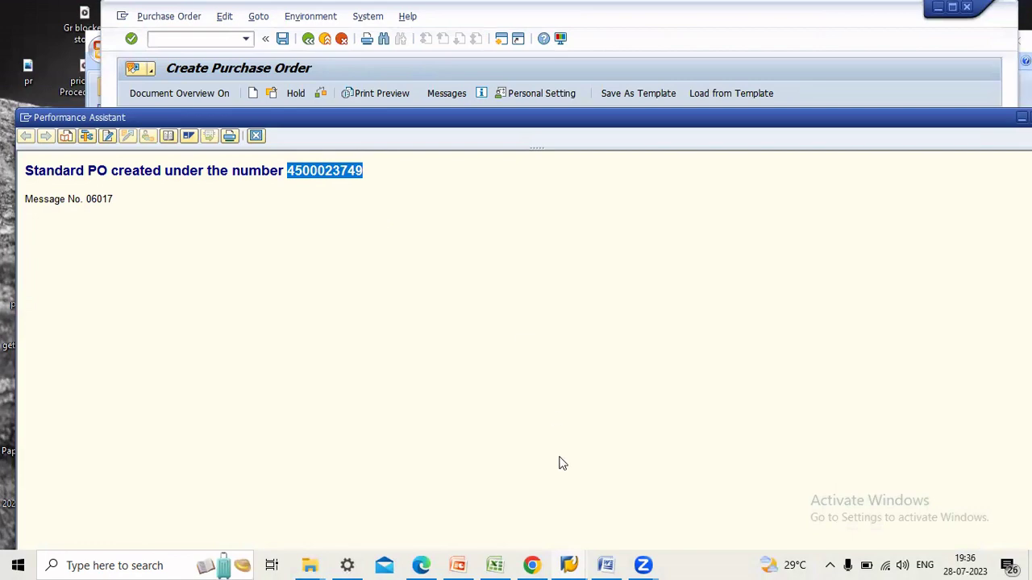
click(661, 66)
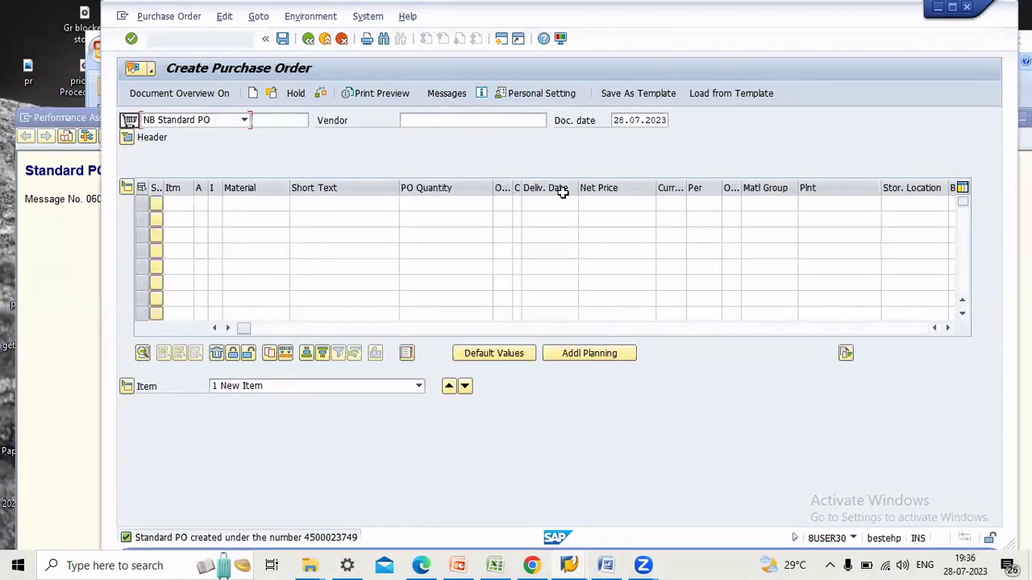
Switch to Excel, paste the purchase order number into cell C4 of Sheet8, and widen column C to fit it
key(alt+Tab)
click(517, 166)
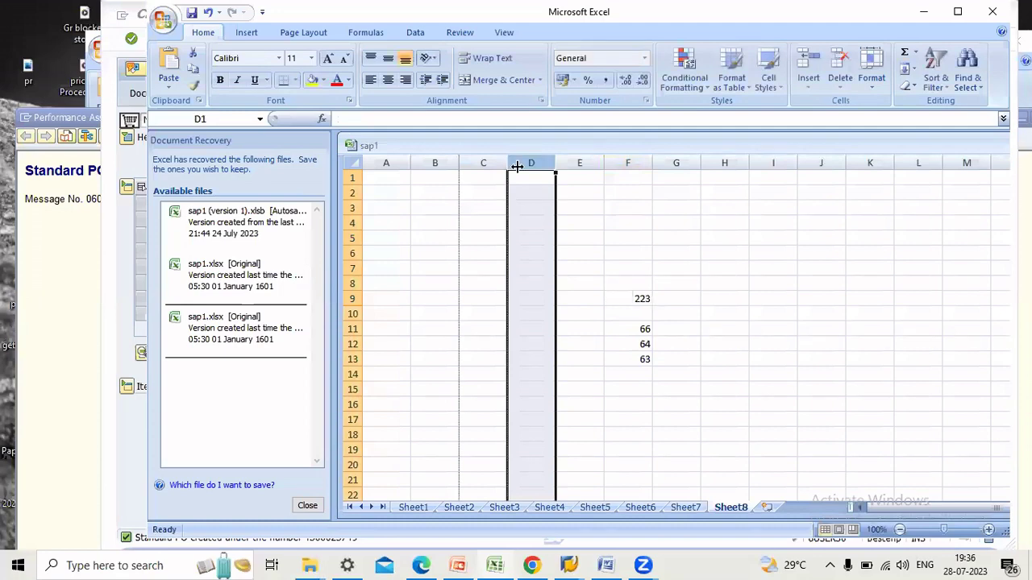
drag(516, 165, 536, 166)
click(505, 224)
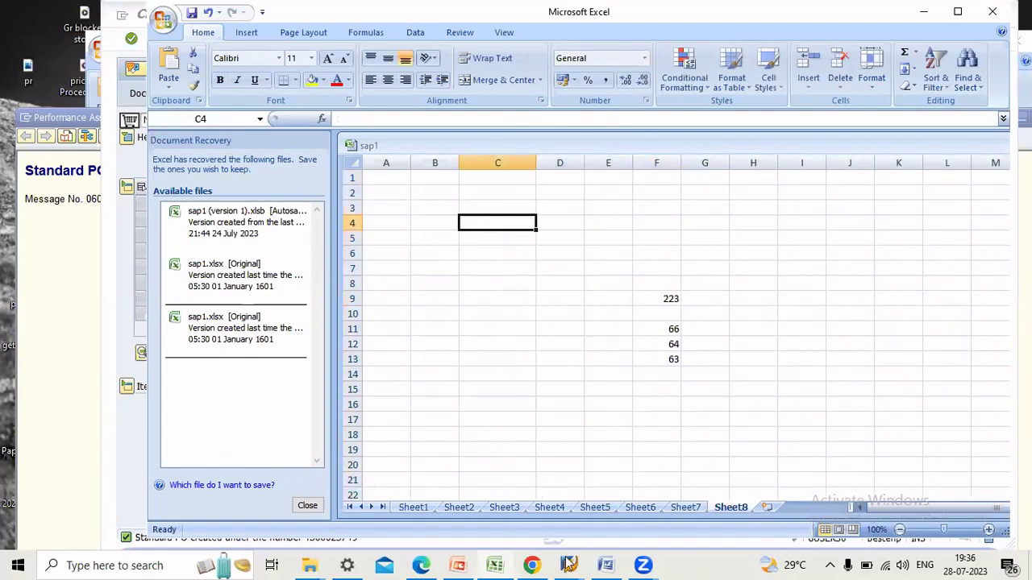
mouse_move(570, 562)
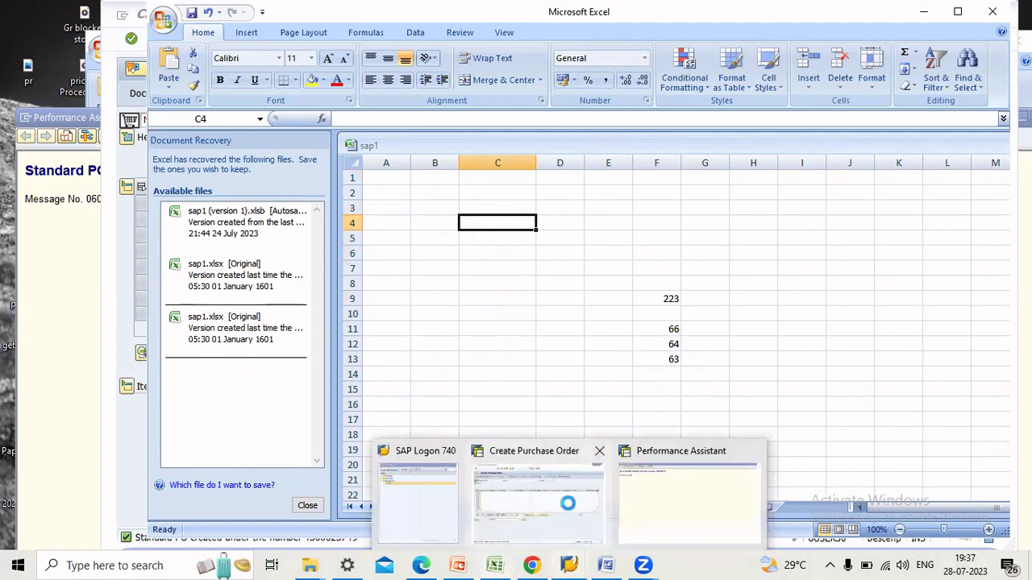
click(567, 503)
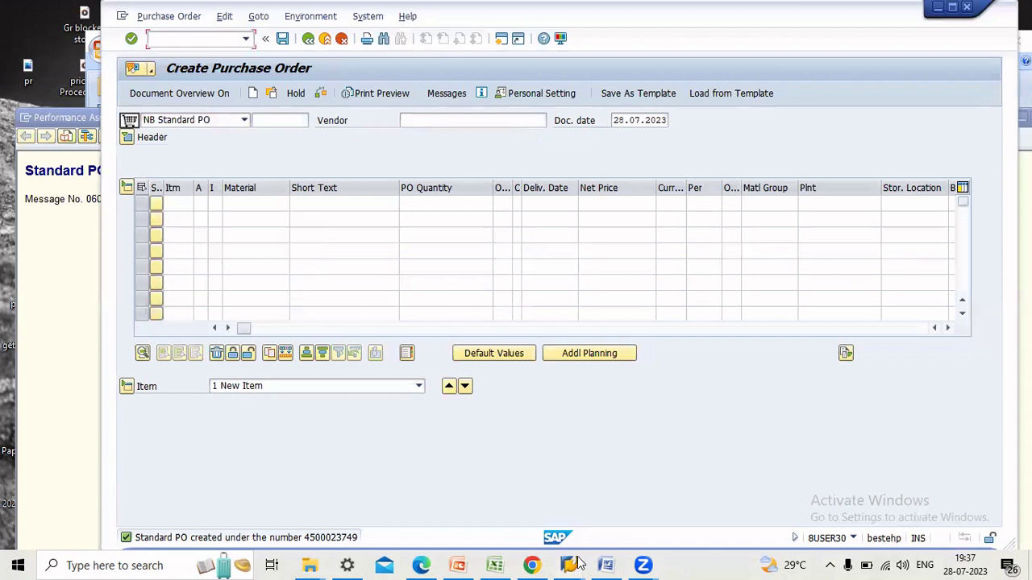
mouse_move(495, 564)
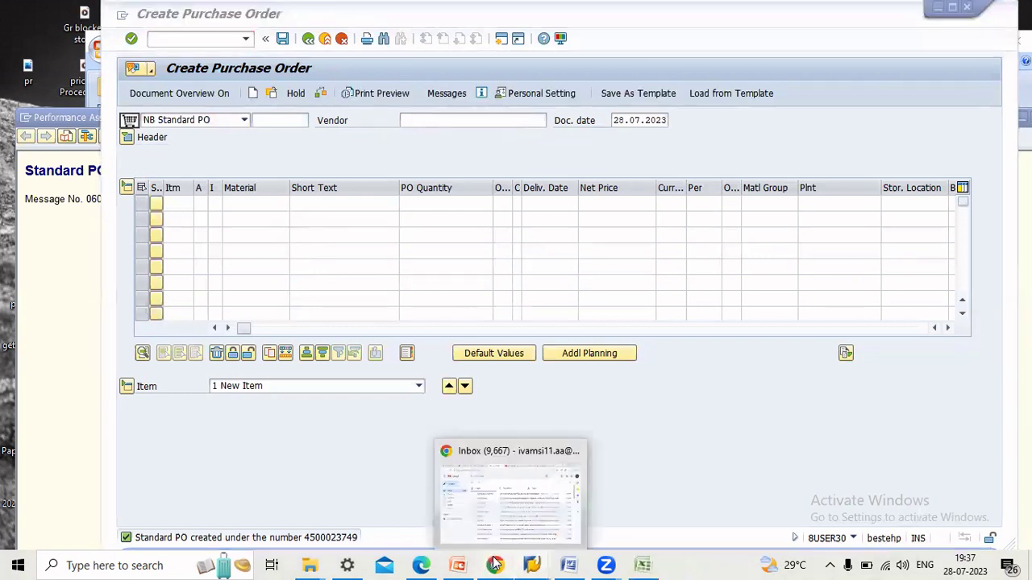
mouse_move(530, 564)
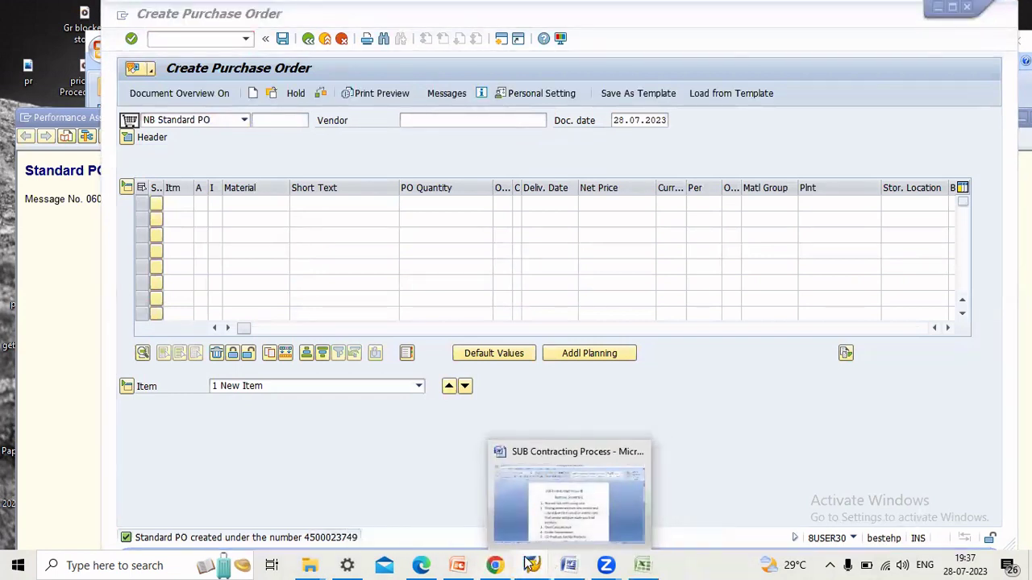
mouse_move(643, 565)
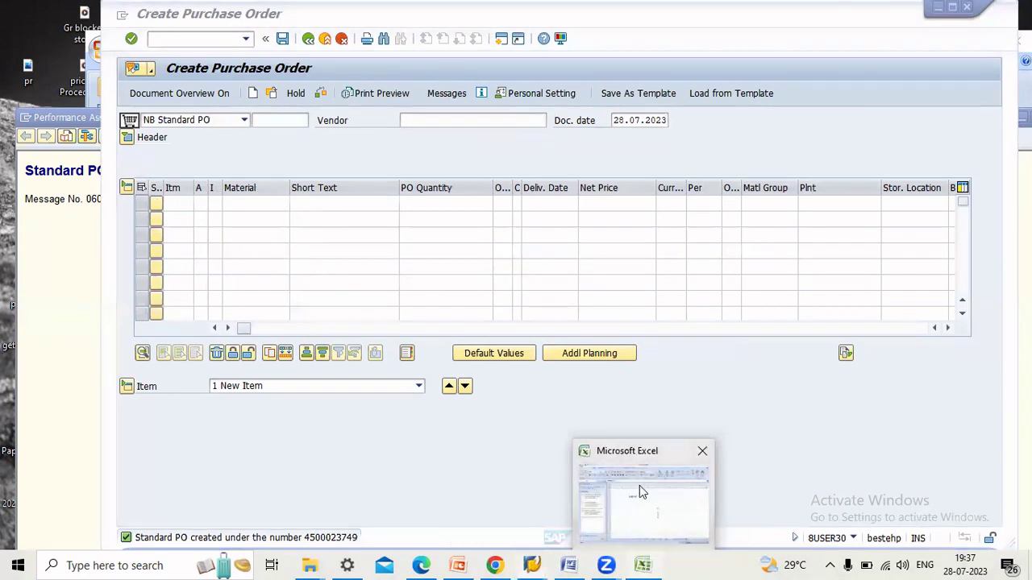
click(643, 492)
drag(534, 162, 593, 169)
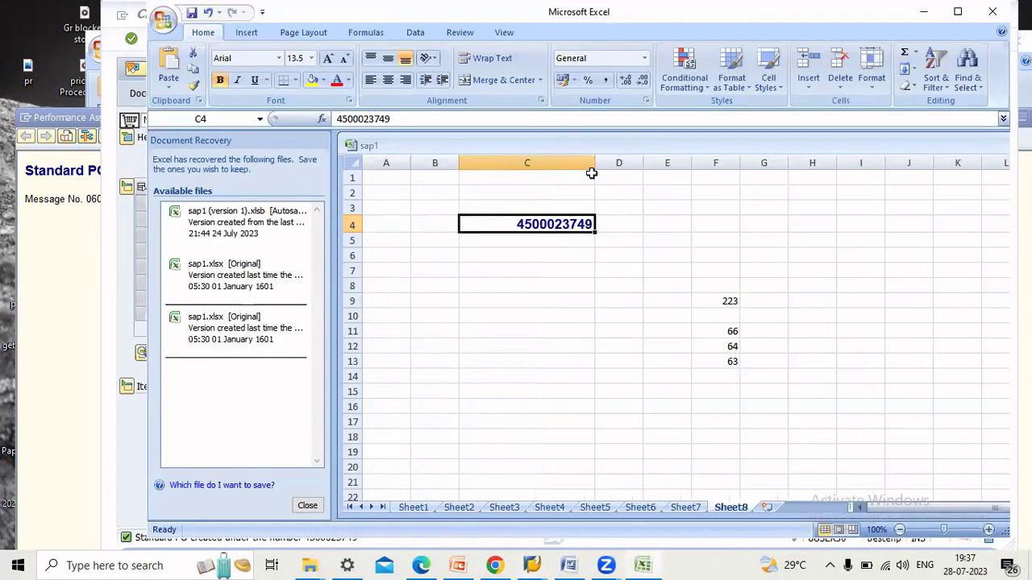
Switch back to SAP, leave the purchase order and run ME2O stock monitoring for the preset vendor in plant SEZ1
click(532, 565)
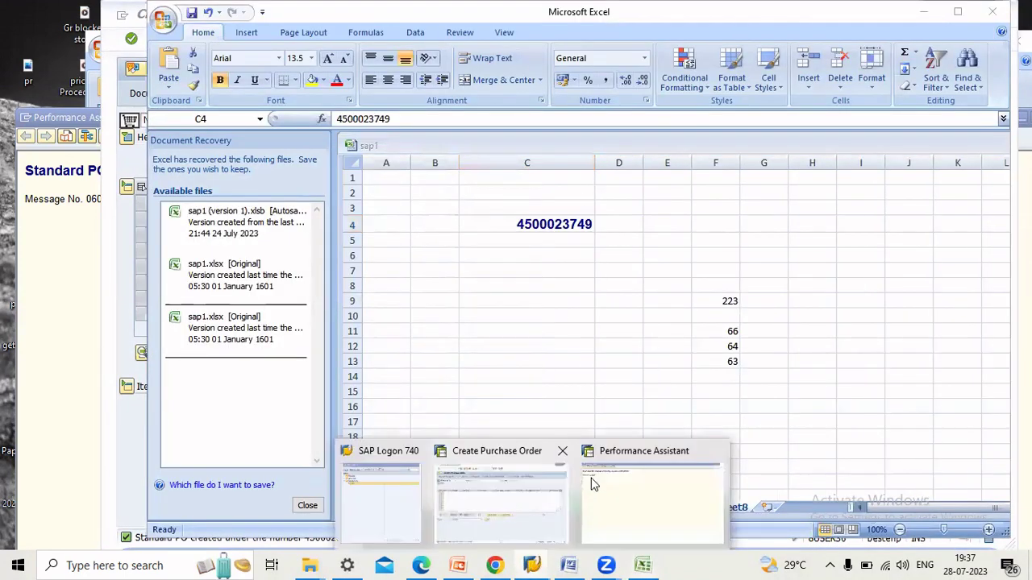
click(507, 496)
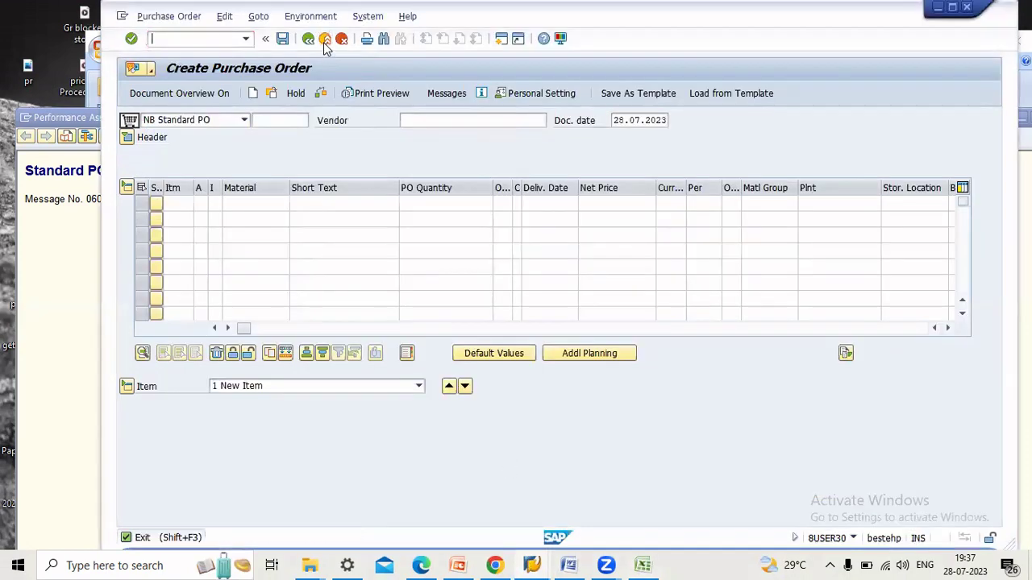
click(326, 42)
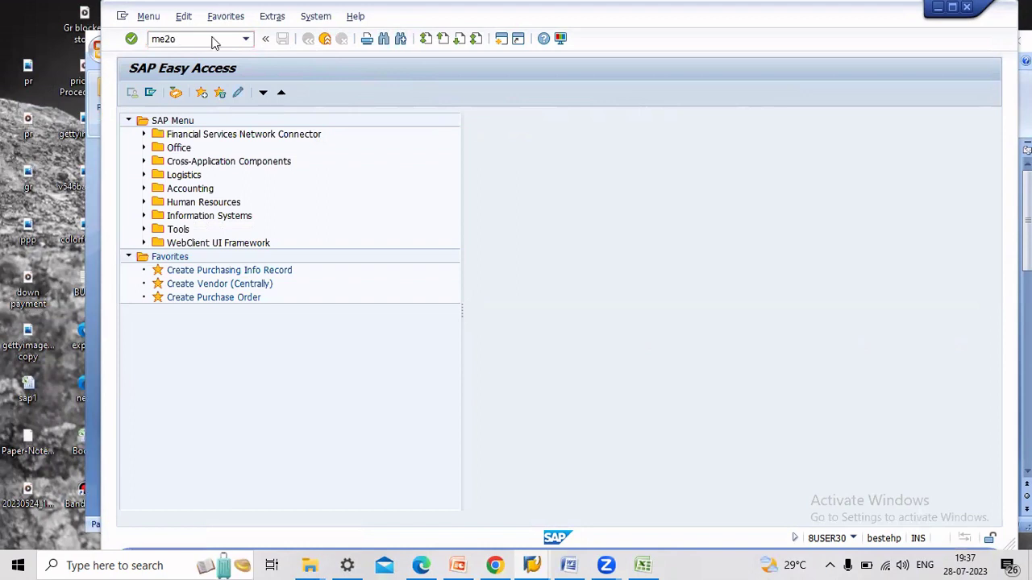
key(Return)
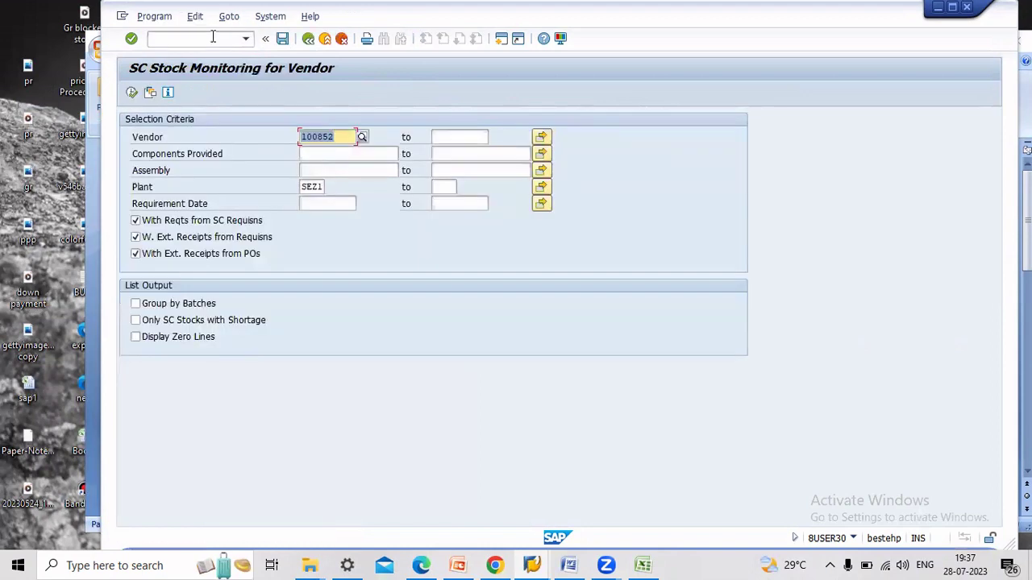
click(132, 92)
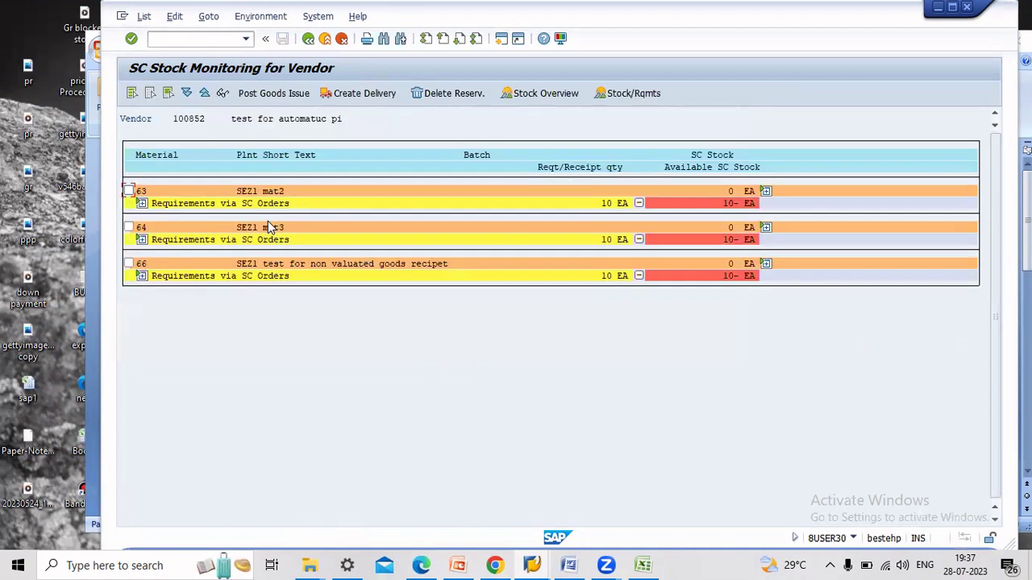
Post the goods issue of components 63, 64 and 66 to the vendor from storage location S1, 10 EA each
click(129, 191)
click(129, 227)
click(129, 264)
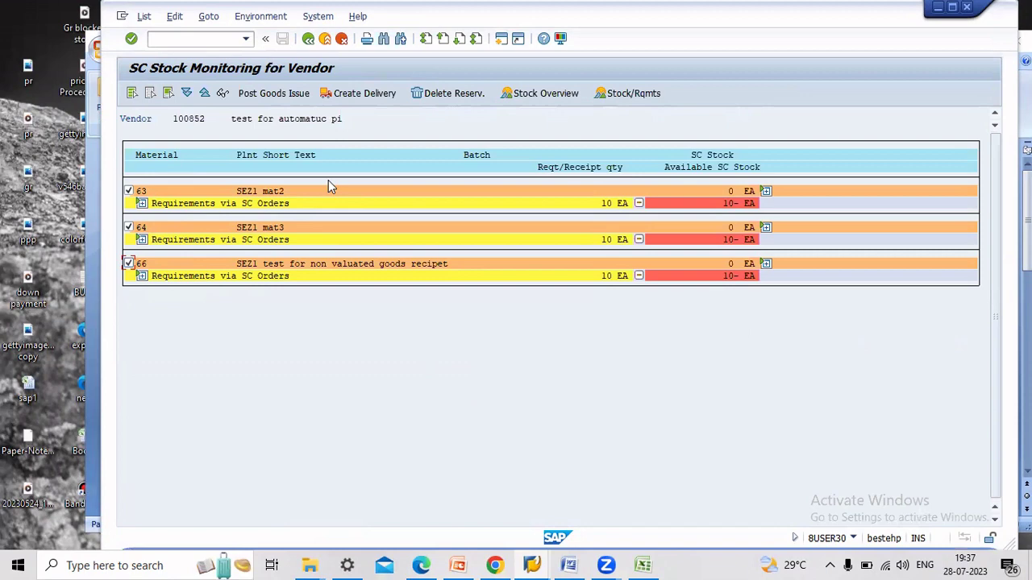
click(273, 93)
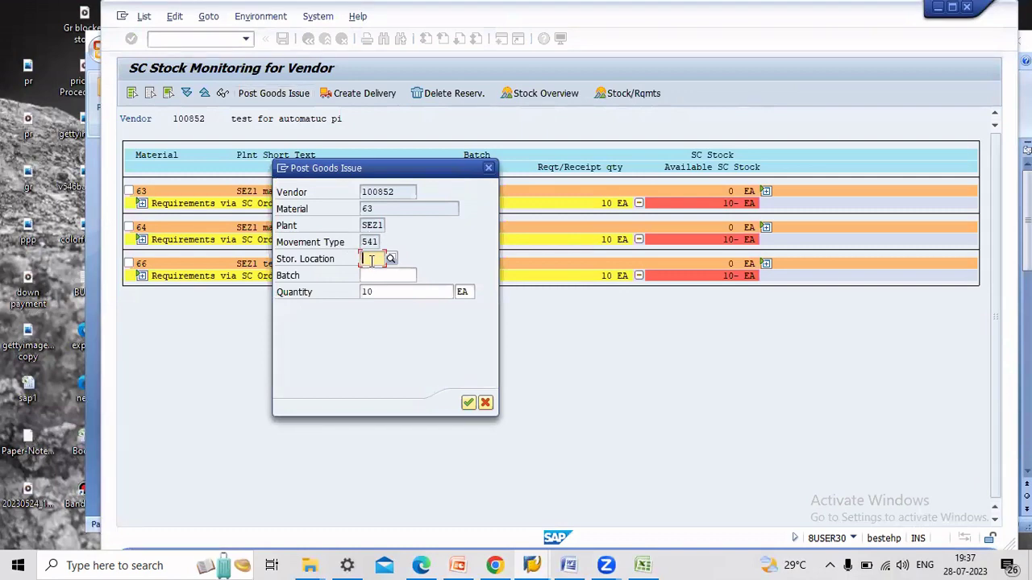
text(s1)
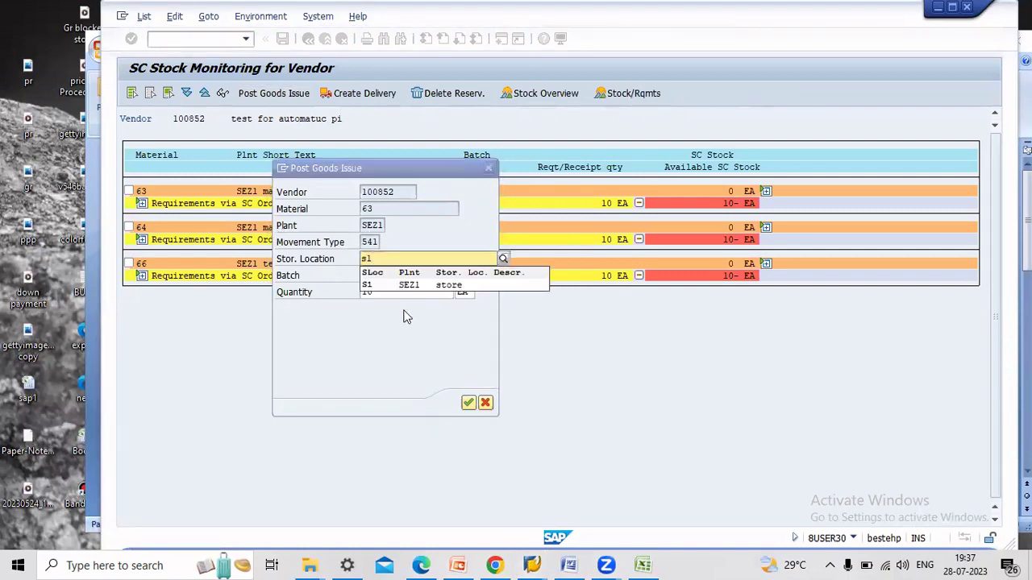
click(391, 285)
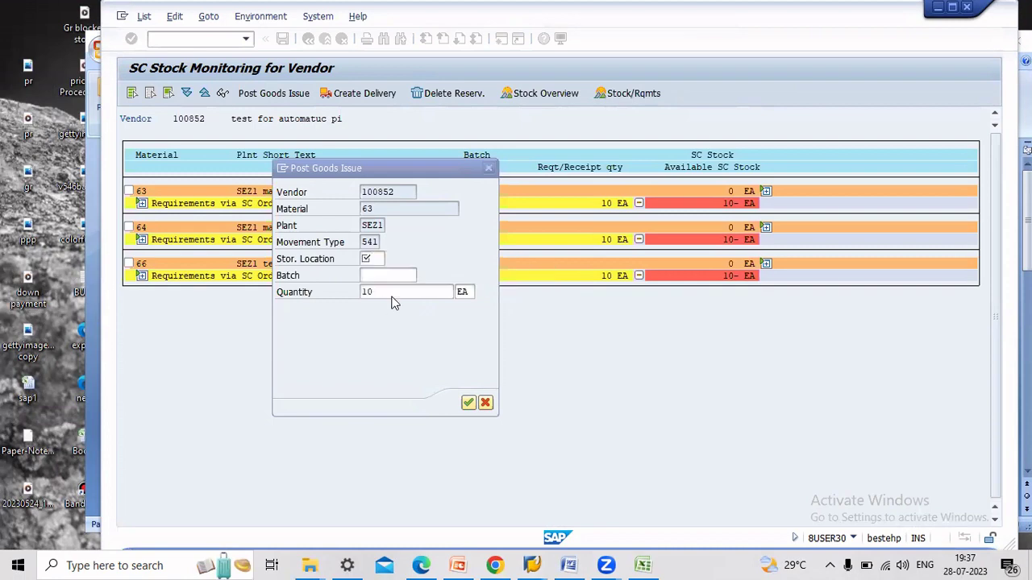
click(468, 403)
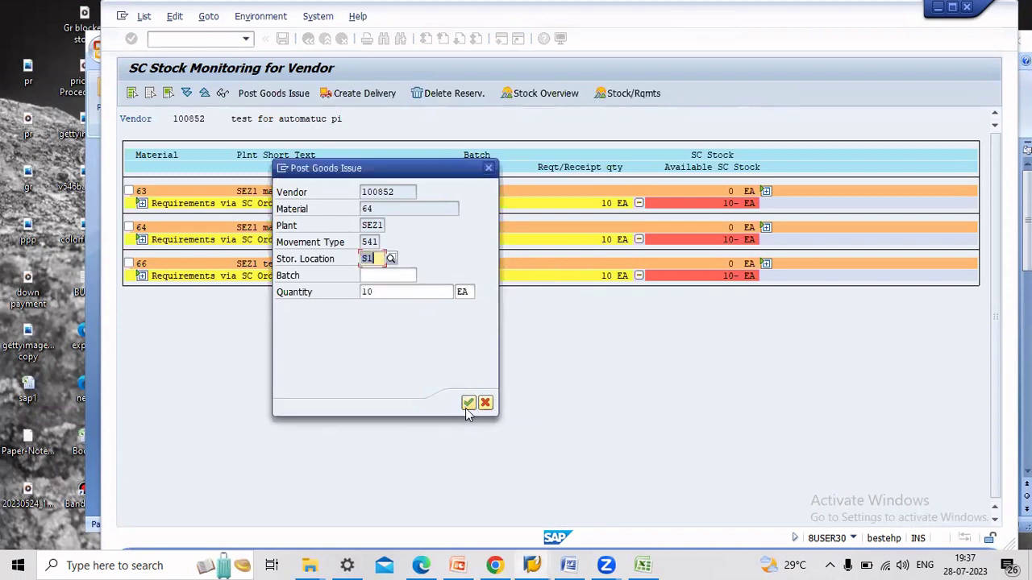
click(468, 403)
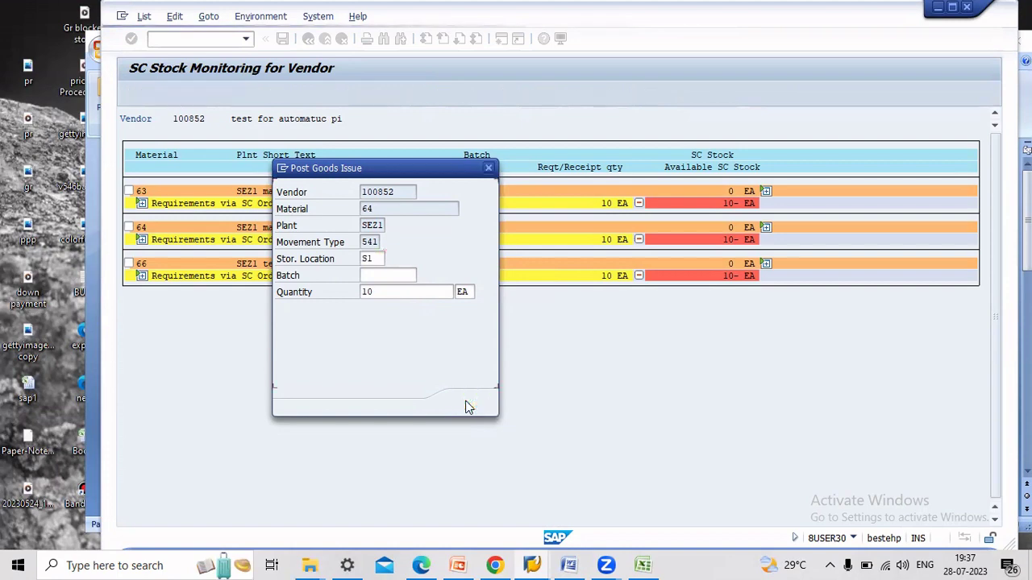
click(468, 402)
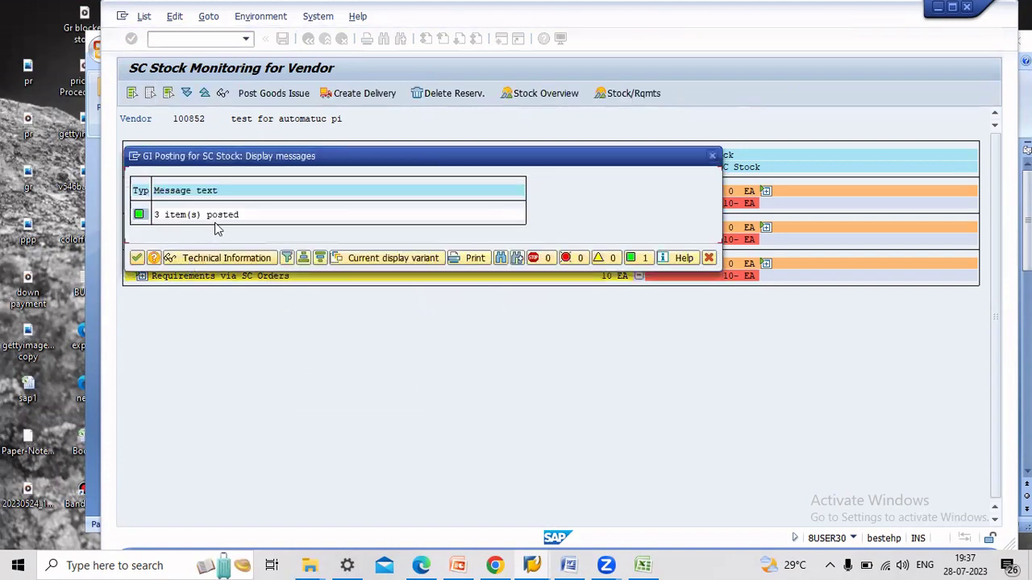
click(137, 258)
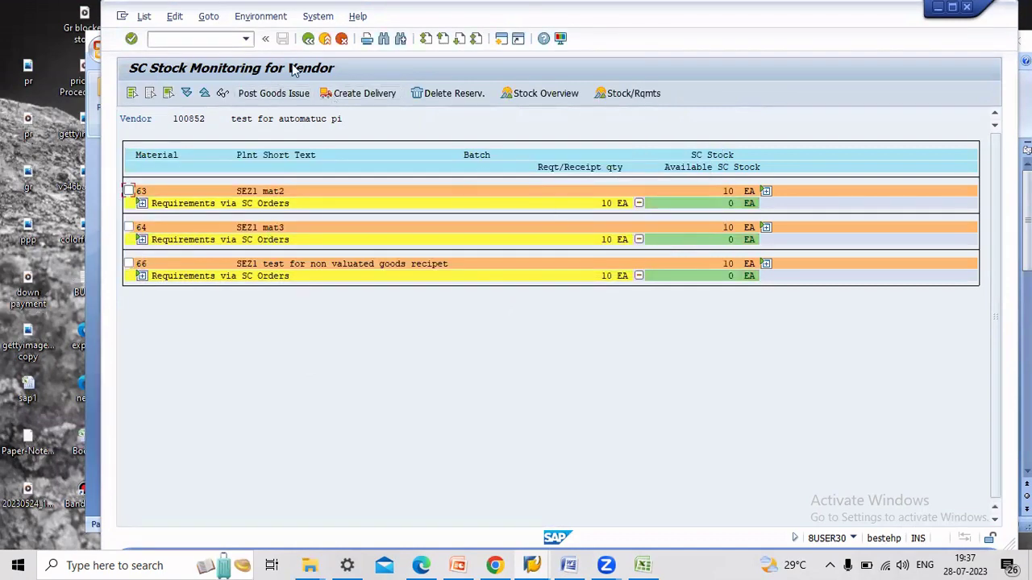
Leave stock monitoring, open transaction MIGO and load the copied purchase order number for goods receipt
click(308, 38)
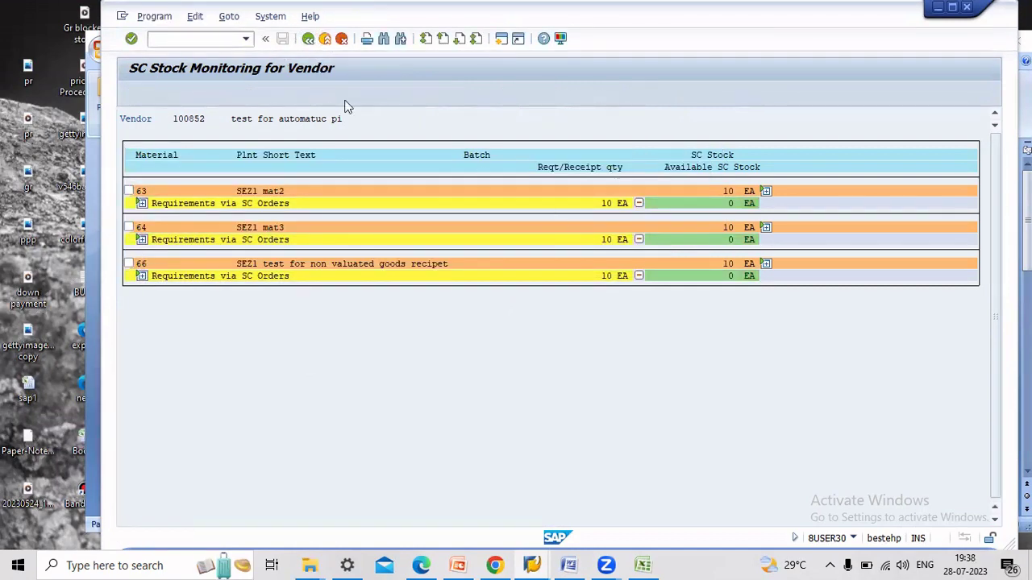
click(308, 39)
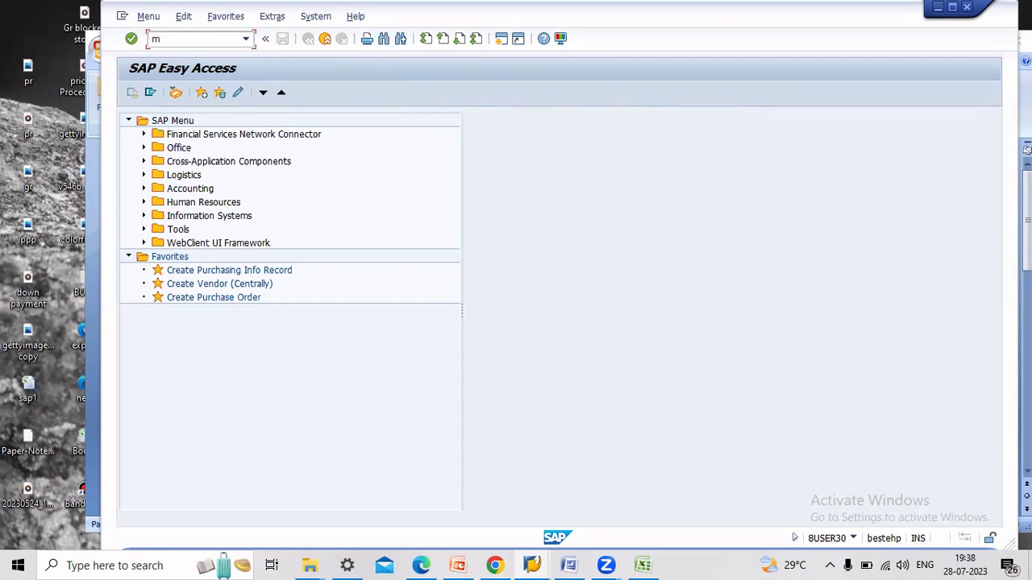
text(migo)
key(Return)
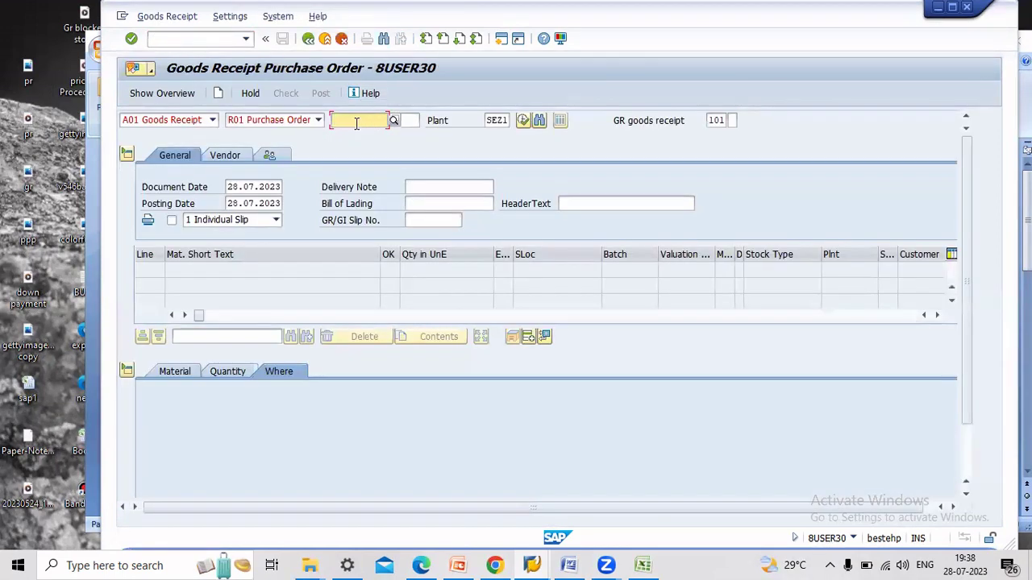
click(355, 118)
key(ctrl+v)
key(Return)
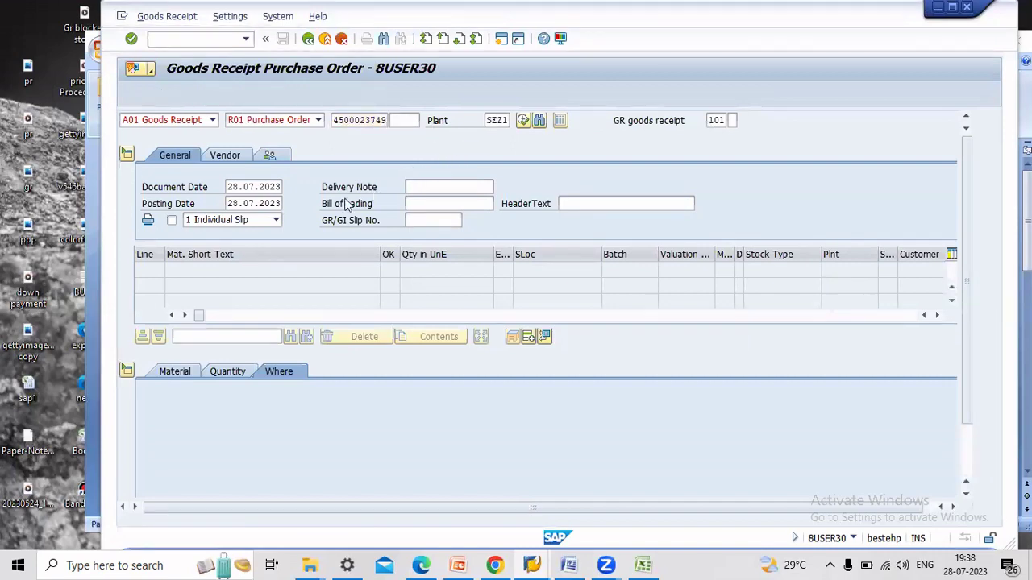
Enter 10 as the delivery note quantity for the semi-finished product and mark the item as OK
click(184, 373)
click(236, 375)
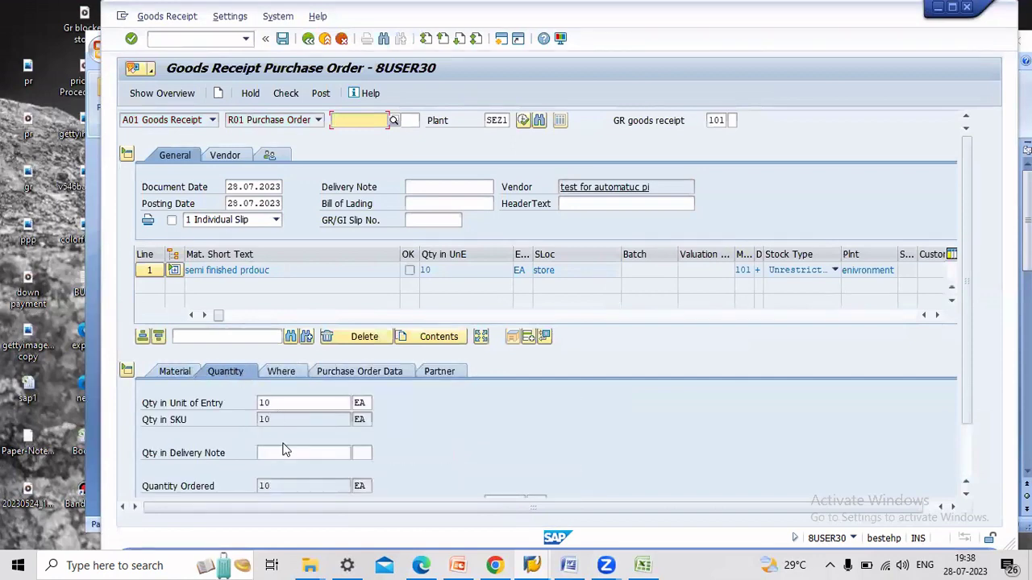
click(285, 453)
text(1)
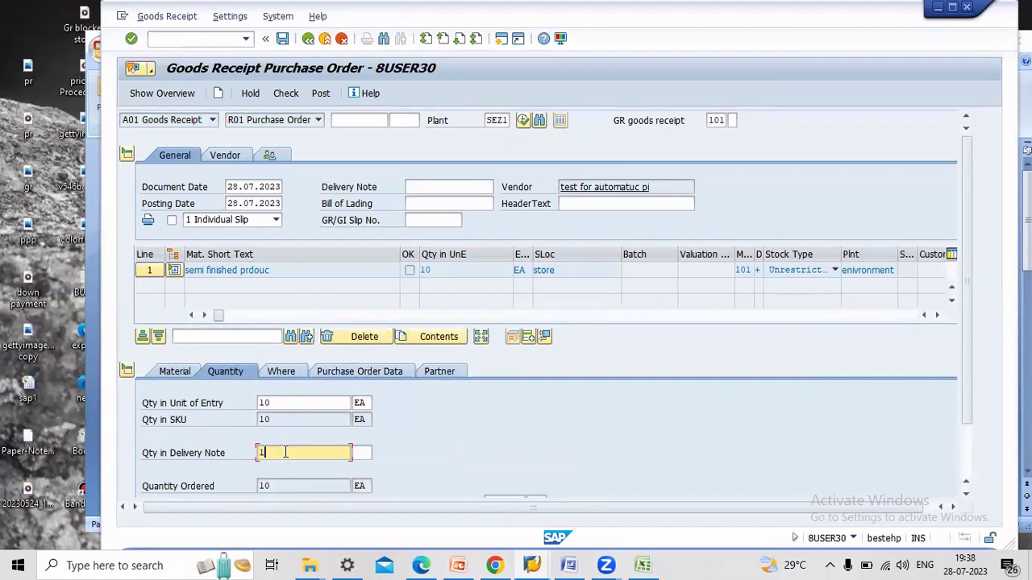
text(0)
key(Return)
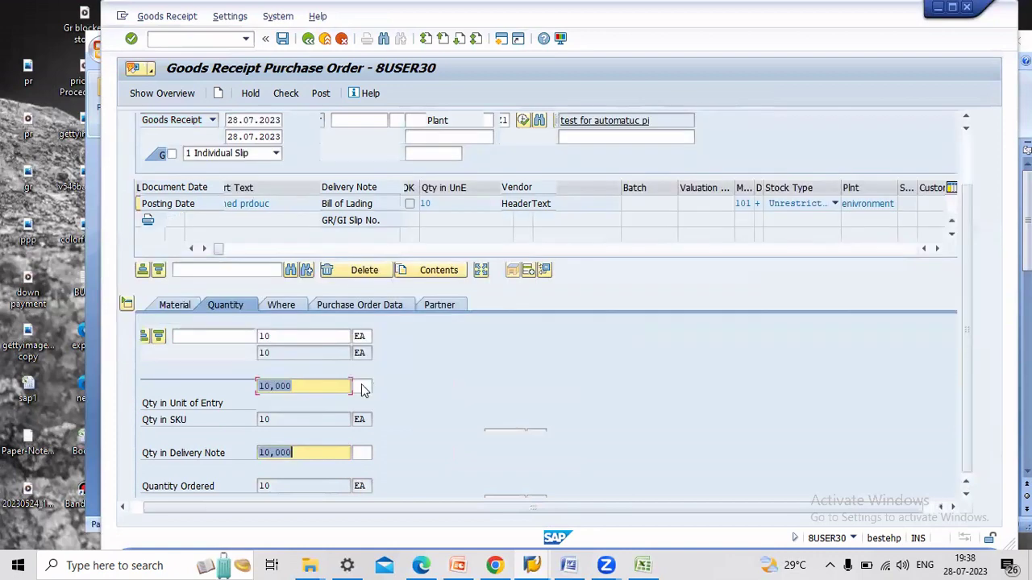
click(200, 489)
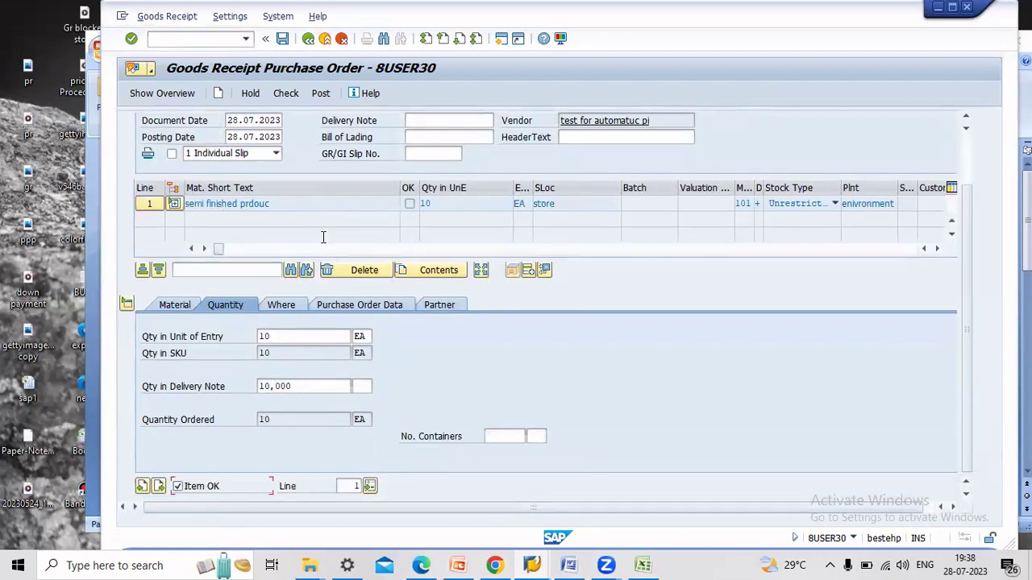
Check the item's plant and storage location details, post the goods receipt, and return to SAP Easy Access
click(284, 306)
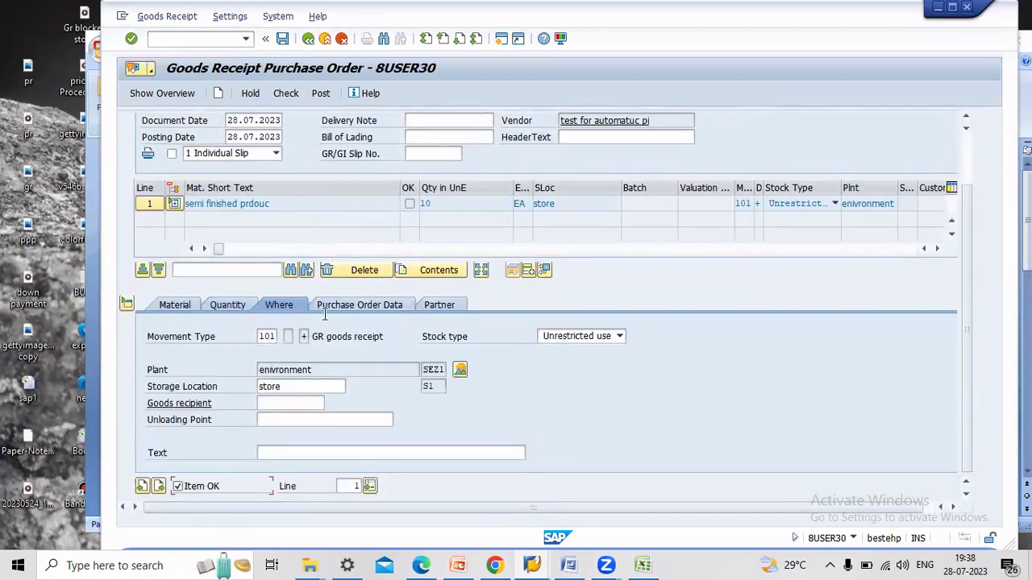
click(320, 93)
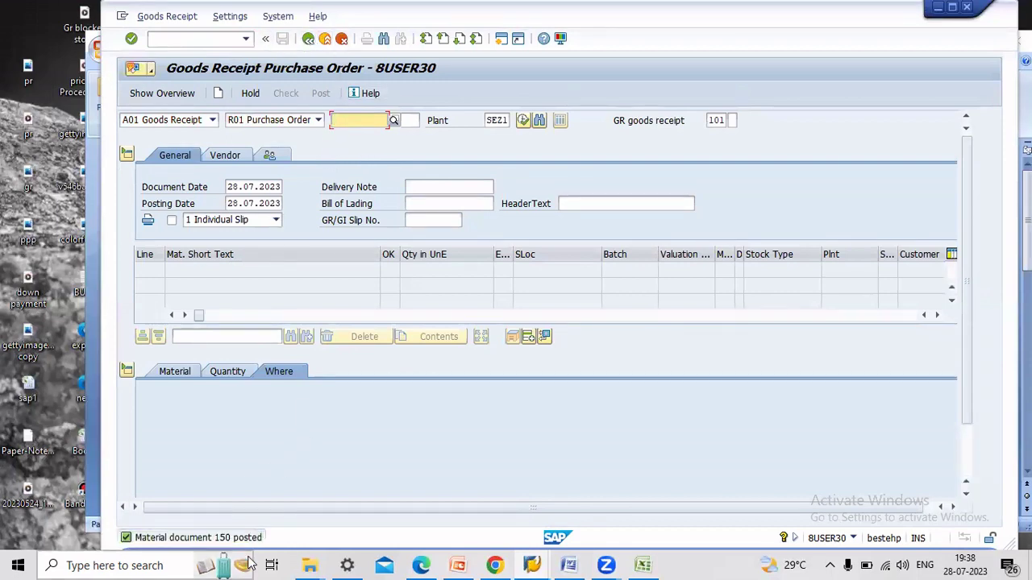
click(324, 38)
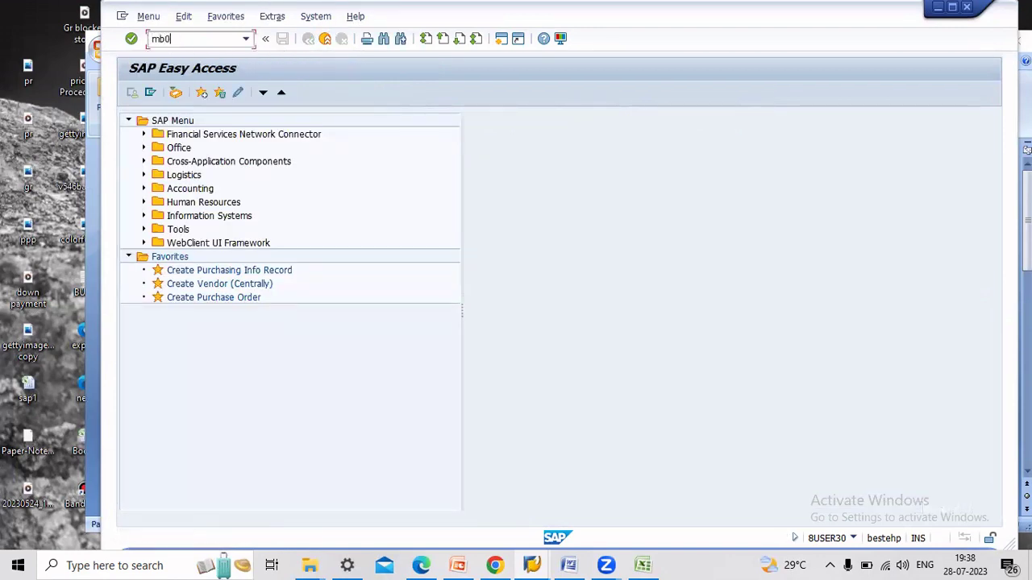
Open the Display Material Document transaction for the posted goods receipt and check the special stock indicators of components 63, 64 and 66
key(Return)
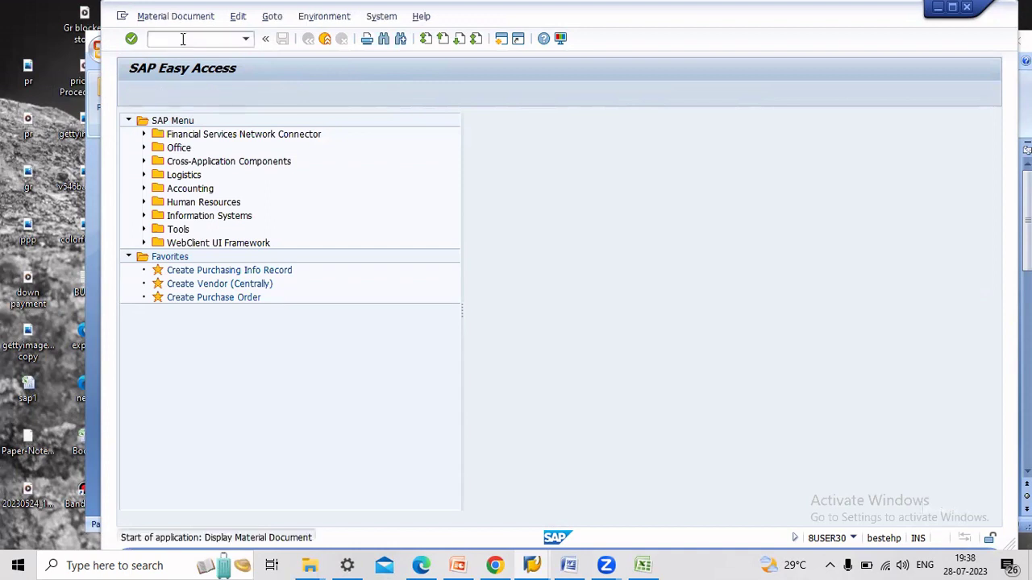
key(Return)
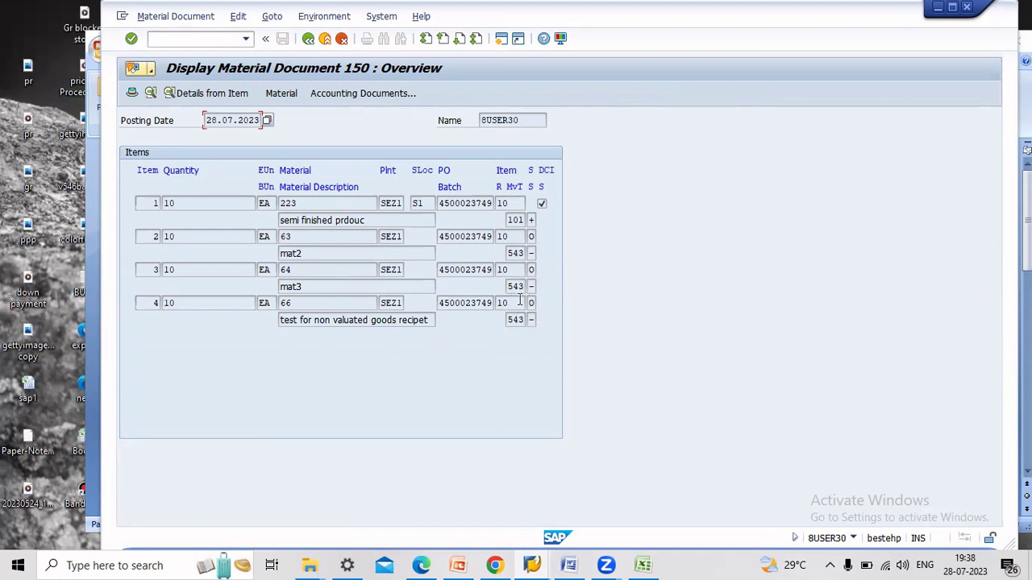
click(533, 236)
click(530, 270)
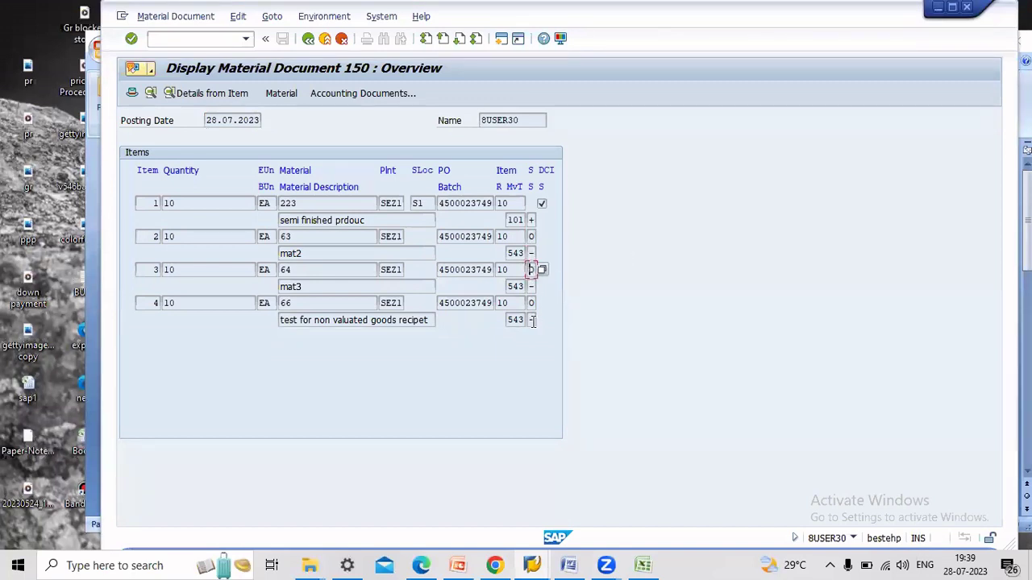
click(532, 303)
click(543, 304)
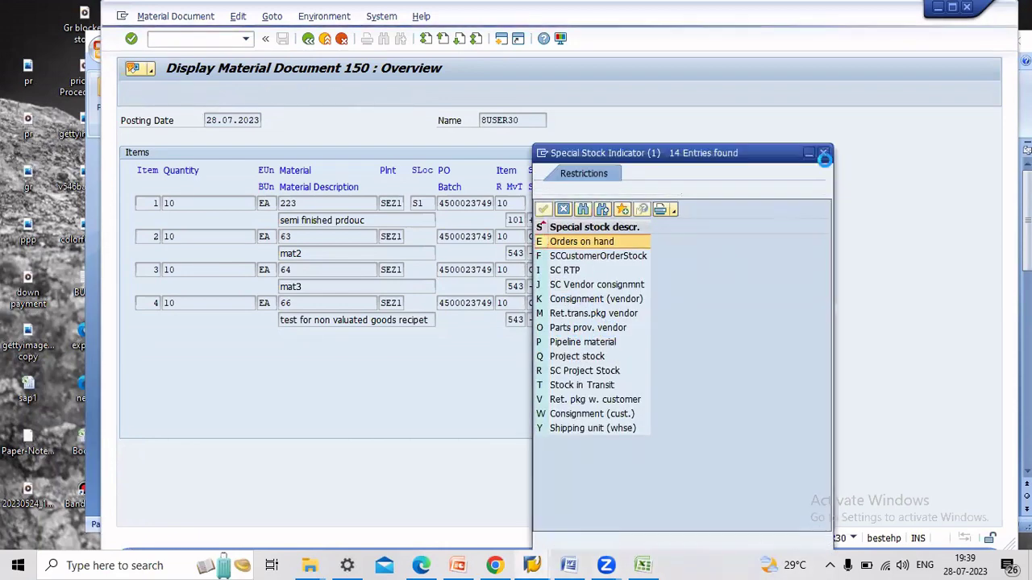
click(824, 152)
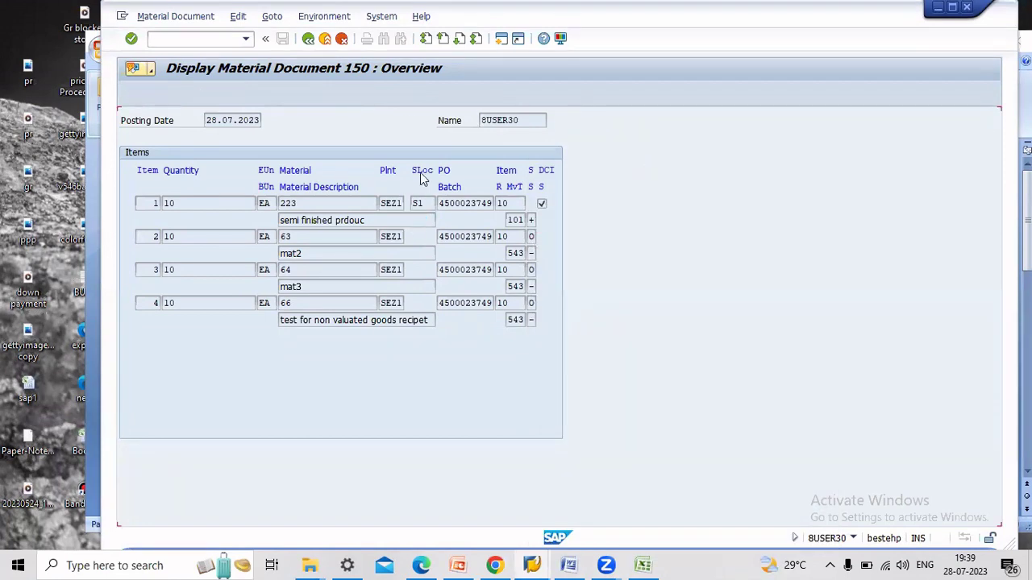
From the material document's accounting documents, view the second accounting document with its Transaction column widened, and return to the list
click(365, 91)
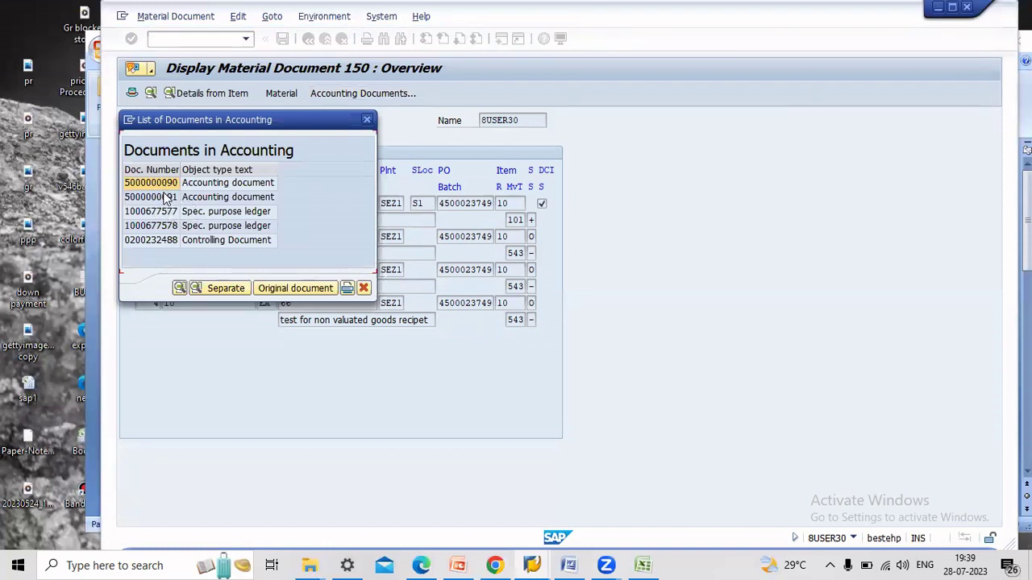
click(167, 199)
double_click(169, 200)
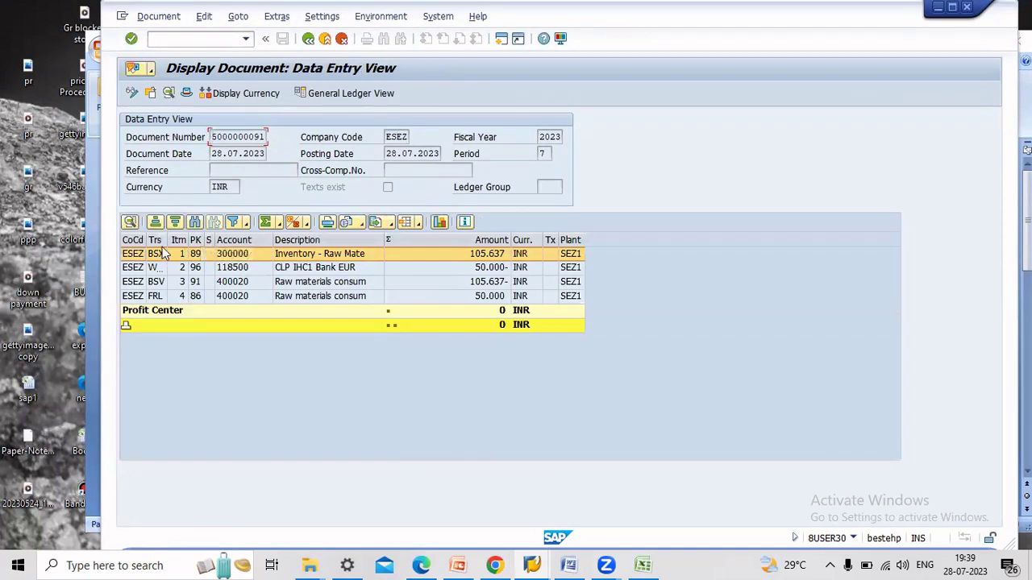
drag(169, 241, 229, 240)
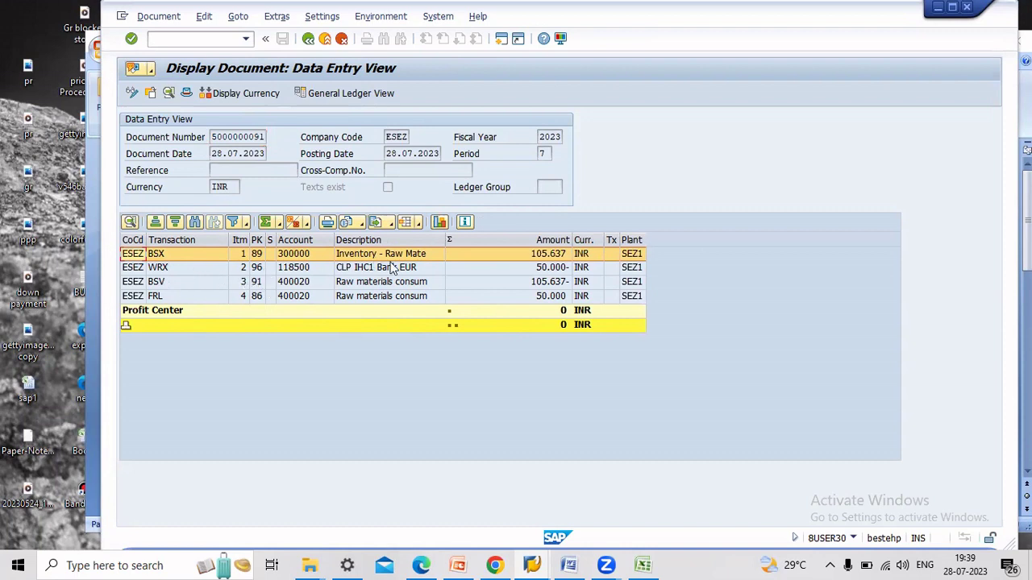
click(307, 38)
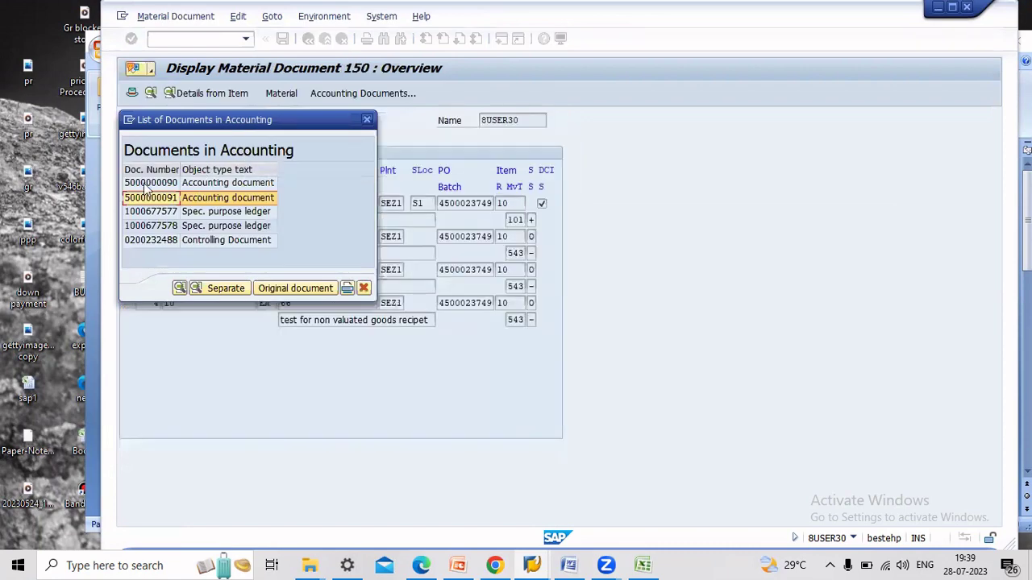
View the first accounting document with its Transaction column widened, close the document list and return to SAP Easy Access
click(147, 184)
double_click(146, 186)
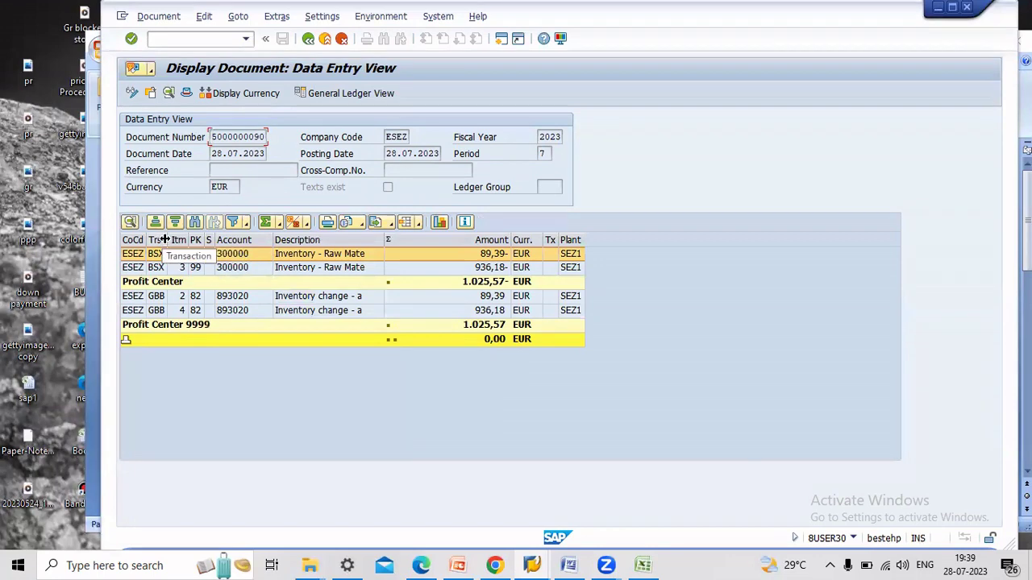
drag(169, 239, 230, 235)
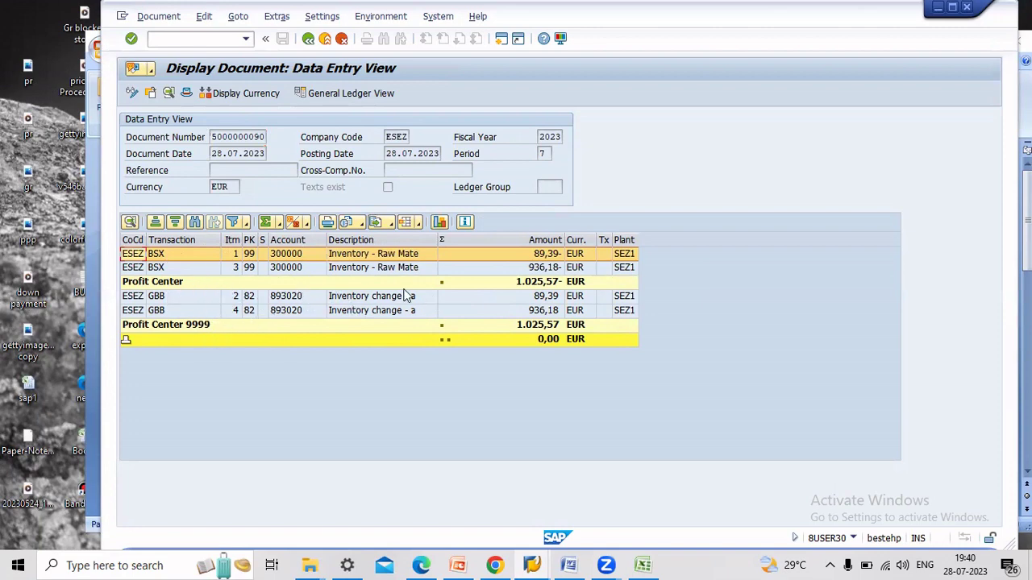
click(308, 41)
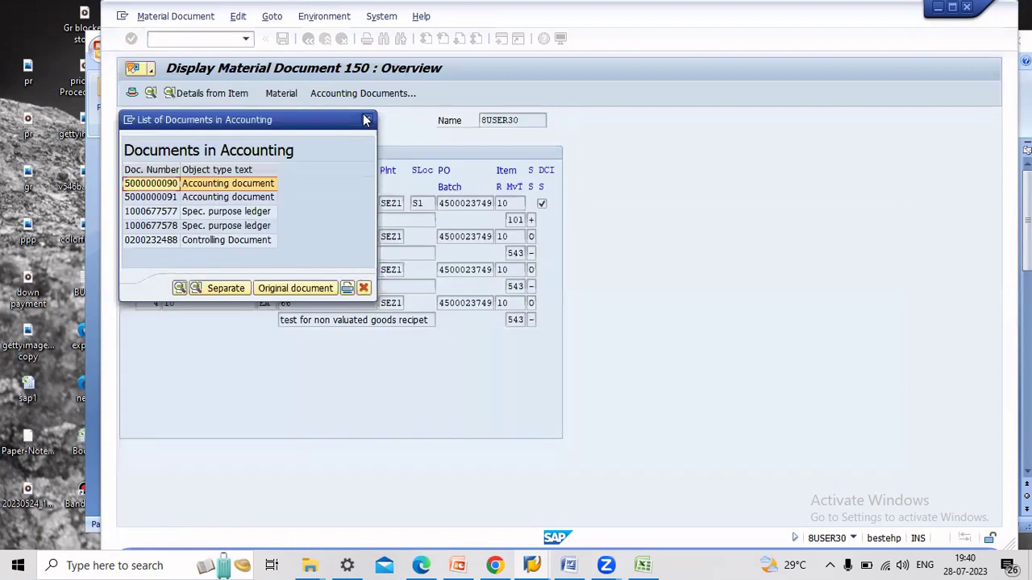
click(367, 120)
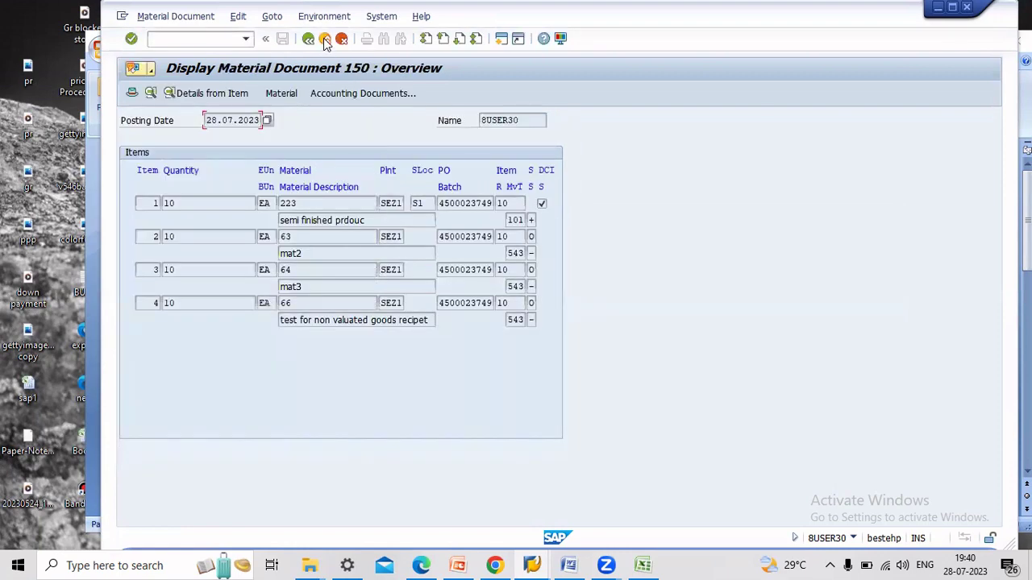
click(325, 38)
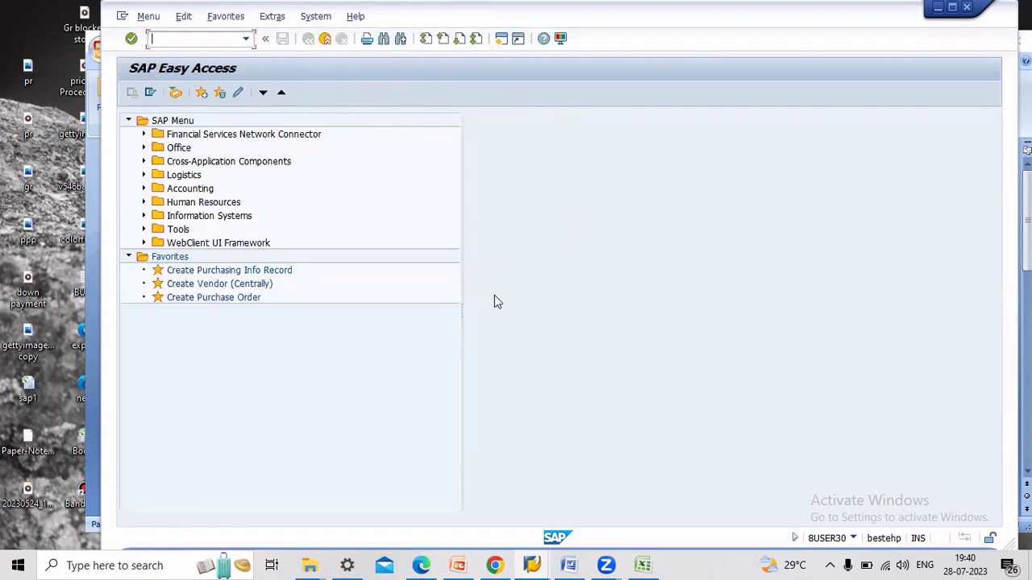
Switch to the SUB Contracting Process document in Word and add the unnumbered line "We are ordering materials from one vendor" below scenario 2
click(568, 565)
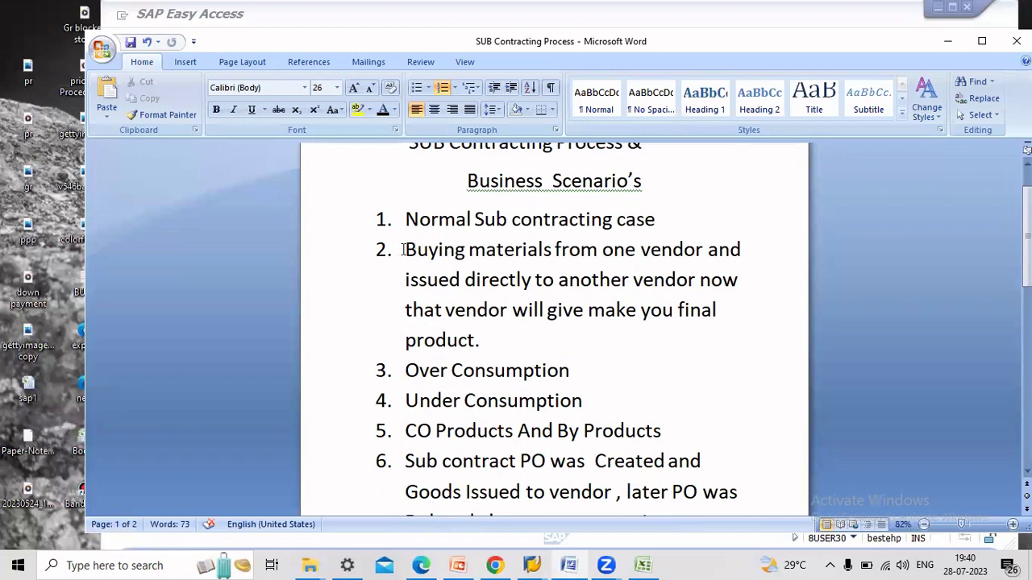
drag(403, 250, 524, 337)
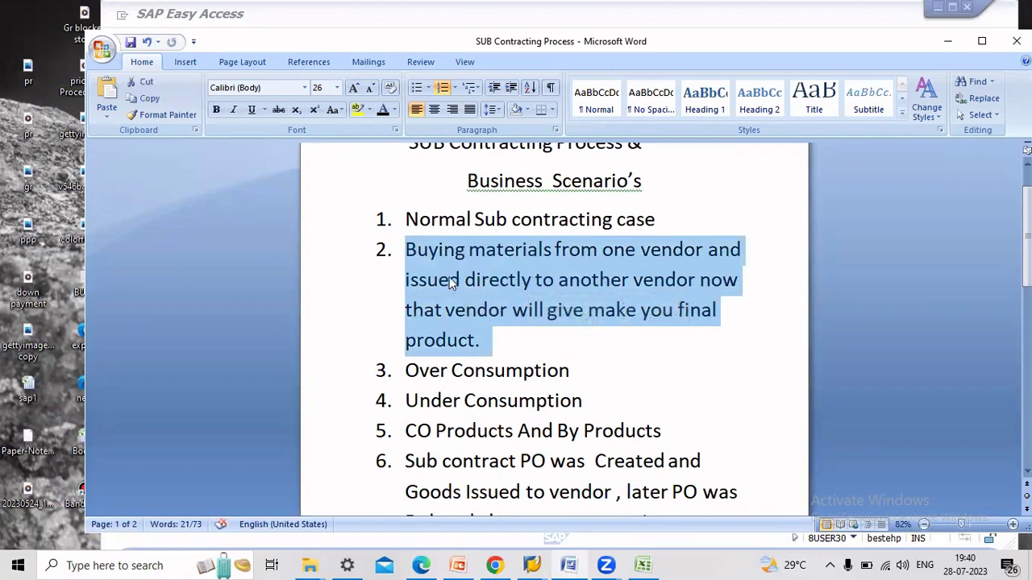
click(508, 342)
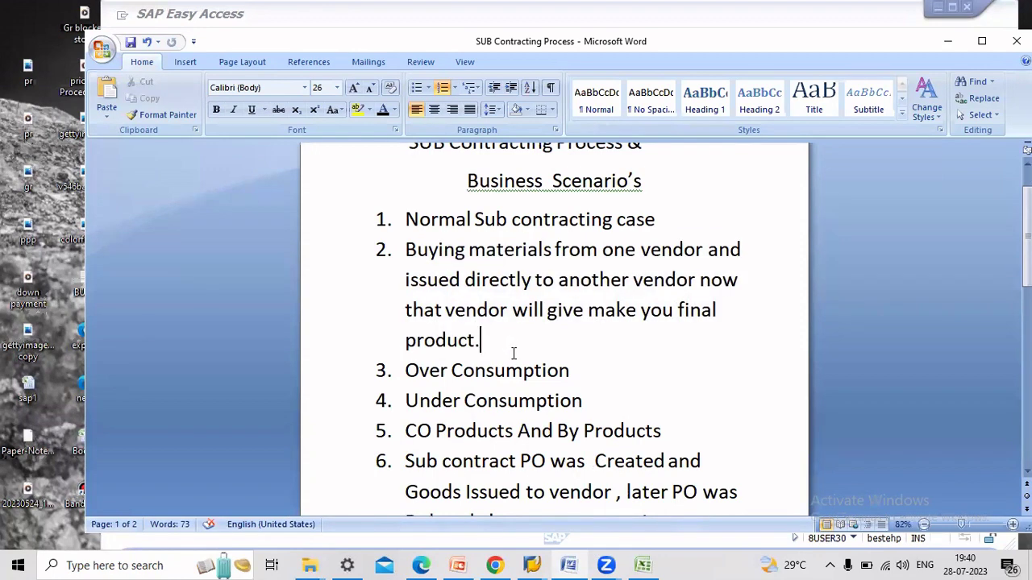
key(Return)
key(Return)
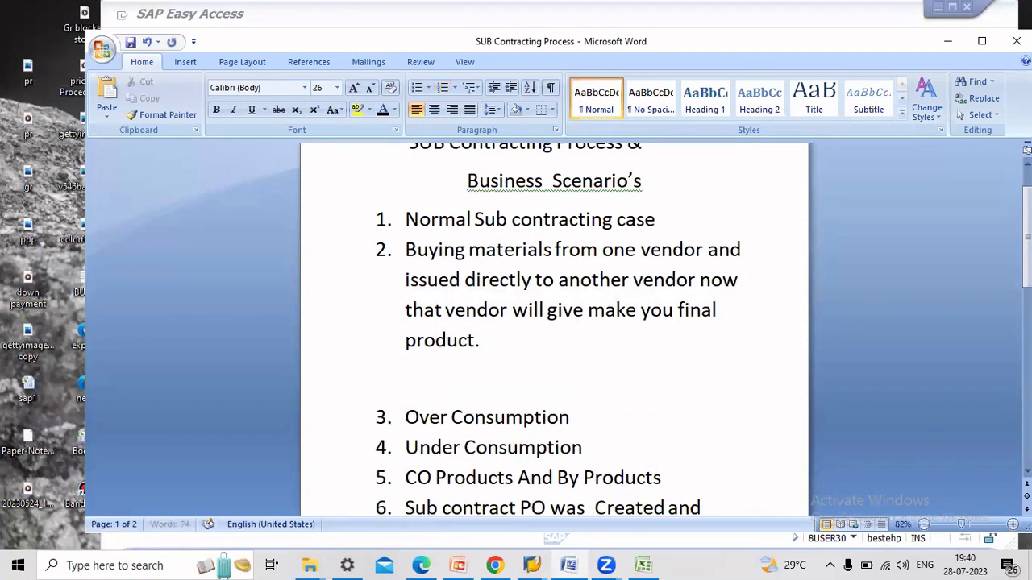
text(We are order)
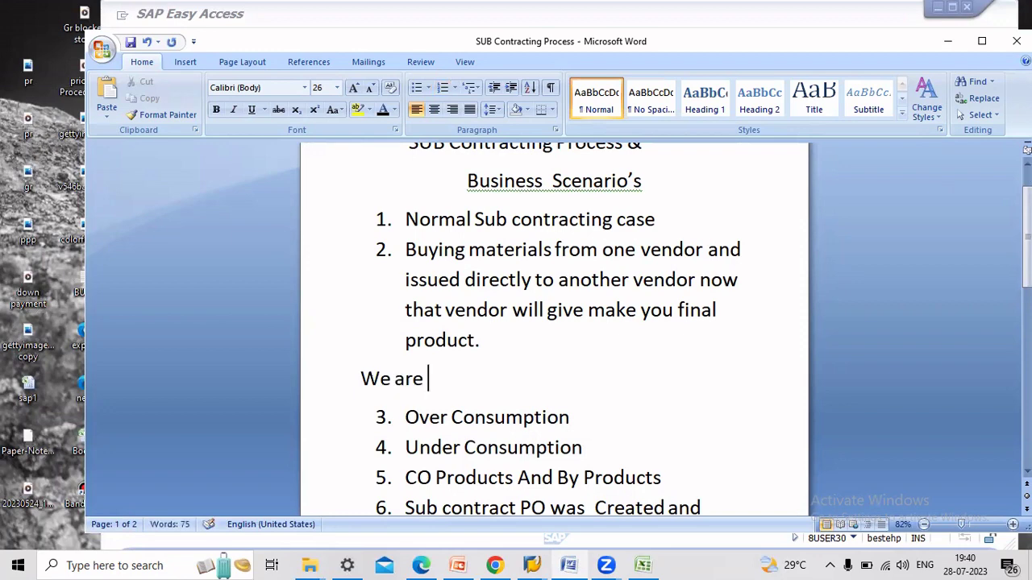
text(in)
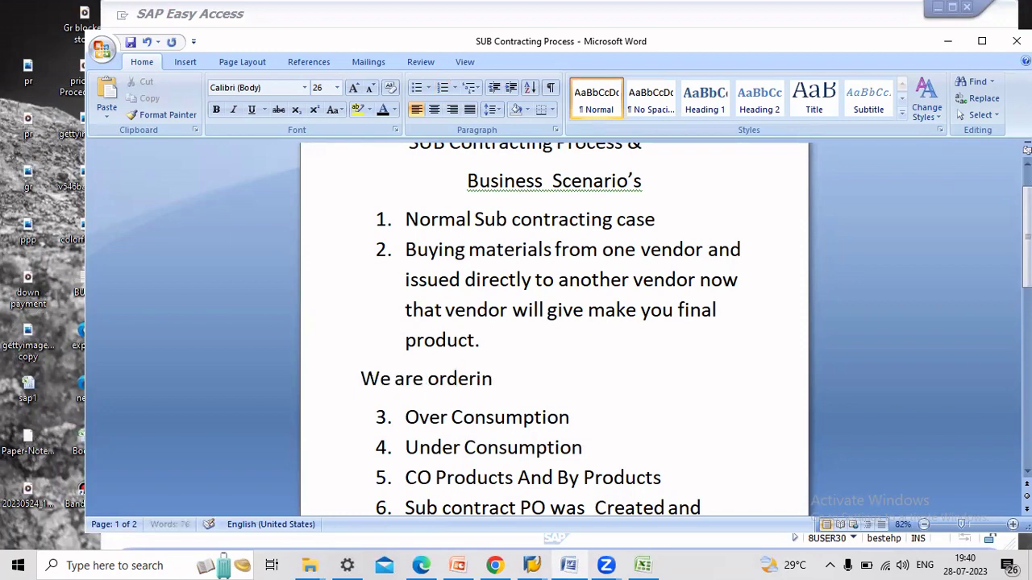
text(g materials f)
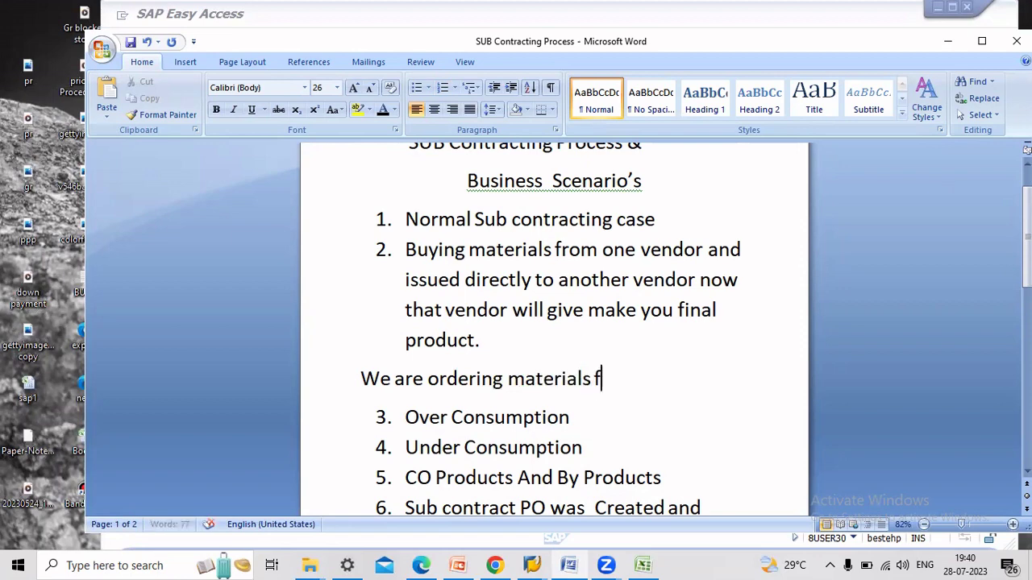
text(rom one vendor)
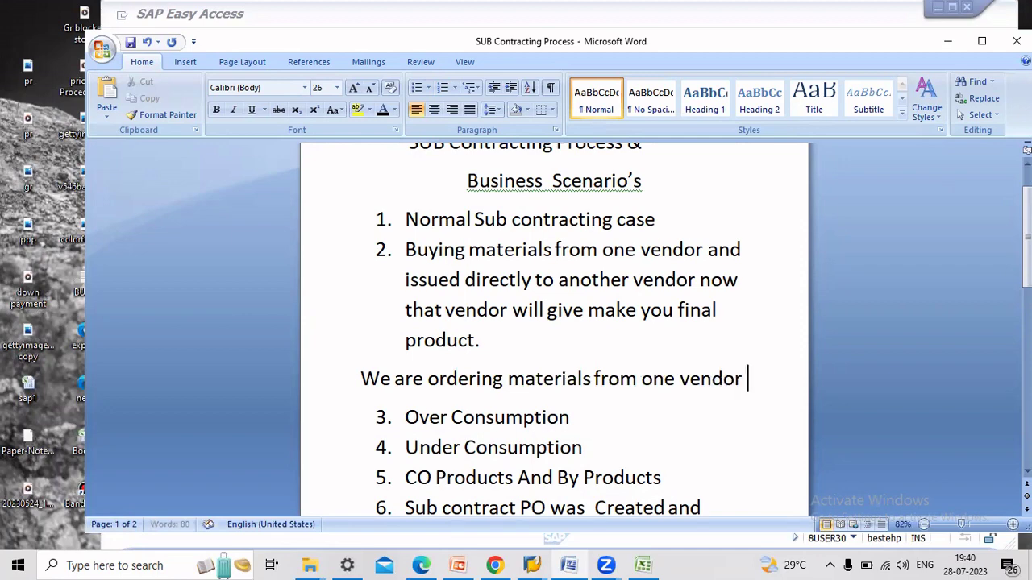
key(Return)
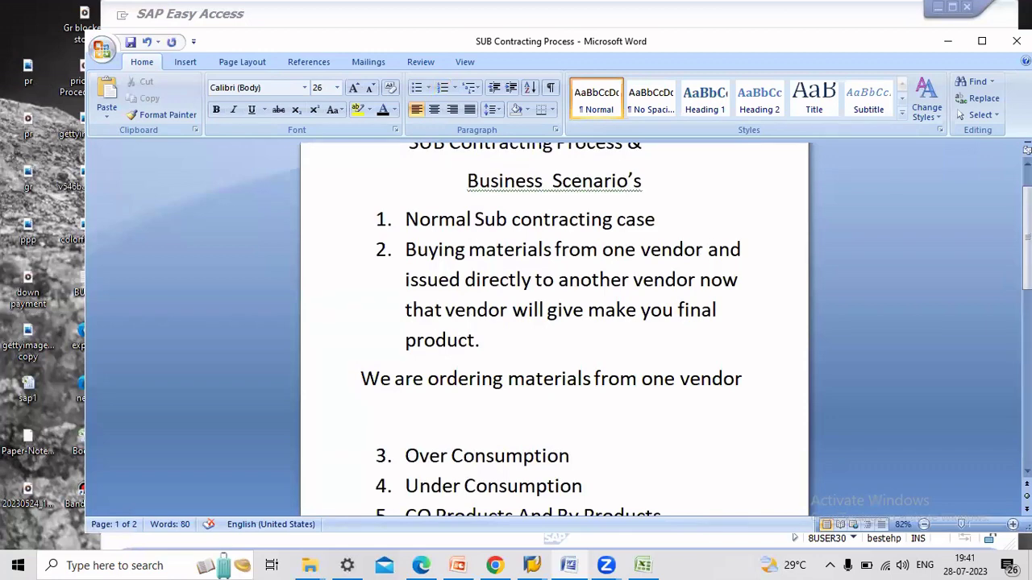
Add the line "Here the vendor will deliver the goods" below the sentence about ordering materials
text(here tha)
key(BackSpace)
text(e)
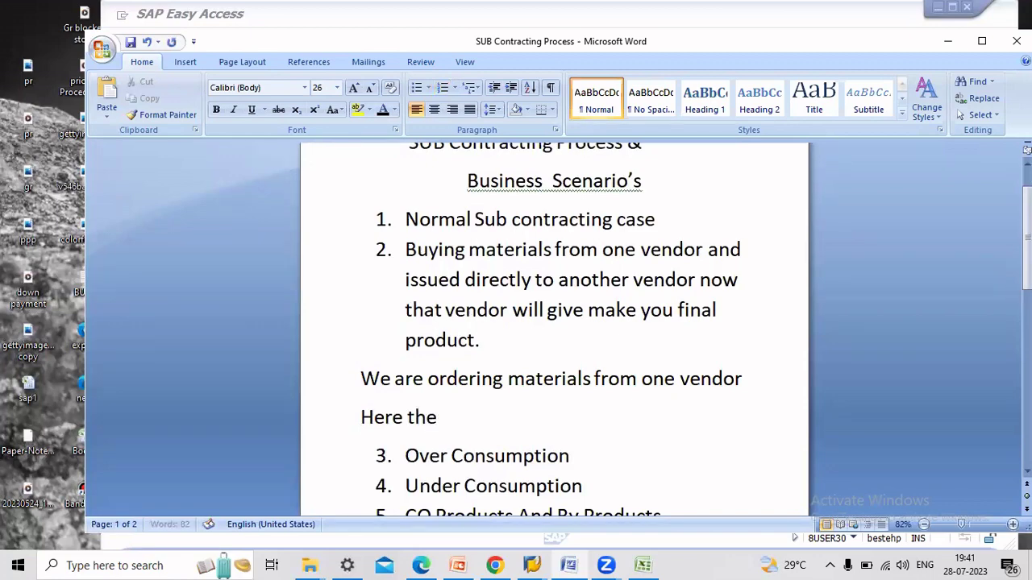
text( vendor)
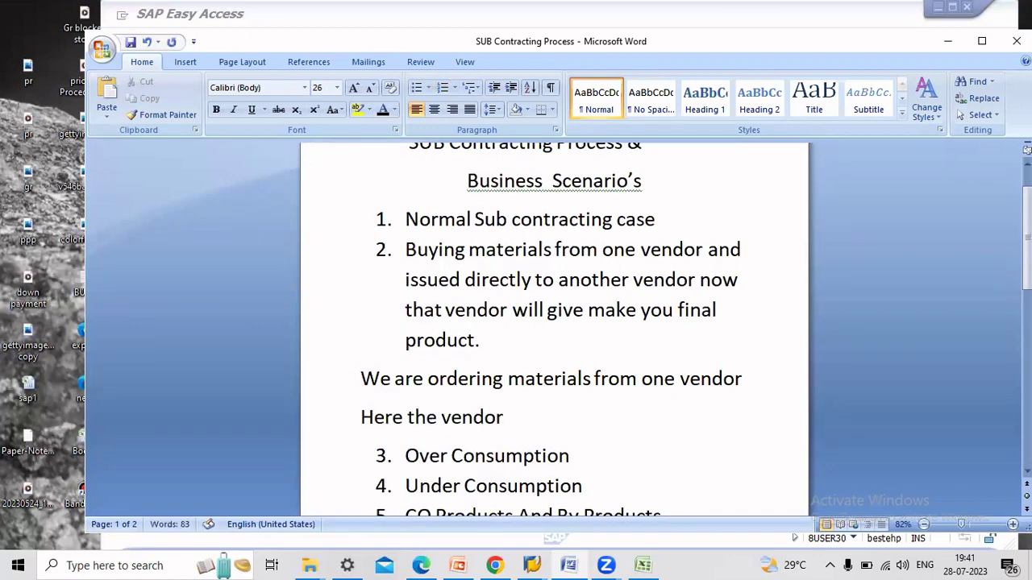
text( will deli)
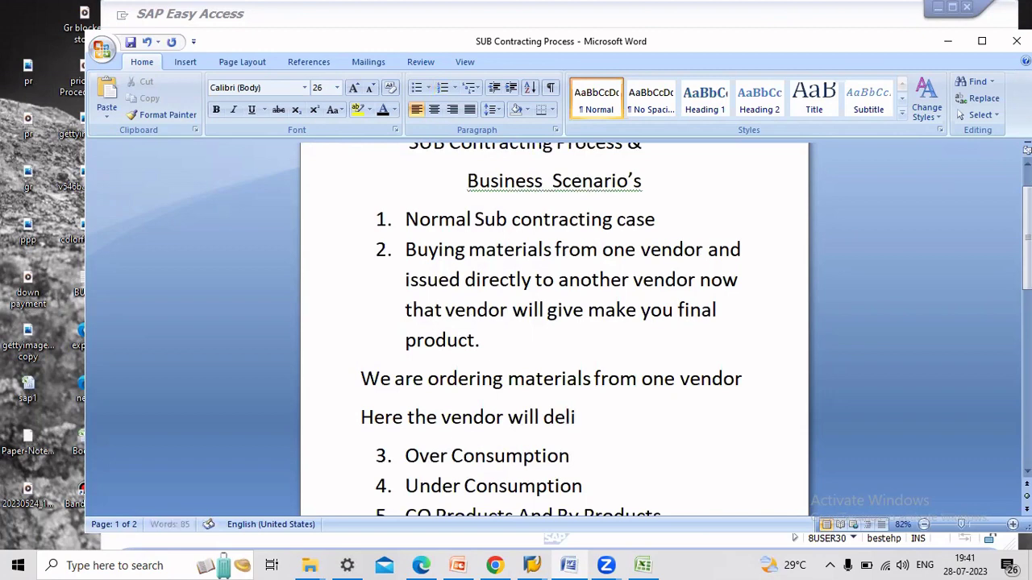
text(ver the good)
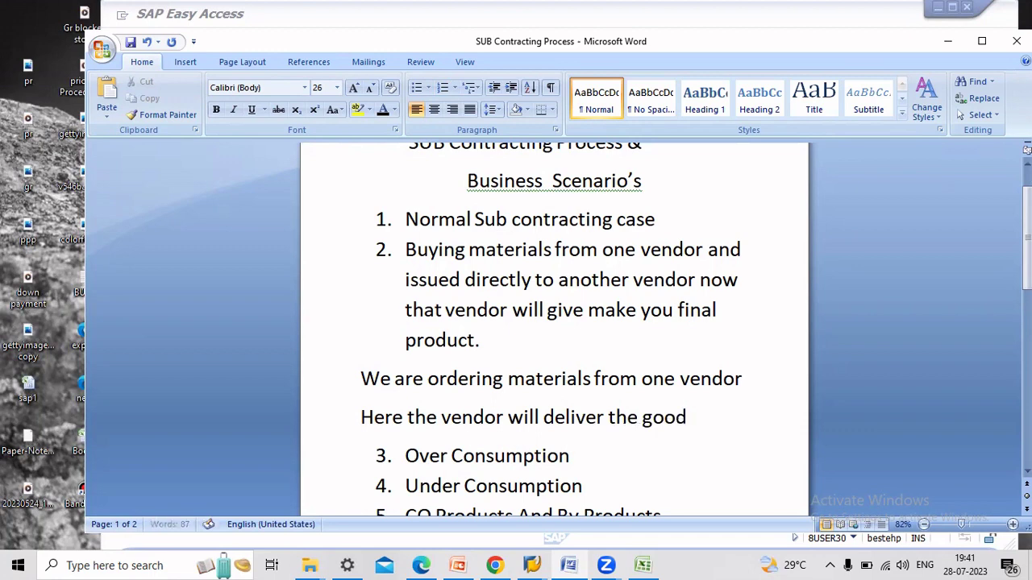
text(s)
key(Return)
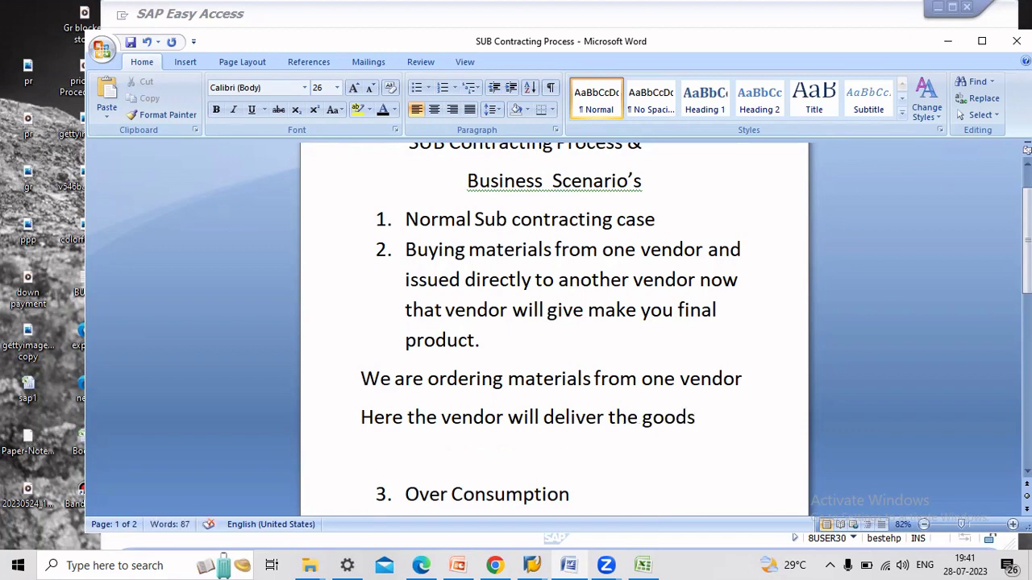
Continue the scenario 2 notes with the line "To another vendor that vendor will make finished product" and start a new paragraph
text(to a)
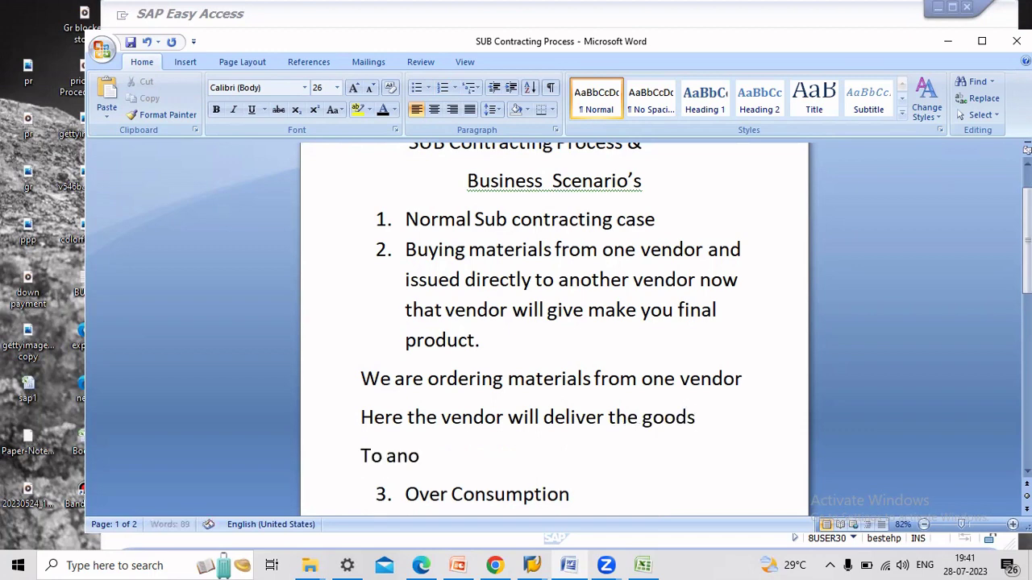
text(nother vendor )
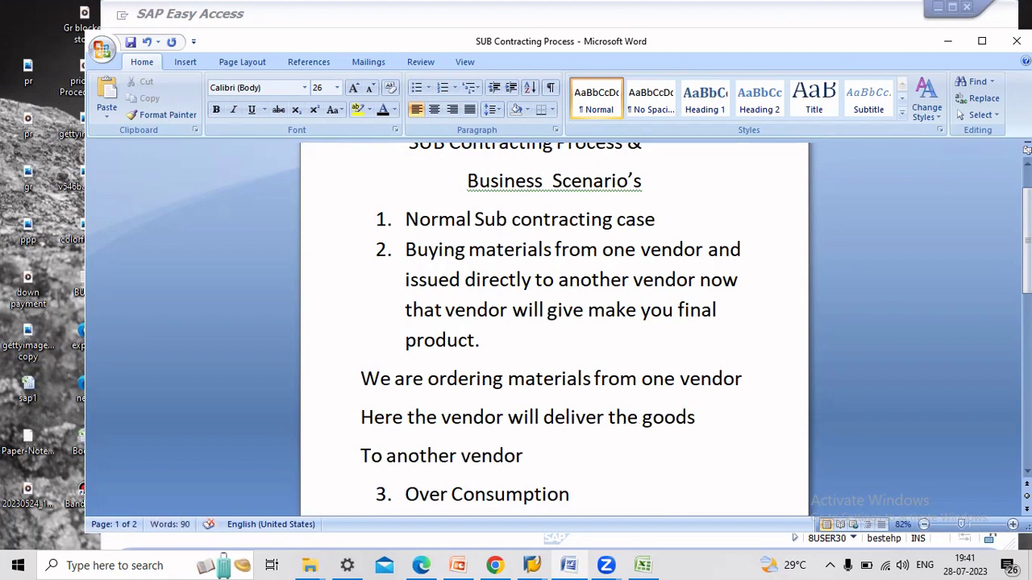
text(that v)
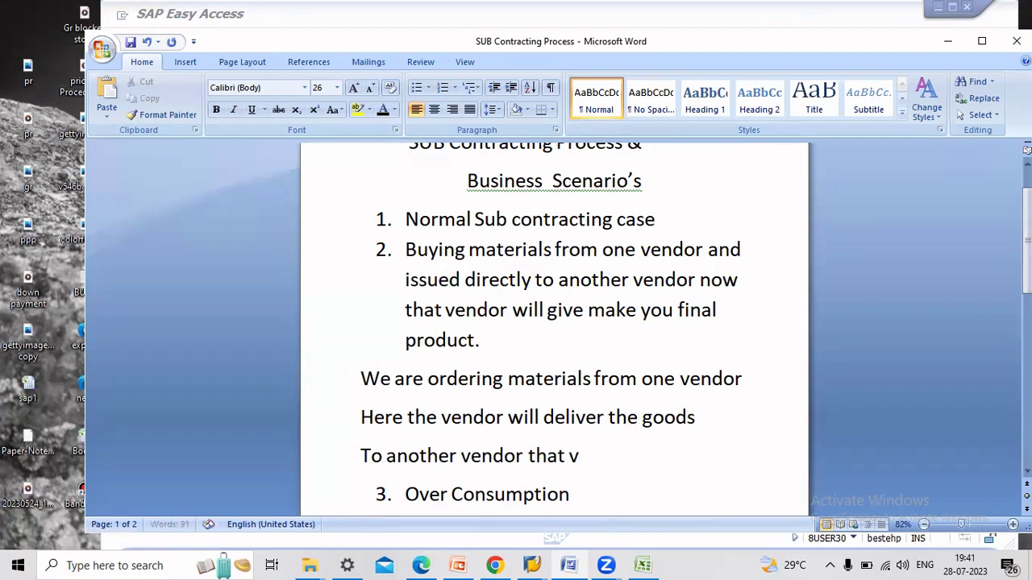
text(endor w)
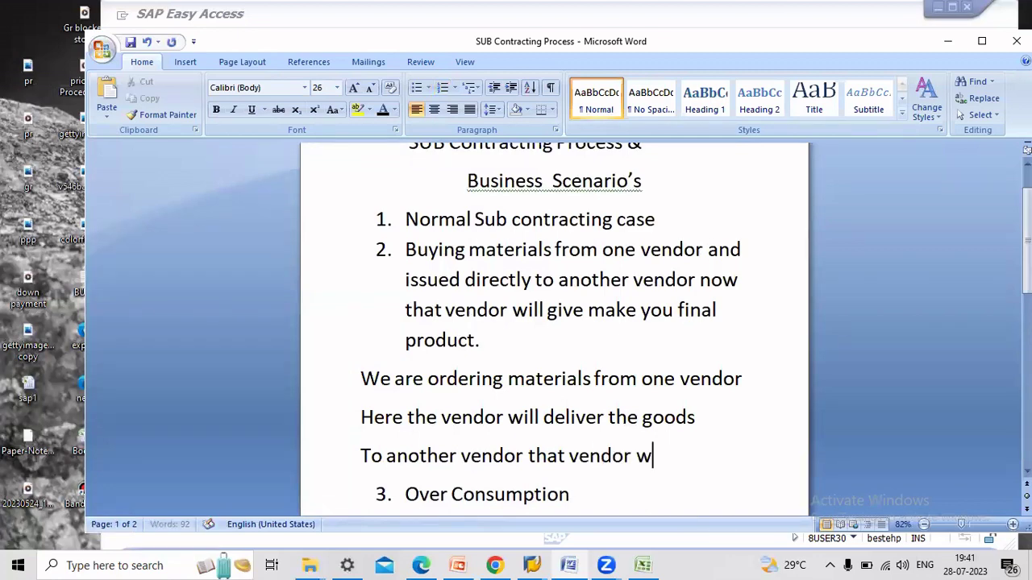
text(ill make)
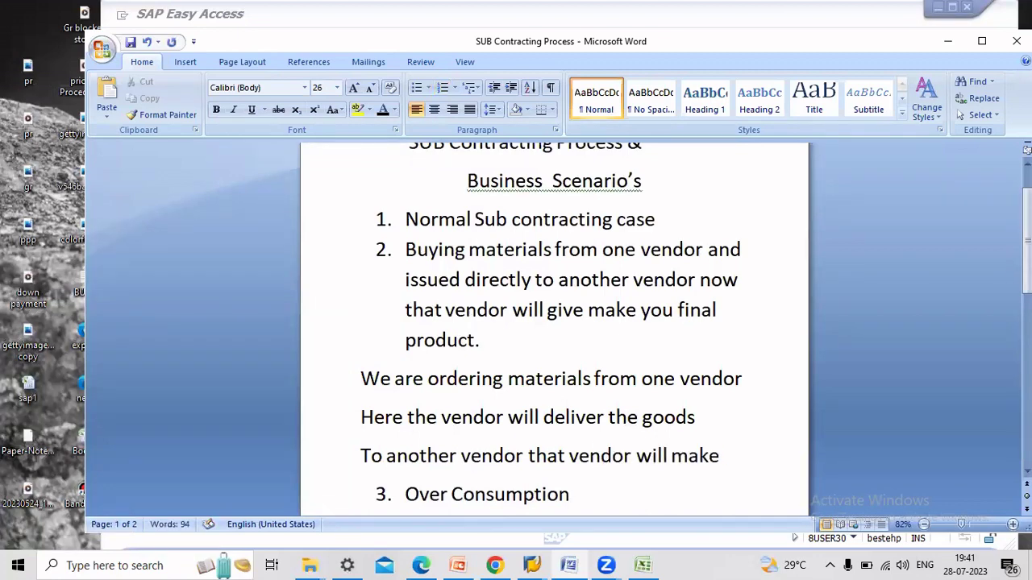
text( finisg)
key(BackSpace)
text(h)
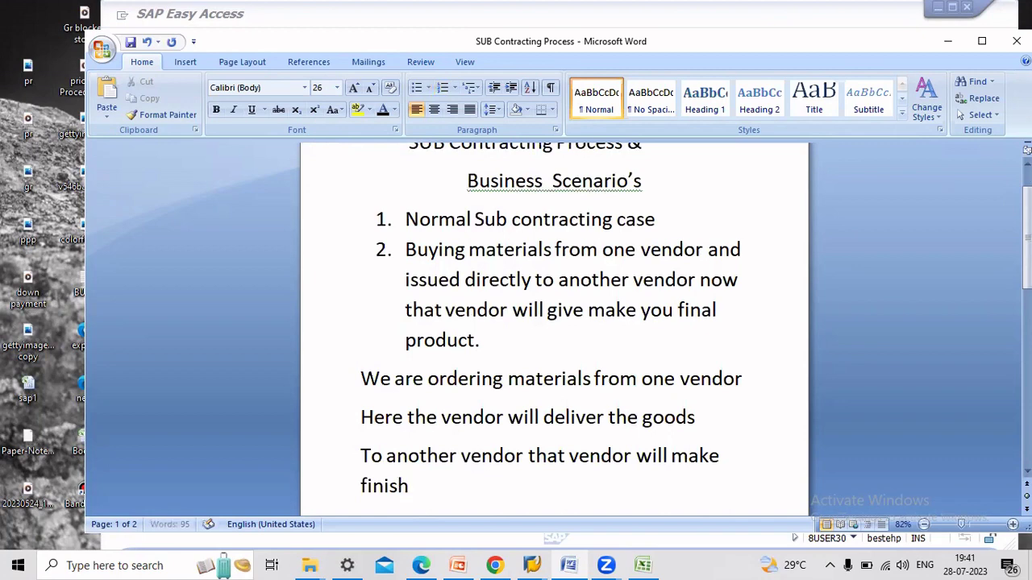
text(ed product)
key(Return)
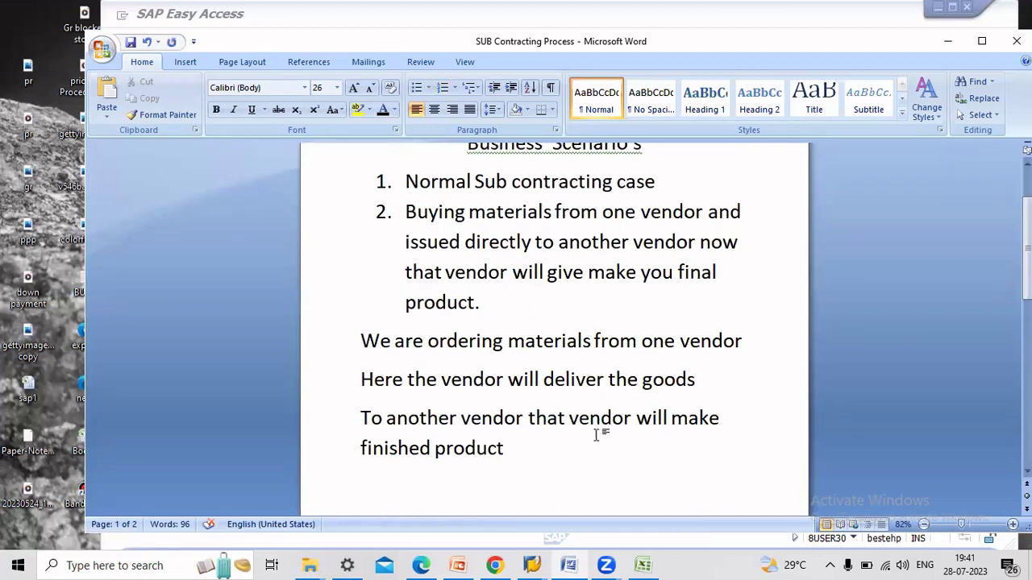
Switch from the Word notes to SAP and open the Create Purchase Order transaction
scroll(564, 429, down, 1)
scroll(514, 432, down, 1)
scroll(544, 459, up, 3)
click(533, 564)
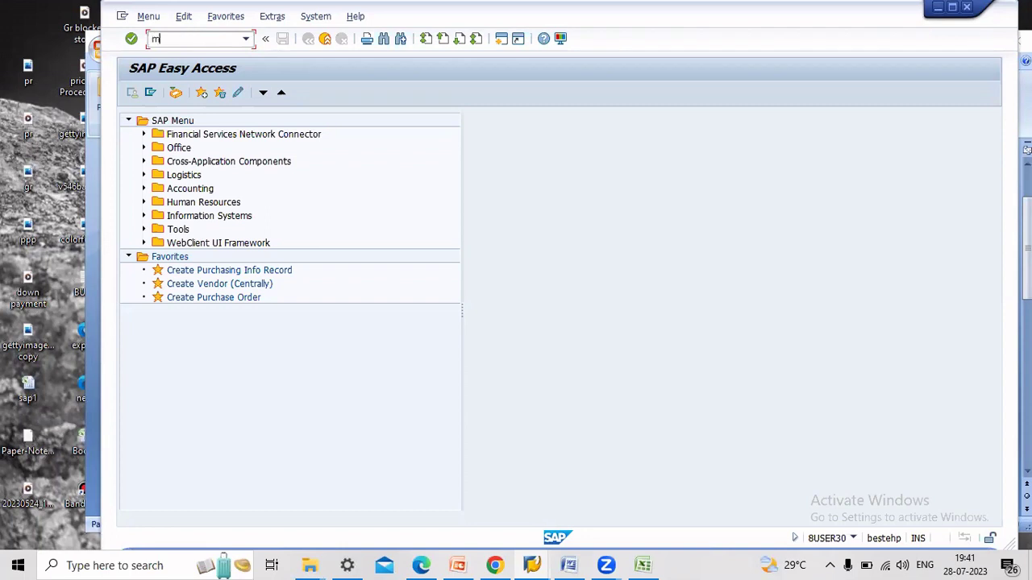
key(Return)
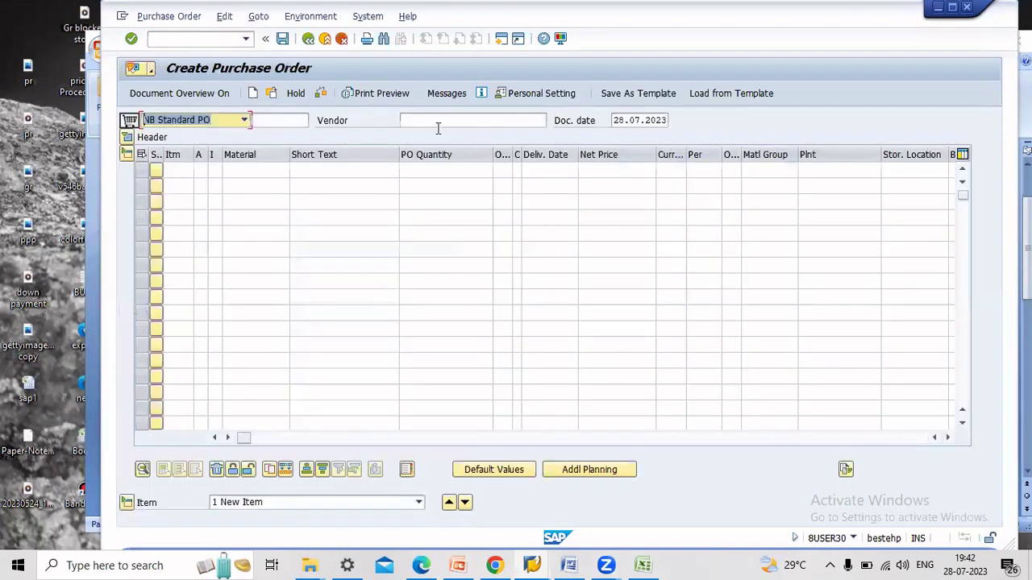
Enter vendor 100852 for the new standard purchase order
click(419, 120)
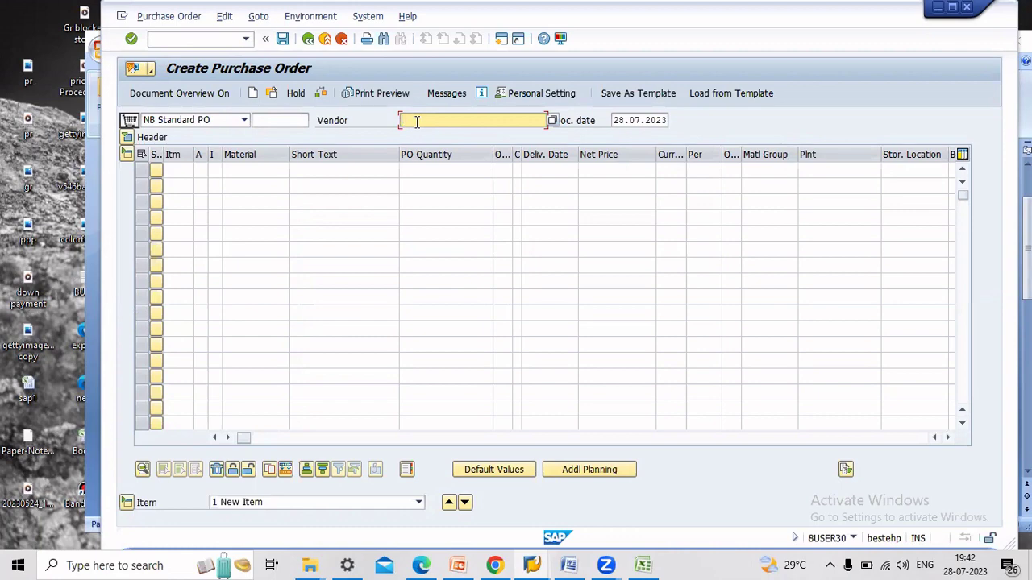
text(100)
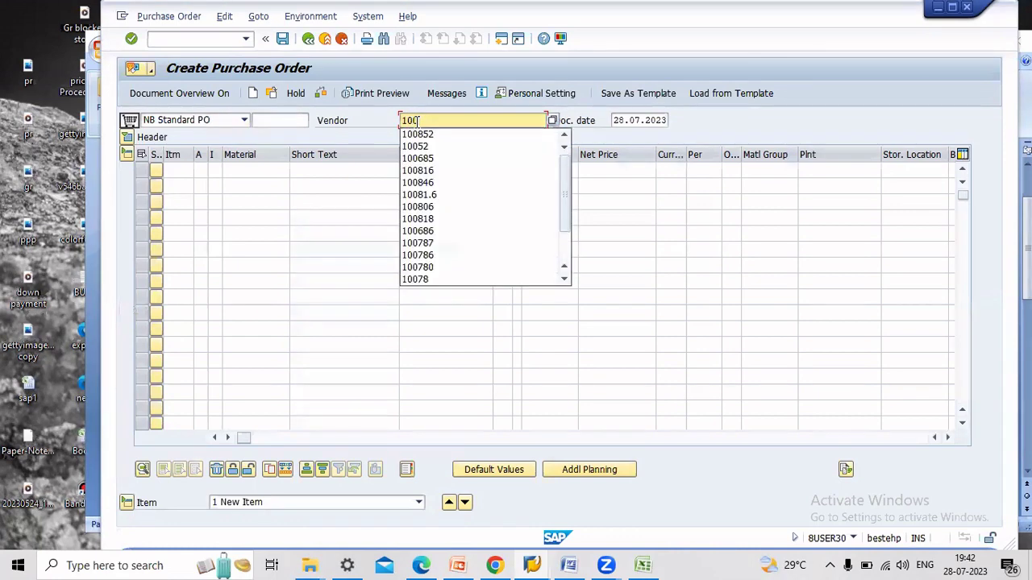
text(85)
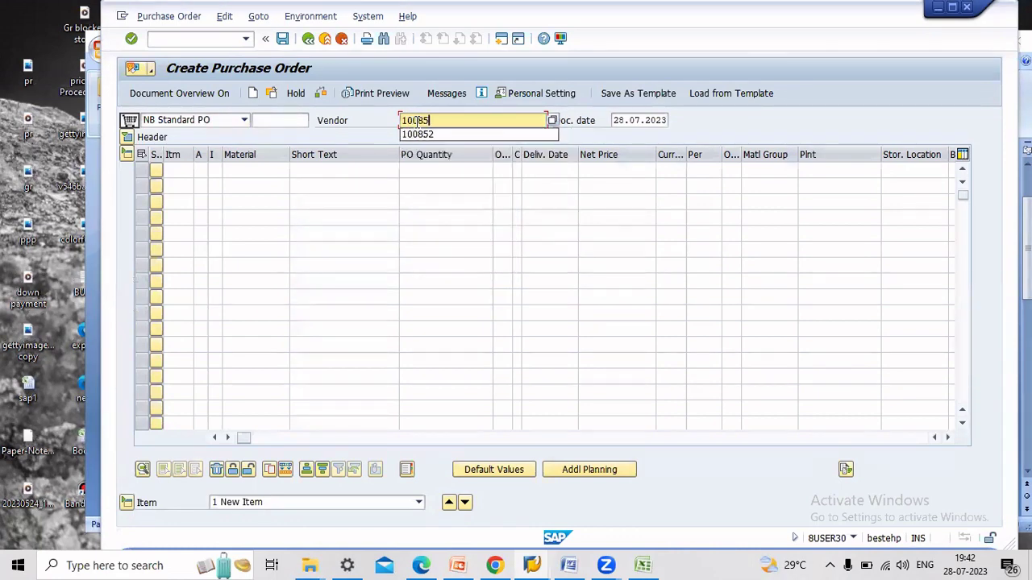
text(2)
Add materials 63 and 64 as order items with a PO quantity of 100 each
click(264, 171)
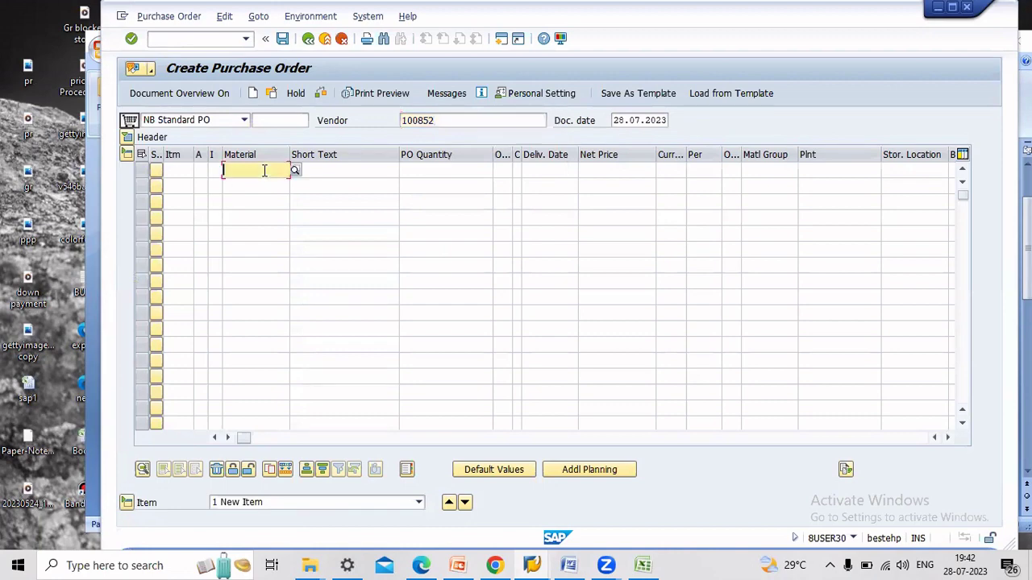
text(62)
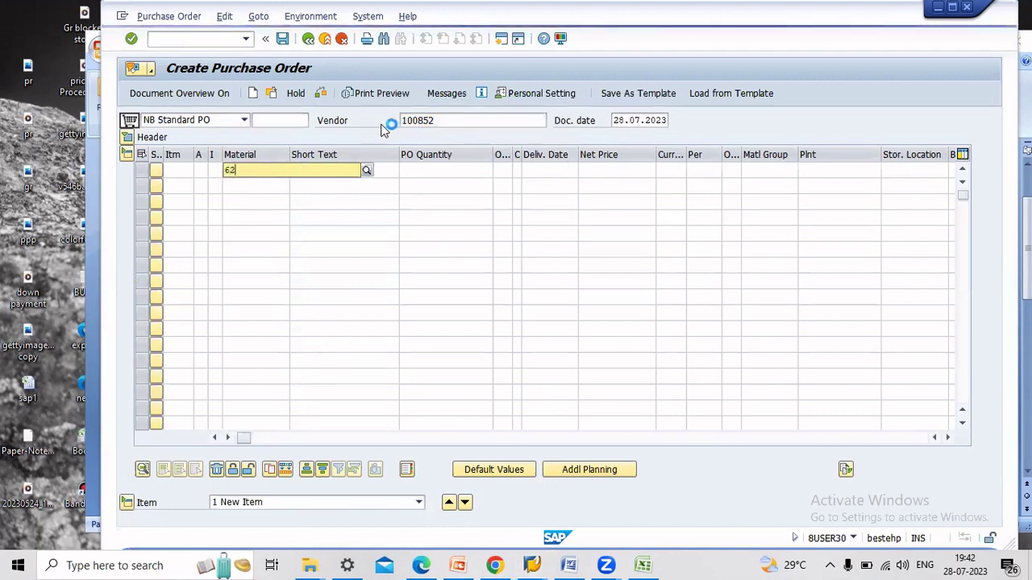
key(BackSpace)
text(3)
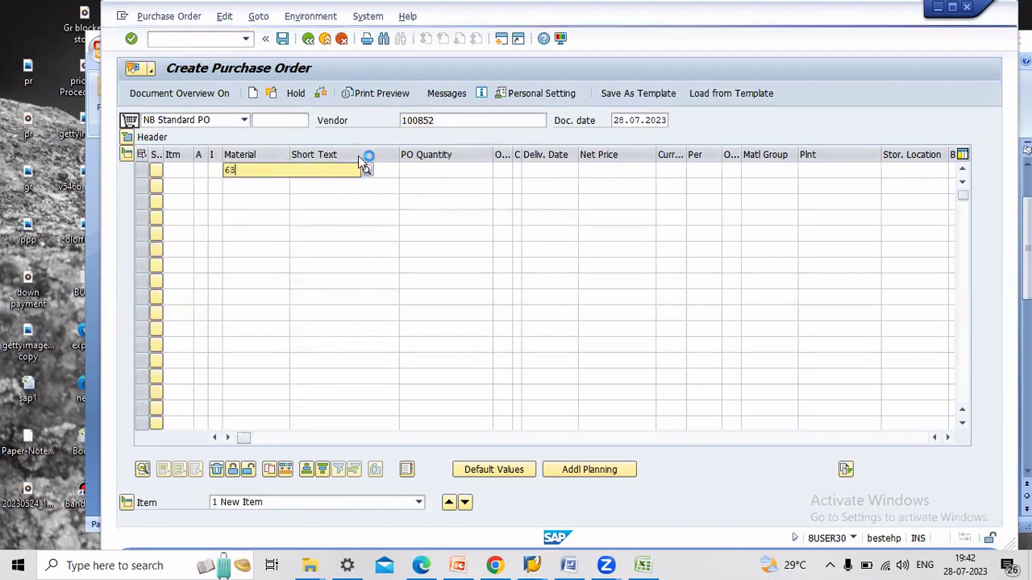
key(Return)
click(257, 185)
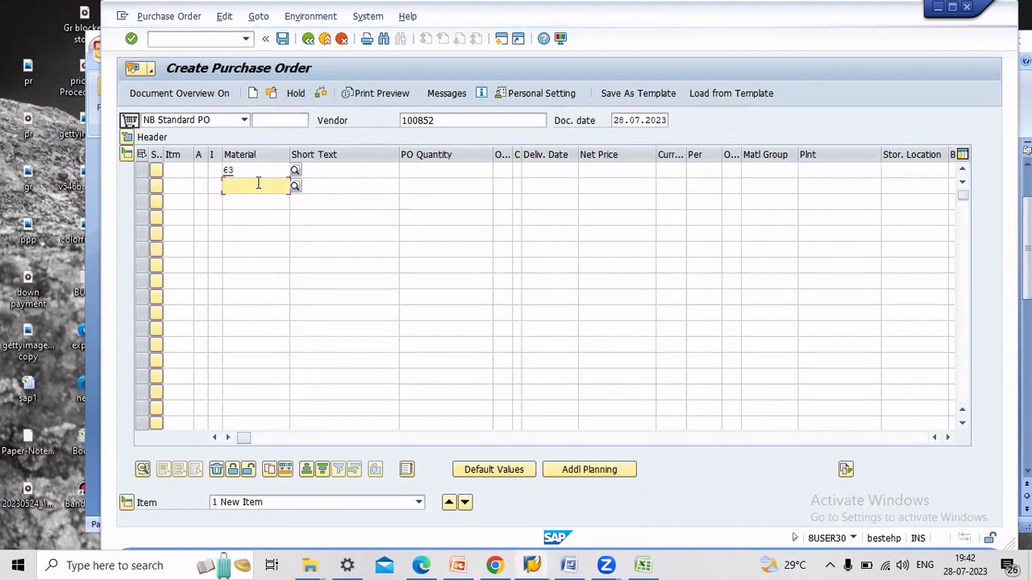
text(64)
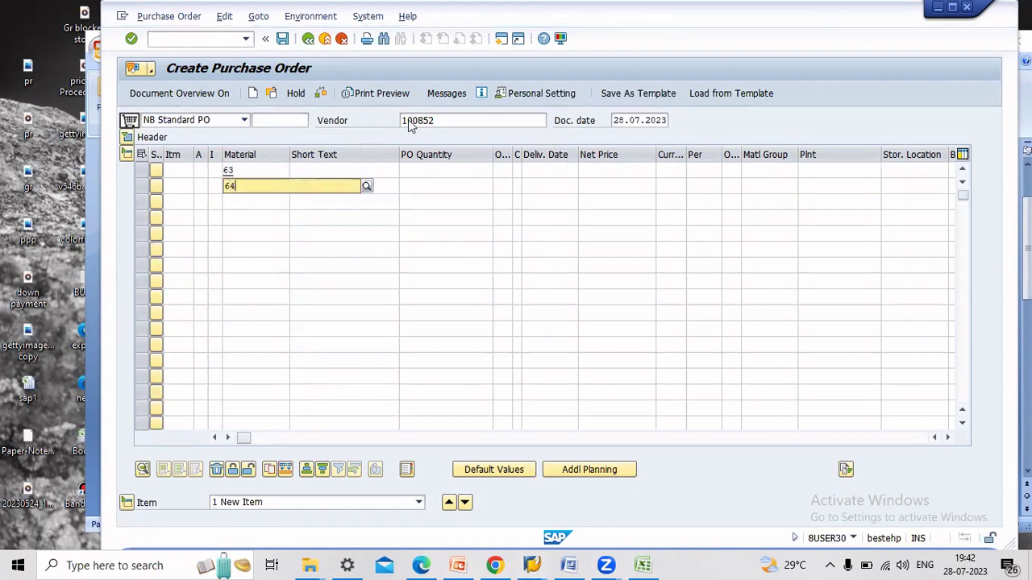
click(446, 169)
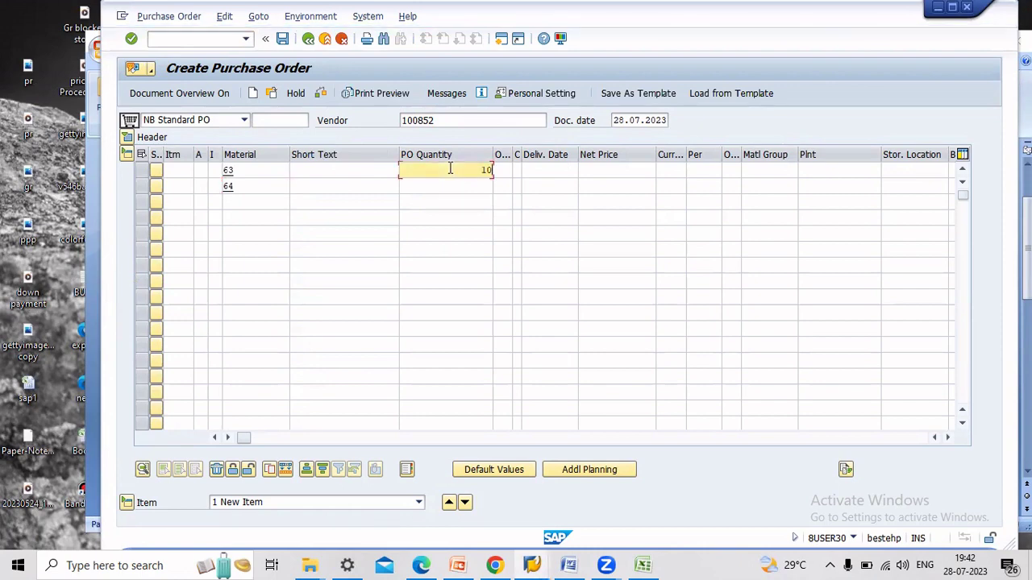
click(460, 185)
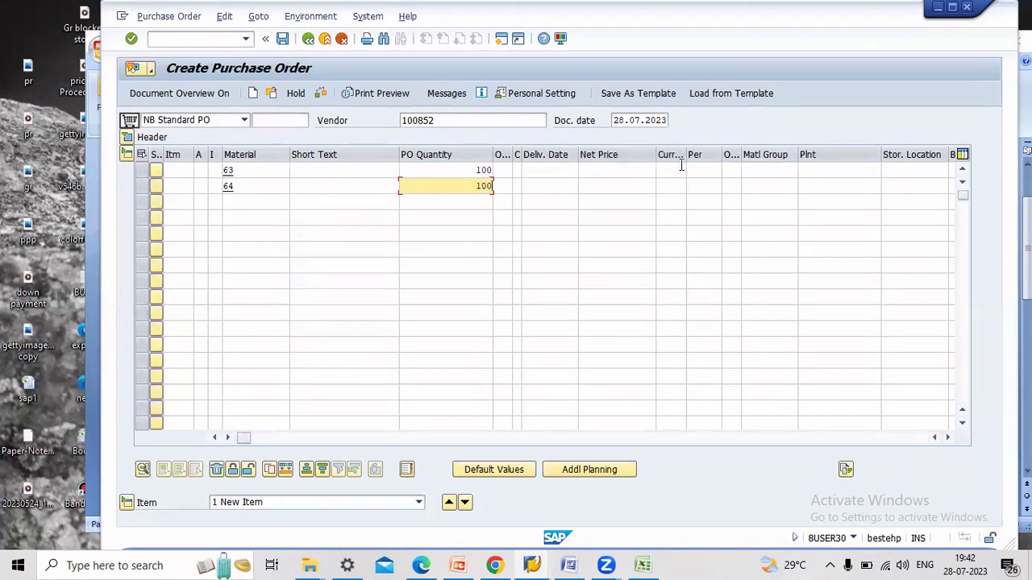
Assign plant SEZ1 and storage location s1 to both order items
click(839, 183)
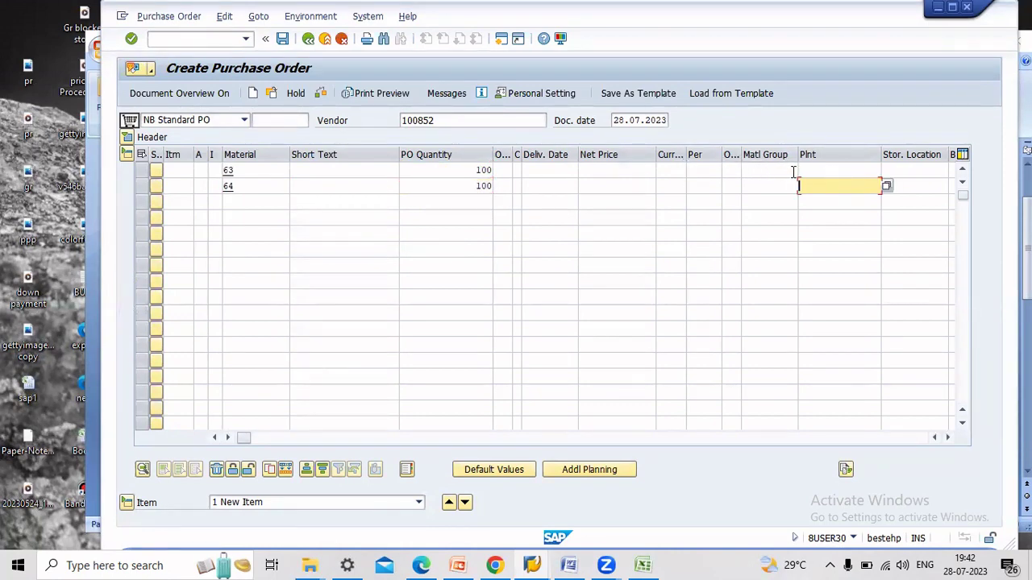
click(806, 170)
click(813, 184)
click(812, 185)
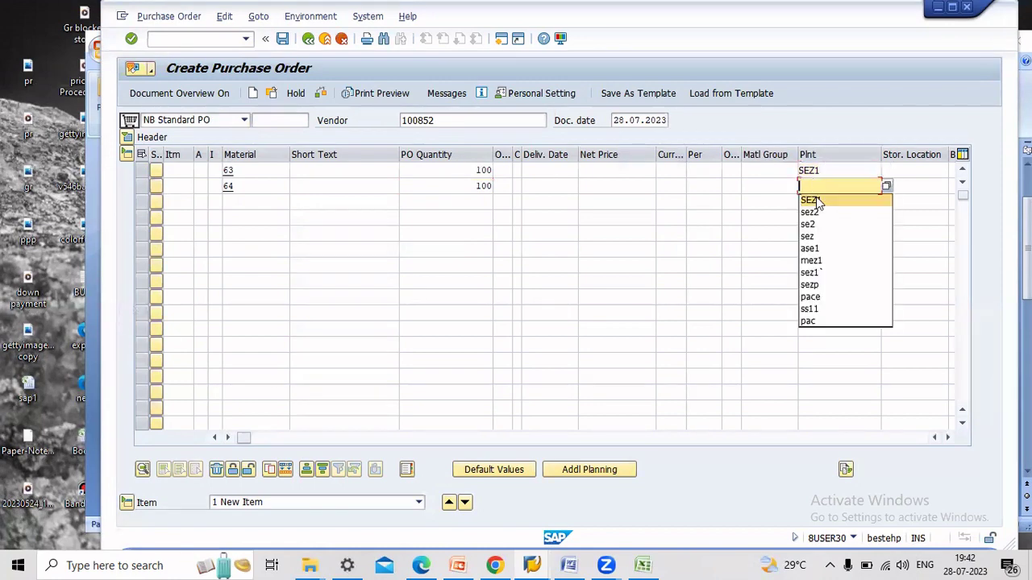
click(816, 199)
click(907, 174)
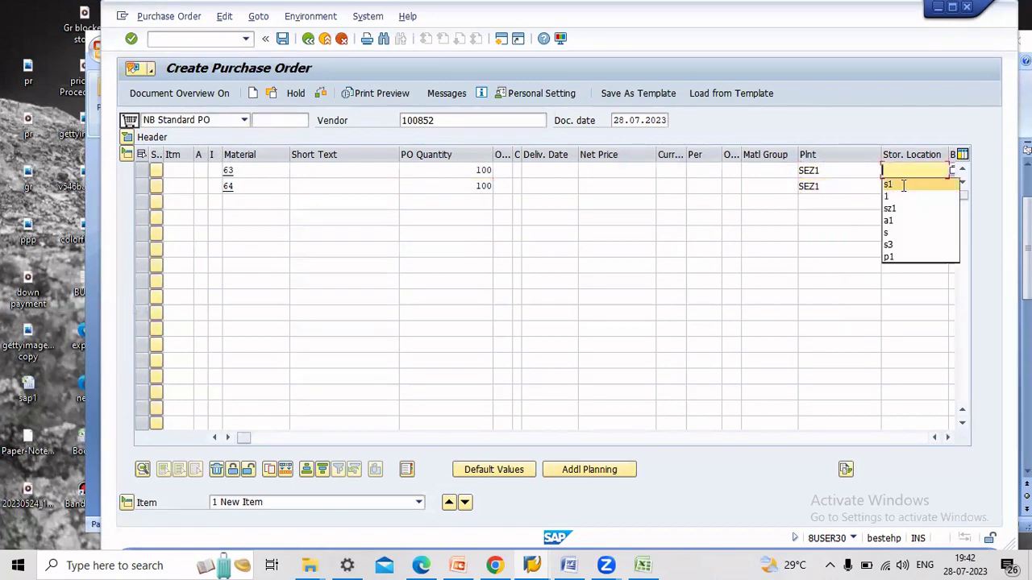
click(890, 185)
click(891, 186)
click(895, 201)
Set a net price of 555 with currency inr for both items and validate the purchase order entries
click(614, 171)
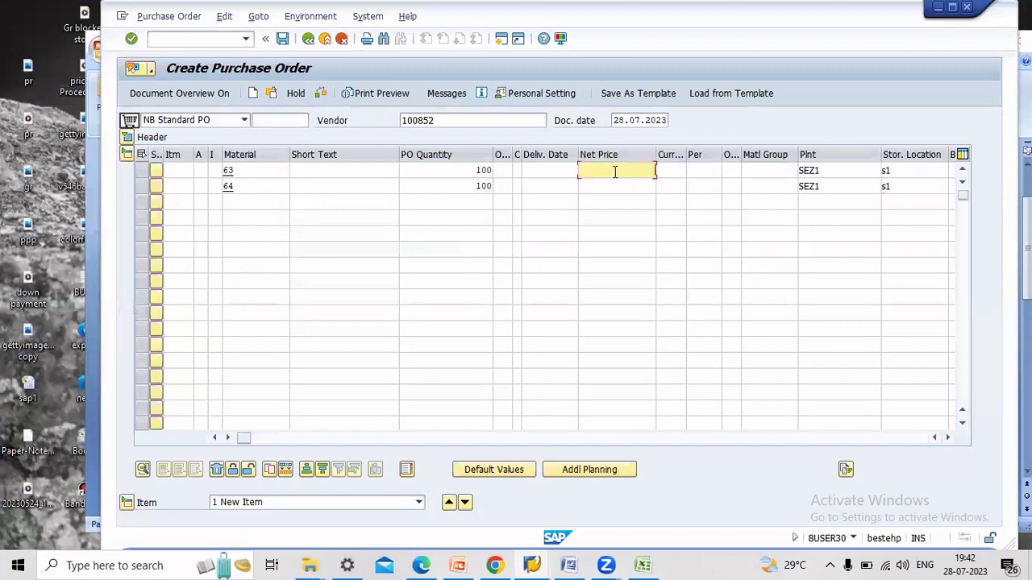
click(670, 172)
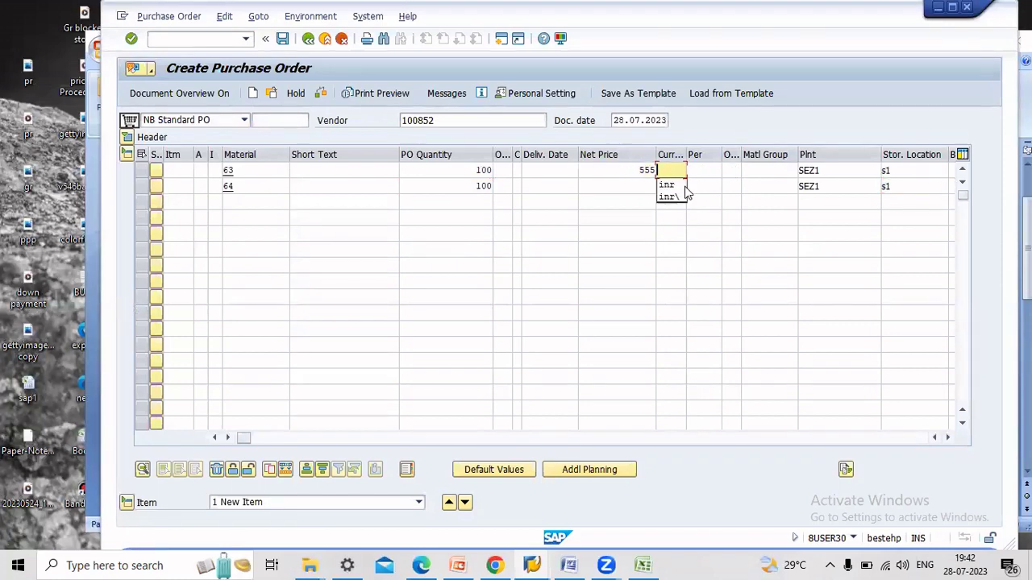
click(673, 186)
click(639, 192)
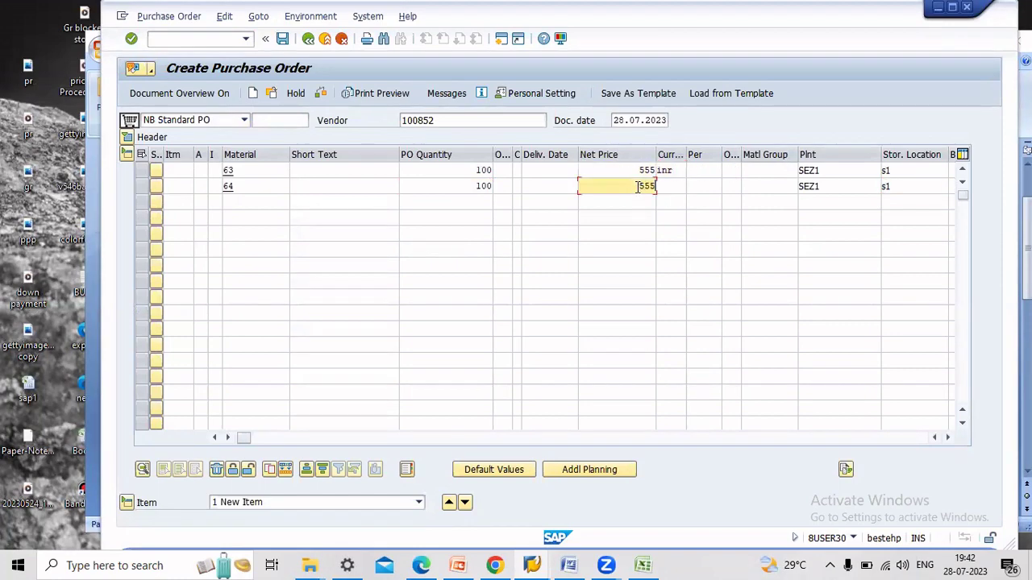
click(668, 186)
click(669, 202)
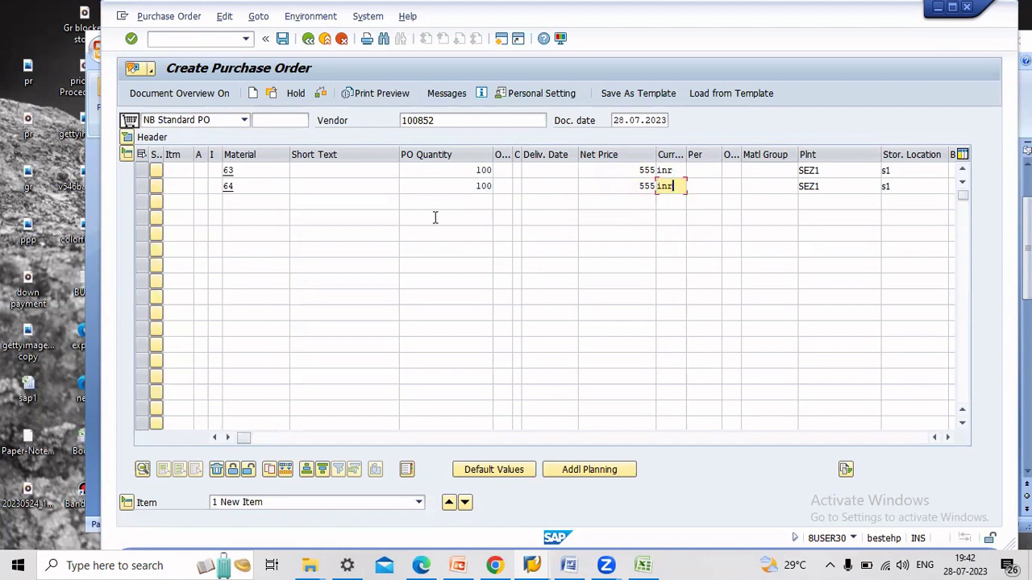
key(Return)
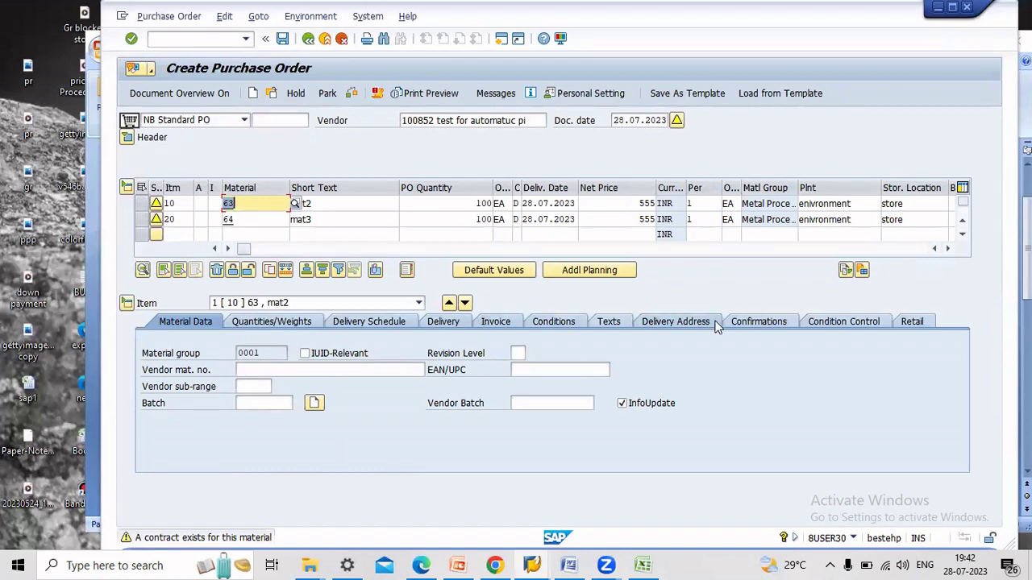
Set vendor 100686 as the delivery address of item 10 and apply the replacement to all items
click(671, 324)
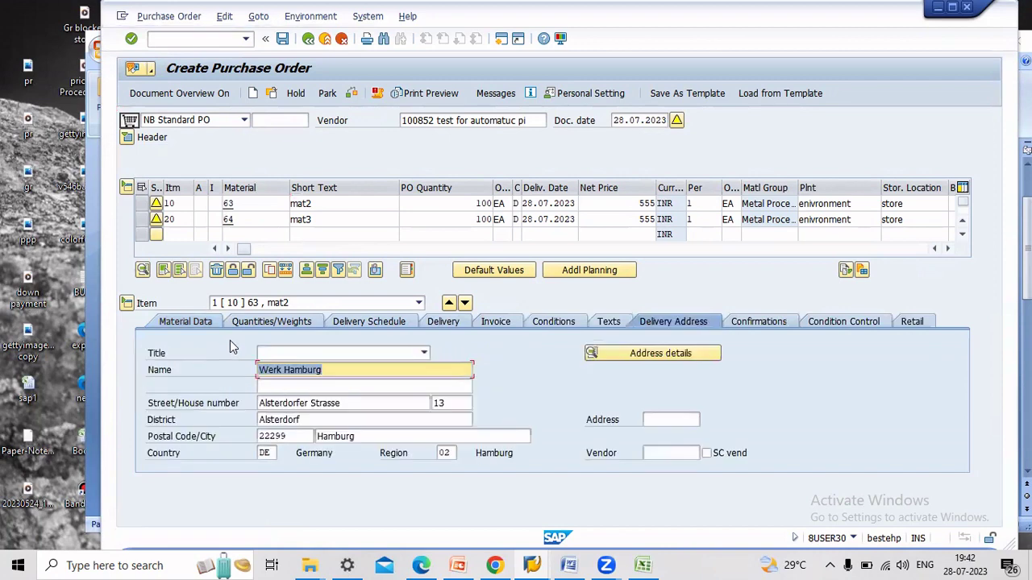
click(658, 452)
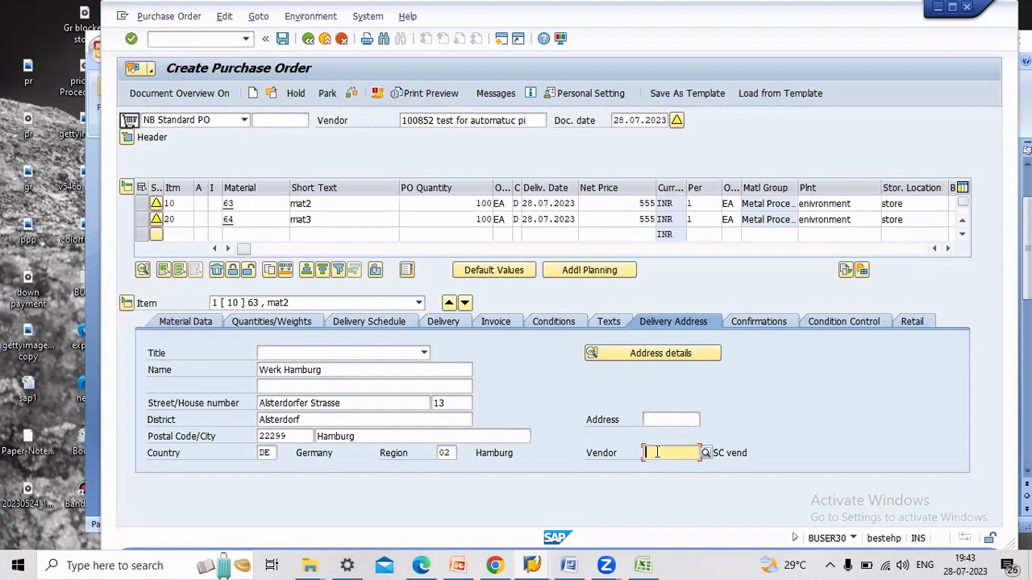
text(100685)
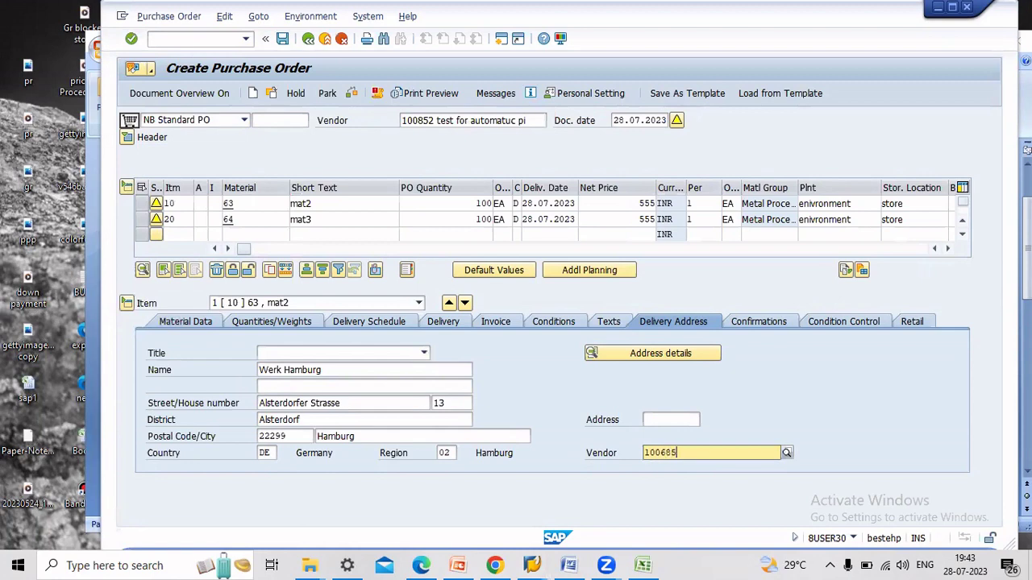
key(BackSpace)
text(6)
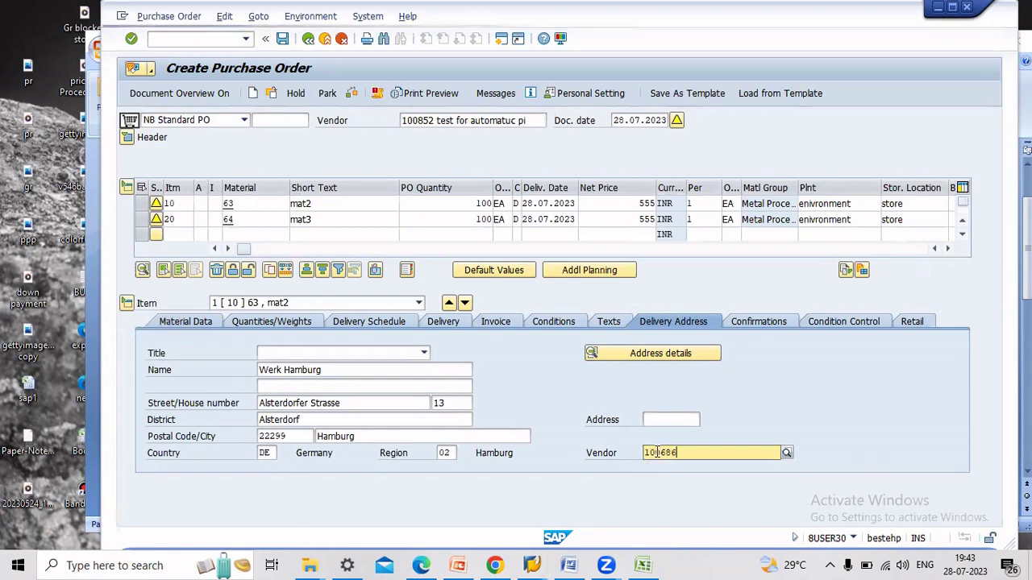
key(Return)
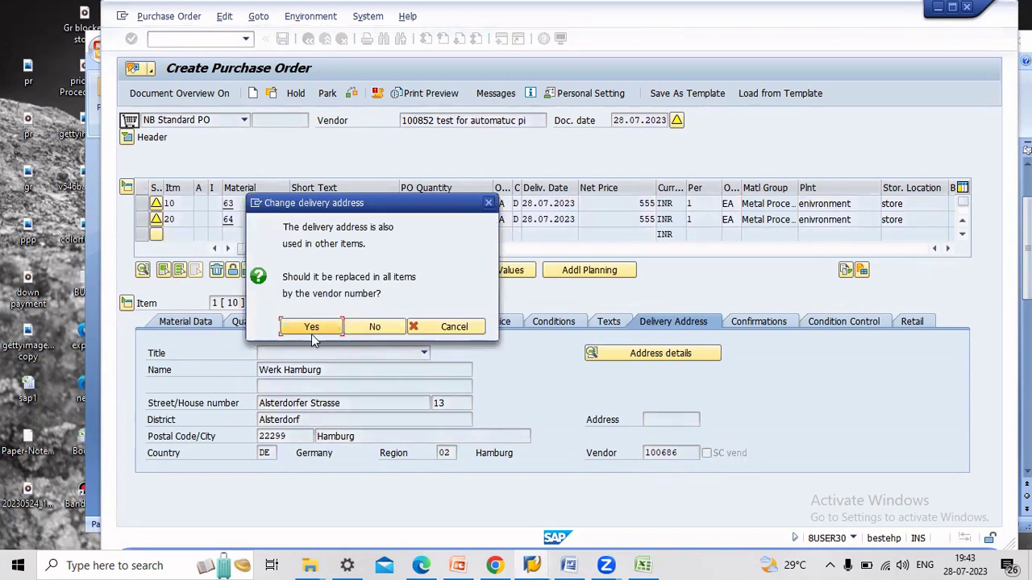
click(311, 329)
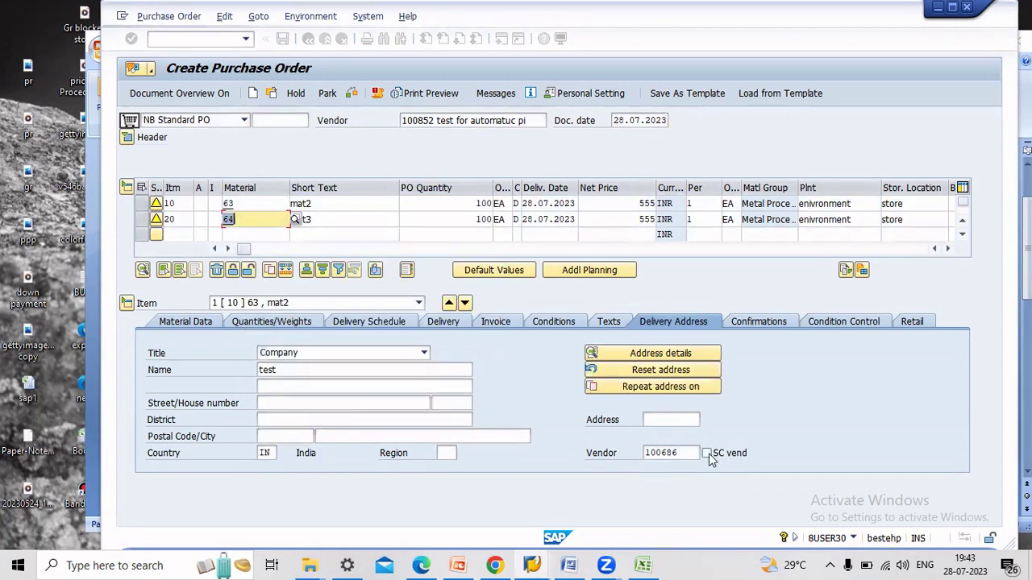
Mark the delivery vendor as a subcontracting vendor (SC vend) and save the purchase order despite the system messages
click(706, 454)
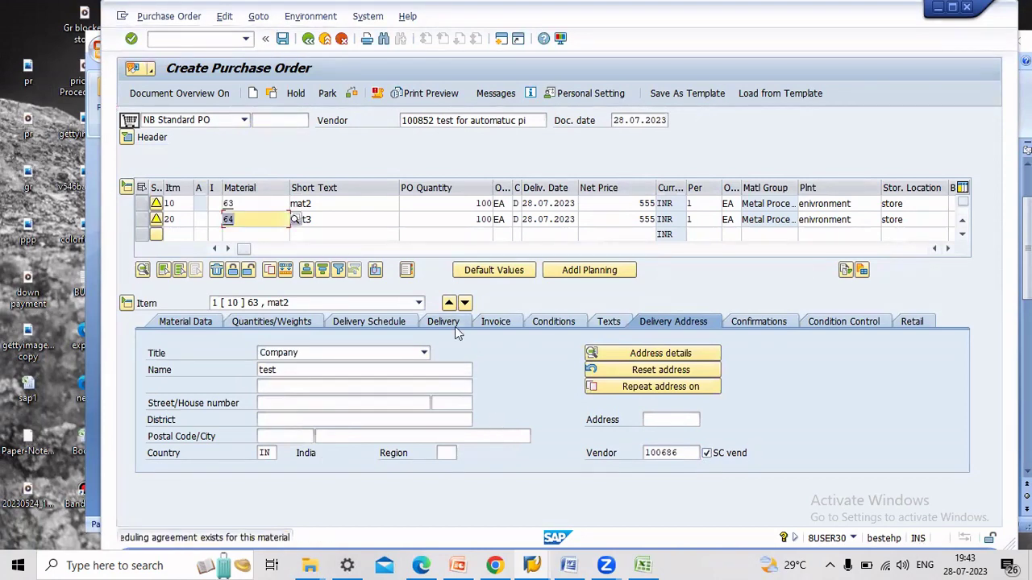
click(283, 41)
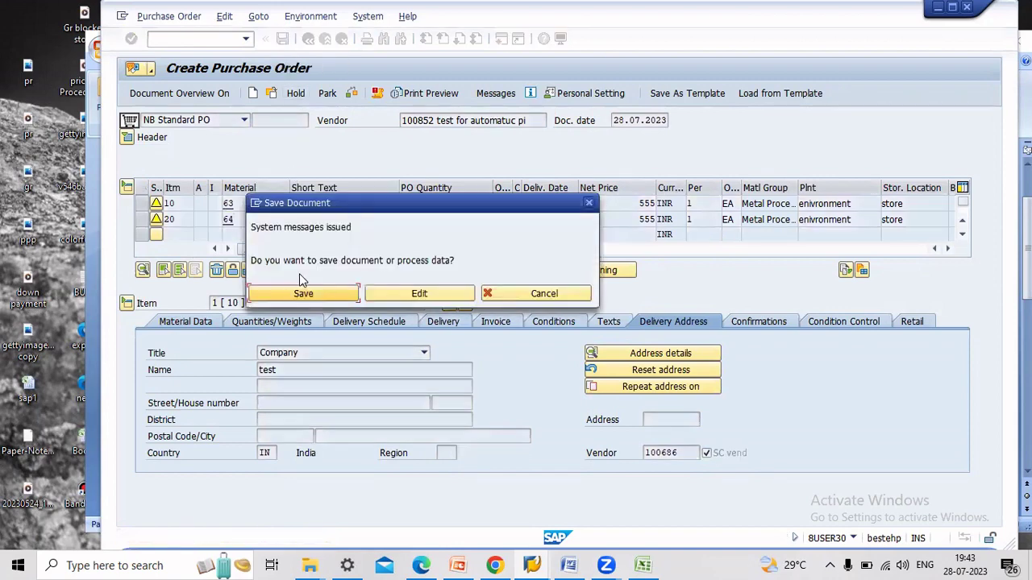
click(308, 294)
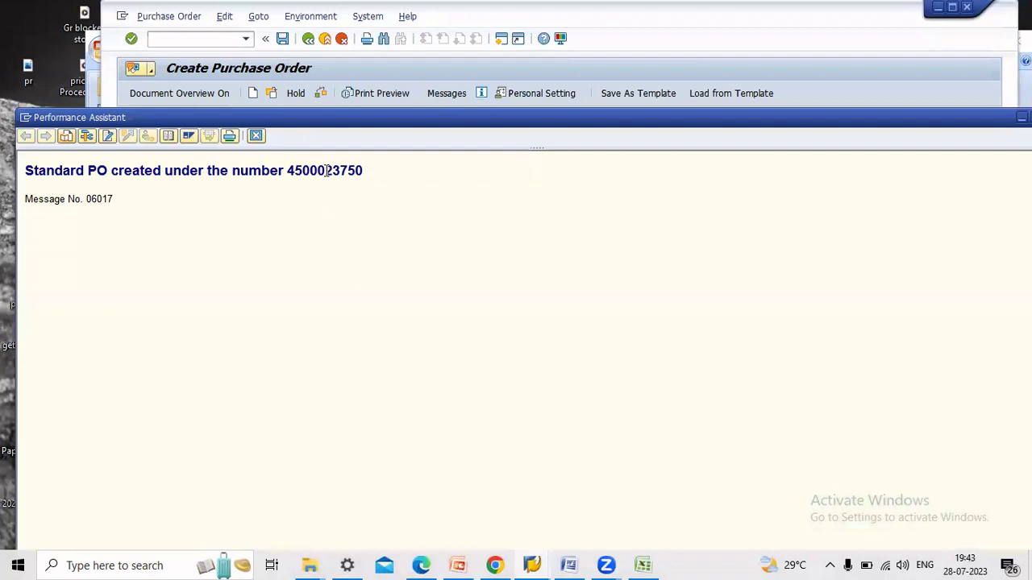
Copy the new purchase order number from the message details into cell C8 of Sheet8 in the sap1 Excel workbook
double_click(325, 170)
key(ctrl+c)
click(732, 53)
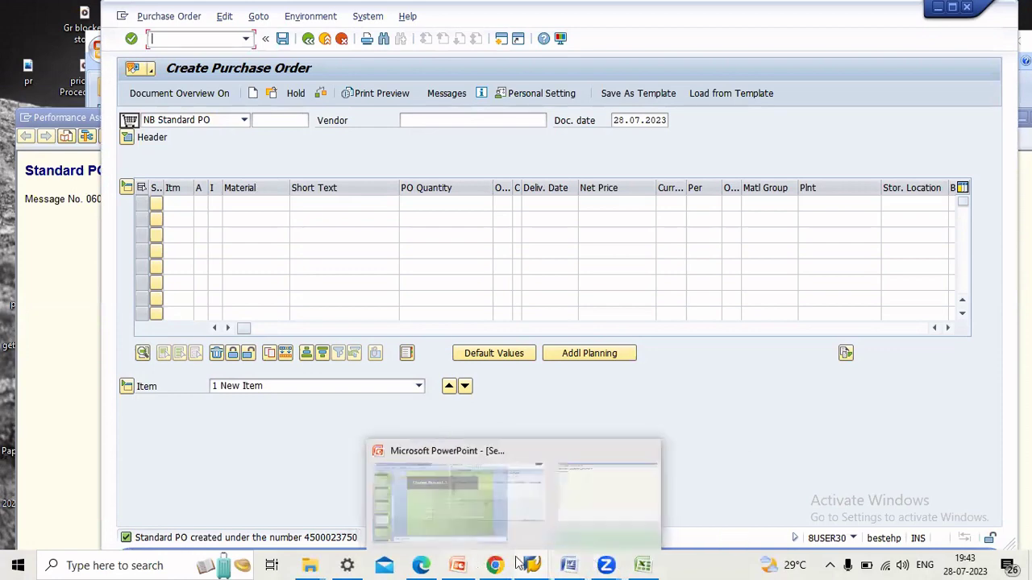
click(643, 564)
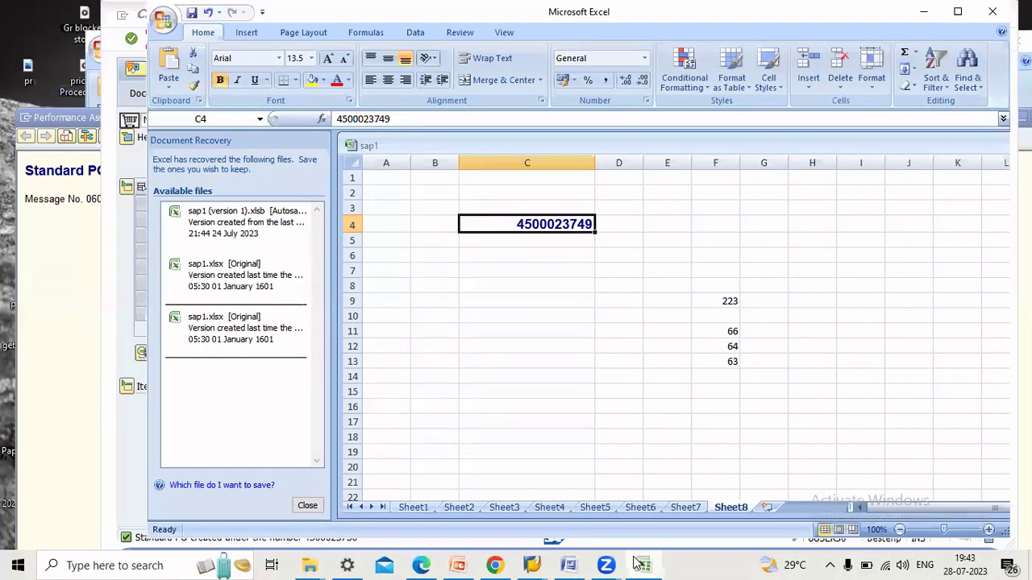
click(516, 288)
key(ctrl+v)
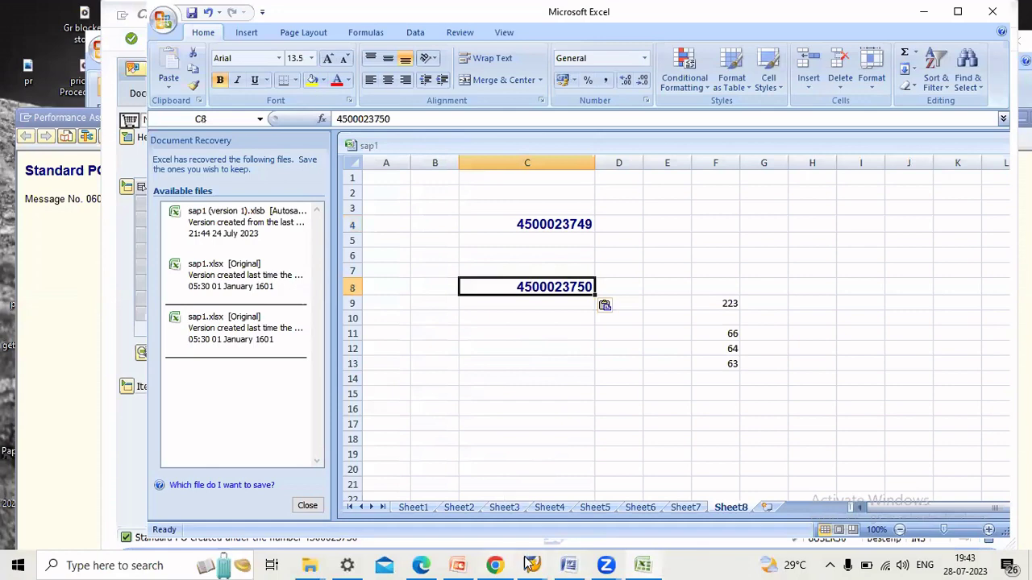
Return to the Create Purchase Order screen in SAP, enter vendor 100686 and set the first item's category to l for subcontracting
mouse_move(528, 564)
click(525, 464)
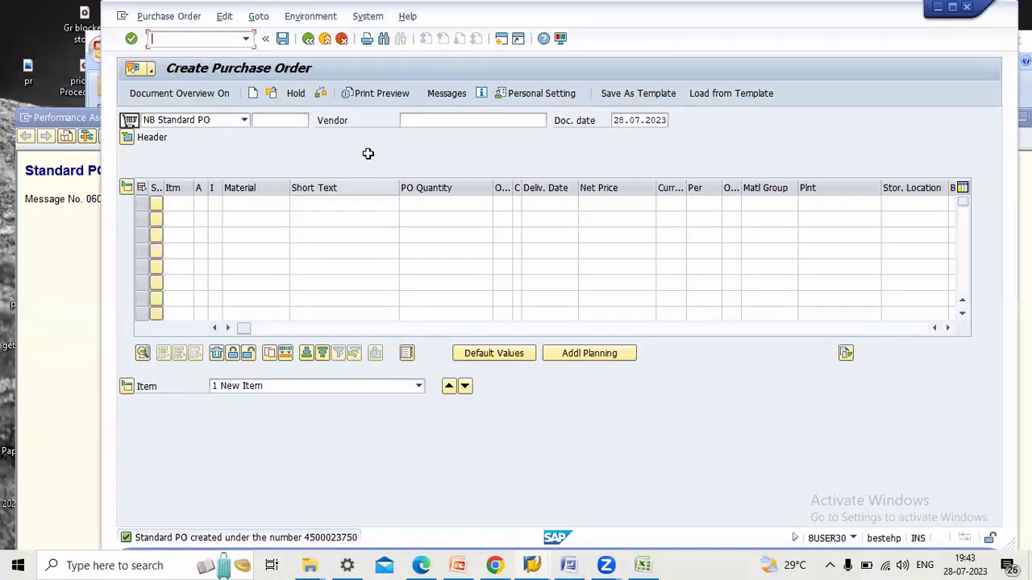
click(415, 123)
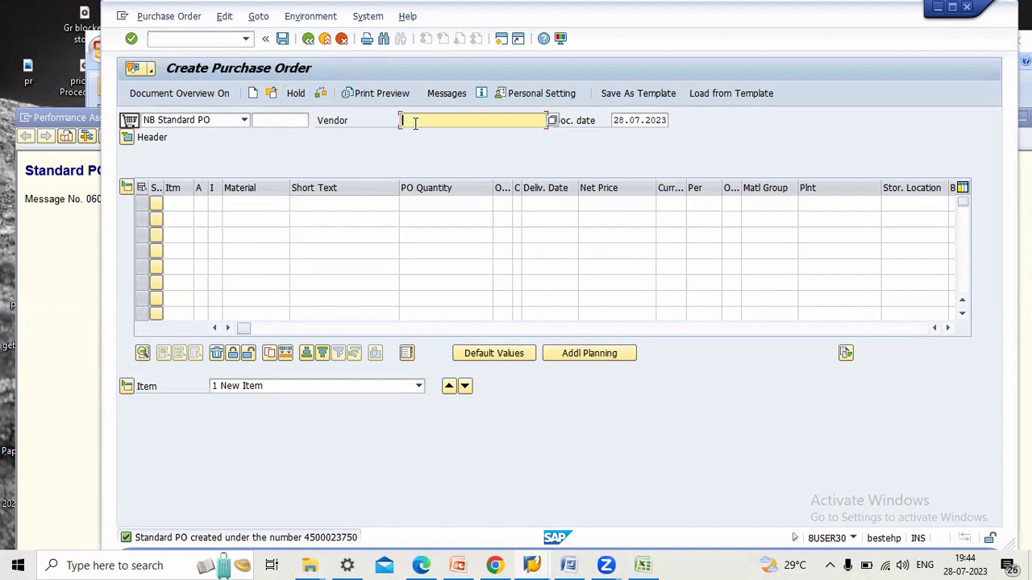
text(100686)
click(214, 202)
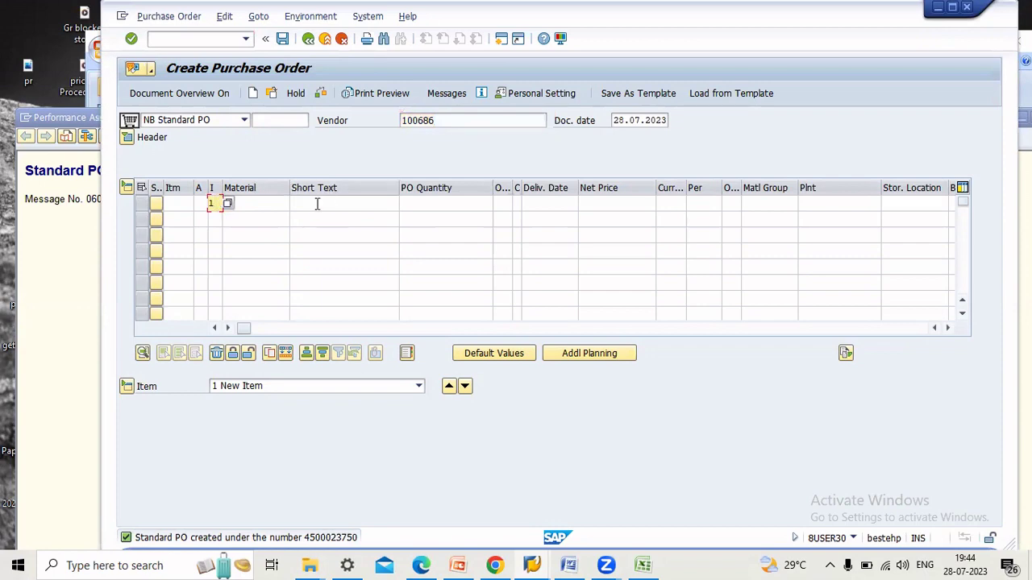
Check the material numbers in Sheet8 of the sap1 Excel workbook and return to the first item's material field in SAP
click(274, 204)
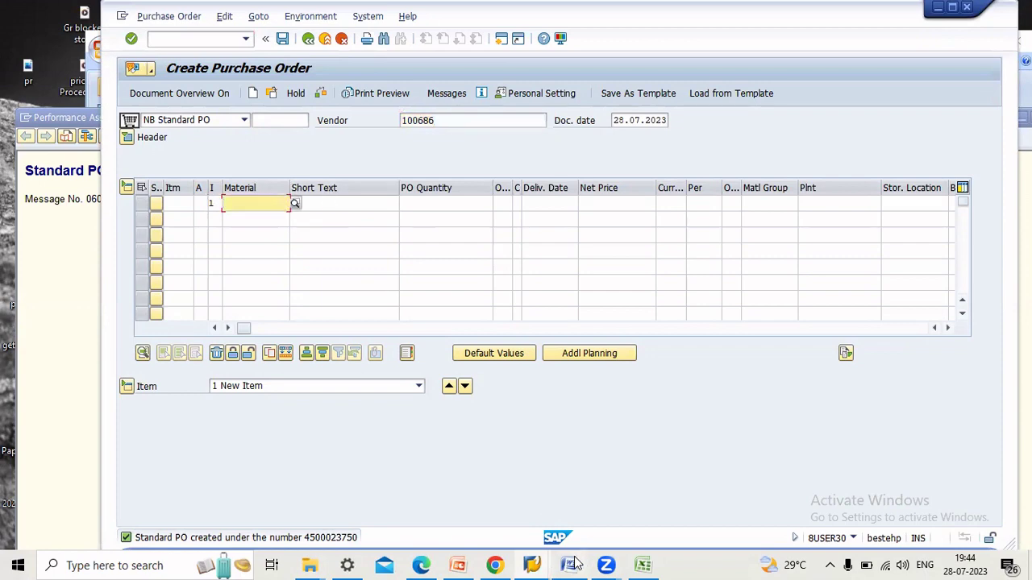
mouse_move(574, 564)
click(634, 528)
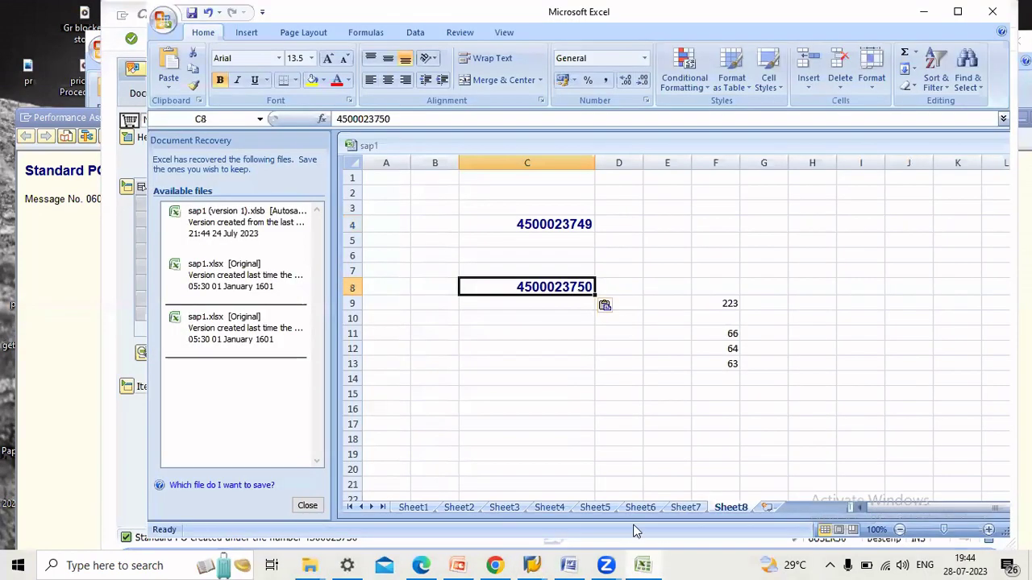
click(643, 565)
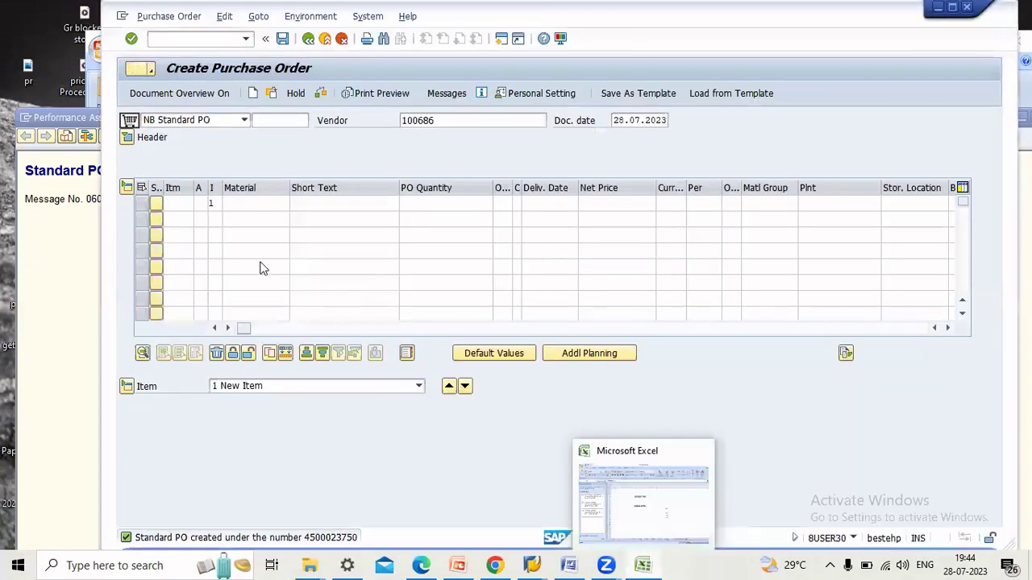
click(265, 203)
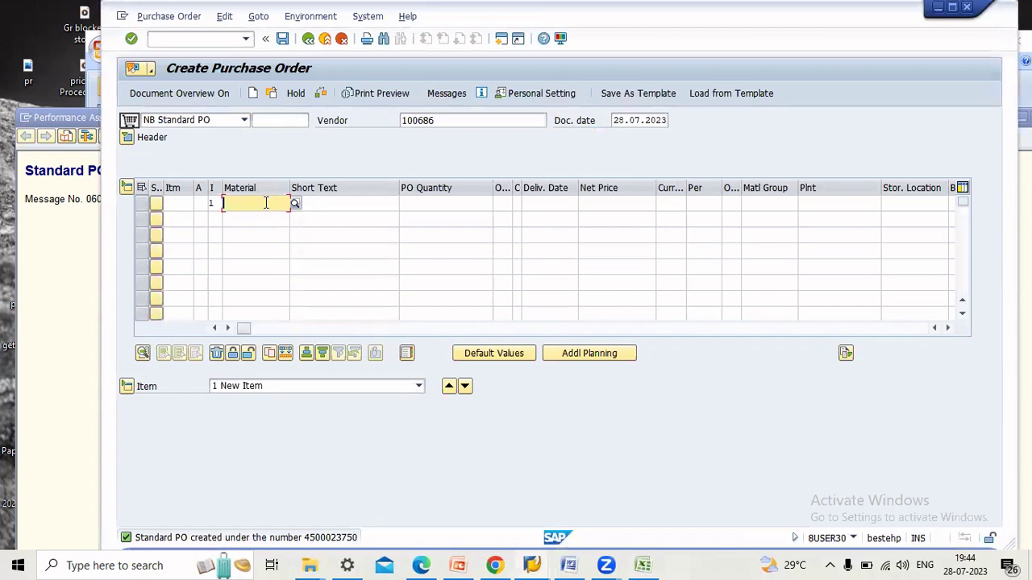
Display the component purchase order in a separate session with /ome23n to review its items, and close that session
click(213, 203)
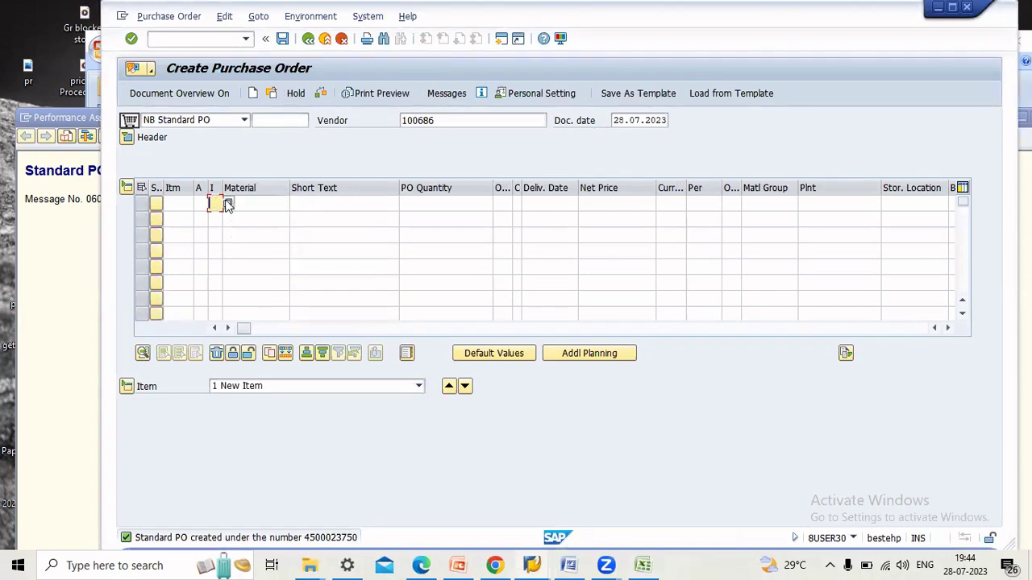
click(228, 204)
click(217, 41)
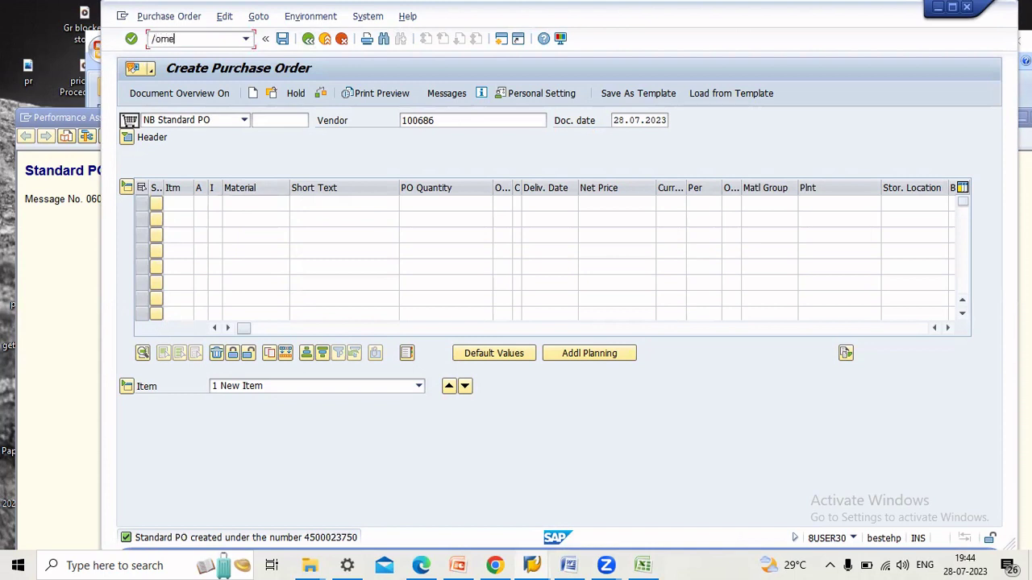
key(Return)
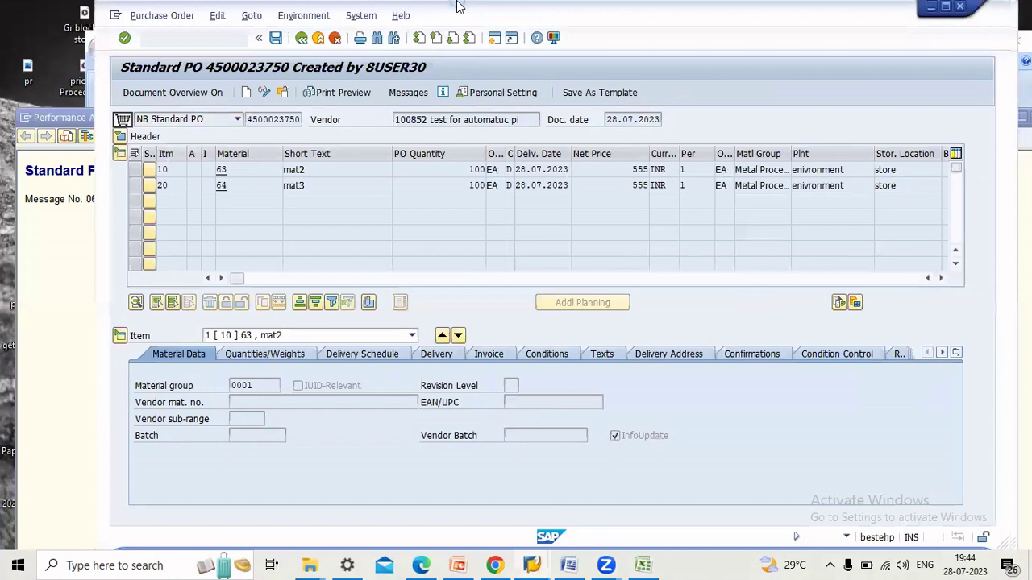
click(941, 5)
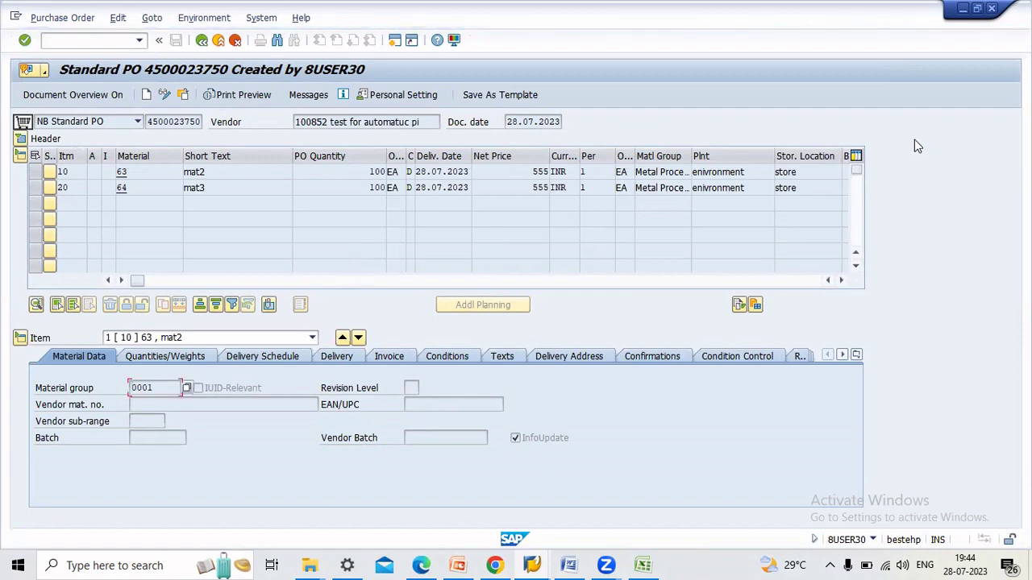
click(963, 9)
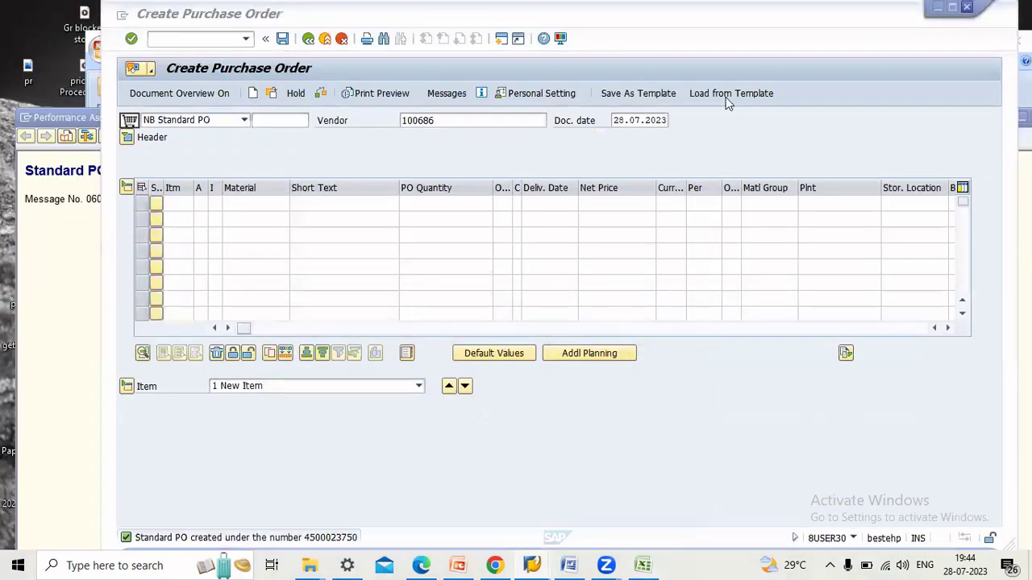
click(547, 560)
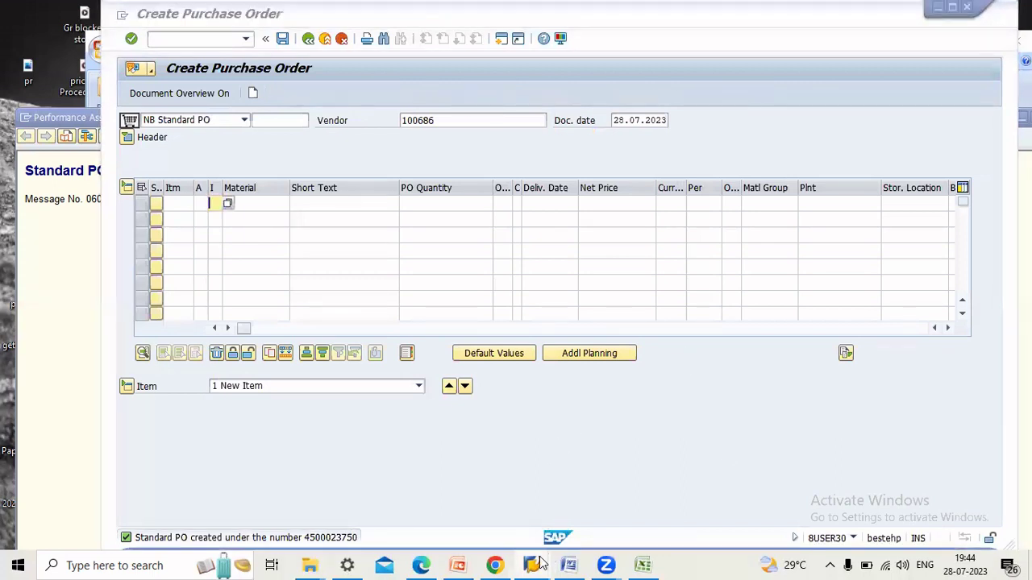
click(799, 454)
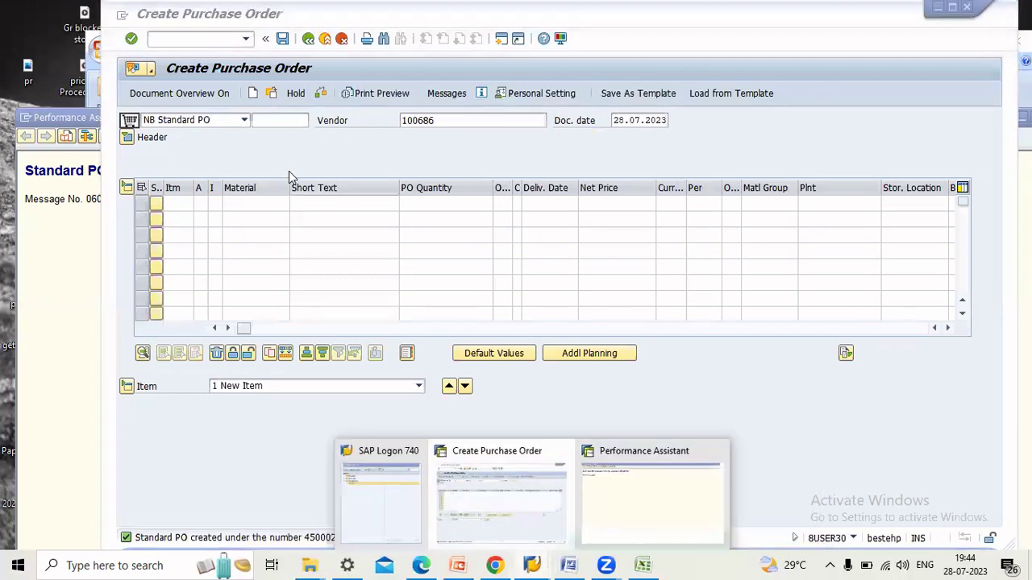
Set the first item's category to l for subcontracting and enter material 223
click(214, 205)
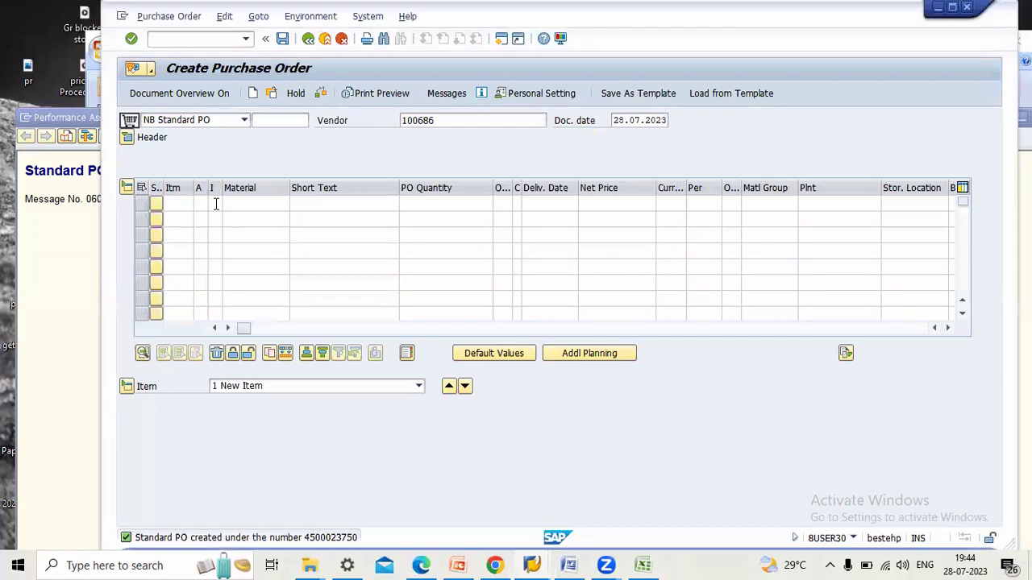
text(1)
click(278, 201)
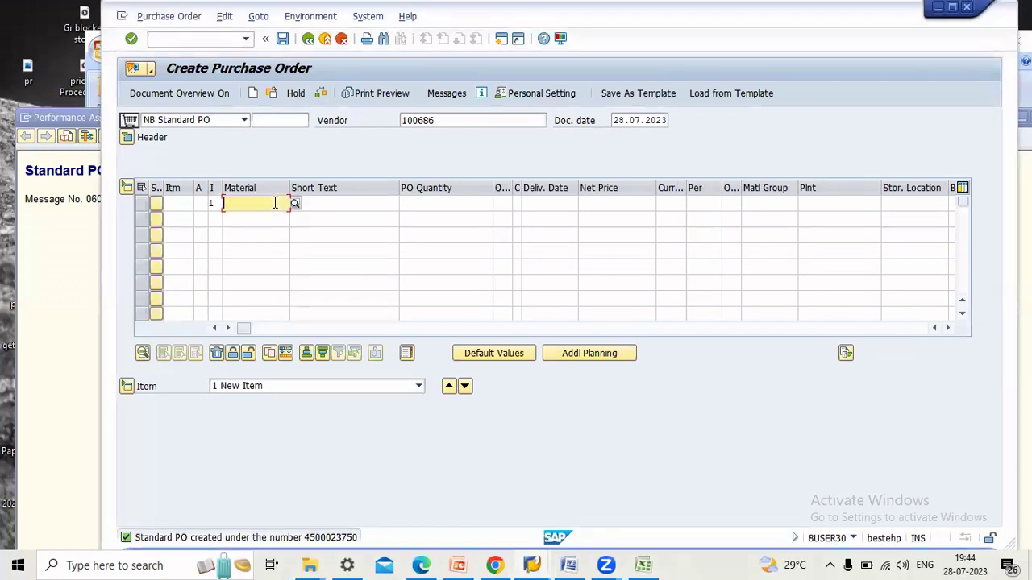
text(223)
key(Return)
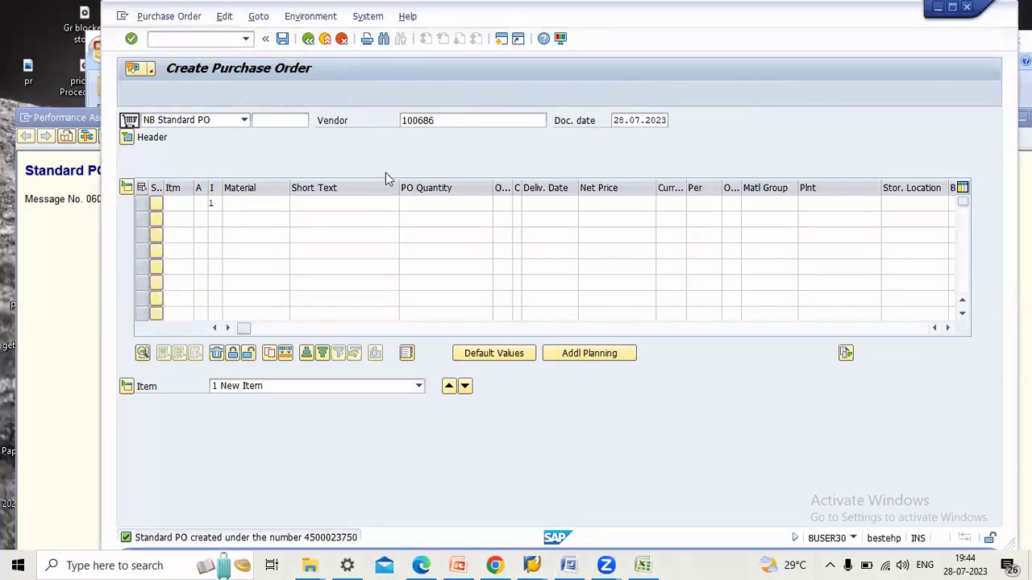
Complete the item with quantity 10, net price 6000 inr, plant SEZ1 and storage location s1, and confirm the entries
click(447, 202)
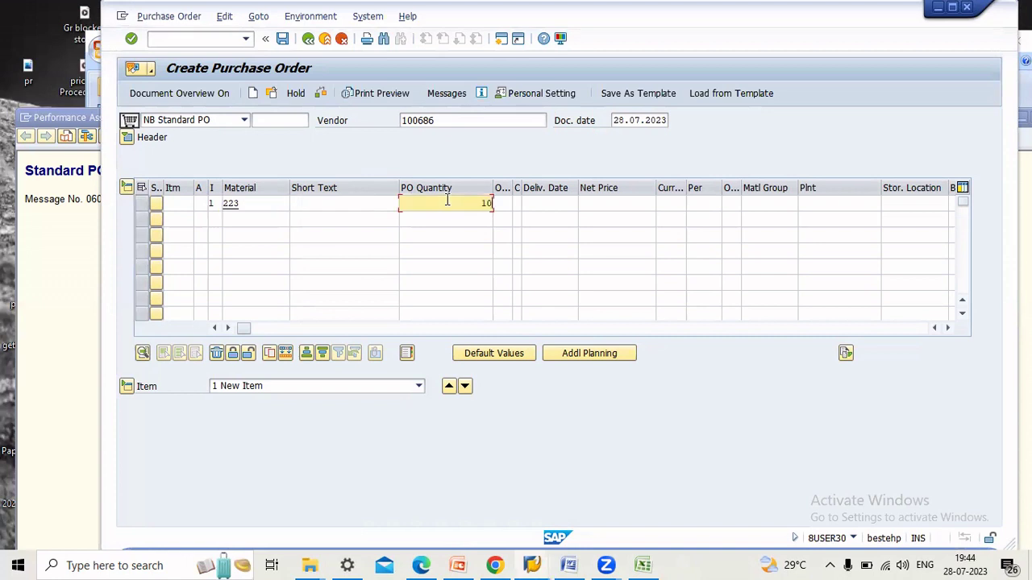
click(619, 202)
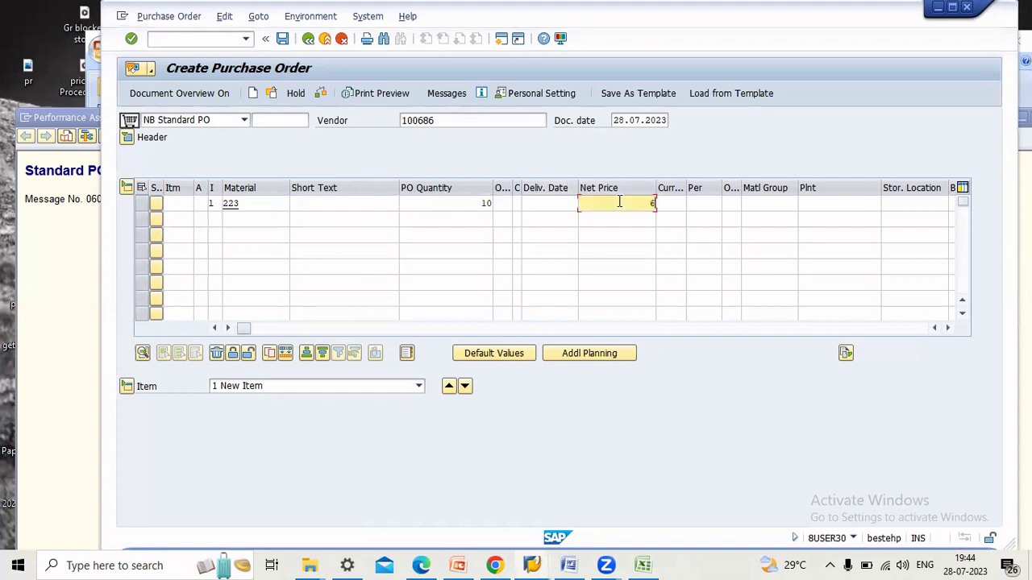
click(676, 208)
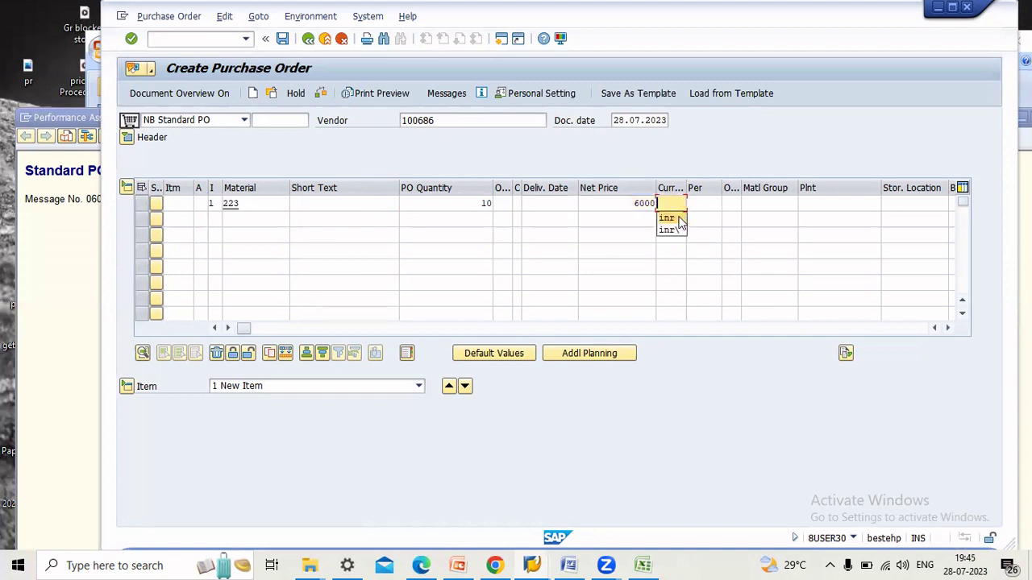
click(679, 218)
click(819, 202)
click(811, 217)
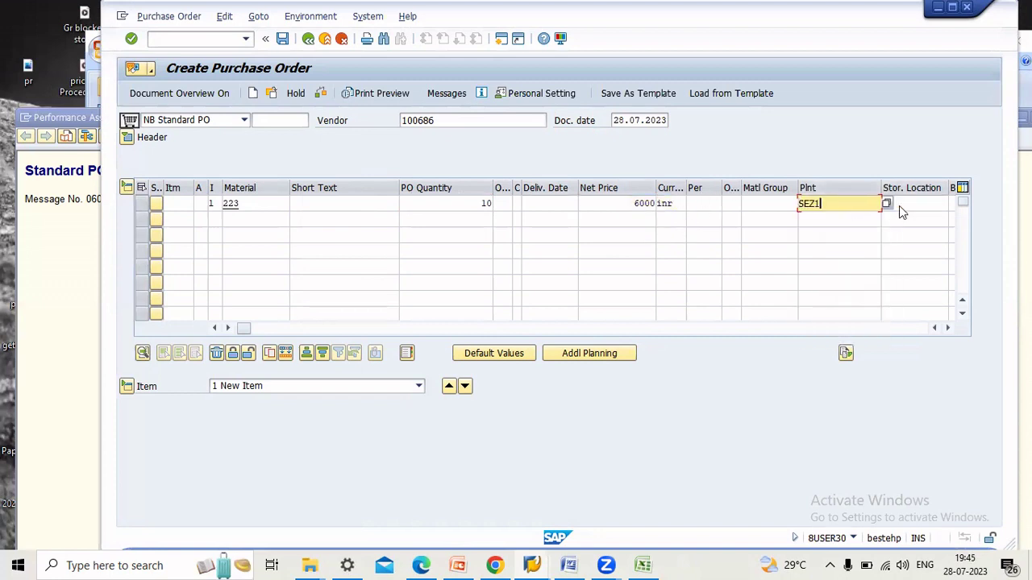
click(902, 208)
click(900, 215)
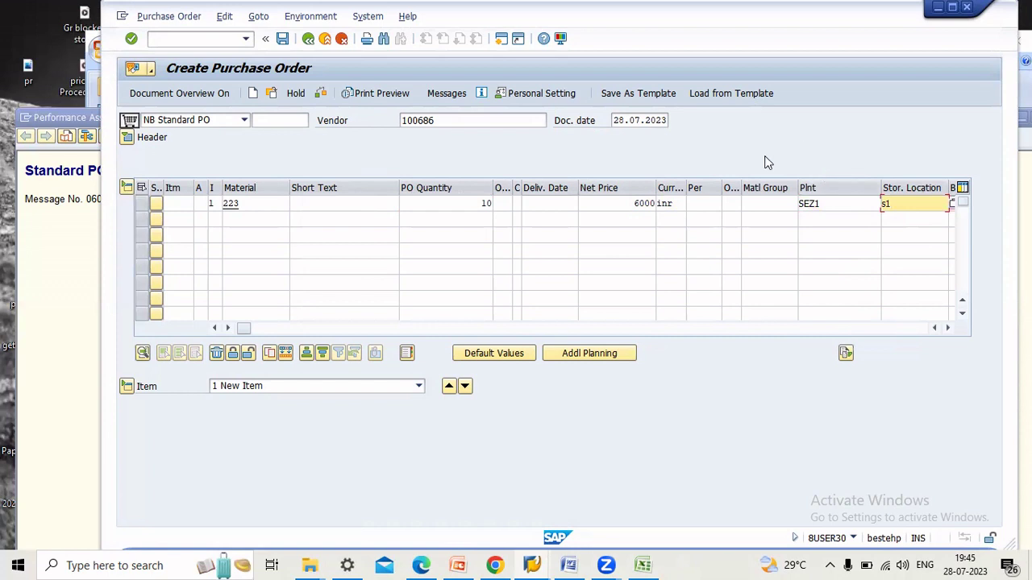
key(Return)
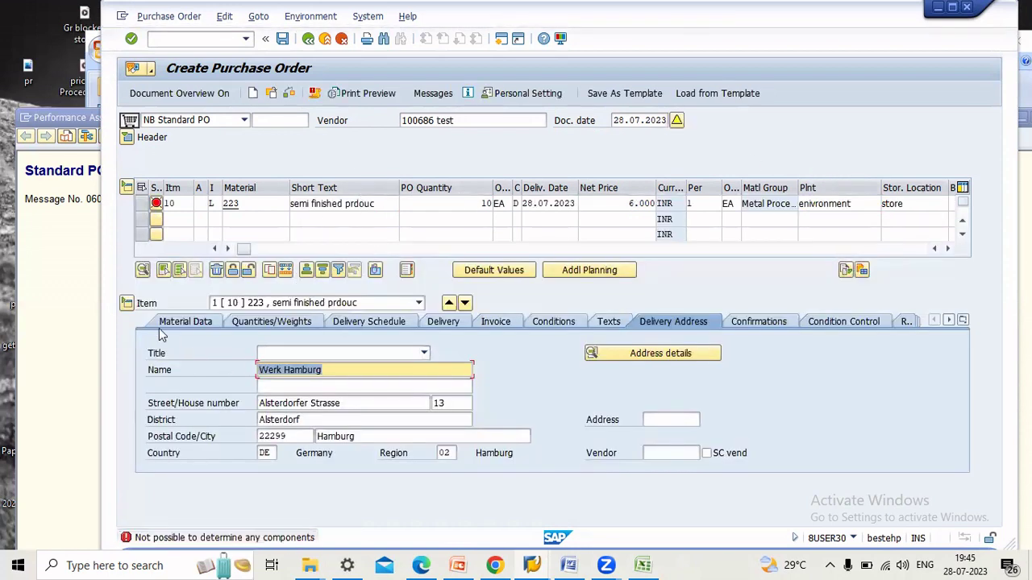
Open the components of item 10 from its material data and enter materials 63 and 64
click(180, 320)
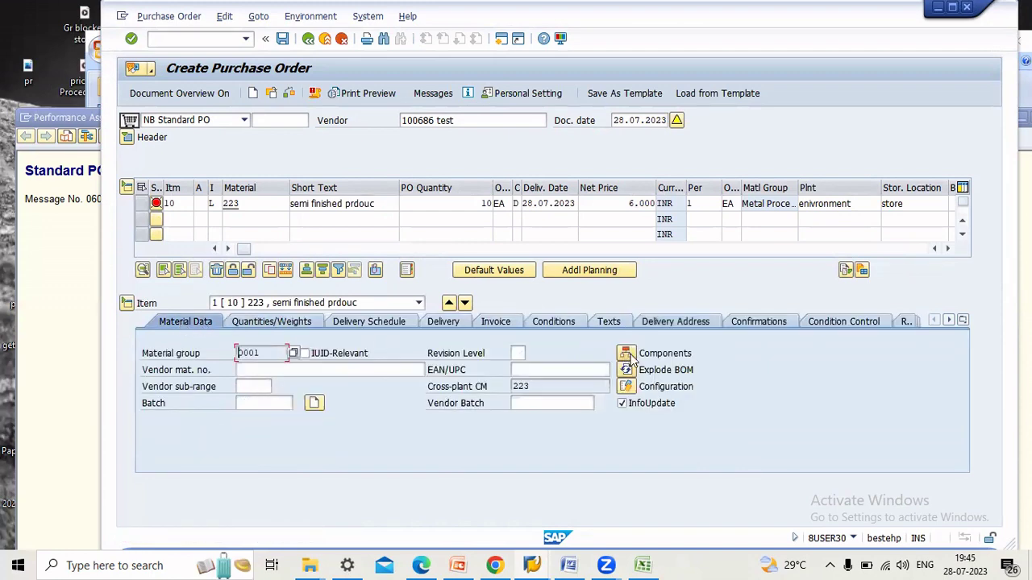
click(626, 355)
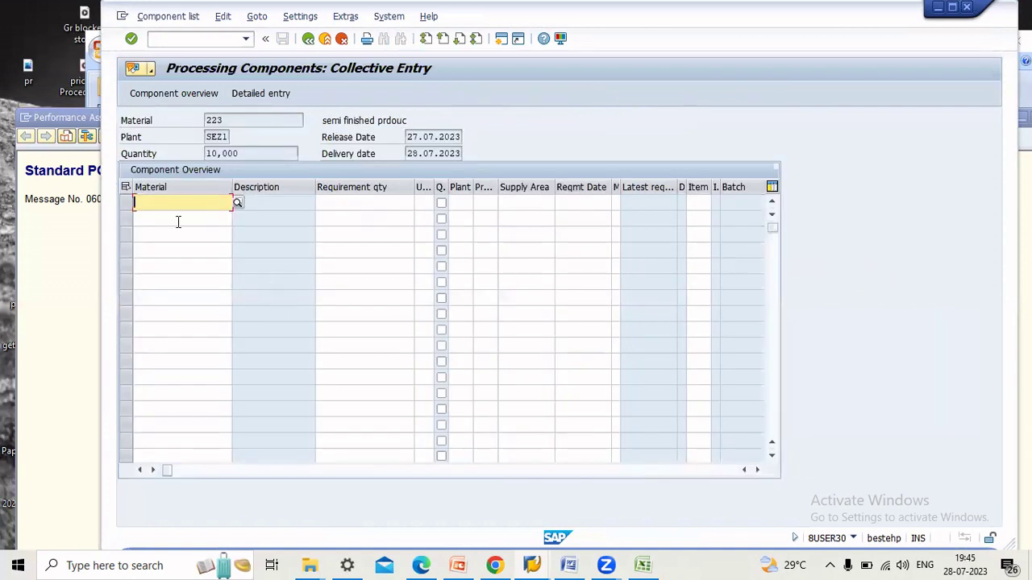
text(63)
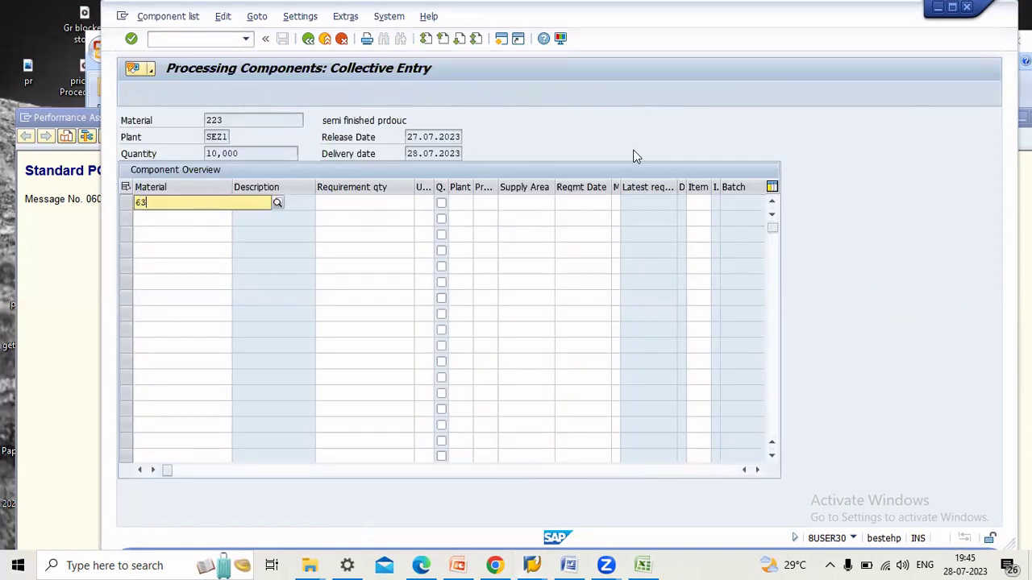
click(203, 216)
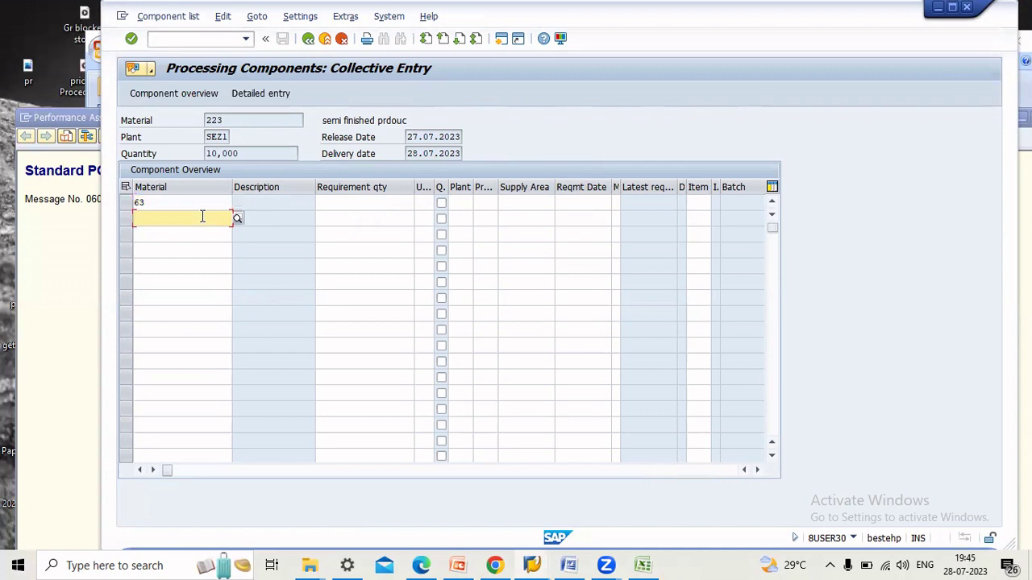
text(64)
key(Return)
Check the ordered component quantities in a separate session with /ome23n and close that session
click(206, 39)
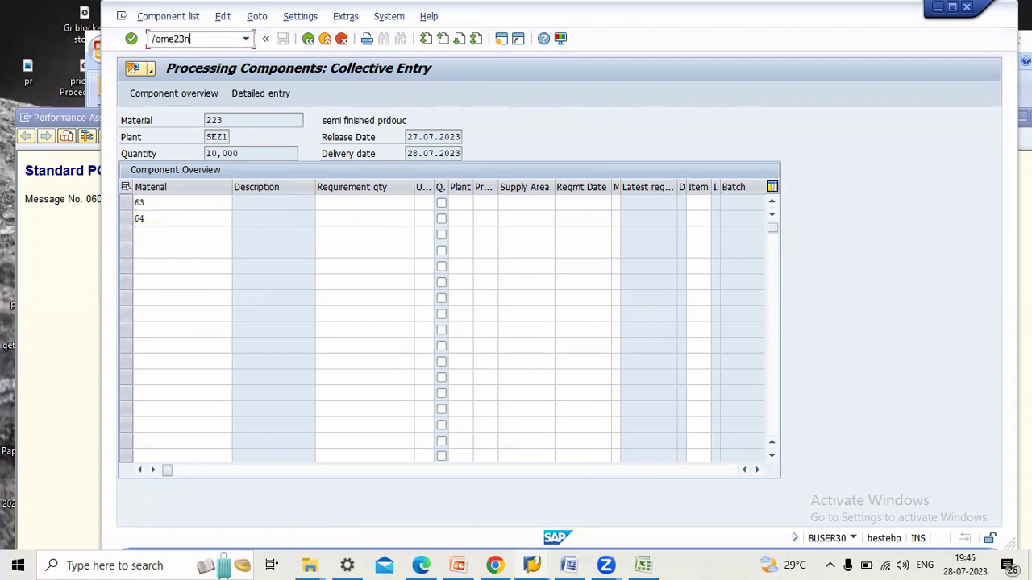
key(Return)
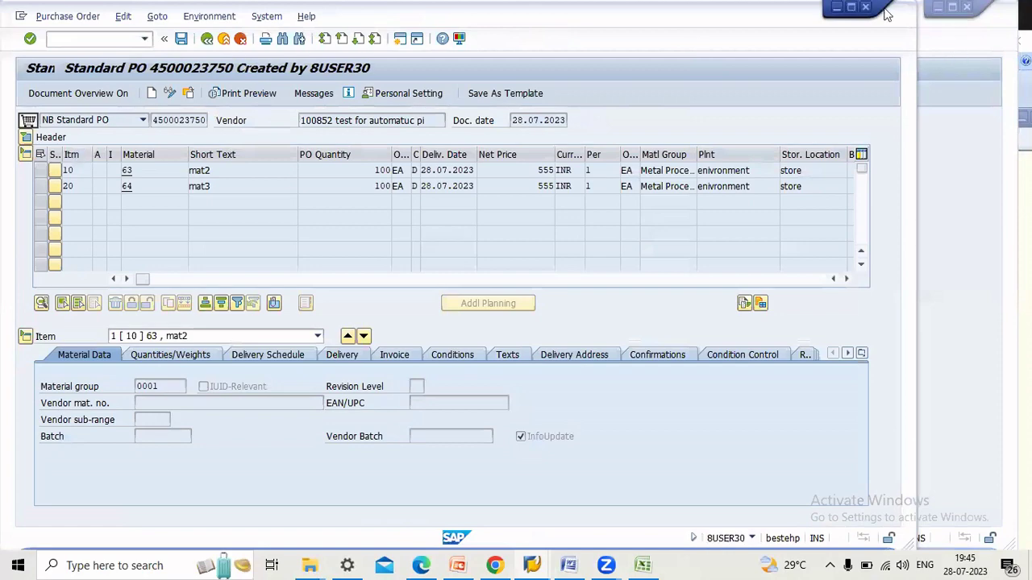
click(866, 8)
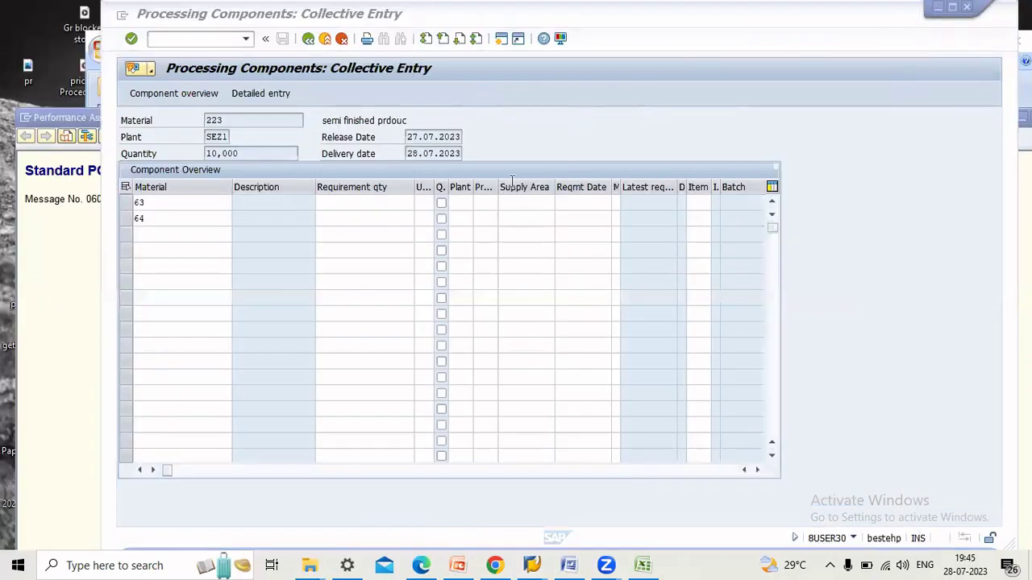
Set the requirement quantity to 100 for both components, 63 and 64, and confirm the list
click(365, 202)
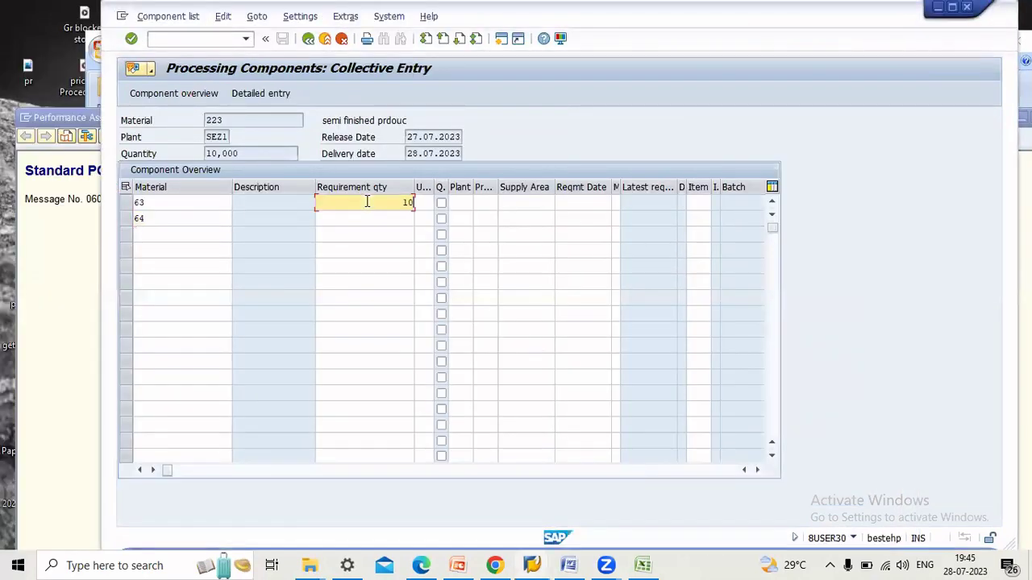
click(404, 218)
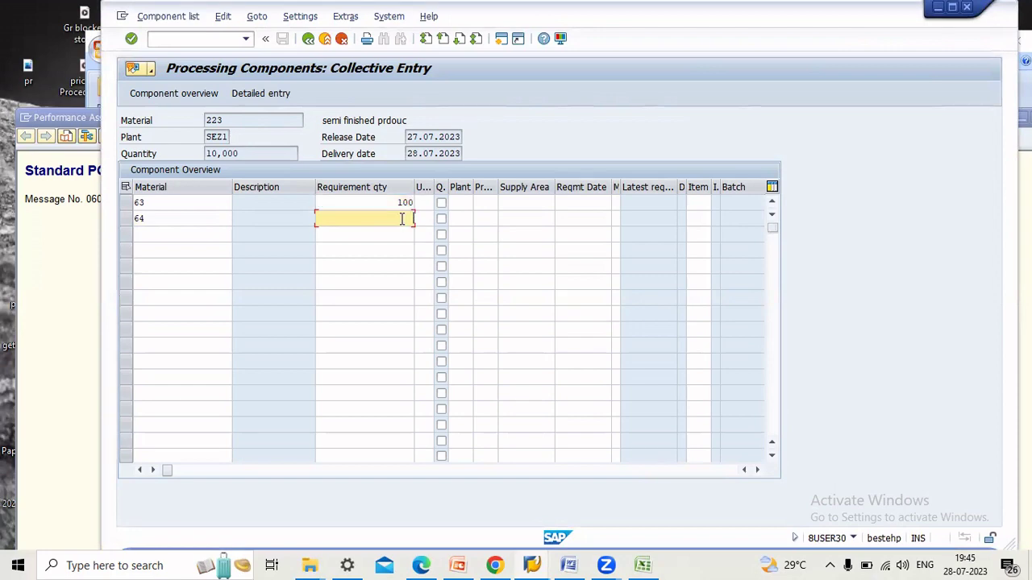
text(100)
key(Return)
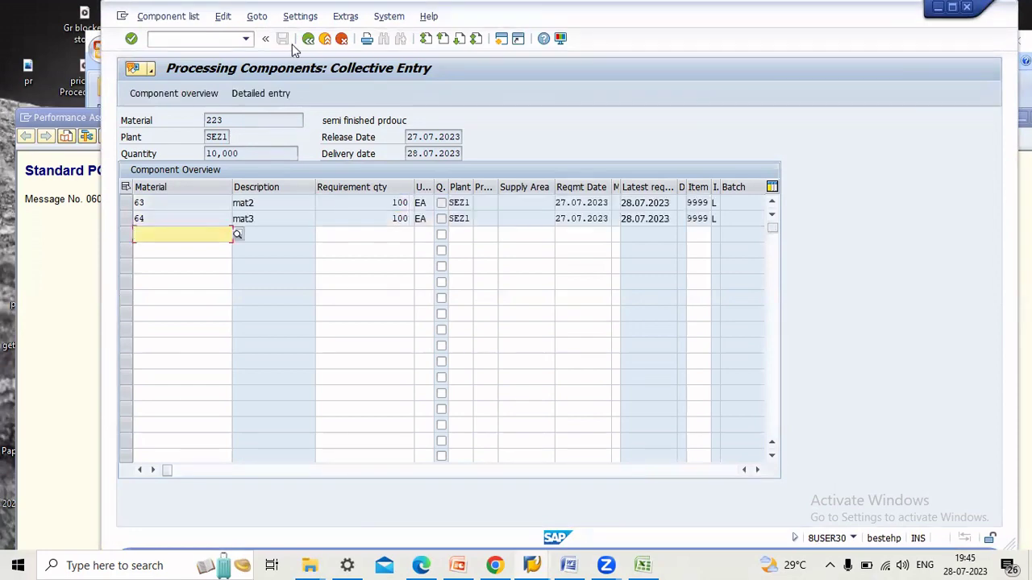
Return from the component list to the purchase order and save it despite the system messages
click(310, 40)
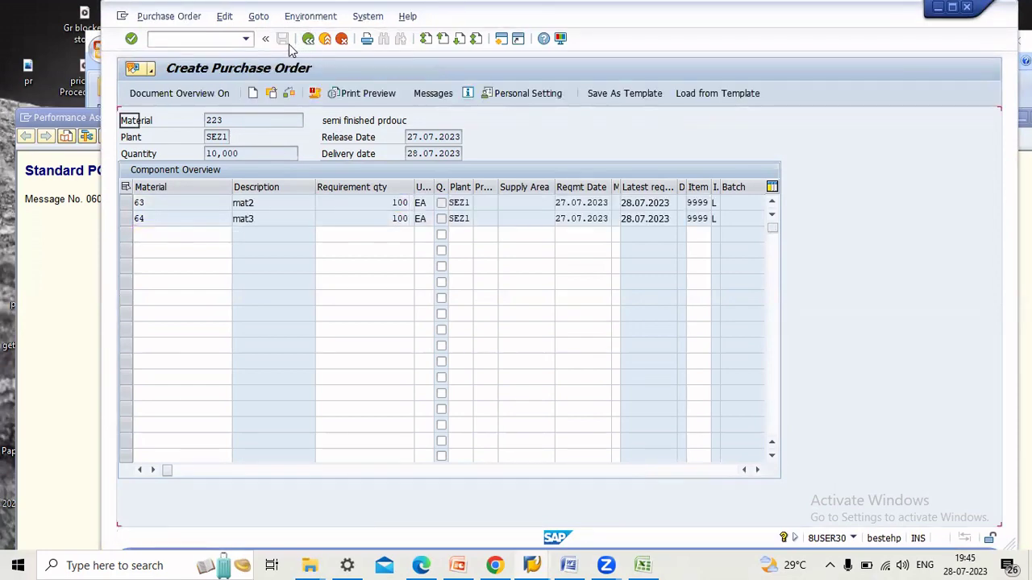
click(283, 40)
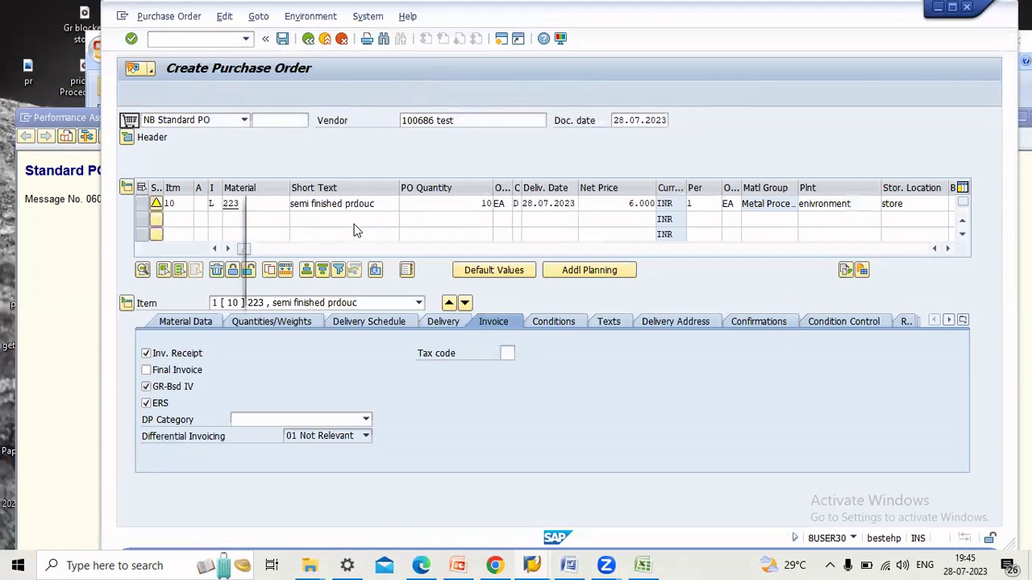
click(340, 295)
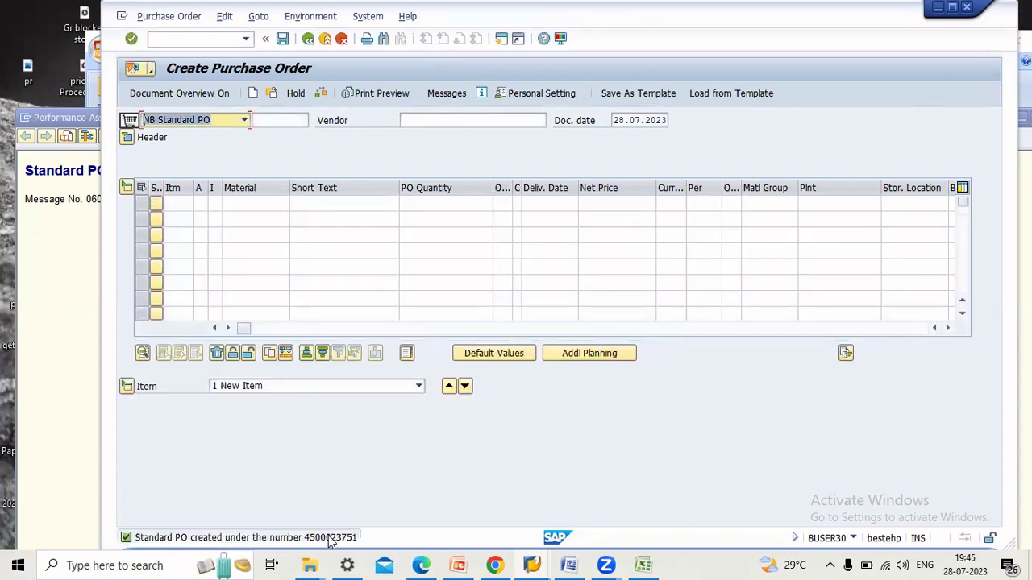
Copy the new purchase order number from its creation message into cell C13 of the sap1 workbook in Excel
click(330, 538)
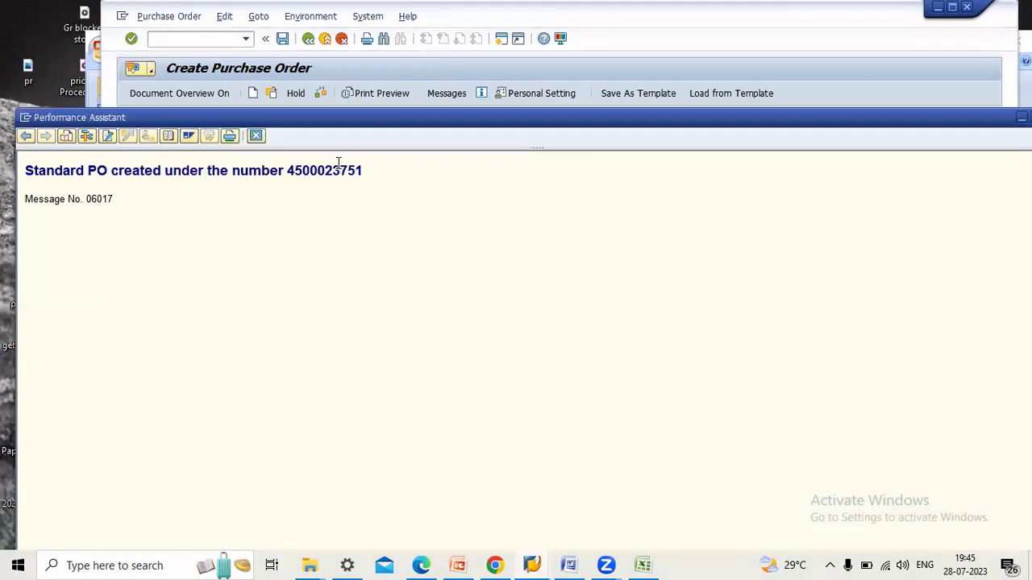
double_click(338, 164)
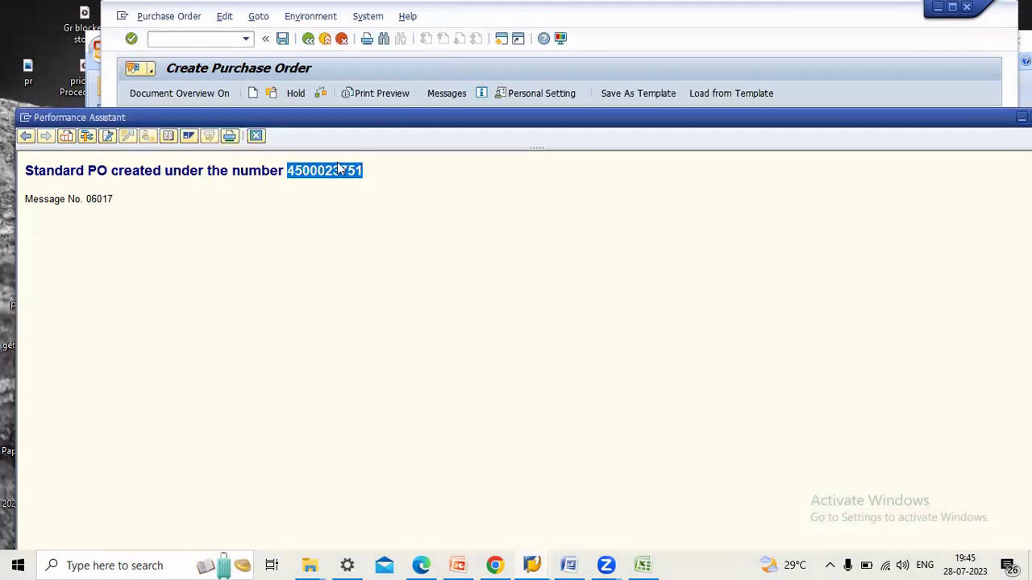
click(610, 51)
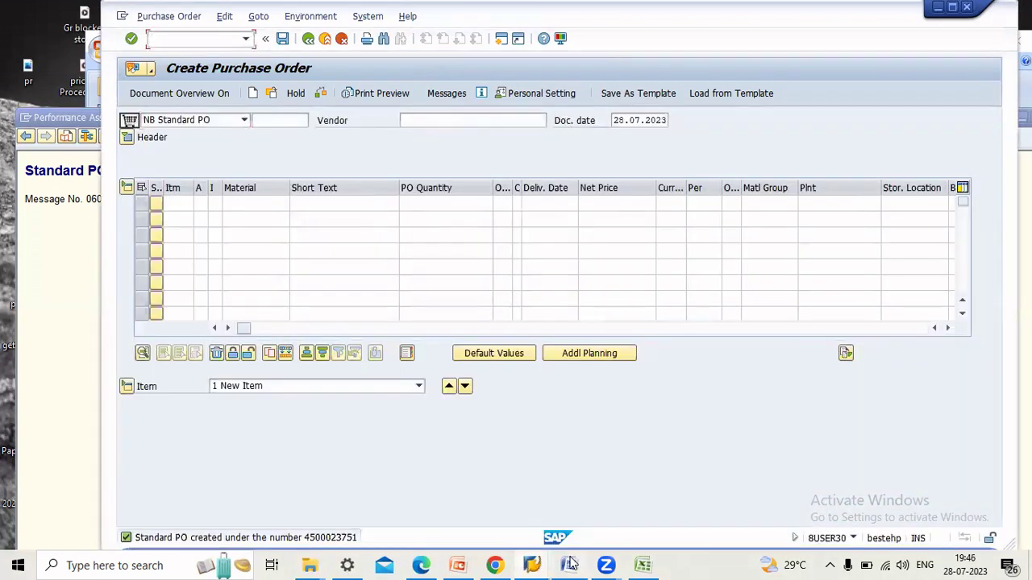
mouse_move(570, 565)
key(alt+Tab)
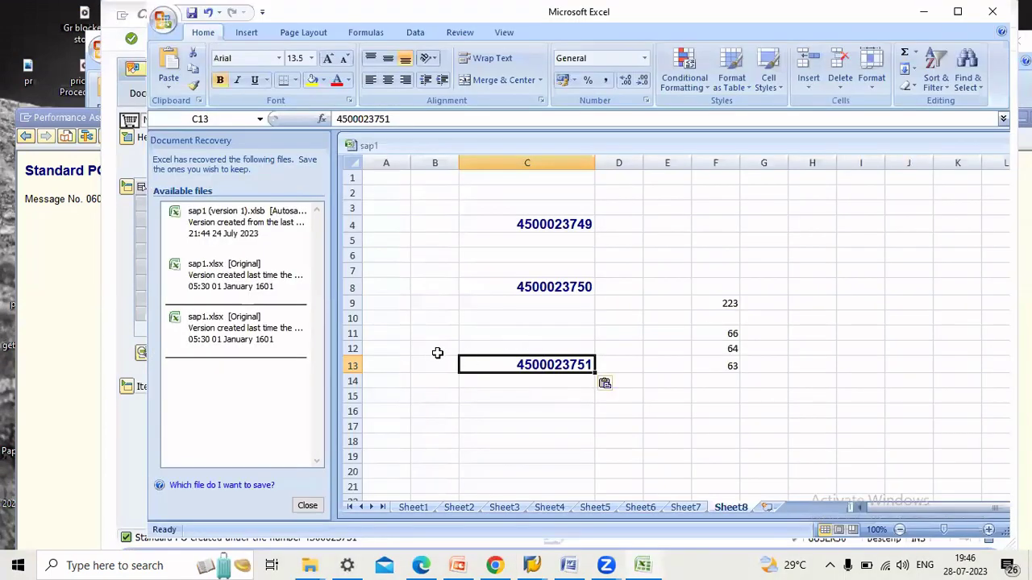
Enter the matching vendor numbers beside the last two purchase orders, in cells B13 and B8
click(429, 365)
text(1006)
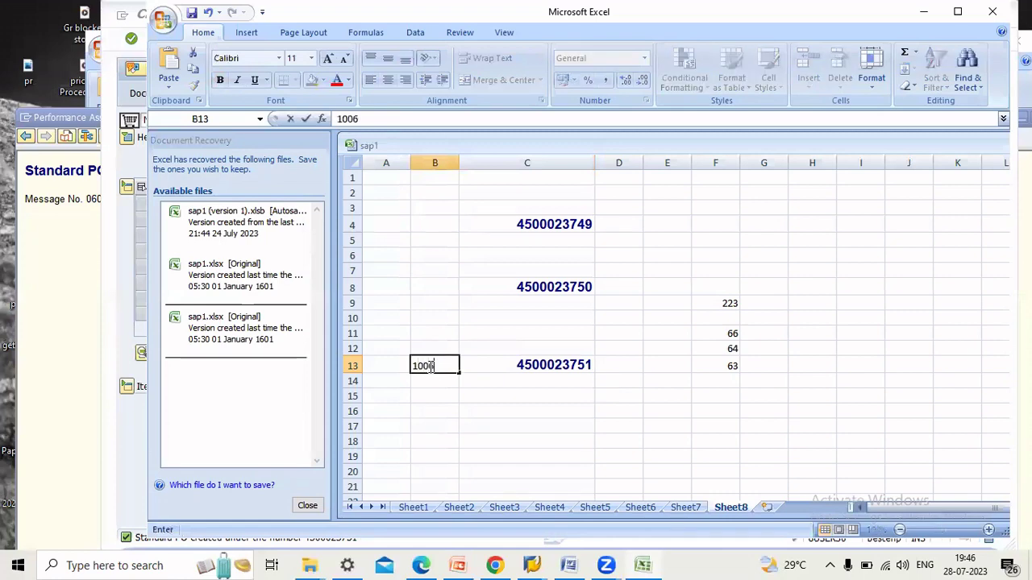
text(86)
click(436, 288)
text(100852)
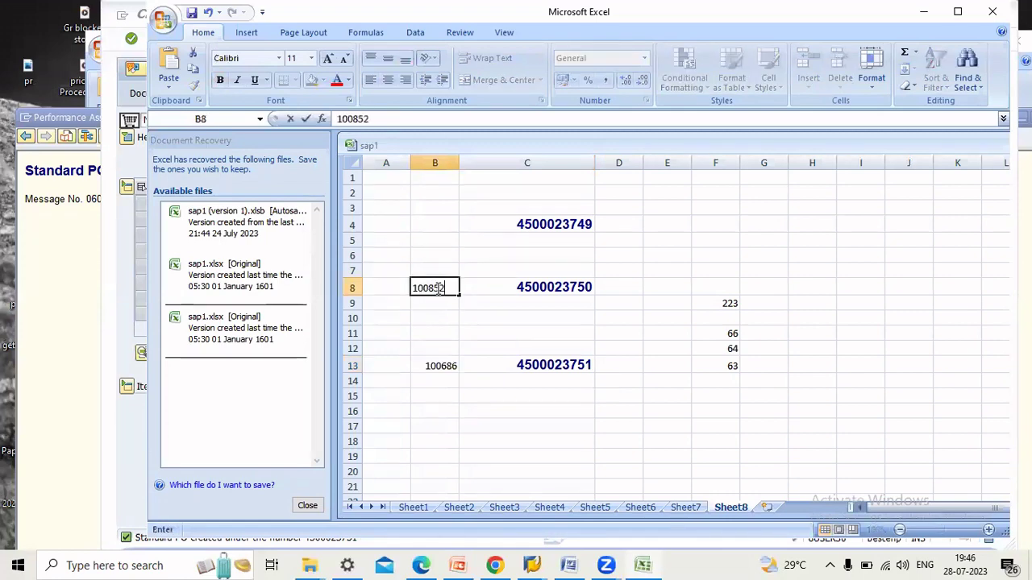
click(652, 294)
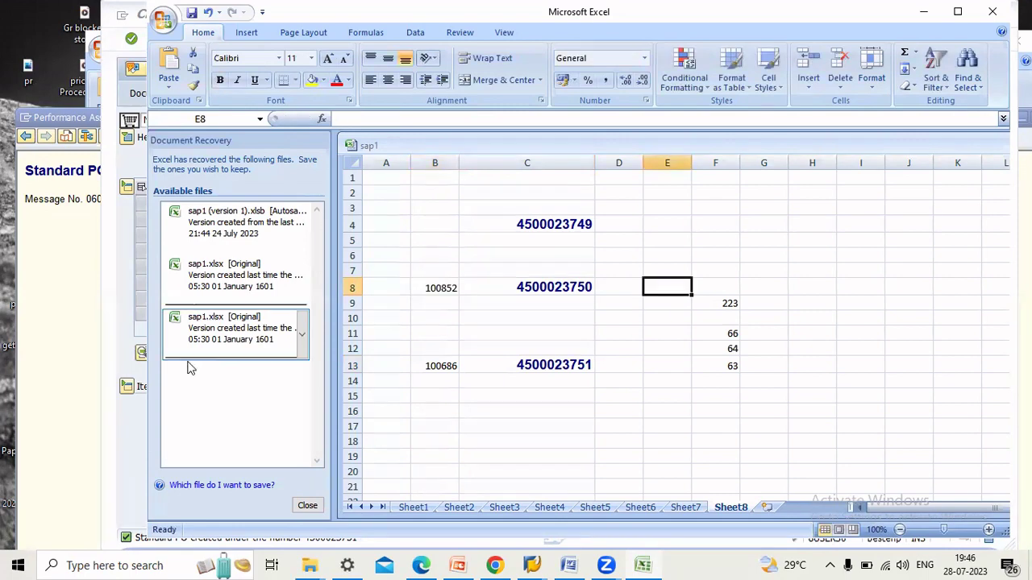
Switch back to SAP, leave purchase order creation and start the goods movement transaction migo
click(127, 442)
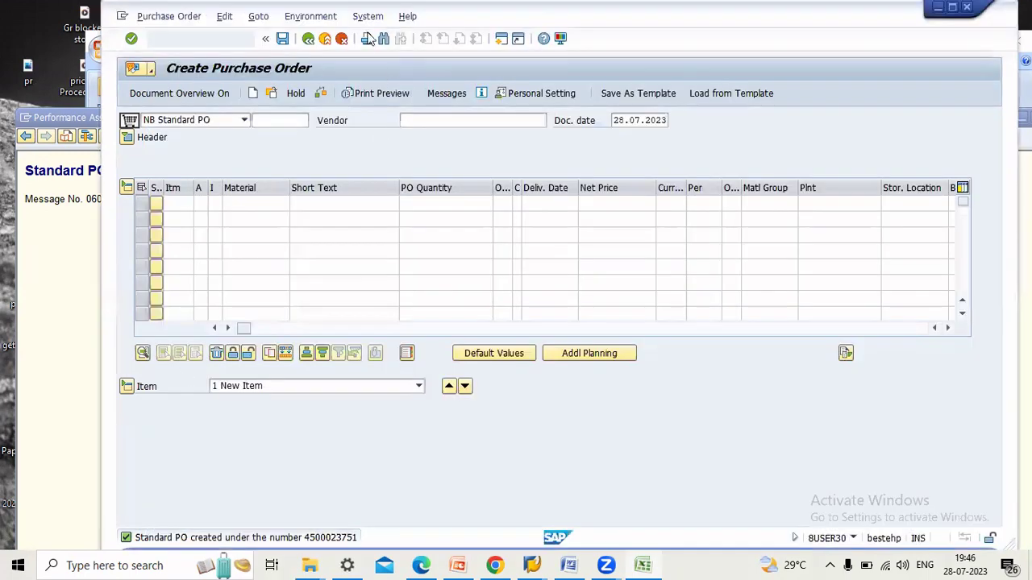
click(327, 41)
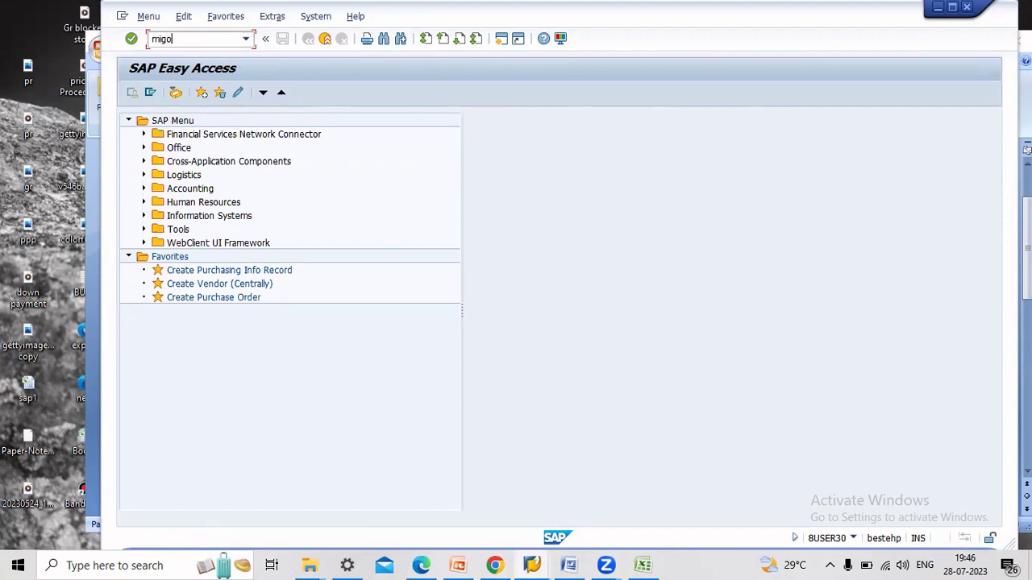
click(185, 44)
text(migo)
key(Return)
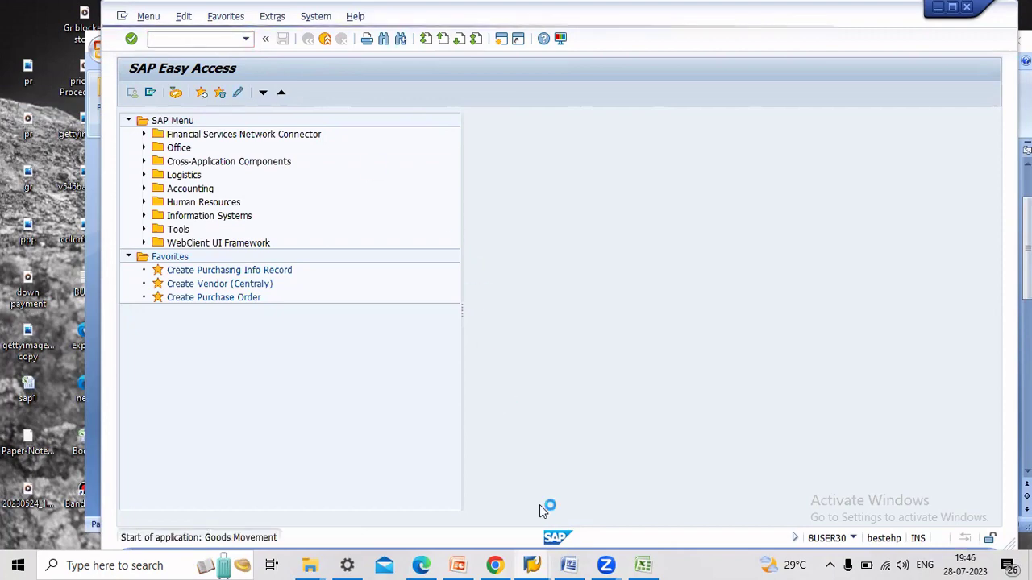
Copy the component purchase order number from cell C8 in Excel and load that order into the SAP goods receipt
click(645, 564)
click(554, 291)
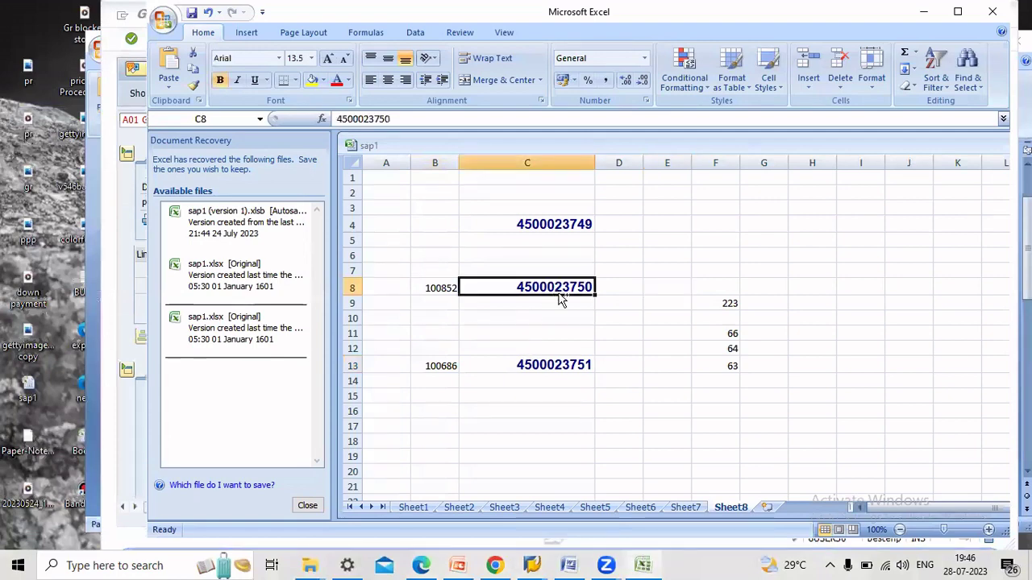
key(ctrl+c)
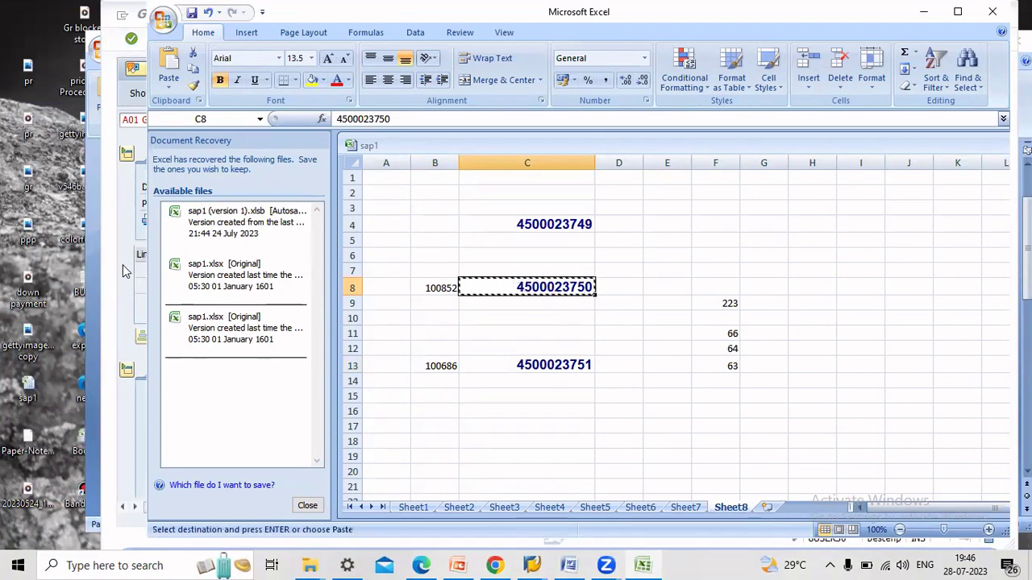
click(125, 272)
click(352, 119)
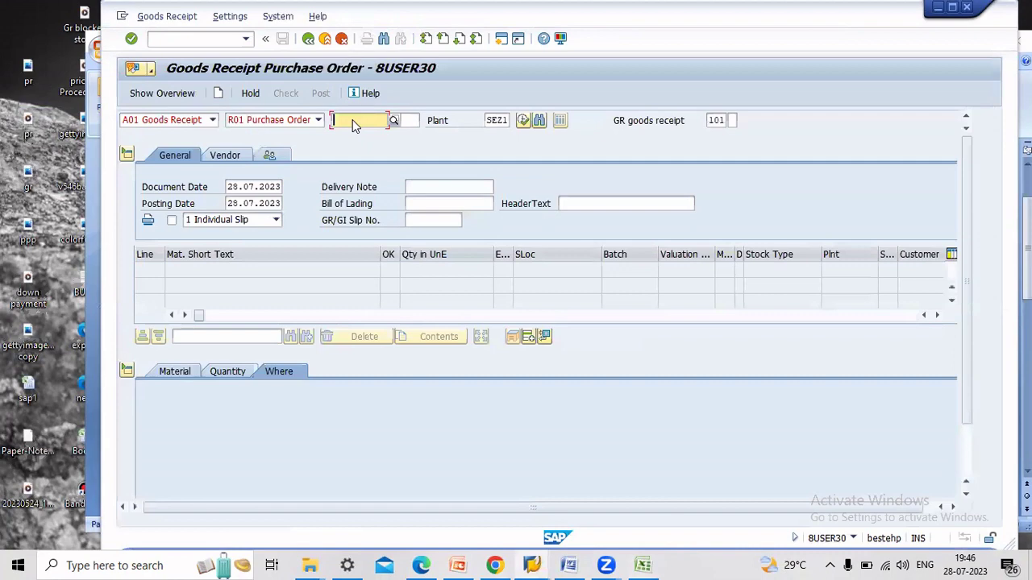
key(ctrl+v)
key(Return)
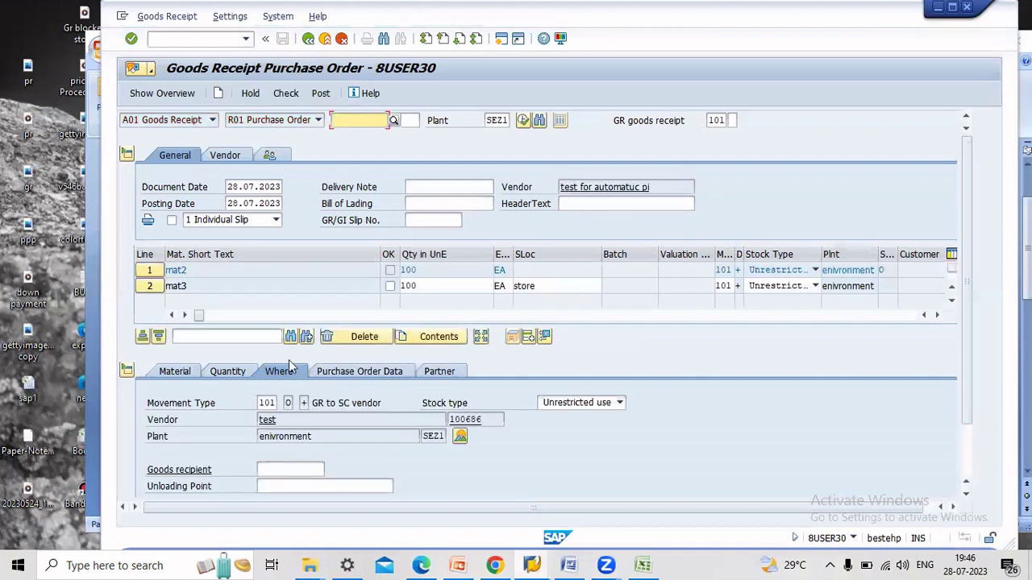
Set the delivery note quantity of line 1, mat2, to 100, mark the item OK and review its movement details
click(230, 372)
click(290, 453)
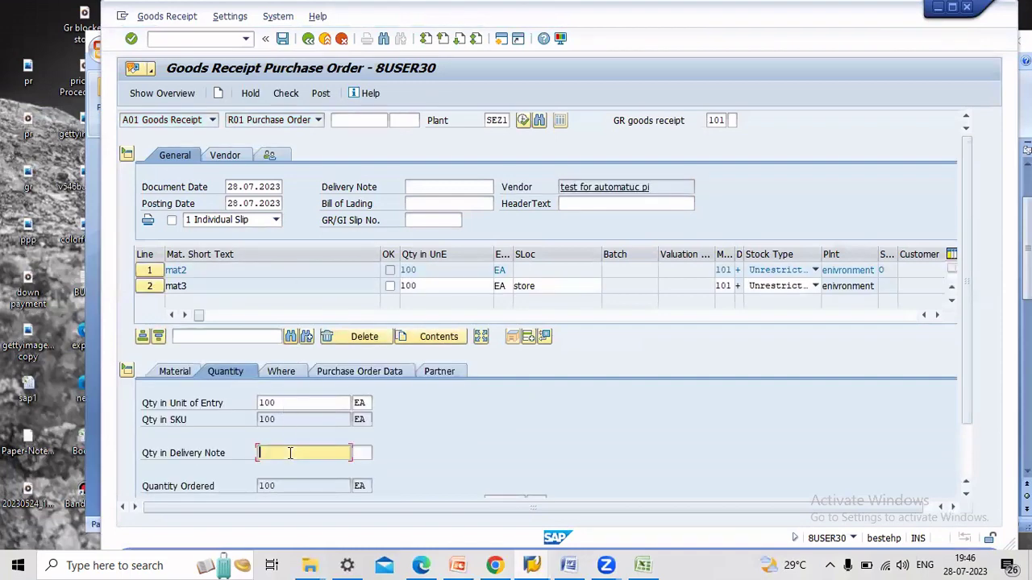
text(100)
key(Return)
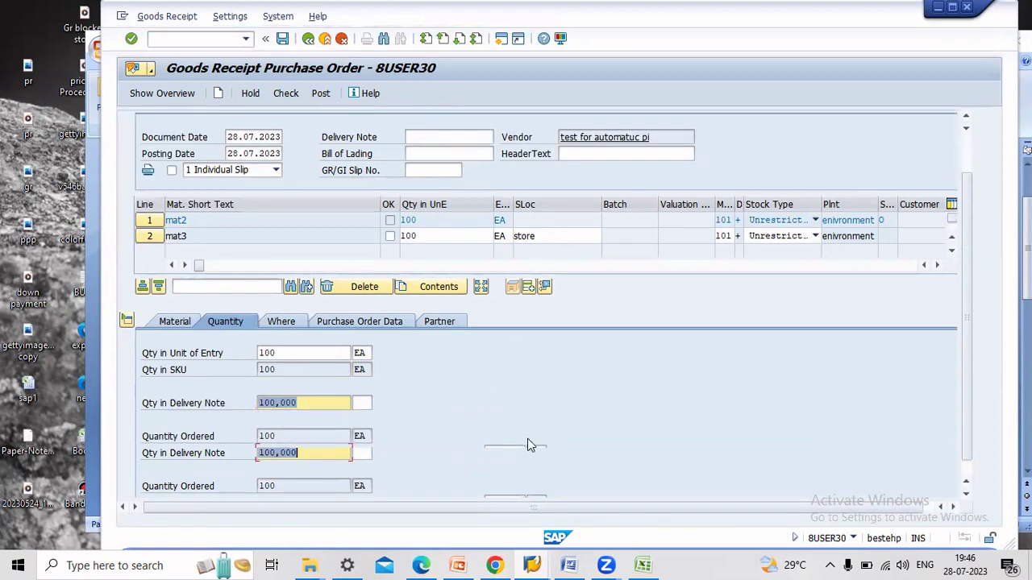
click(214, 487)
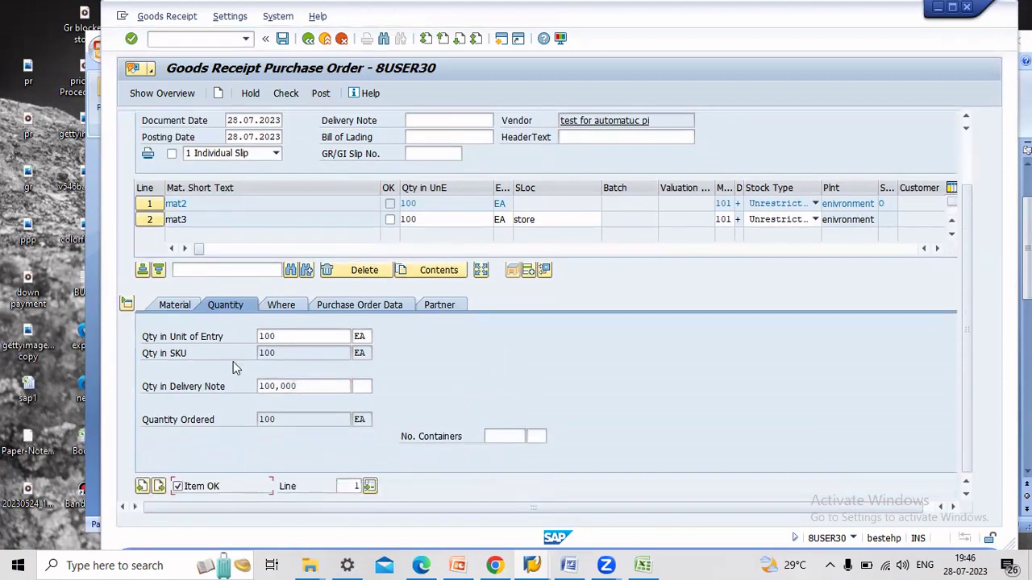
click(174, 305)
click(280, 305)
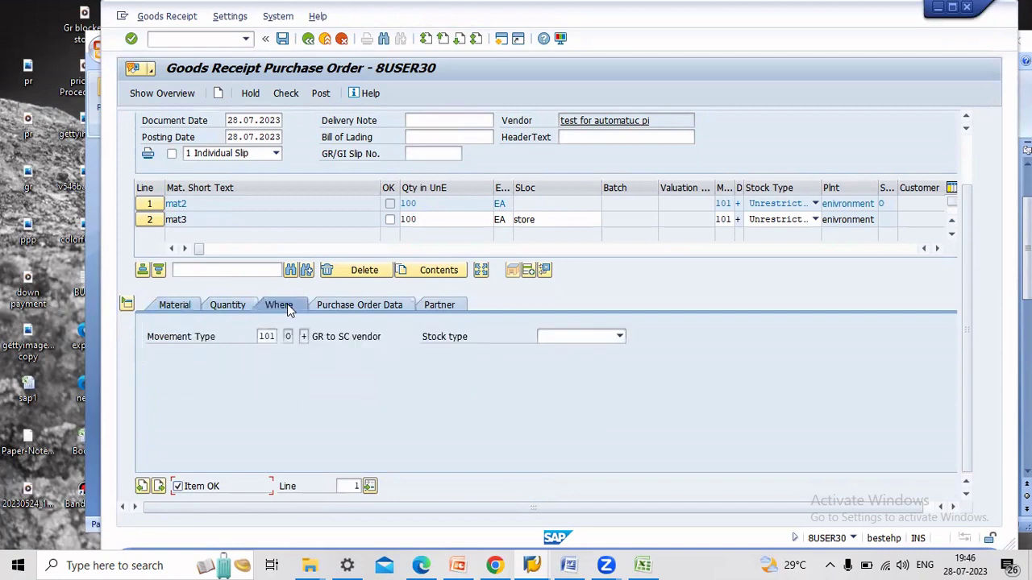
Set line 2, mat3, to a delivery note quantity of 100, mark it OK and post the goods receipt
click(150, 221)
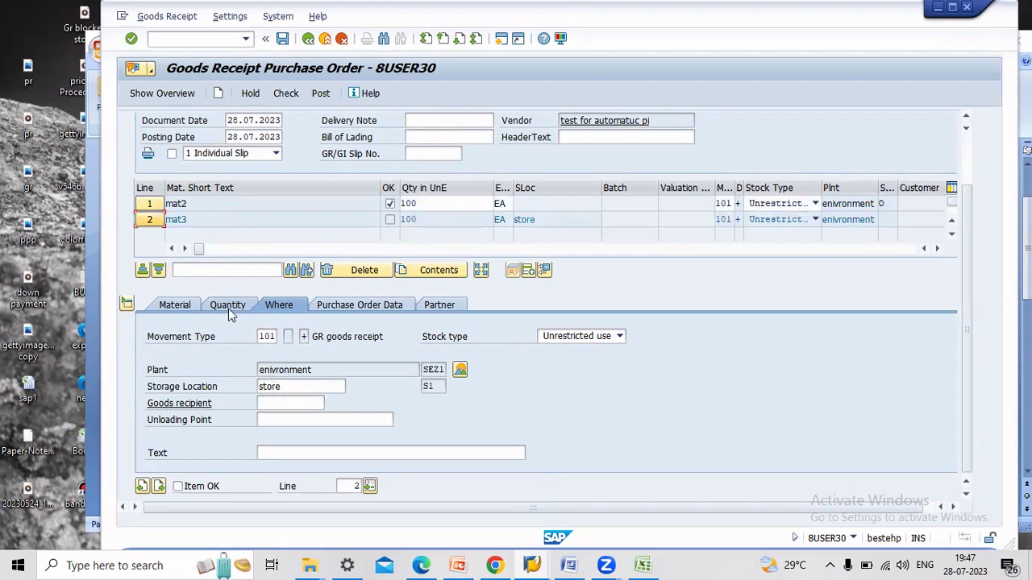
click(229, 308)
click(279, 386)
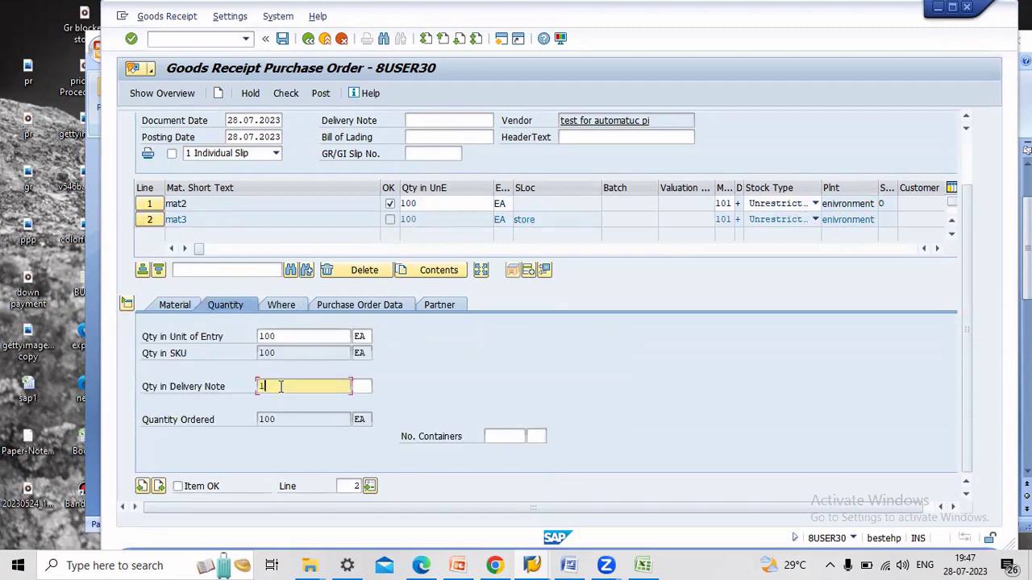
key(Return)
click(208, 489)
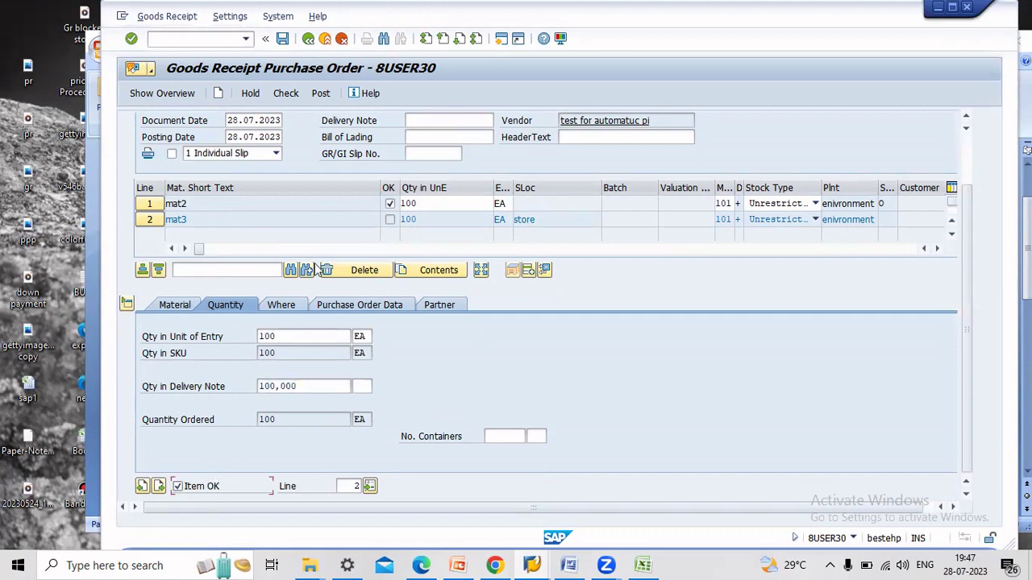
click(327, 94)
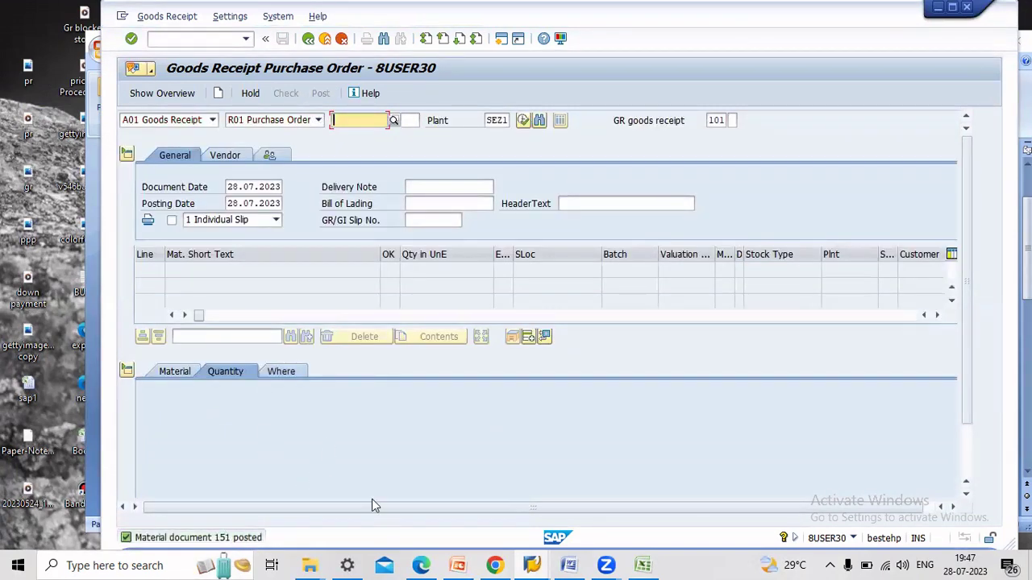
Highlight the subcontractor's vendor number in cell B13 of the Excel sheet with yellow fill and return to SAP
click(642, 565)
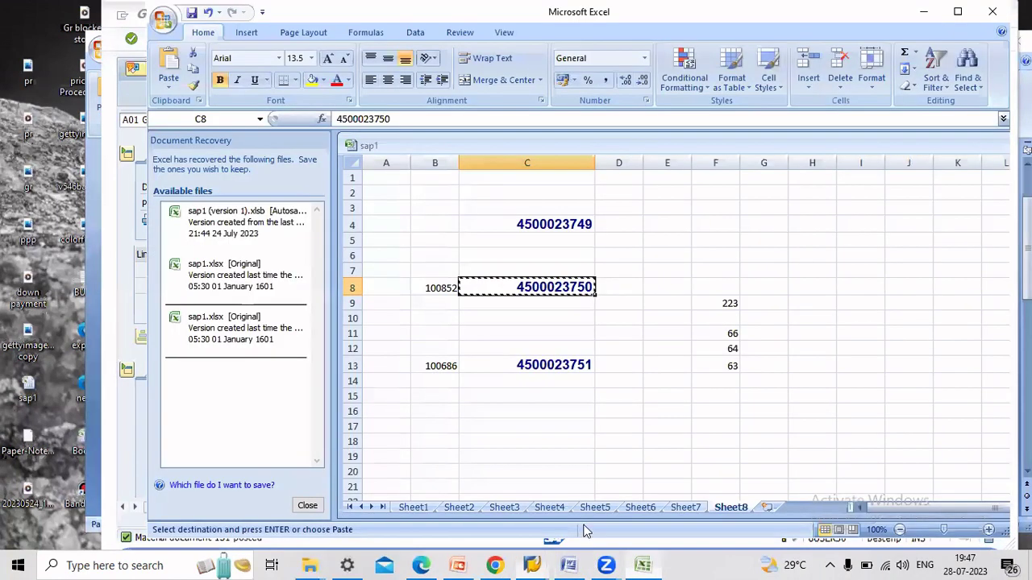
click(437, 290)
click(432, 365)
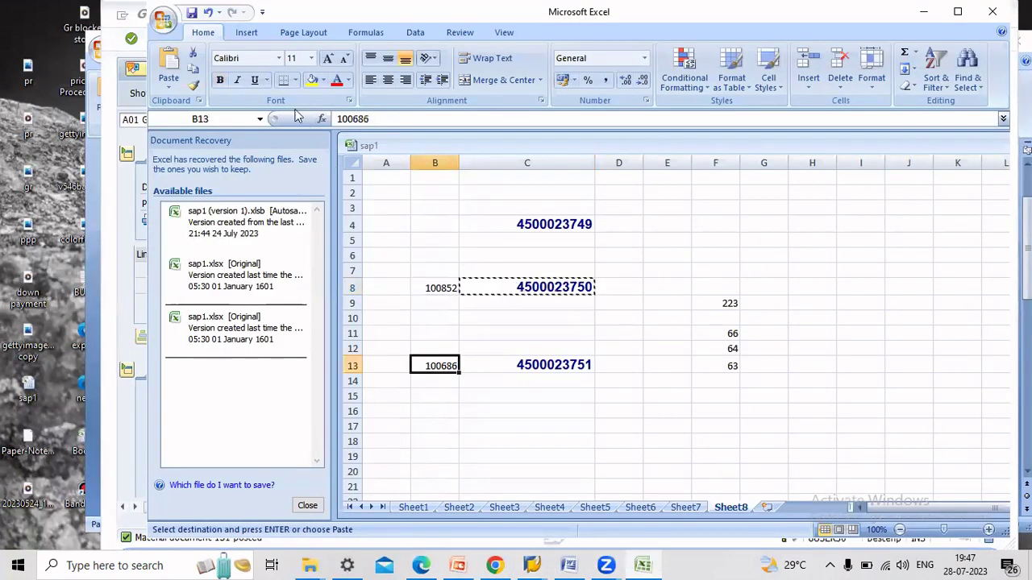
click(311, 80)
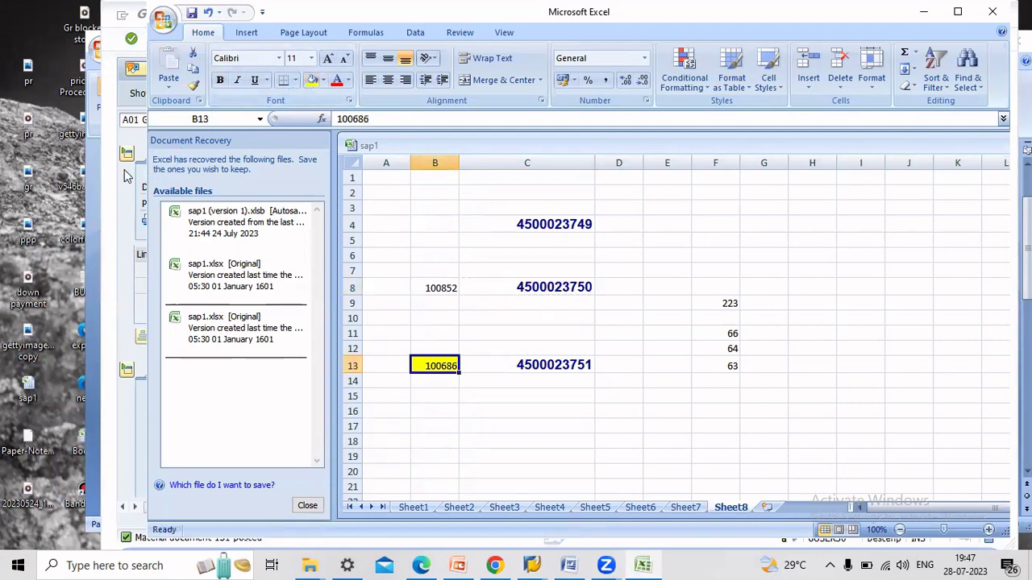
click(125, 176)
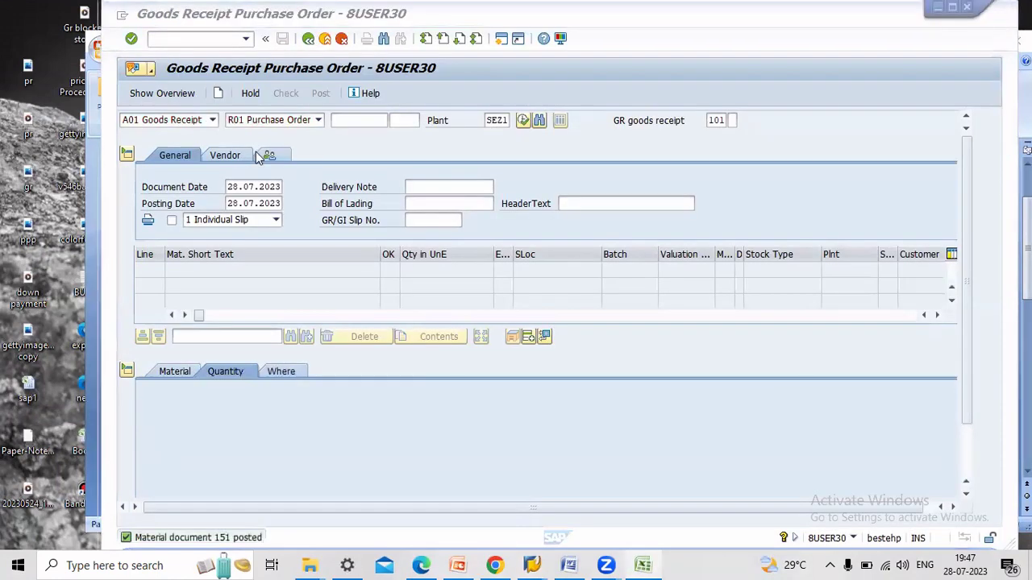
Leave the goods receipt and run the Stocks at Subcontractor report for the vendor number highlighted in Excel
click(324, 38)
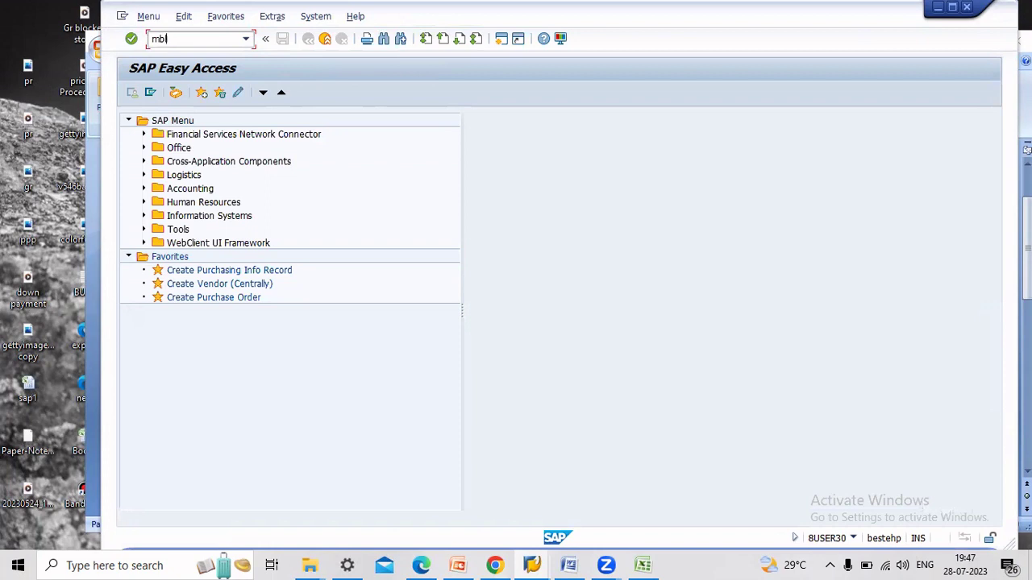
key(Return)
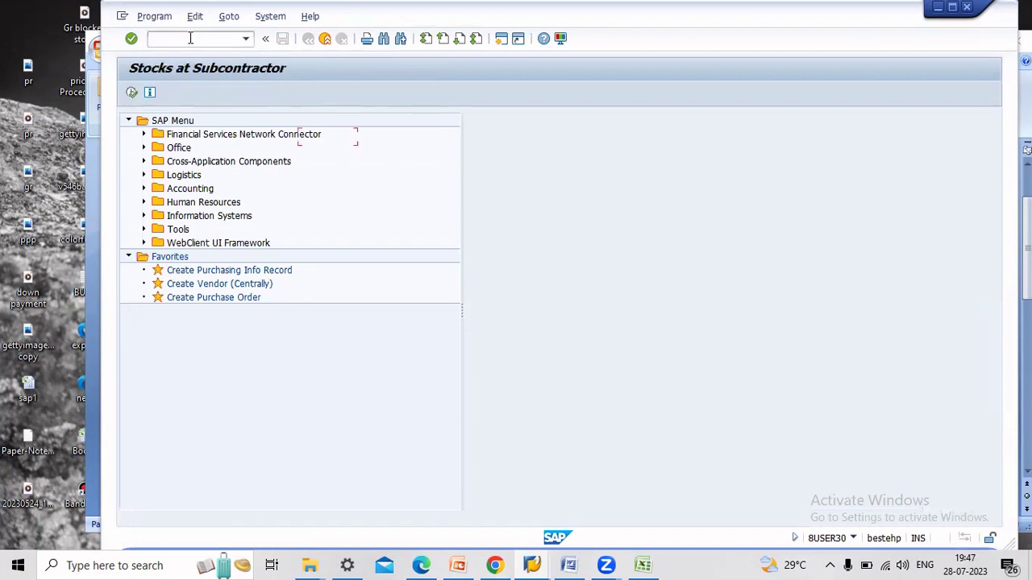
click(642, 565)
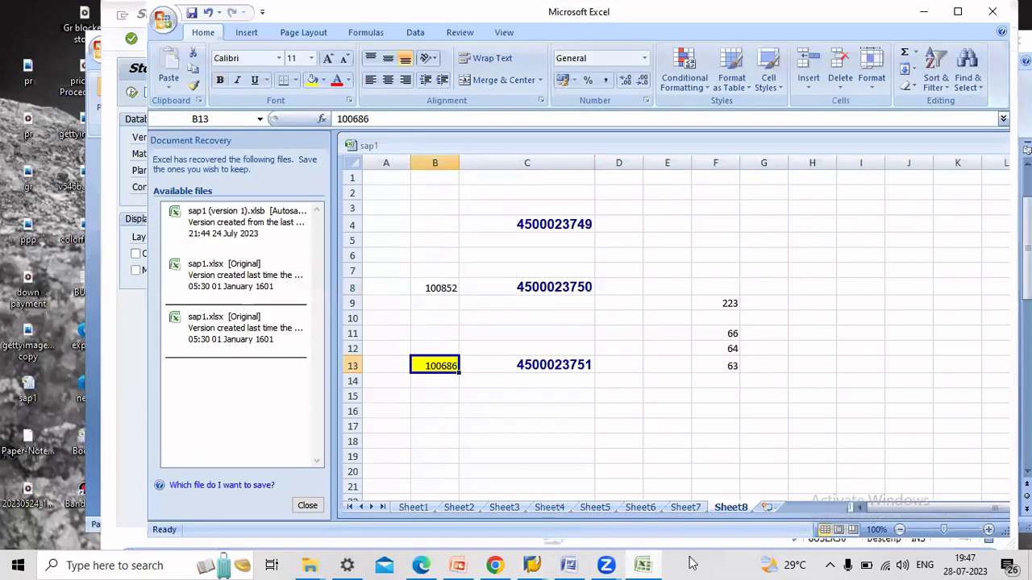
click(653, 564)
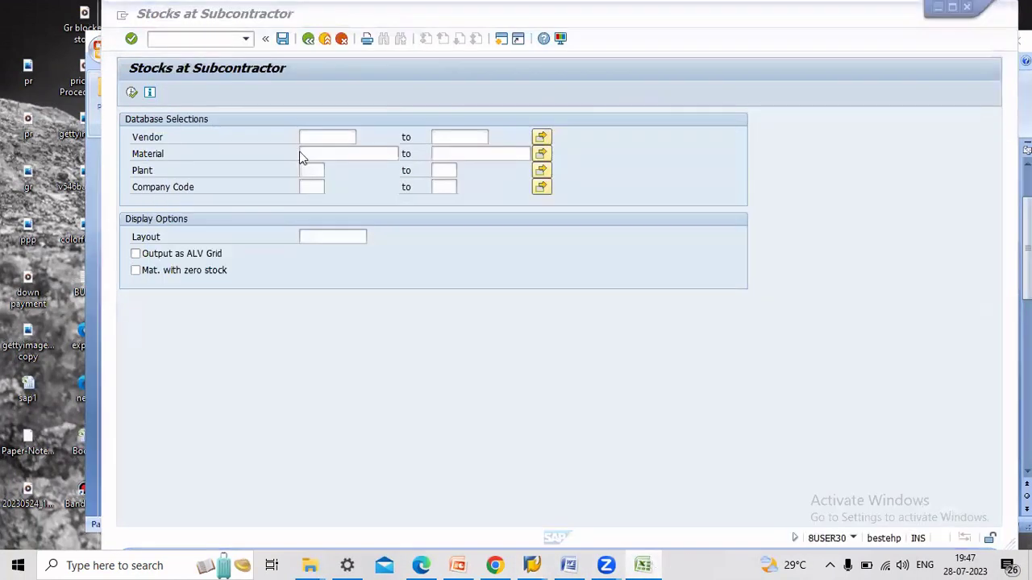
click(304, 143)
text(100686)
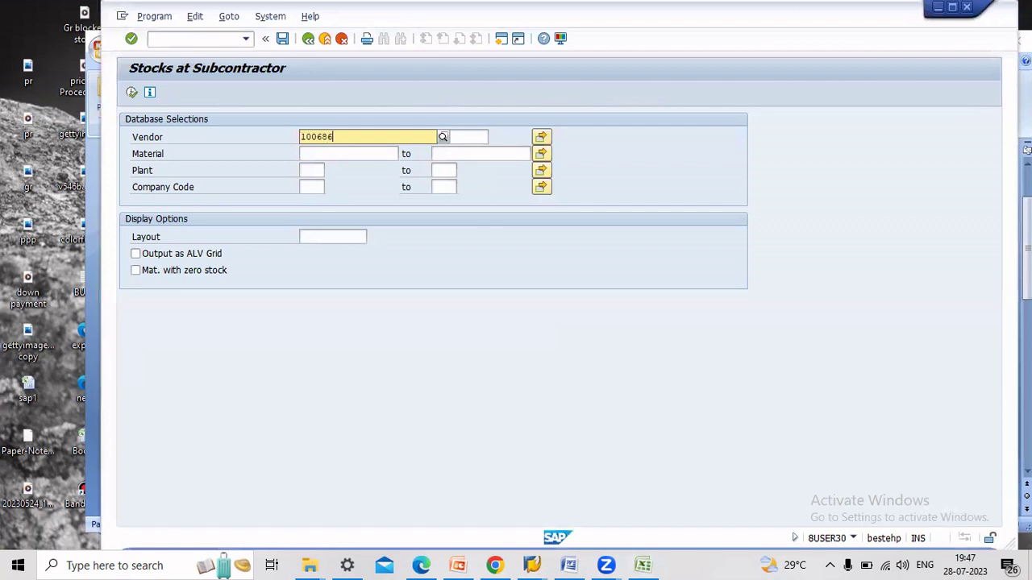
click(132, 91)
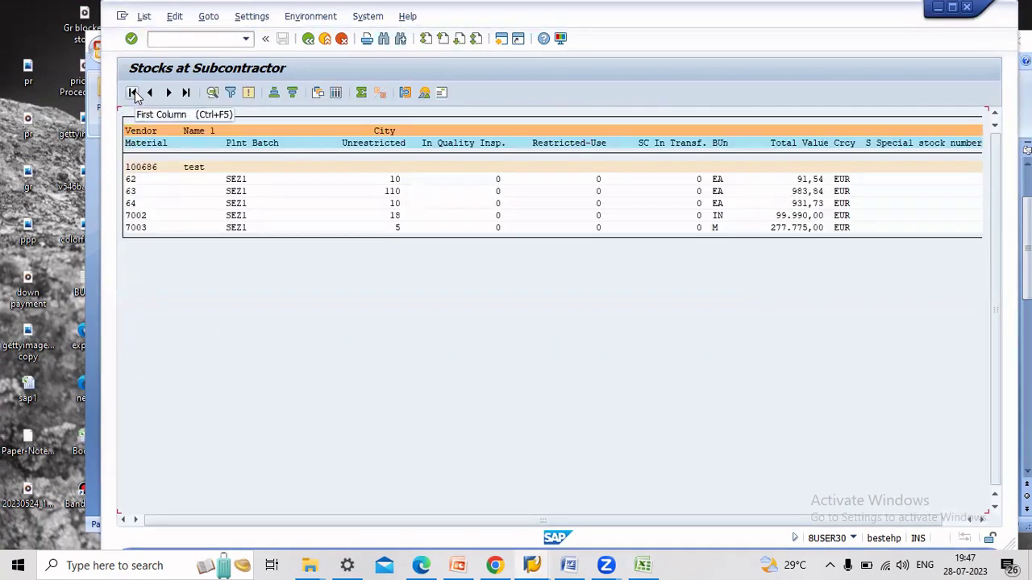
Check the unrestricted stock of material 64 at the subcontractor, and log off from SAP
click(143, 204)
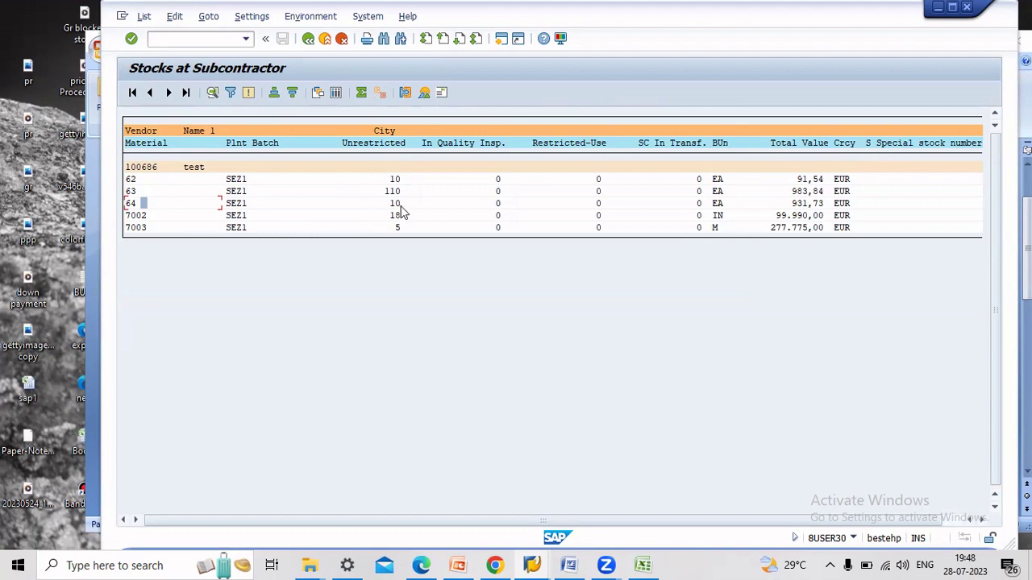
click(400, 206)
click(964, 9)
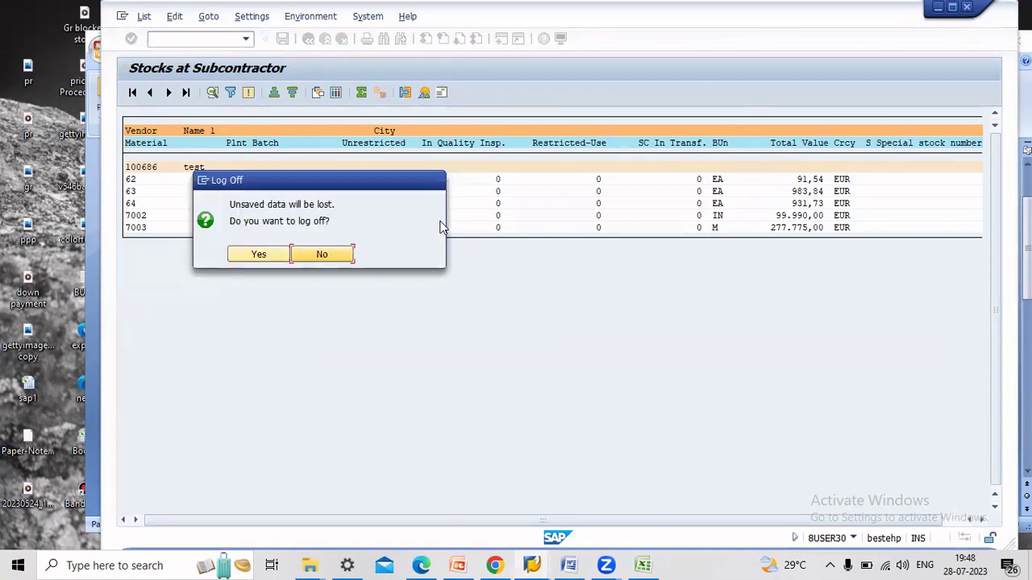
click(260, 254)
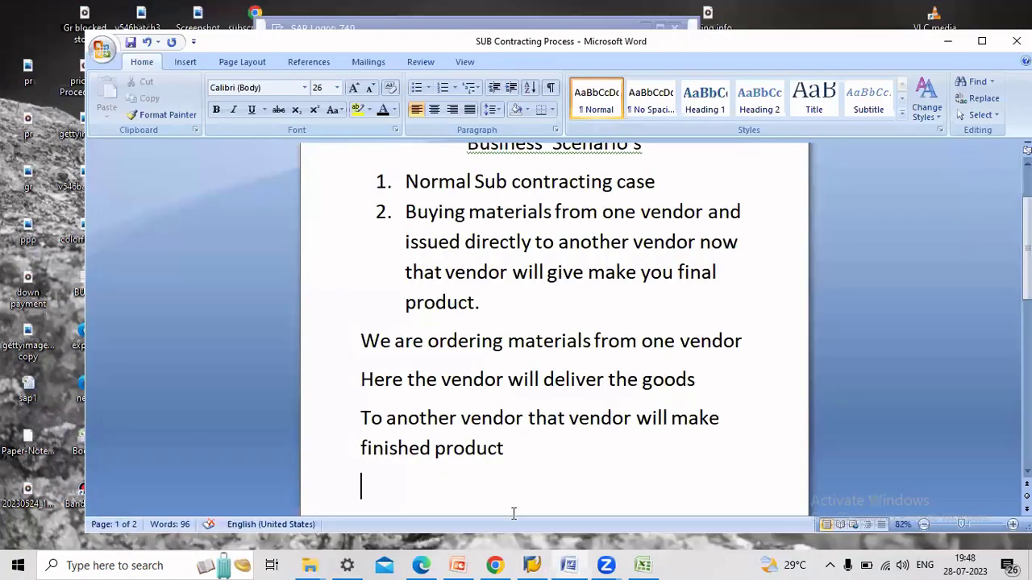
Switch to SAP Logon, open the mm connection and log on with the saved user ID and the account password
click(532, 565)
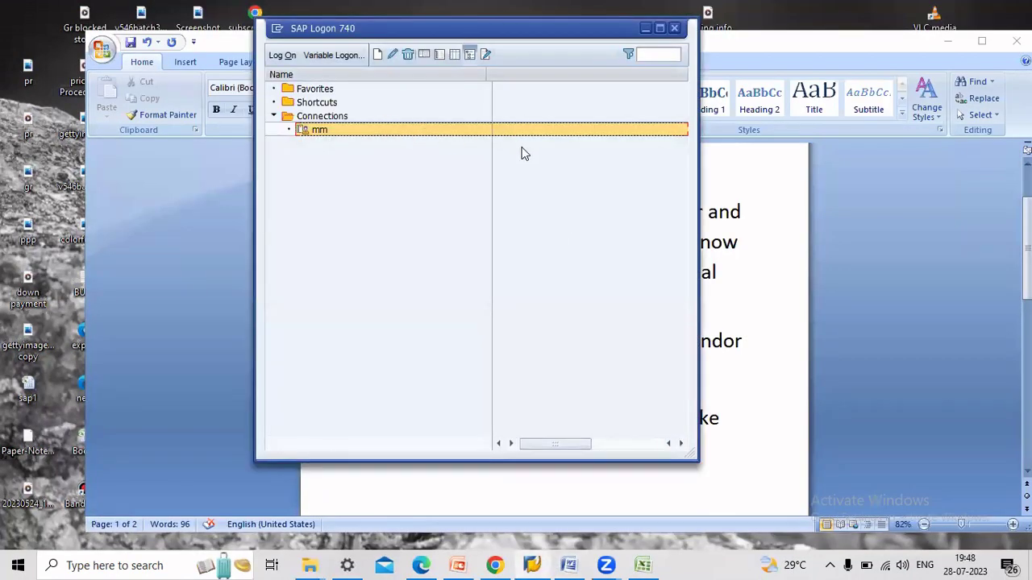
double_click(466, 132)
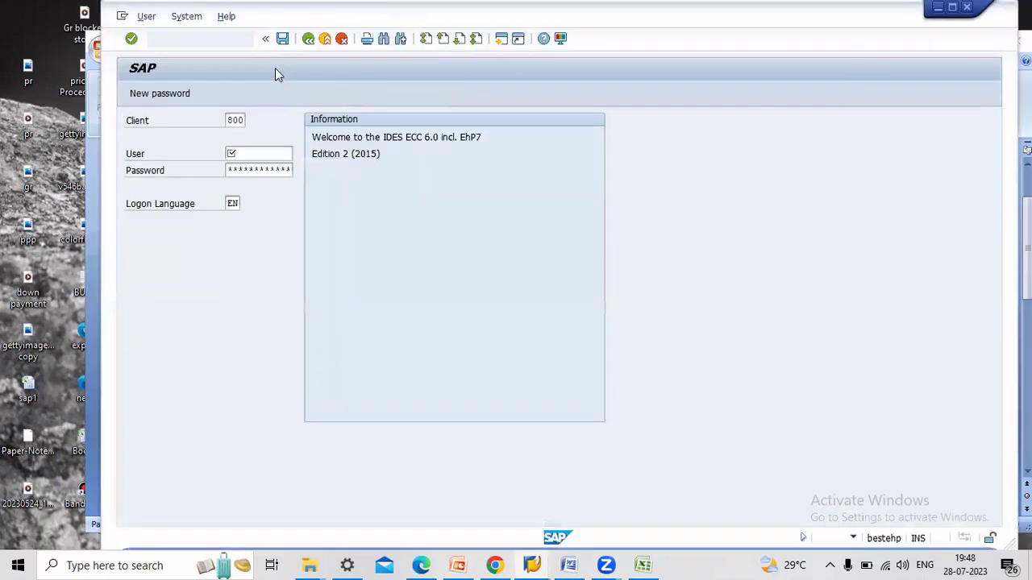
text(8)
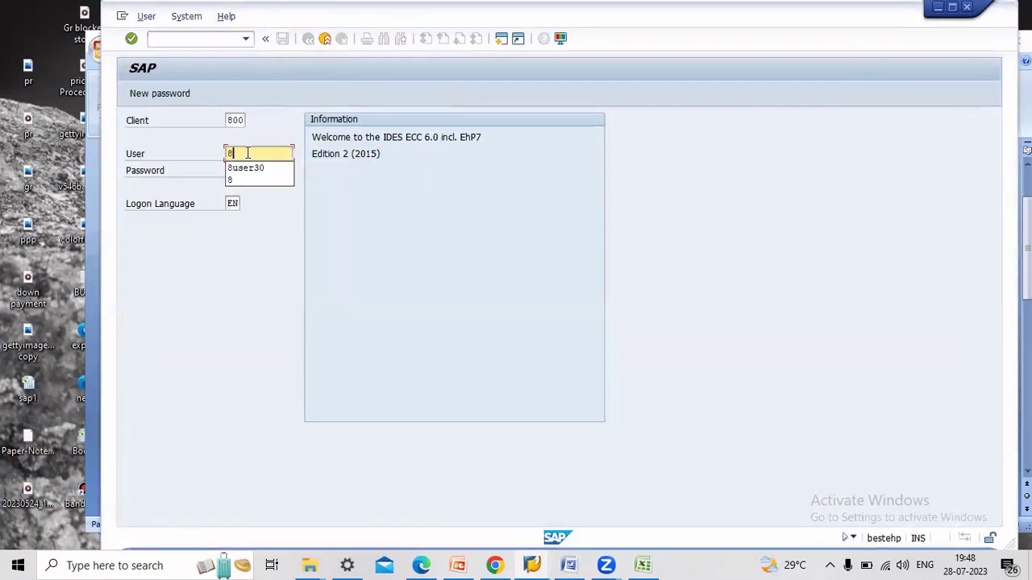
click(245, 167)
click(243, 171)
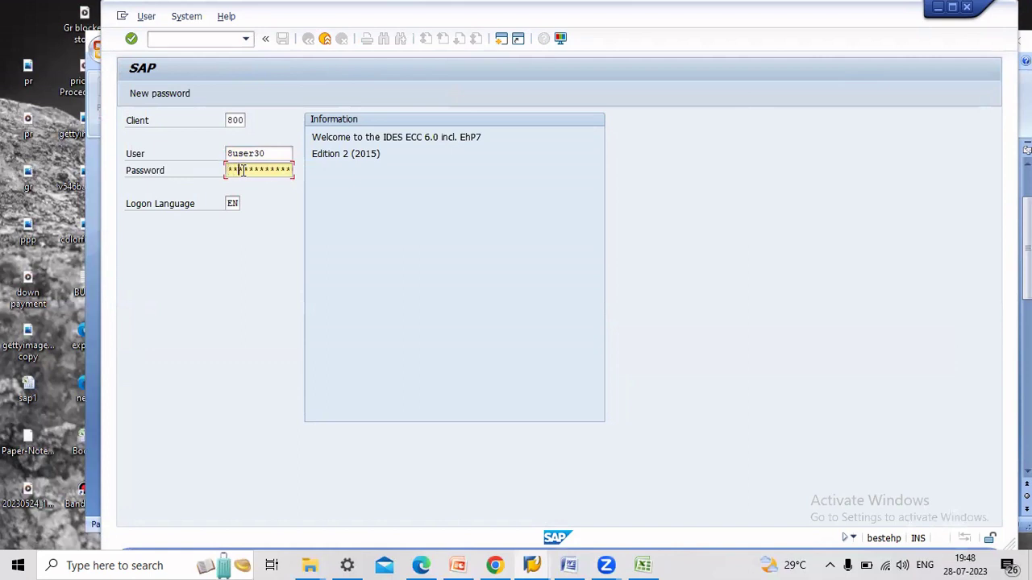
key(Return)
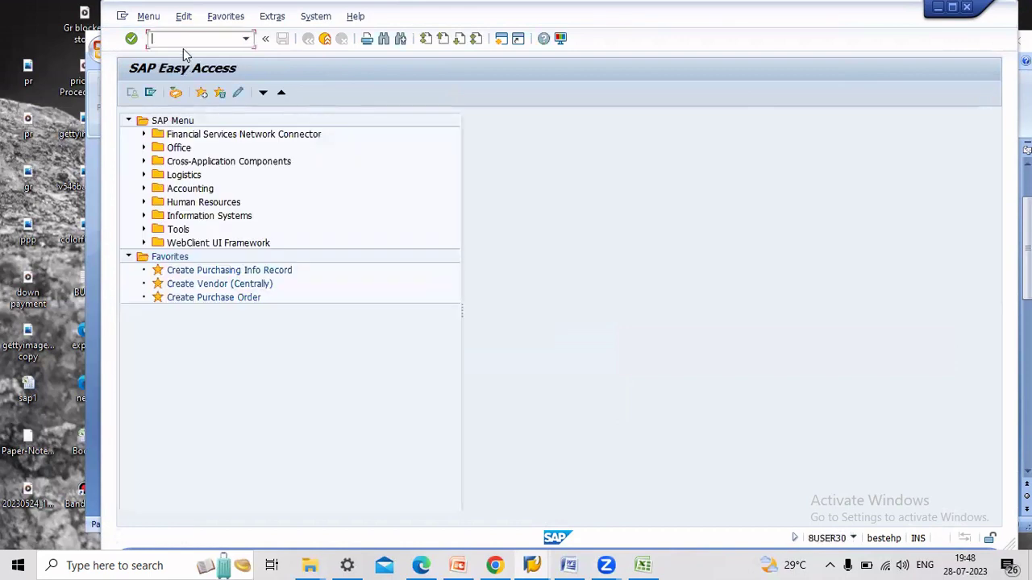
Try to load the component purchase order into a MIGO goods receipt, leave it, and open and exit transaction MB03
text(migo)
key(Return)
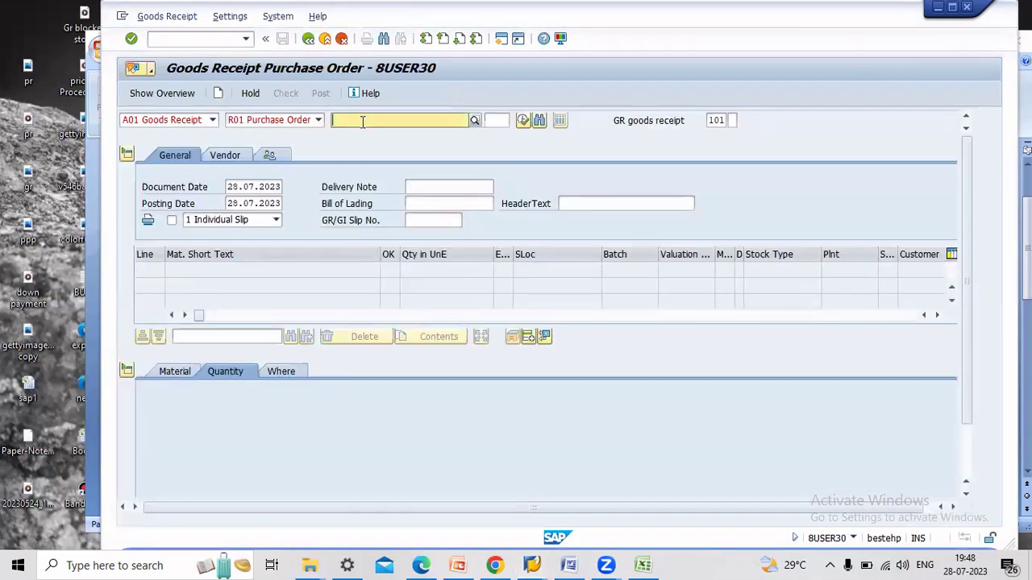
click(342, 120)
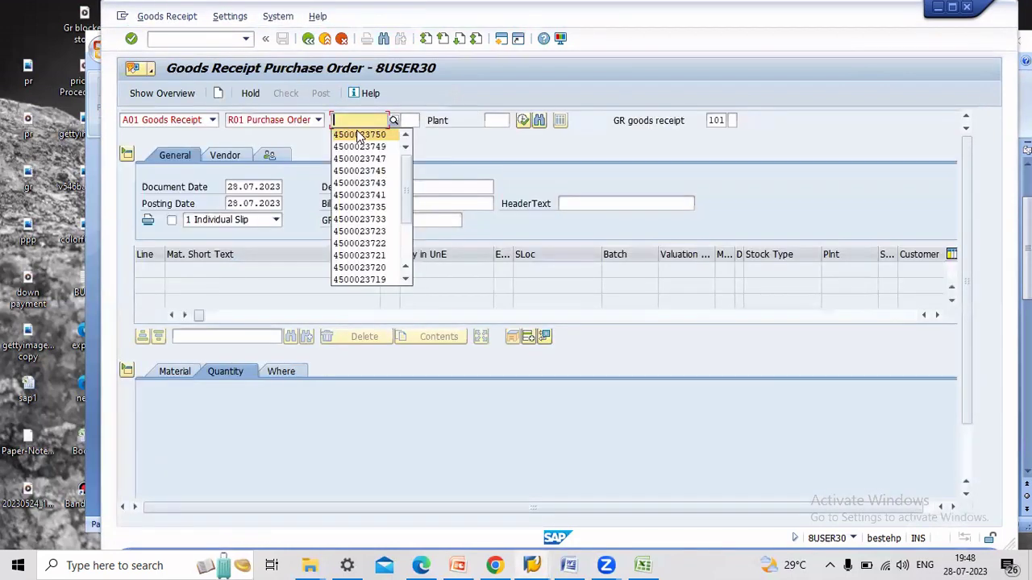
click(360, 134)
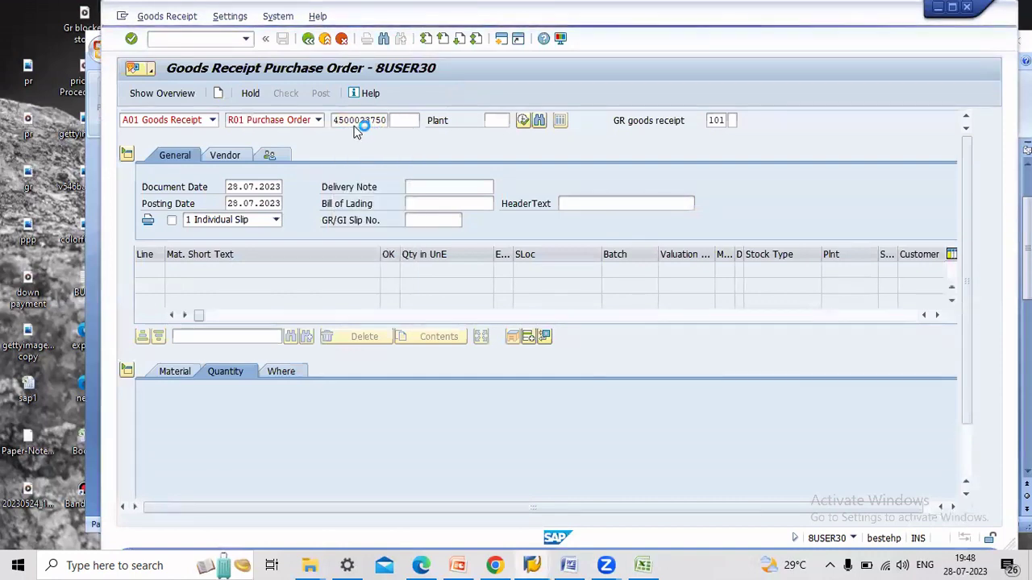
key(Return)
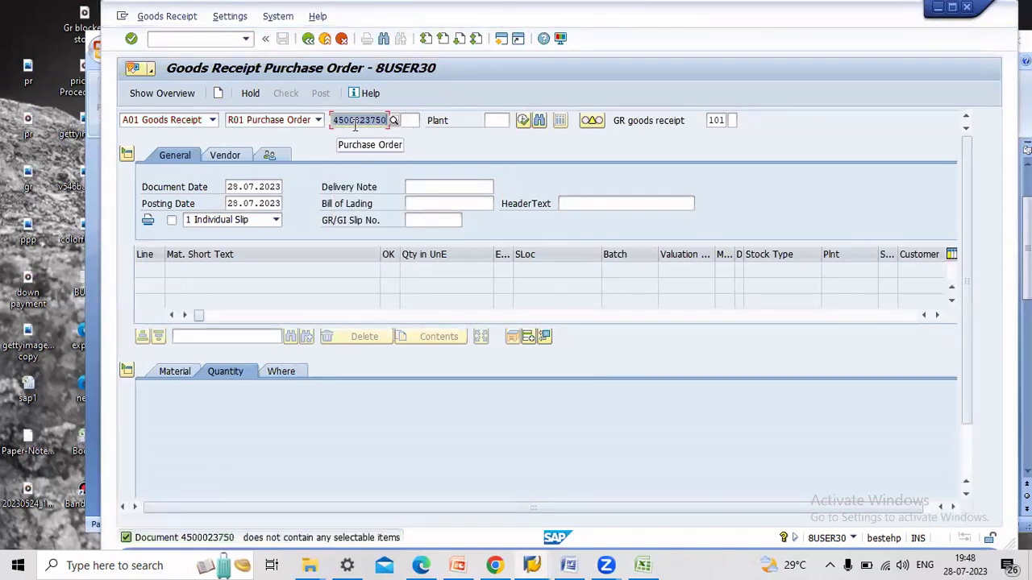
click(325, 39)
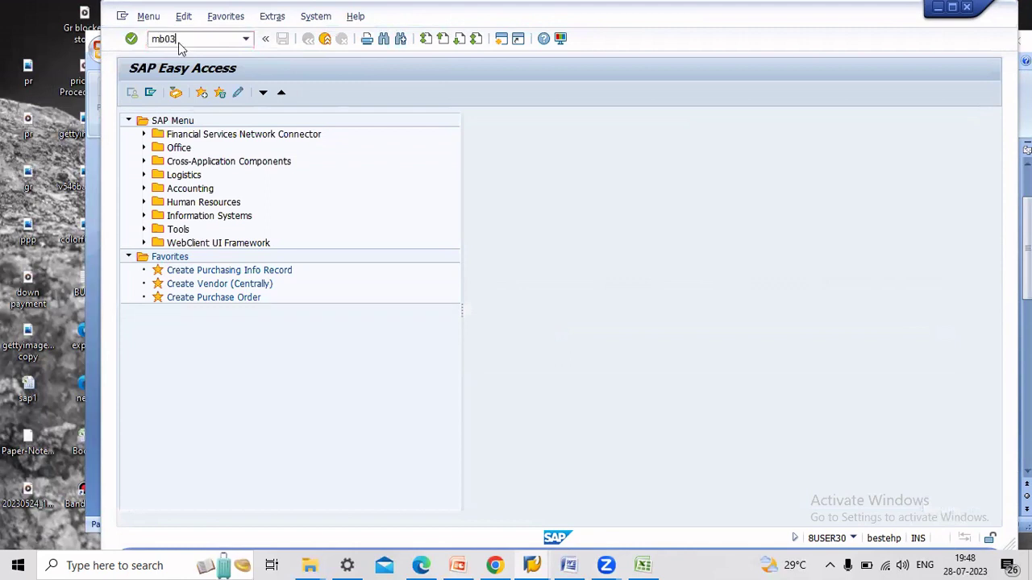
key(Return)
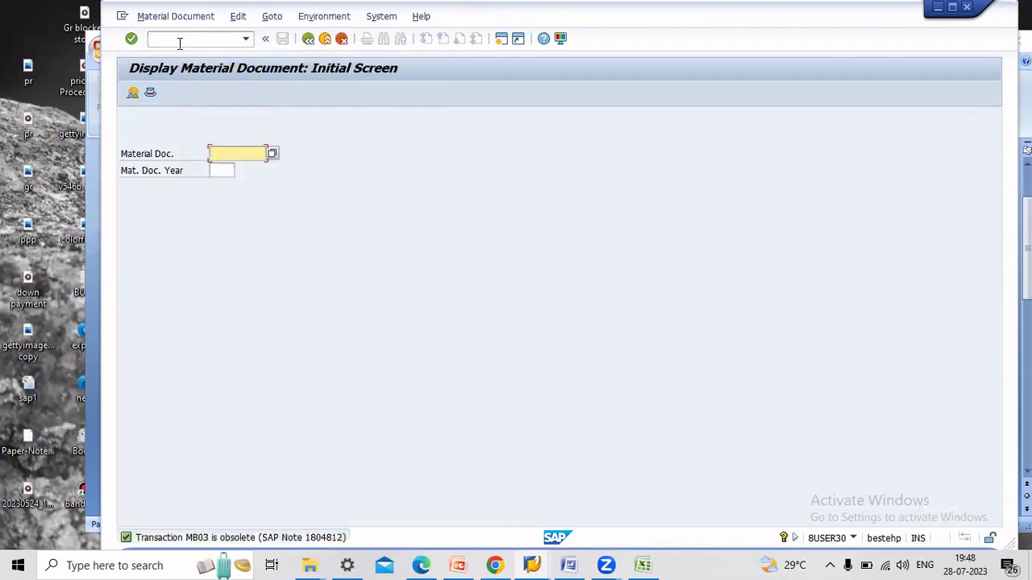
click(324, 39)
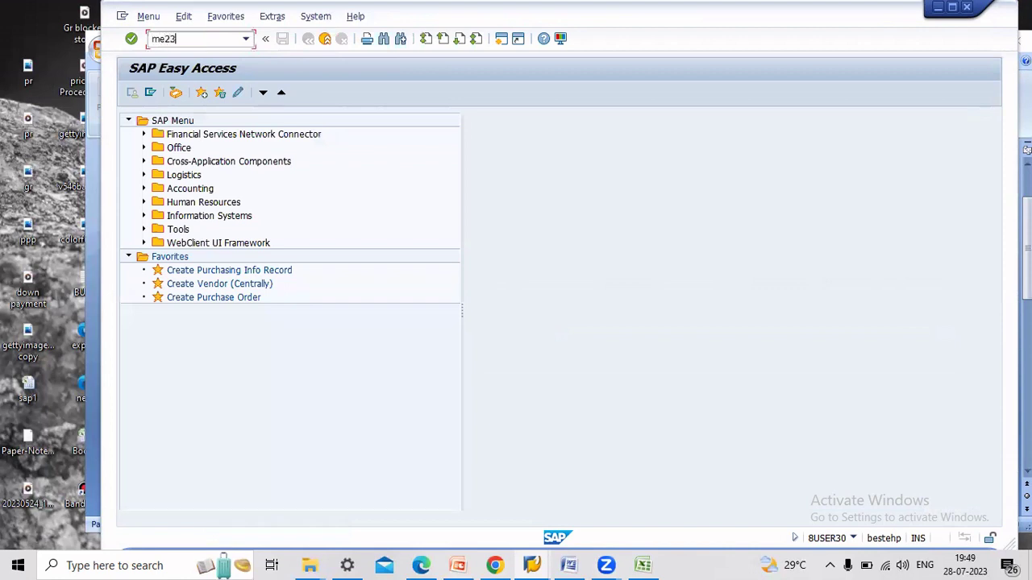
Display the component purchase order for mat2 and mat3 in ME23N by selecting it as the other document
click(201, 41)
text(me23n)
key(Return)
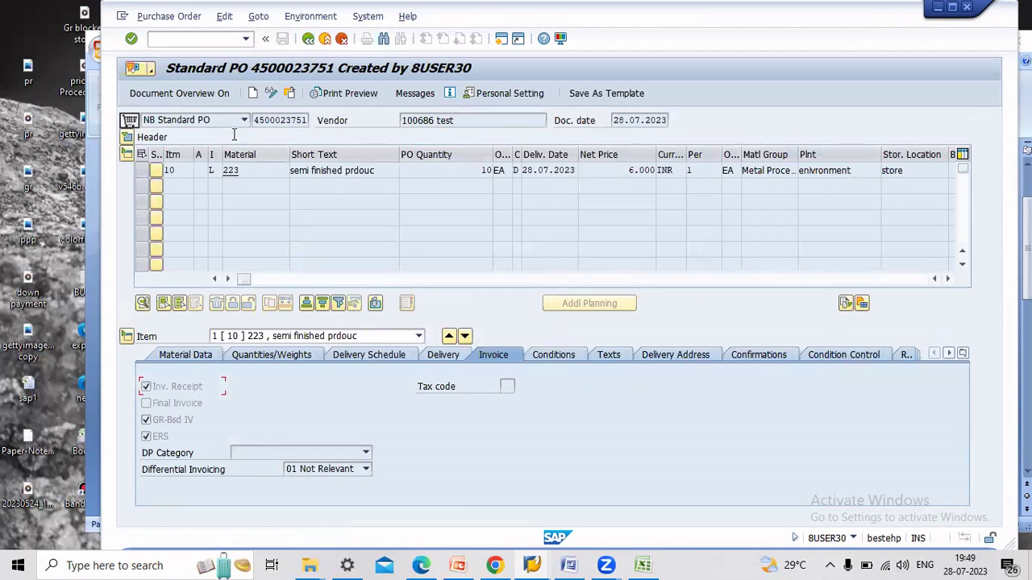
click(290, 95)
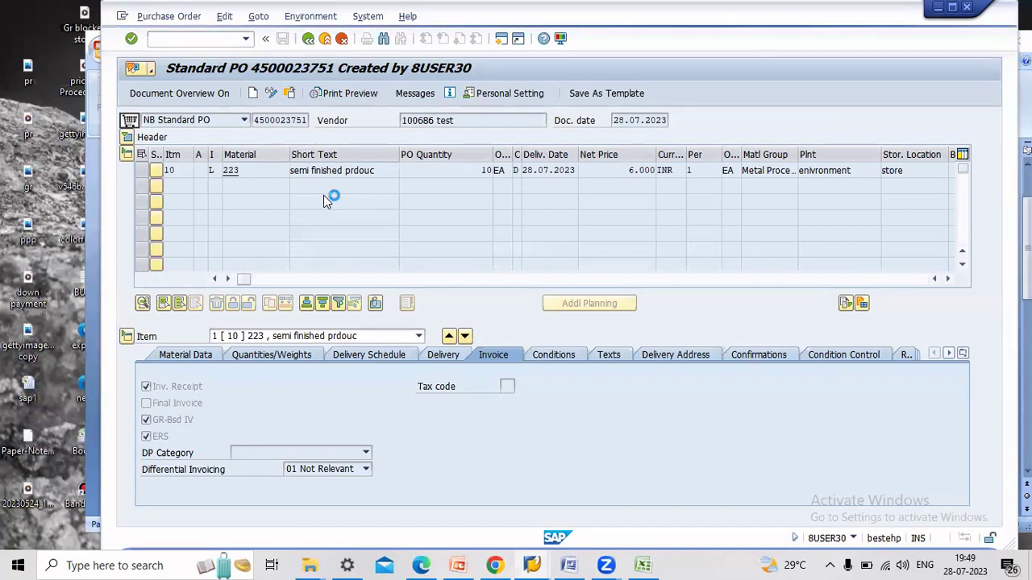
click(286, 161)
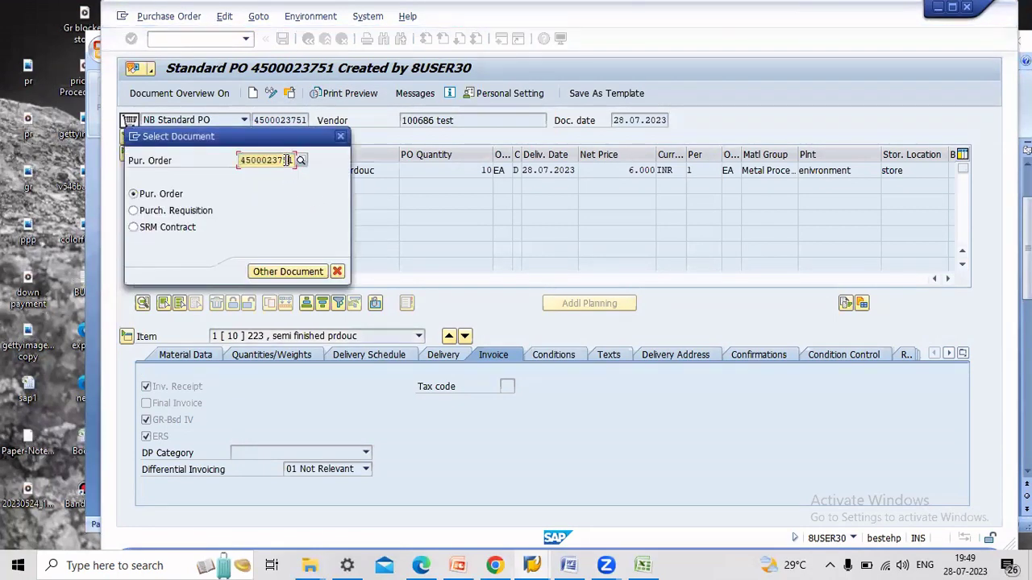
key(Return)
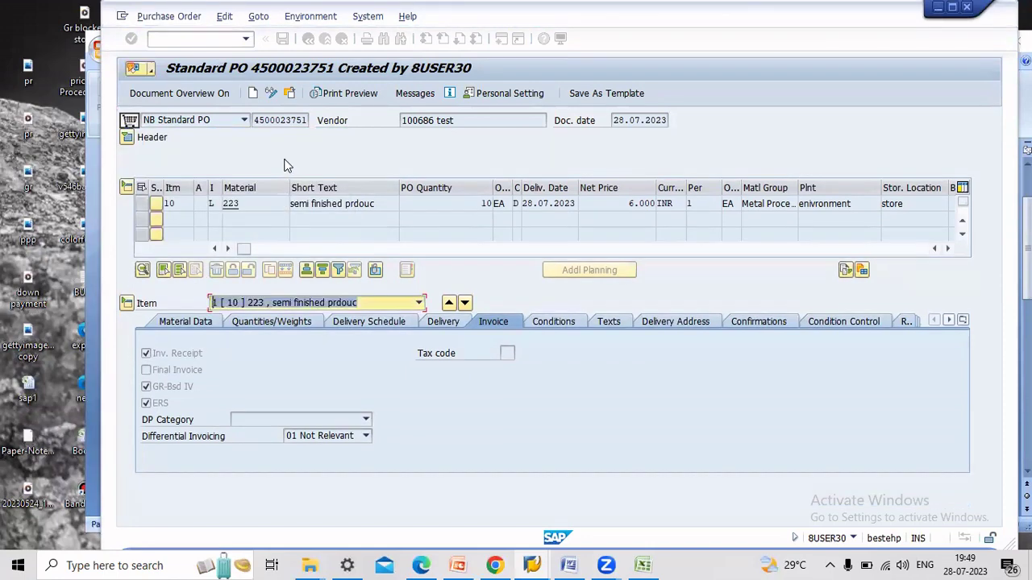
click(292, 96)
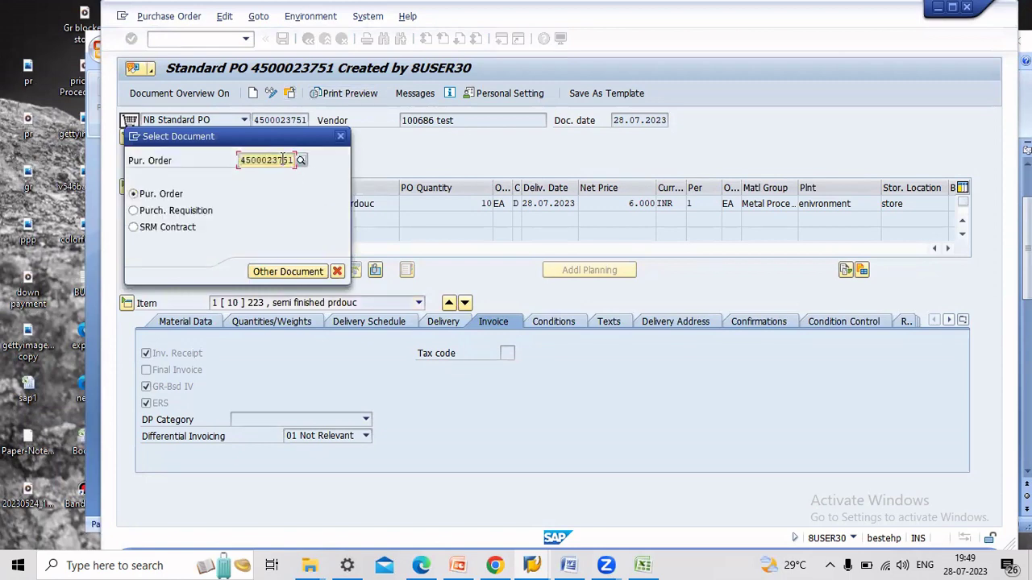
key(BackSpace)
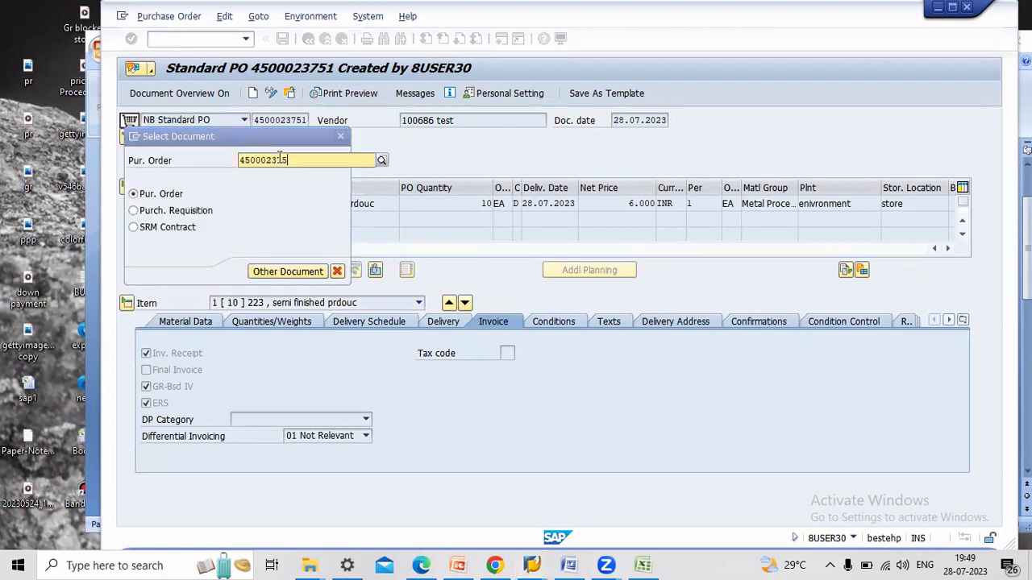
text(0)
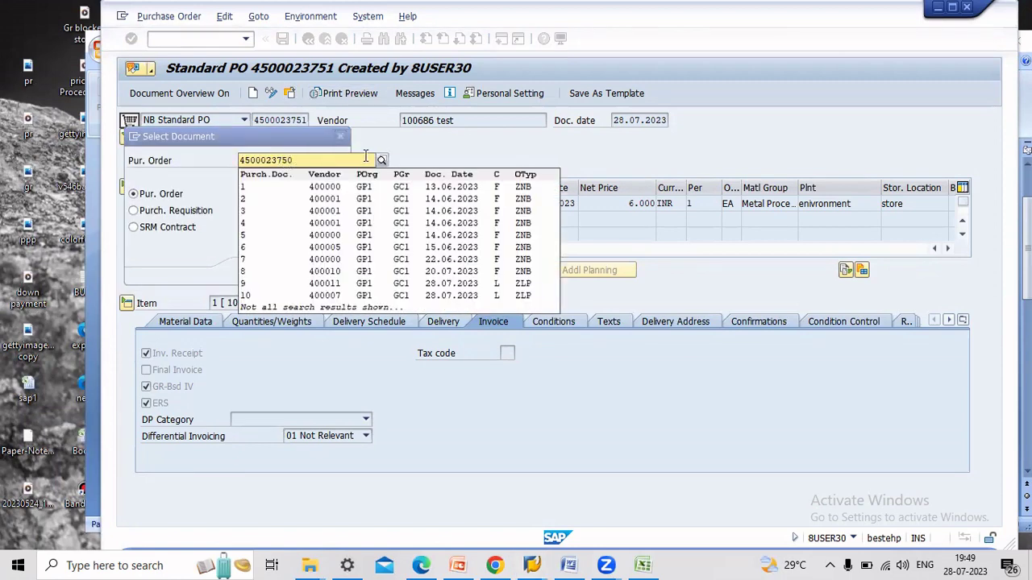
click(414, 145)
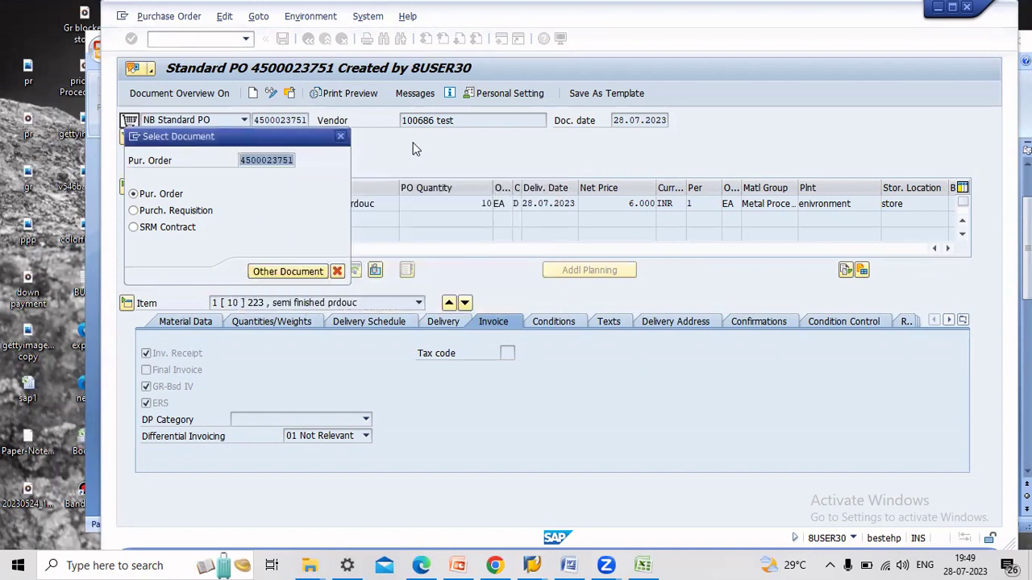
click(278, 272)
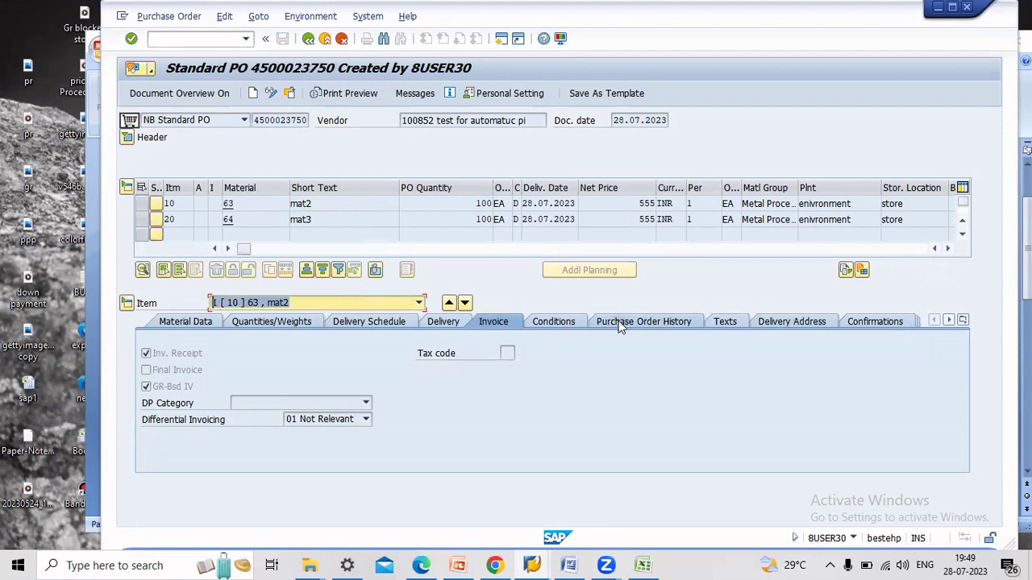
Open material document 151 from mat2's purchase order history and examine its FI accounting document
click(620, 322)
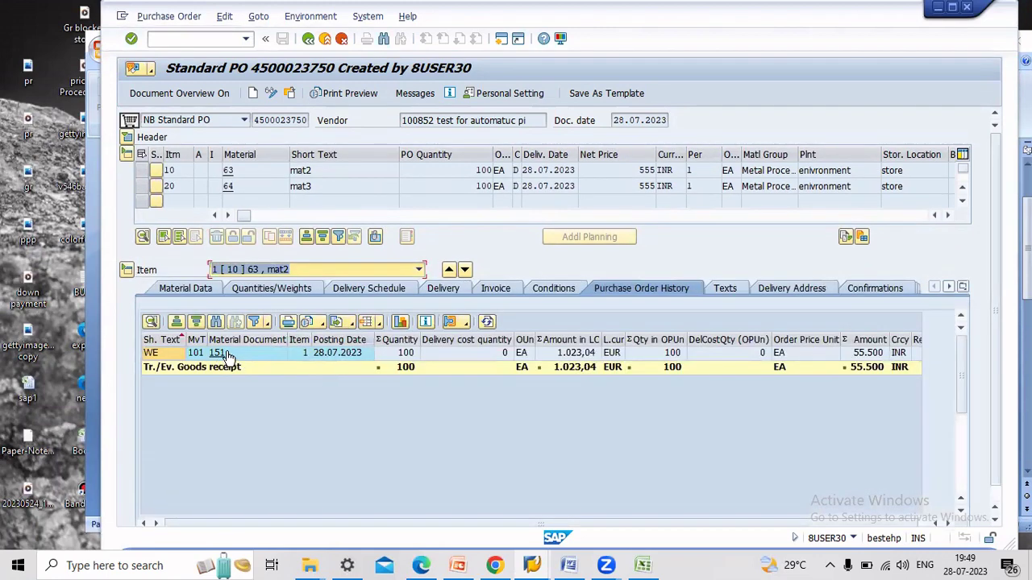
click(221, 354)
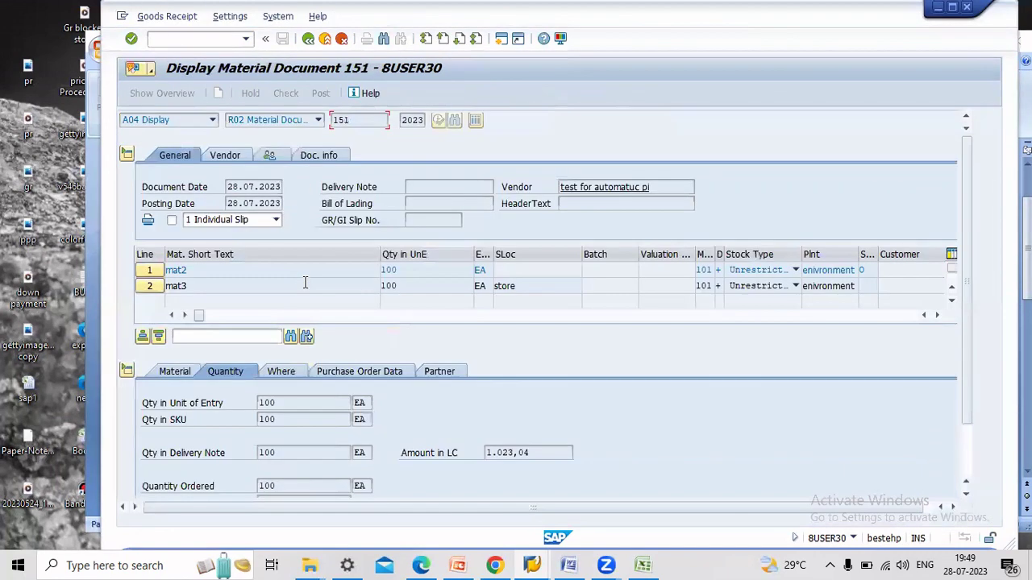
click(329, 159)
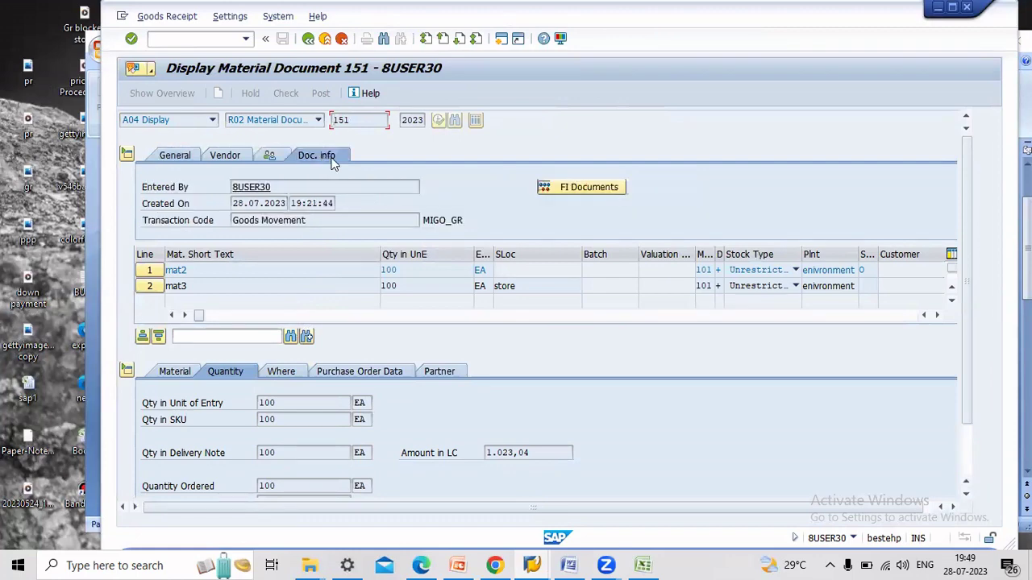
click(575, 193)
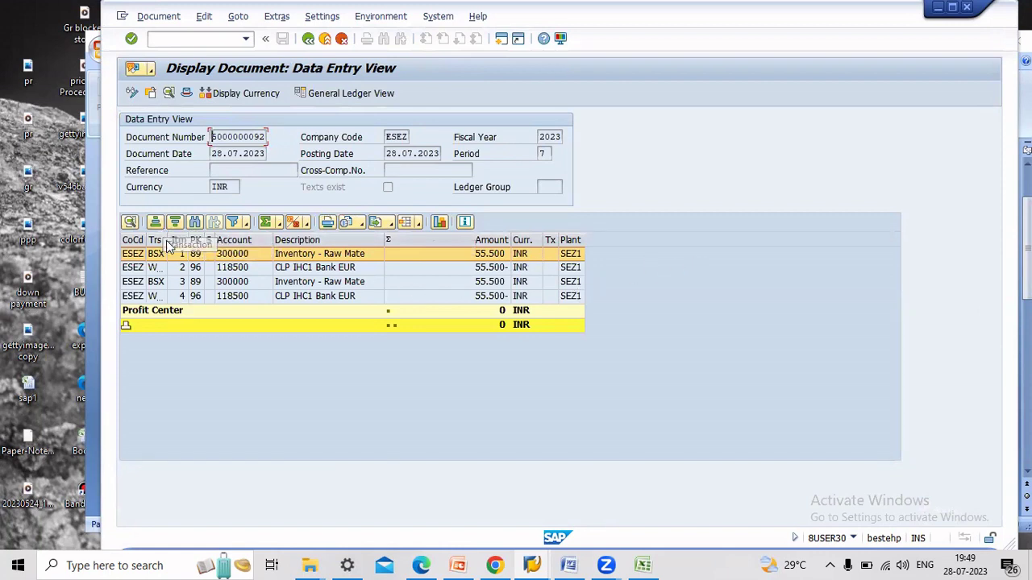
click(308, 39)
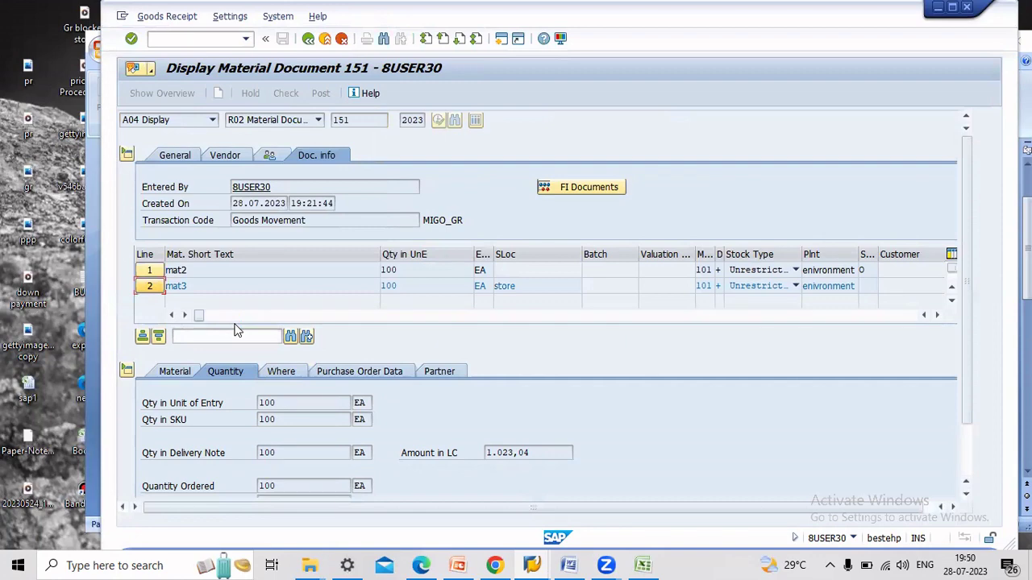
Check the material and quantity details of line 2, mat3, in material document 151 and exit to SAP Easy Access
click(184, 369)
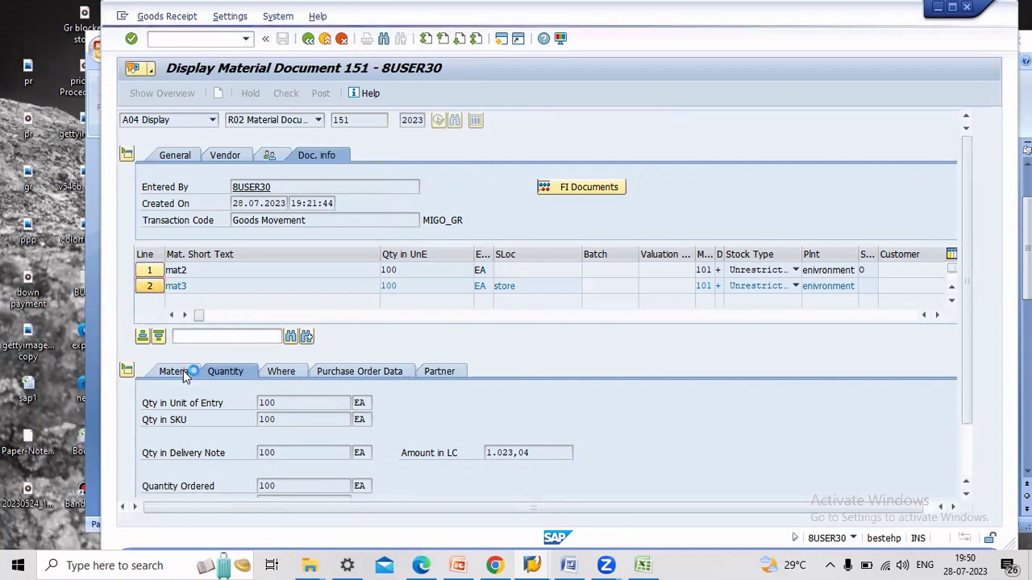
click(183, 373)
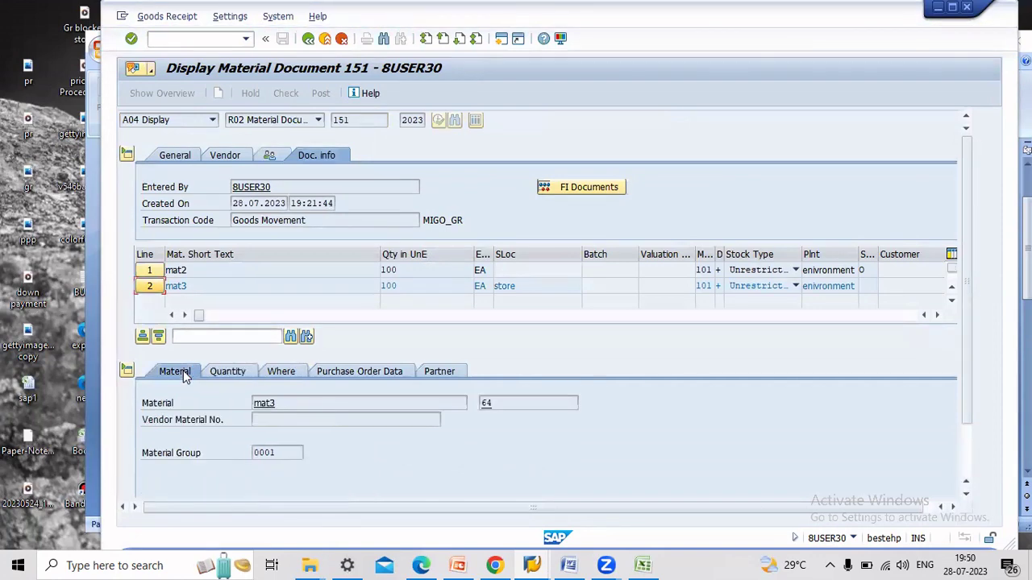
click(236, 373)
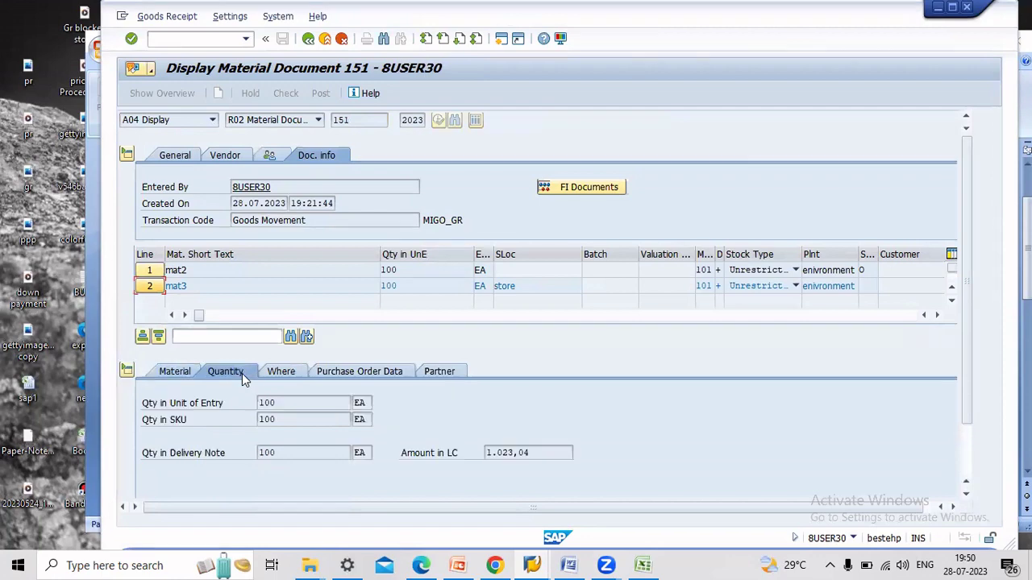
click(177, 374)
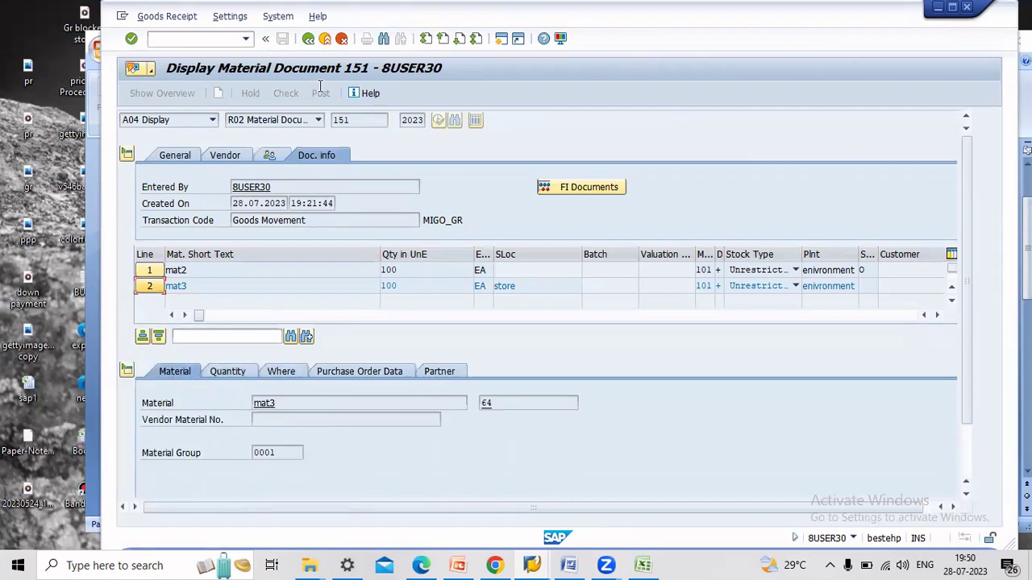
click(324, 40)
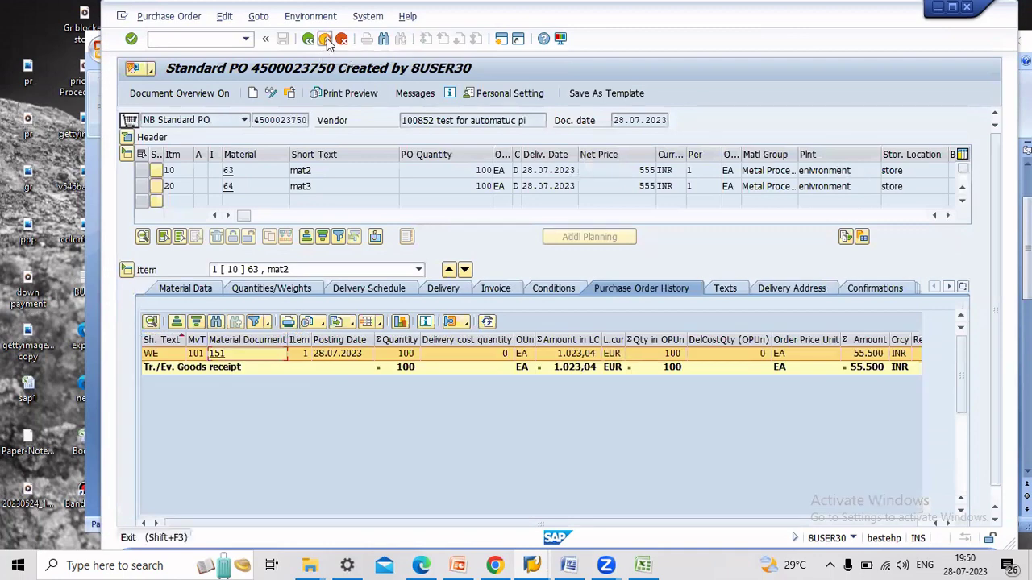
click(325, 40)
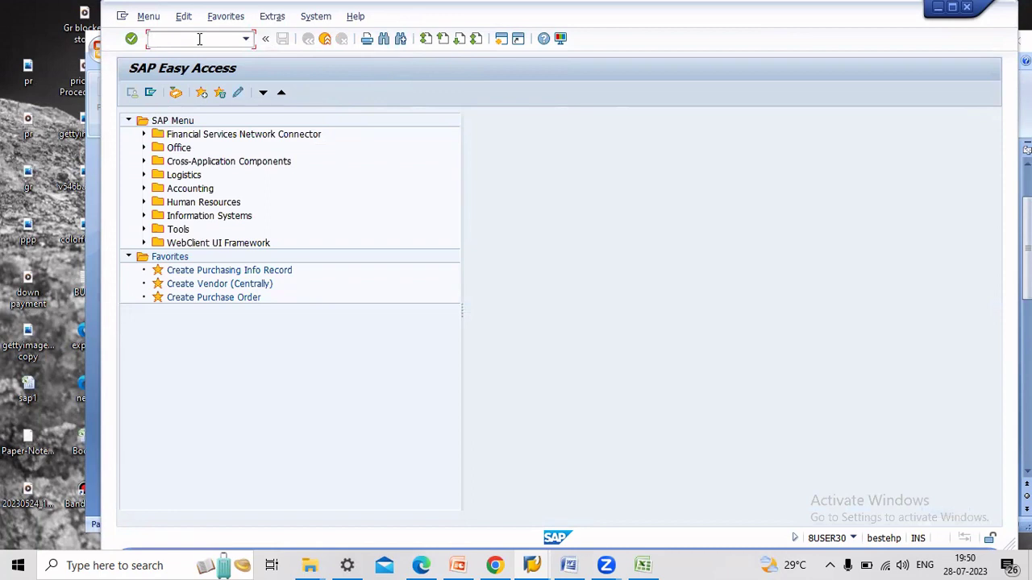
Run transaction ME2O to open the SC Stock Monitoring for Vendor selection screen
key(Return)
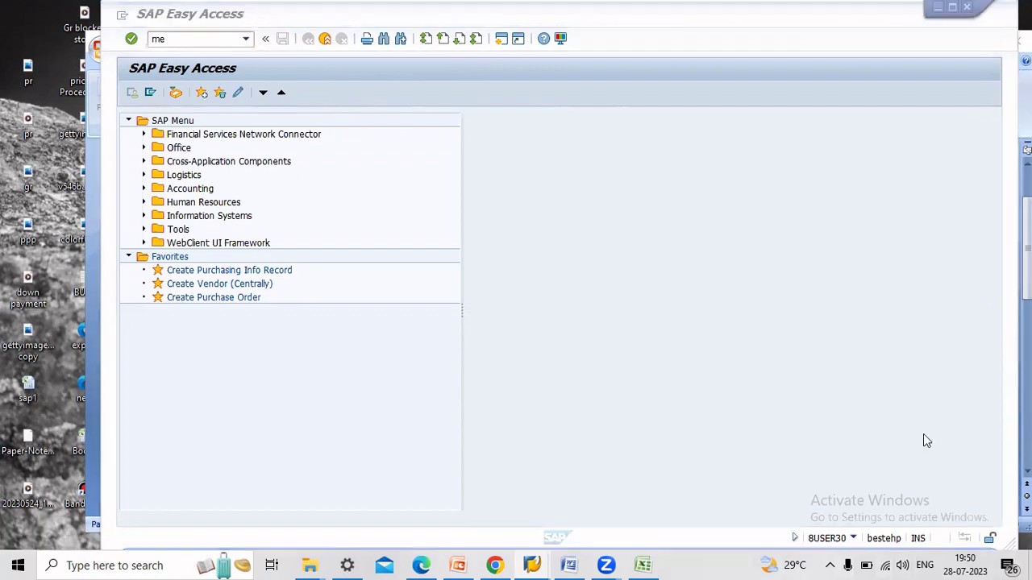
key(Return)
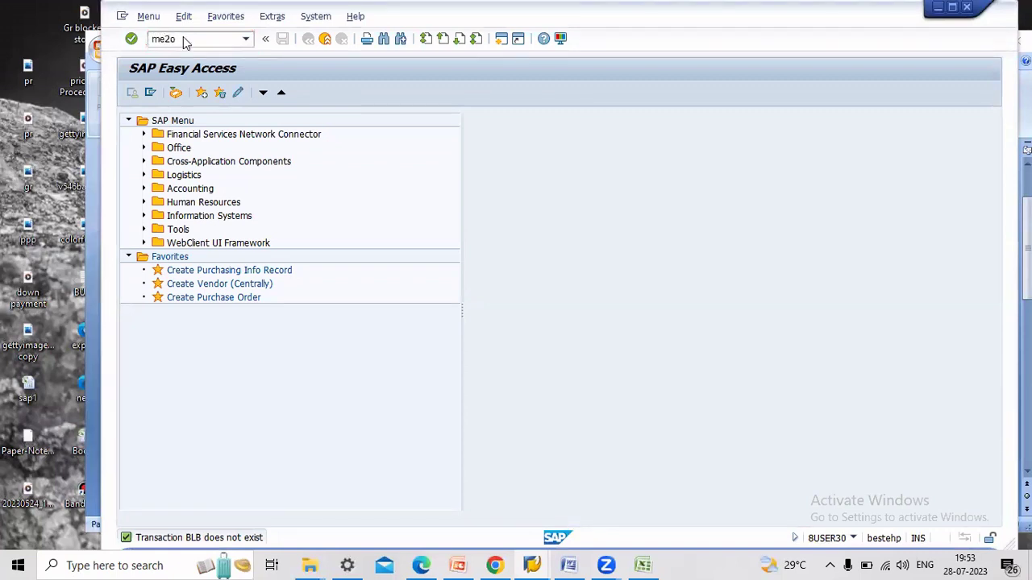
key(Return)
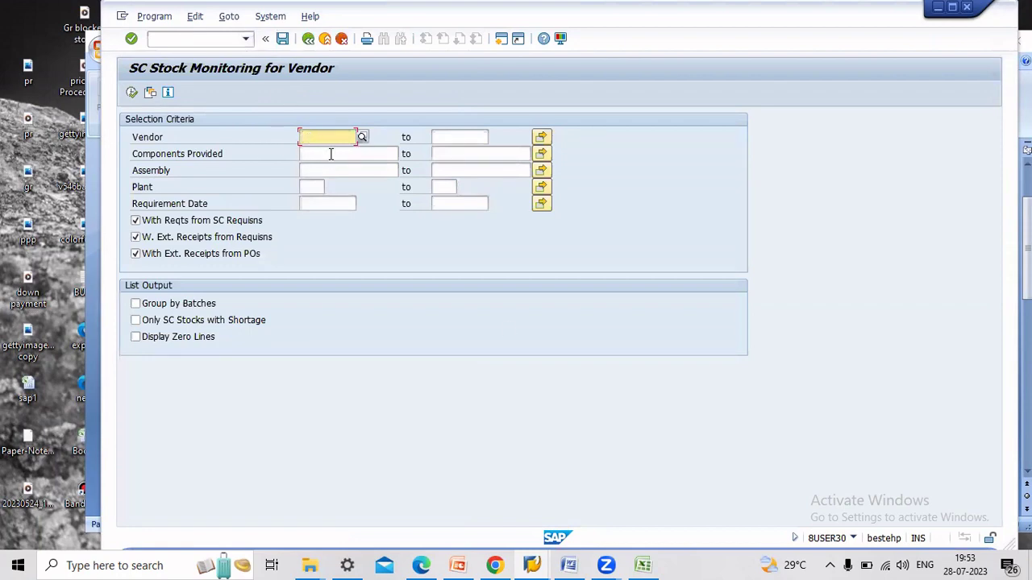
Look up the subcontractor's vendor number in cell B13 of the sap1 workbook and run the SAP stock monitoring list for that vendor
click(569, 565)
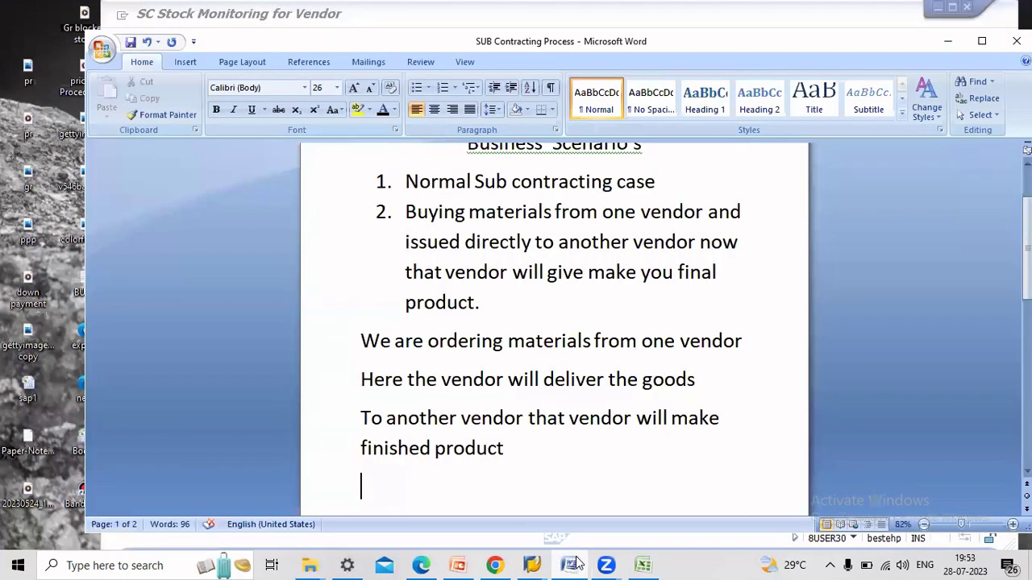
click(643, 565)
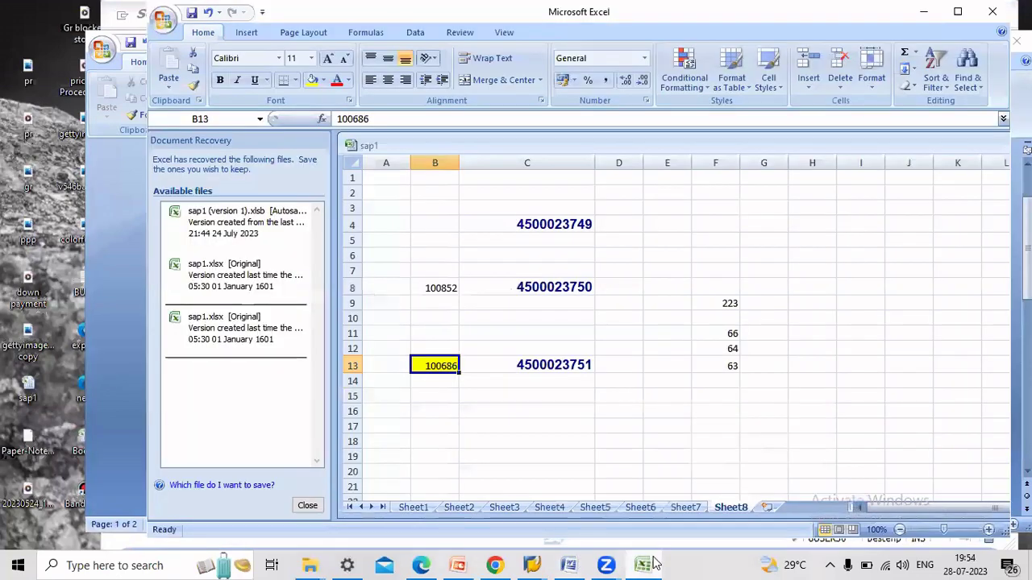
click(653, 564)
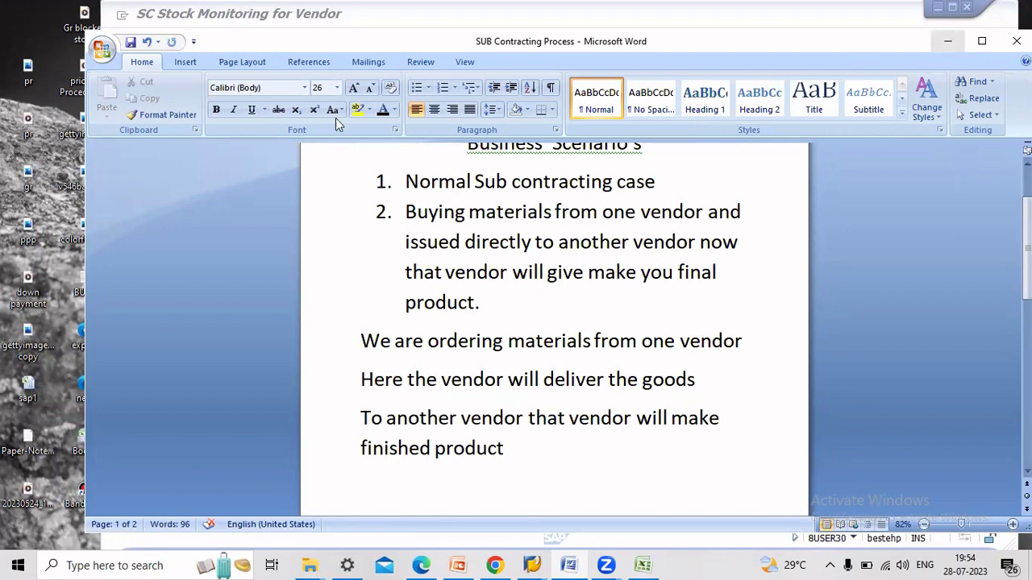
key(alt+Tab)
text(10)
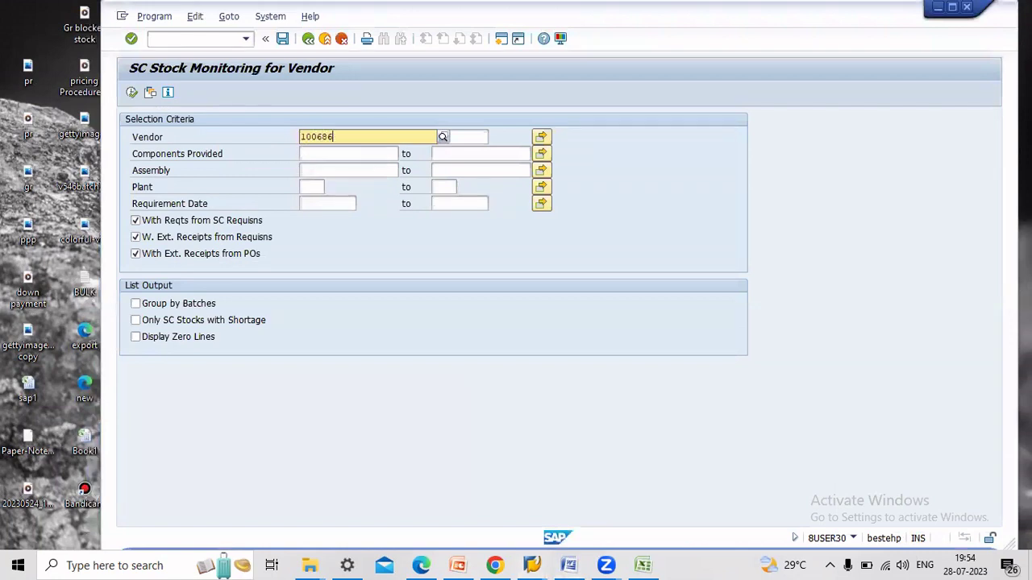
click(131, 92)
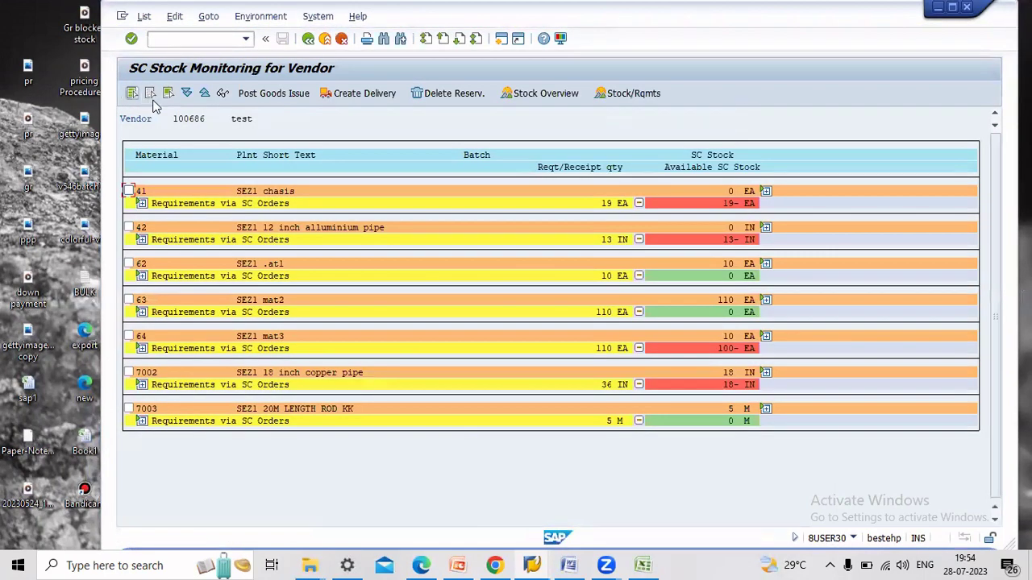
Post a goods issue to the subcontractor for materials 63 (mat2) and 64 (mat3) from storage location S1
click(129, 301)
click(128, 337)
click(268, 94)
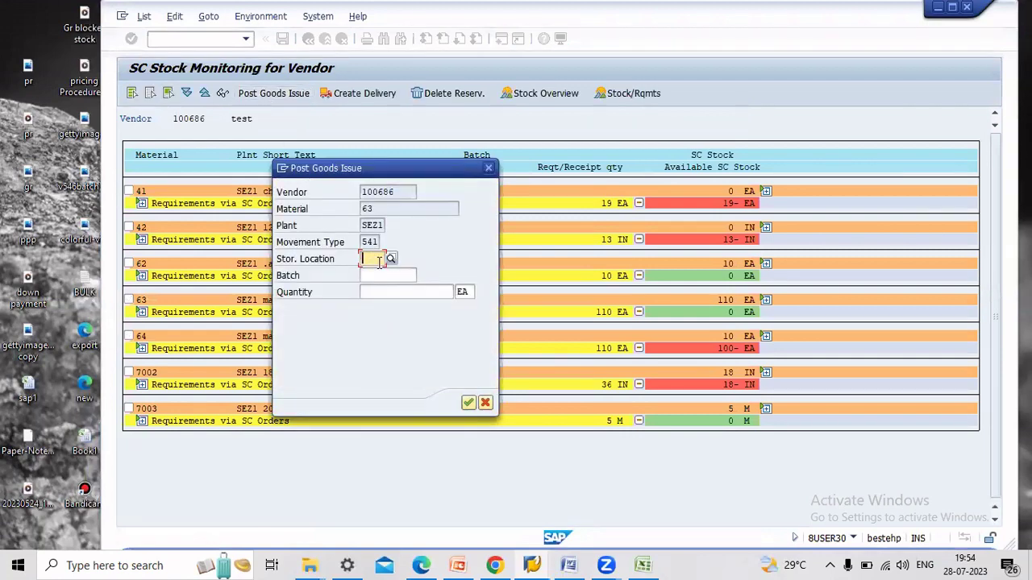
text(s1)
key(Return)
click(468, 402)
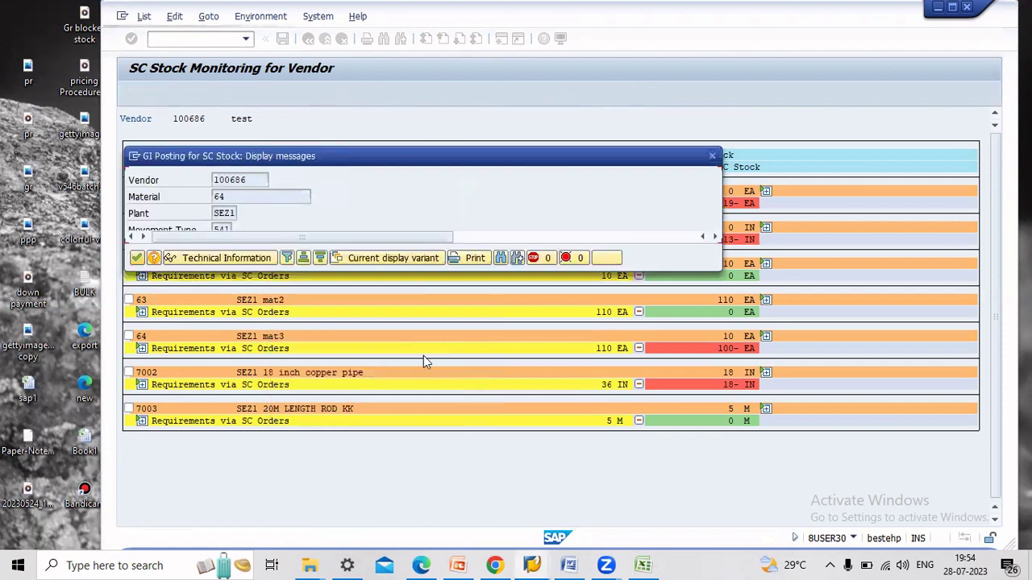
click(137, 258)
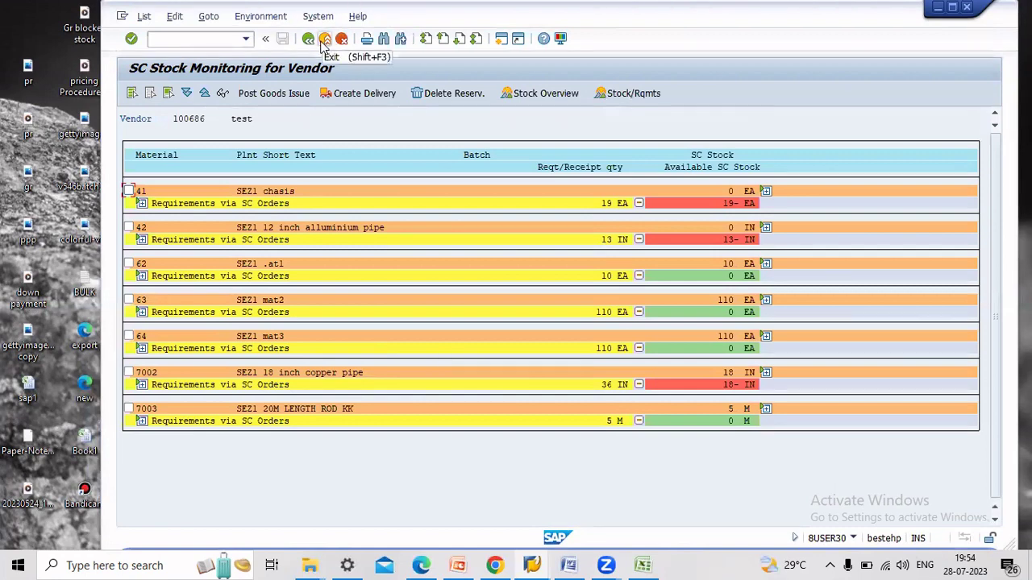
Try to post the goods issue for mat2 and mat3 a second time from storage location S1, leaving the quantity empty
click(129, 300)
click(129, 336)
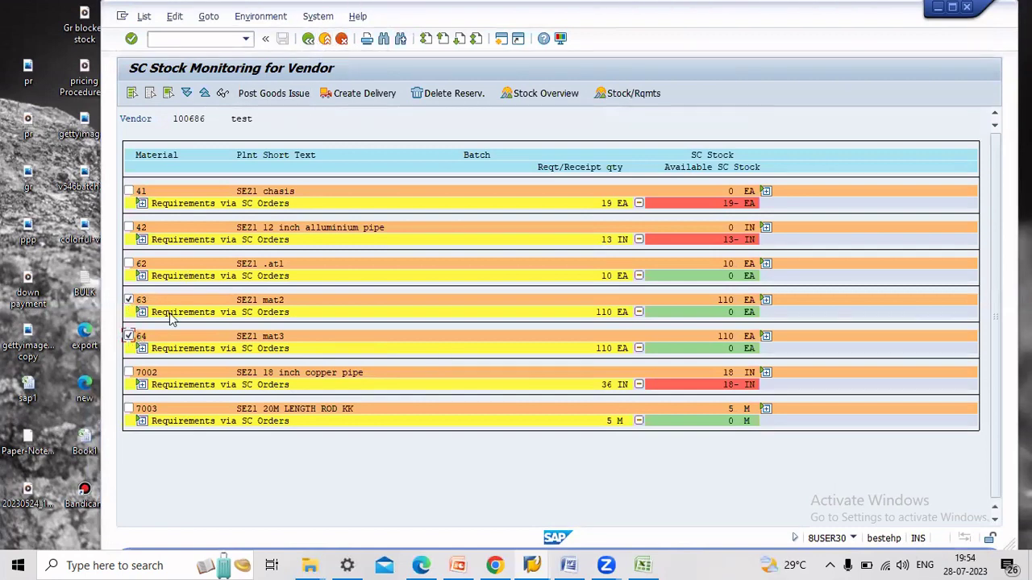
click(255, 94)
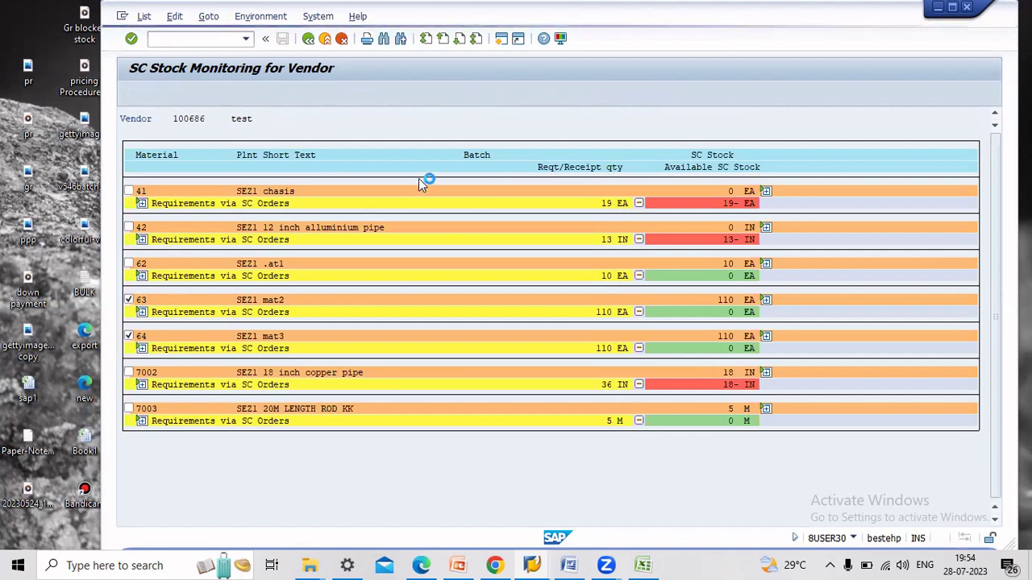
click(468, 402)
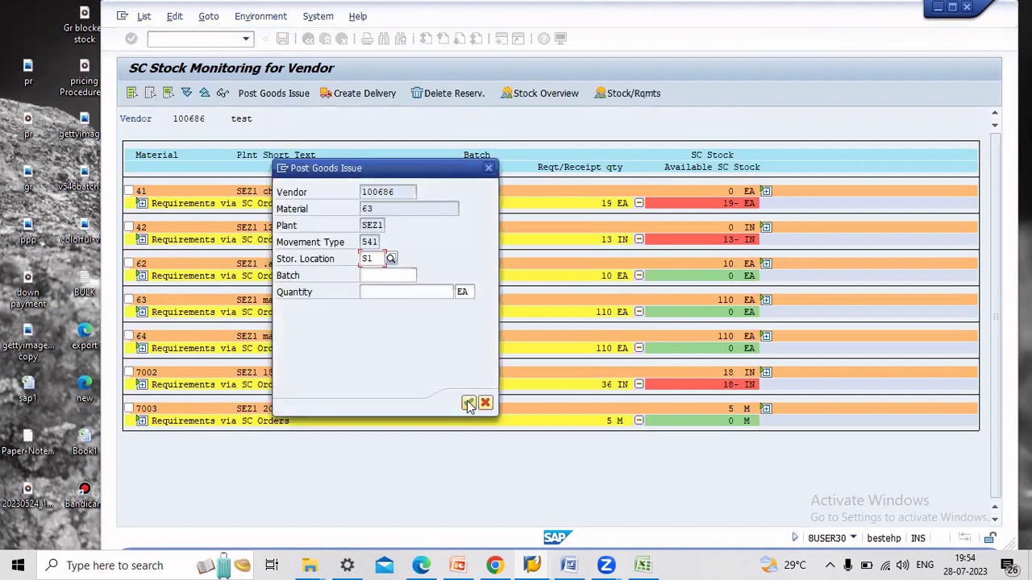
click(468, 402)
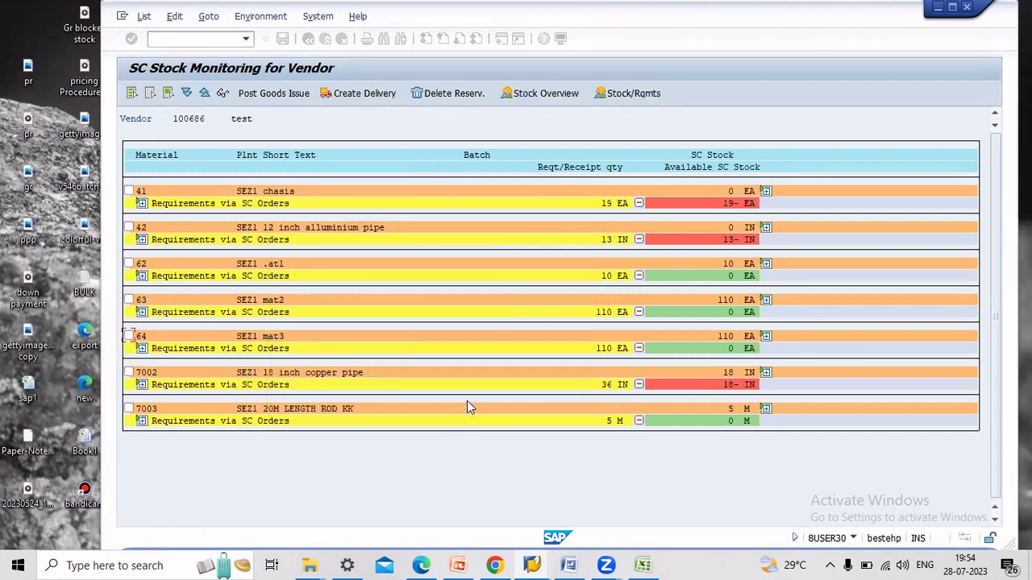
Exit stock monitoring, run transaction MBLB for the same subcontractor, check the unrestricted stock of material 64, and return to SAP Easy Access
click(325, 39)
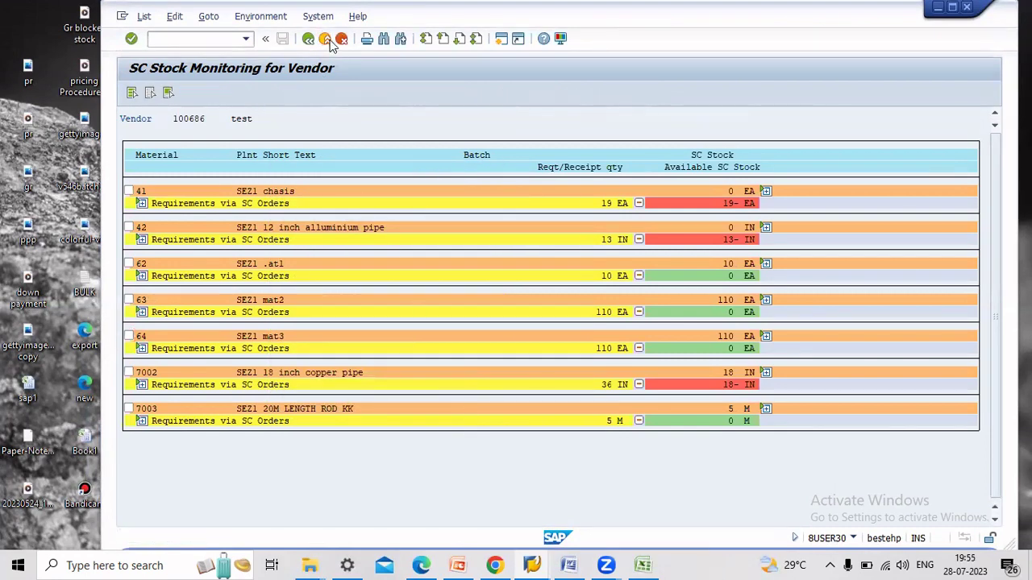
click(326, 39)
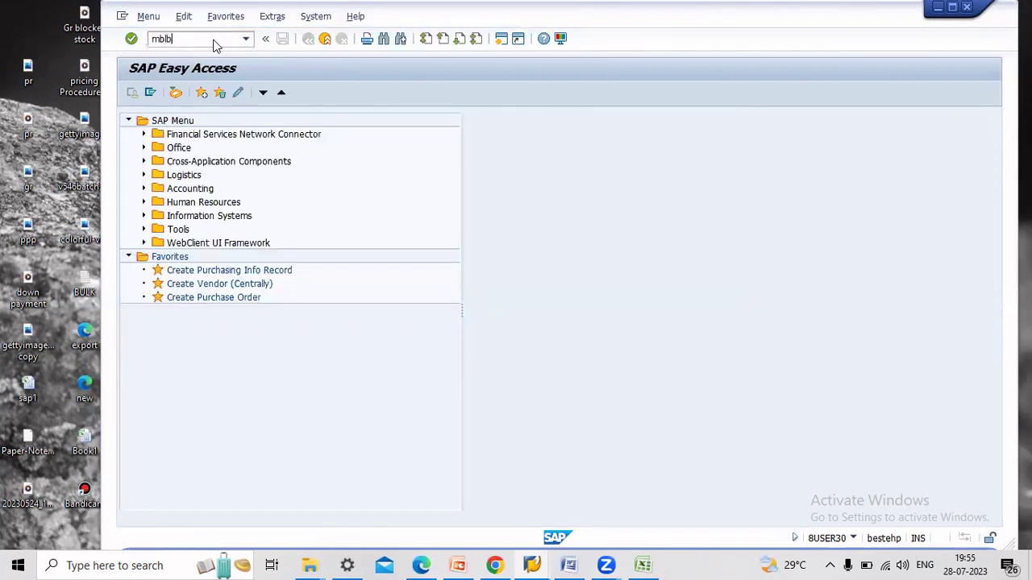
key(Return)
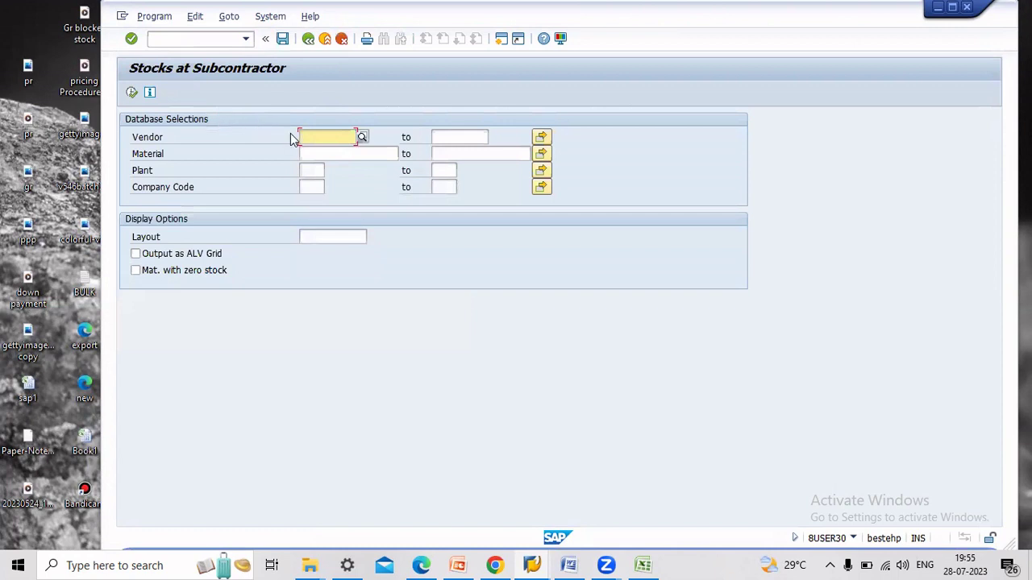
click(300, 137)
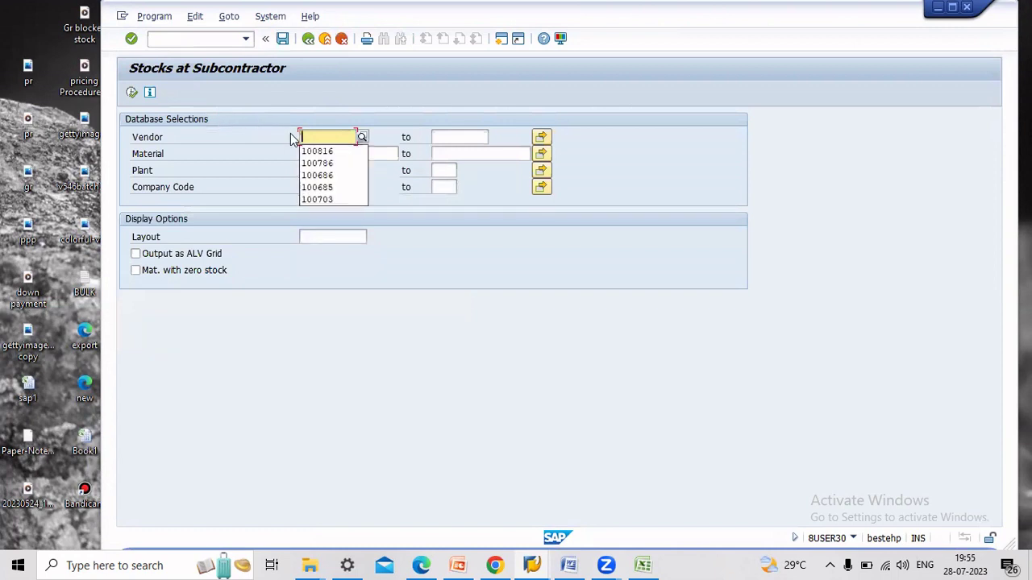
click(338, 176)
click(132, 91)
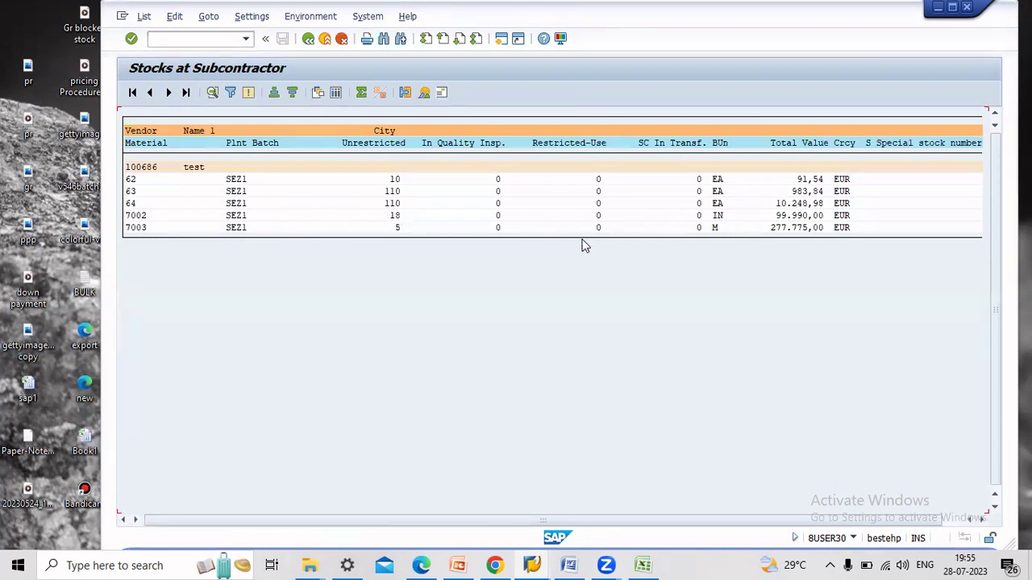
click(391, 203)
click(323, 39)
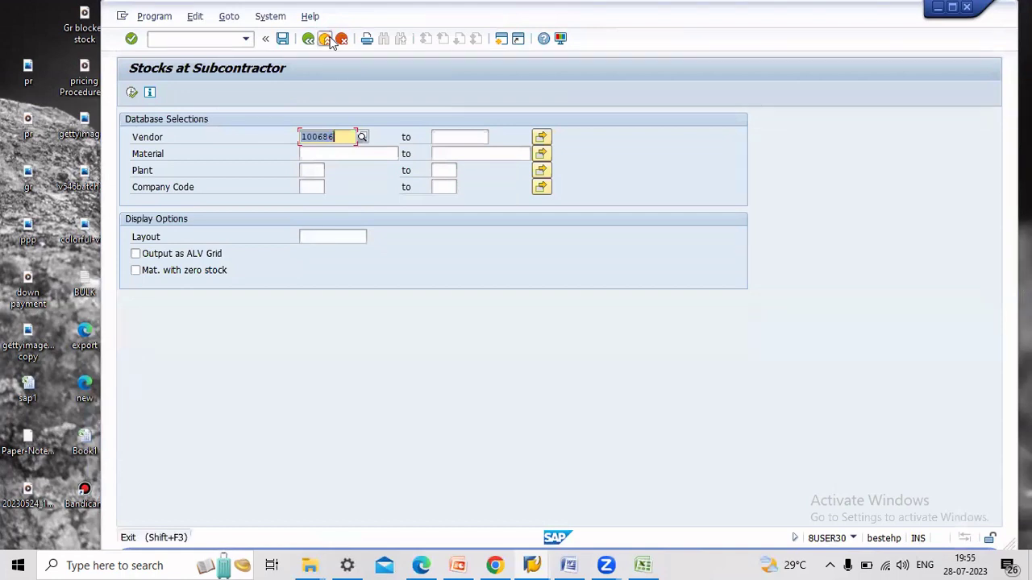
click(326, 38)
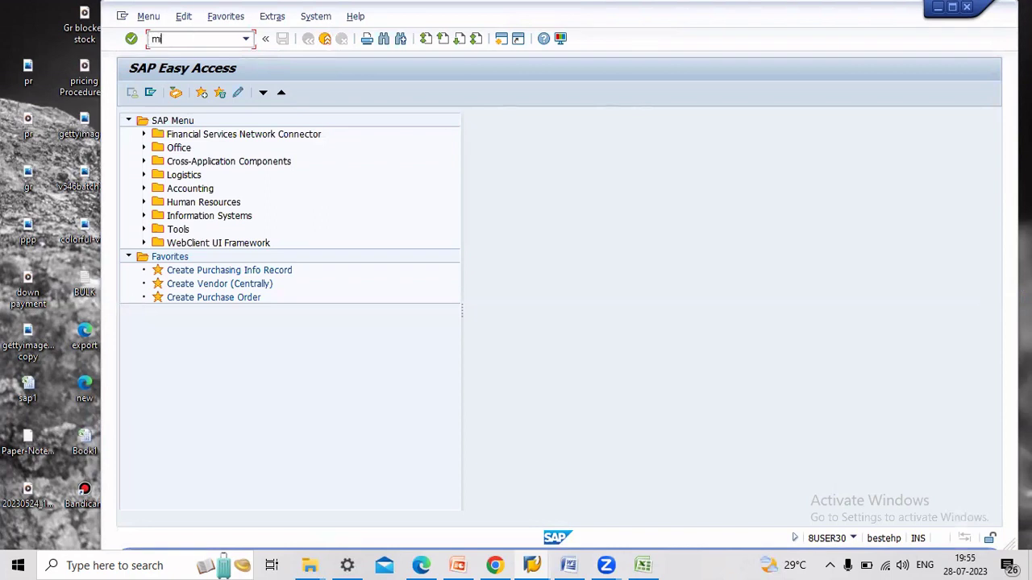
Start the Goods Movement transaction and select the subcontracting purchase order number in cell C13 of the sap1 workbook in Excel
key(Return)
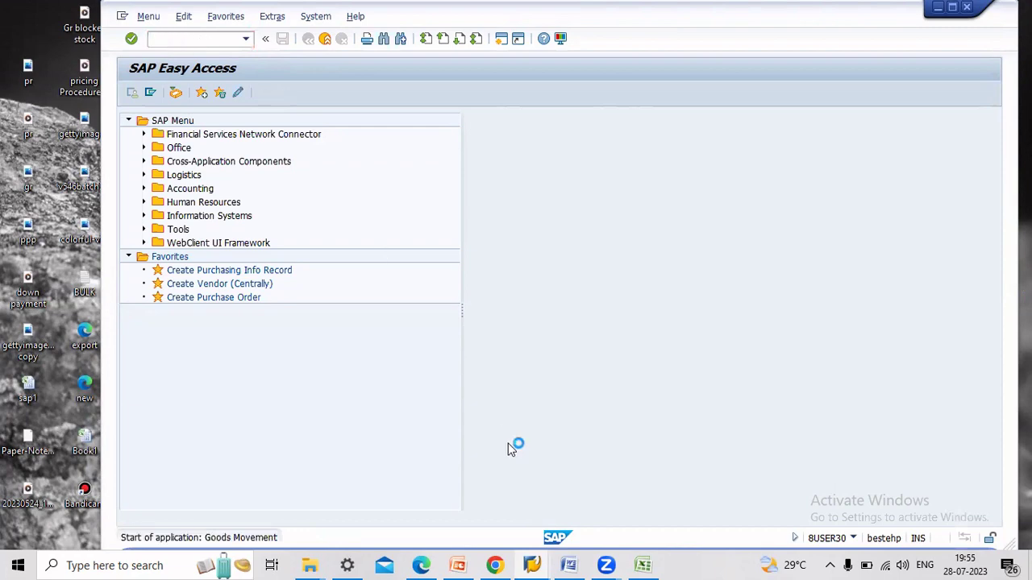
click(571, 564)
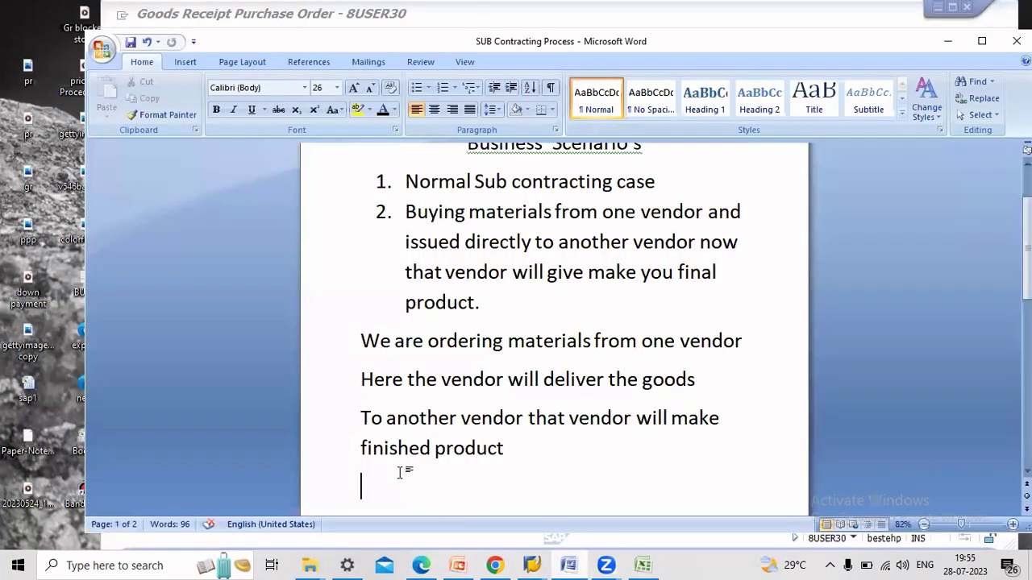
click(654, 565)
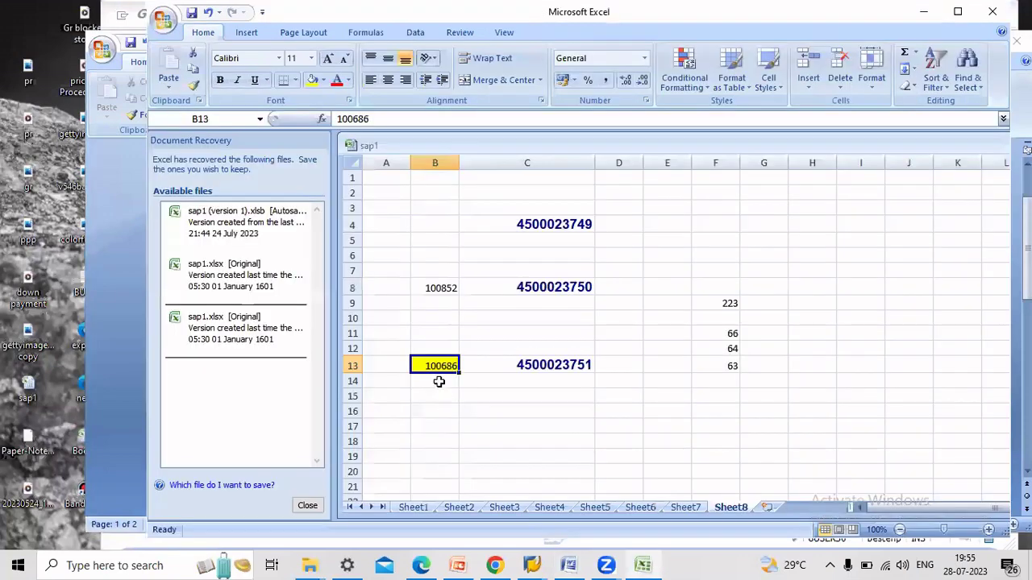
click(562, 364)
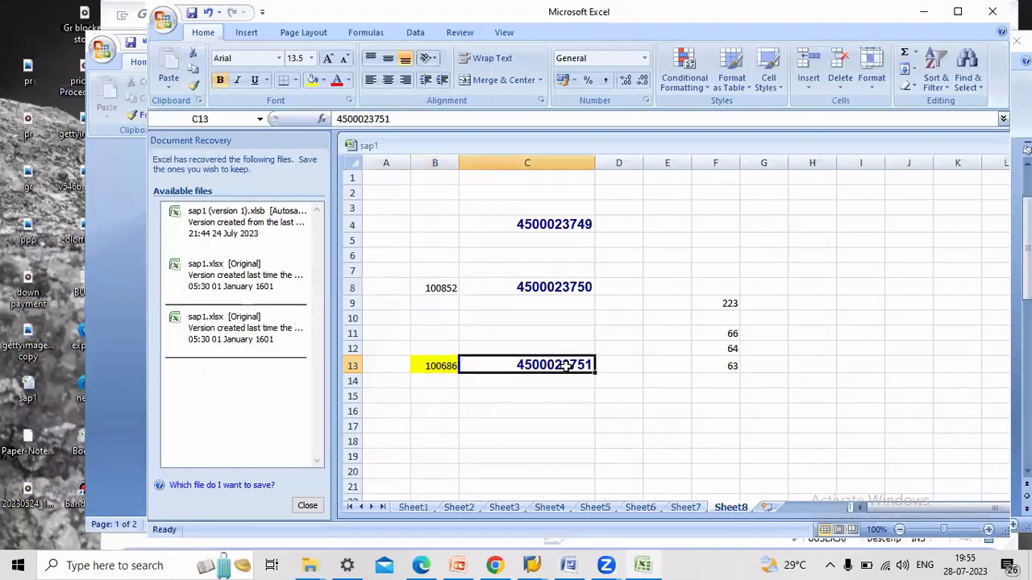
Copy the purchase order number from cell C13 and load that order into the SAP Goods Receipt Purchase Order transaction
key(ctrl+c)
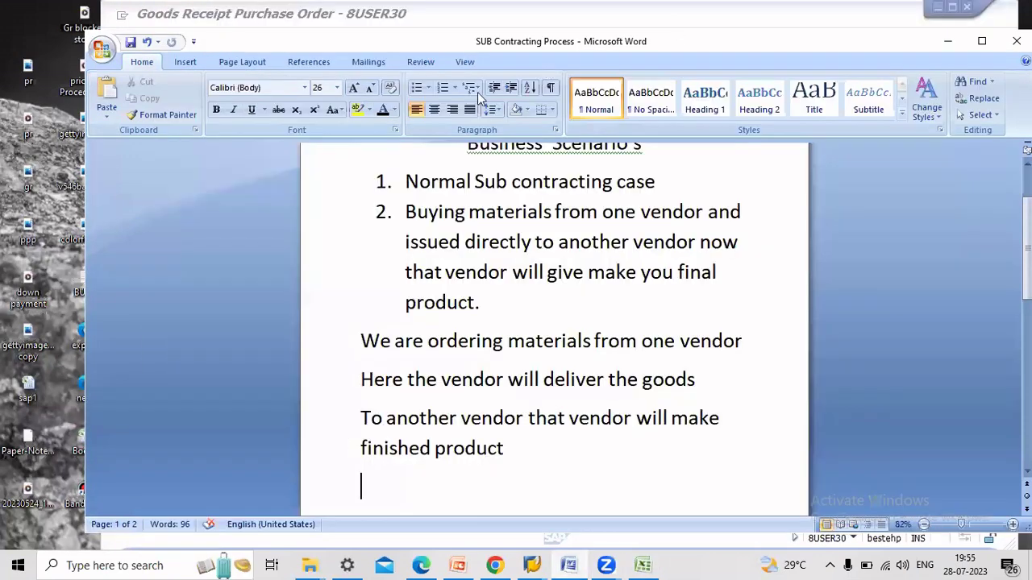
click(923, 11)
click(534, 566)
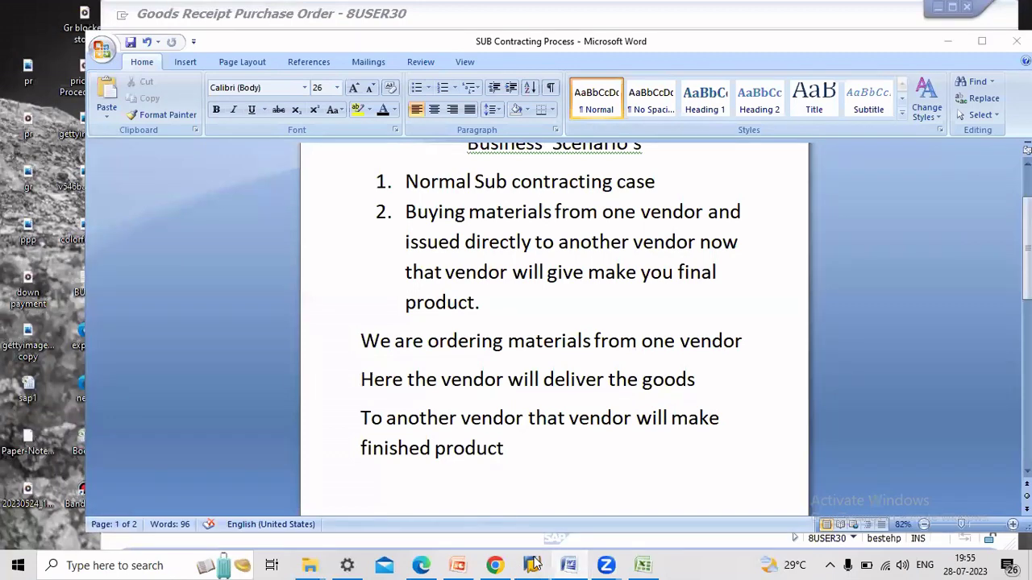
click(559, 479)
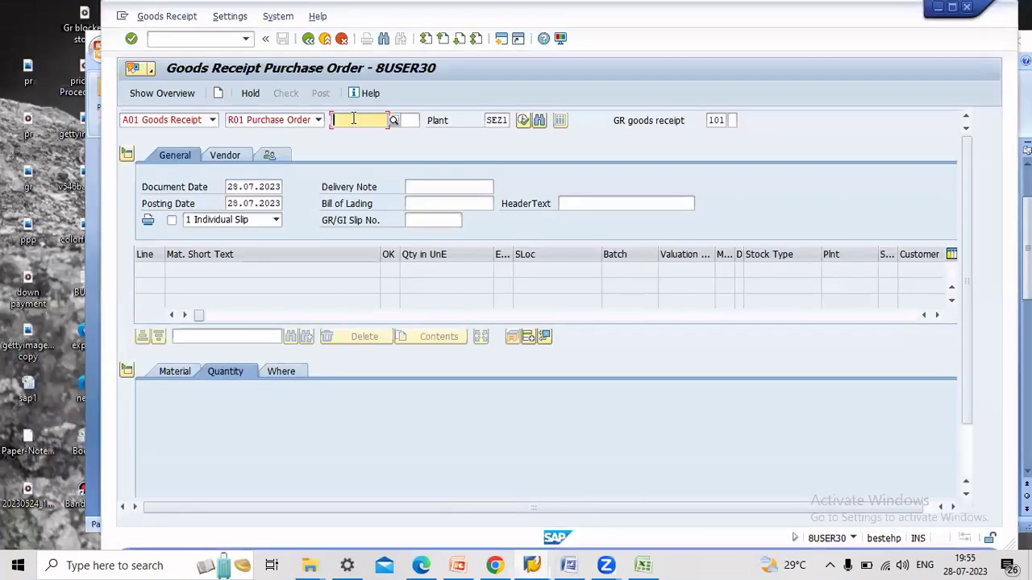
key(ctrl+v)
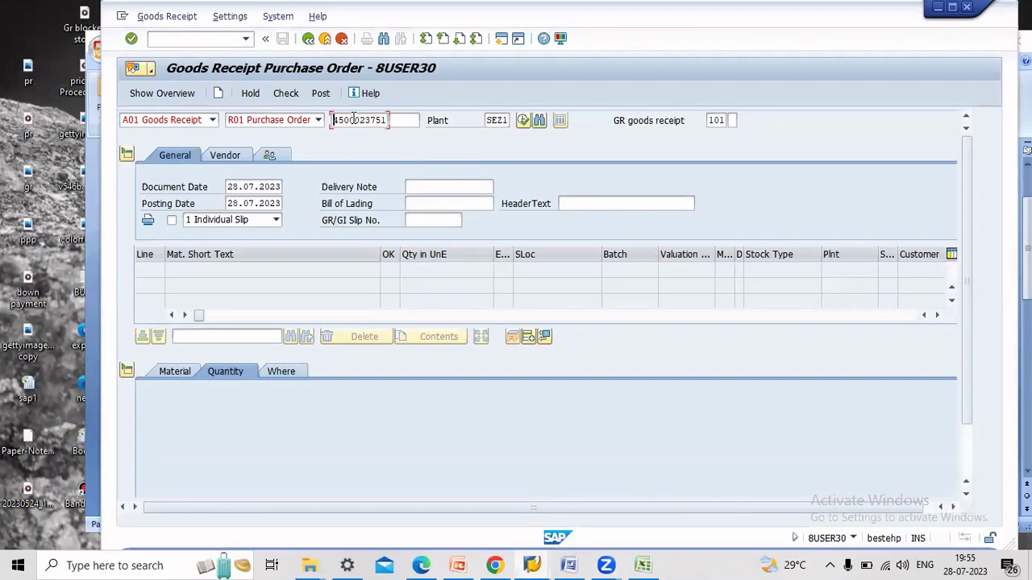
key(Return)
Post the goods receipt for the semi-finished product with a delivery note quantity of 10,000 and the item marked OK
click(288, 452)
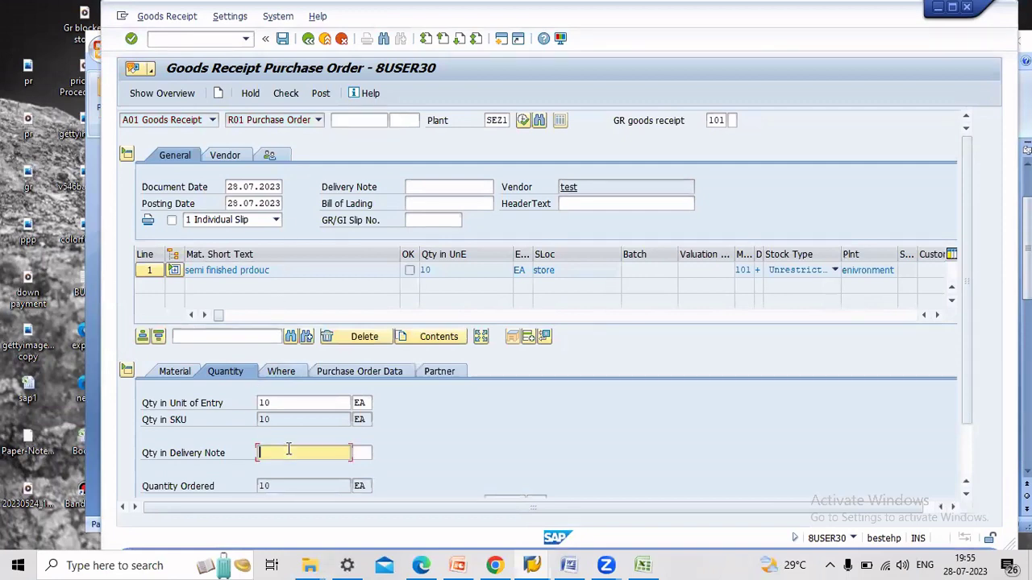
text(000)
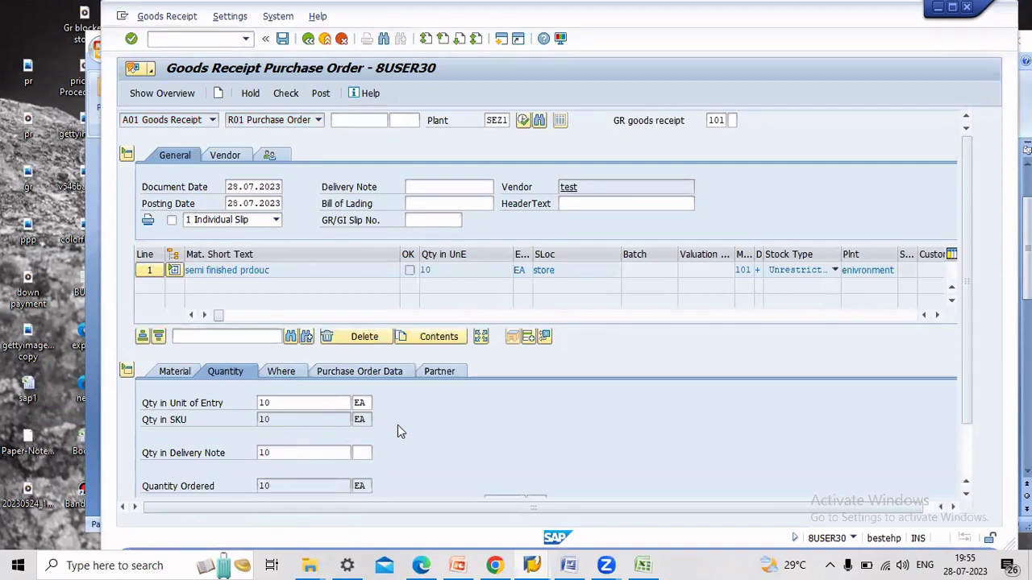
key(Return)
click(177, 487)
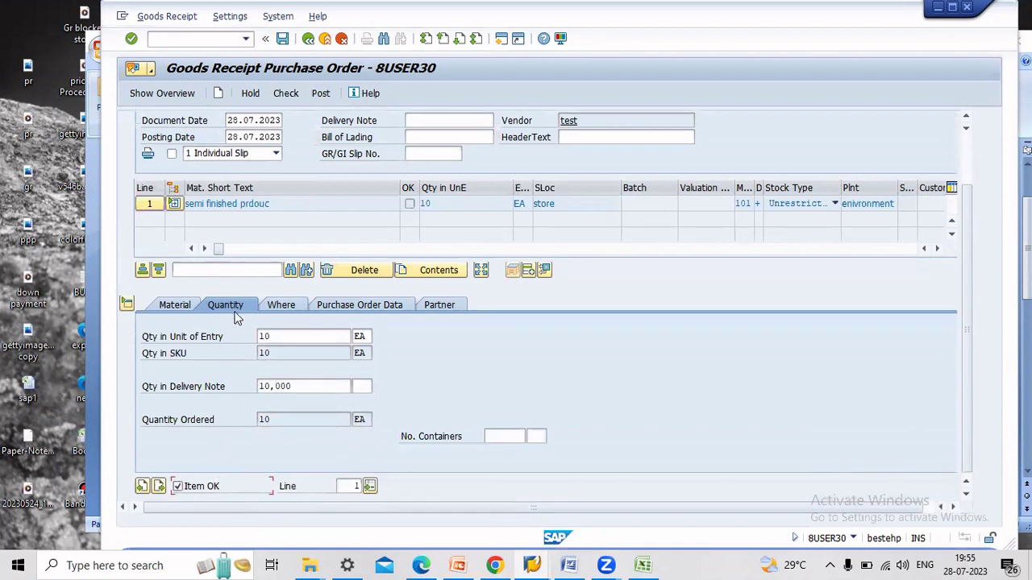
click(282, 305)
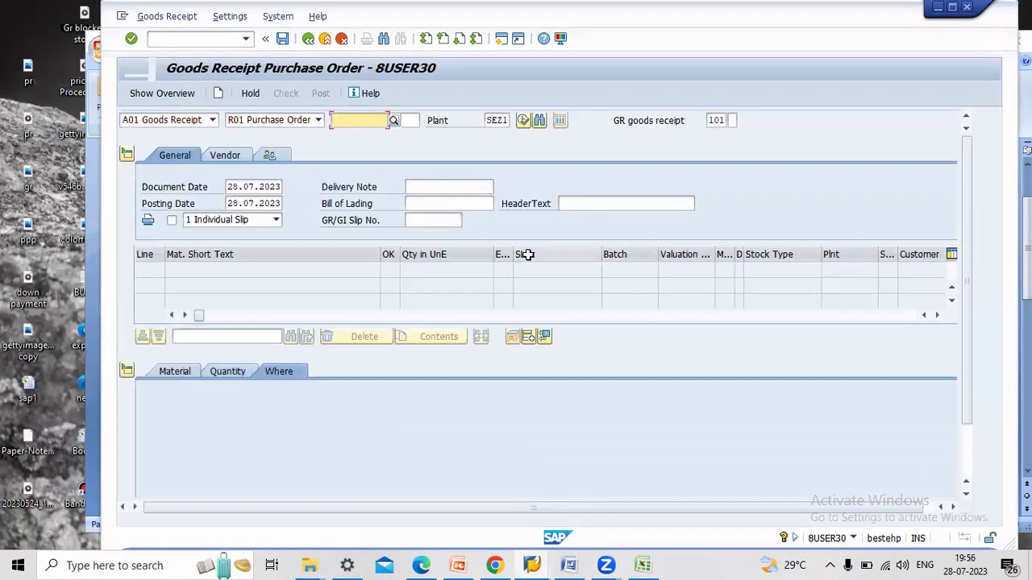
click(325, 38)
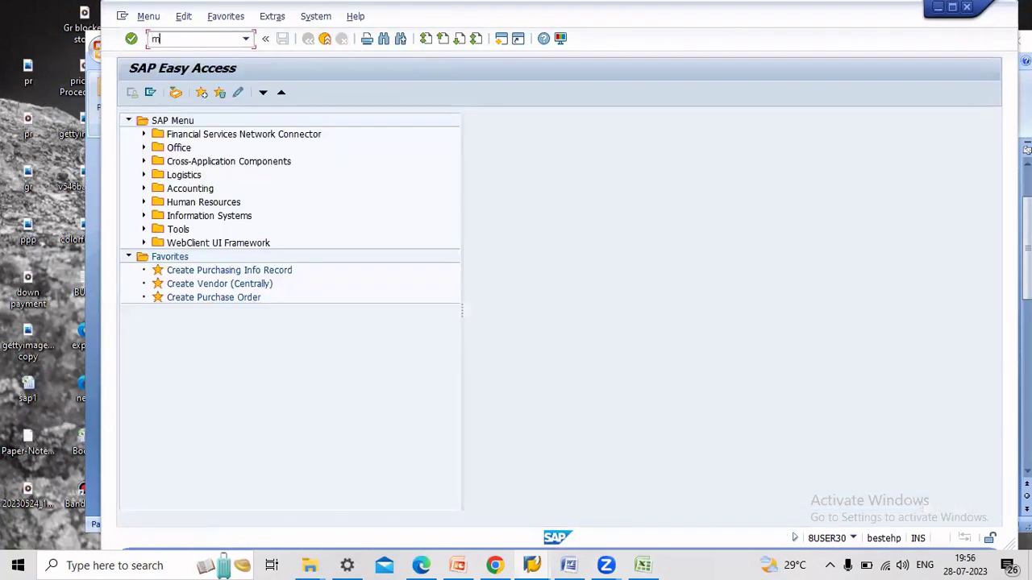
Run the MMBE stock overview for material 223 in plant SEZ1, storage location S1
click(187, 41)
text(mmbe)
key(Return)
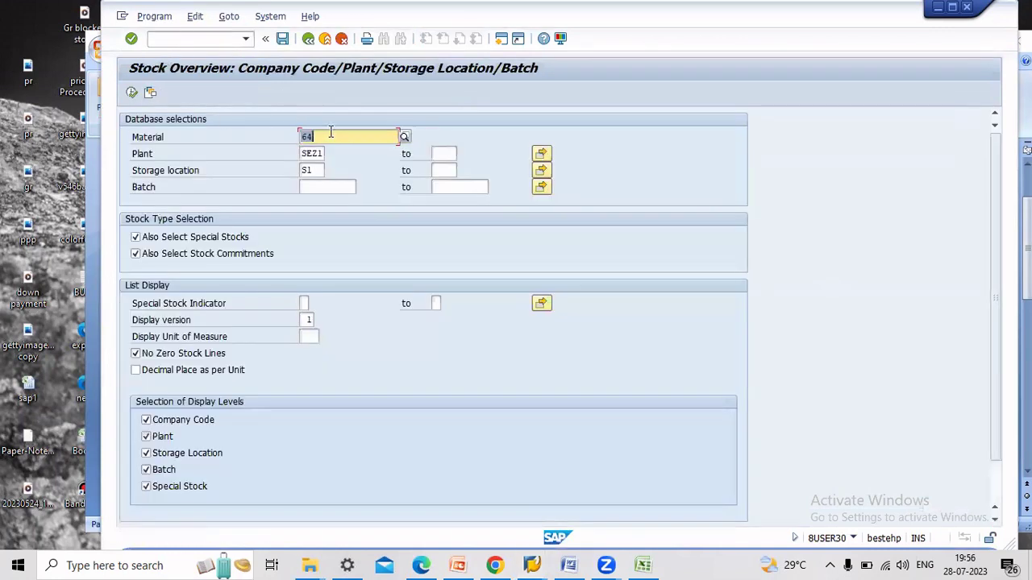
key(BackSpace)
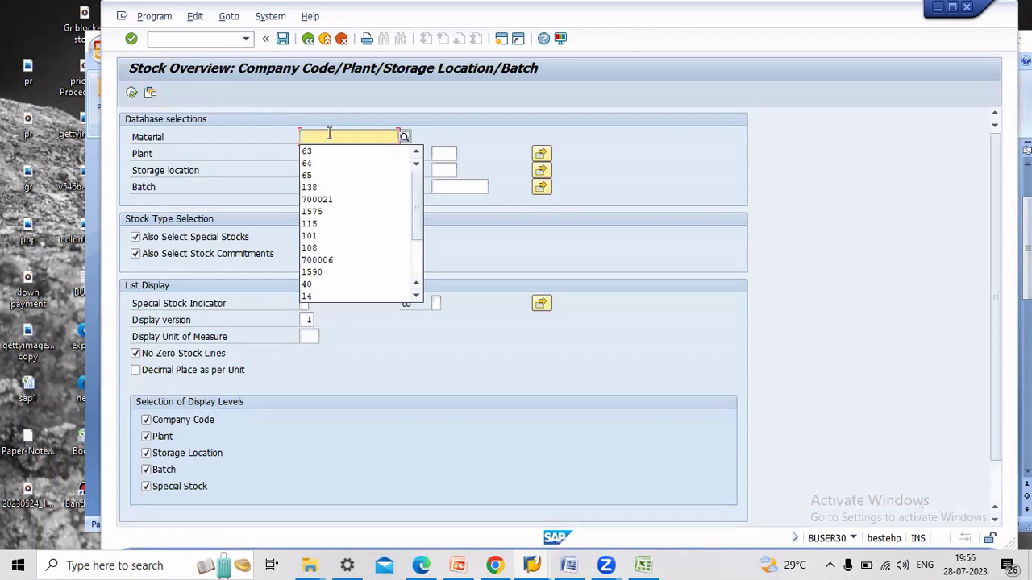
text(223)
key(Return)
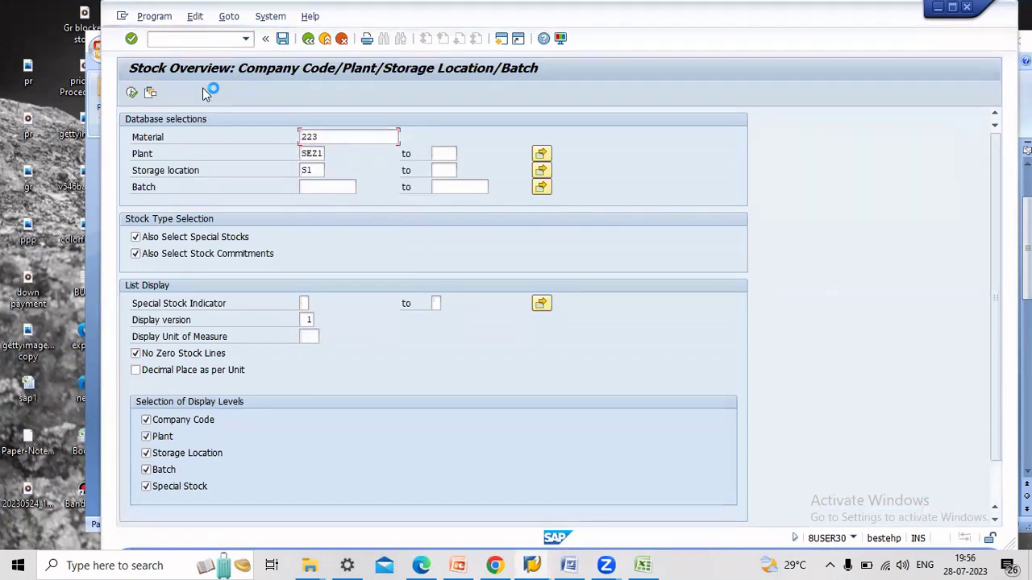
click(131, 93)
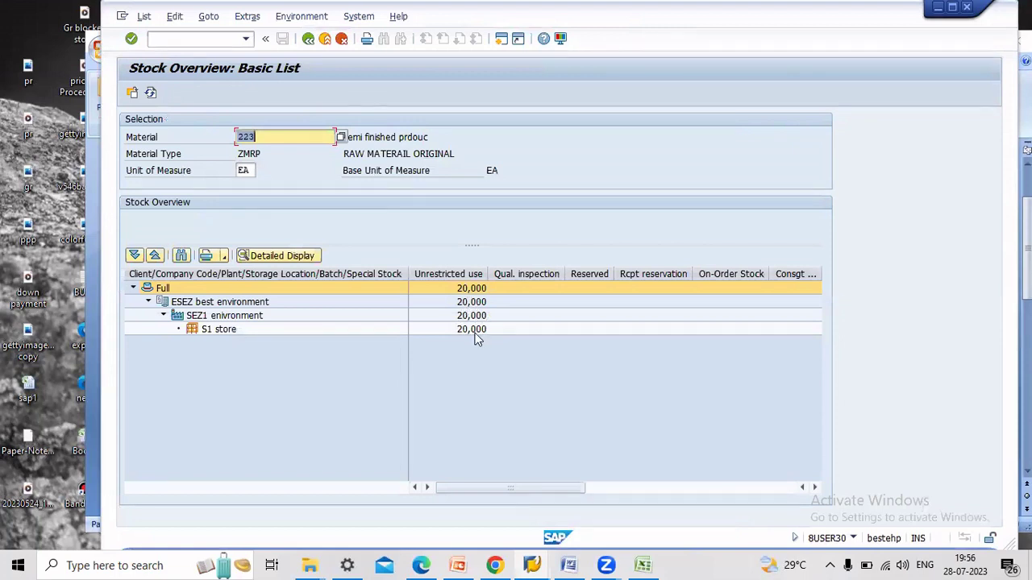
click(325, 39)
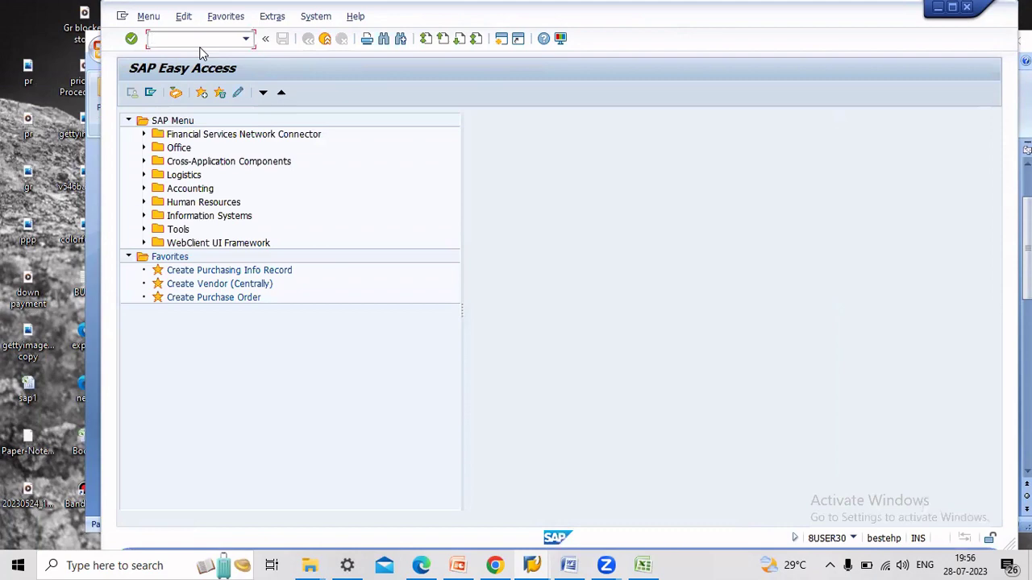
Switch to the SUB Contracting Process document in Word and review the two-vendor scenario and the scenarios listed after it
click(573, 564)
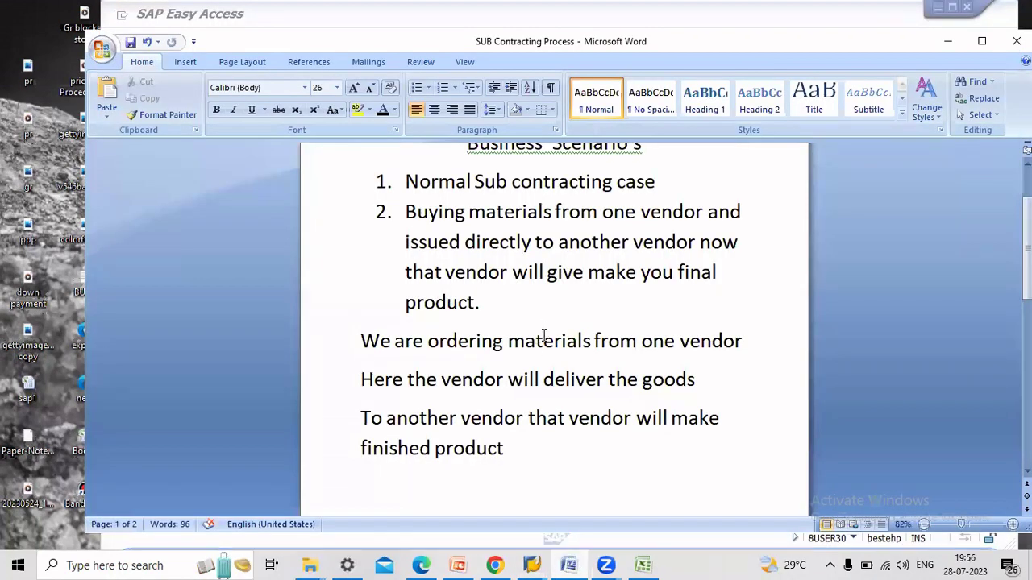
scroll(544, 337, down, 1)
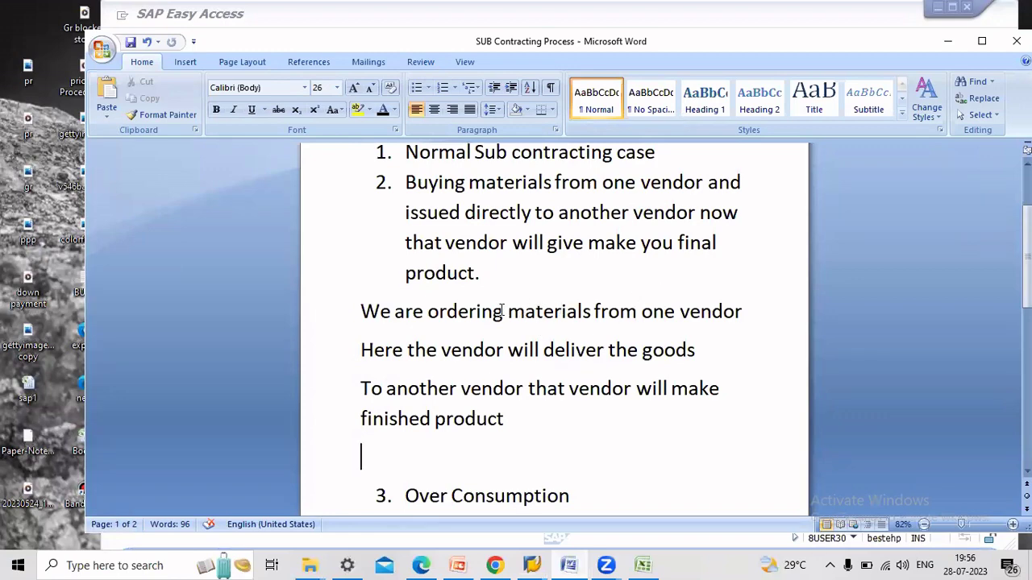
click(636, 303)
drag(386, 389, 517, 388)
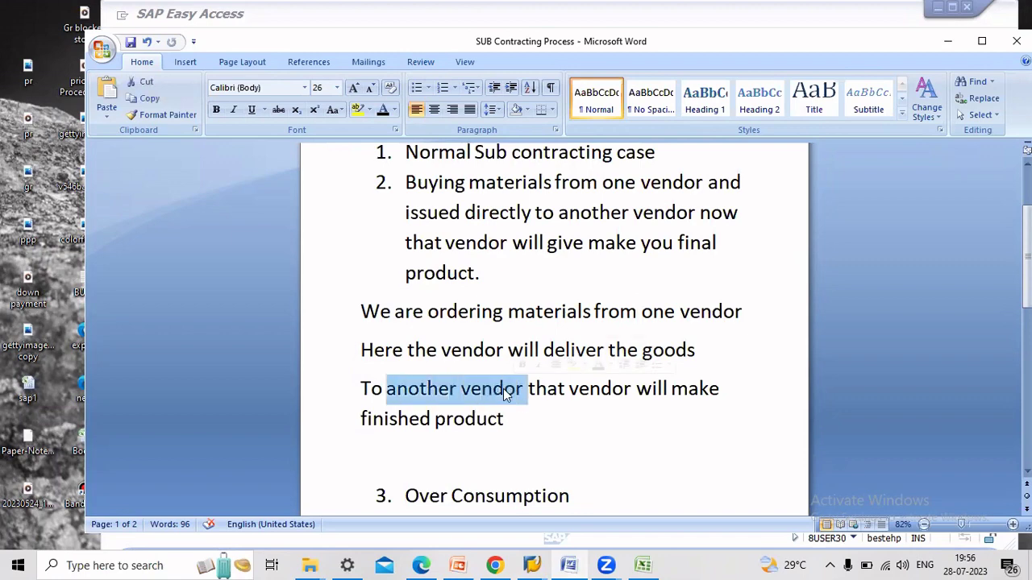
click(513, 425)
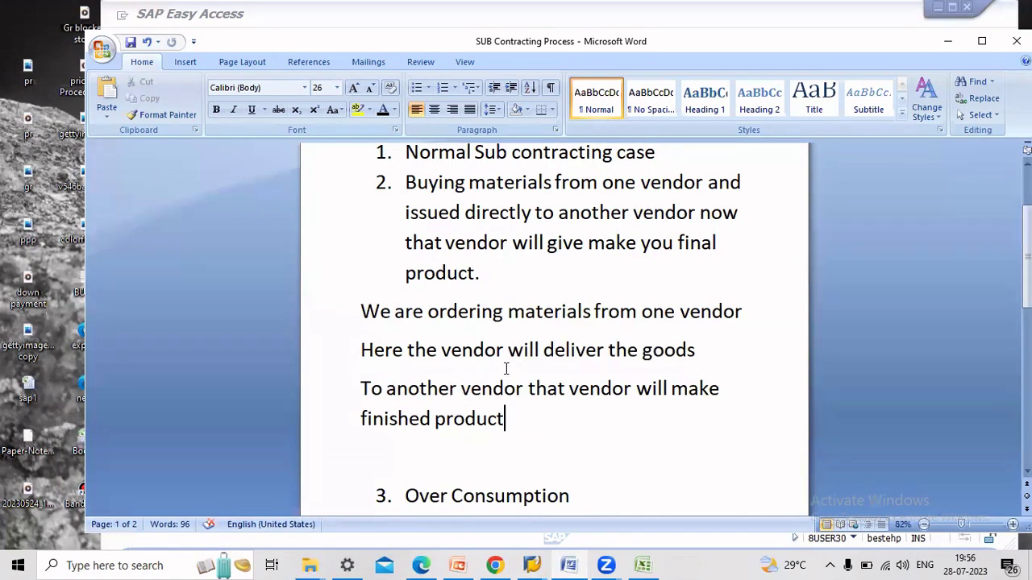
scroll(543, 379, down, 1)
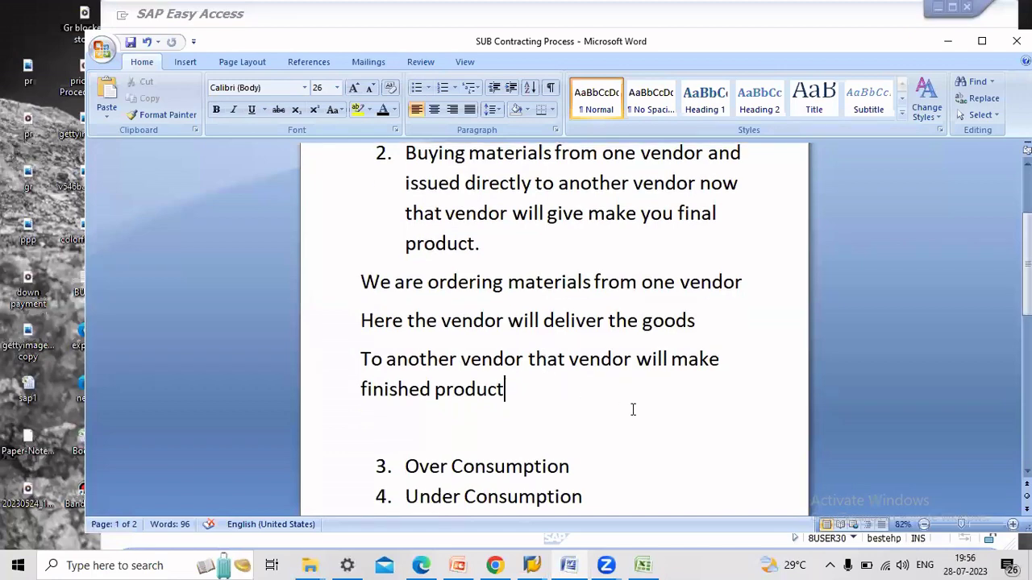
scroll(645, 415, down, 2)
scroll(544, 386, down, 3)
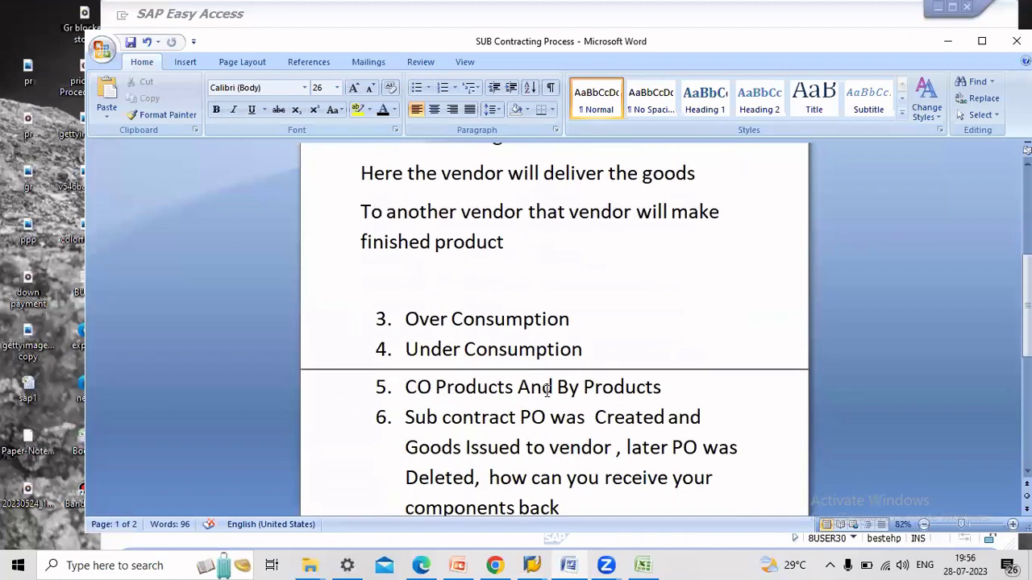
Add the unnumbered line "If we send 10 kg sugar to make some material" beneath the Over Consumption item
click(597, 316)
key(Return)
key(Return)
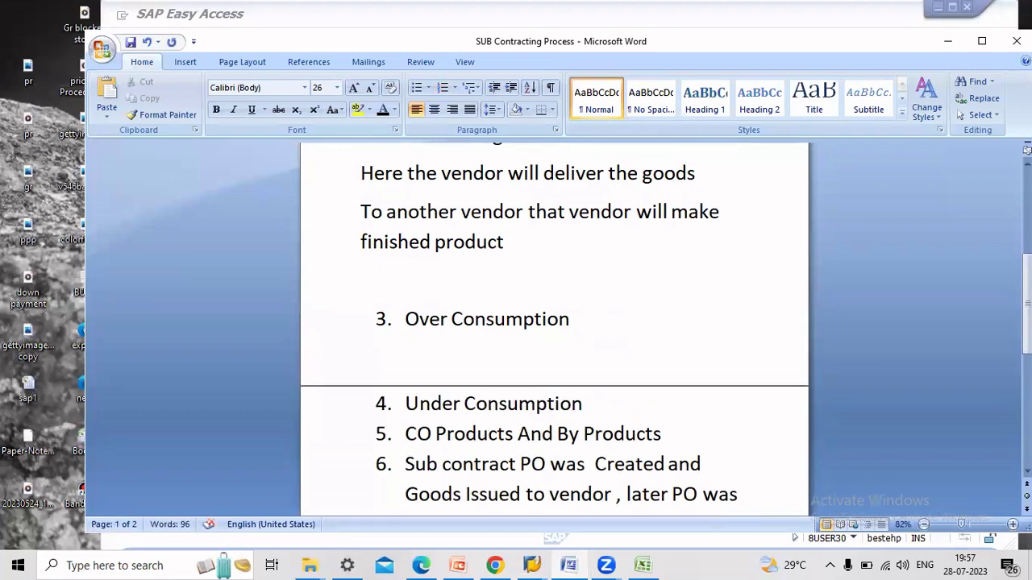
text(if we se)
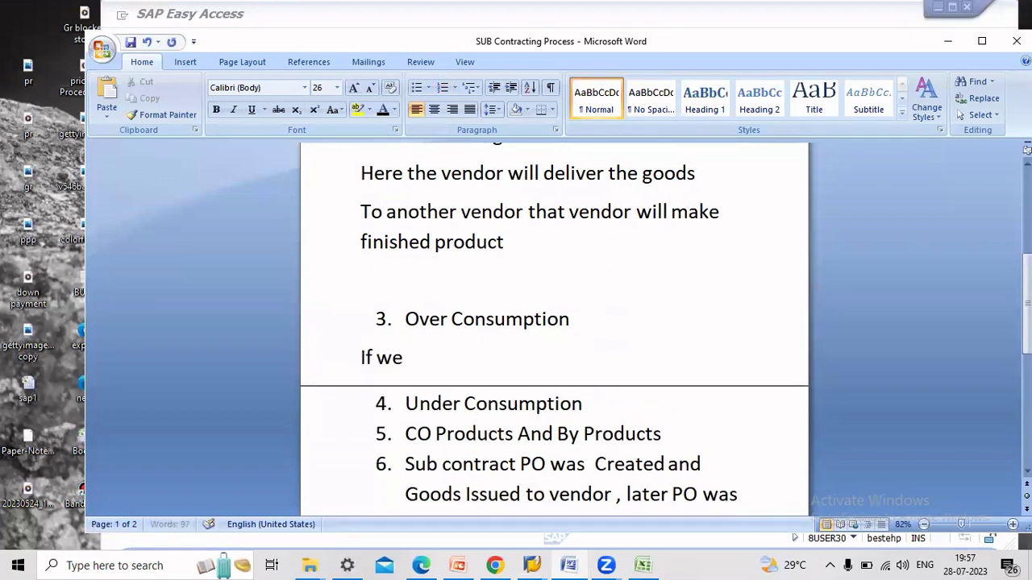
text(nd 10)
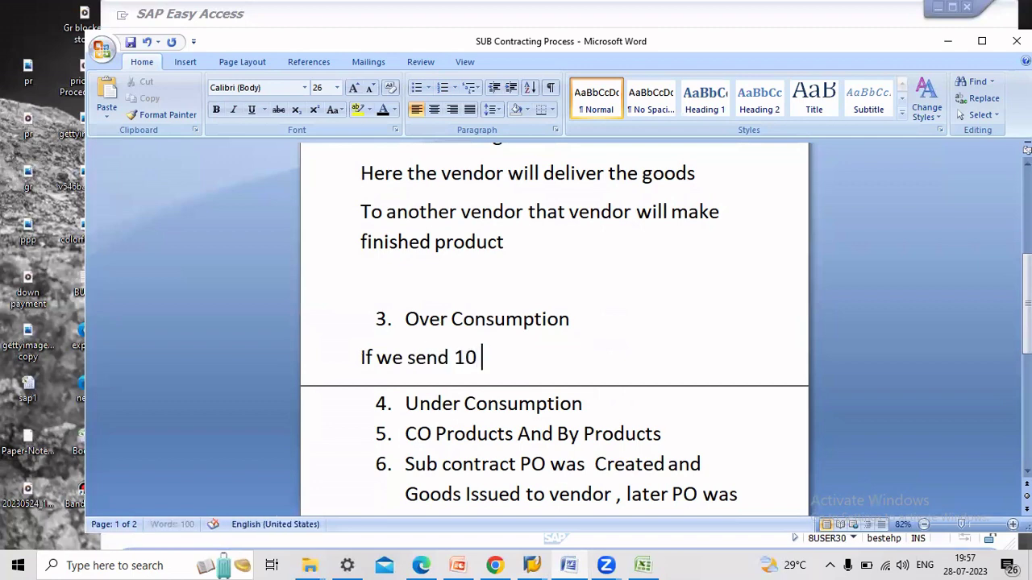
text( kg)
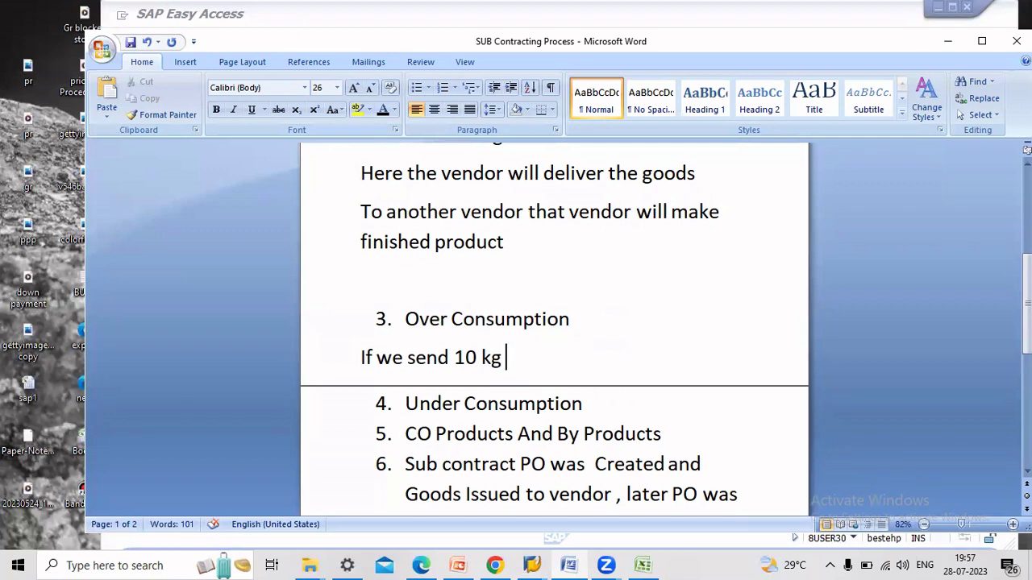
text( sugar to ma)
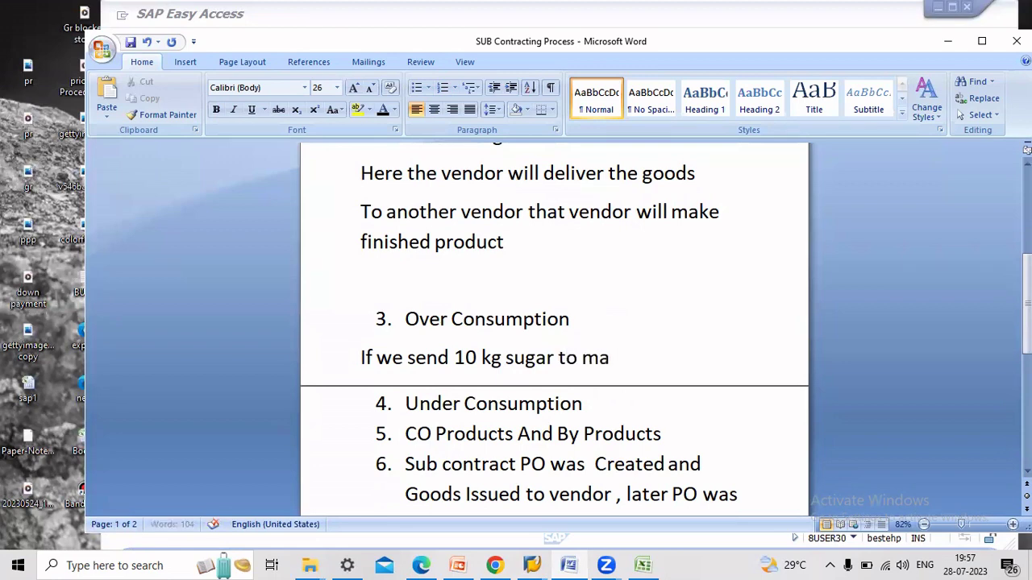
text(ke som)
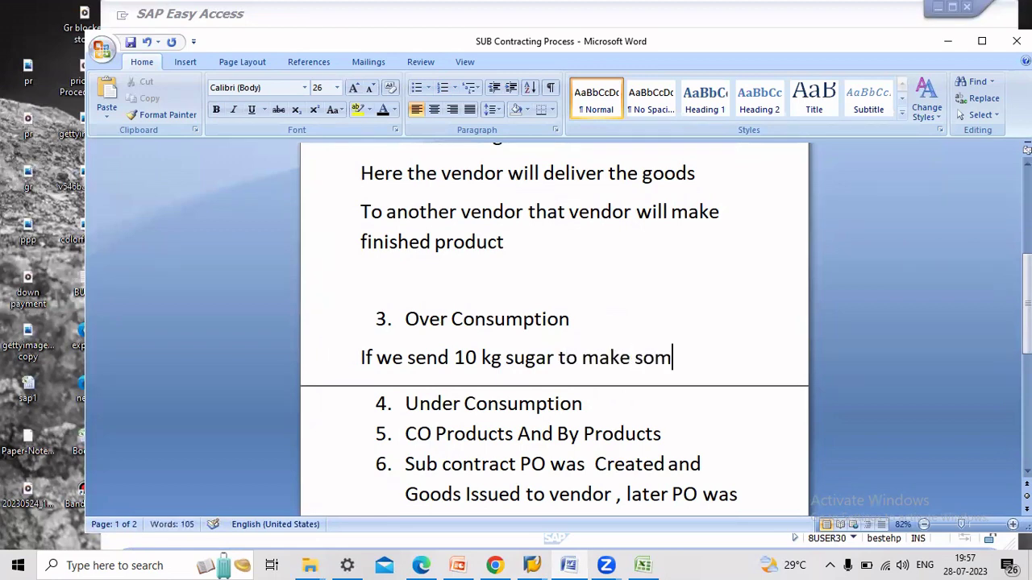
text(e mateial)
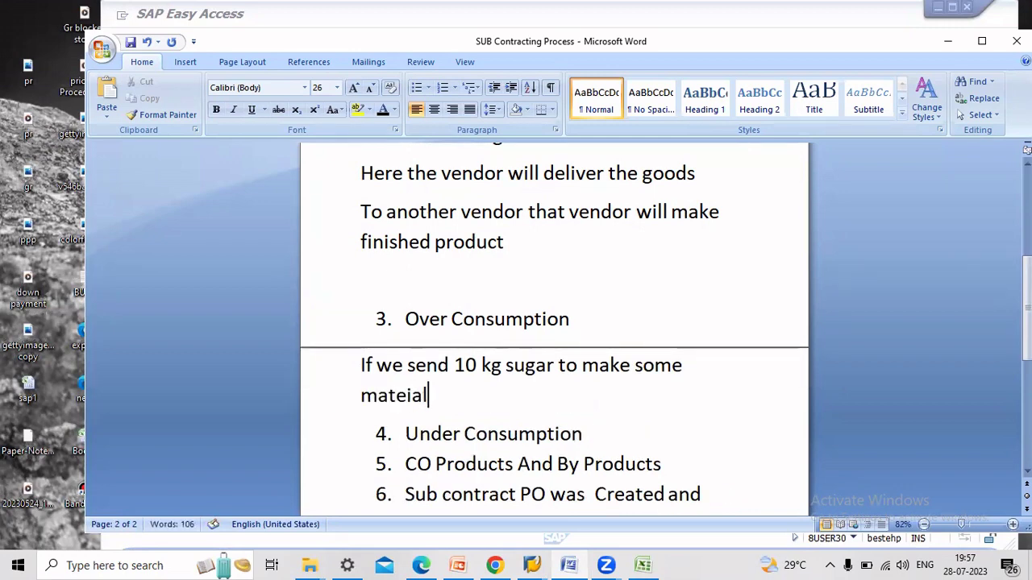
Start a new paragraph below the sugar sentence reading "We need another 2 kg"
key(Return)
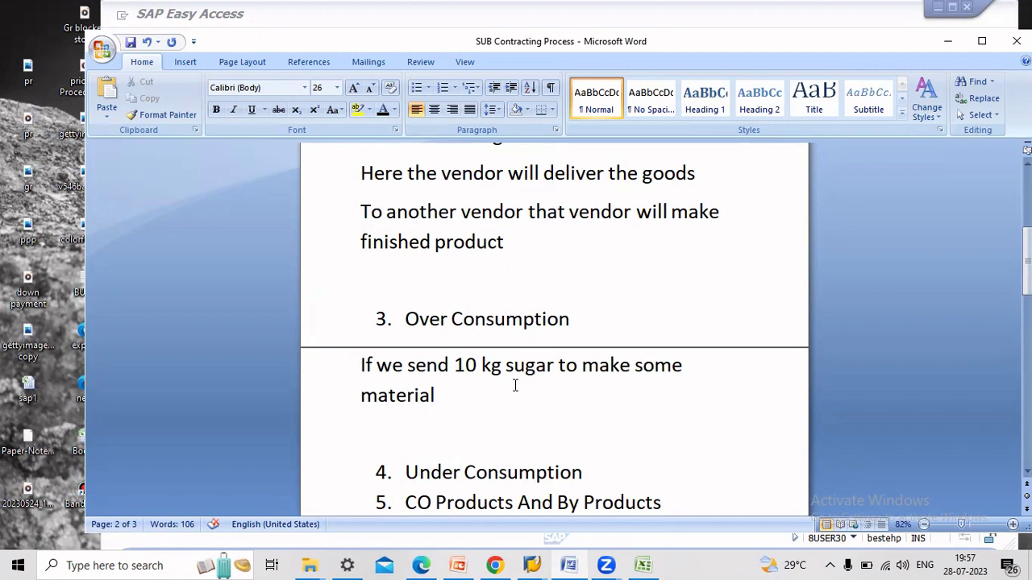
text(we a)
key(BackSpace)
text(need)
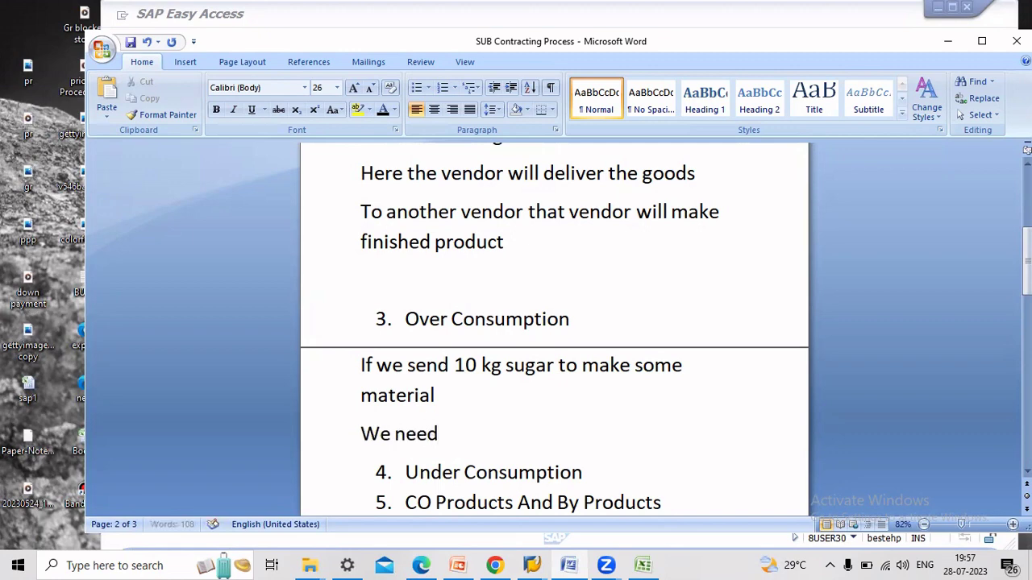
text( another)
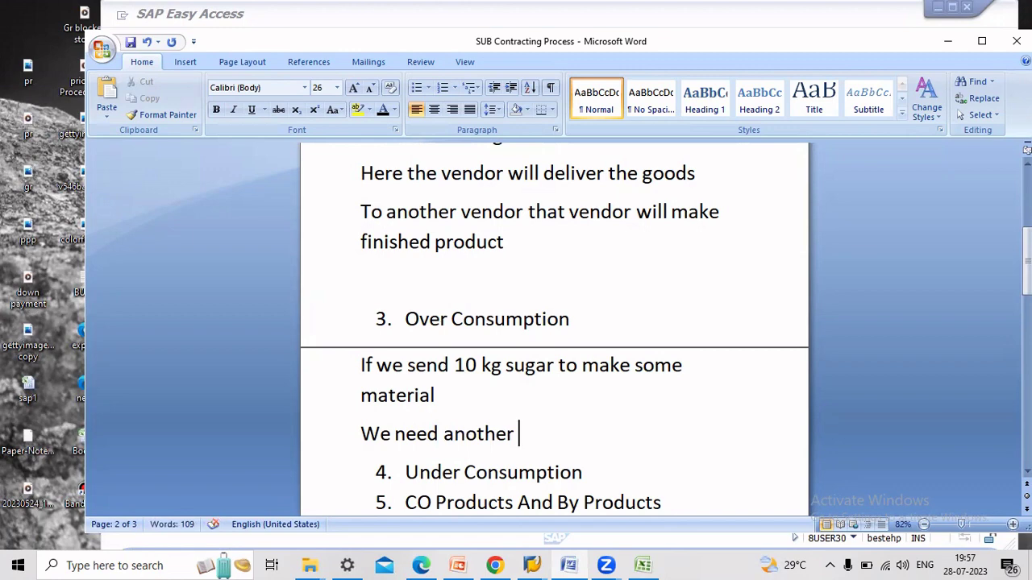
text(2 k)
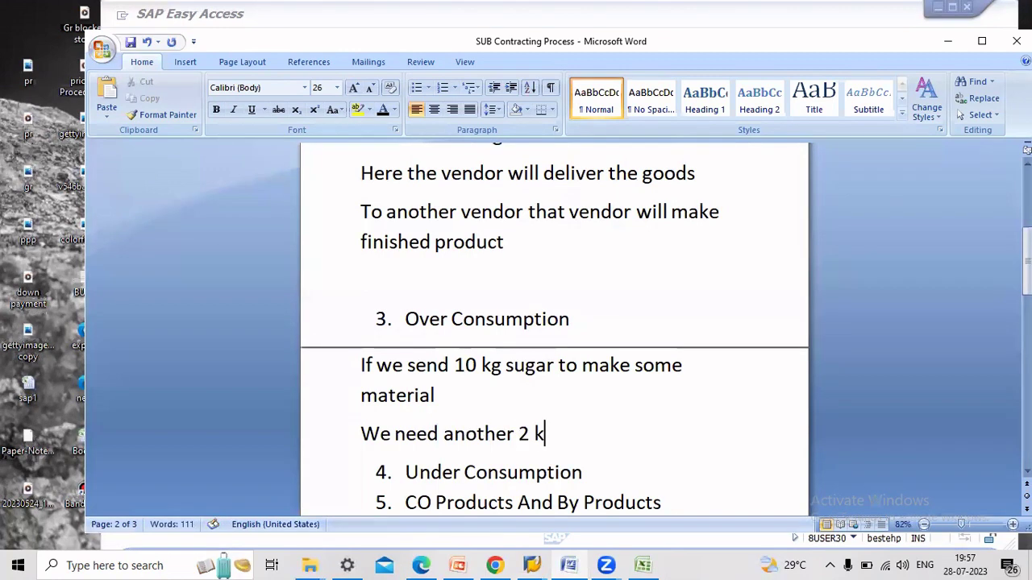
text(g)
Replace "2 kg" at the end of the new line with "5kg of sugar"
key(BackSpace)
key(BackSpace)
key(BackSpace)
key(BackSpace)
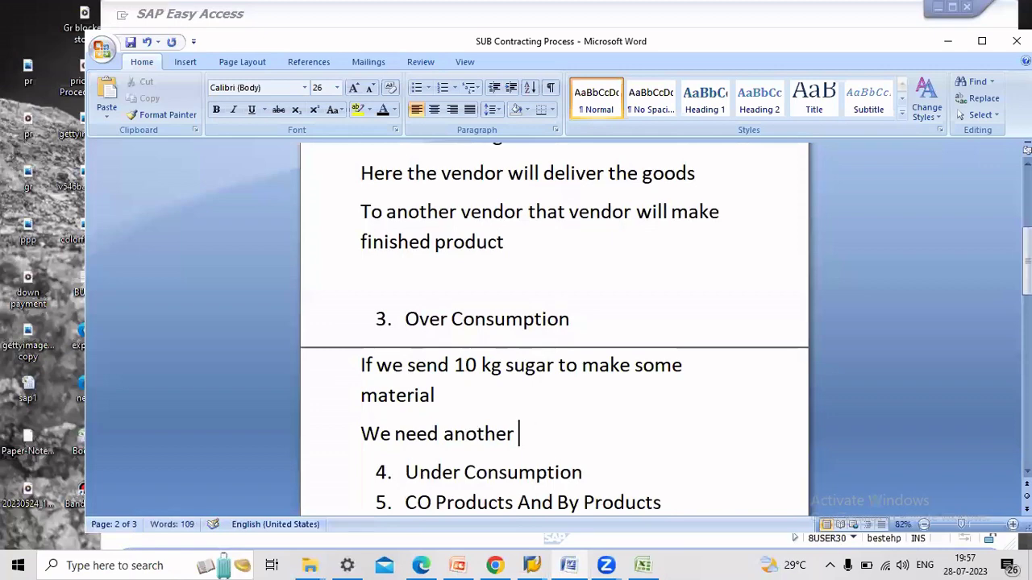
key(BackSpace)
text(5 kg o)
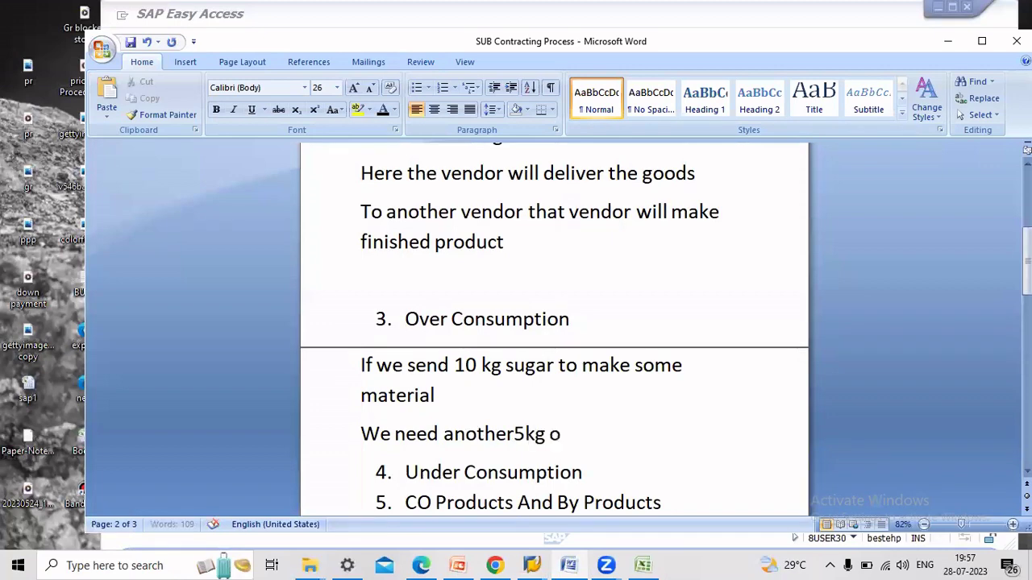
text(f suga)
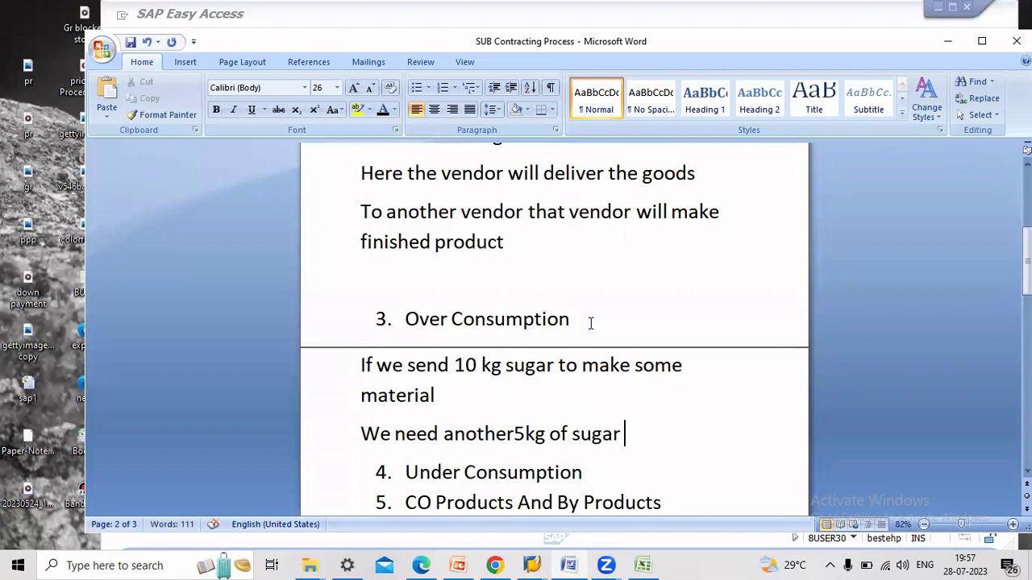
text(r)
scroll(590, 323, down, 3)
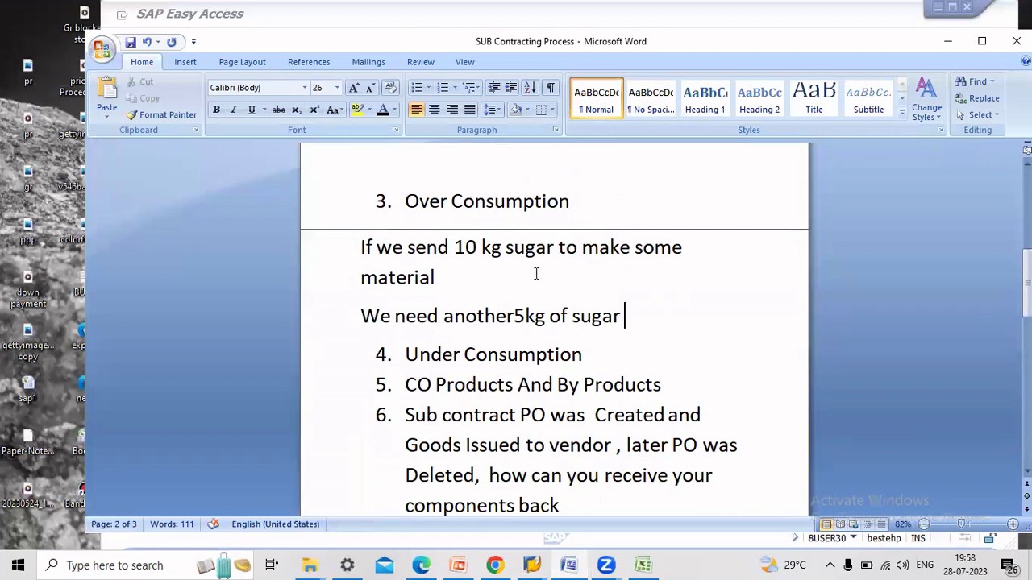
Copy the sentence "If we send 10 kg sugar to make some material" into a new line beneath the Under Consumption item
click(612, 356)
key(Return)
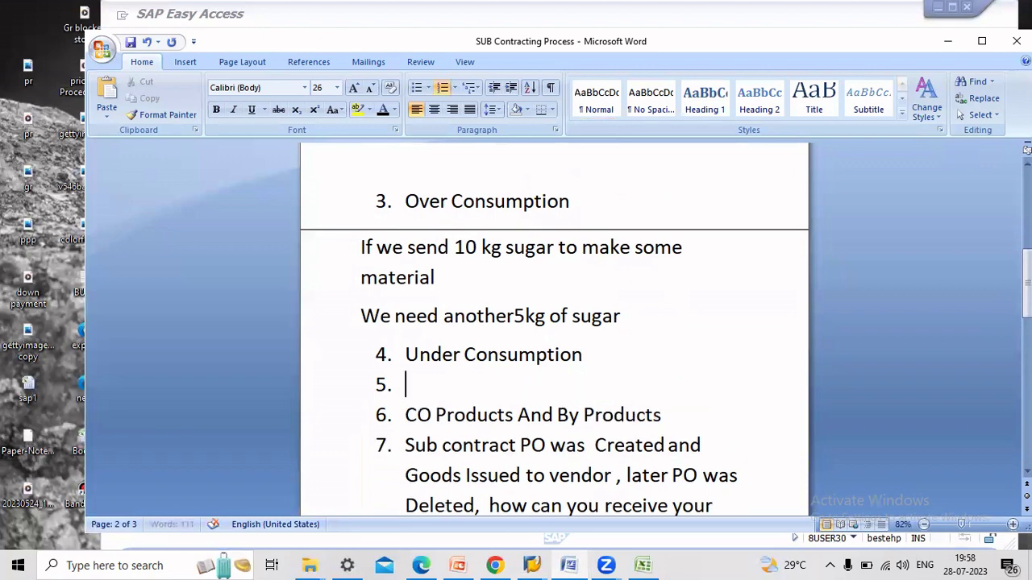
key(Return)
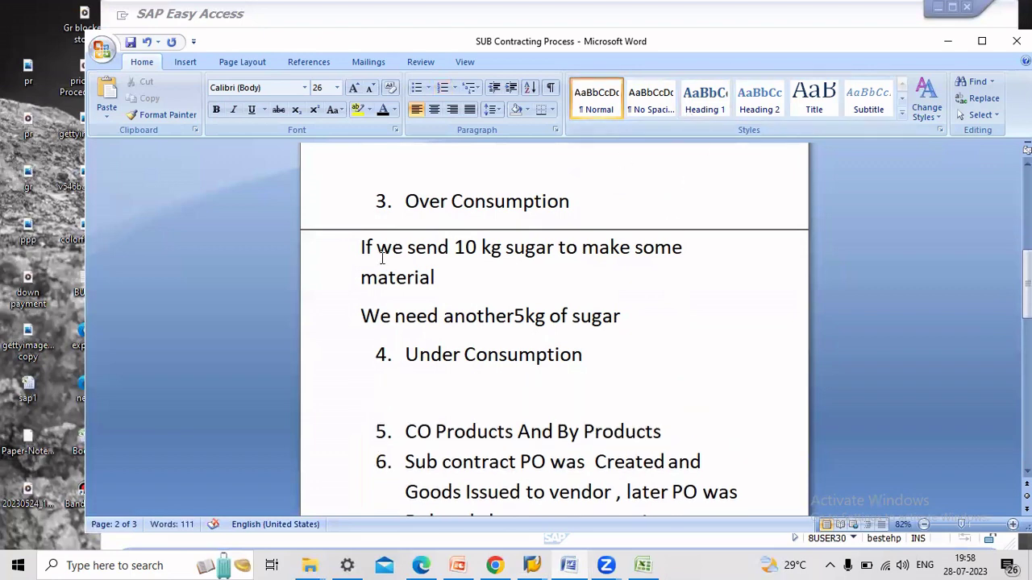
drag(355, 249, 462, 284)
key(ctrl+c)
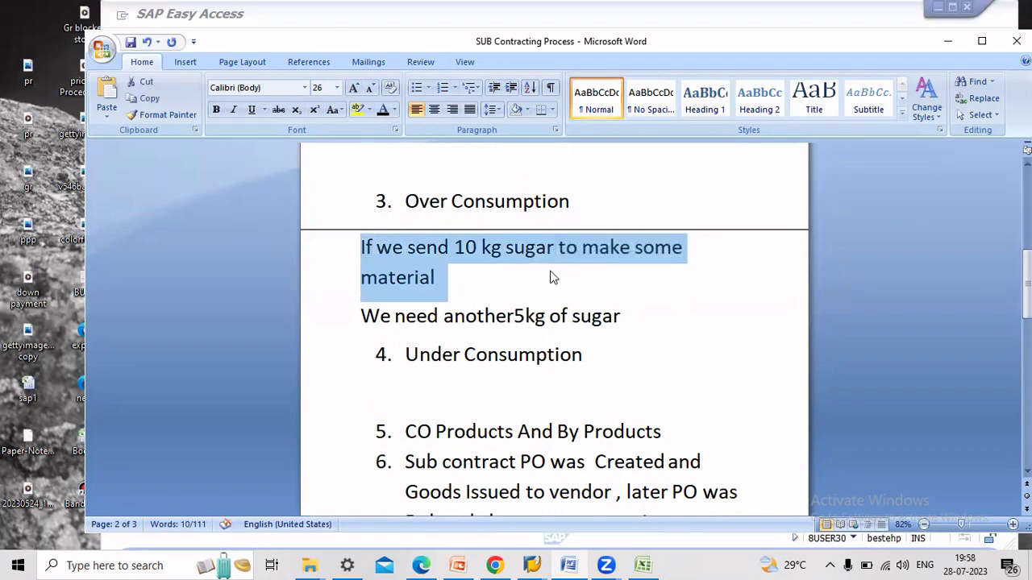
click(441, 382)
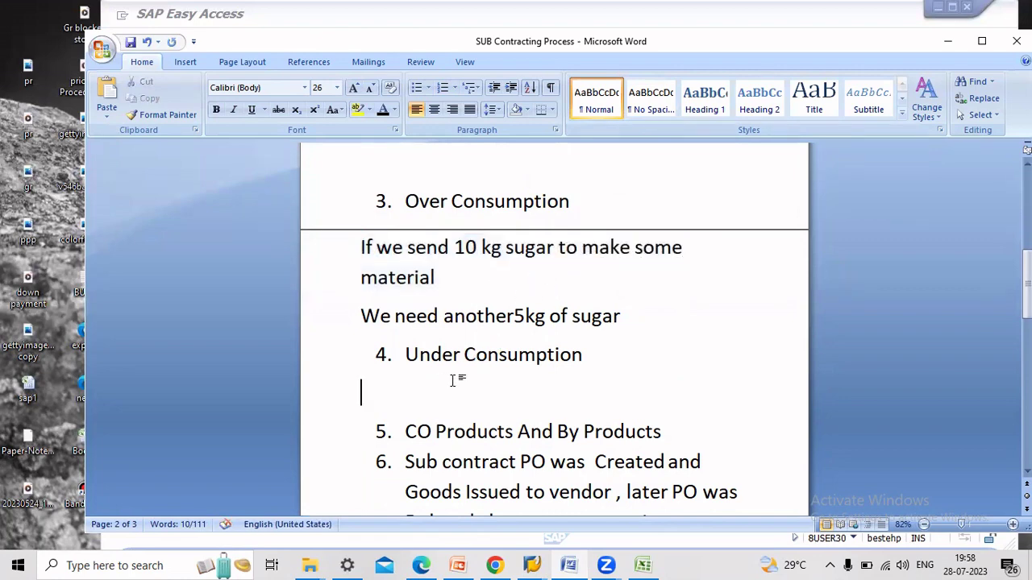
key(ctrl+v)
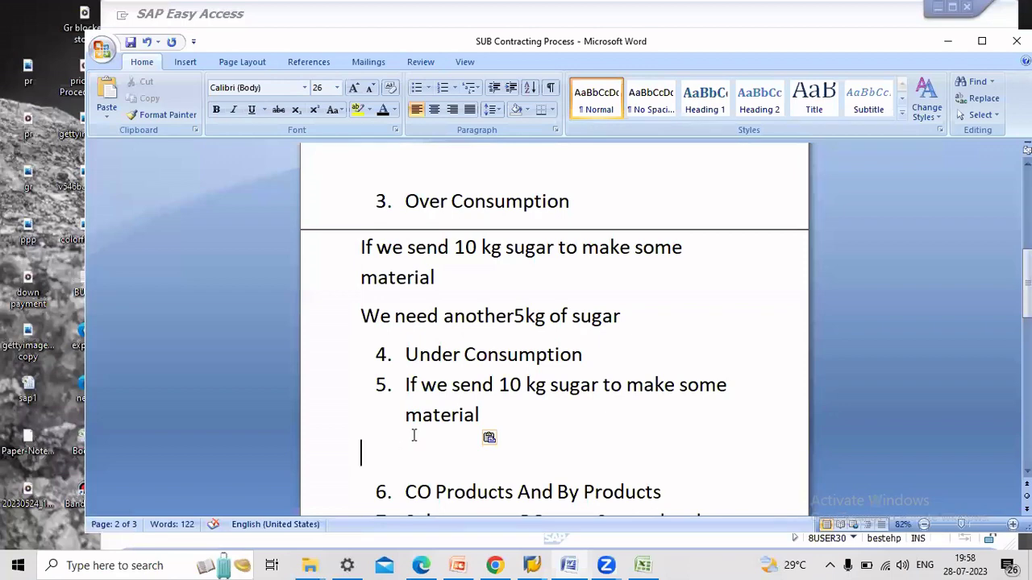
Add the unnumbered line "5 kg sugar is sufficient to make the final material" below the copied sugar sentence
text(5)
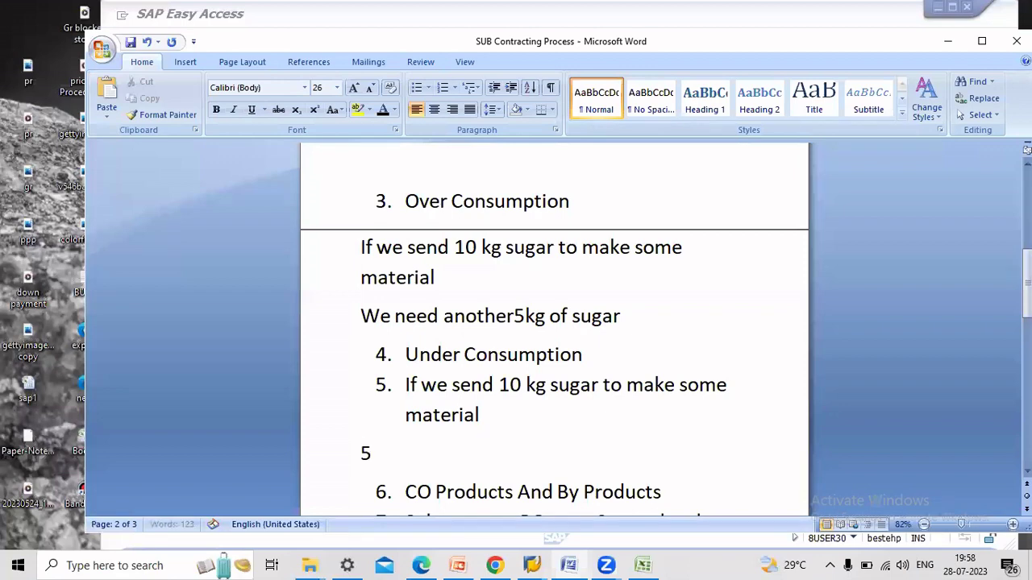
text( kg)
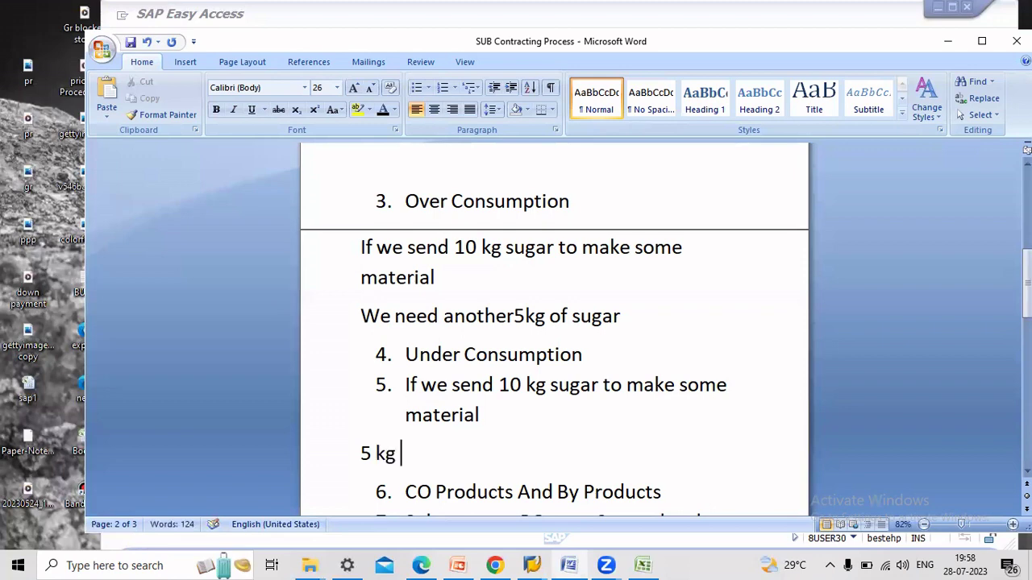
text(  suga)
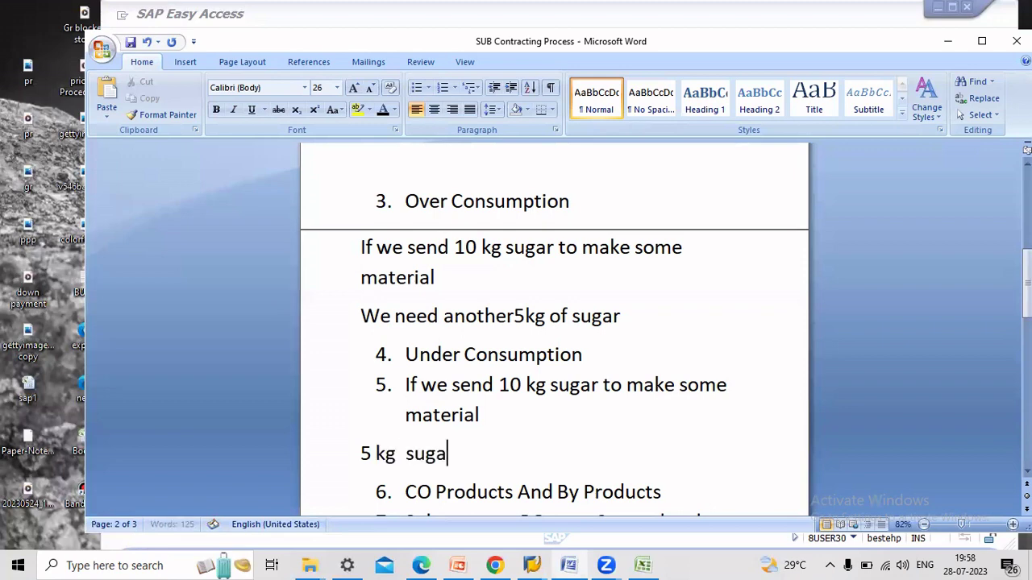
text(r is suffici)
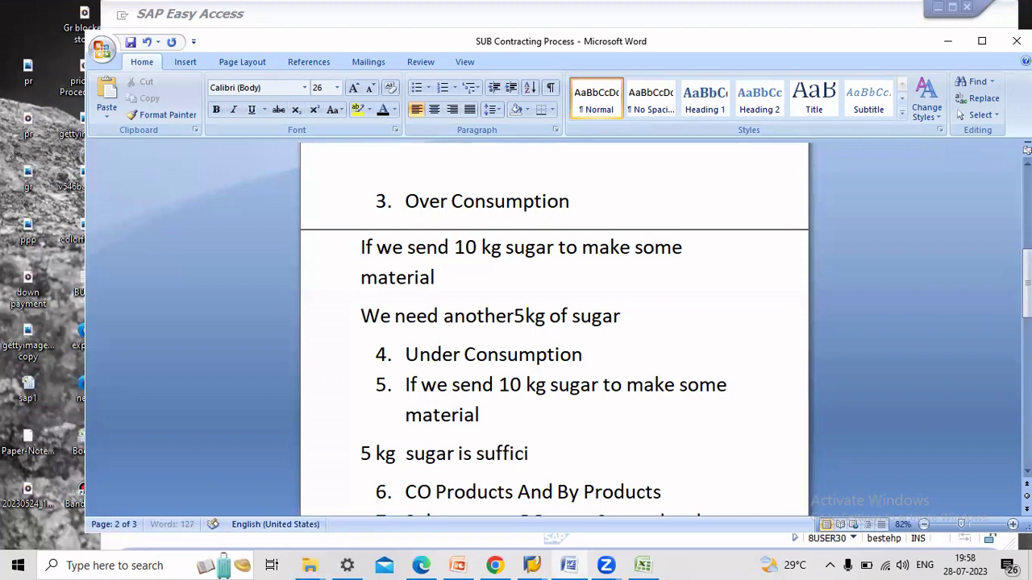
text(ent to make)
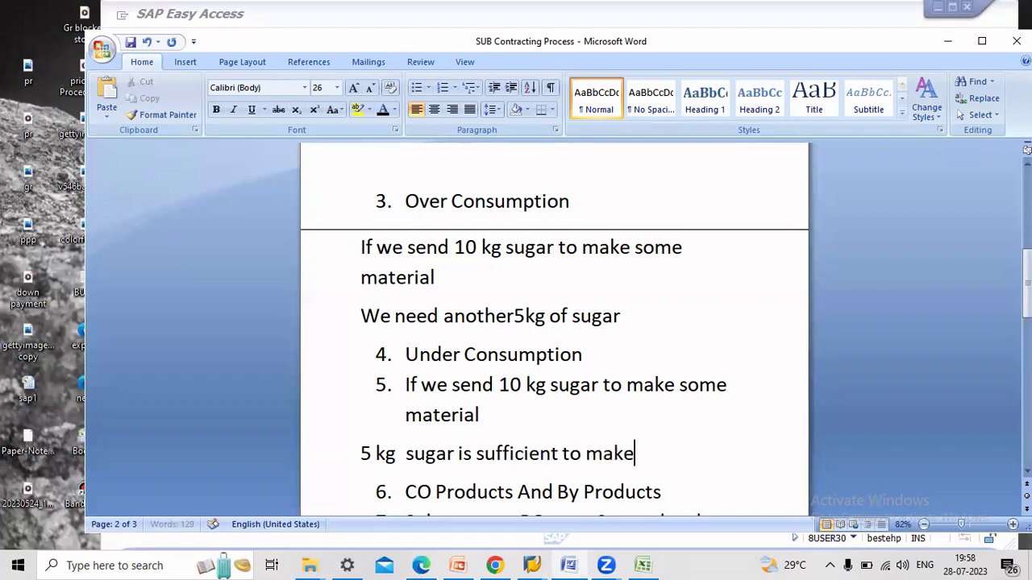
text( the p)
key(BackSpace)
text(final)
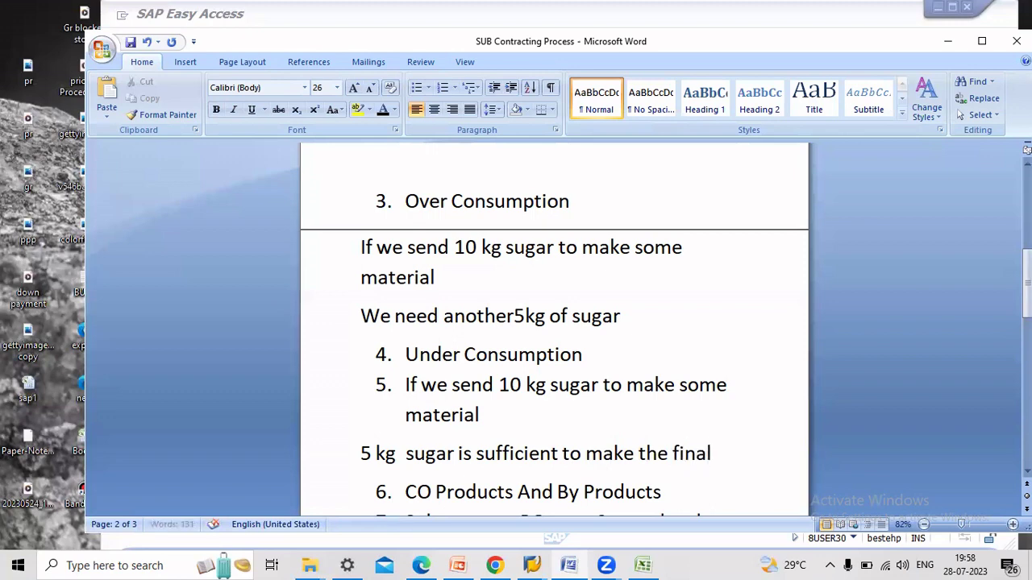
text( materila)
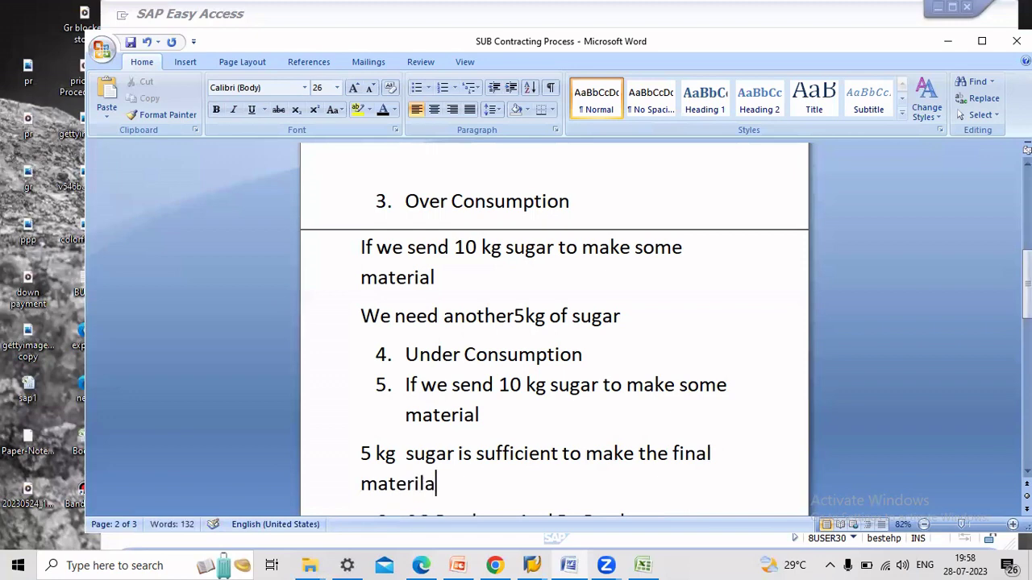
key(BackSpace)
key(BackSpace)
text(al)
key(Return)
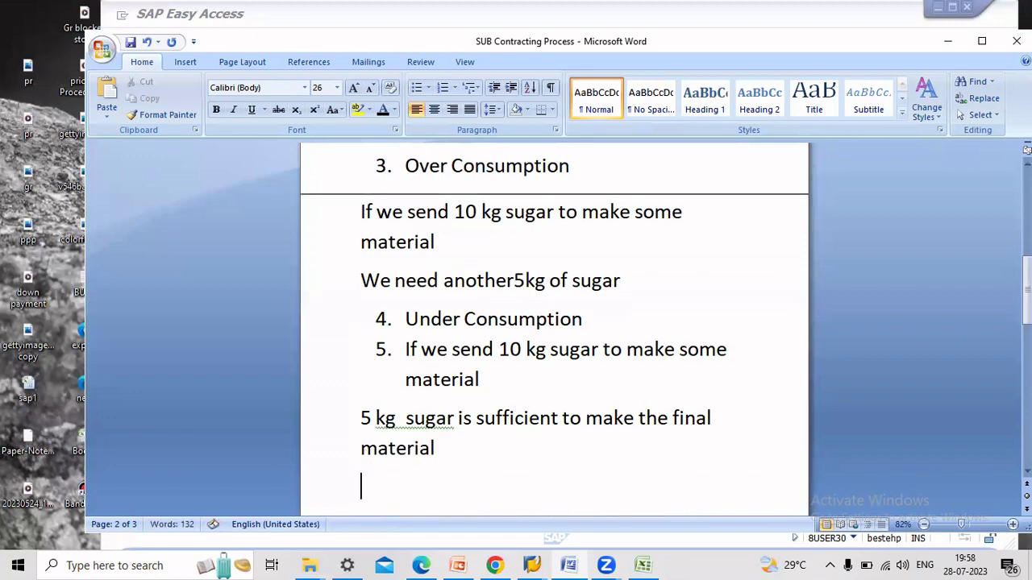
Write "Remainaining 5 kg vendor should return" as a new paragraph after the sufficient-sugar sentence
text(remainin)
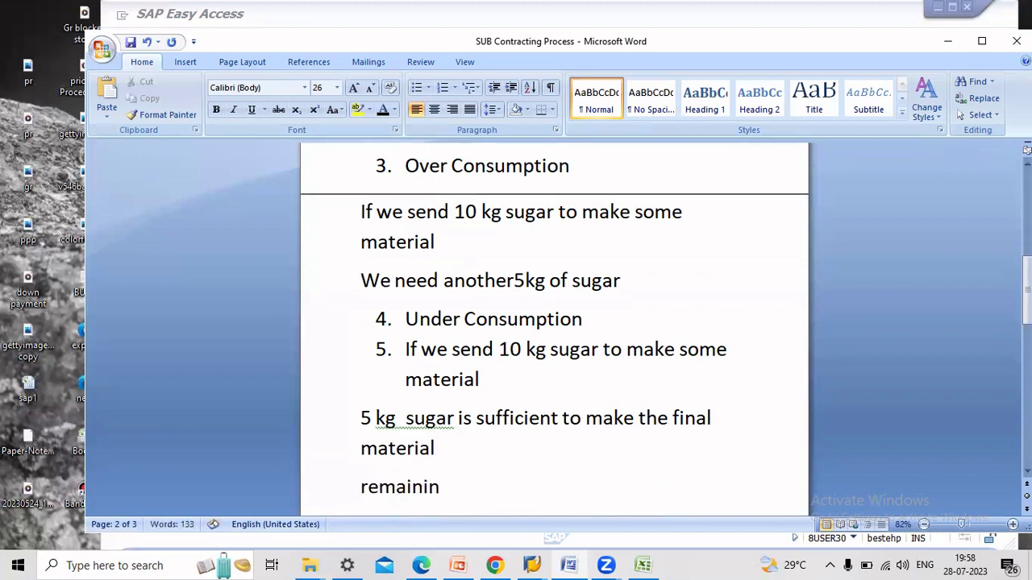
key(BackSpace)
key(BackSpace)
text(aining 5 kf)
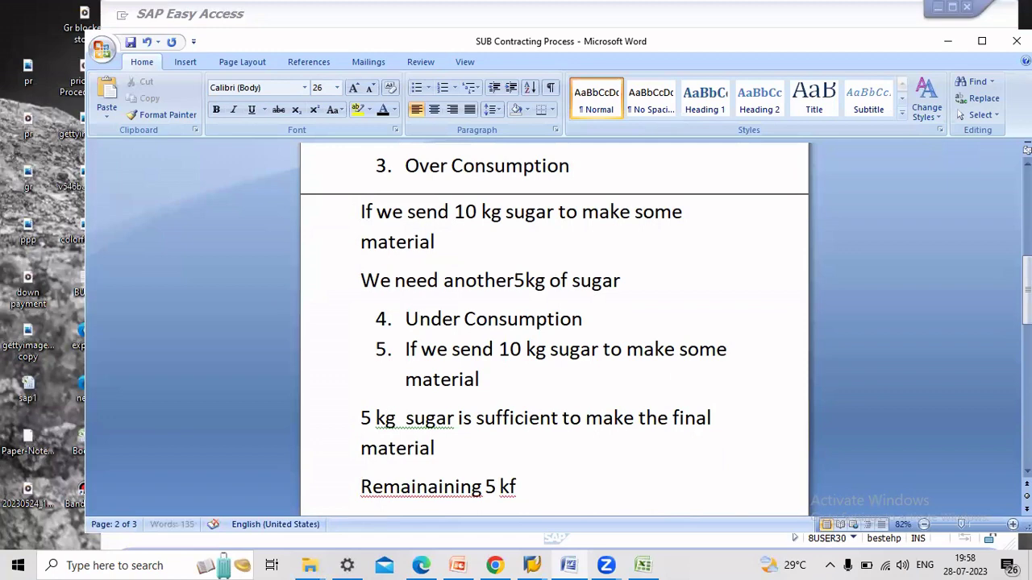
key(BackSpace)
text(g vendor s)
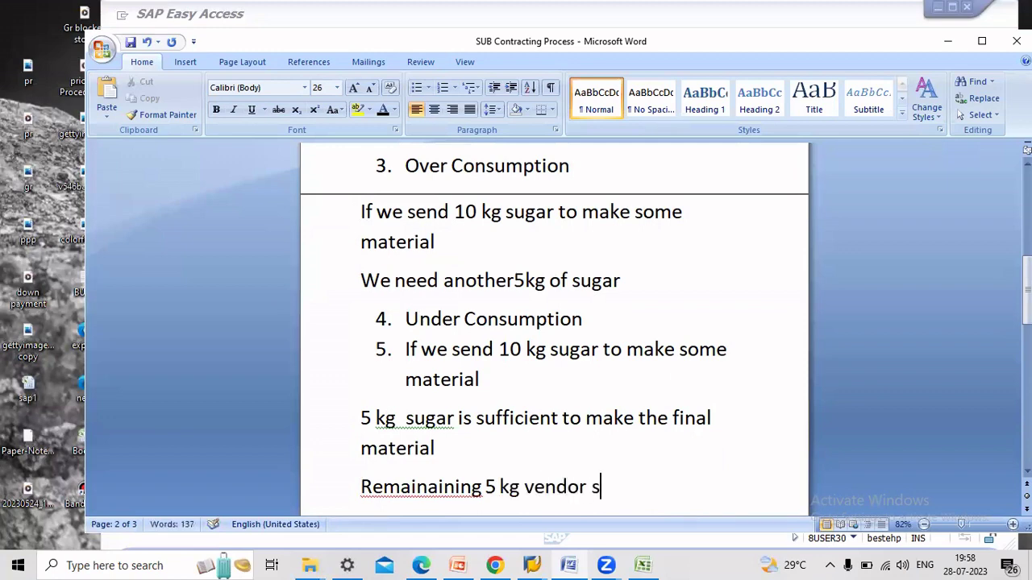
text(hould )
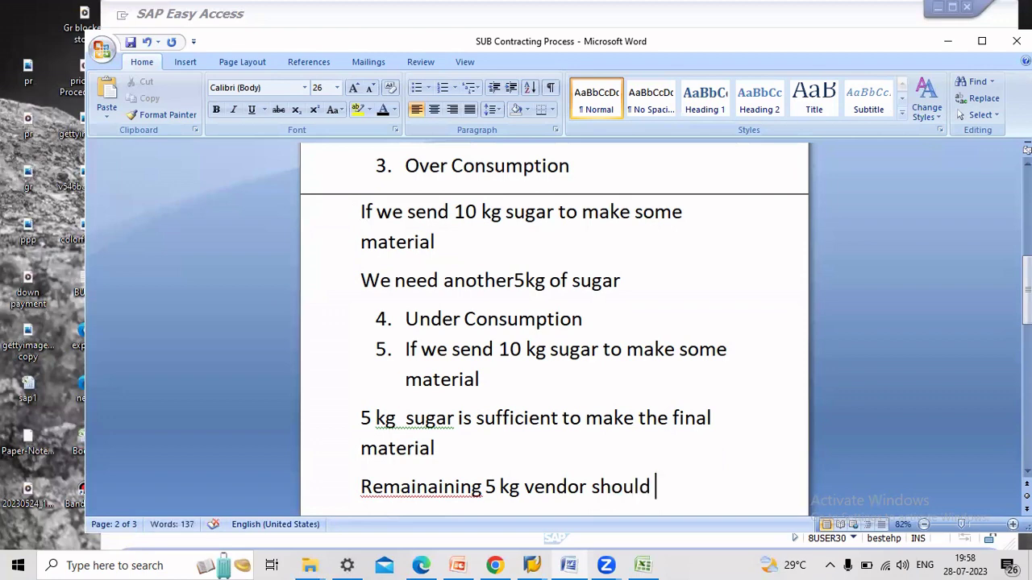
text(return)
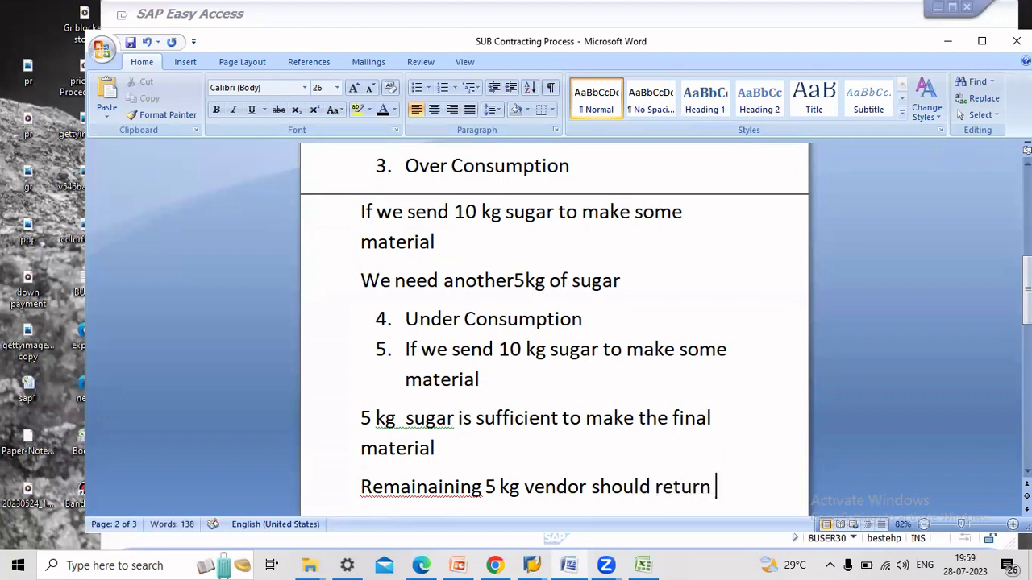
Shorten the misspelled first word of the vendor return line to "Remain"
scroll(420, 242, down, 1)
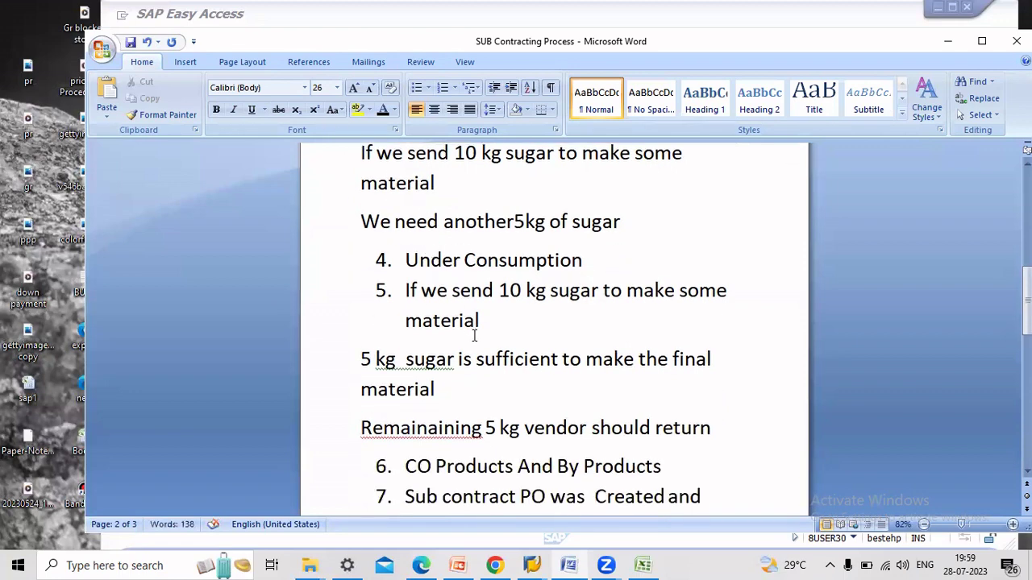
click(440, 428)
right_click(448, 430)
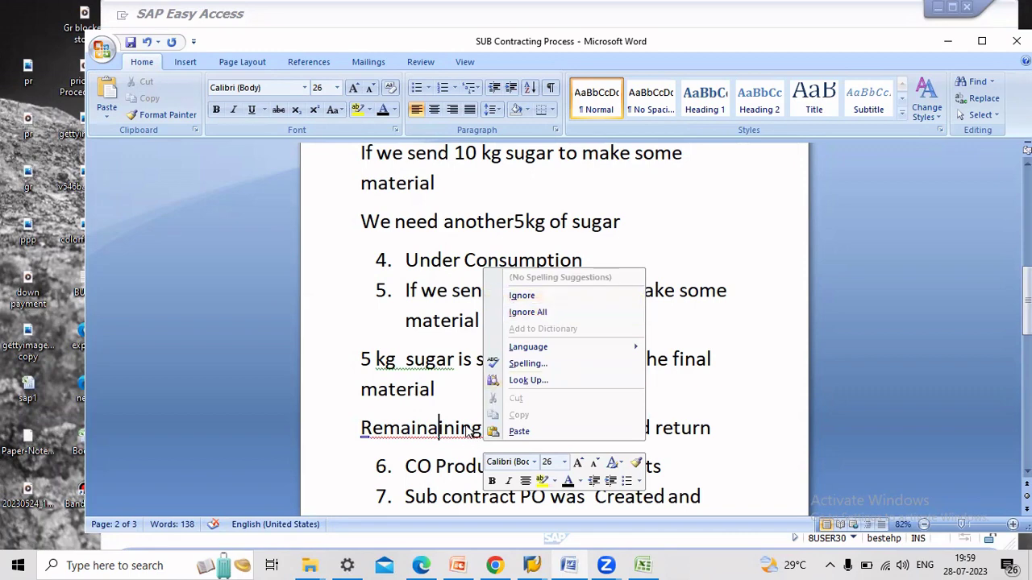
key(Escape)
click(481, 428)
key(BackSpace)
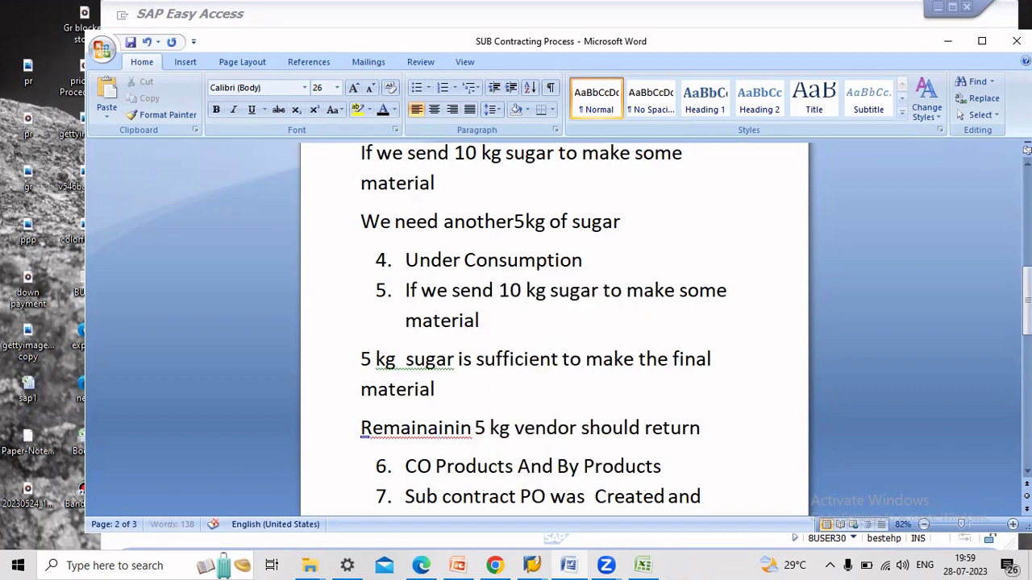
key(BackSpace)
key(BackSpace)
key(BackSpace)
key(BackSpace)
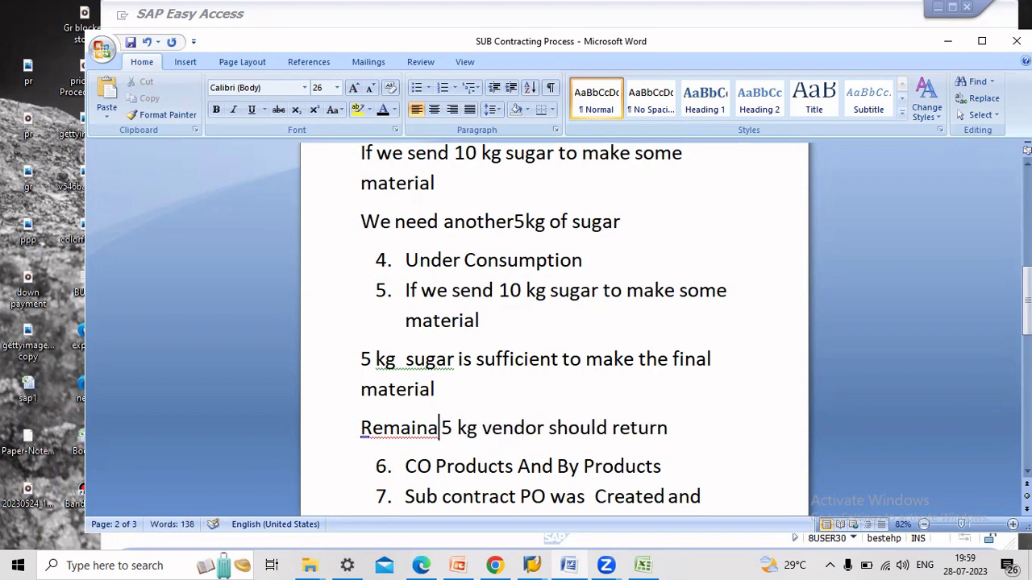
key(BackSpace)
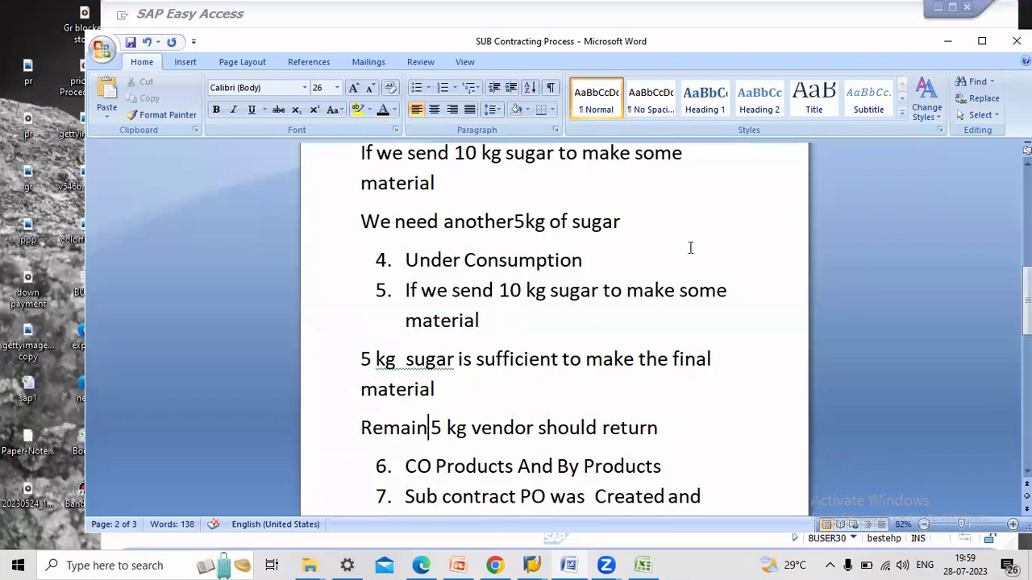
Switch to the sap1 workbook in Excel and copy cells F9:F12 of Sheet8 to the range starting at J5
click(949, 42)
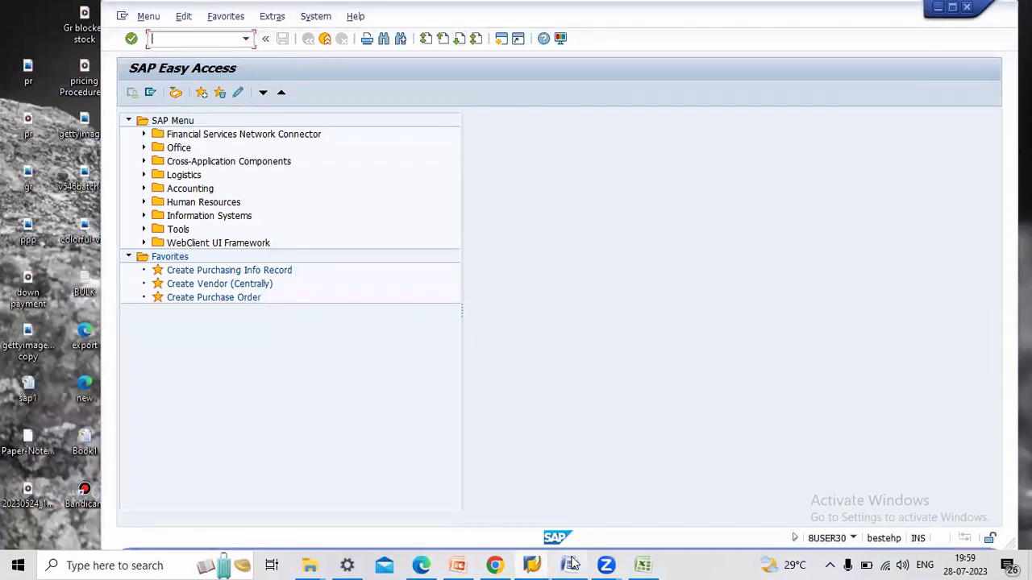
mouse_move(571, 564)
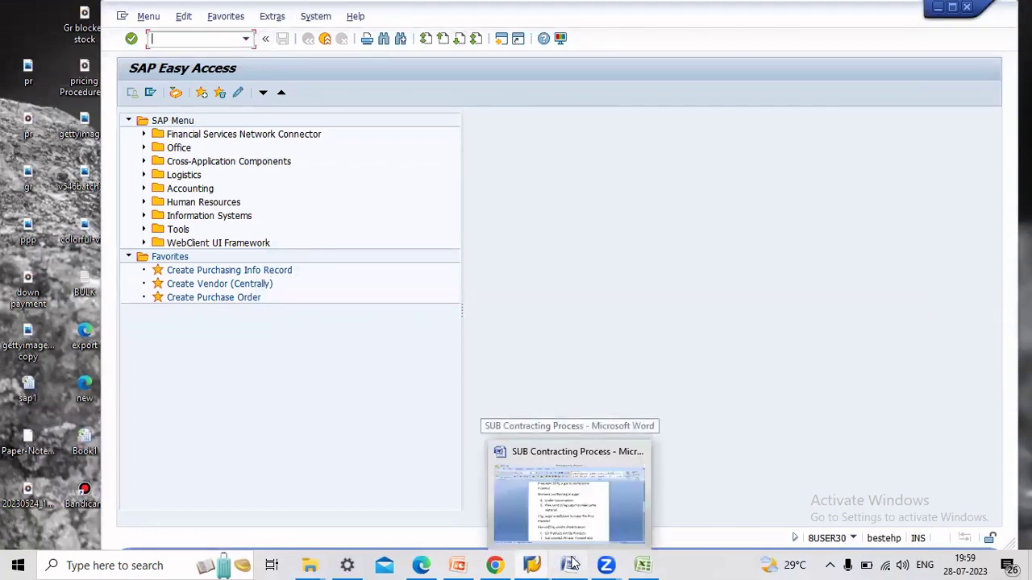
click(643, 565)
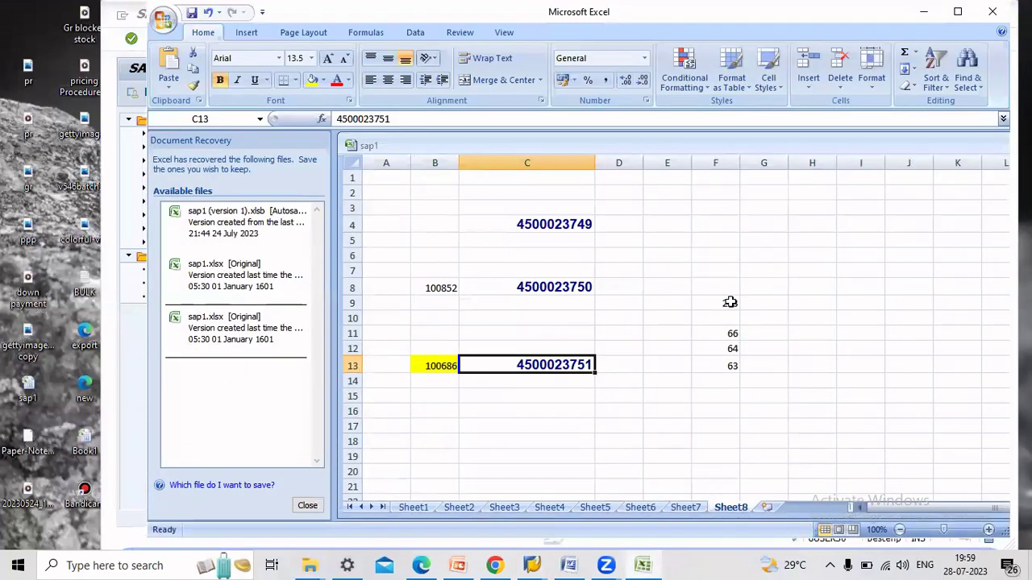
click(729, 302)
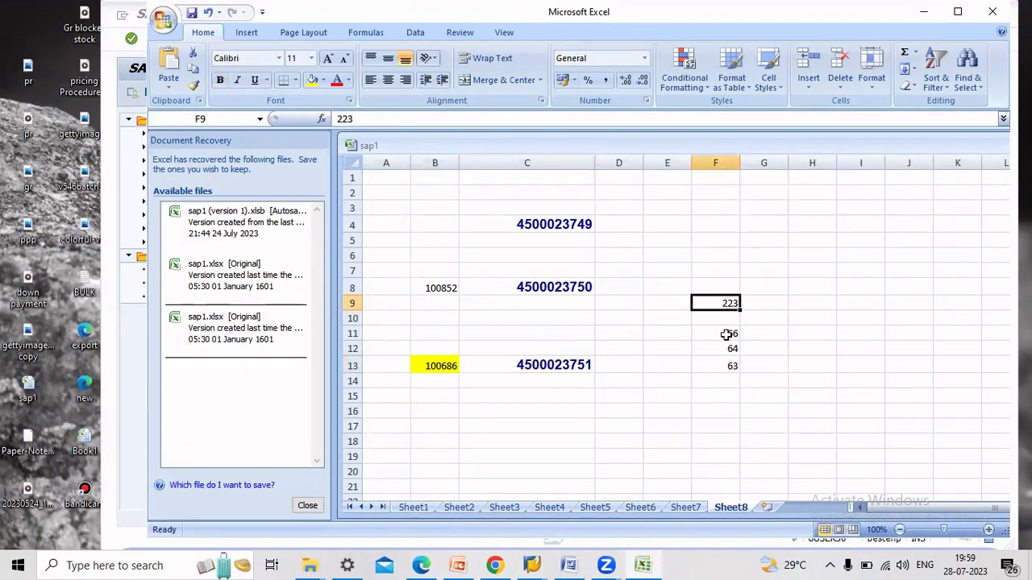
drag(729, 335, 731, 345)
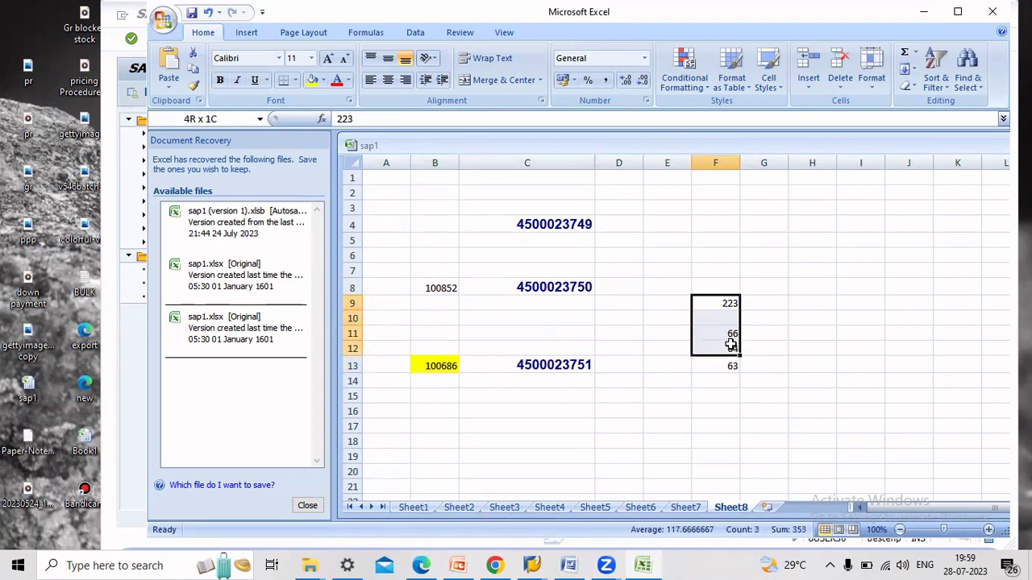
key(ctrl+c)
click(924, 242)
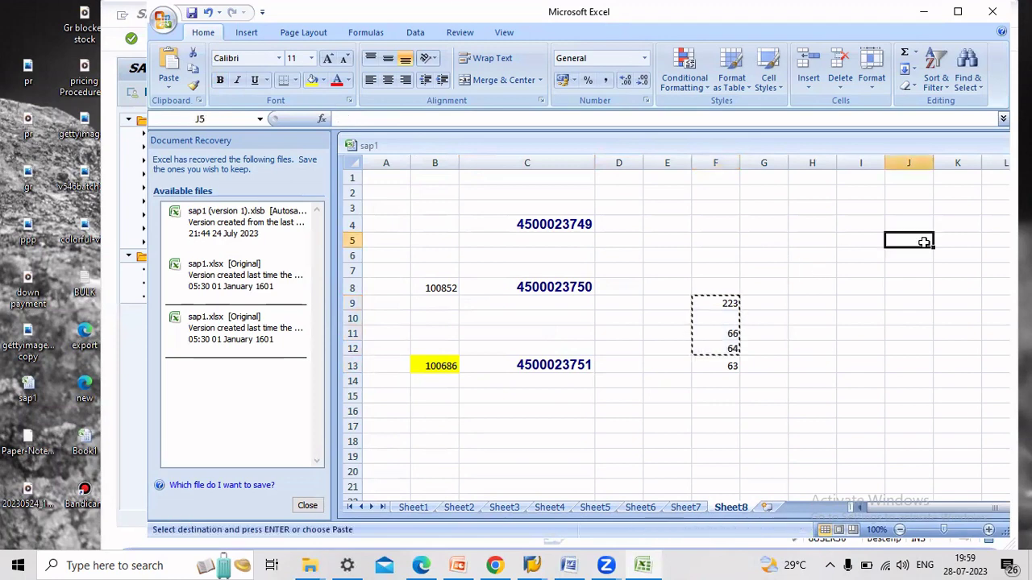
key(ctrl+v)
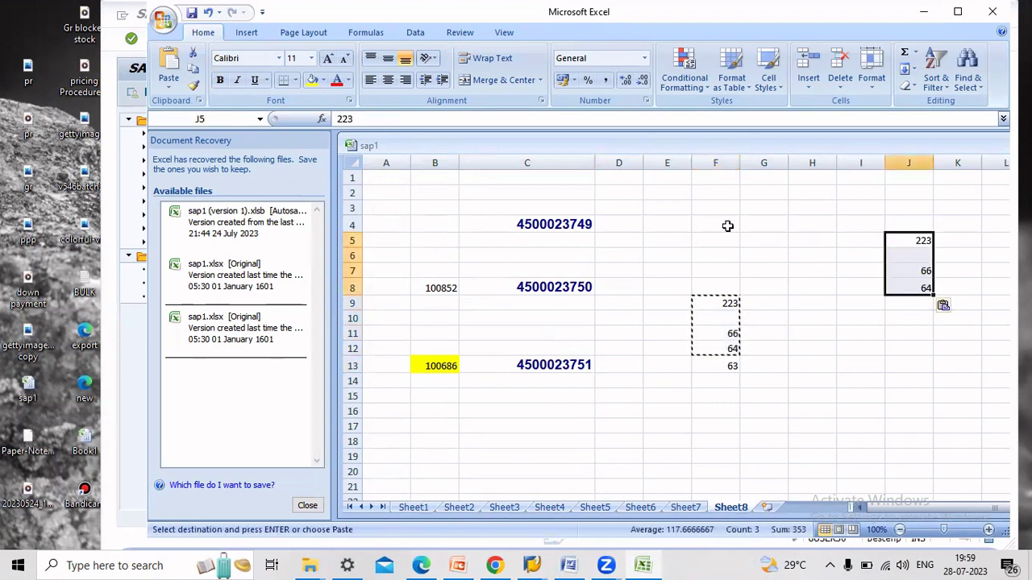
Return to SAP and start a new purchase order with transaction ME21N
click(924, 11)
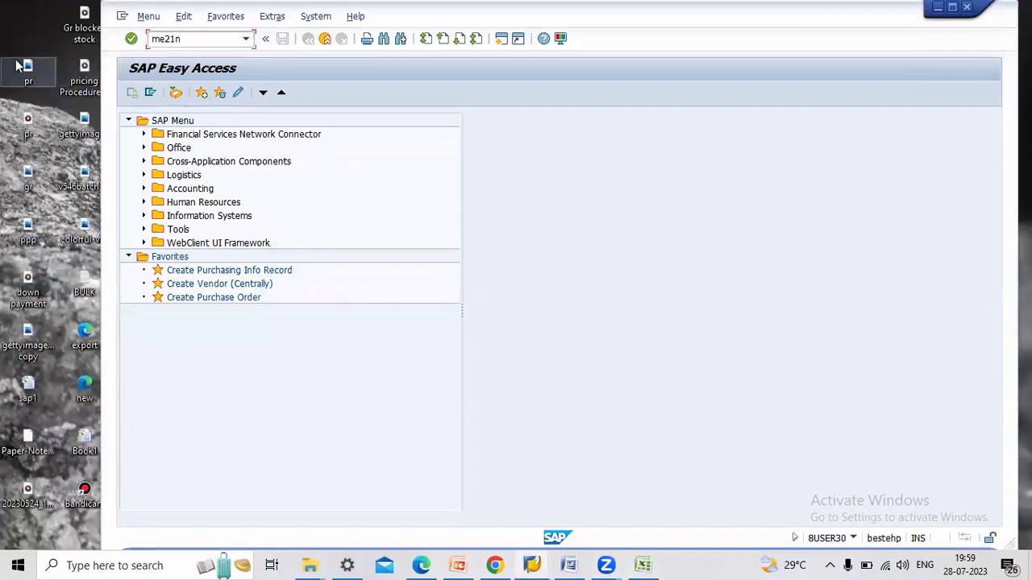
text(me21n)
key(Return)
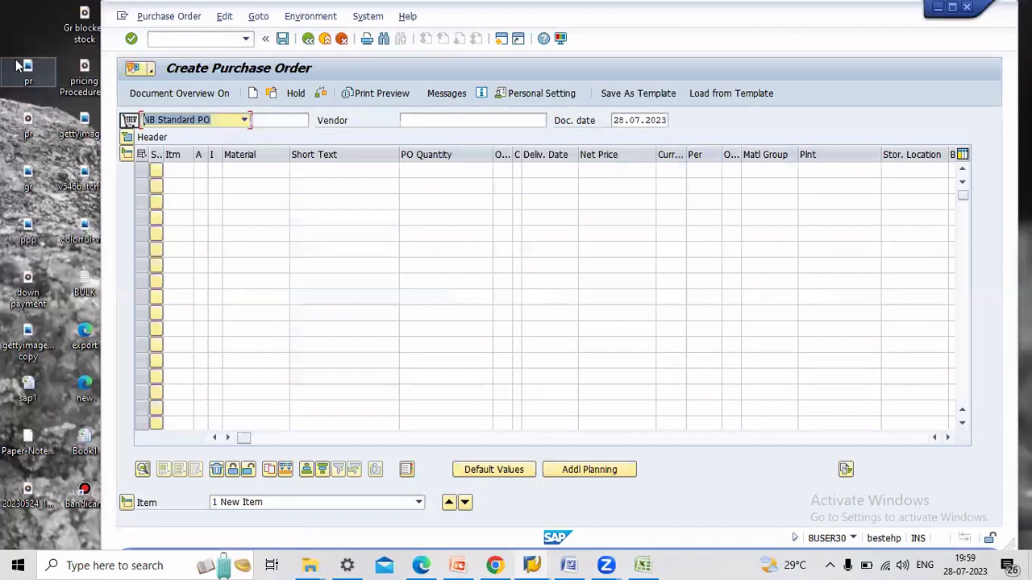
Enter vendor 100852 in the new purchase order and give the first item category L and material 223
click(405, 120)
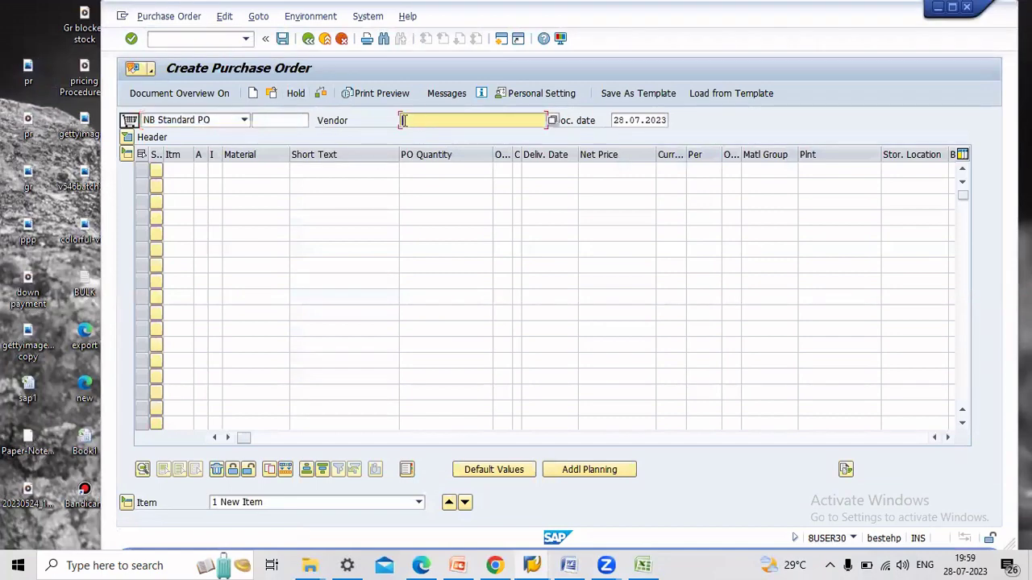
text(100852)
click(216, 170)
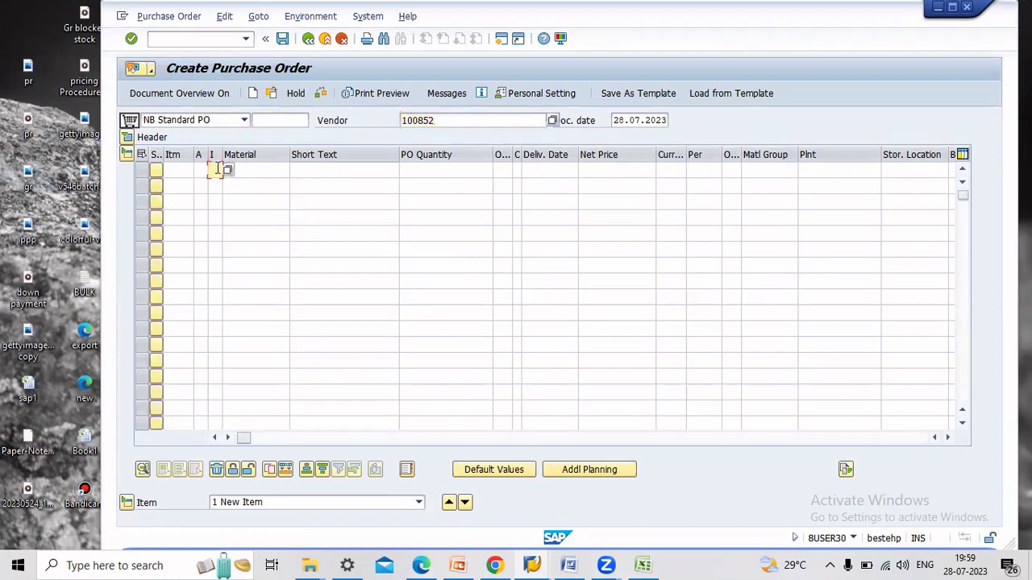
click(258, 171)
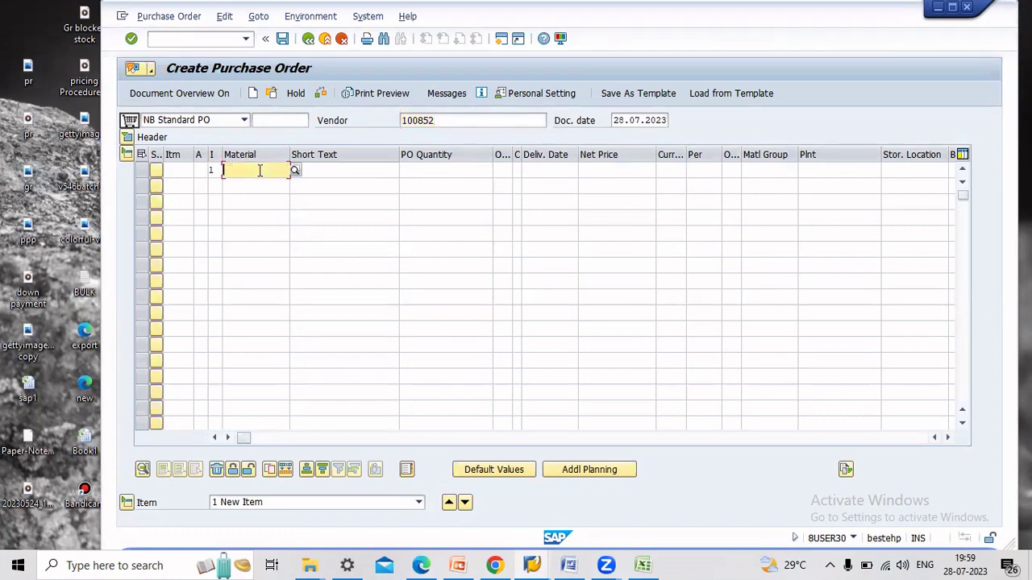
text(223)
key(Return)
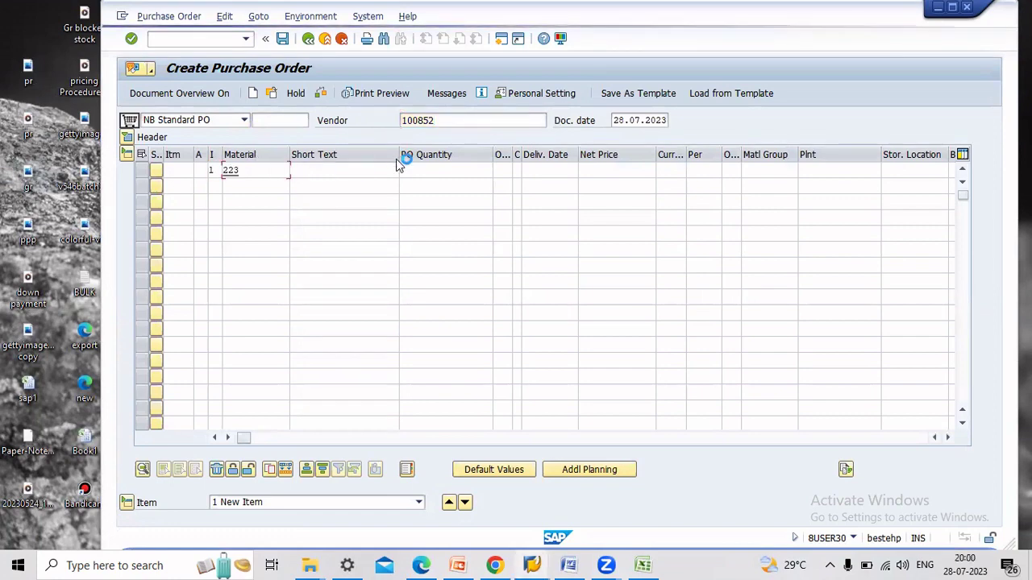
Set the item's order quantity to 10 and its net price to 5000 INR
click(464, 170)
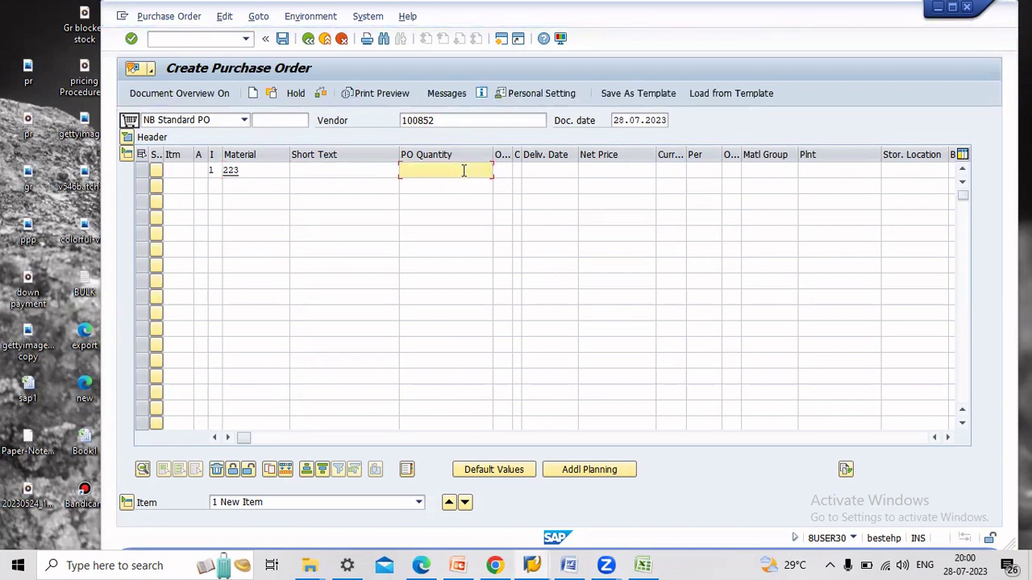
key(Tab)
key(Tab)
key(Tab)
key(Tab)
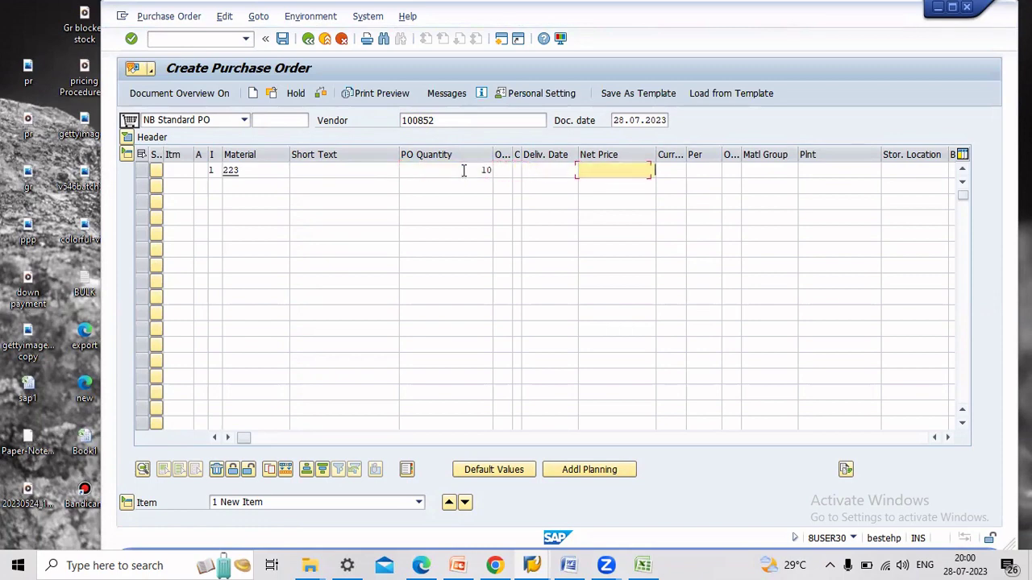
click(607, 171)
text(5000)
key(Tab)
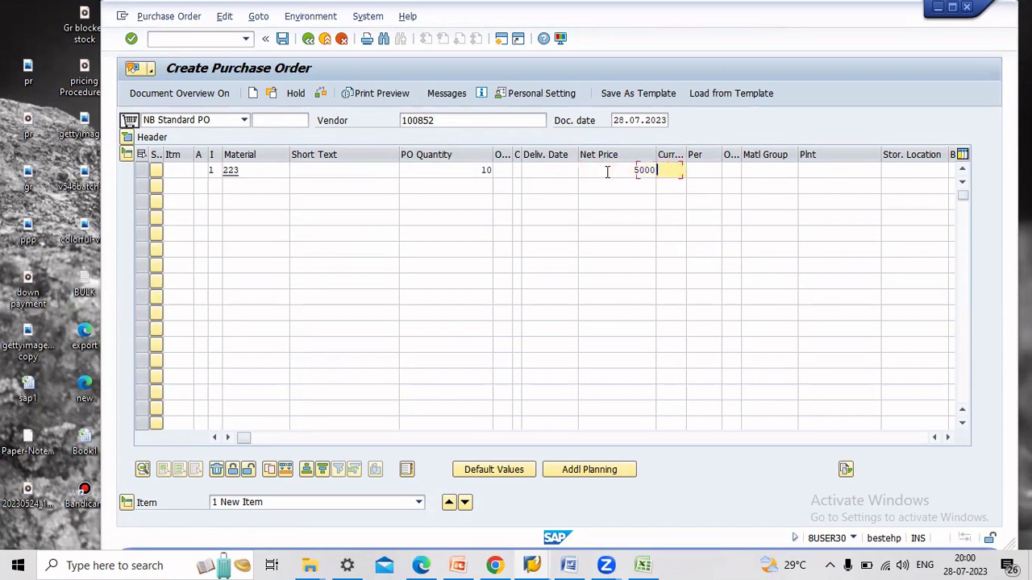
text(inr)
key(Tab)
key(Tab)
key(Tab)
key(Tab)
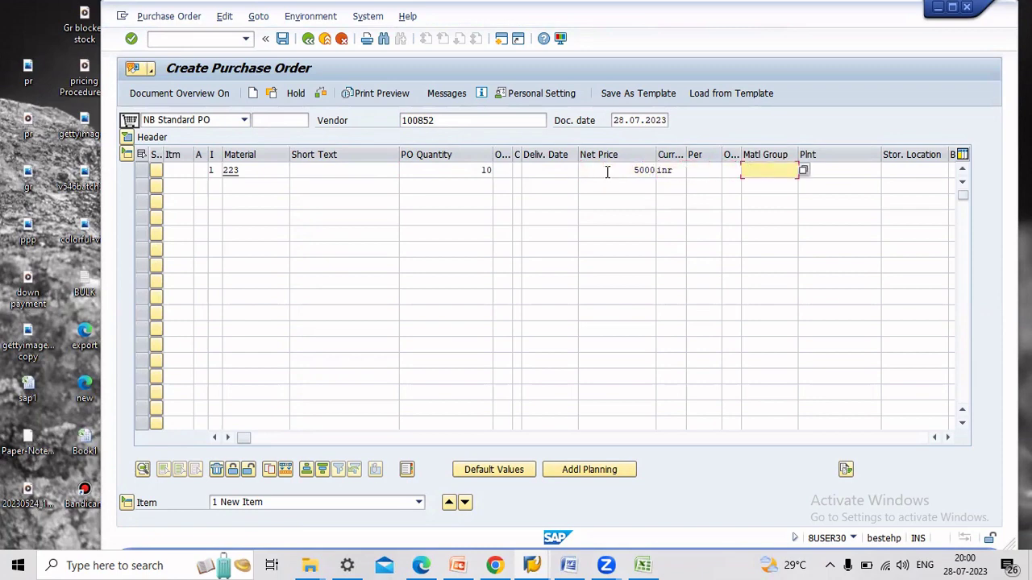
Assign plant SEZ1 and storage location s1 to the item and validate the entries
key(BackSpace)
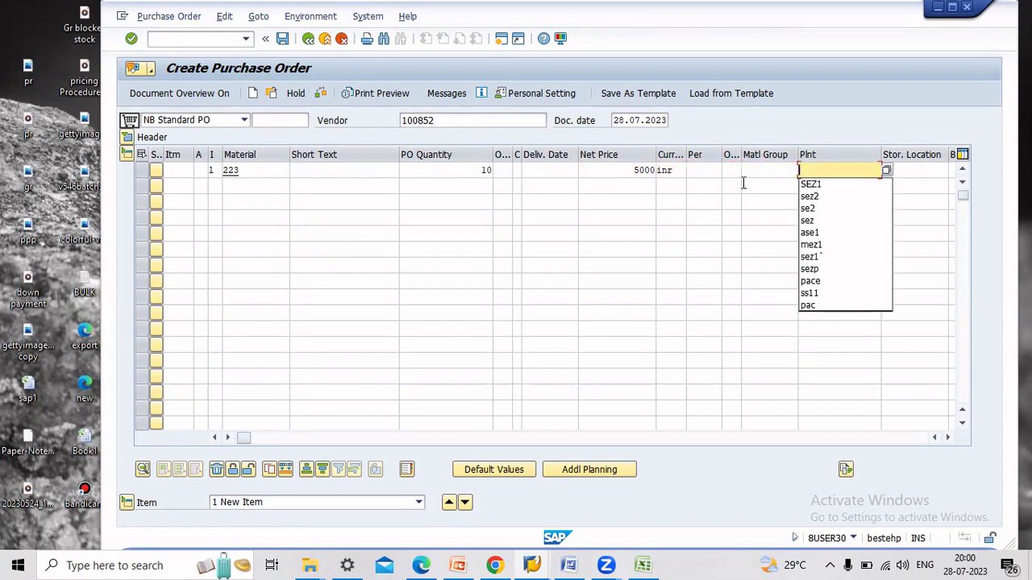
click(808, 185)
click(896, 172)
text(s1)
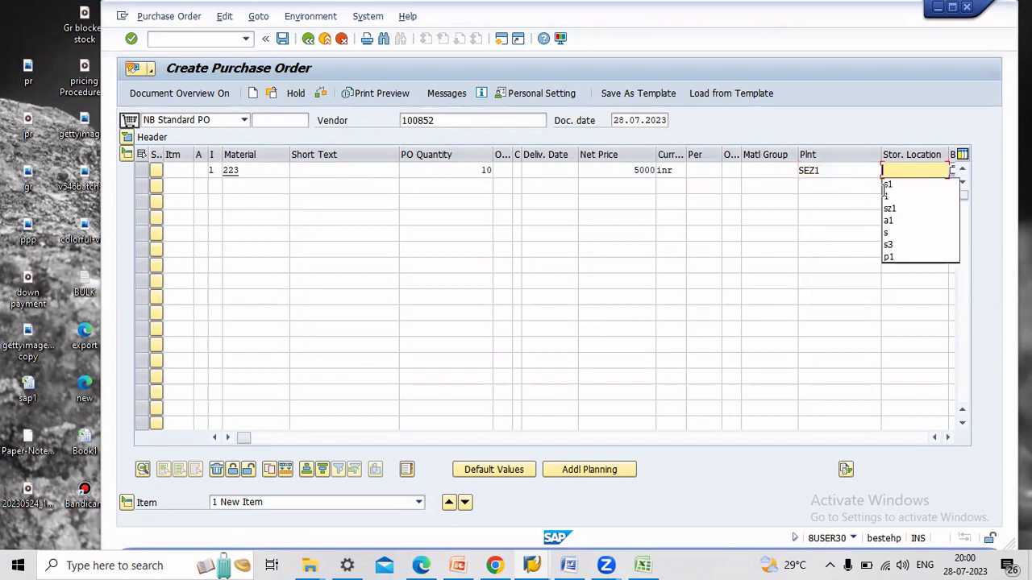
key(Return)
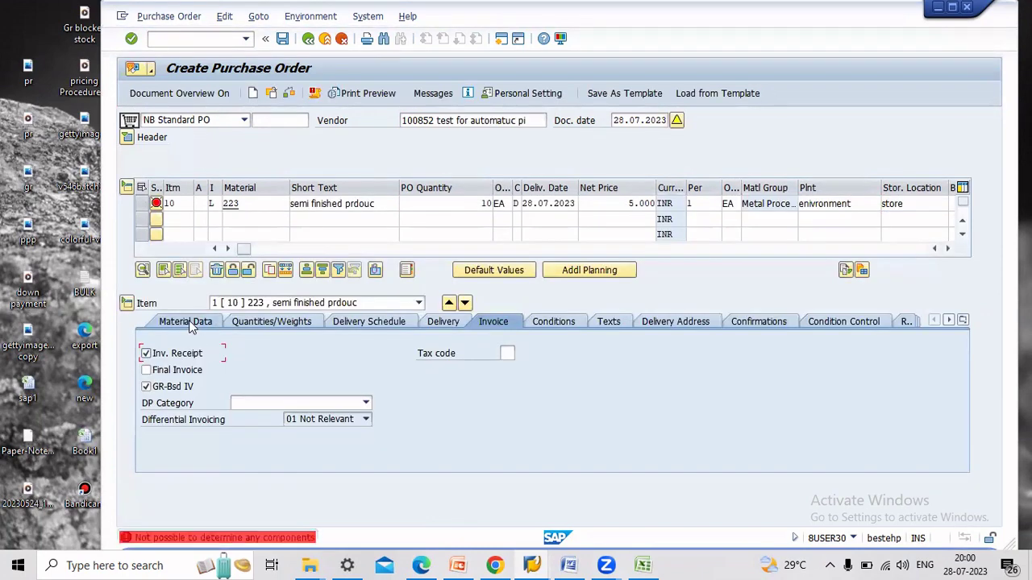
Add components 63 and 64 to the item, each with a requirement quantity of 10, and return to the purchase order
click(191, 325)
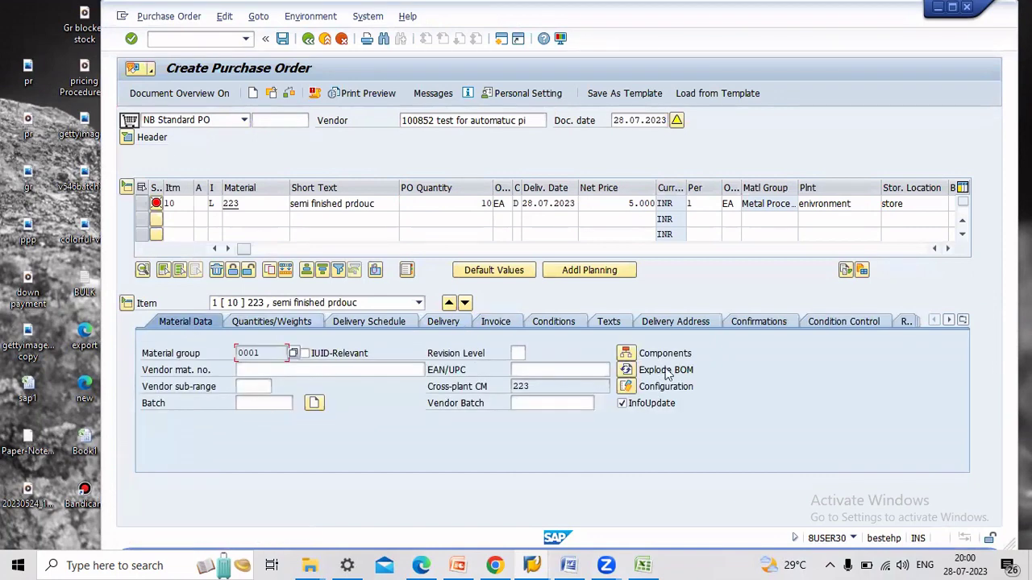
click(626, 355)
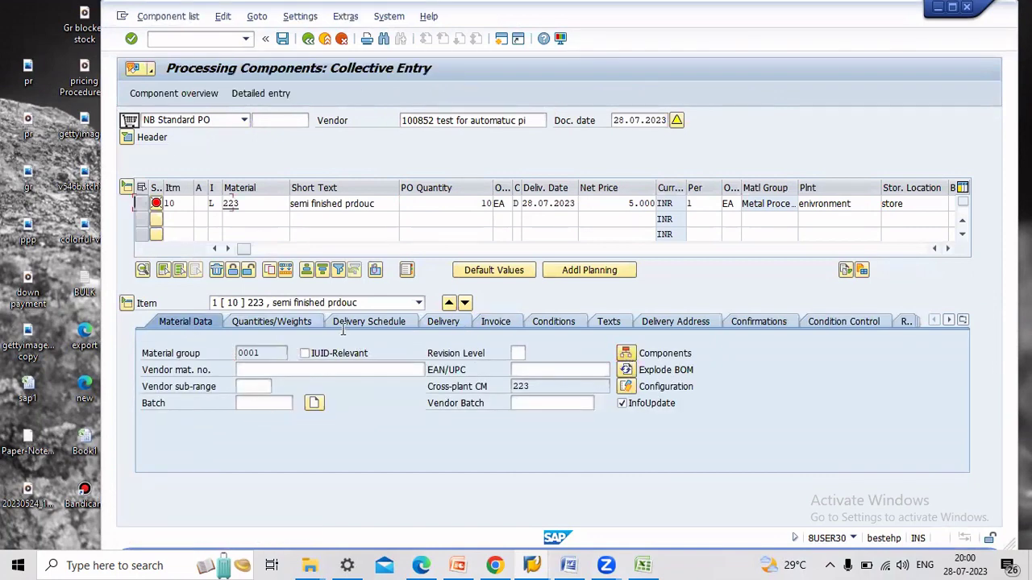
text(63)
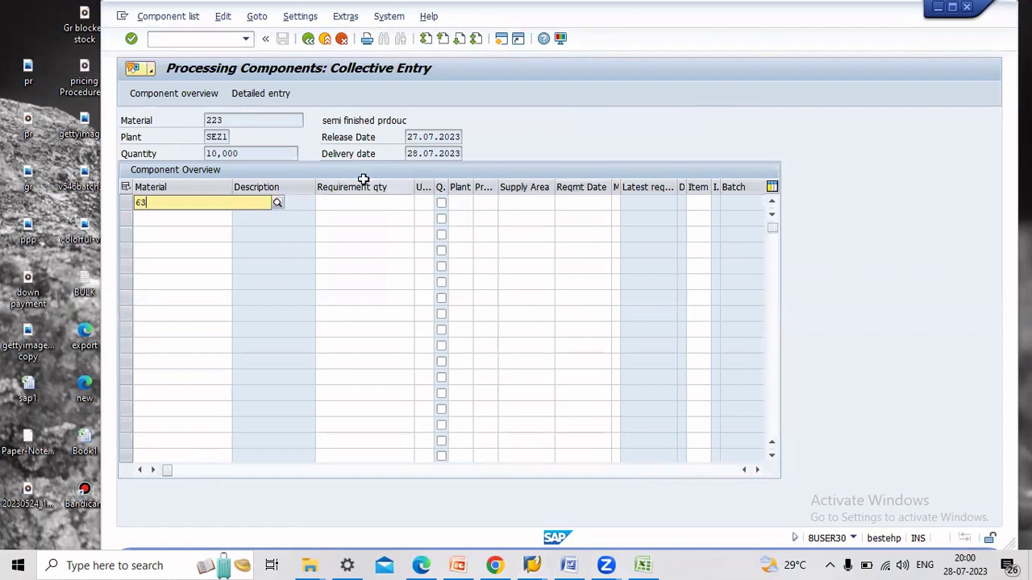
click(401, 203)
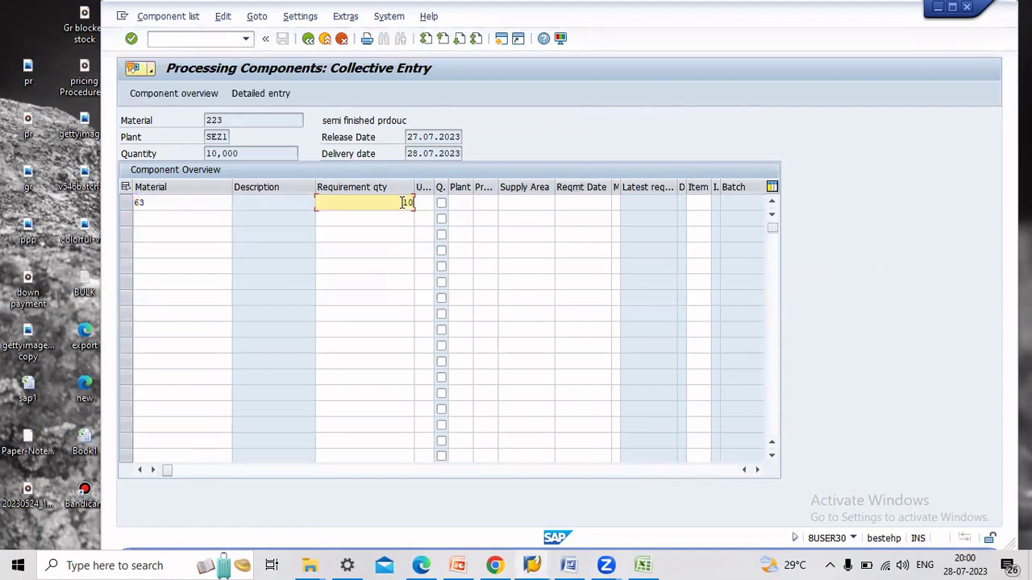
click(180, 223)
text(64)
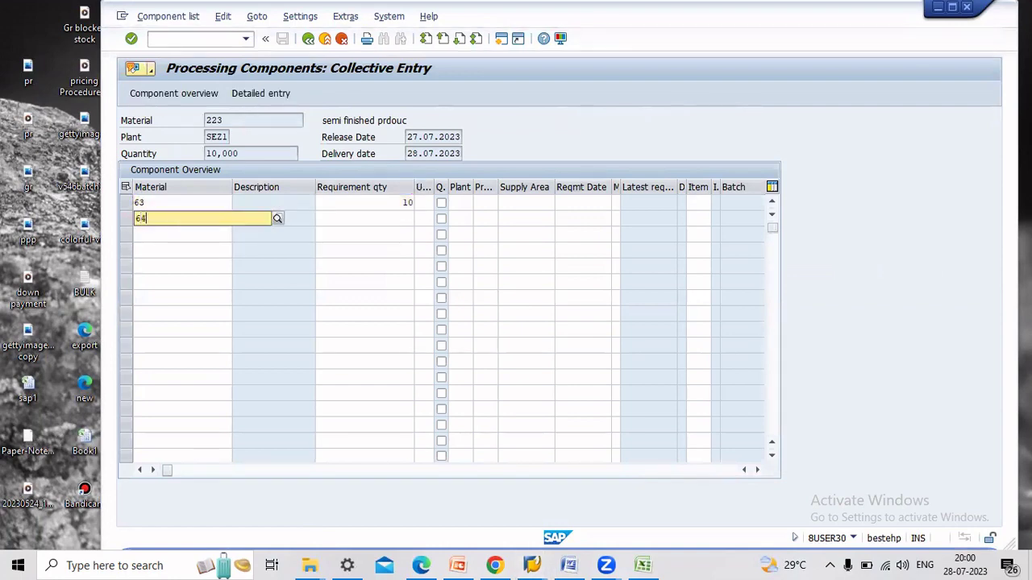
click(377, 217)
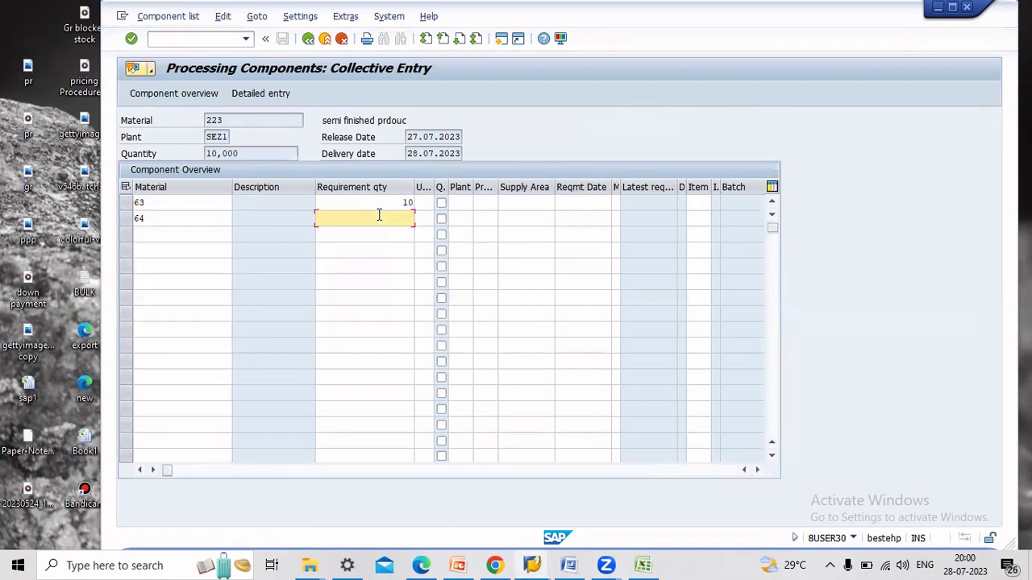
text(10)
key(Return)
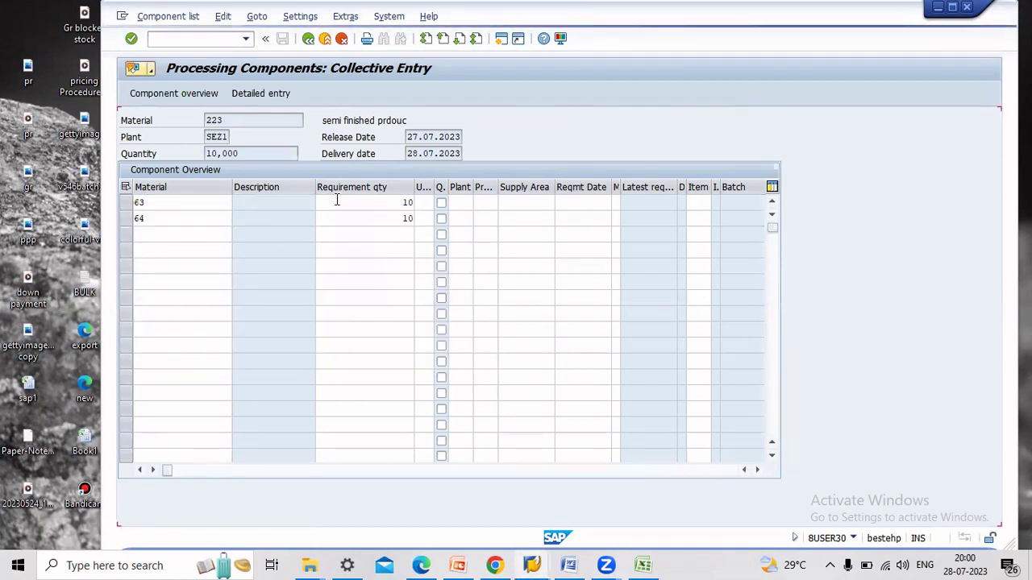
click(308, 39)
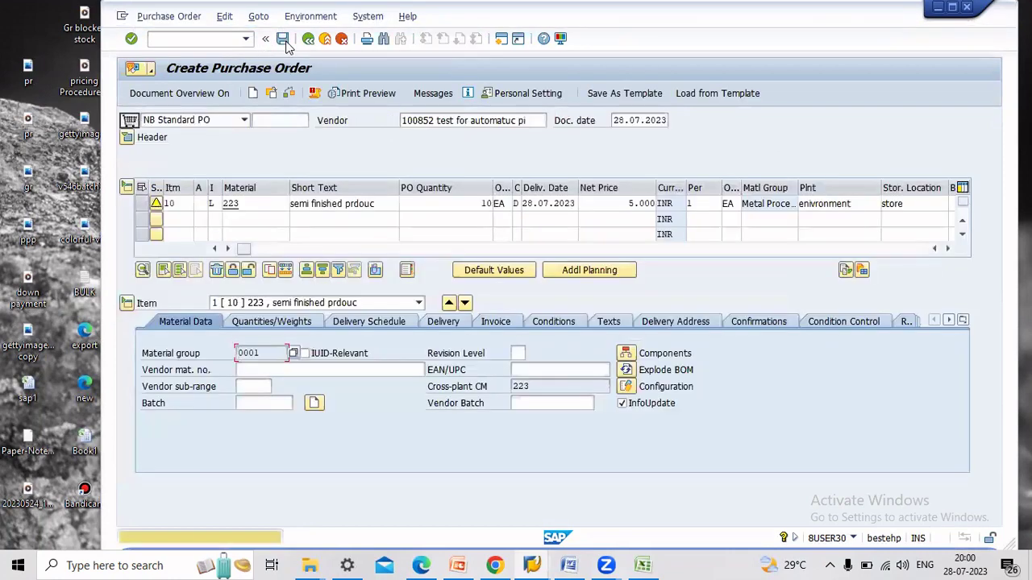
Save the purchase order and copy its number from the creation message
click(283, 39)
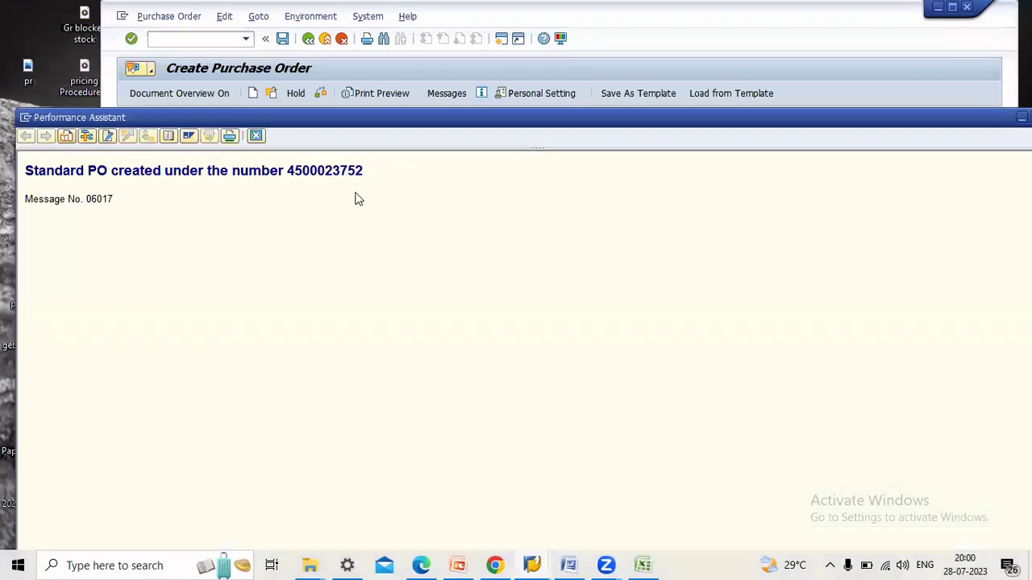
double_click(331, 173)
key(ctrl+c)
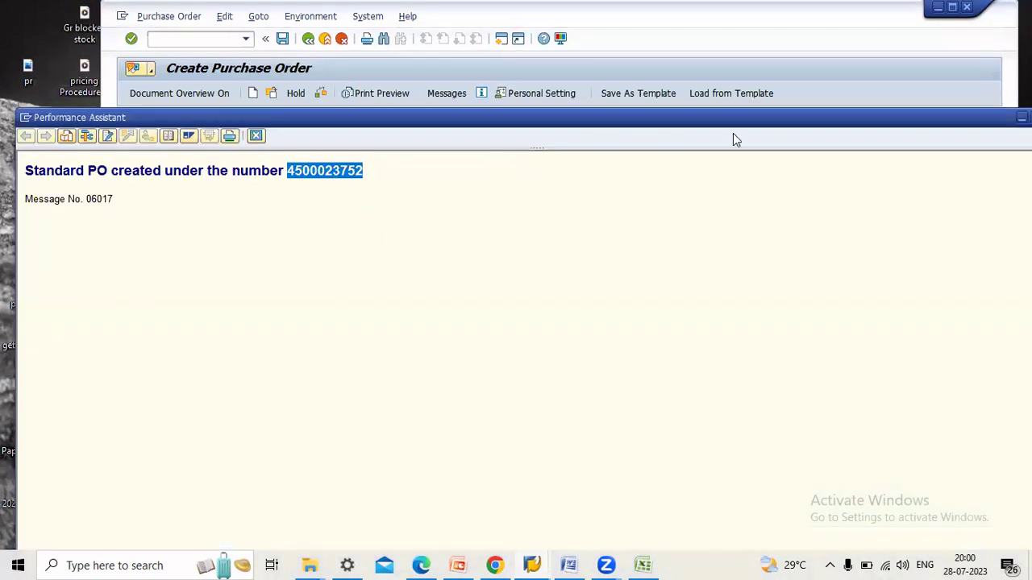
click(875, 81)
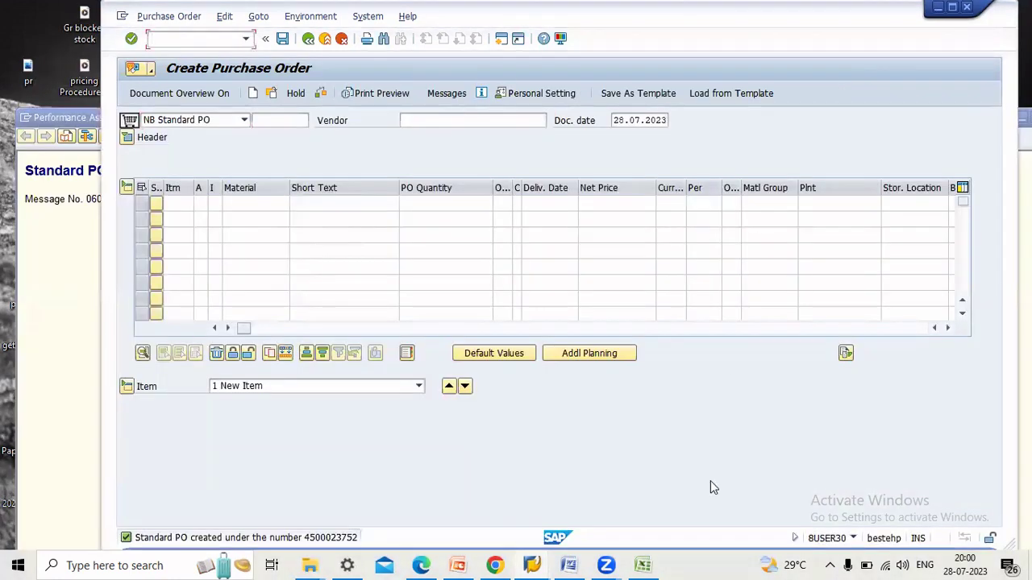
Switch to the sap1 workbook in Excel, paste the purchase order number into G3 of Sheet8, and widen column G to fit
key(alt+Tab)
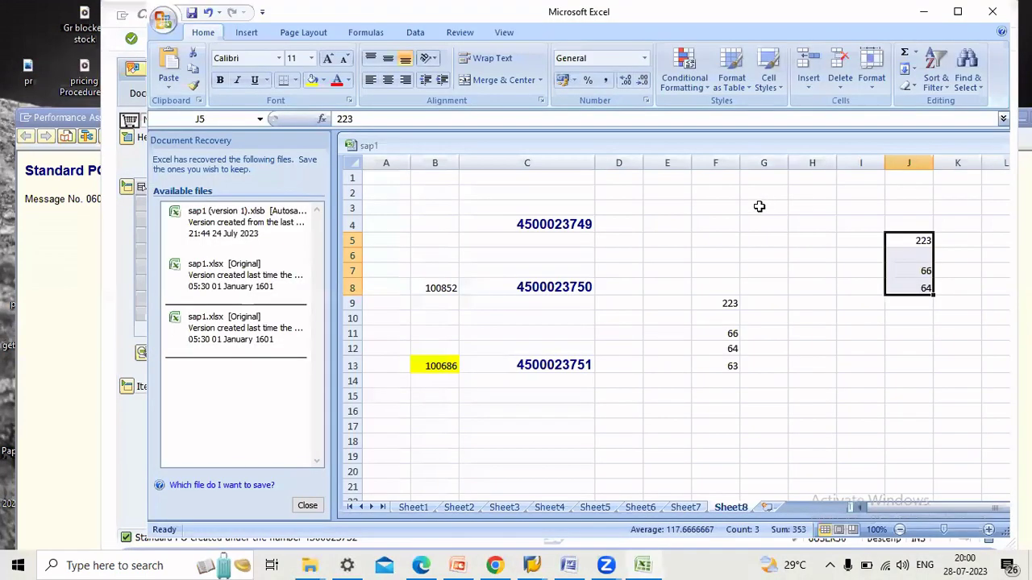
key(ctrl+v)
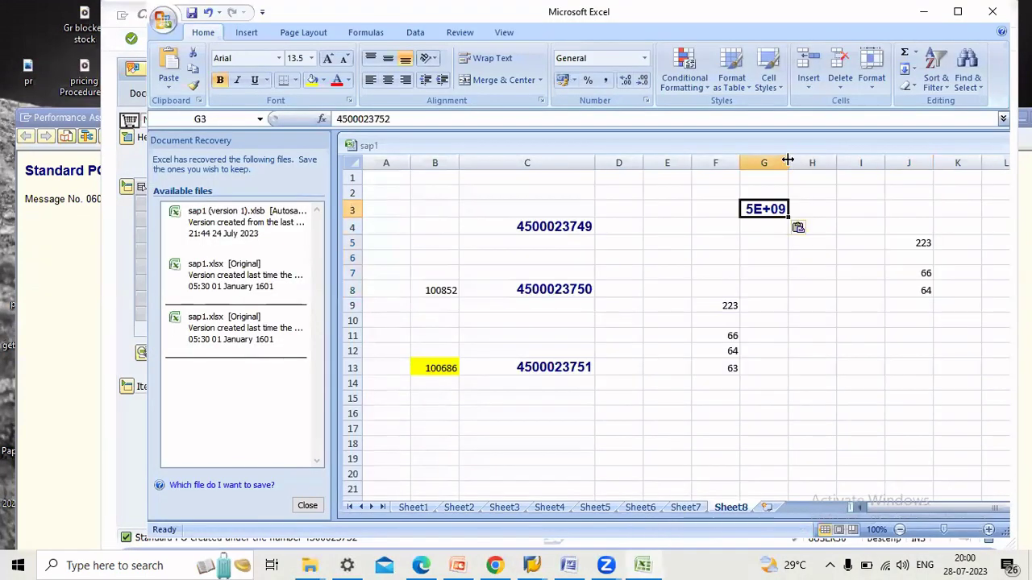
drag(787, 159, 845, 154)
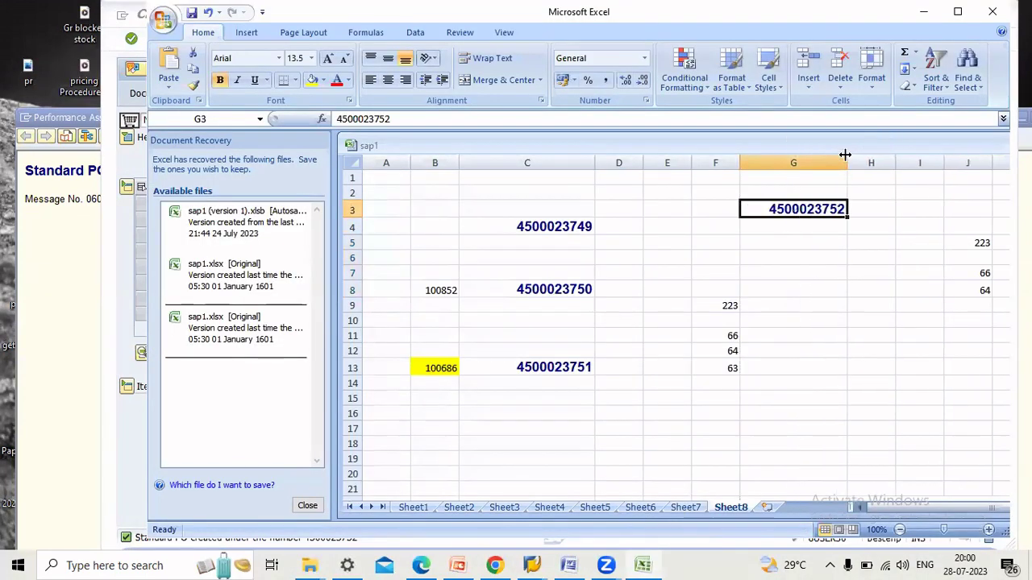
Return to SAP and run SC Stock Monitoring for vendor 100852 in plant SEZ1
click(143, 278)
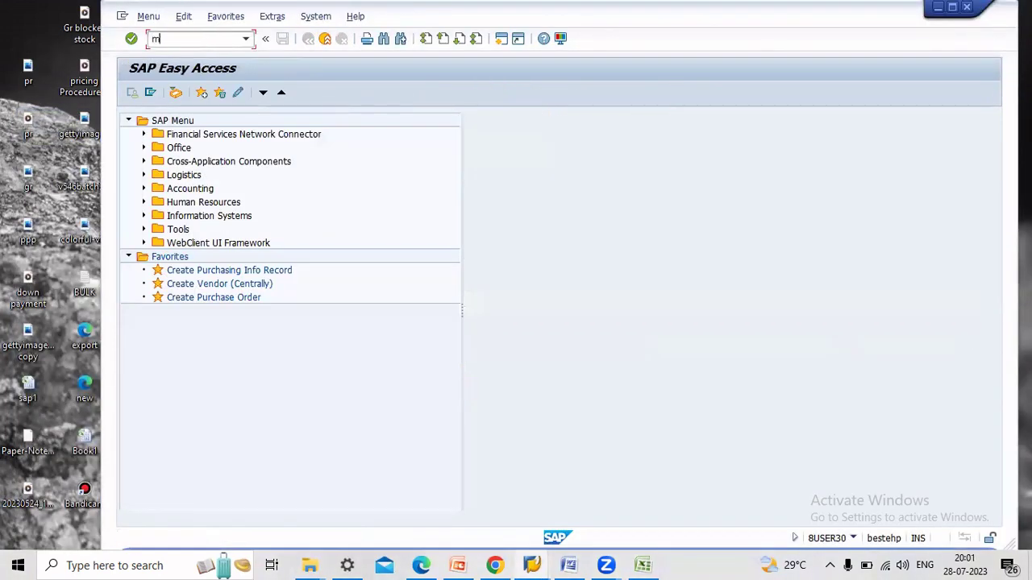
key(Return)
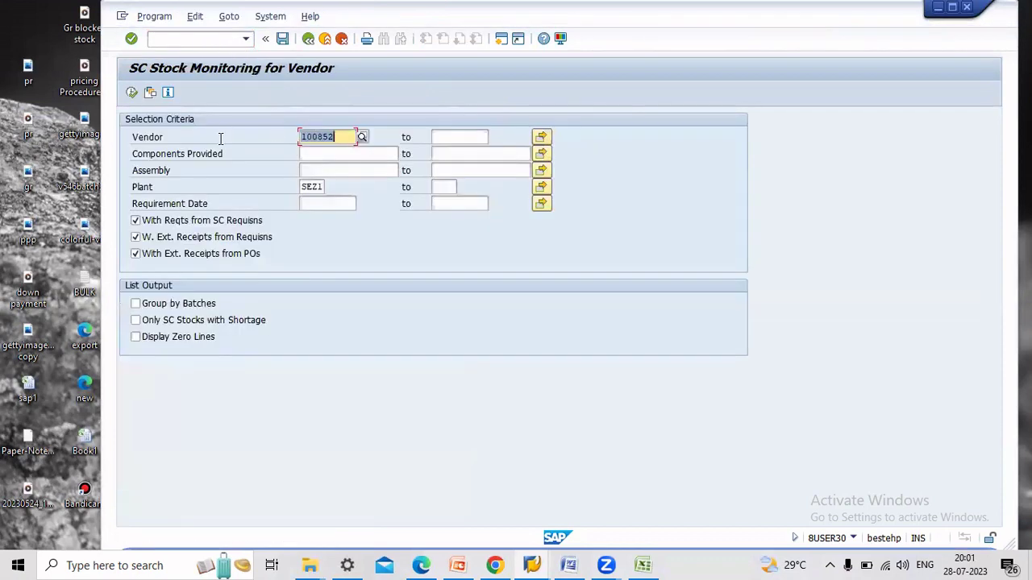
click(132, 93)
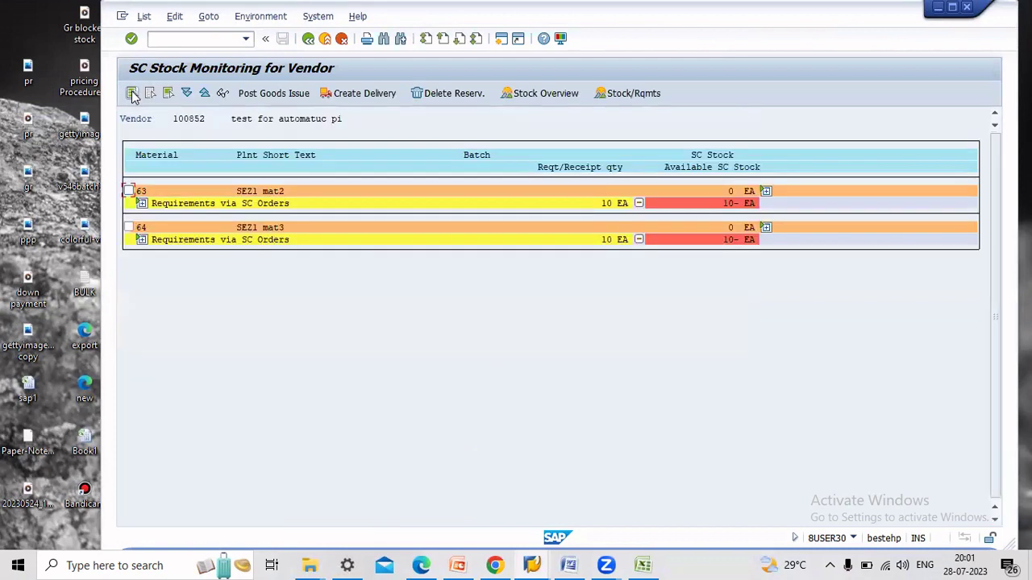
Select components 63 and 64 and start posting their goods issue to the vendor from storage location S1
click(129, 192)
click(129, 228)
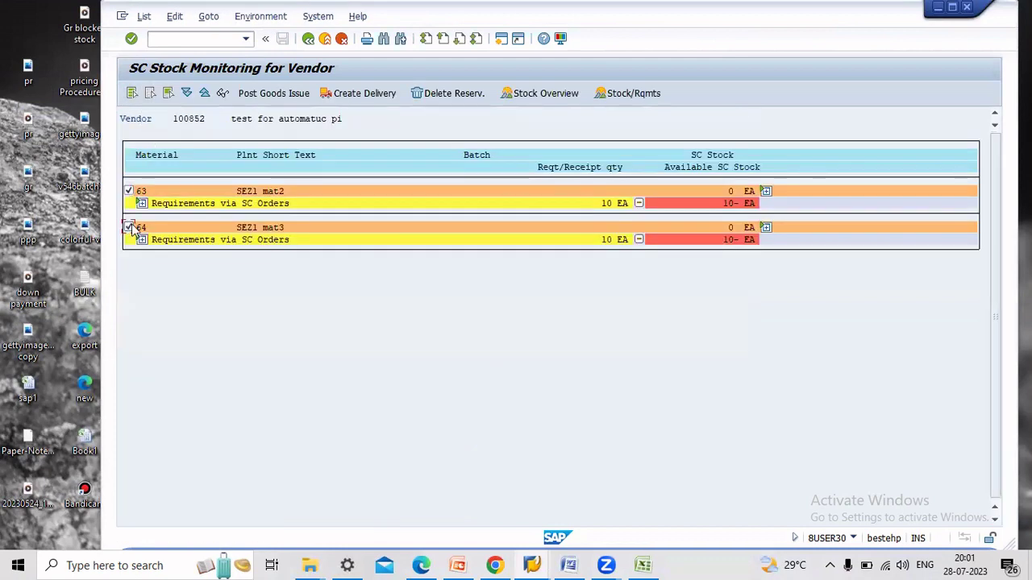
click(272, 95)
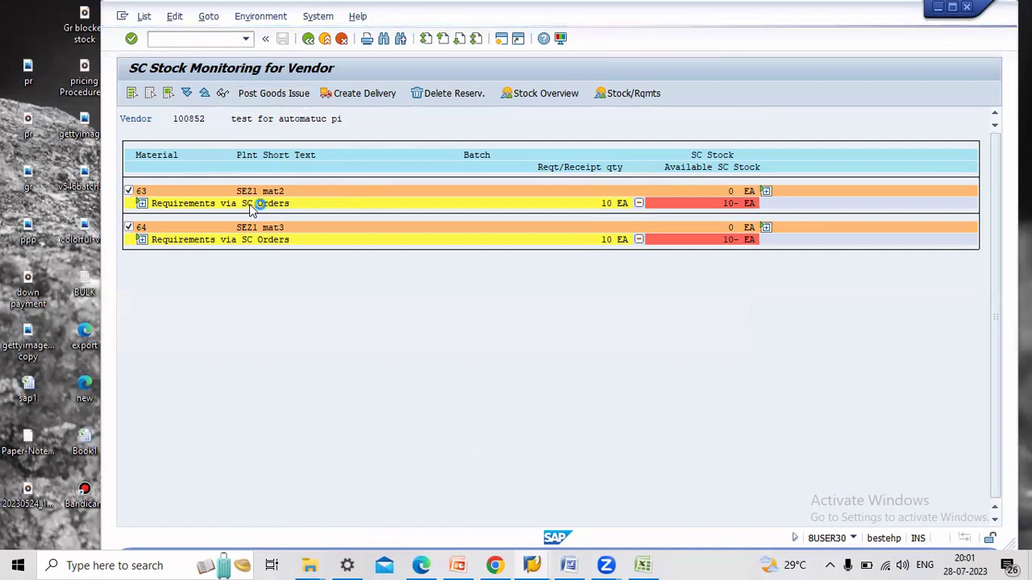
click(387, 262)
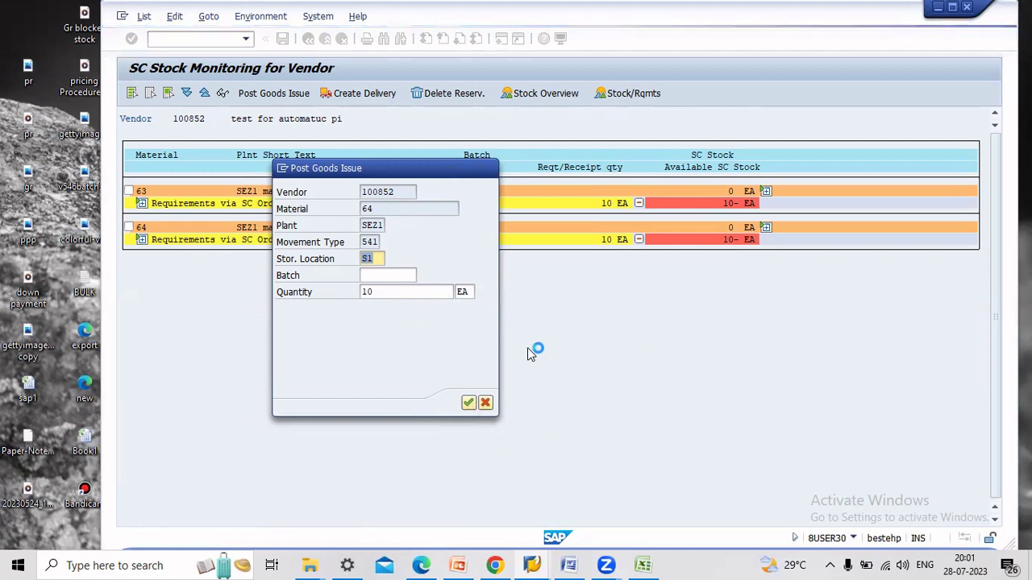
Open a new SAP logon window through the mm connection and move it aside
click(532, 565)
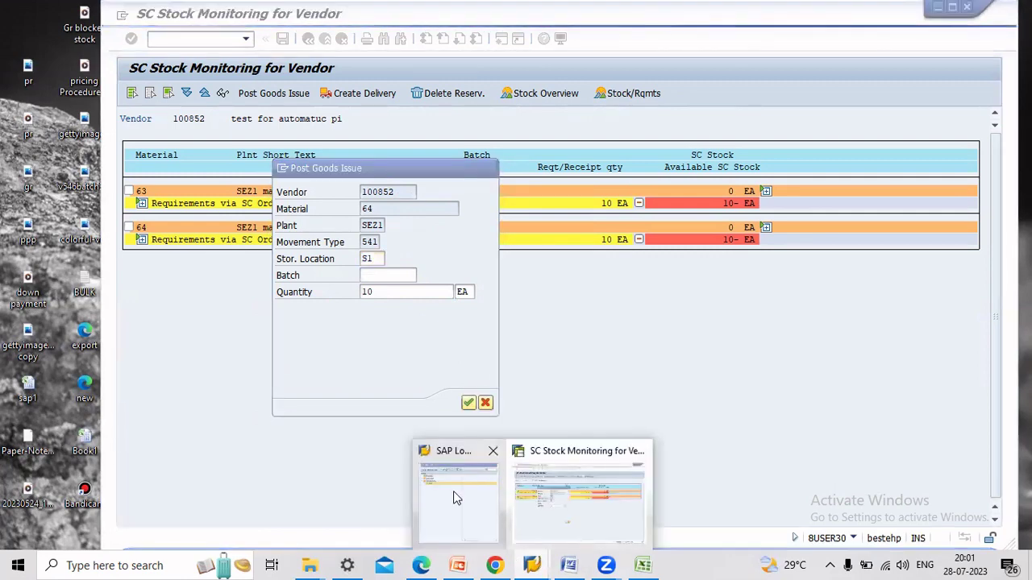
click(456, 496)
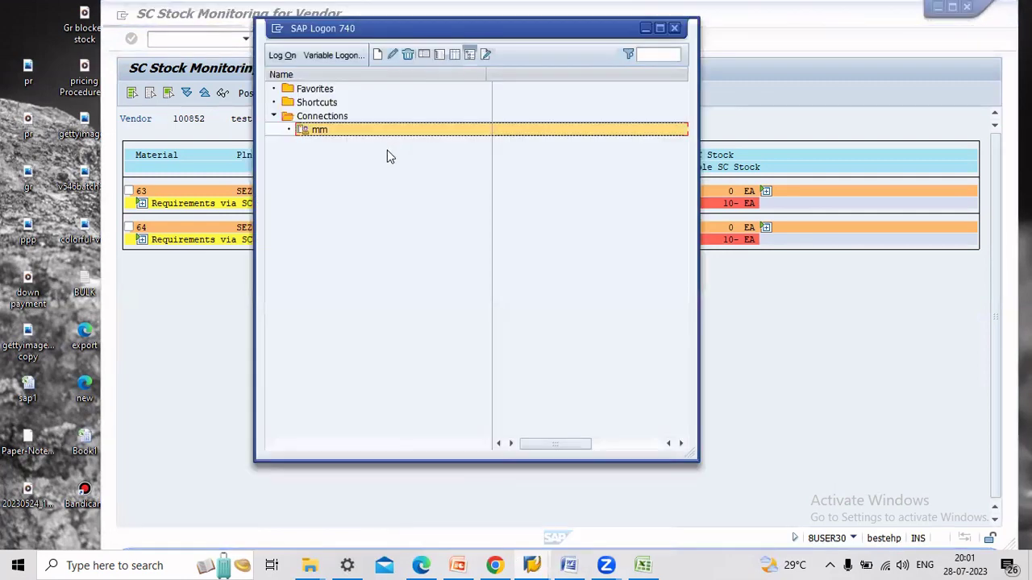
double_click(325, 132)
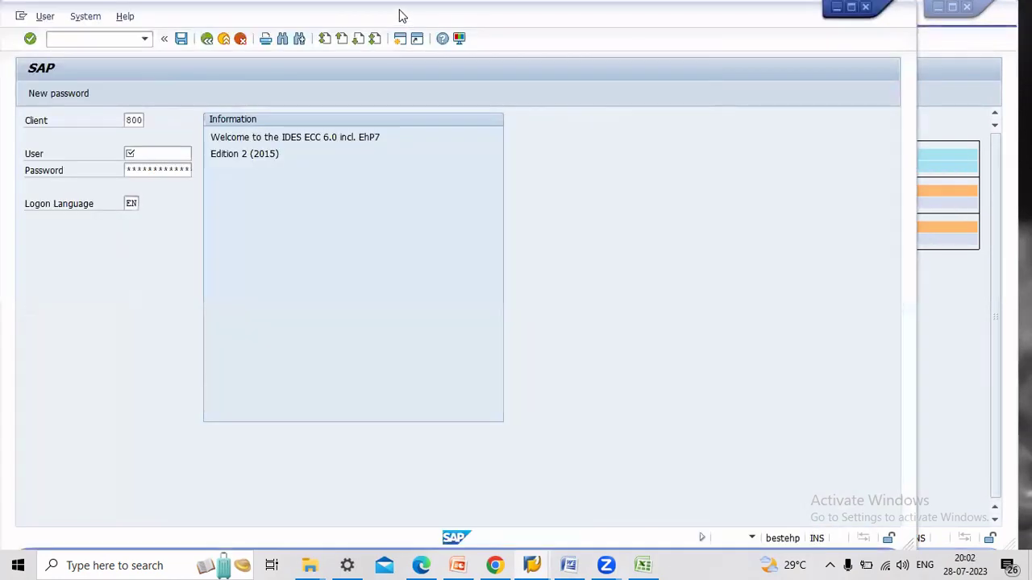
drag(399, 12, 733, 50)
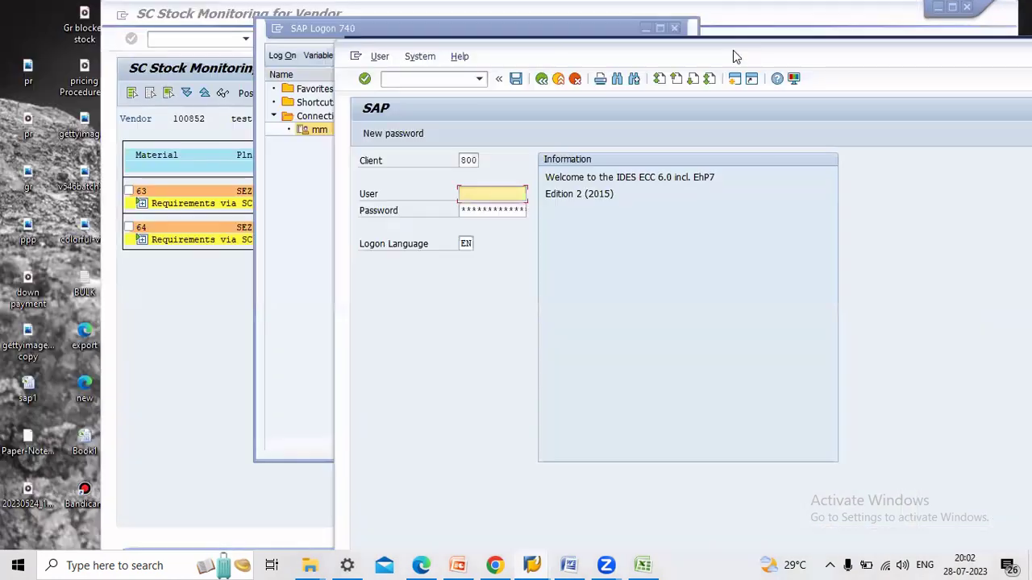
Maximize the new SAP window and log on to client 800 with the user ID and account password
double_click(657, 50)
text(8)
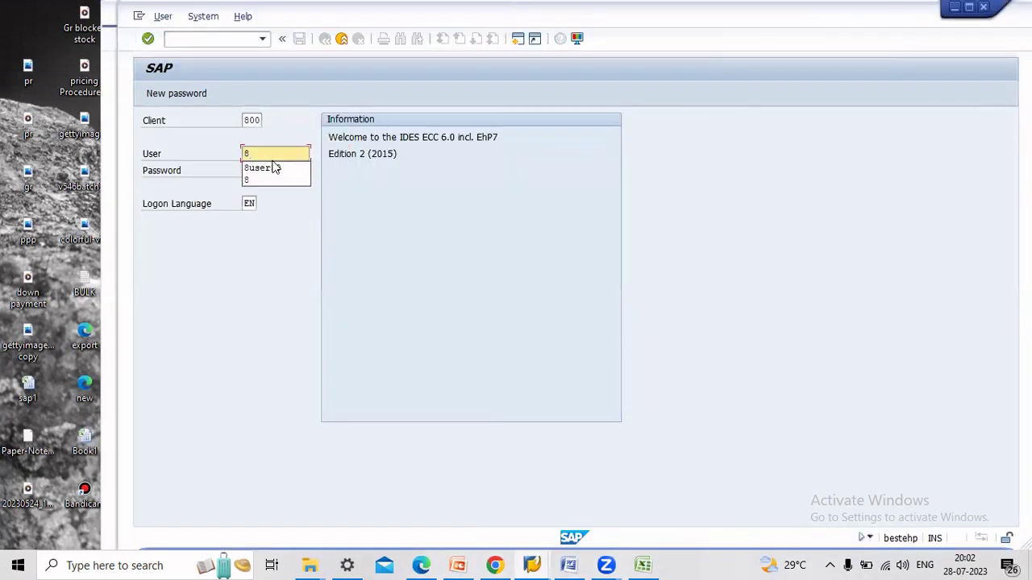
click(277, 167)
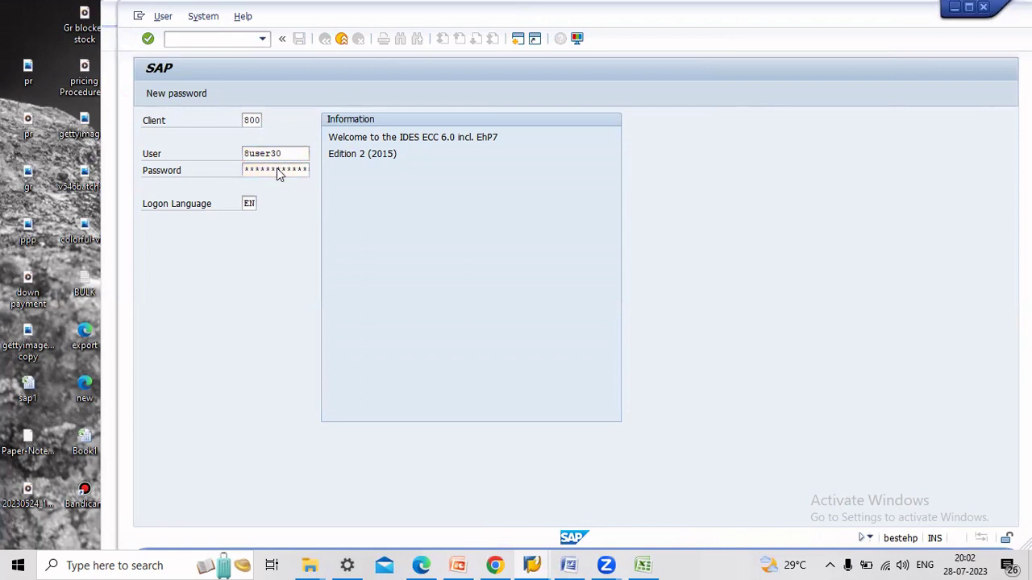
key(Return)
Continue with this logon while ending the other sessions, dismiss the session message, and bring the SAP Easy Access window forward
click(316, 428)
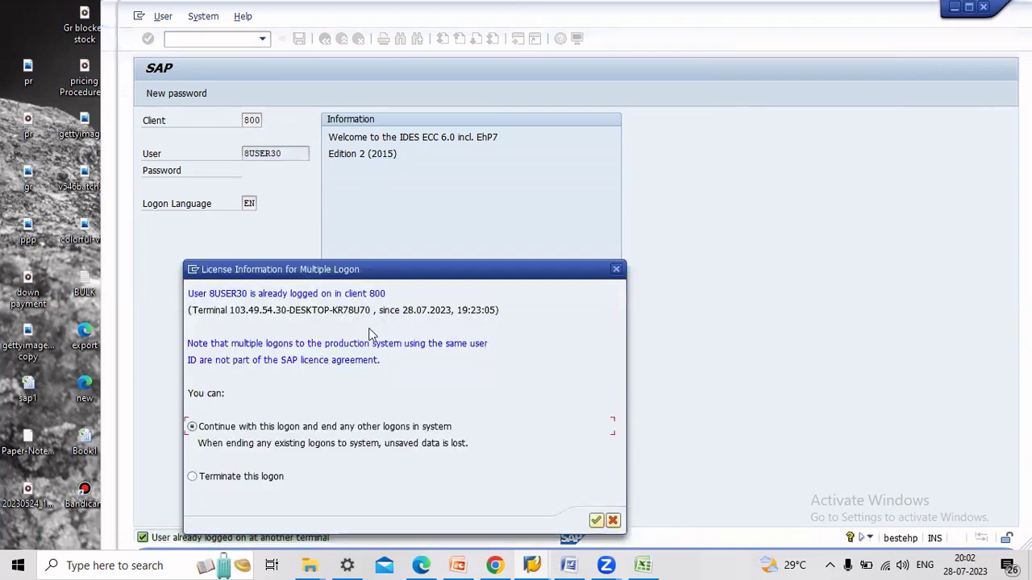
drag(390, 273, 384, 161)
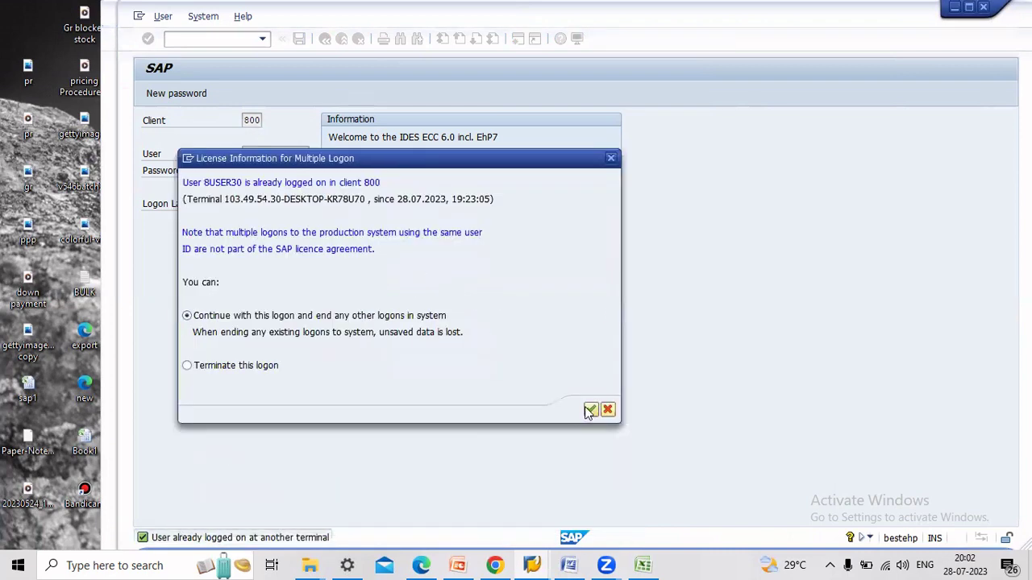
click(590, 411)
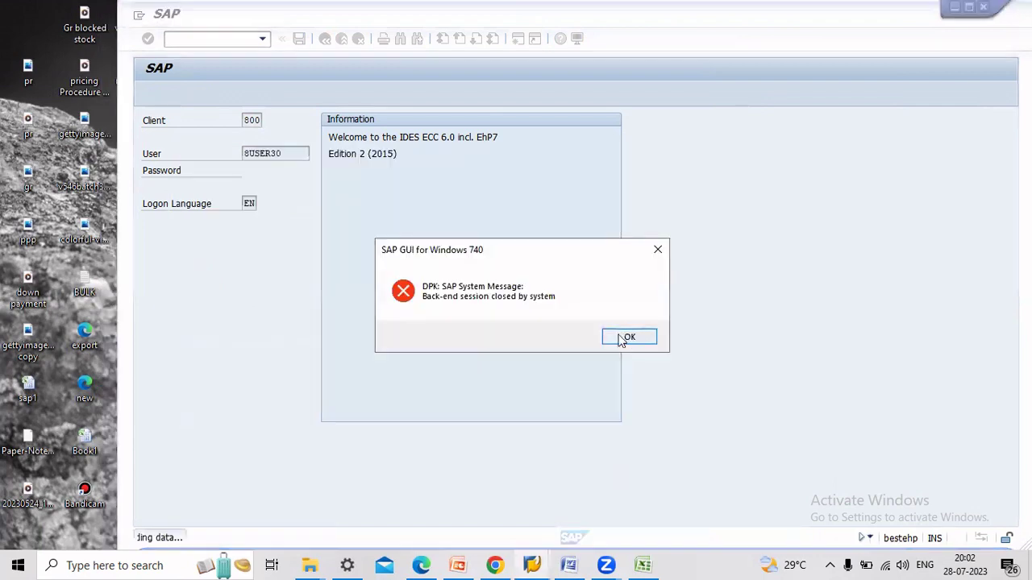
click(622, 339)
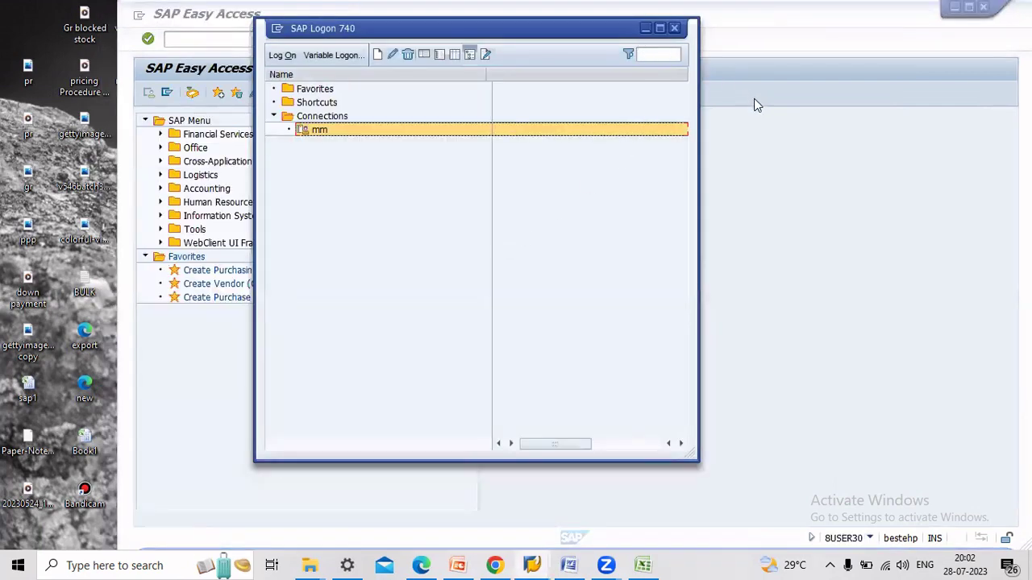
click(756, 104)
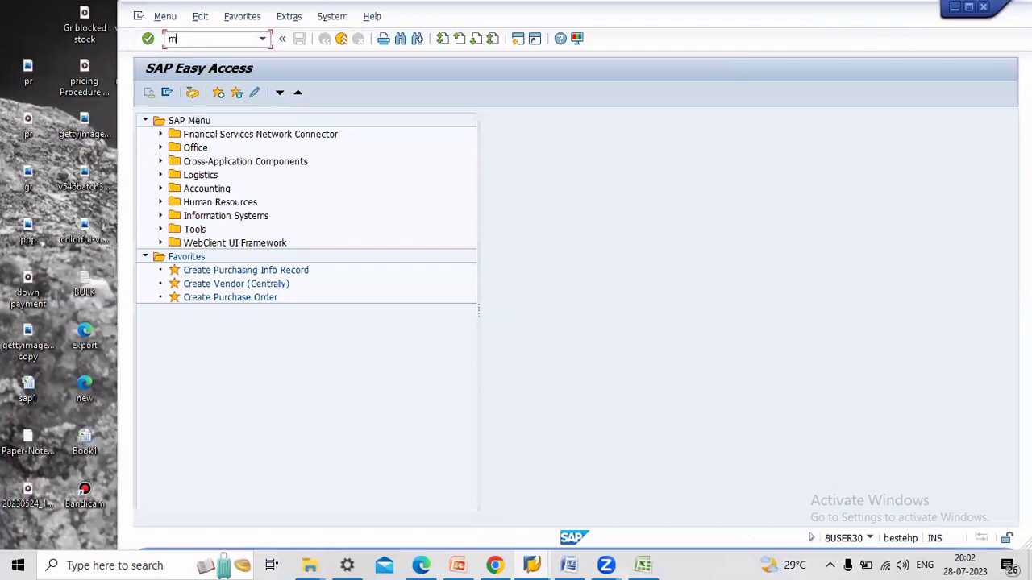
Open SC Stock Monitoring for Vendor and run it for vendor 100852 in plant SEZ1
key(Return)
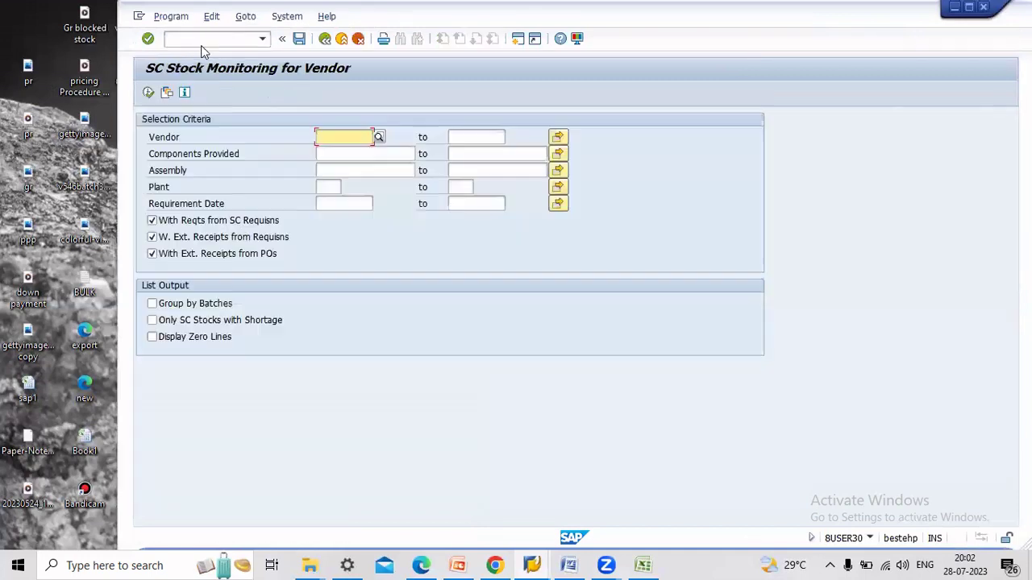
text(1)
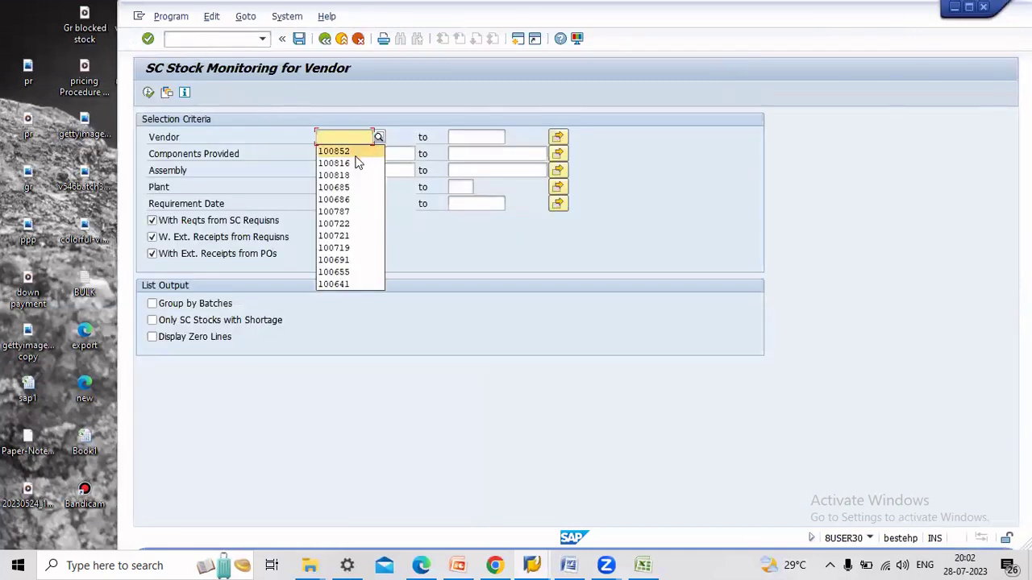
click(355, 155)
click(149, 92)
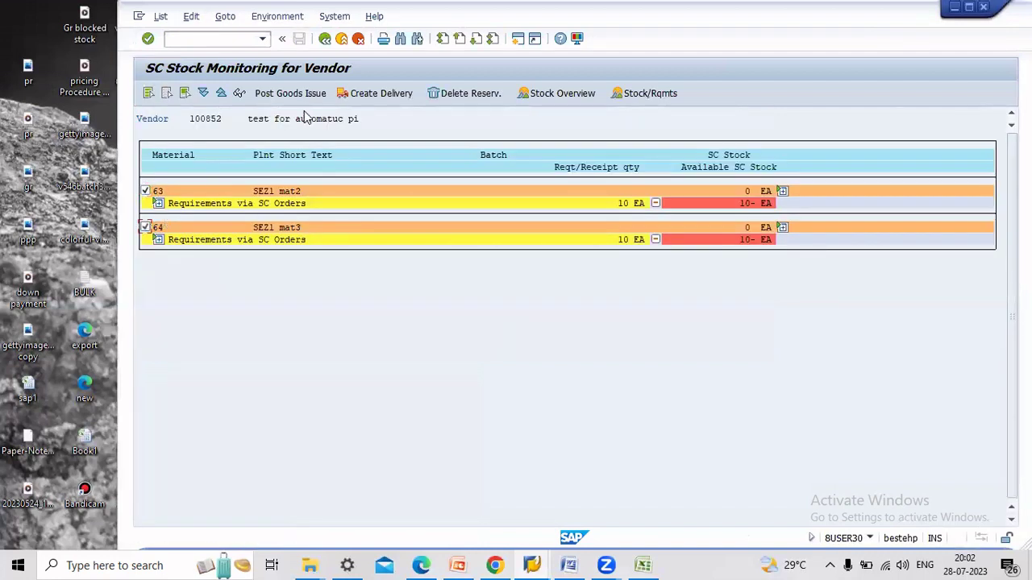
Post the goods issue of components 63 and 64 to the vendor from storage location S1, 10 EA each, and exit the report
click(295, 94)
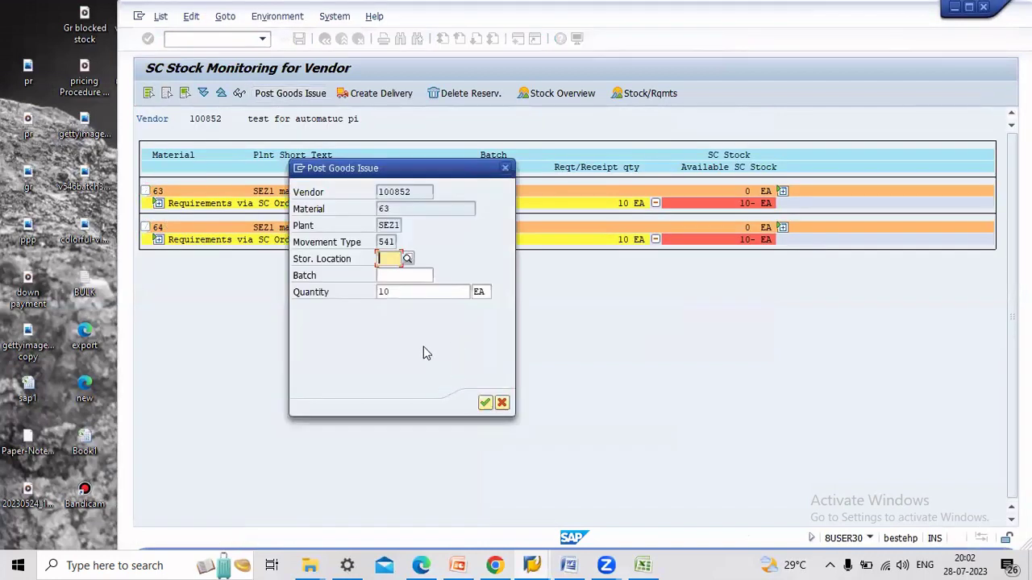
text(s1)
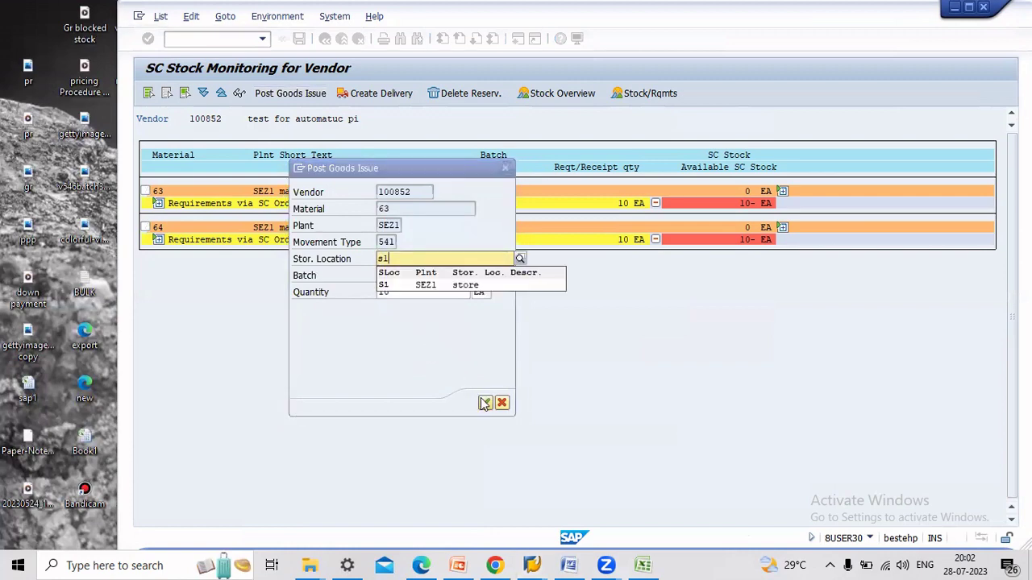
click(485, 402)
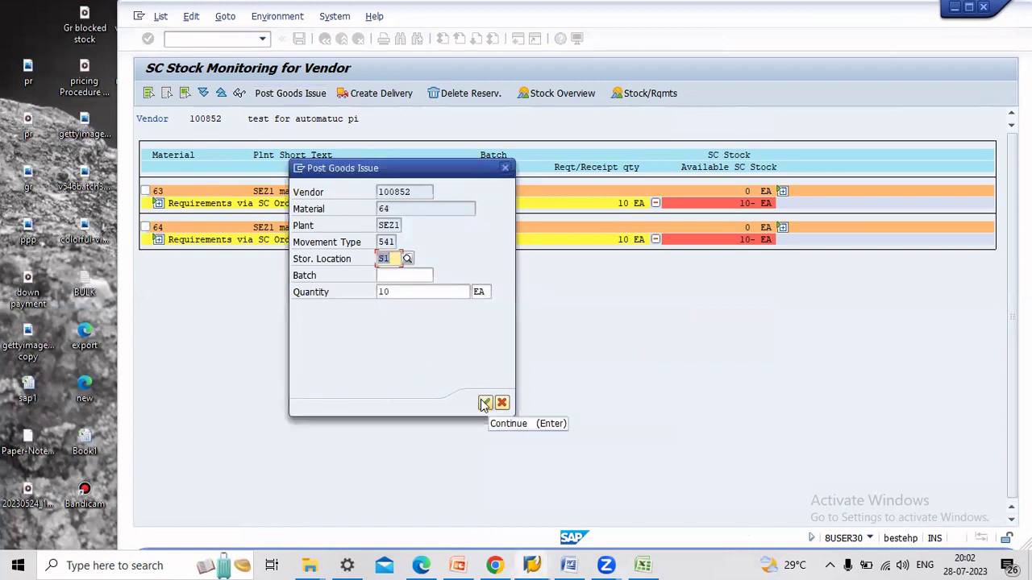
click(485, 402)
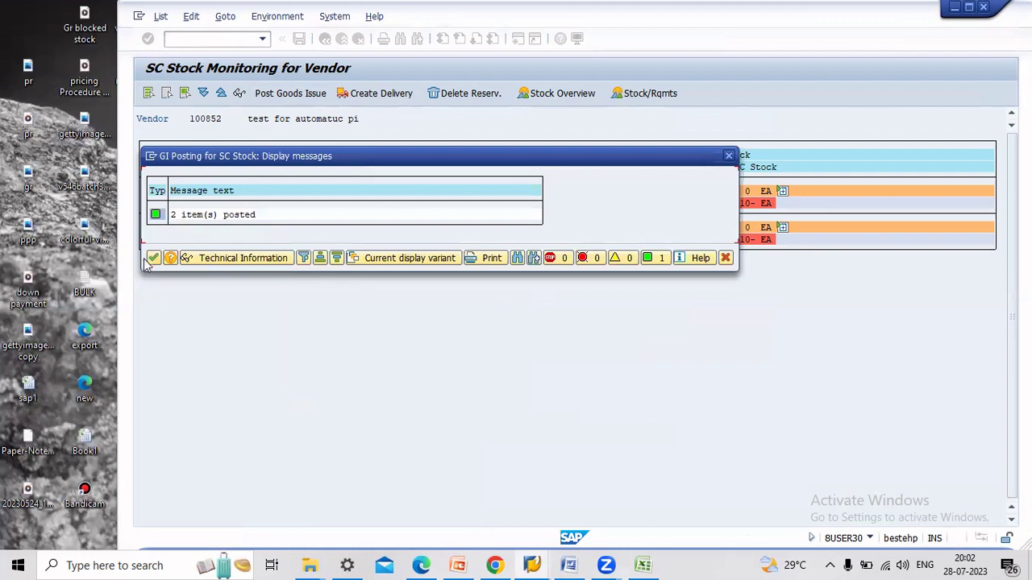
click(153, 258)
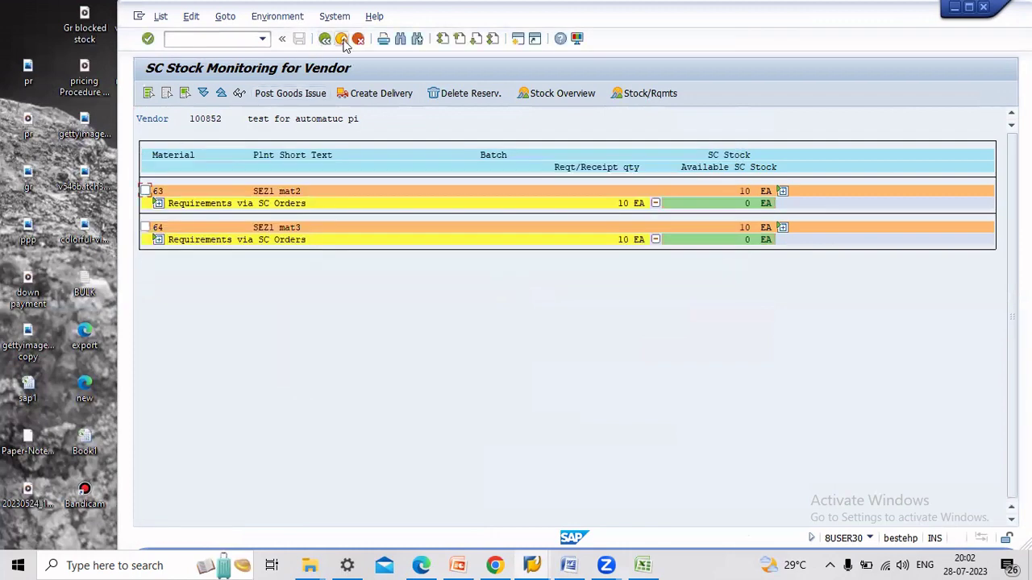
click(341, 38)
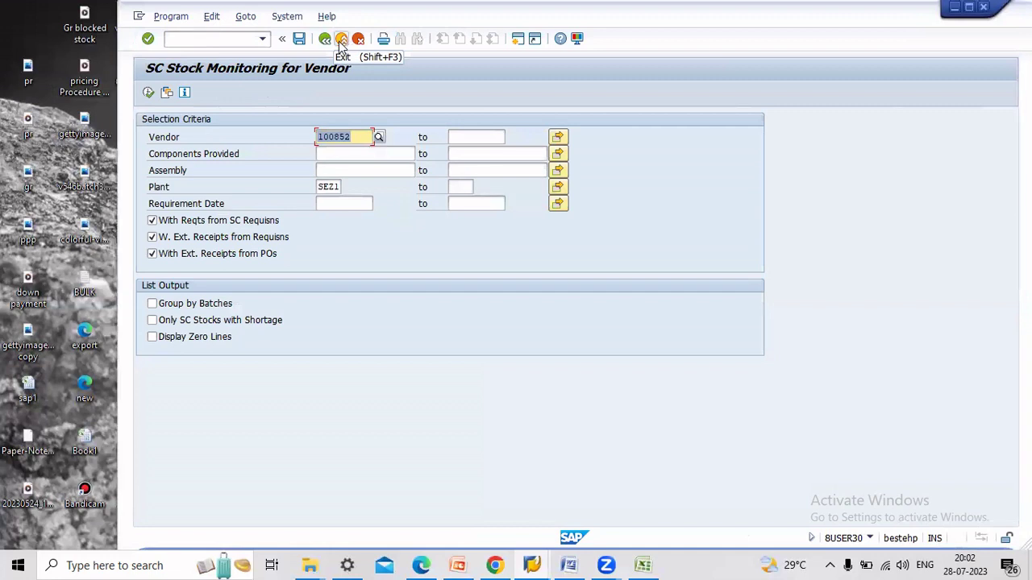
click(340, 40)
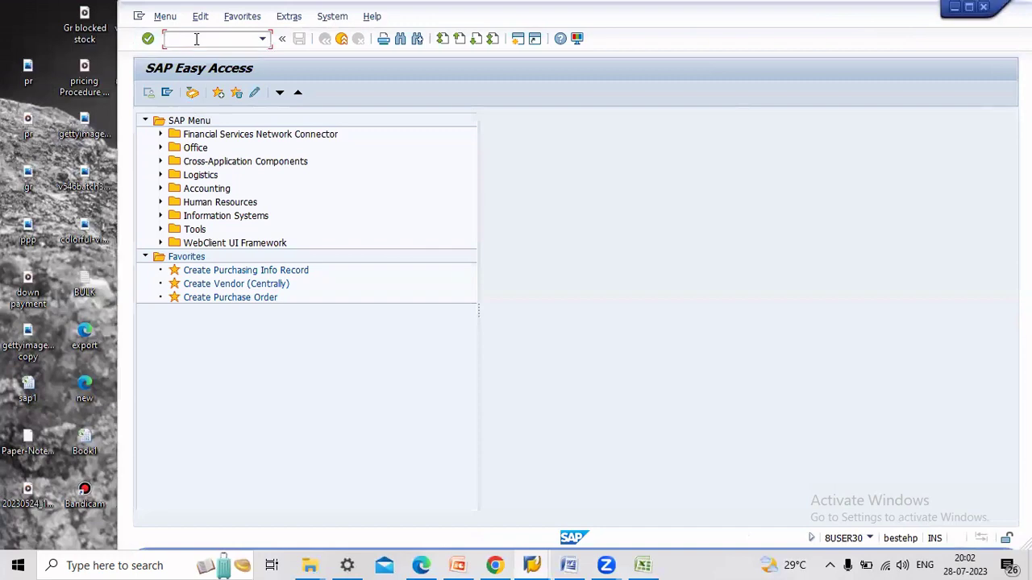
Switch to the sap1 workbook in Excel, fill cell J7 of Sheet8 with yellow, and replace its value with 63
click(643, 564)
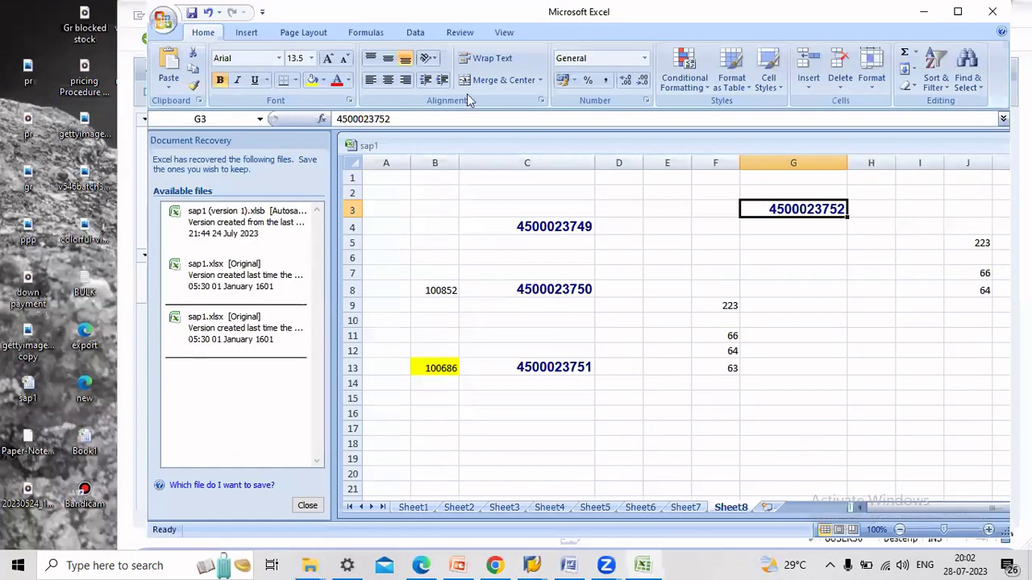
click(980, 272)
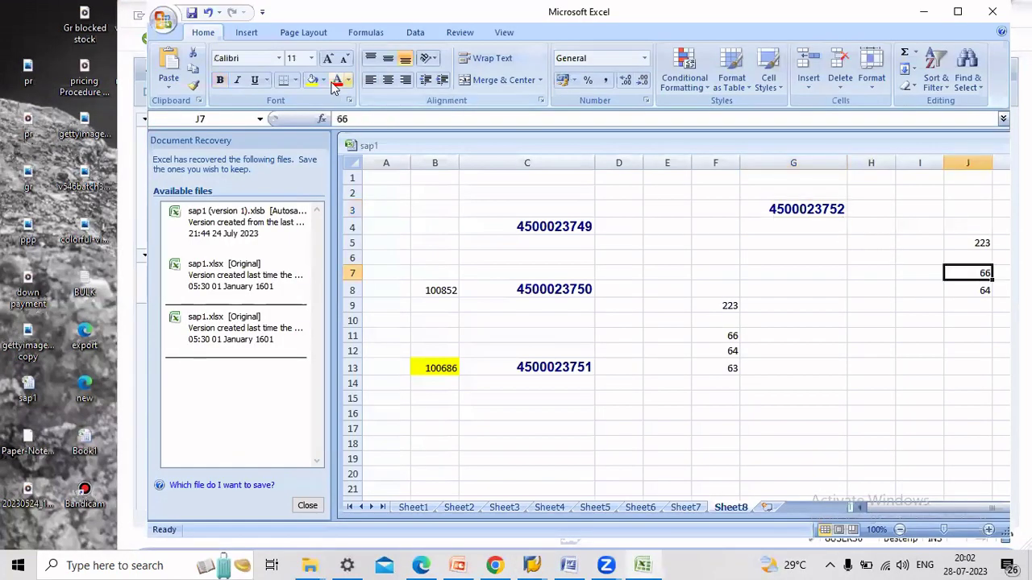
click(311, 80)
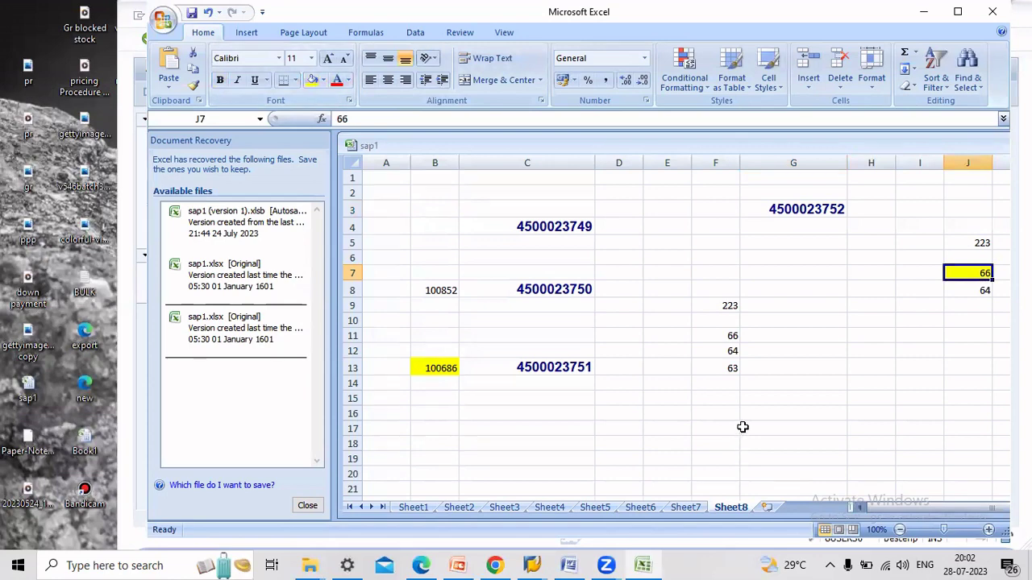
text(63)
click(919, 321)
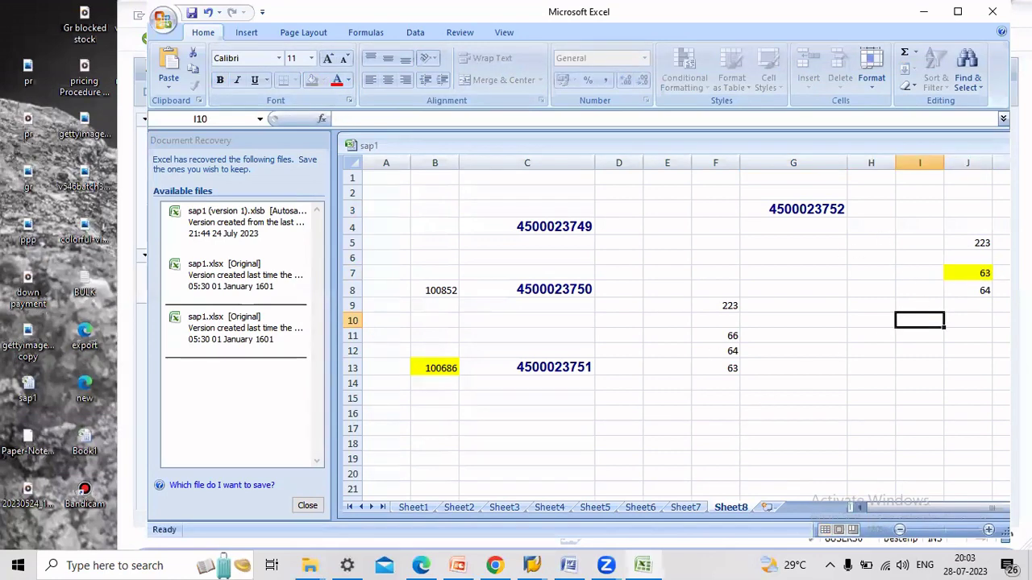
Return to SAP, open MIGO, and set it to A08 Transfer Posting with reference R10 Other
click(924, 12)
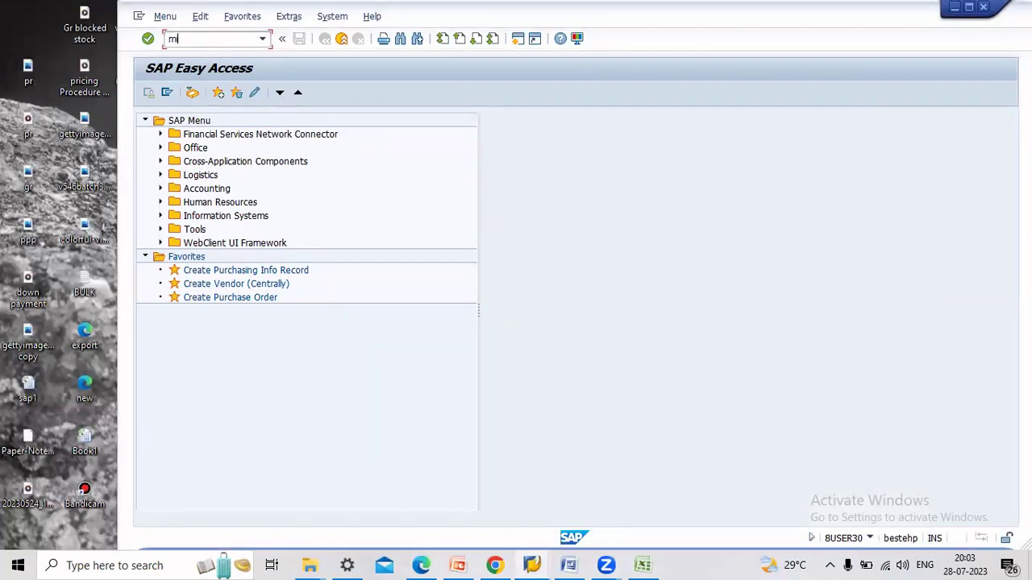
key(Return)
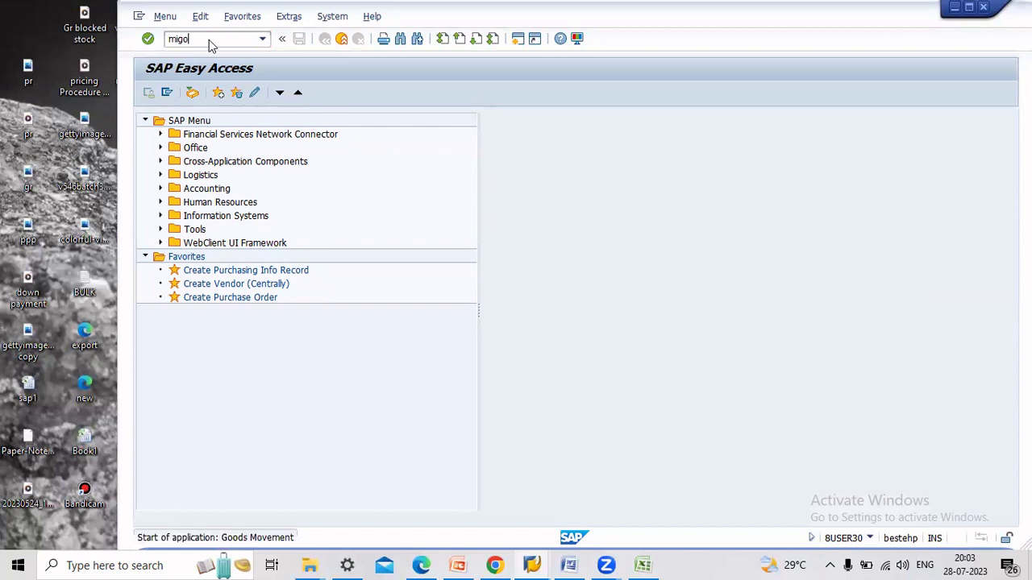
click(229, 120)
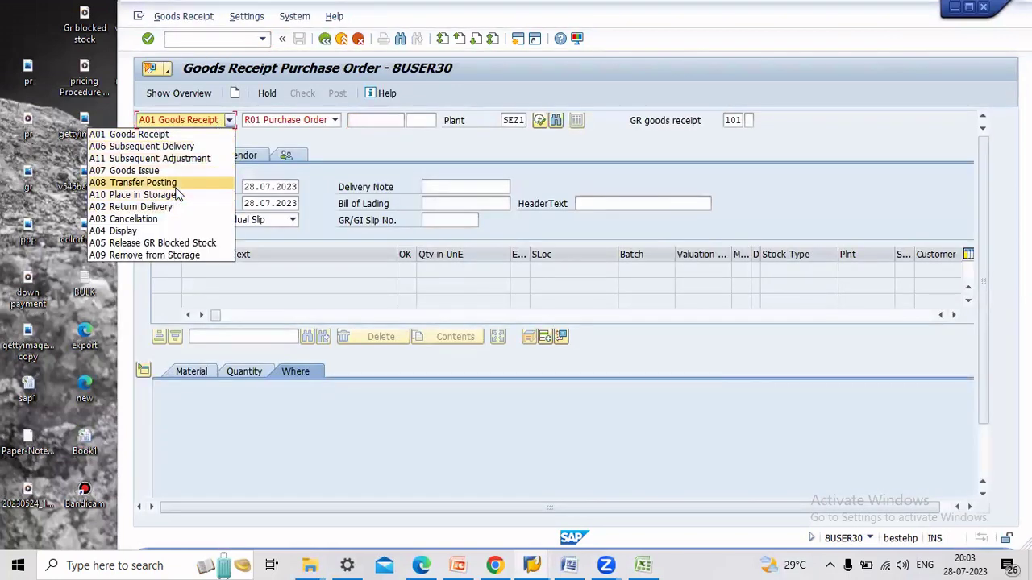
click(149, 183)
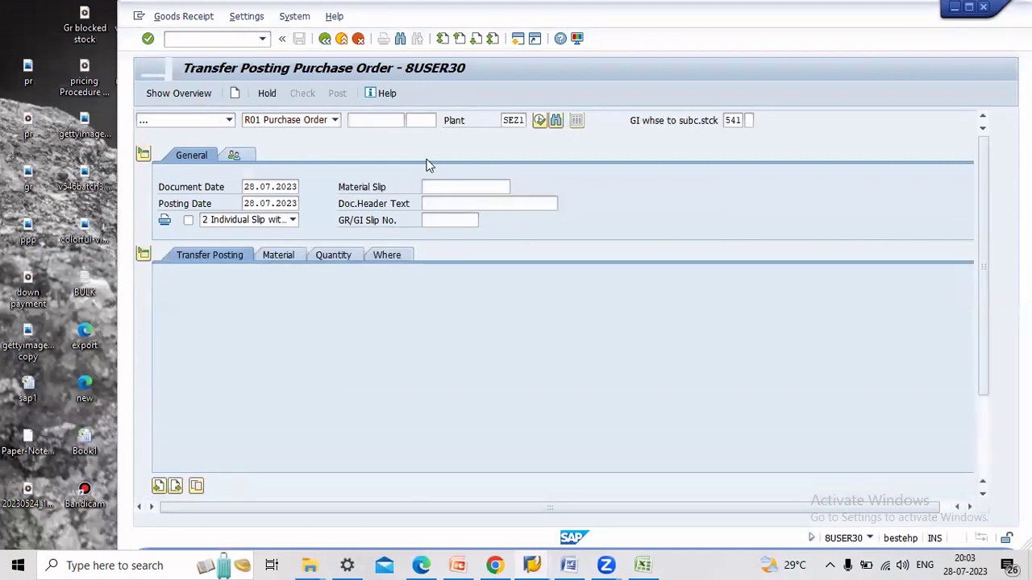
click(375, 121)
click(723, 121)
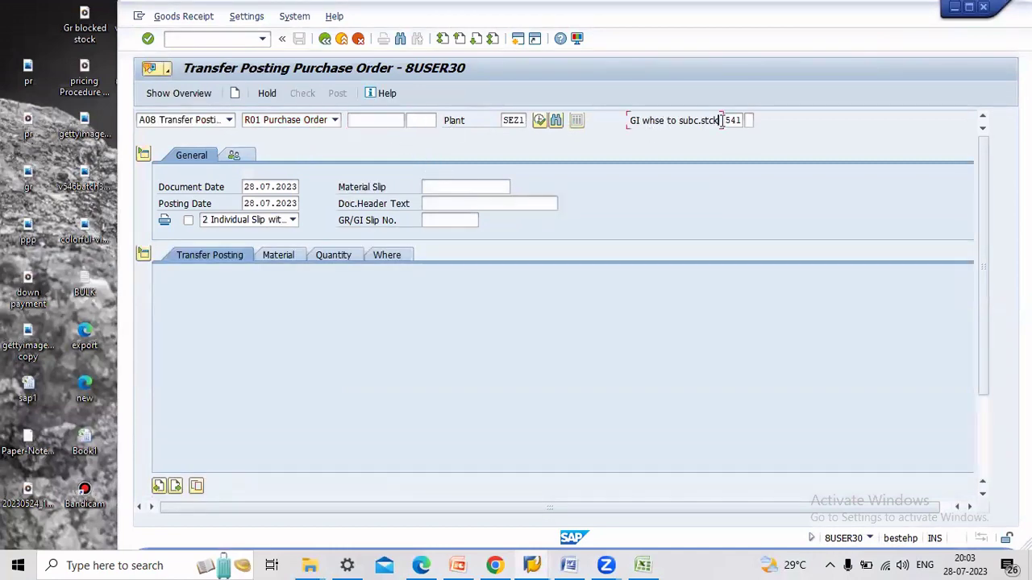
click(728, 120)
click(326, 125)
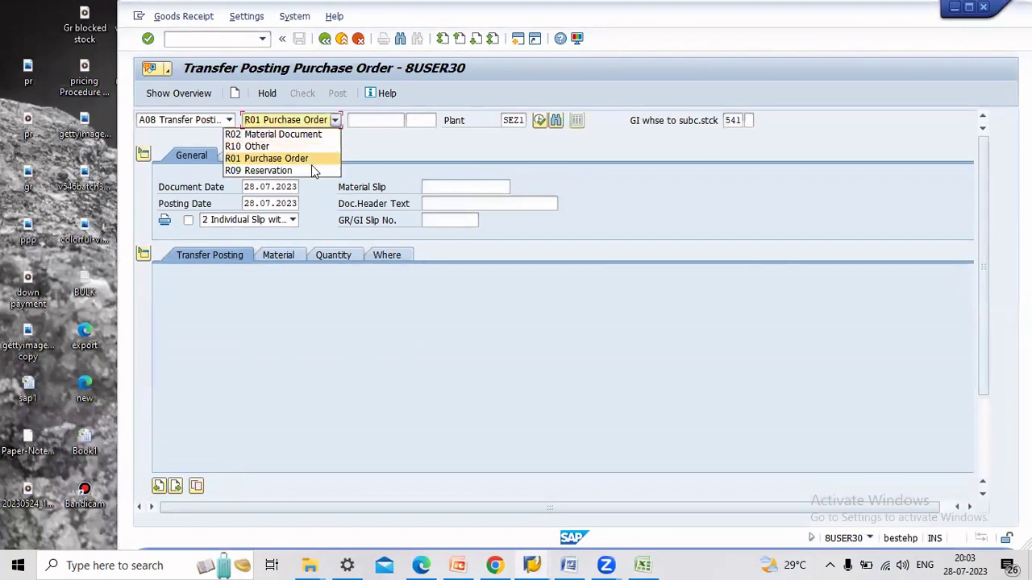
click(303, 148)
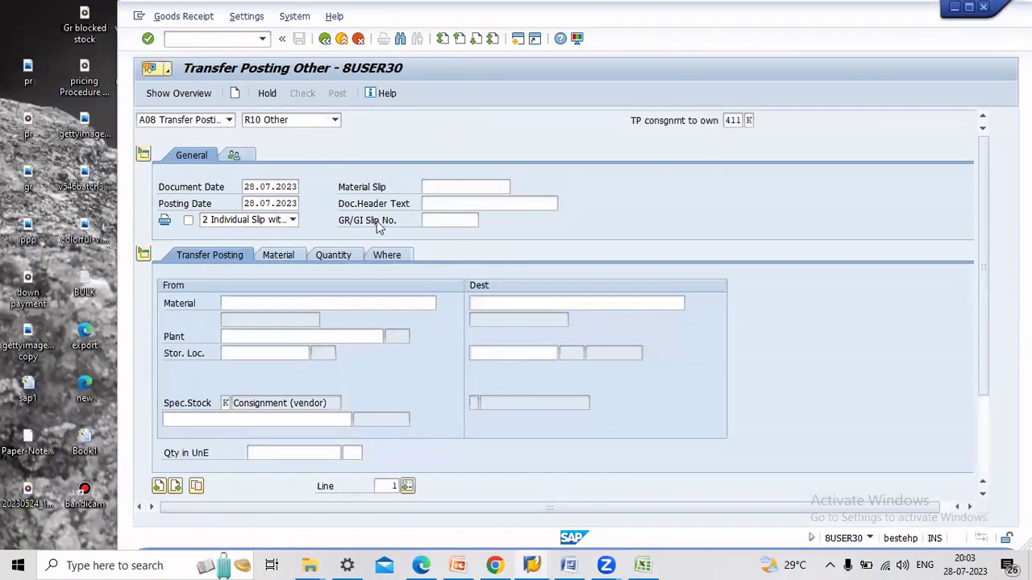
Enter material 63, plant sez1 and storage location s1 as the source of the transfer posting
click(257, 304)
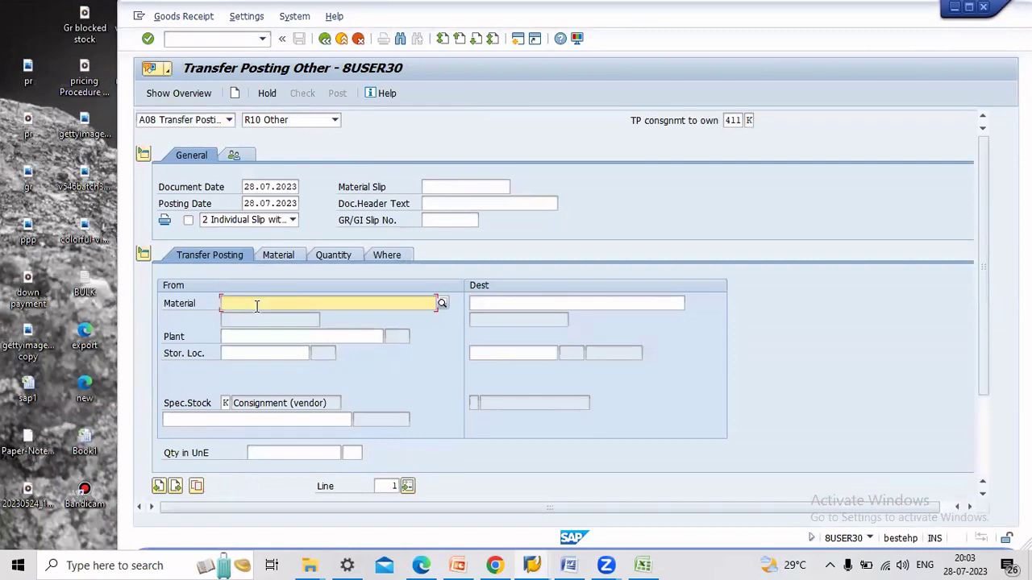
text(63)
key(Return)
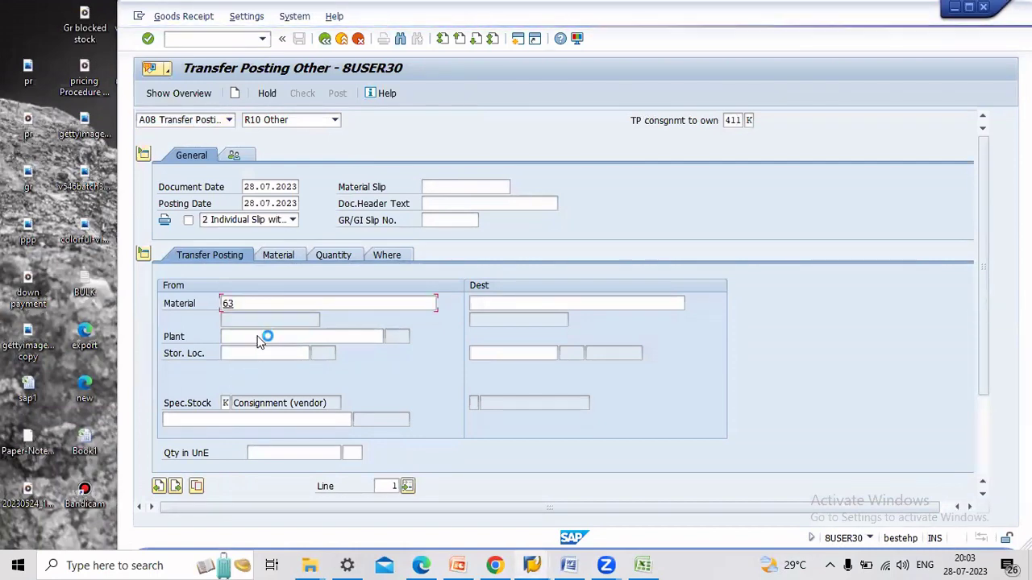
click(258, 336)
click(258, 336)
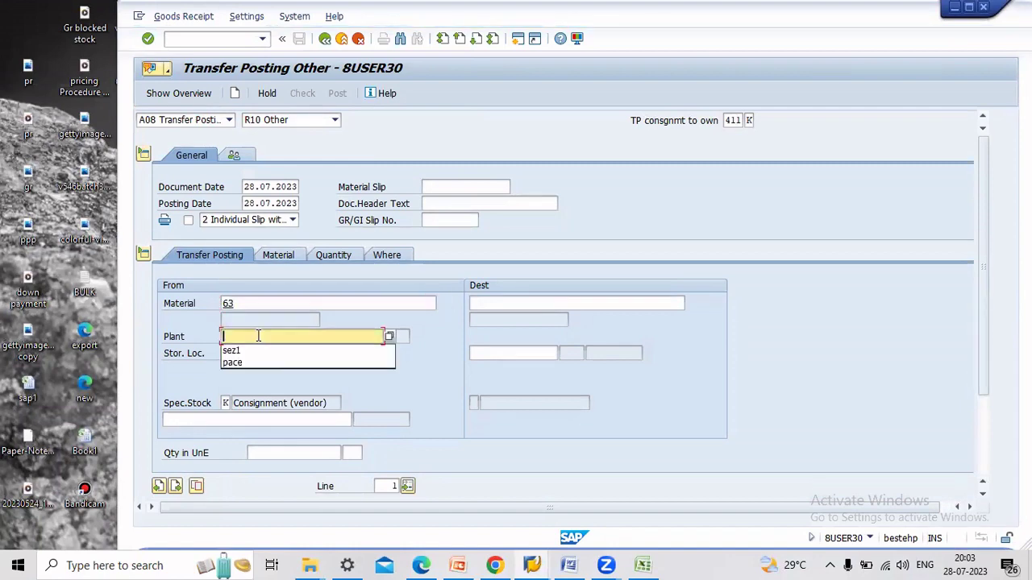
click(256, 348)
click(253, 353)
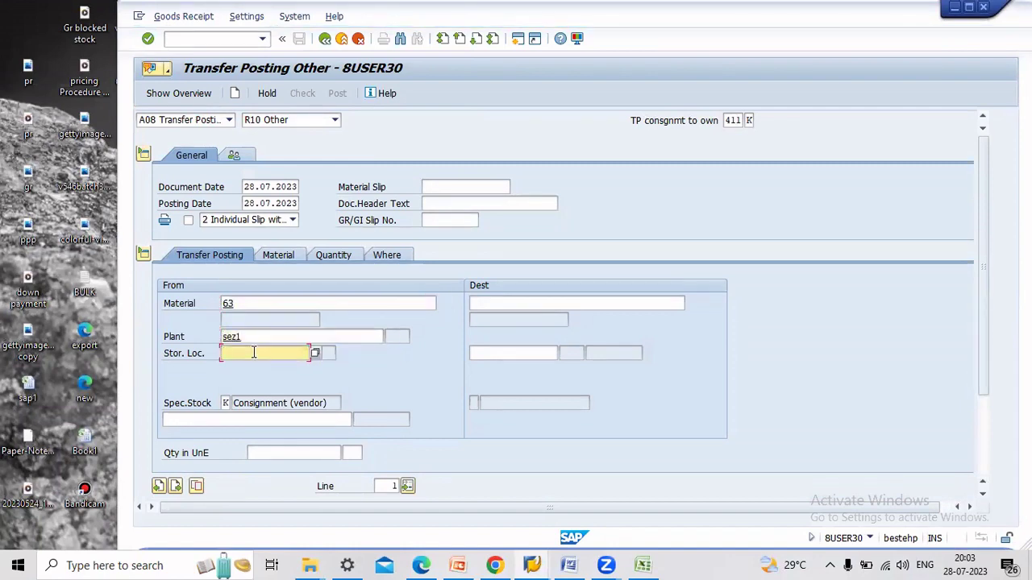
text(s1)
Set the default movement type of the transfer posting to 541 and clear its special stock indicator
double_click(730, 120)
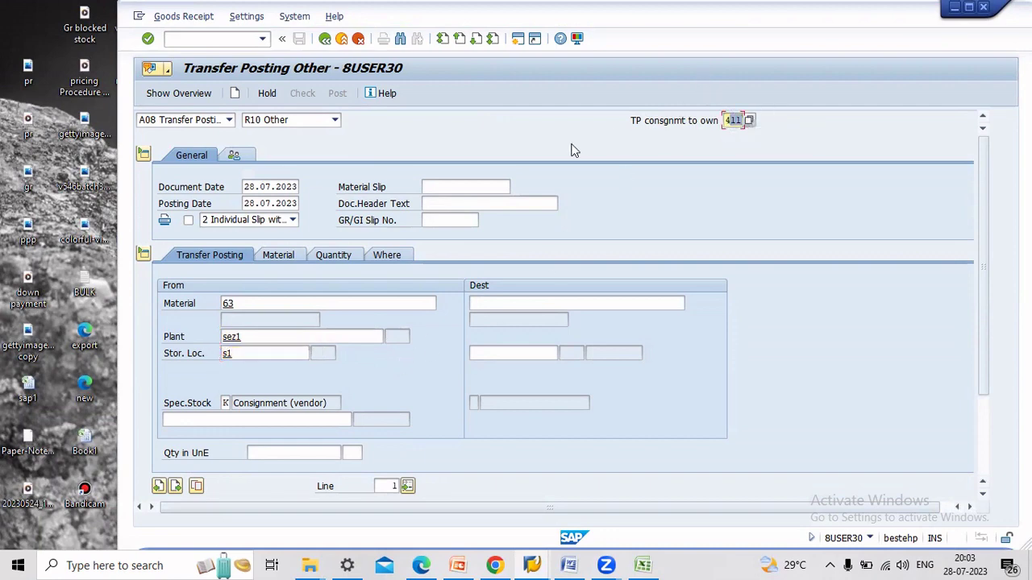
text(54)
click(749, 120)
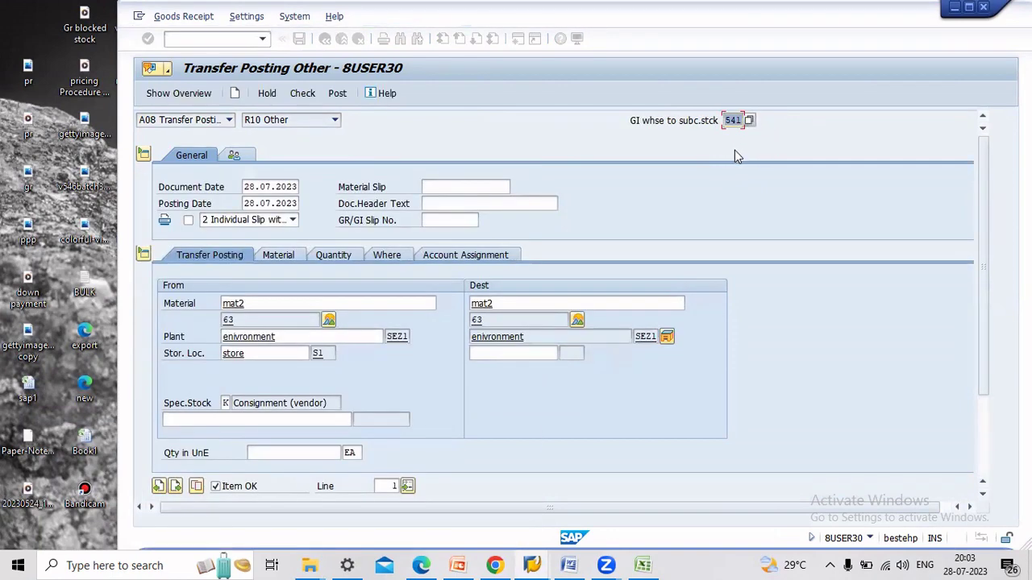
key(Tab)
key(BackSpace)
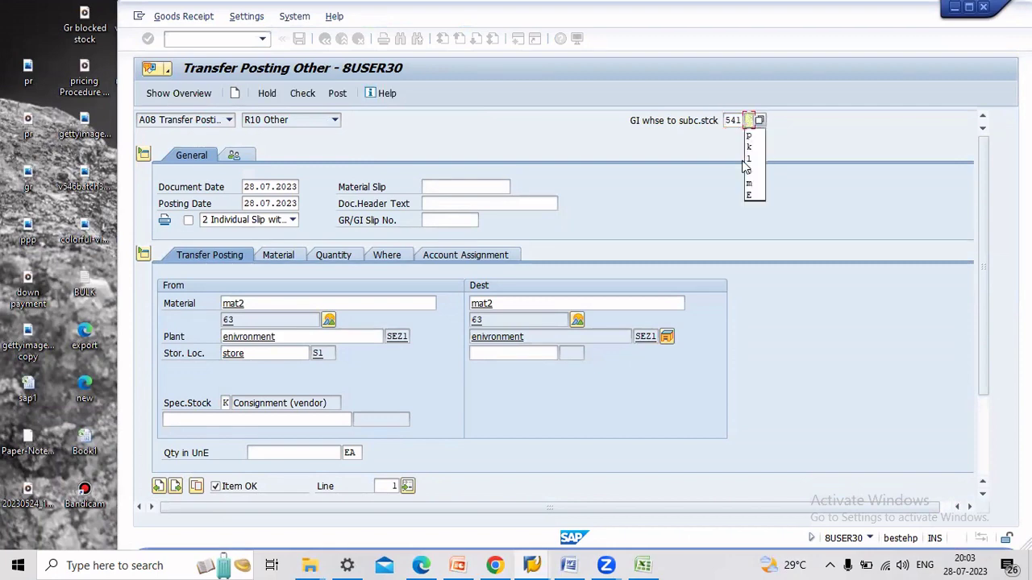
key(Return)
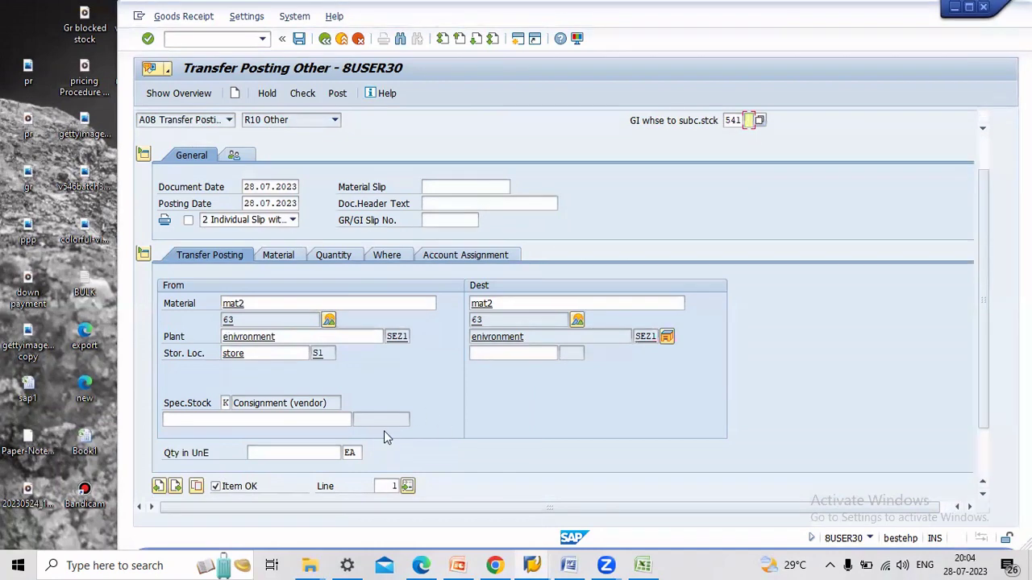
key(Return)
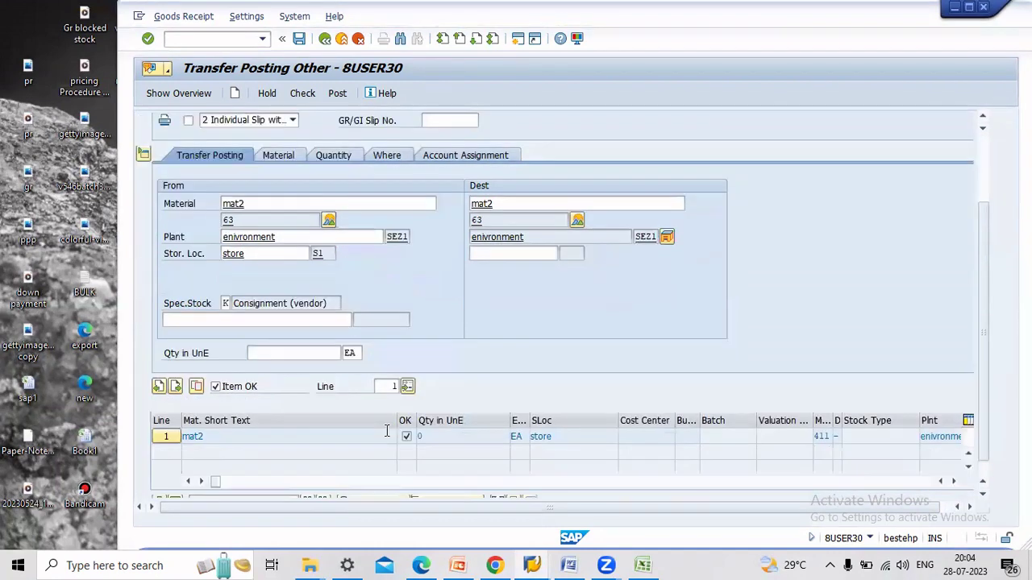
Change the line item's movement type to 541 and clear its special stock indicator K
click(295, 157)
click(332, 155)
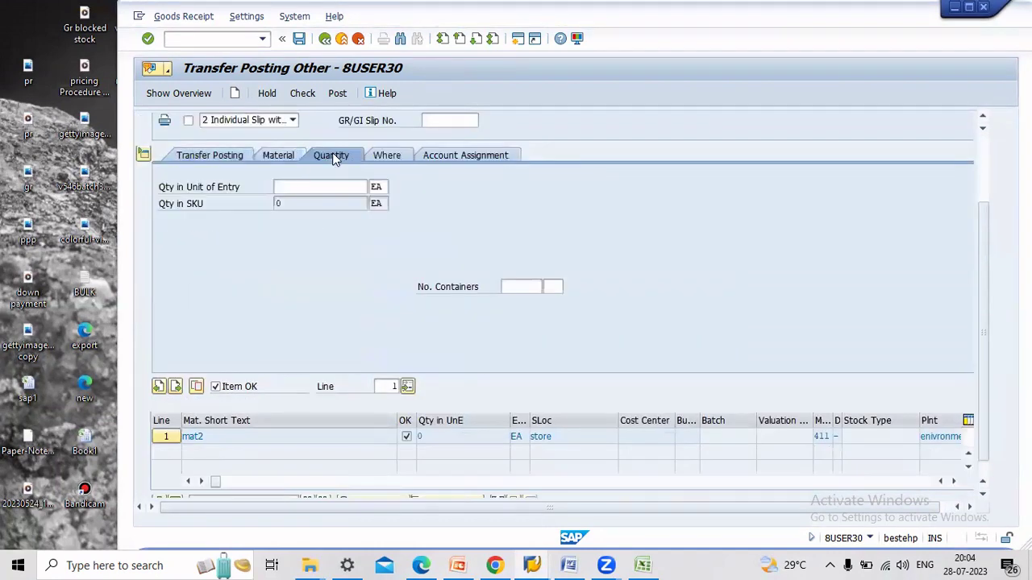
click(388, 157)
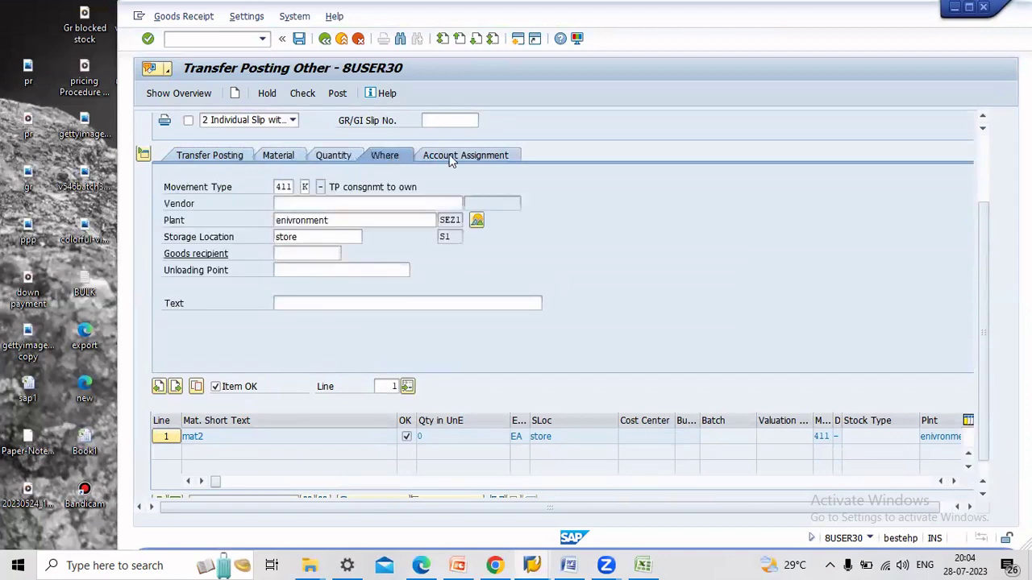
click(294, 186)
text(511)
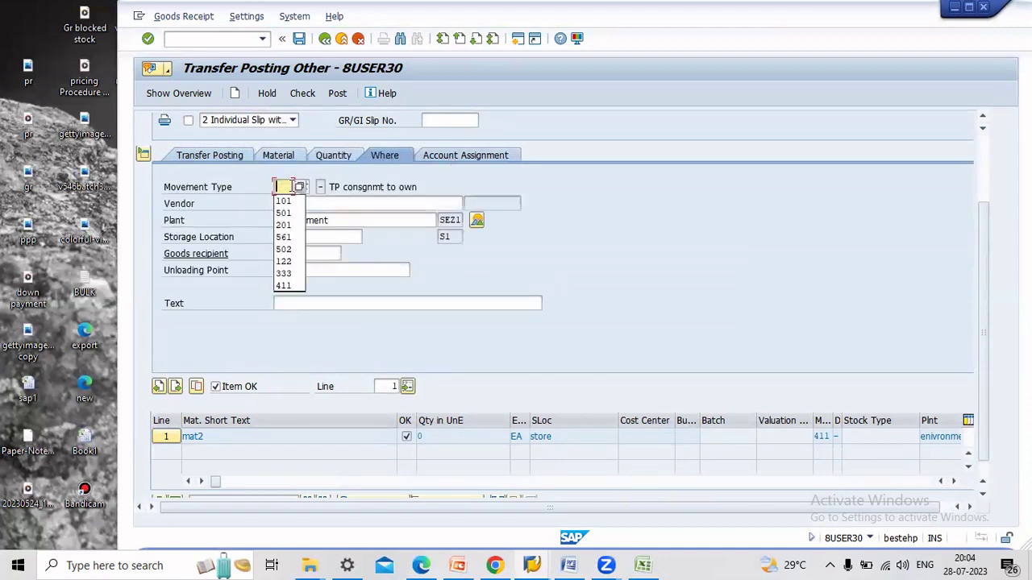
key(BackSpace)
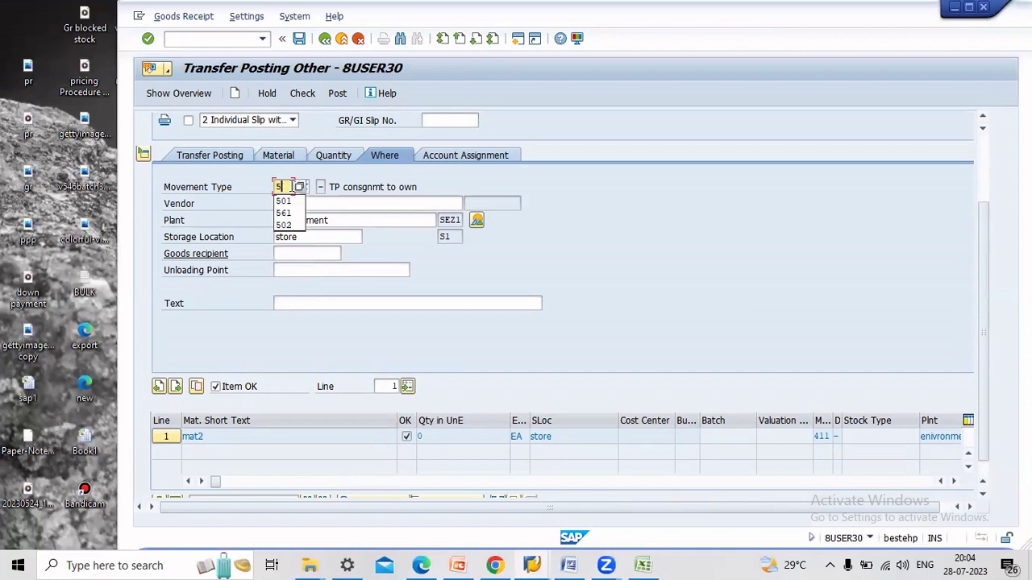
text(41)
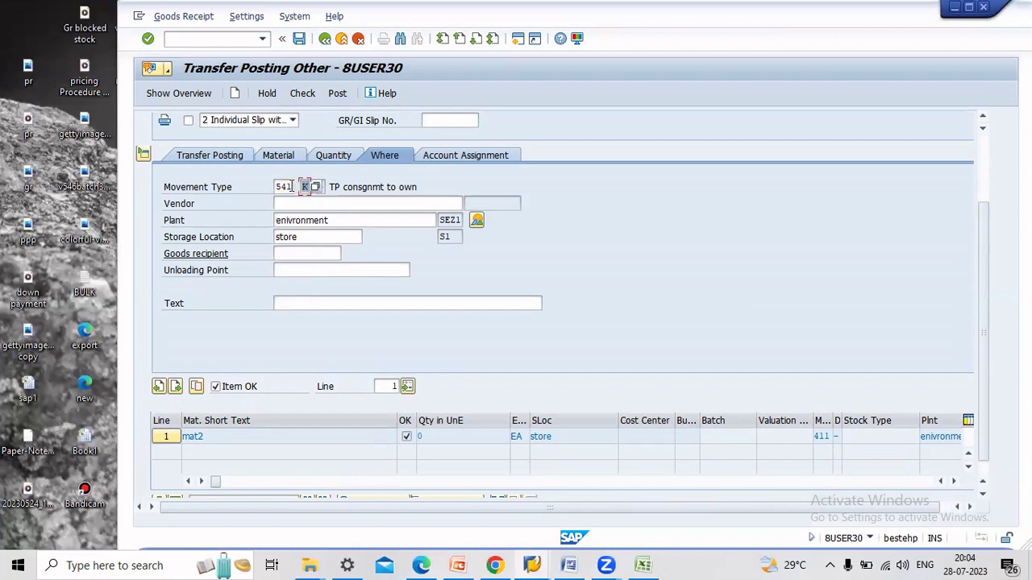
key(BackSpace)
key(Return)
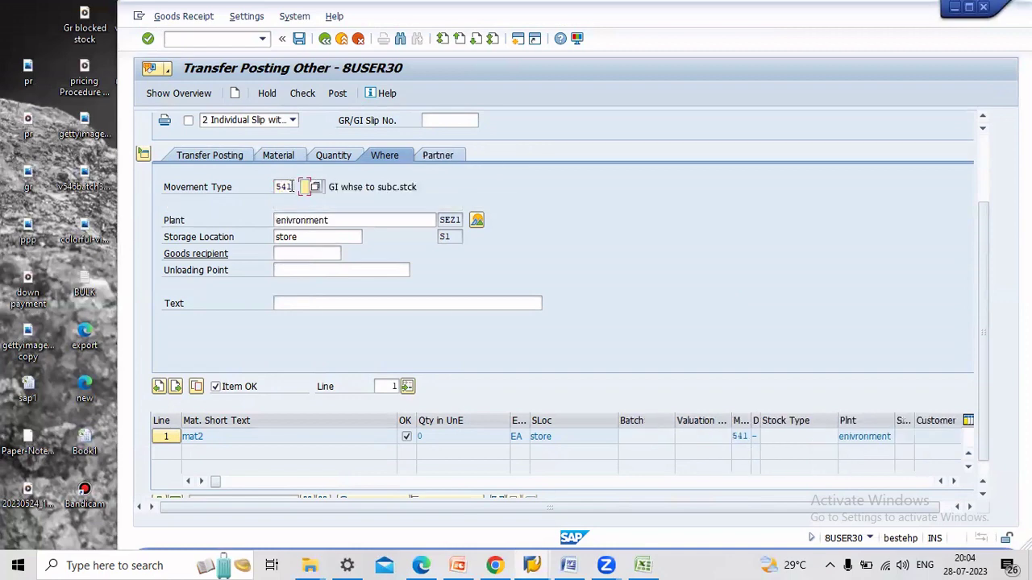
Enter special stock indicator o on the source side and a quantity of 5 EA for material 63
click(216, 156)
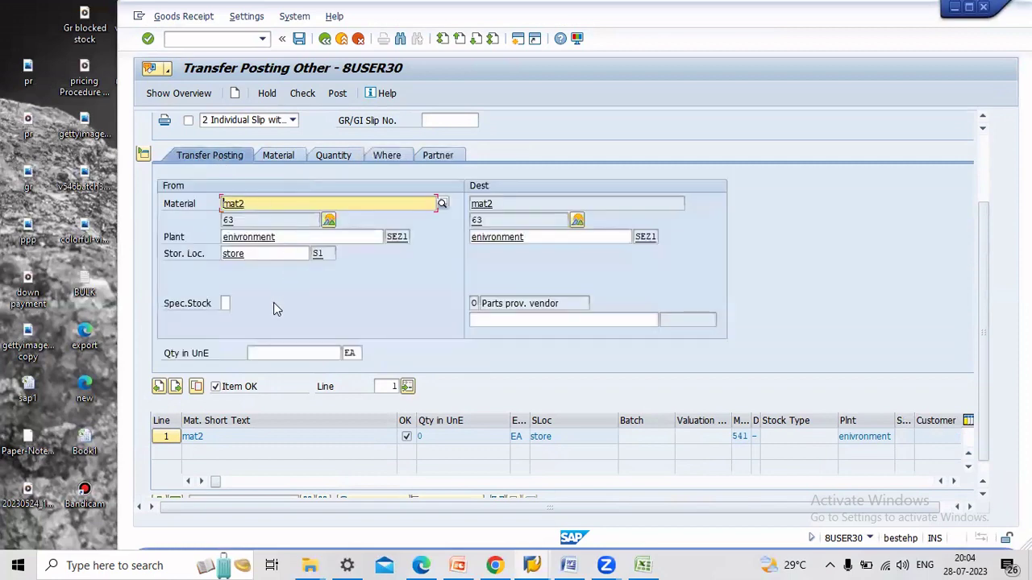
click(225, 303)
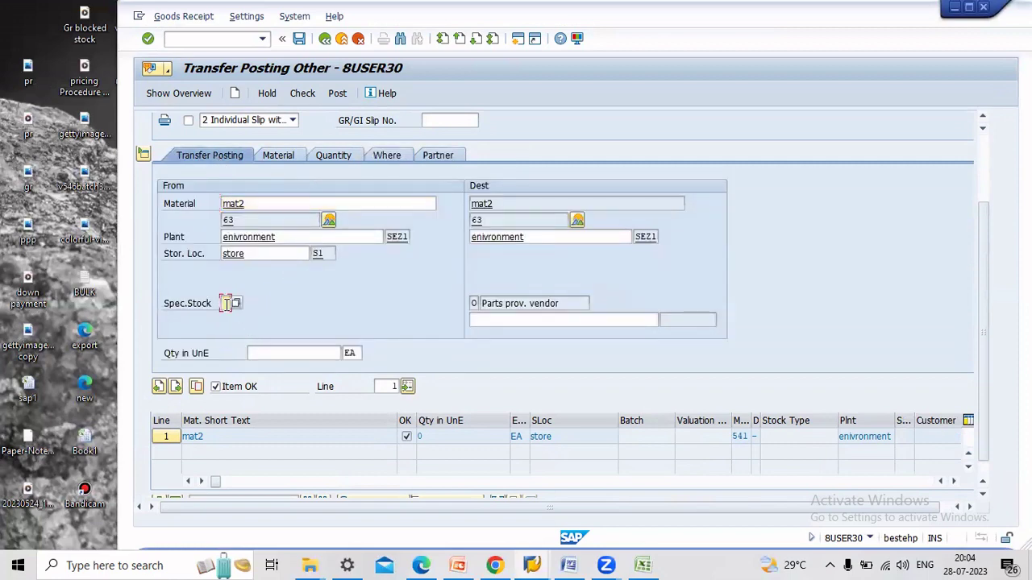
click(271, 355)
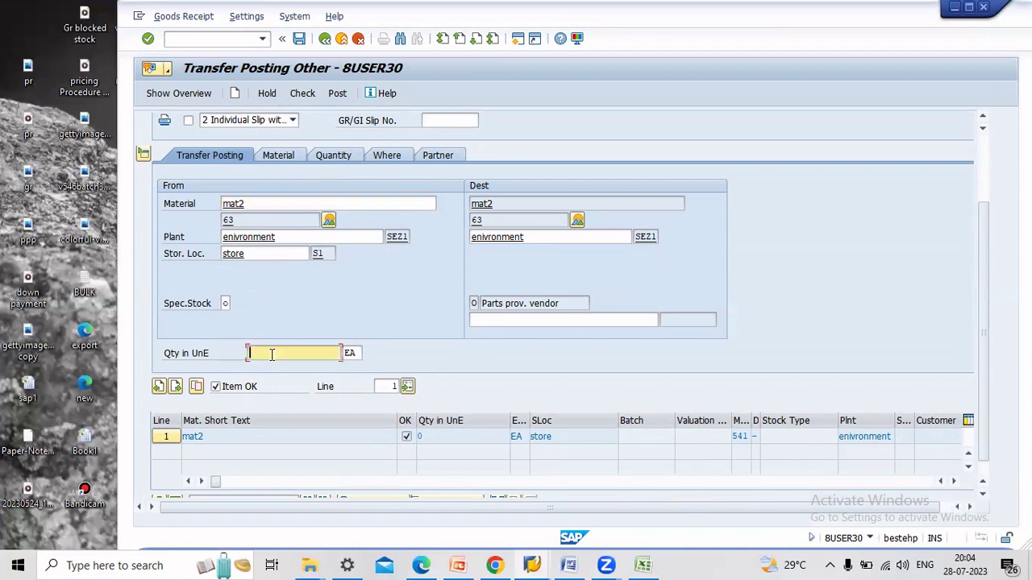
text(5)
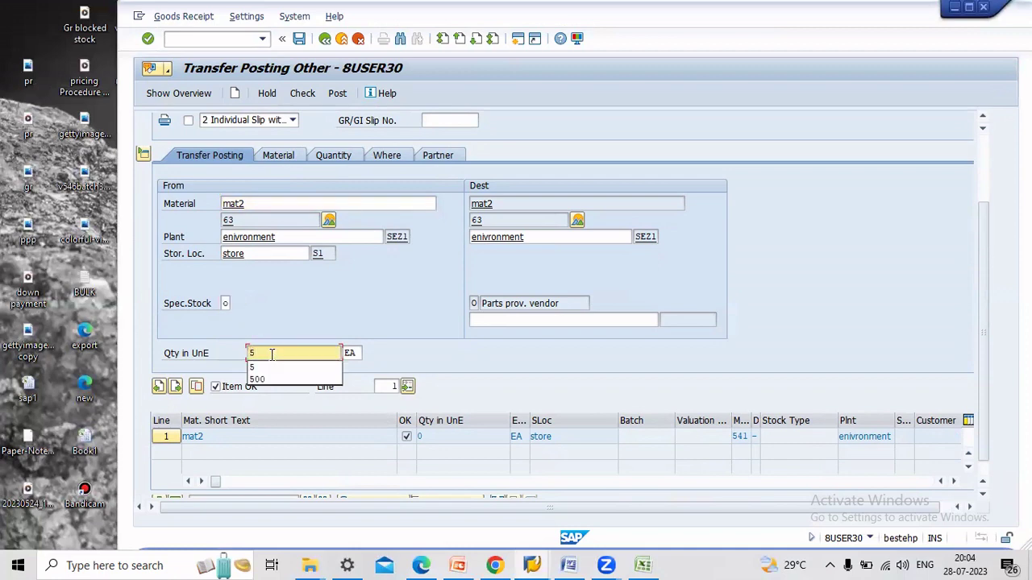
click(272, 364)
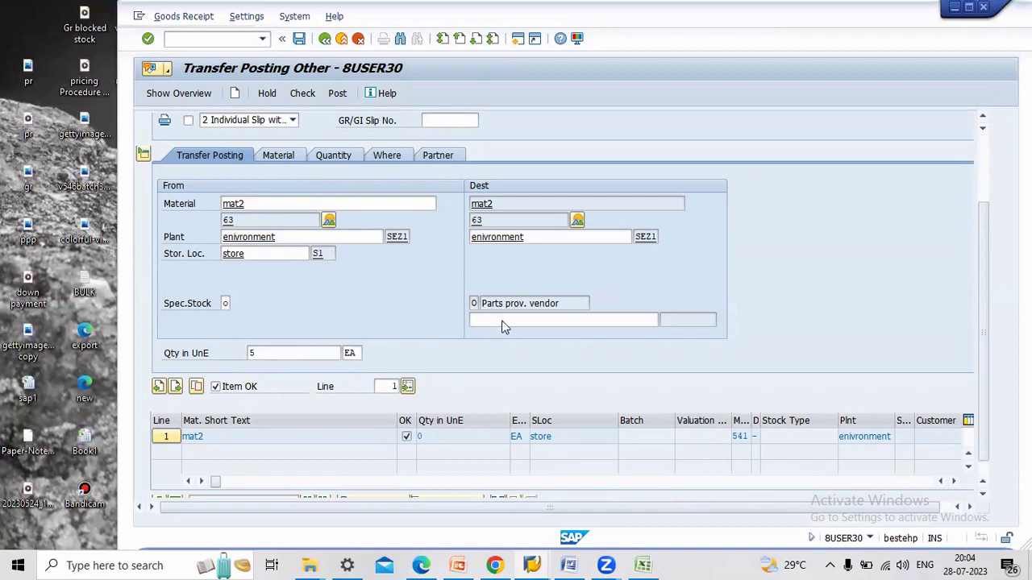
key(Return)
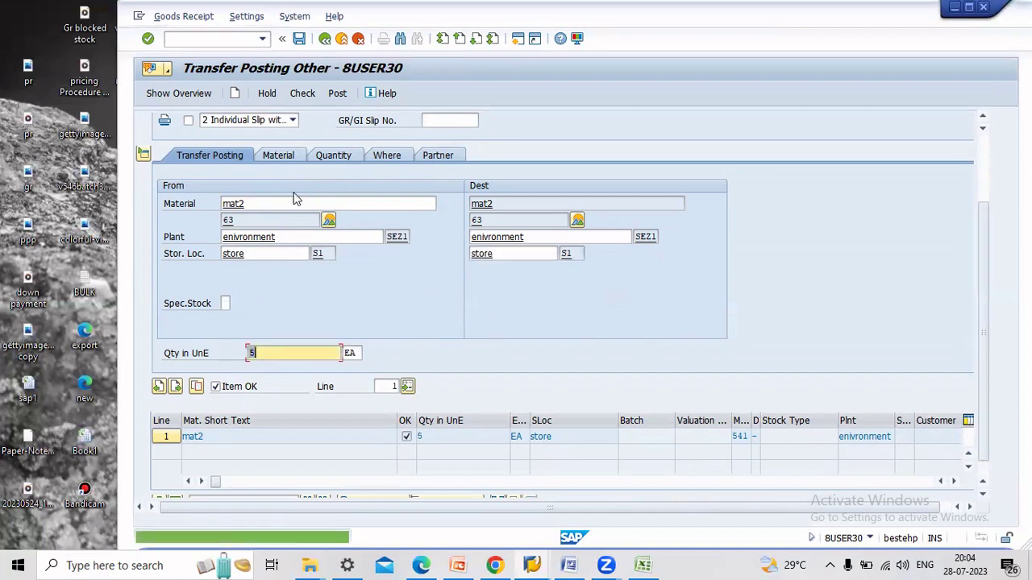
key(Return)
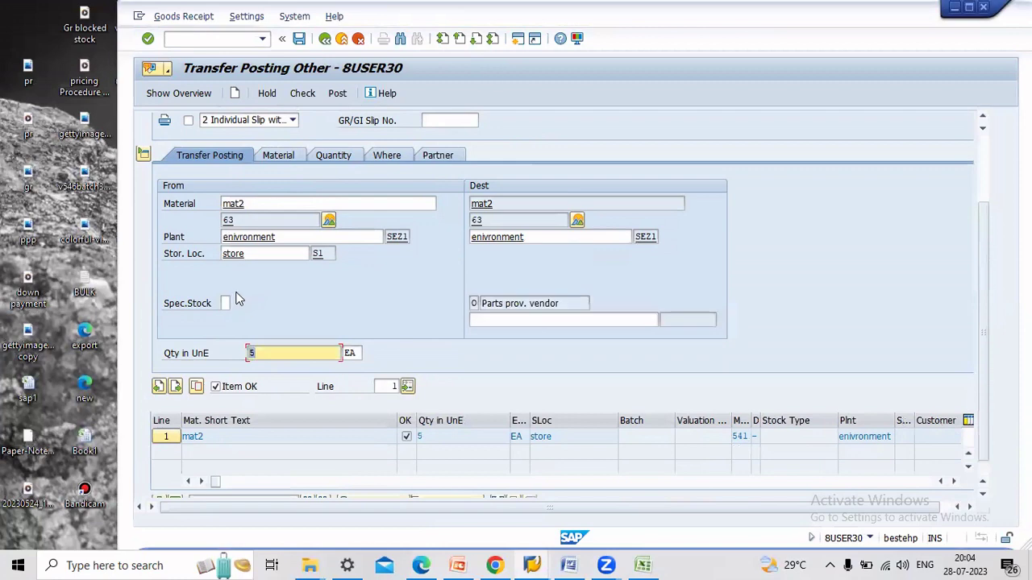
Enter the subcontracting vendor's number as the destination for parts provided to the vendor
click(500, 318)
text(1)
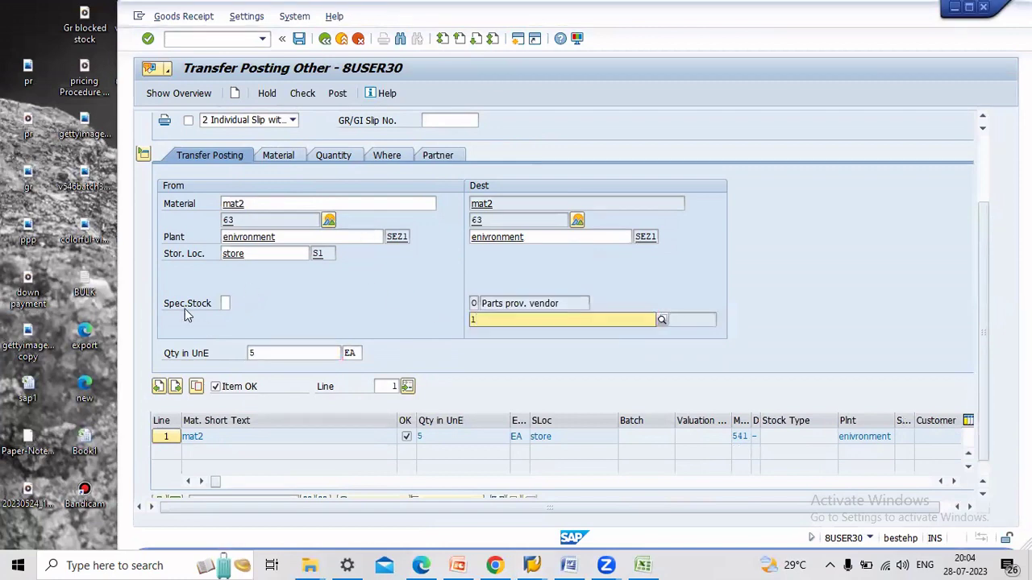
text(00852)
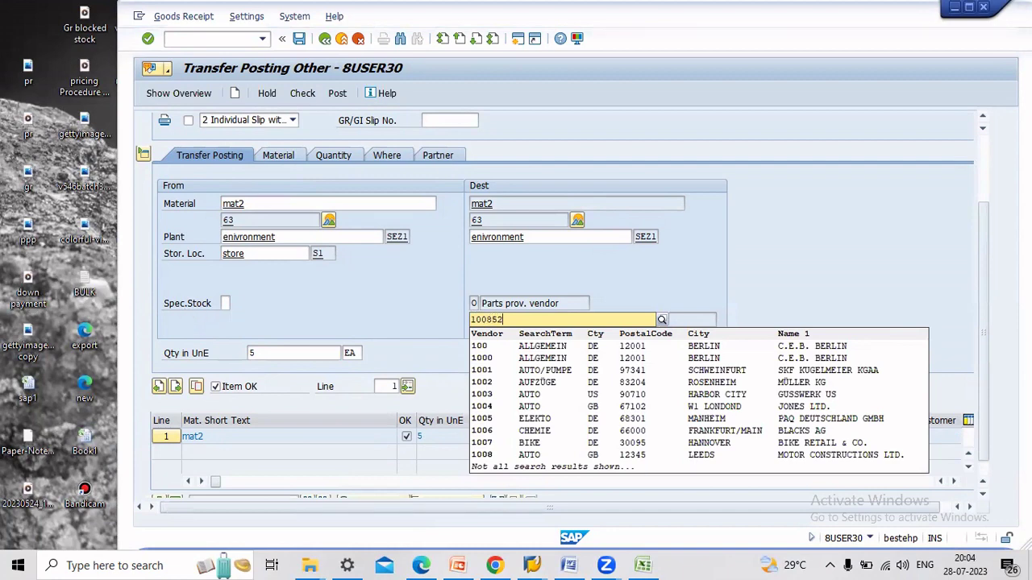
key(Return)
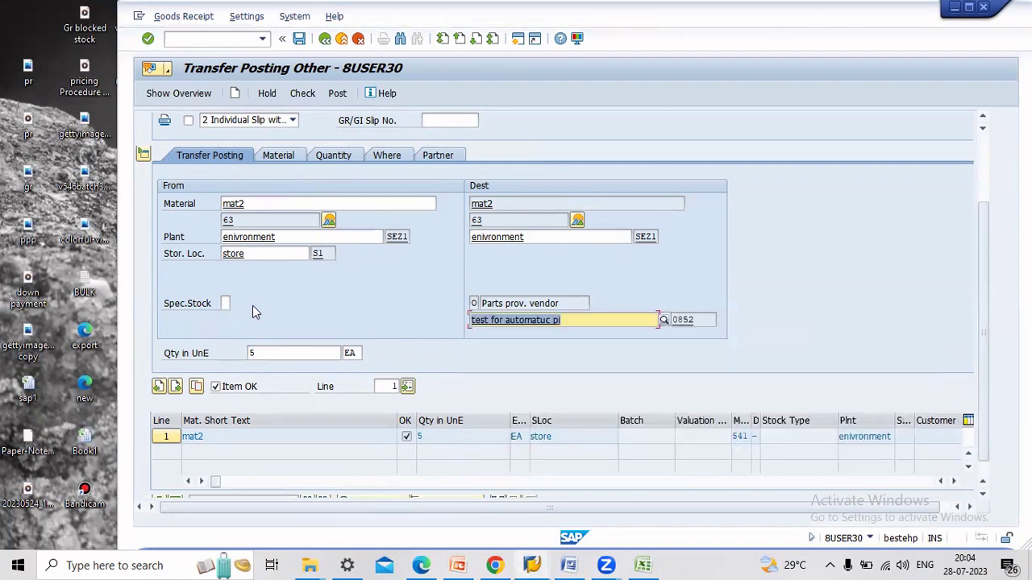
Review the item's material, quantity and movement details and try to post the transfer
click(282, 157)
click(337, 161)
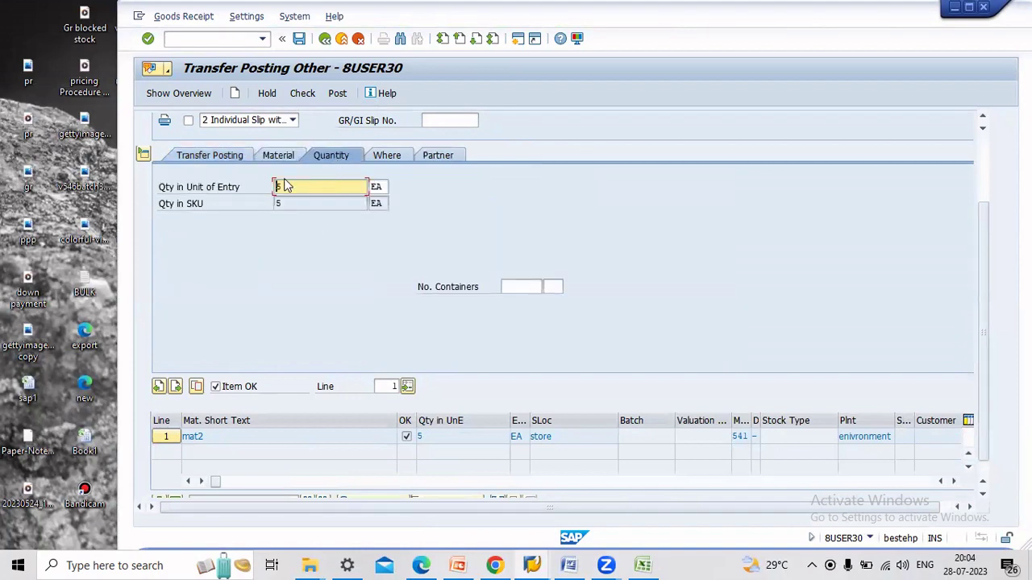
click(386, 156)
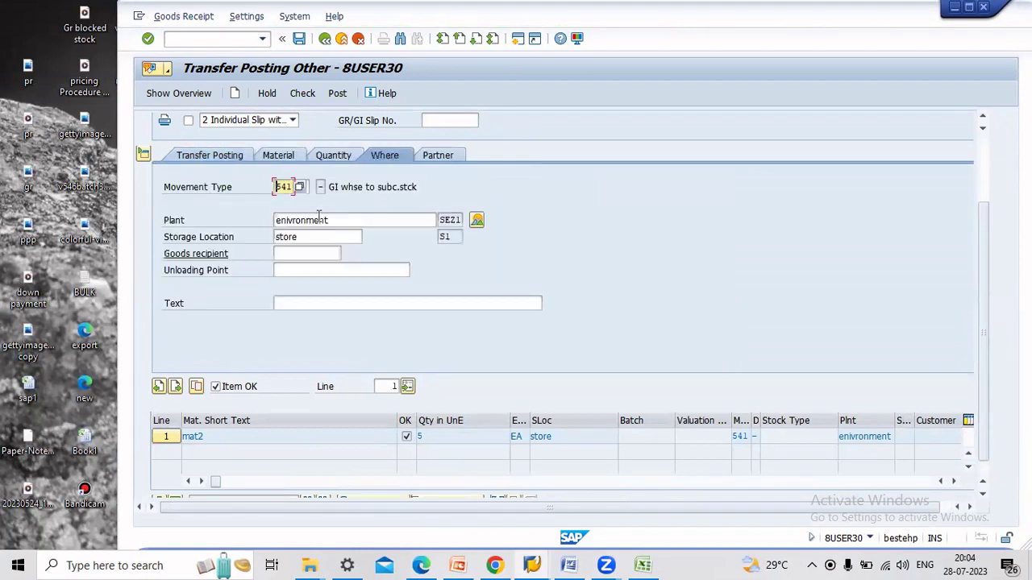
click(333, 93)
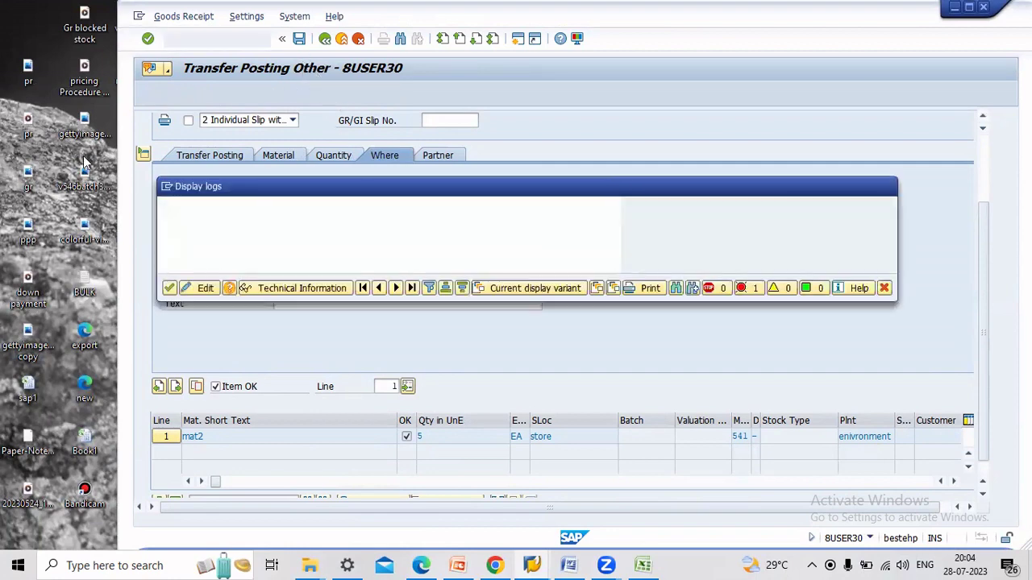
click(169, 287)
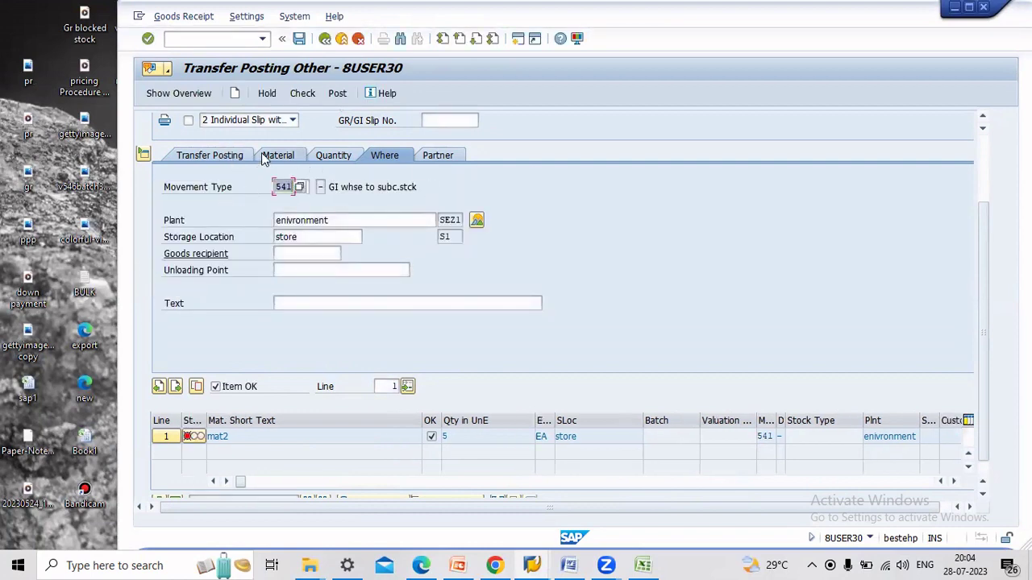
Enter the vendor's number as the item's partner and post the transfer of 5 EA of material 63
click(435, 155)
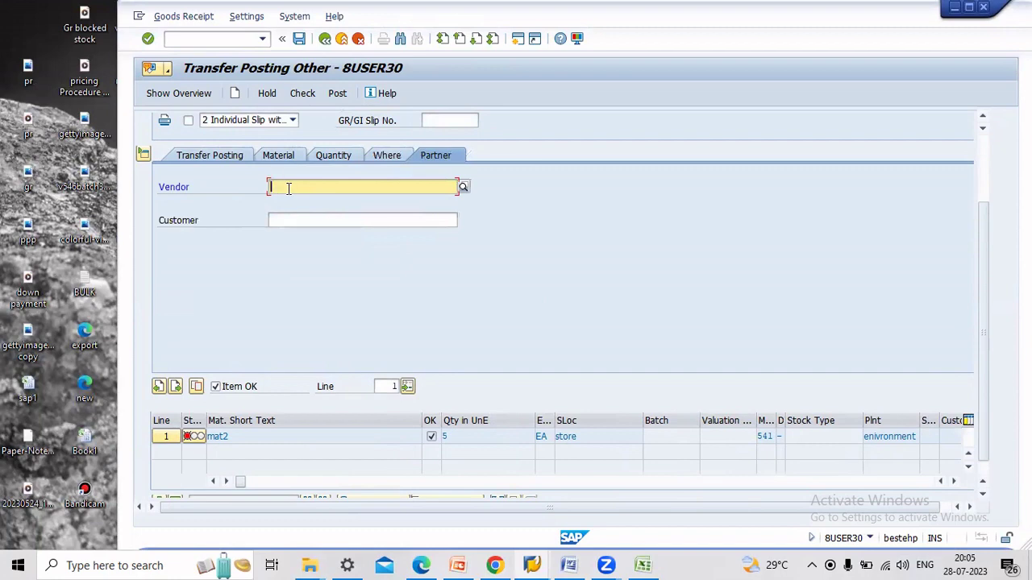
text(100)
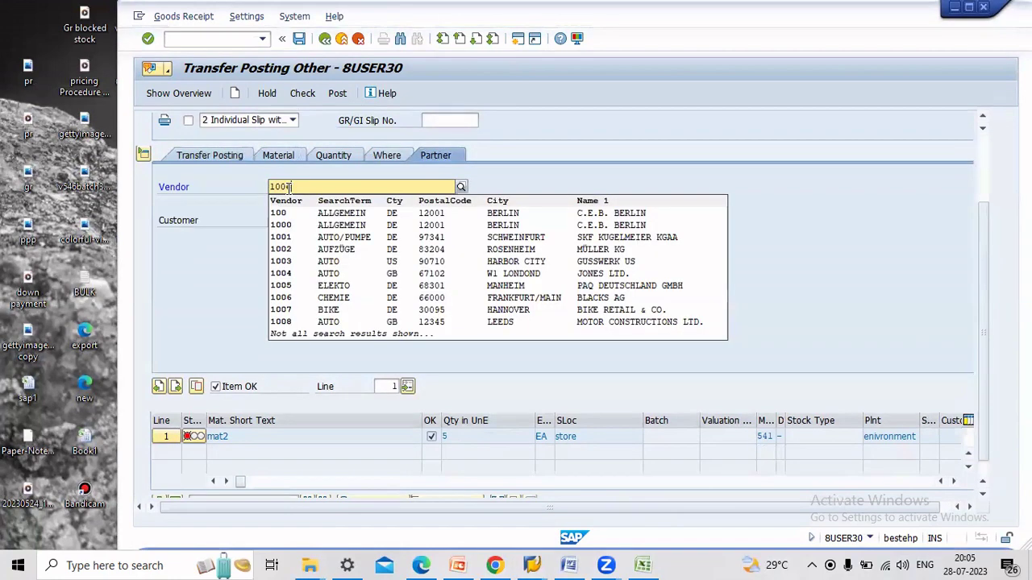
text(852)
key(Return)
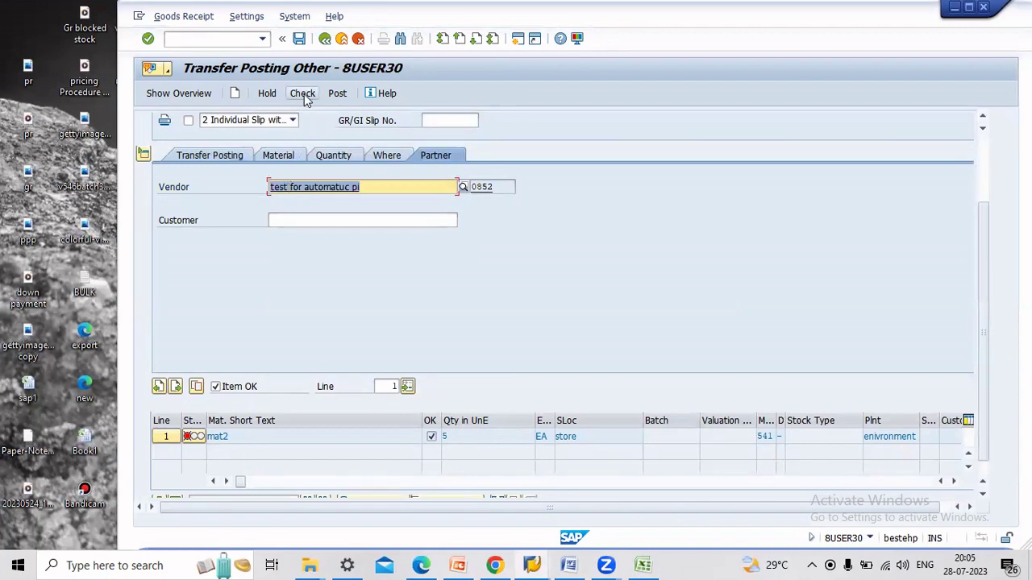
click(337, 94)
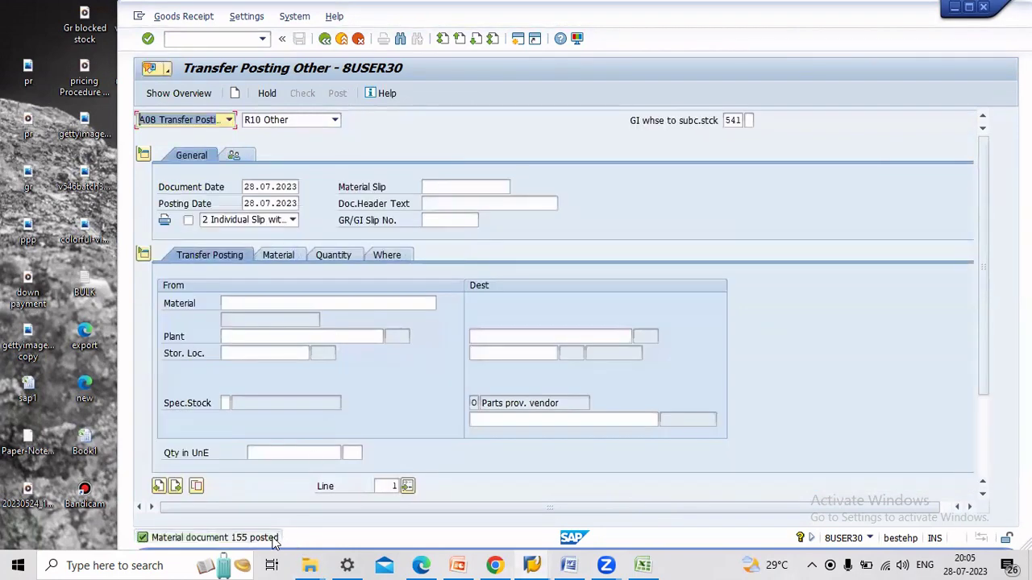
View the details of the posting message, close them and exit the transfer posting
click(271, 538)
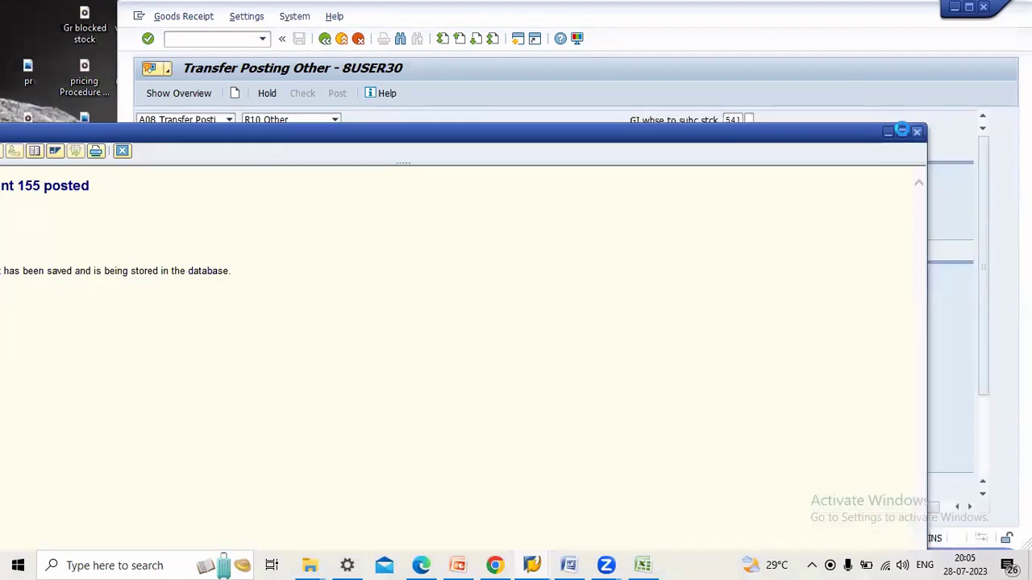
click(916, 131)
click(342, 40)
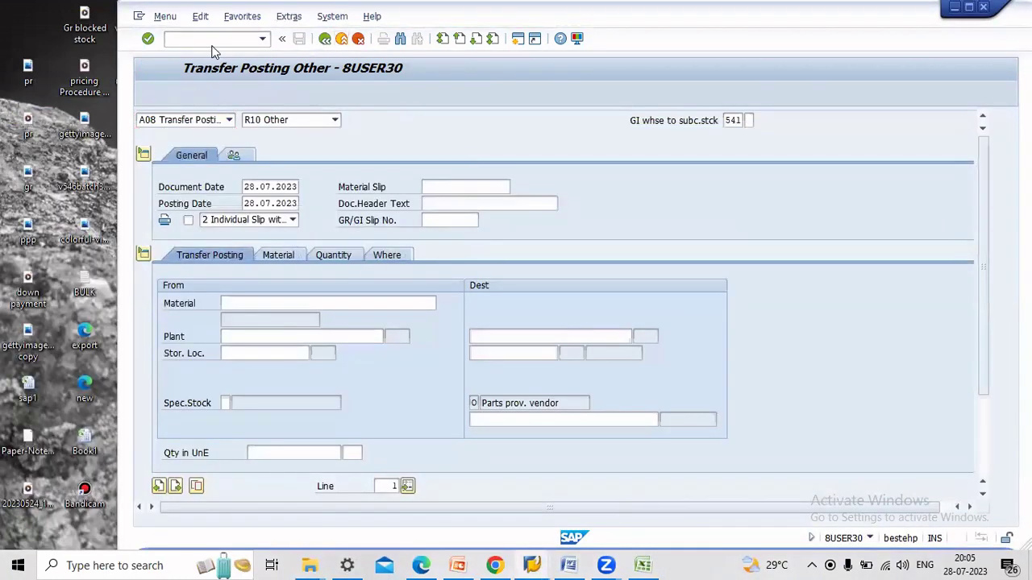
Open the initial screen of transaction MB03 for the posted material document and return to SAP Easy Access
text(mb0)
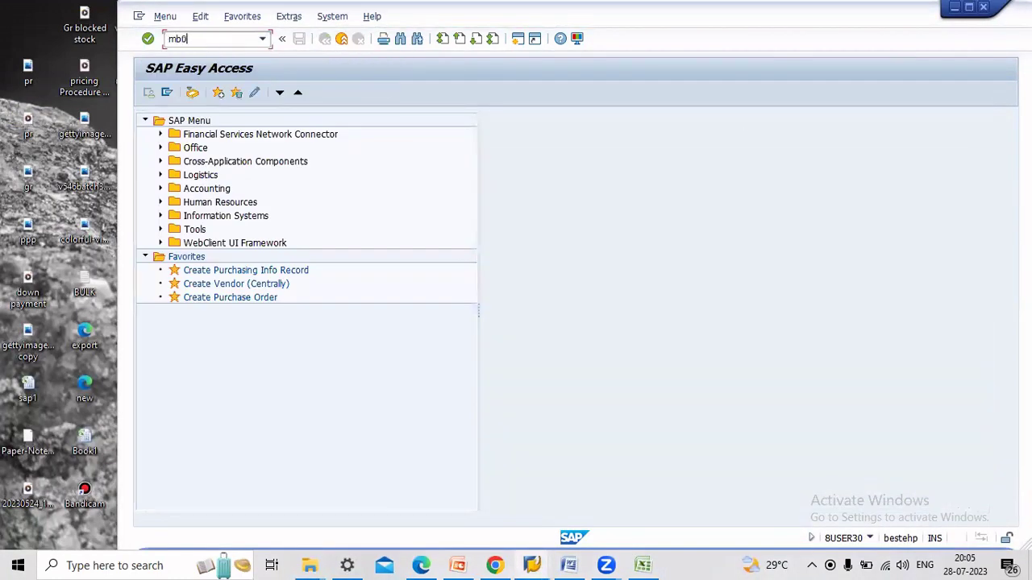
text(3)
key(Return)
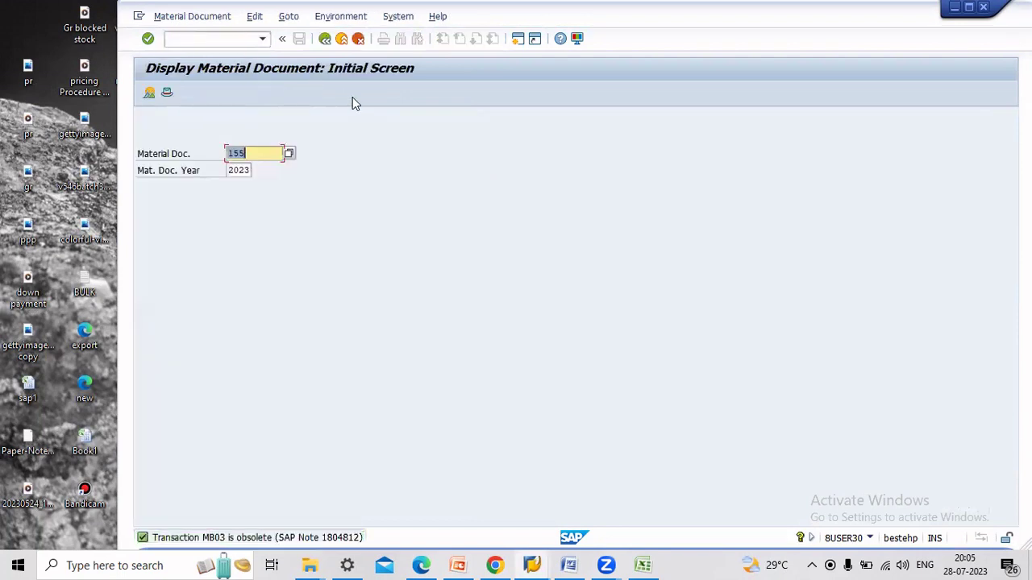
click(342, 41)
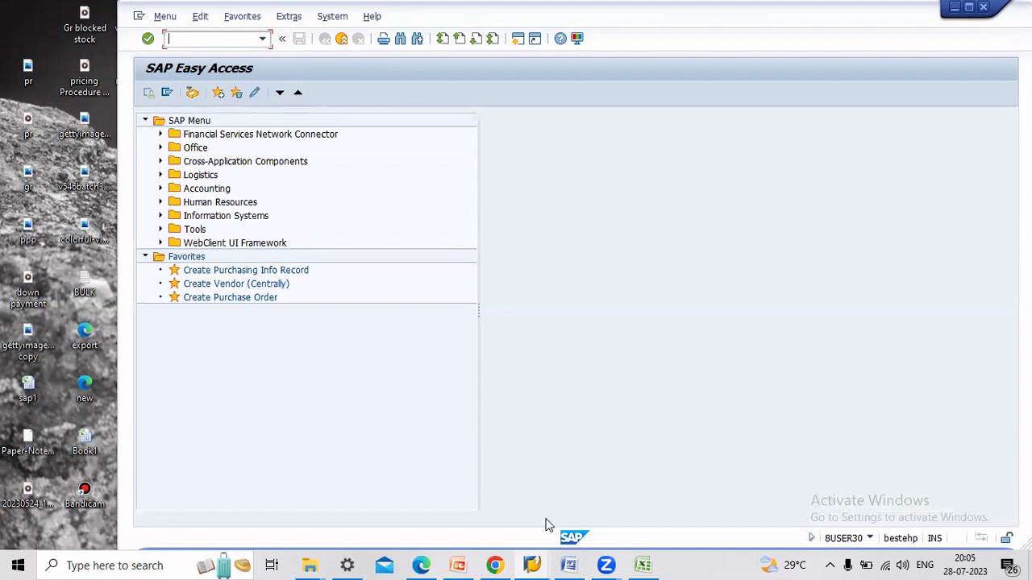
click(533, 563)
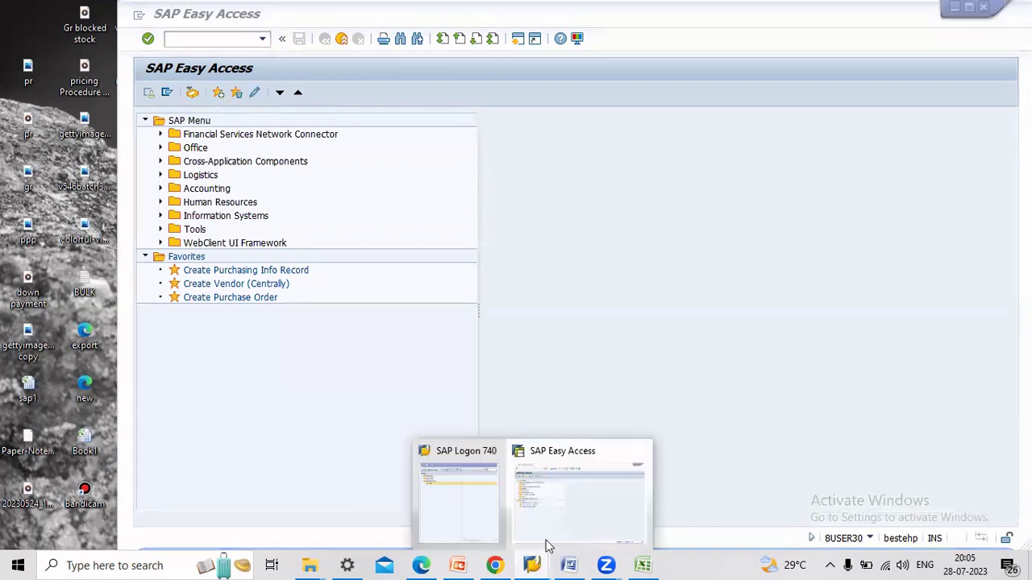
Start the Goods Movement transaction from SAP Easy Access and set it to A01 Goods Receipt for a purchase order
click(591, 486)
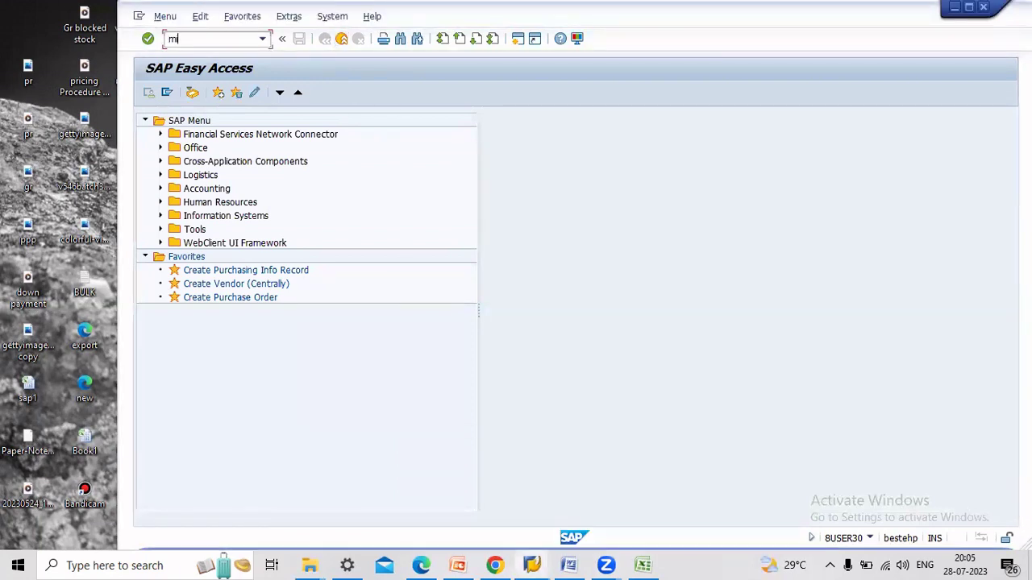
key(Return)
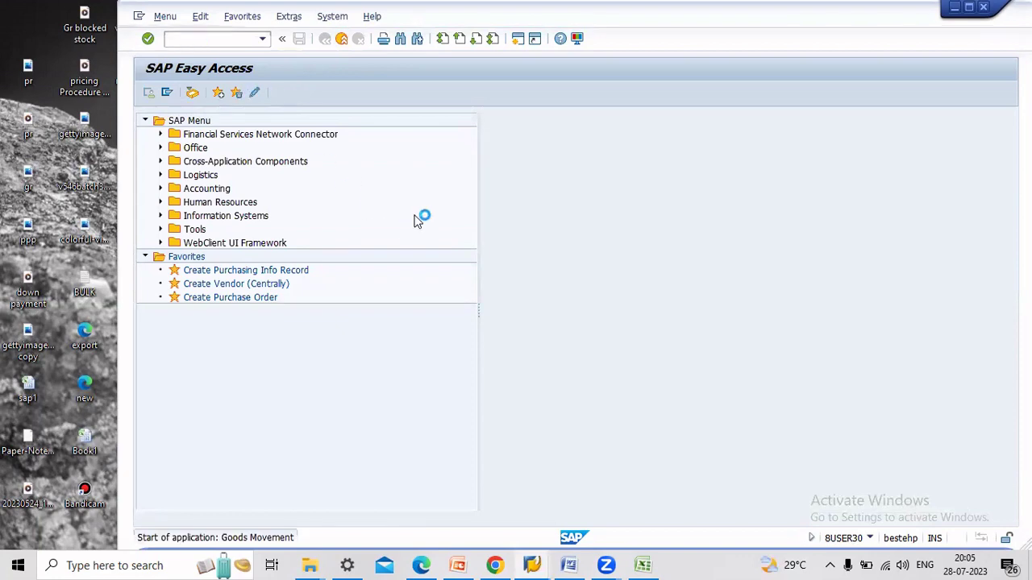
click(199, 121)
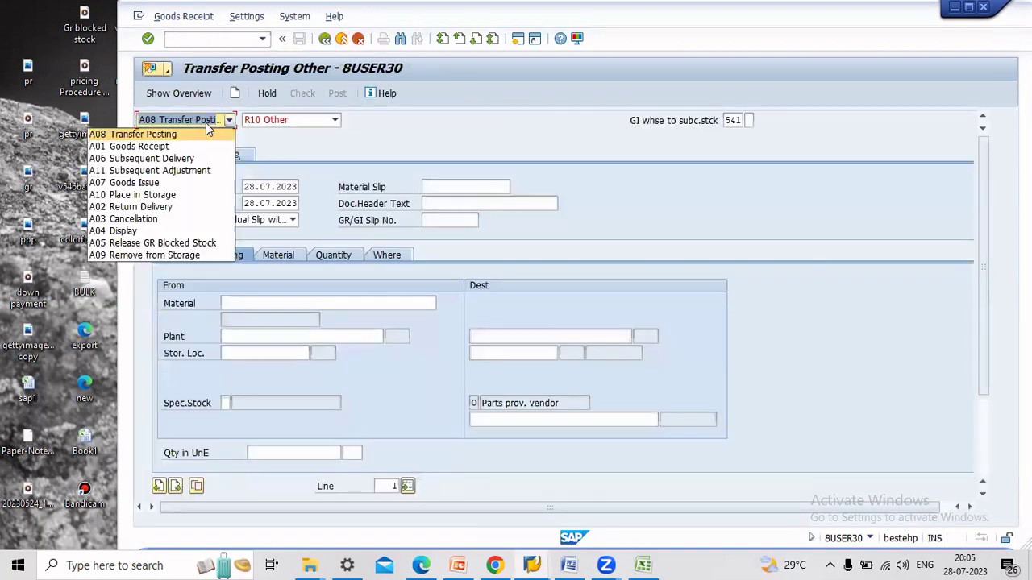
click(185, 141)
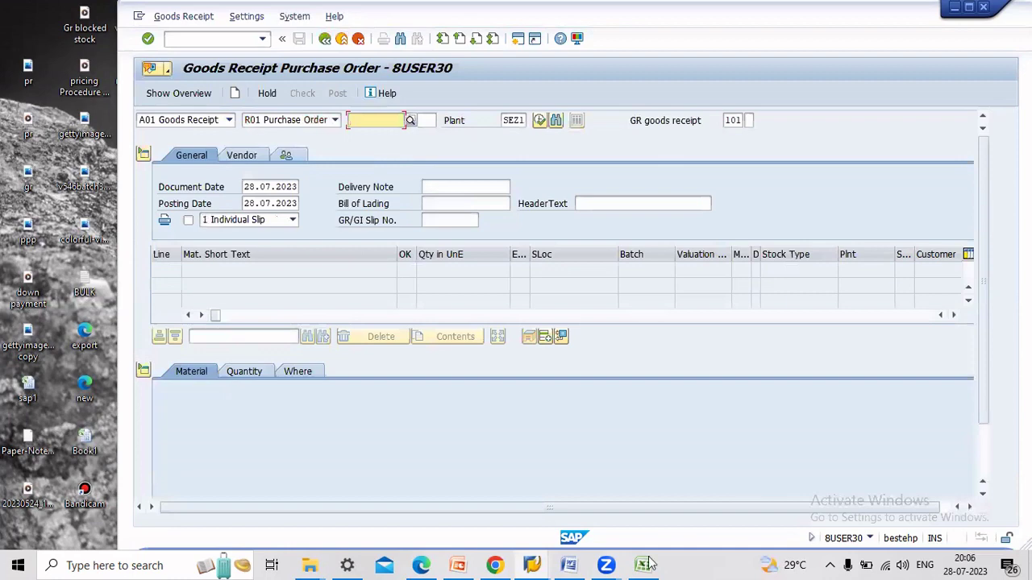
Copy the purchase order number from cell G3 of the Excel sheet and load that order in the SAP goods receipt
key(alt+Tab)
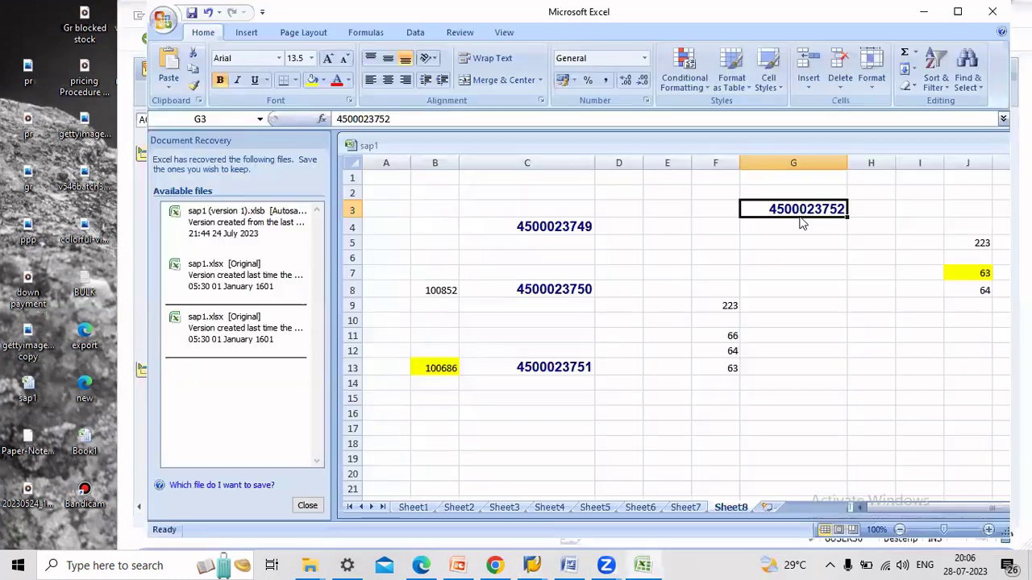
key(ctrl+c)
click(926, 10)
click(373, 121)
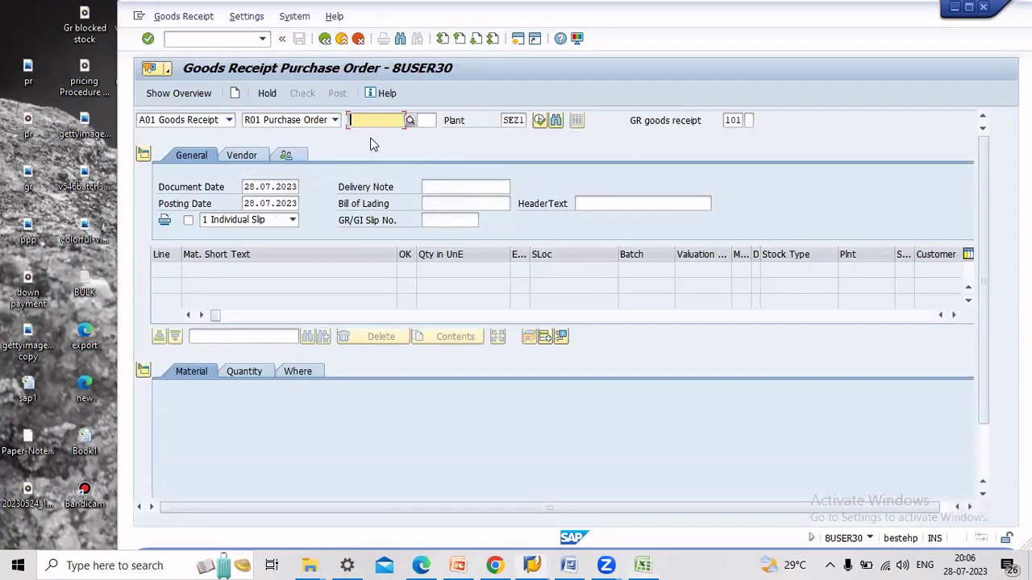
key(ctrl+v)
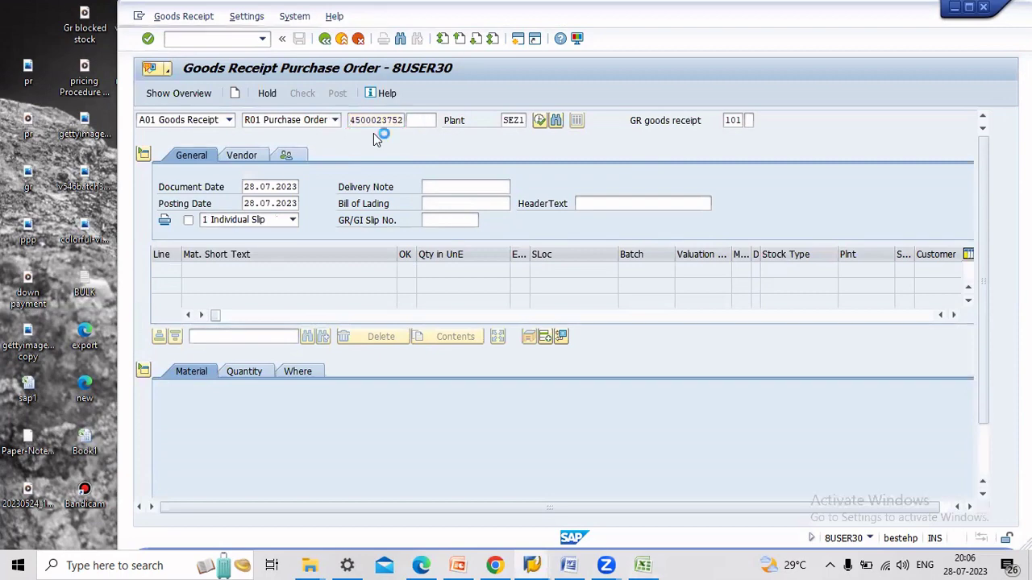
key(Return)
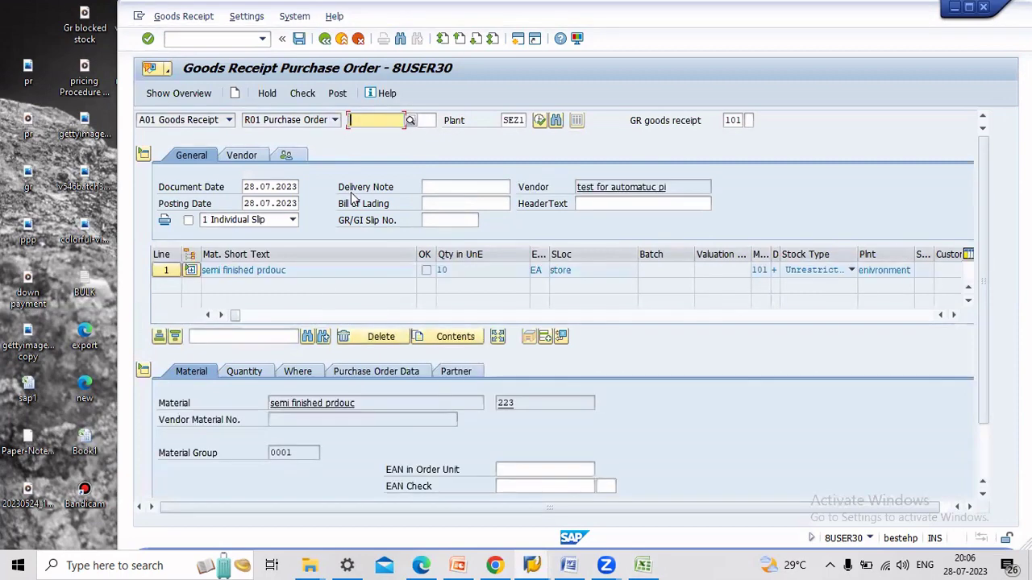
Enter a delivery note quantity of 10, mark the semi-finished product item as OK and post the goods receipt
click(251, 373)
click(305, 452)
text(1)
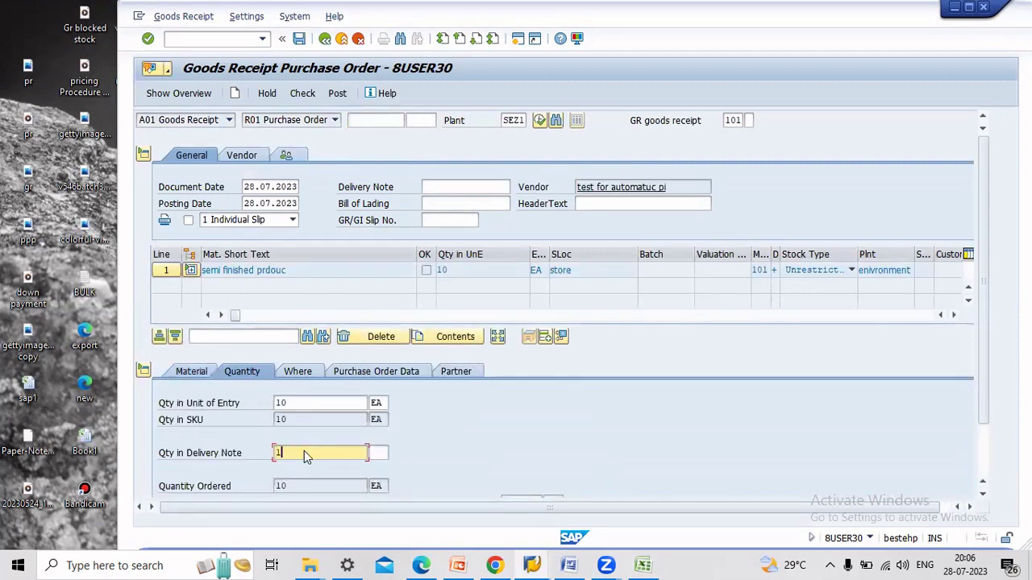
text(0)
key(Return)
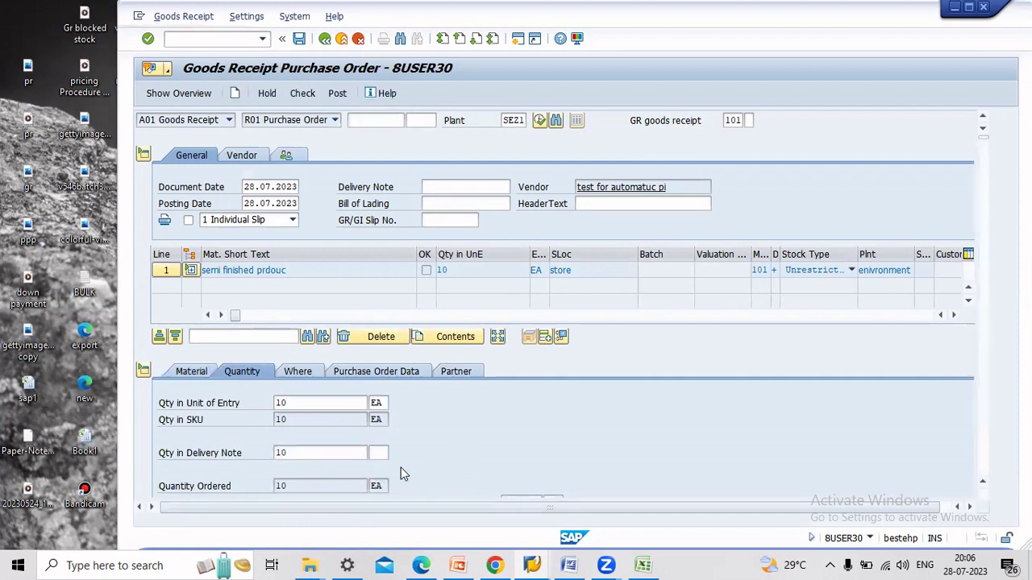
scroll(403, 474, down, 2)
click(229, 487)
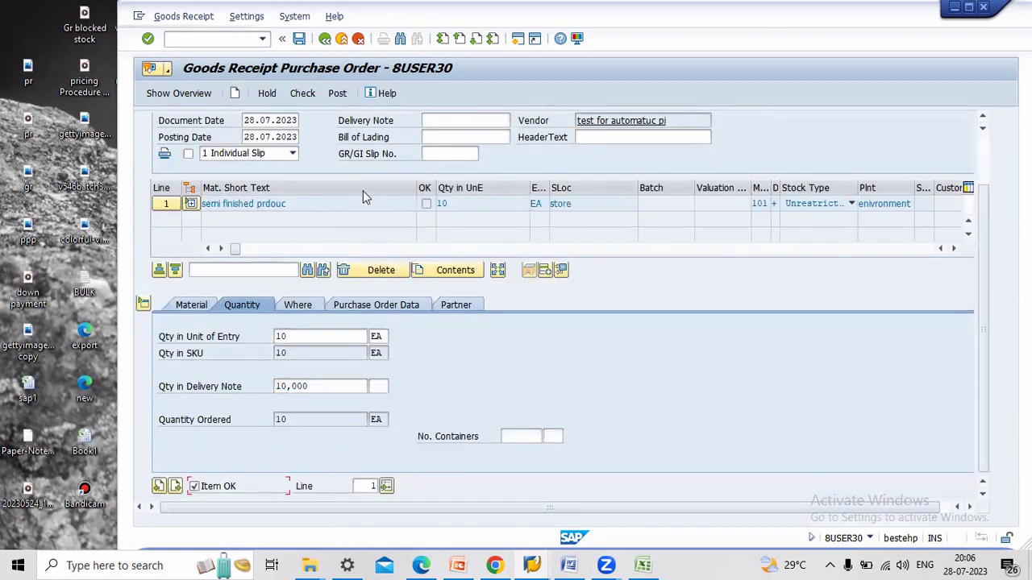
scroll(363, 190, up, 2)
click(337, 94)
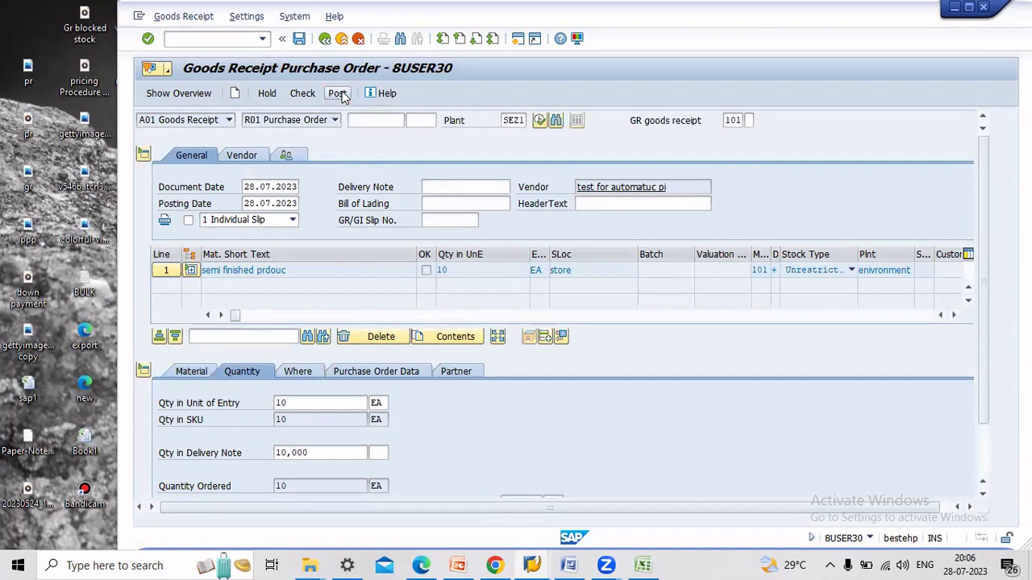
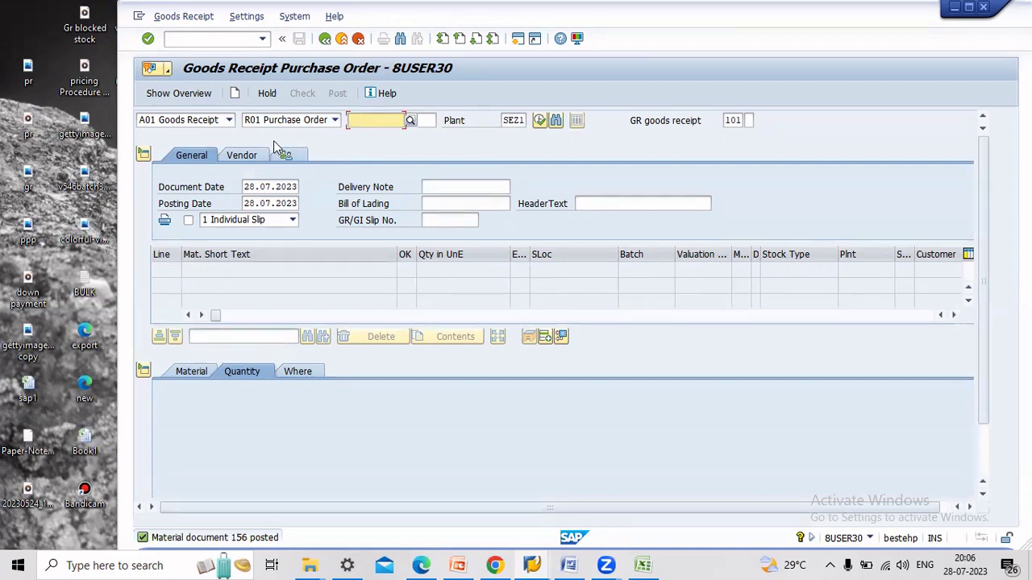
Change the operation to A11 Subsequent Adjustment and load the same purchase order
click(214, 121)
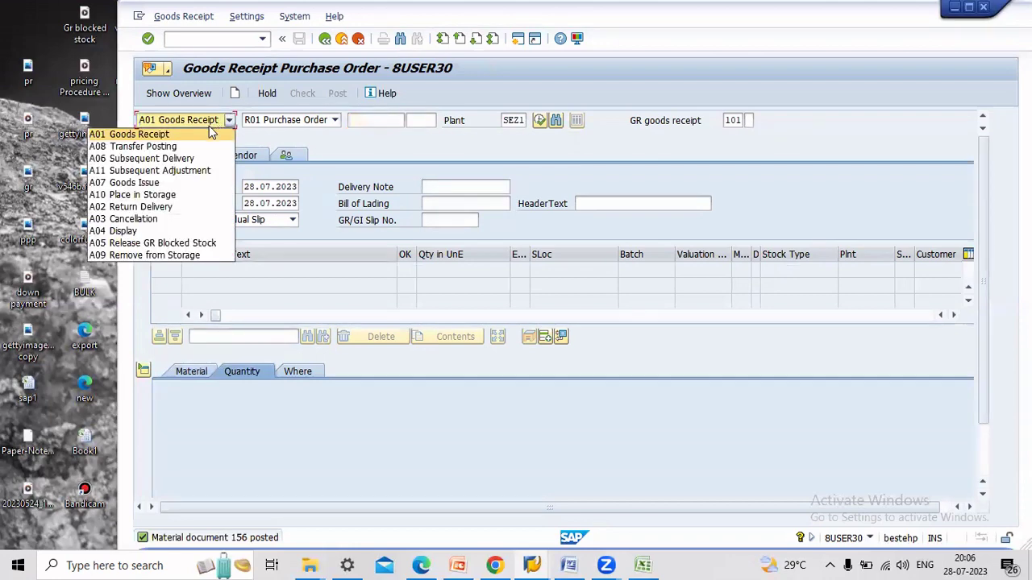
click(192, 171)
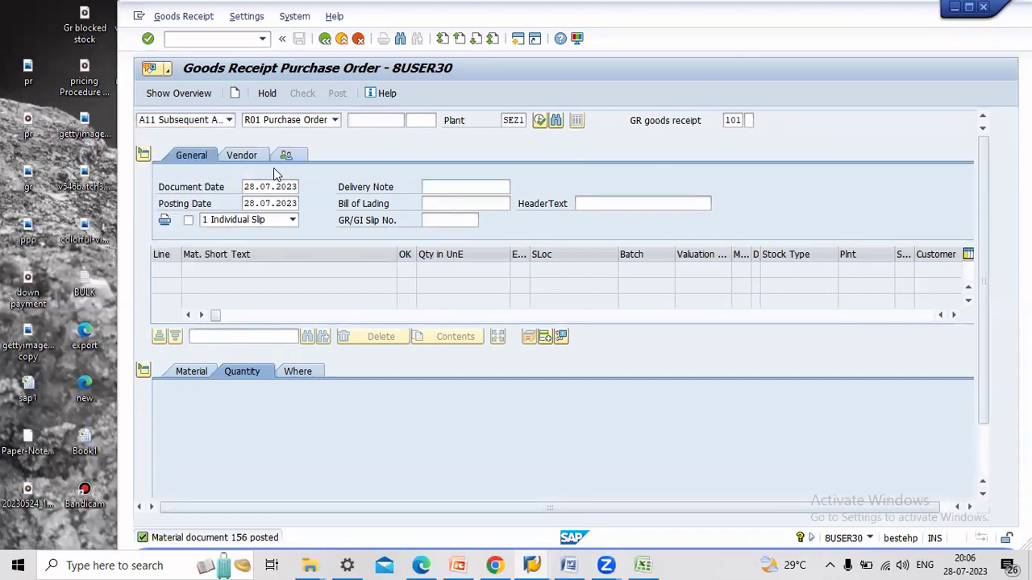
click(326, 125)
click(364, 120)
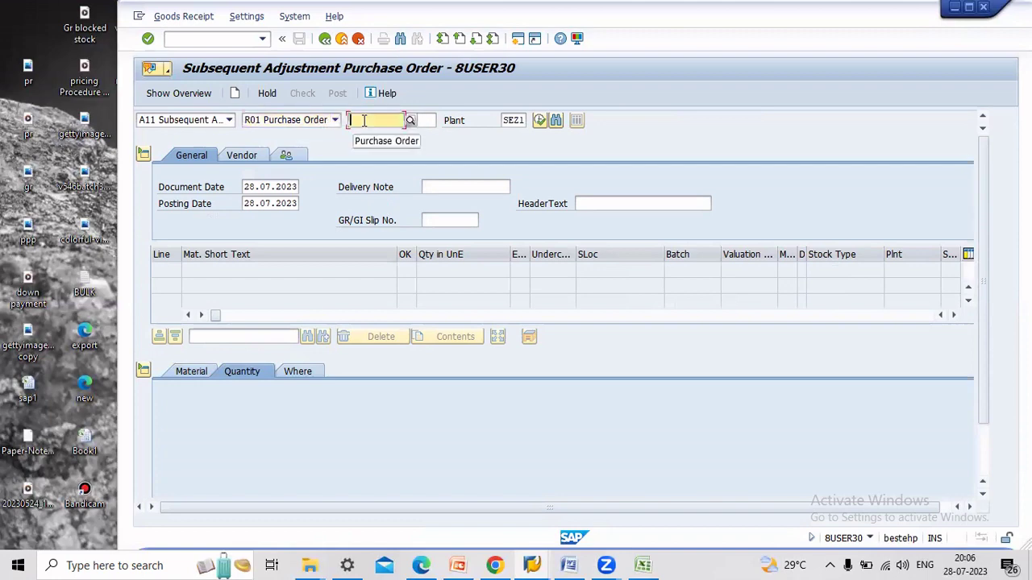
key(ctrl+v)
key(Return)
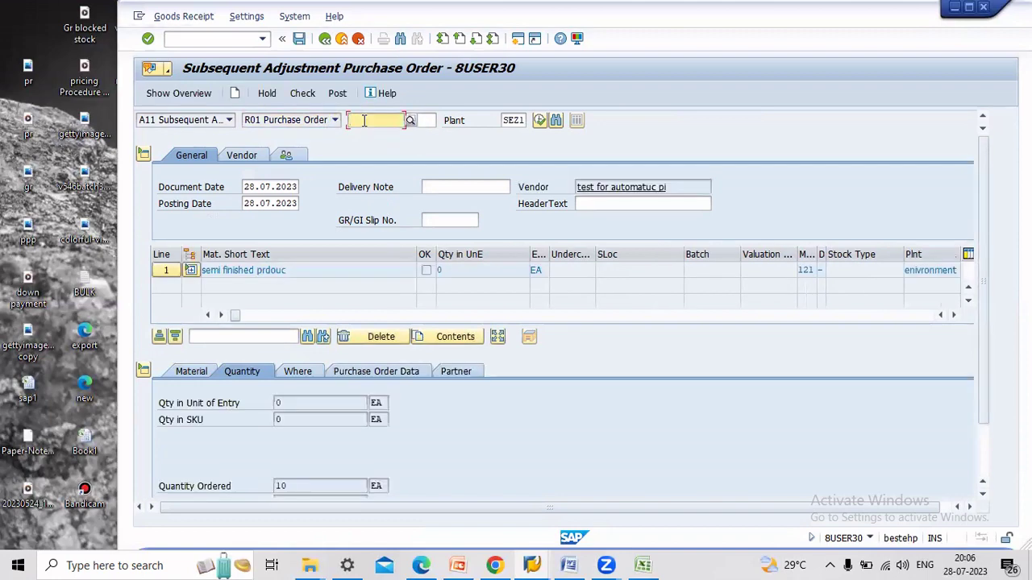
Expand the components of the semi-finished product and check the material master of mat2, returning to the adjustment
click(192, 271)
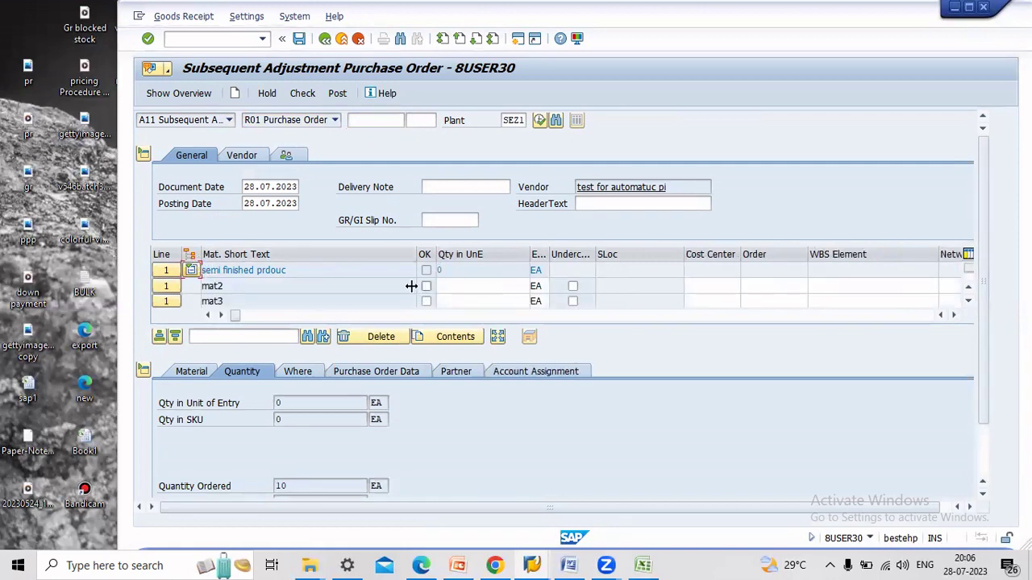
click(377, 287)
click(422, 286)
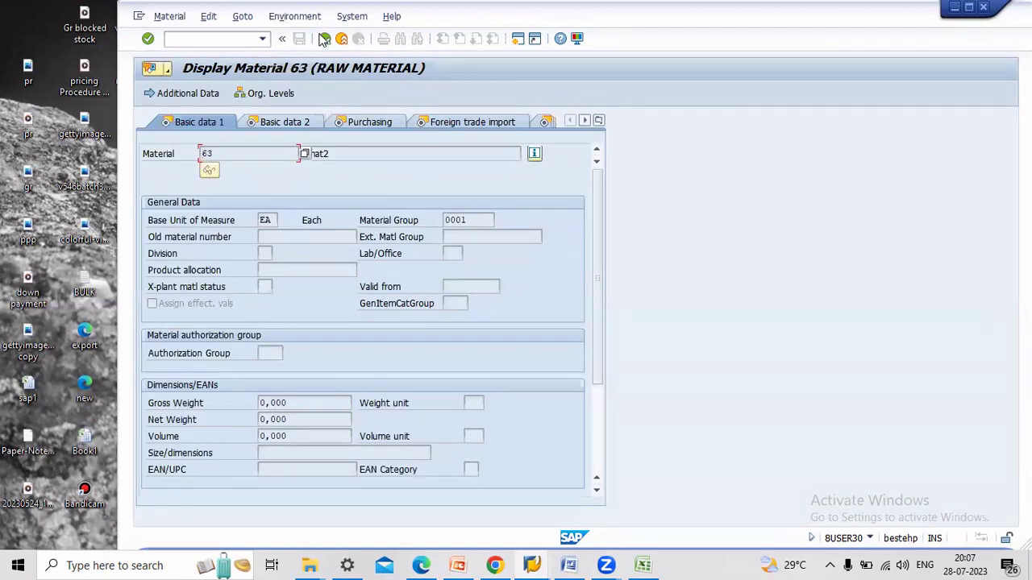
key(F3)
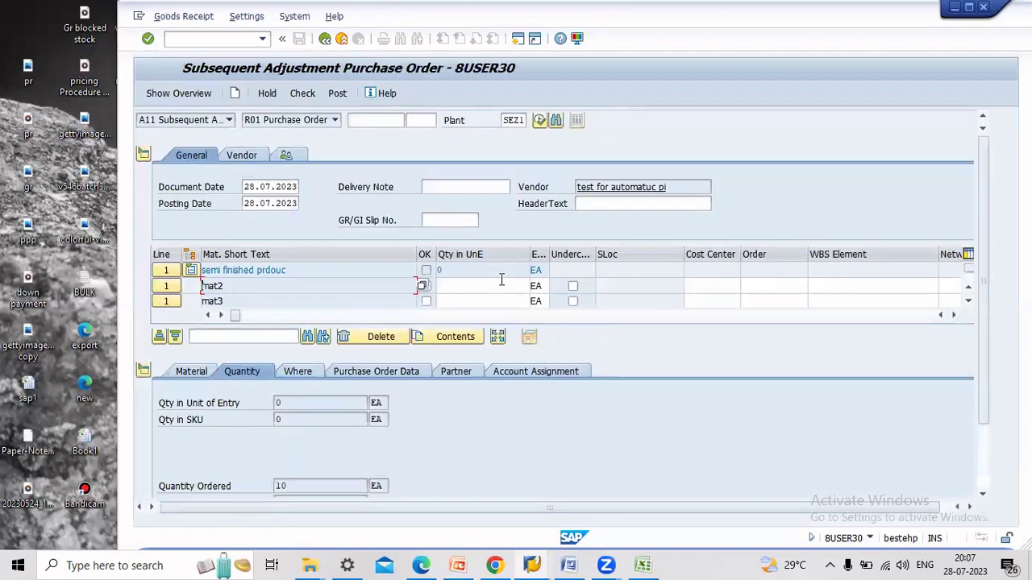
Set the adjustment quantity of component mat2 to 5 EA
click(494, 288)
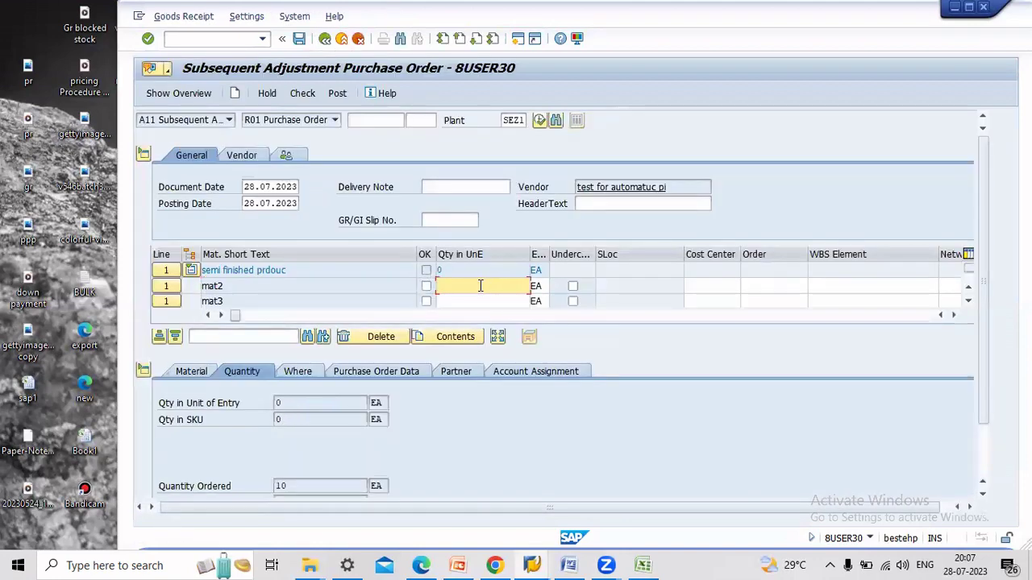
text(10)
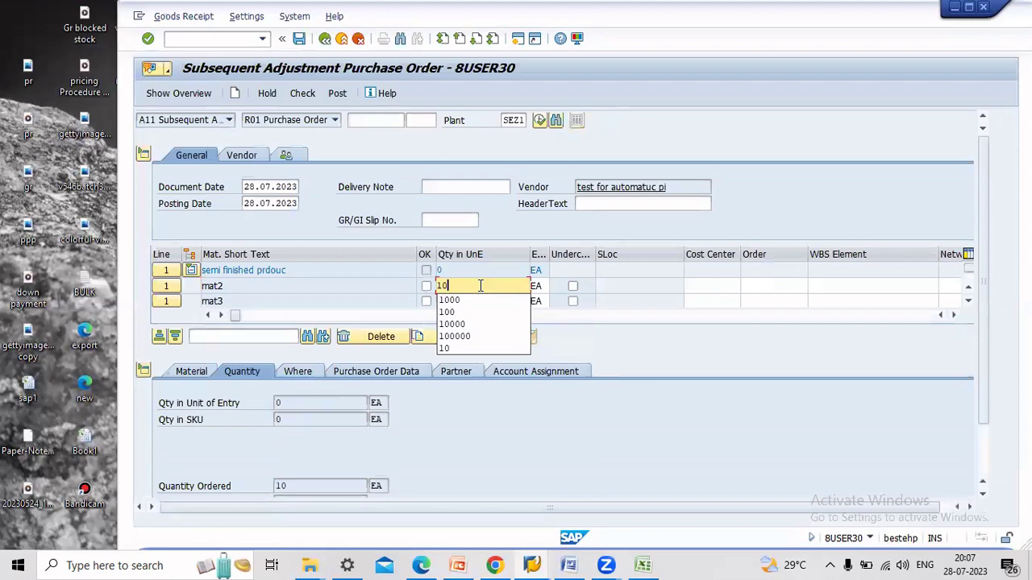
key(BackSpace)
key(BackSpace)
text(5)
key(Return)
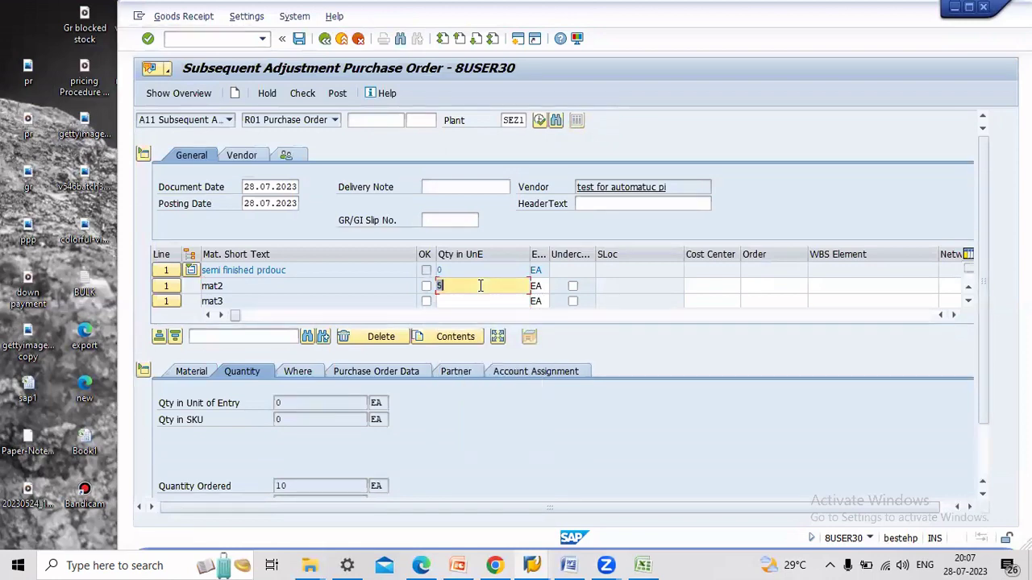
Review the item's material and movement type details and mark the item as OK
click(275, 387)
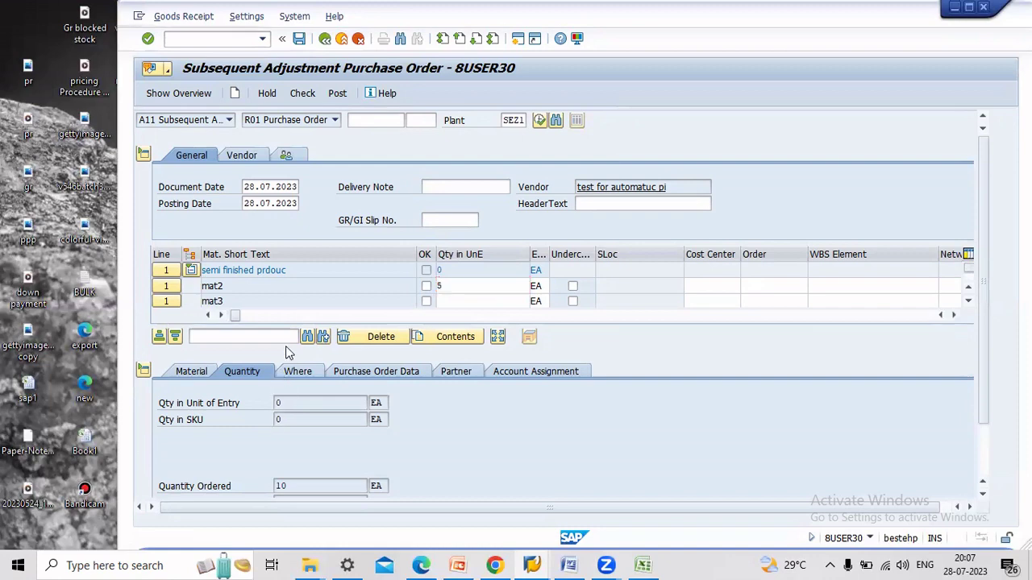
click(206, 371)
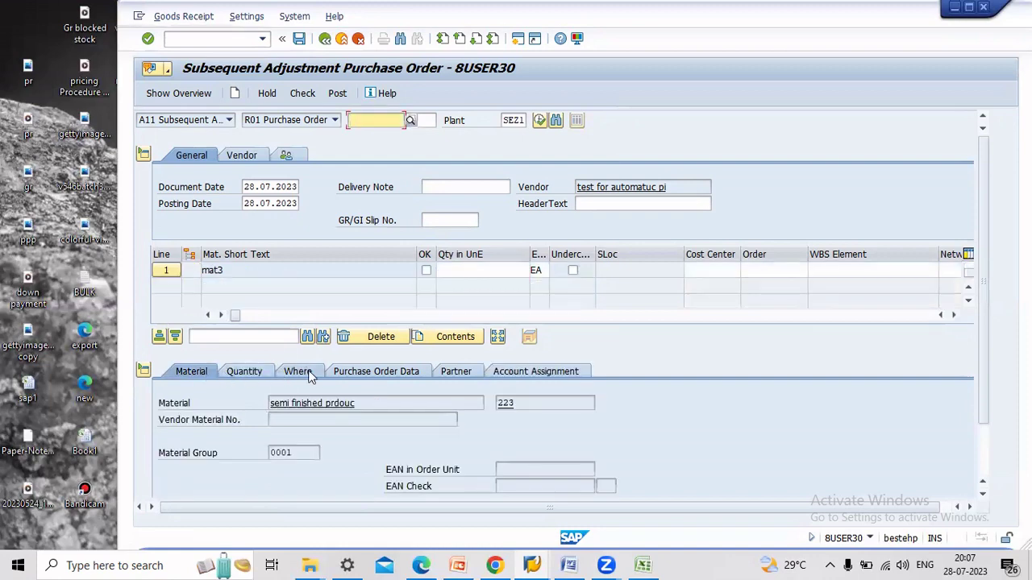
click(300, 372)
scroll(359, 428, down, 2)
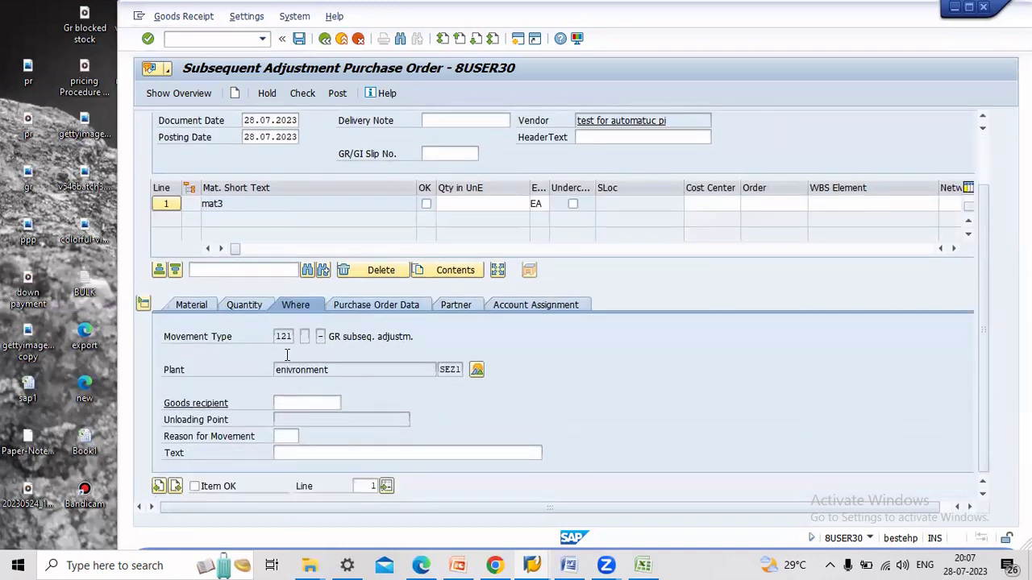
double_click(277, 336)
click(229, 491)
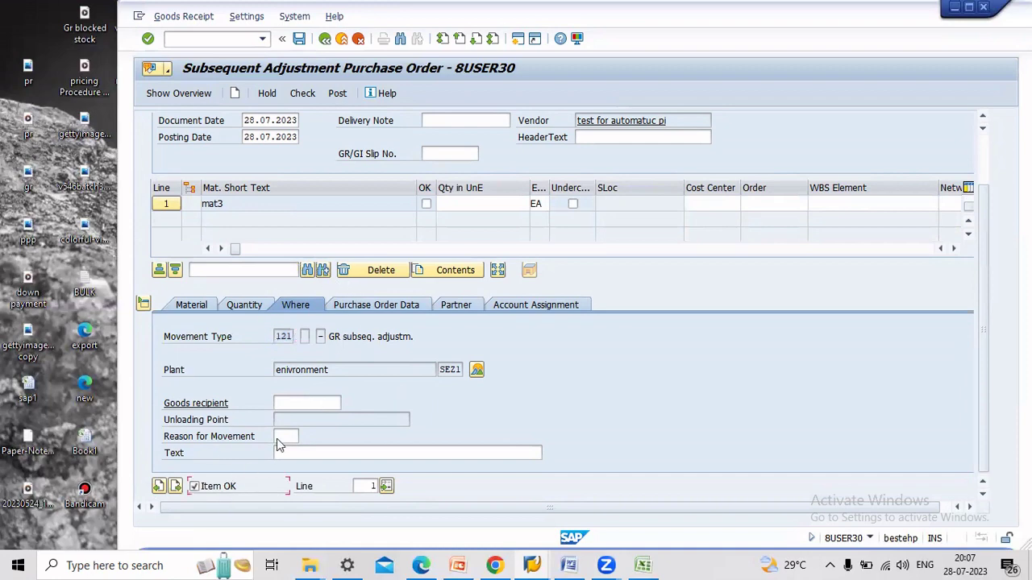
Review the item's purchase order, partner and account assignment data, and check and post the subsequent adjustment
click(390, 305)
click(456, 304)
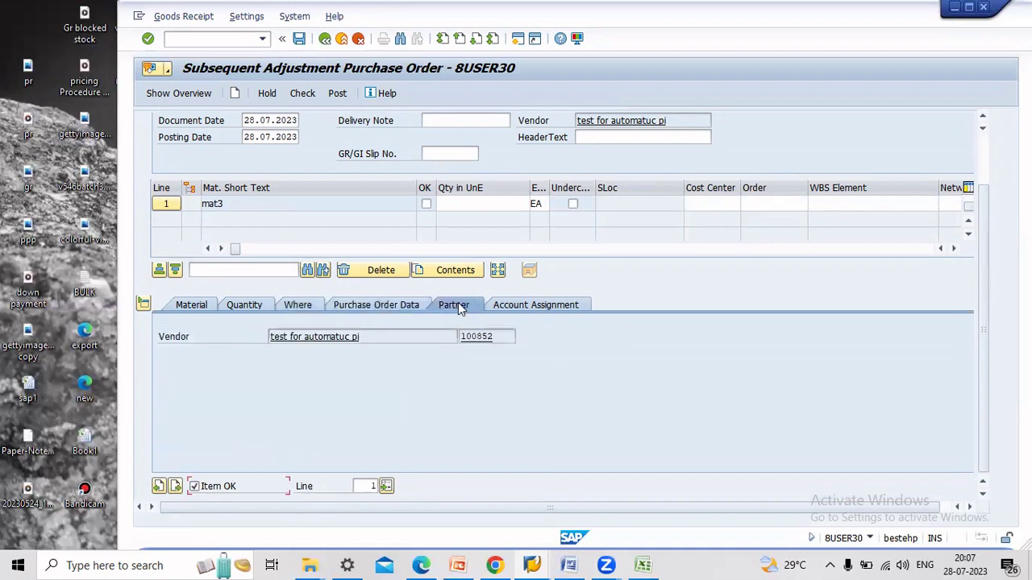
click(529, 304)
click(308, 94)
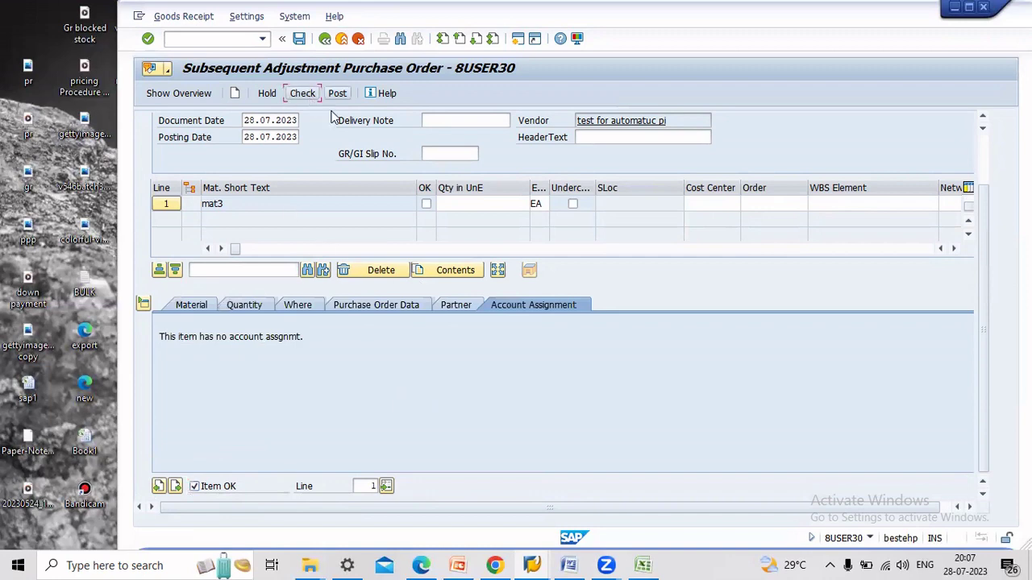
click(337, 93)
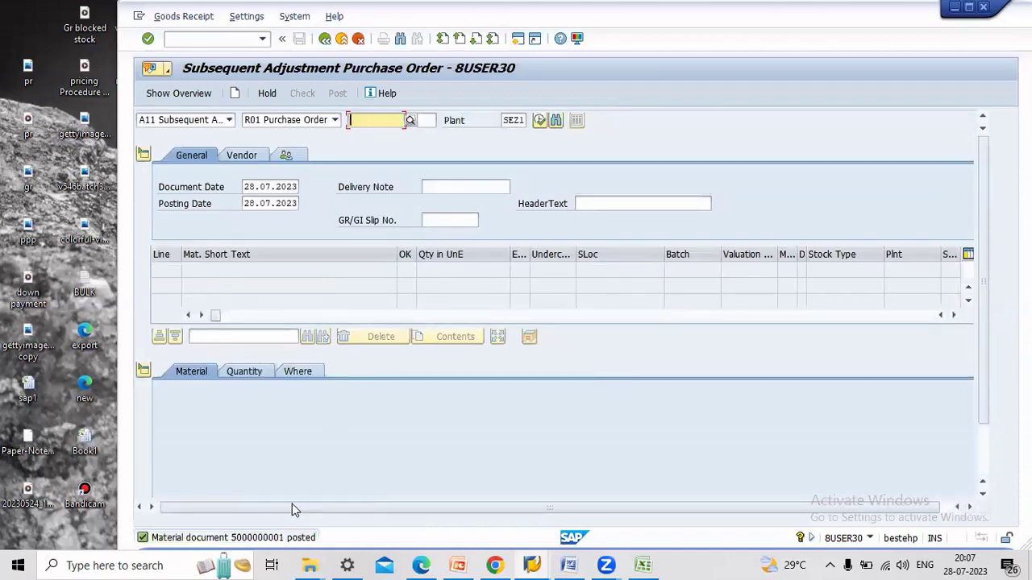
Display the posted adjustment's material document with transaction MB03, check its movement types and list its accounting documents
click(342, 39)
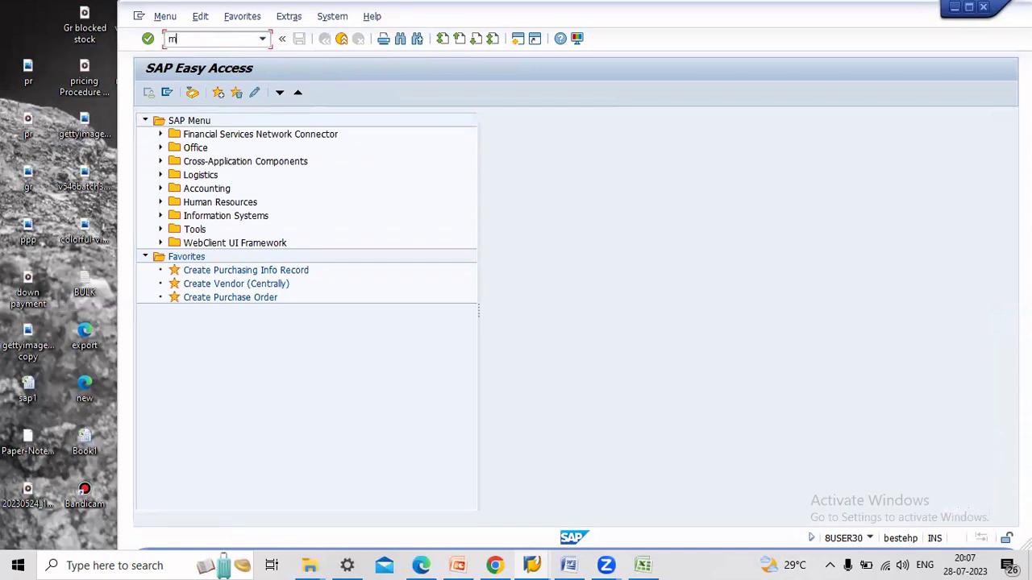
click(206, 44)
text(mb03)
key(Return)
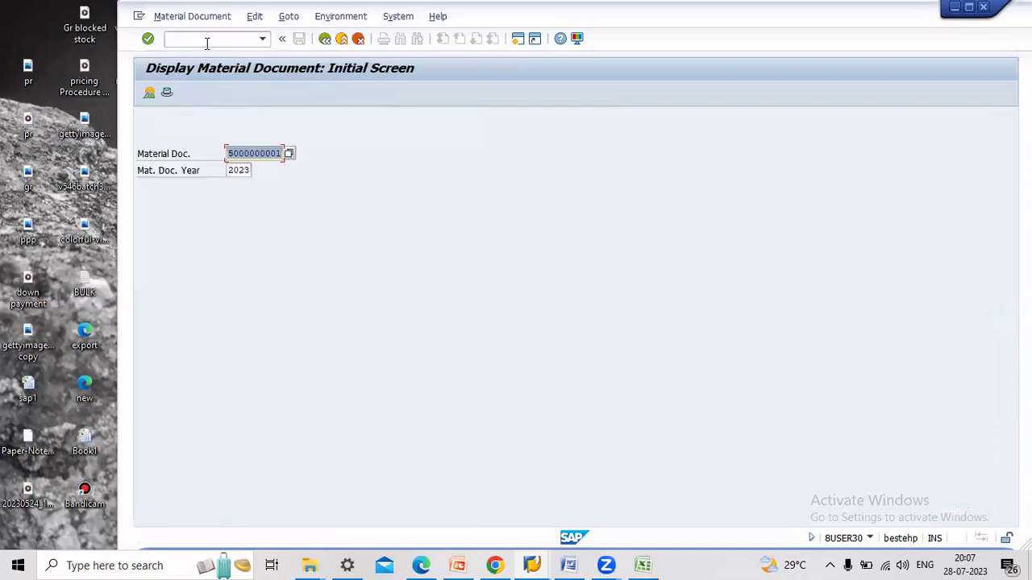
key(Return)
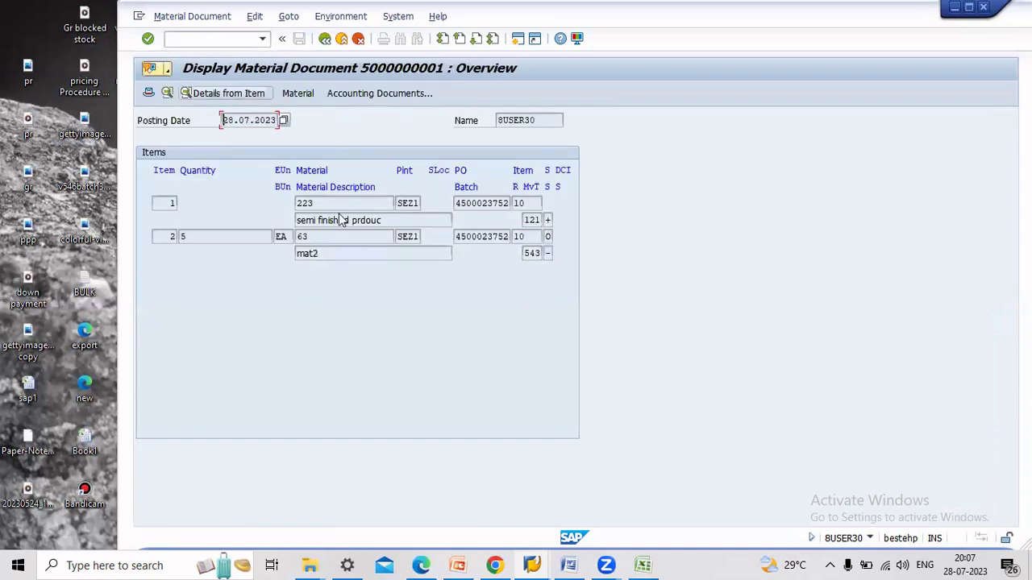
click(532, 219)
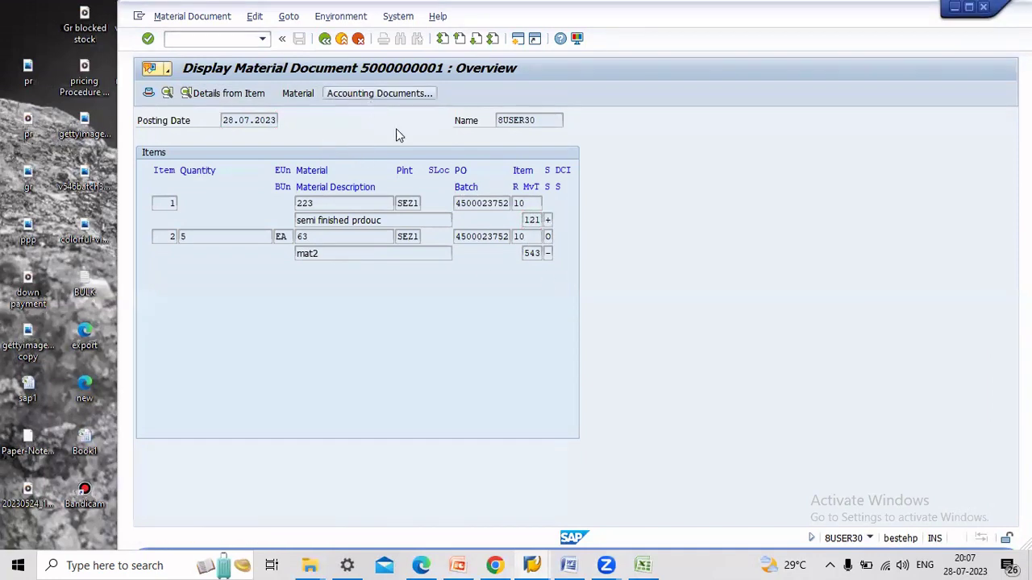
click(379, 92)
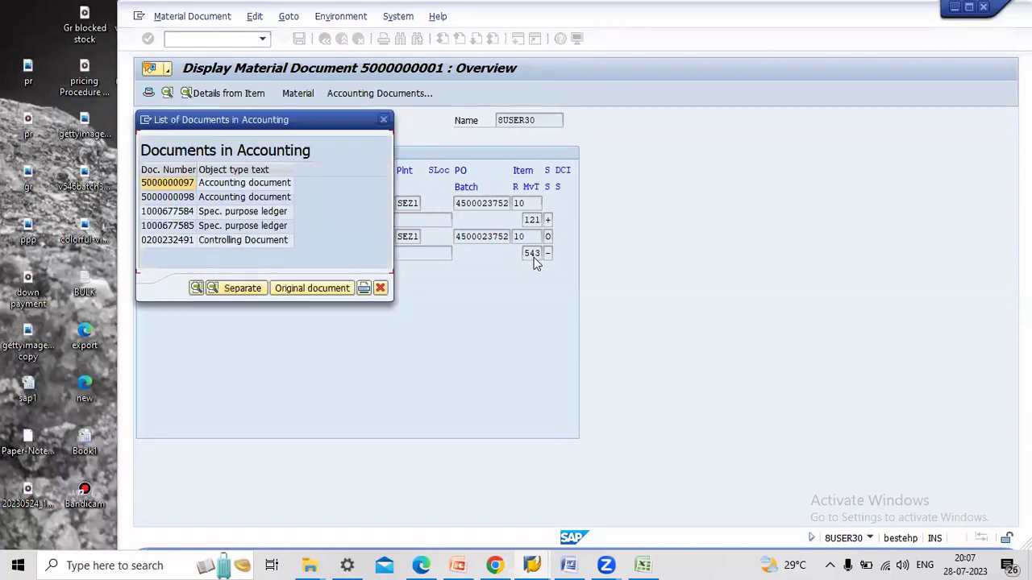
Examine the data entry views of both accounting documents listed for the adjustment's material document, and close the list
double_click(168, 184)
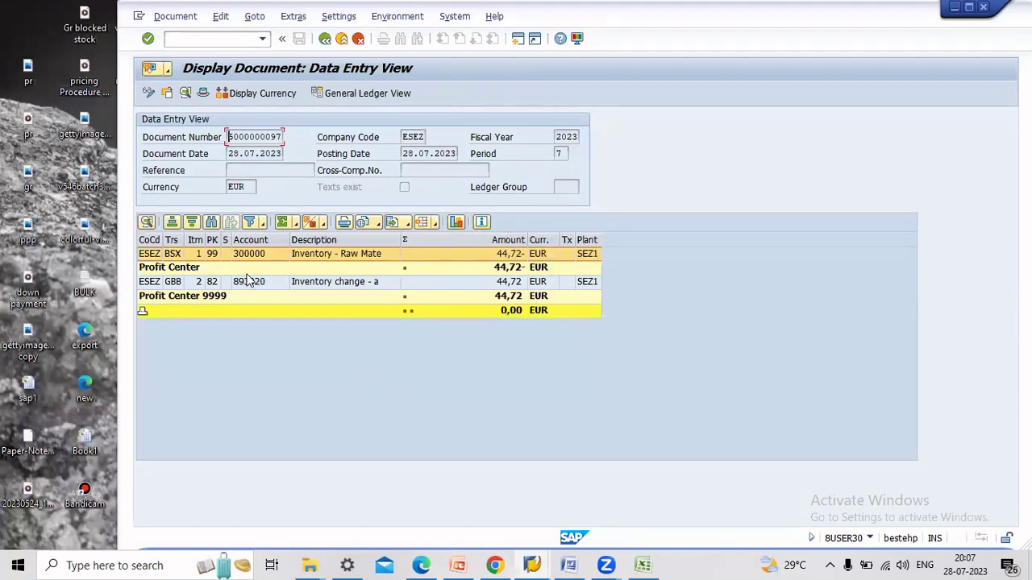
click(324, 38)
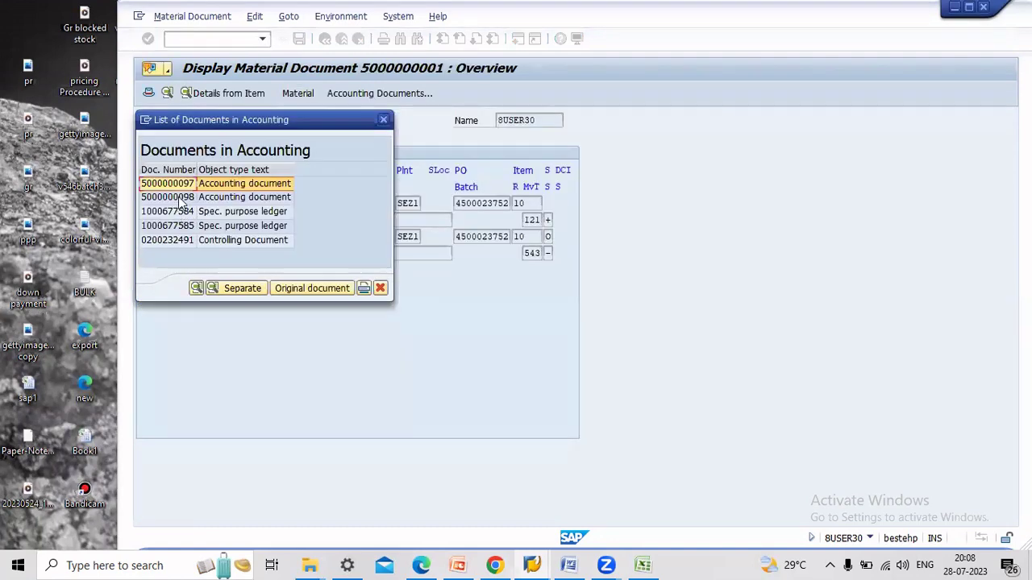
click(182, 199)
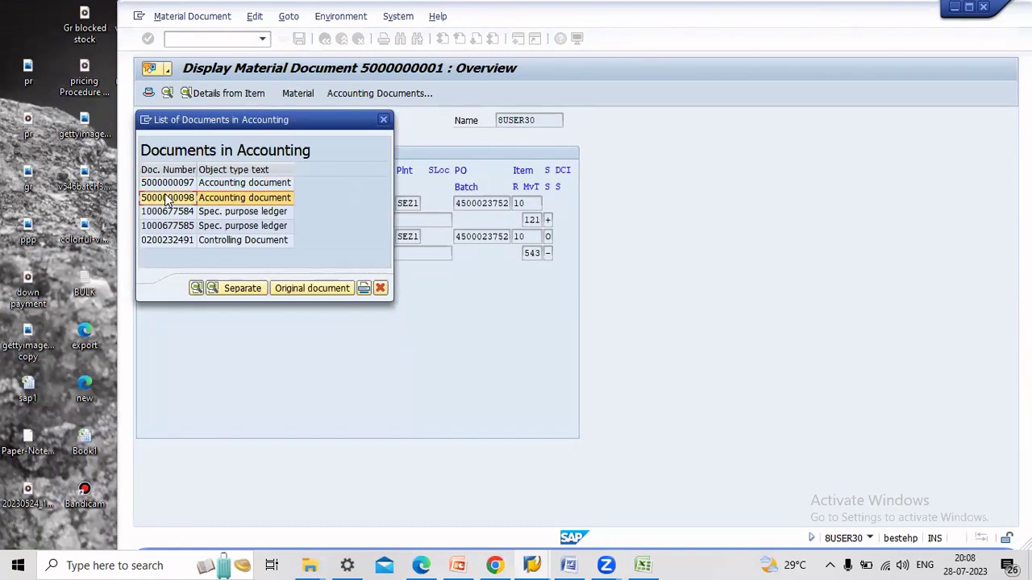
double_click(236, 195)
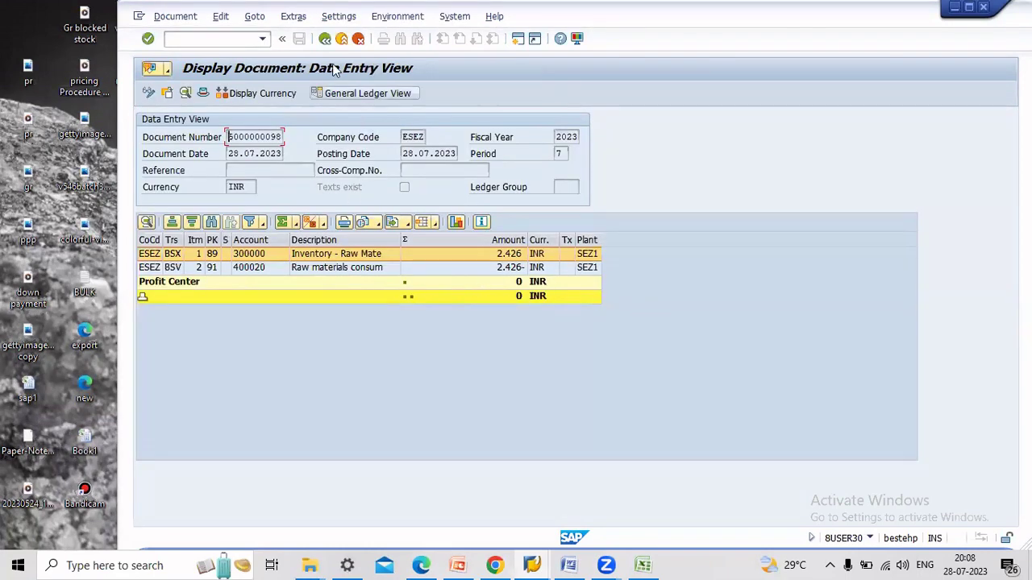
click(324, 40)
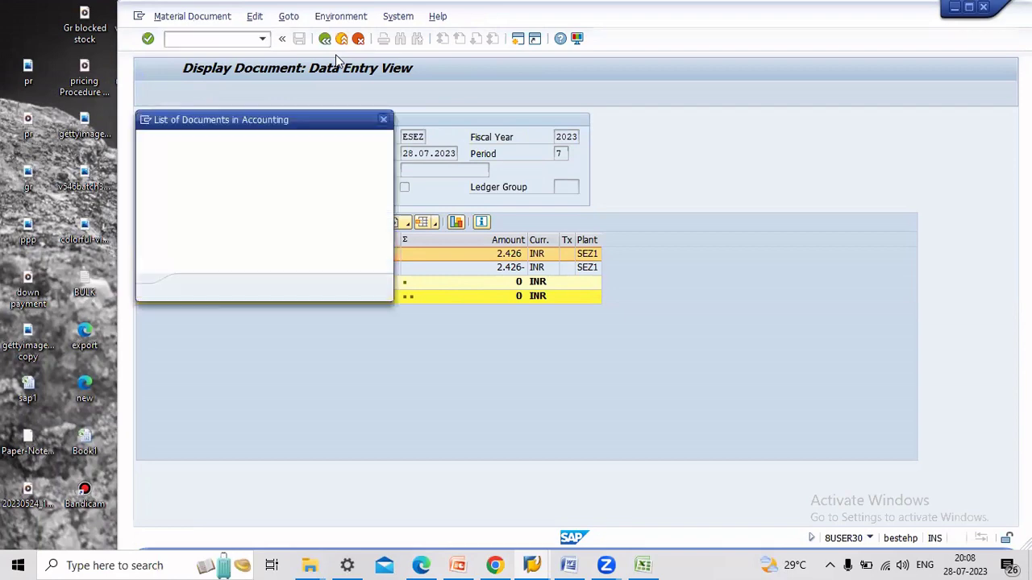
click(383, 121)
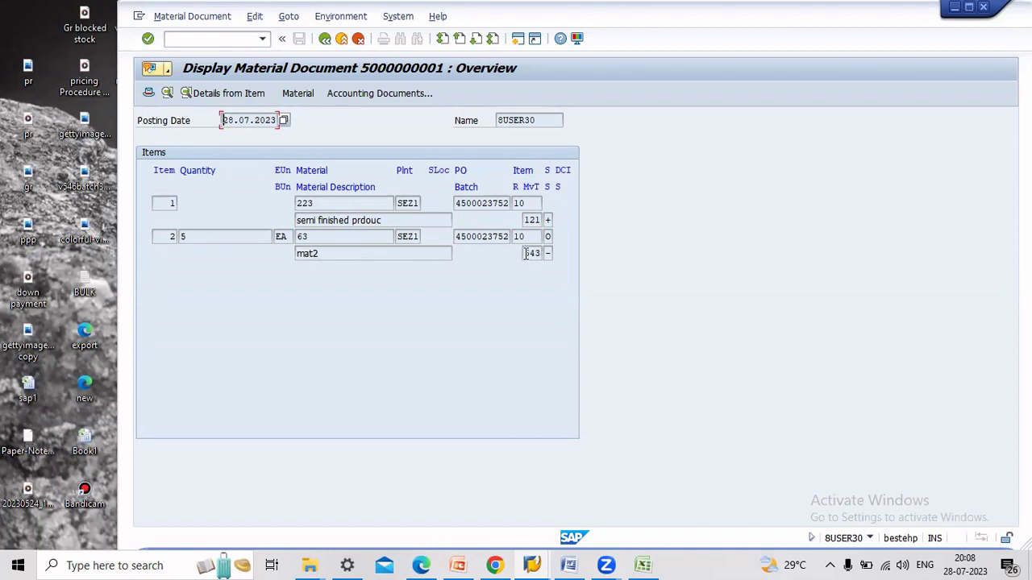
Check the movement types of both items in the adjustment's material document and leave the display transaction
click(534, 219)
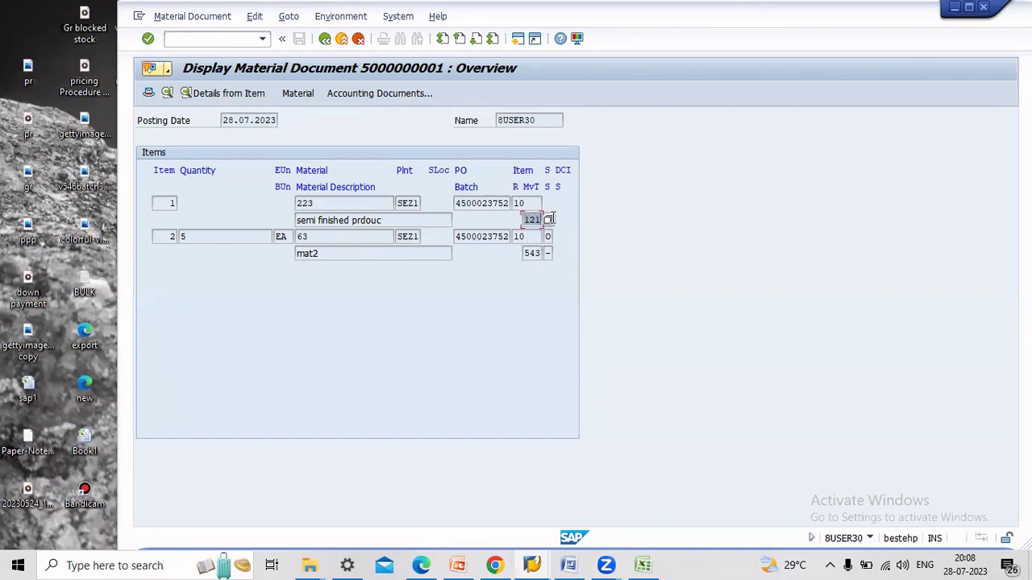
click(531, 254)
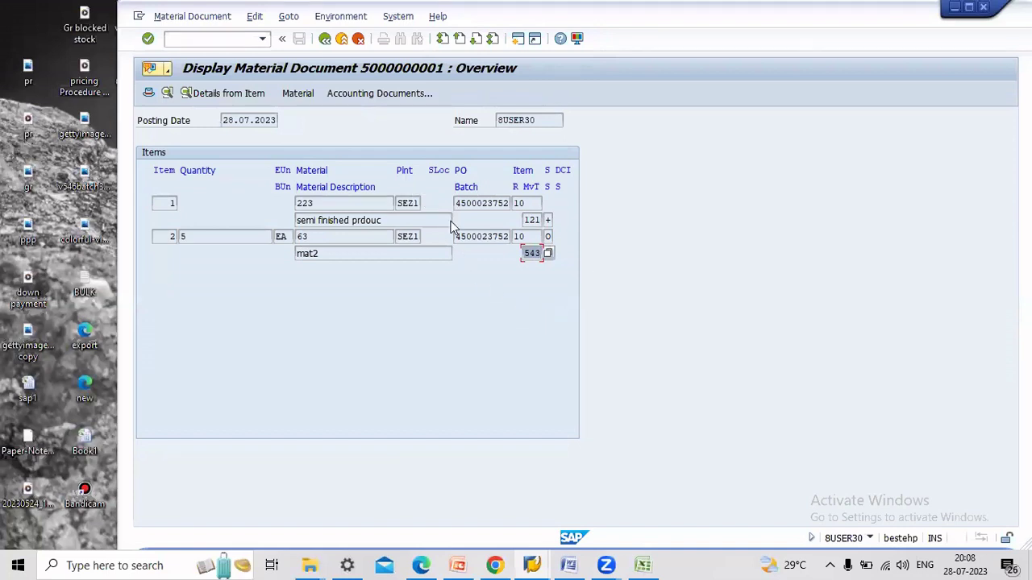
click(325, 40)
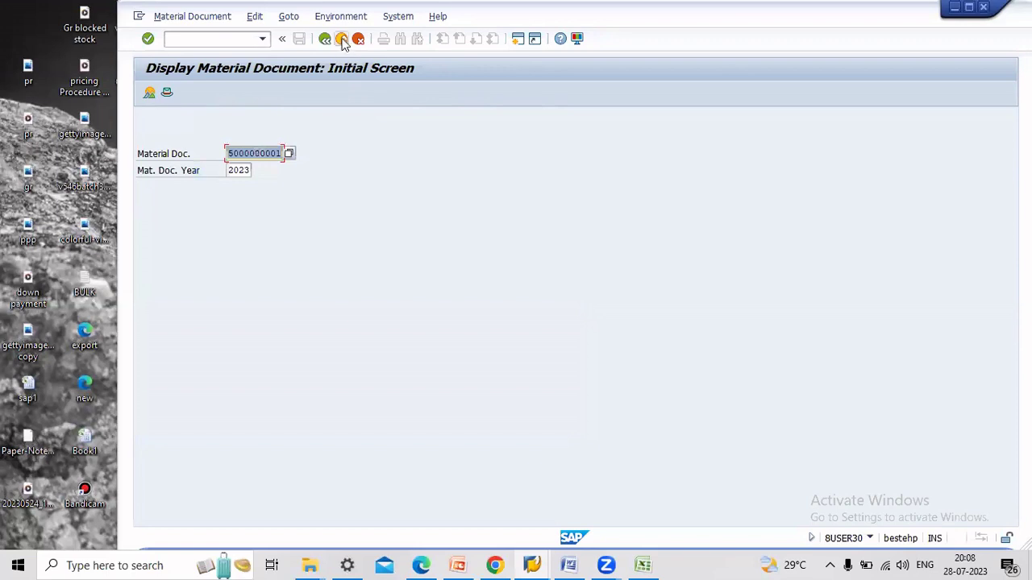
click(342, 40)
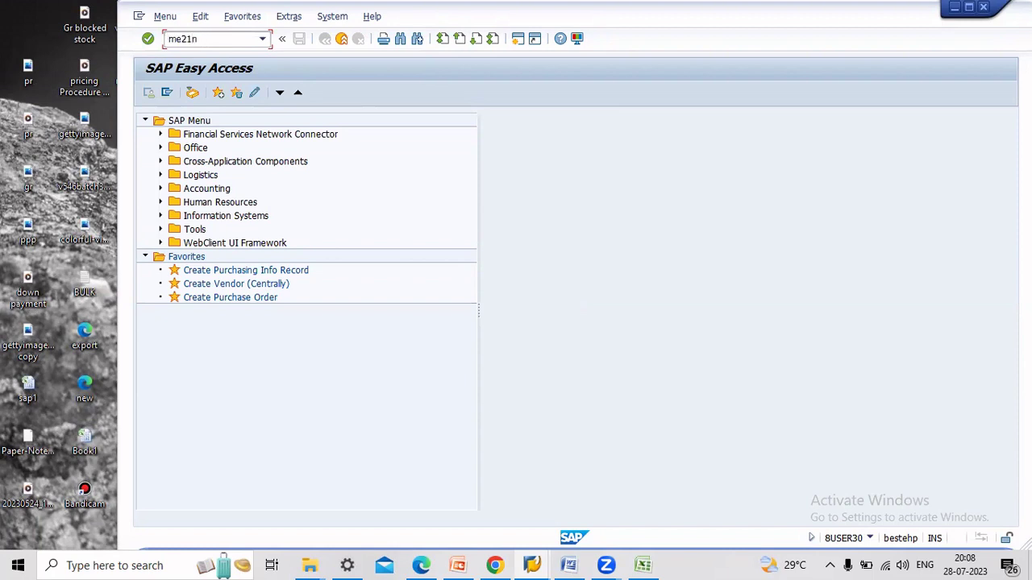
Start a new purchase order with transaction ME21N, entering the vendor number, item category L and material 223
key(Return)
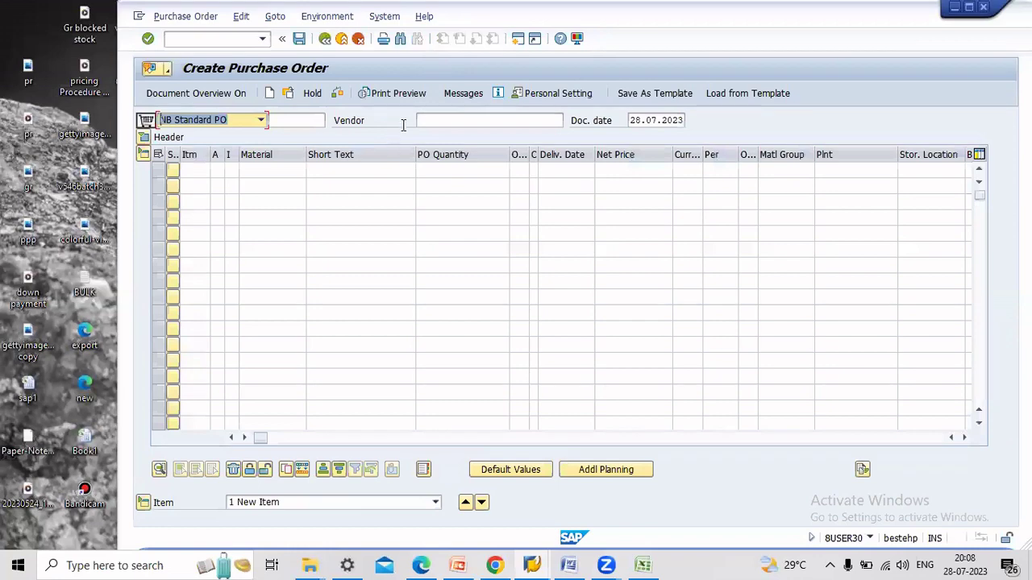
click(420, 122)
text(100)
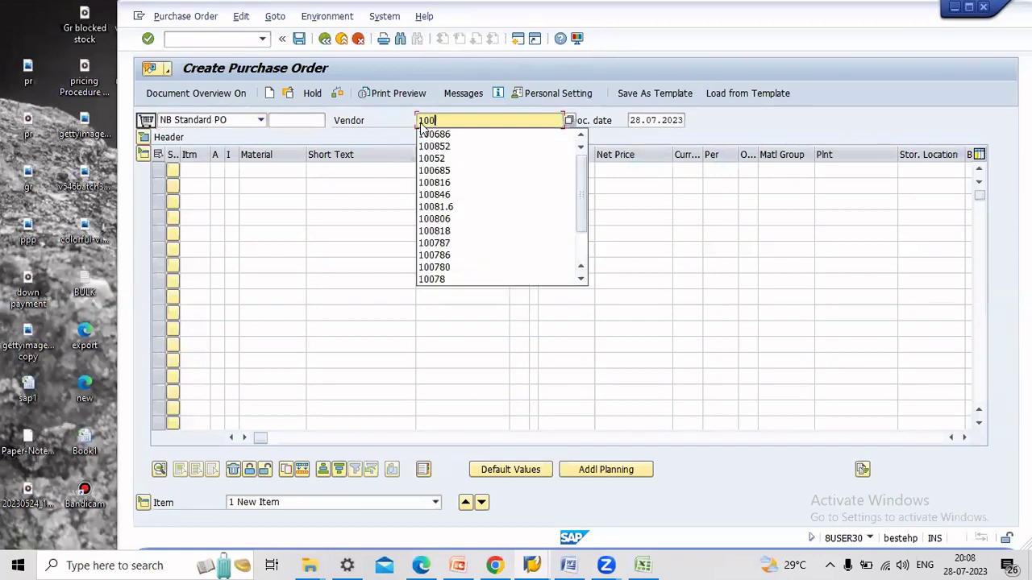
text(852)
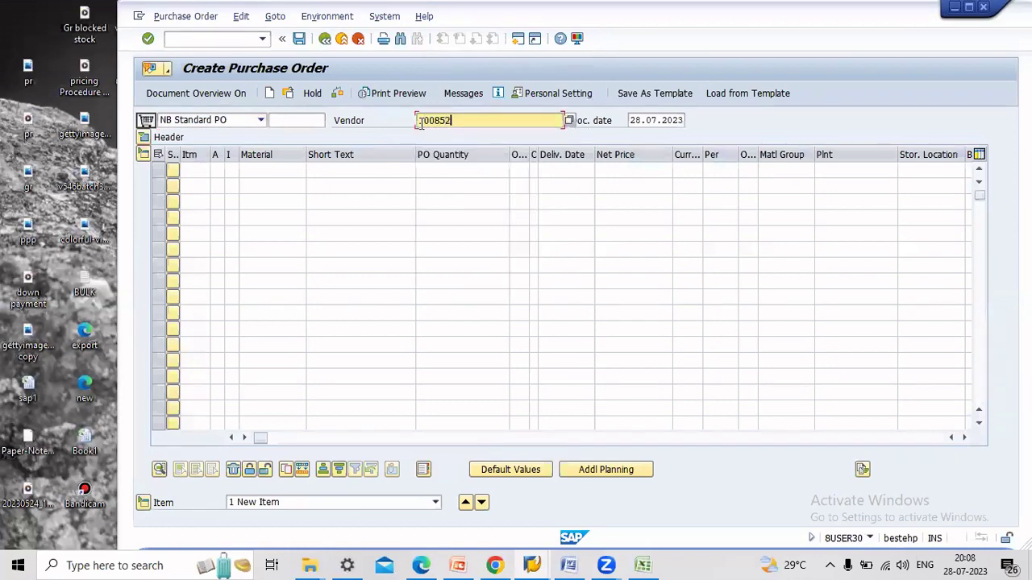
click(231, 170)
text(l)
click(286, 170)
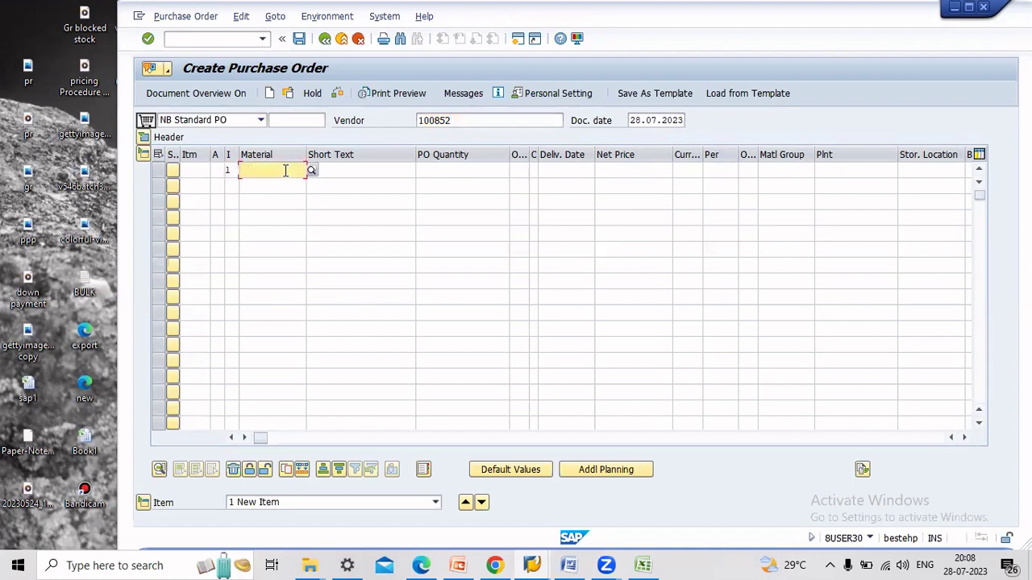
text(223)
key(Return)
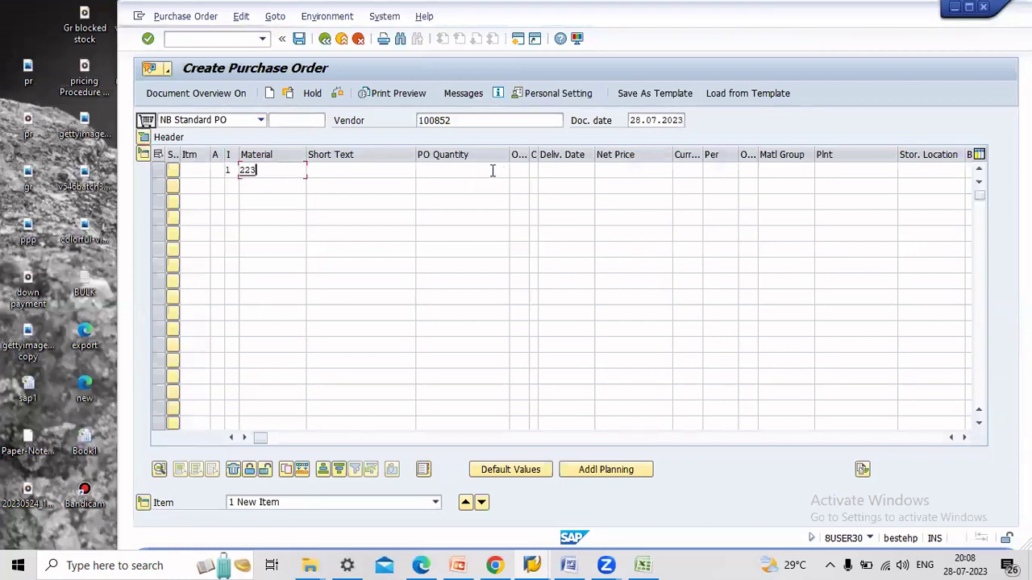
Give the order item a quantity of 10, a net price of 5000 and plant SEZ1
click(494, 170)
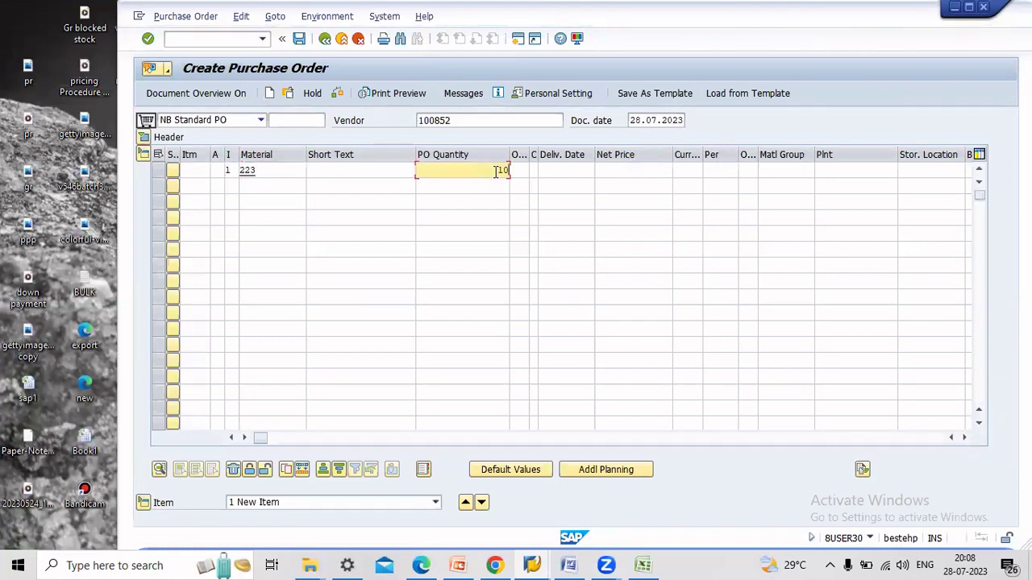
click(618, 170)
click(617, 171)
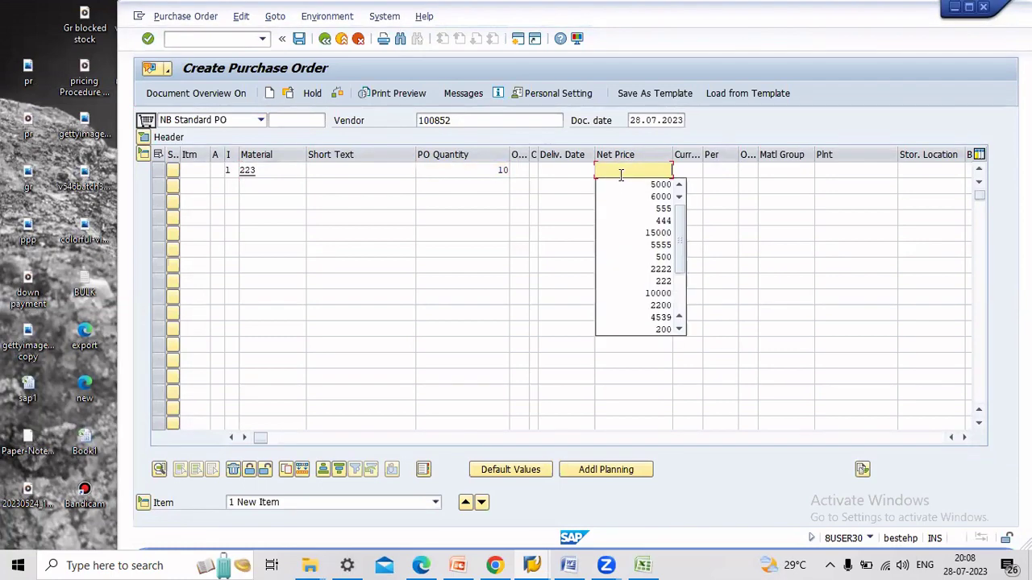
click(647, 183)
click(858, 171)
click(858, 171)
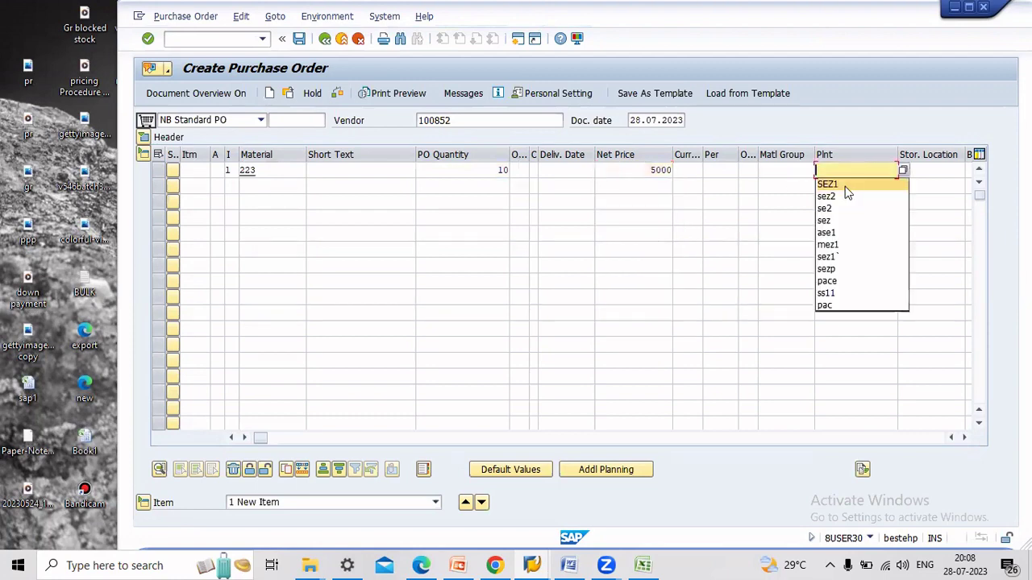
click(845, 184)
Set the item's currency to INR and storage location to s1, and validate the order data
click(695, 170)
click(692, 171)
click(683, 186)
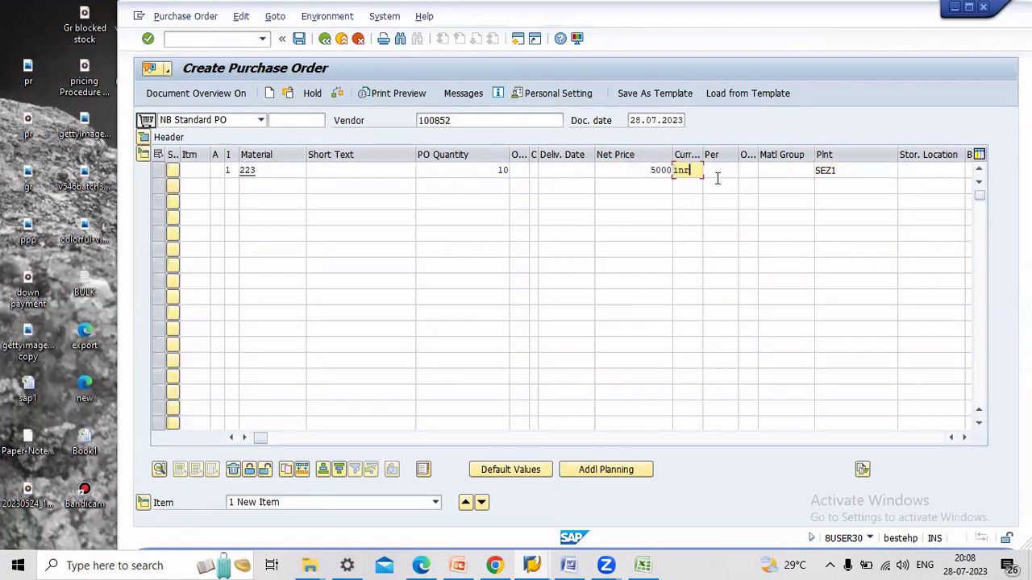
click(931, 170)
click(904, 186)
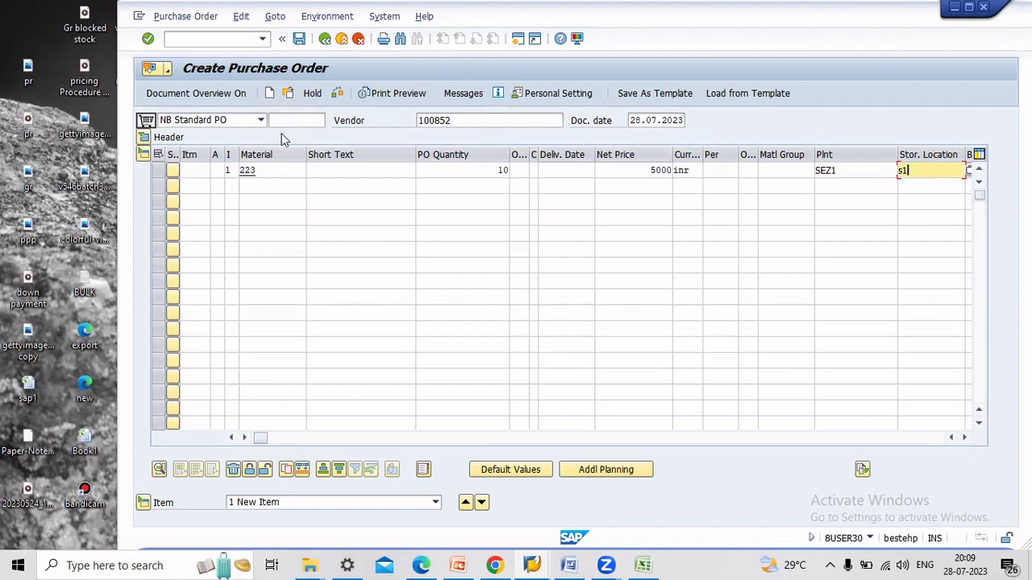
key(Return)
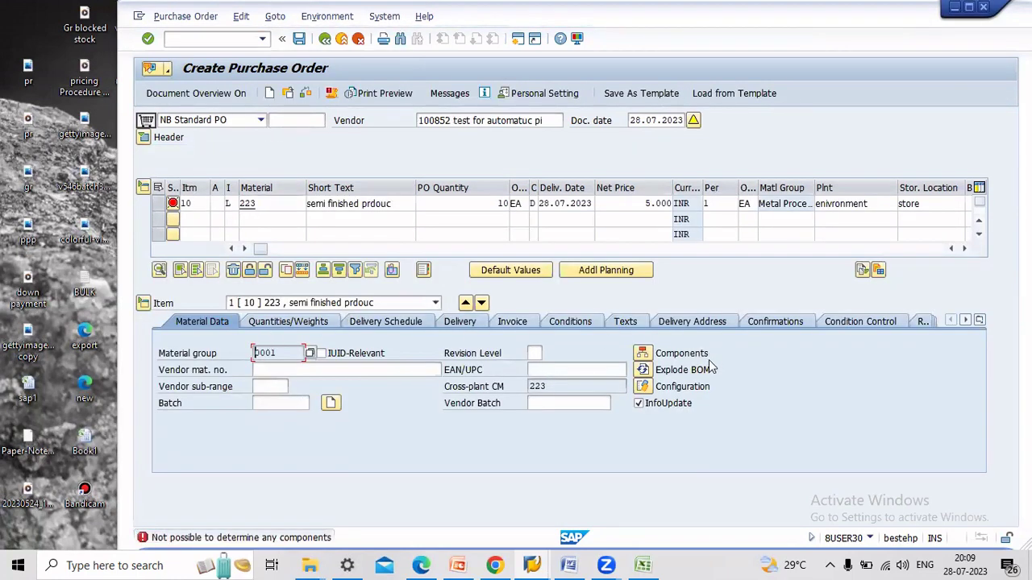
Add components 63 and 64 to the item with a requirement quantity of 10 each, and return to the order
click(644, 370)
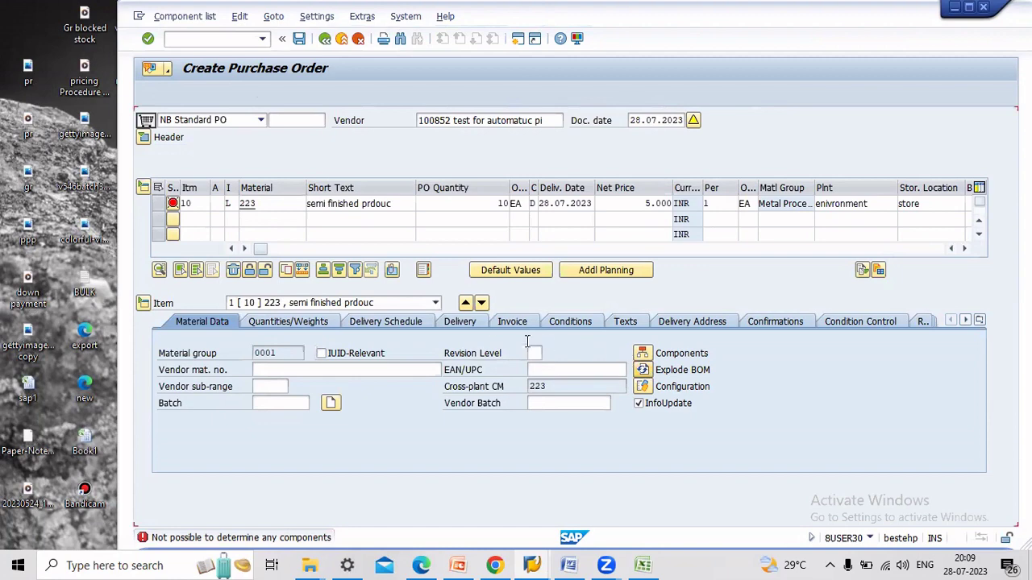
text(6)
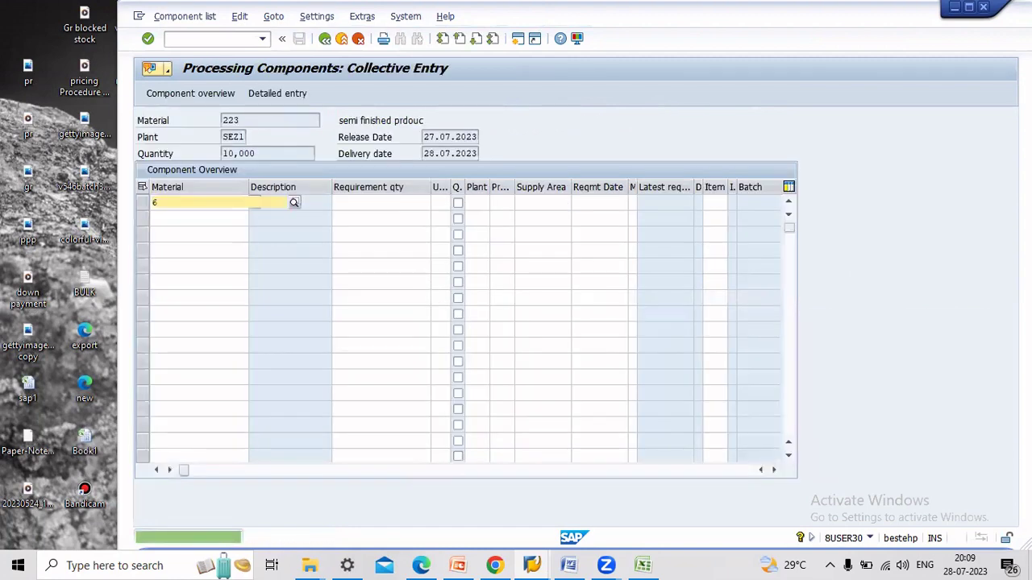
text(3)
click(388, 202)
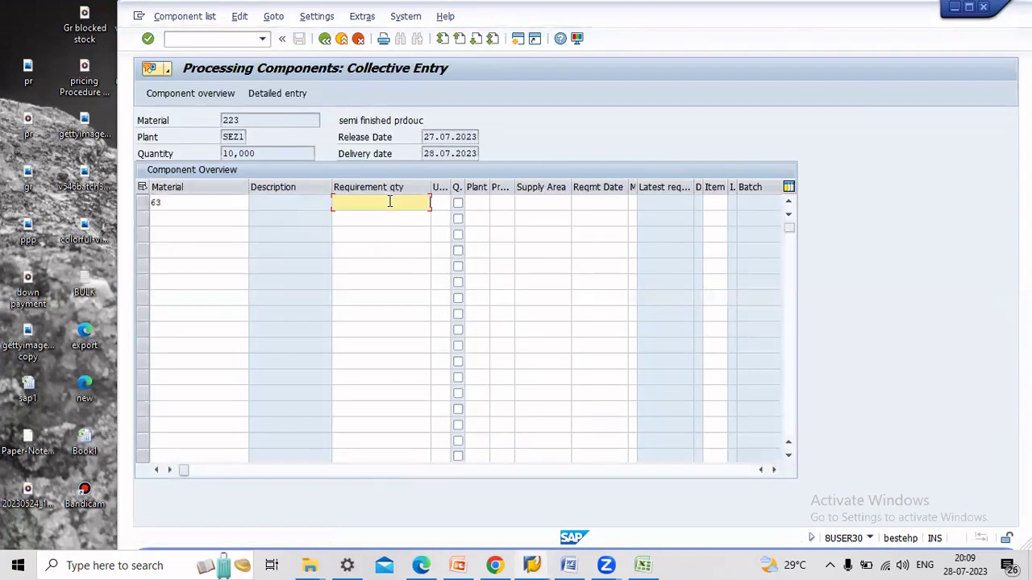
click(240, 221)
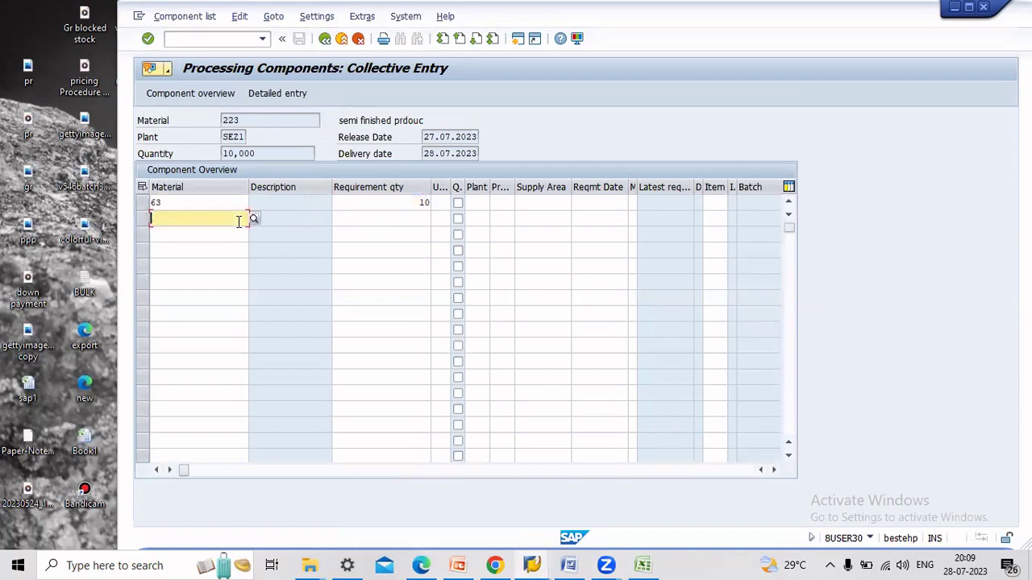
text(64)
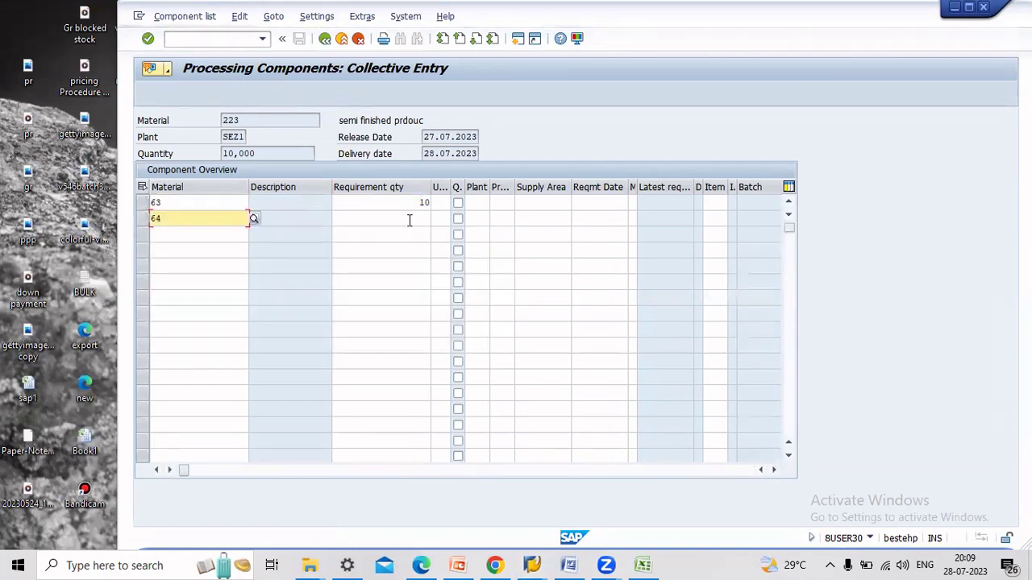
click(410, 220)
text(10)
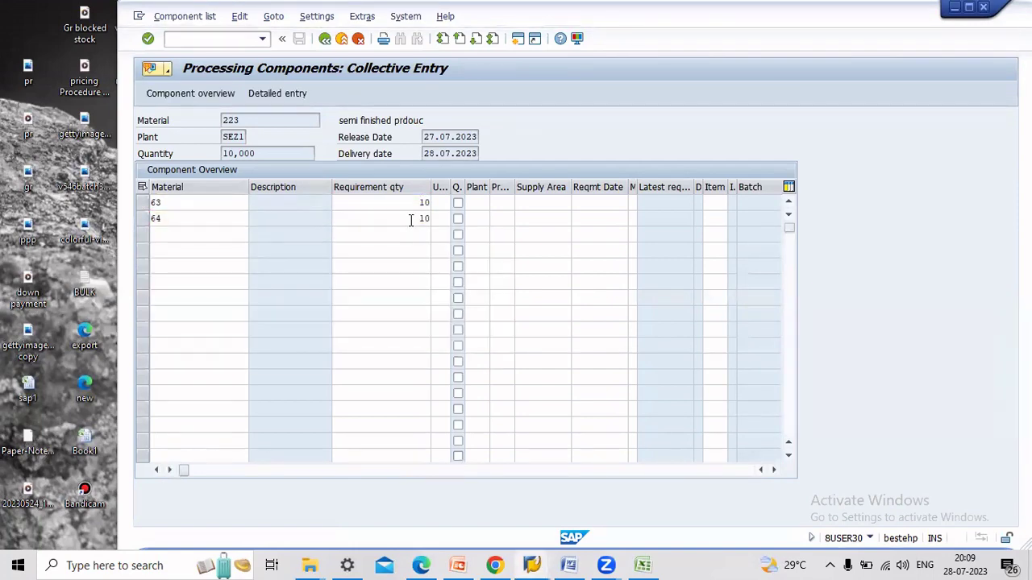
key(Return)
click(324, 38)
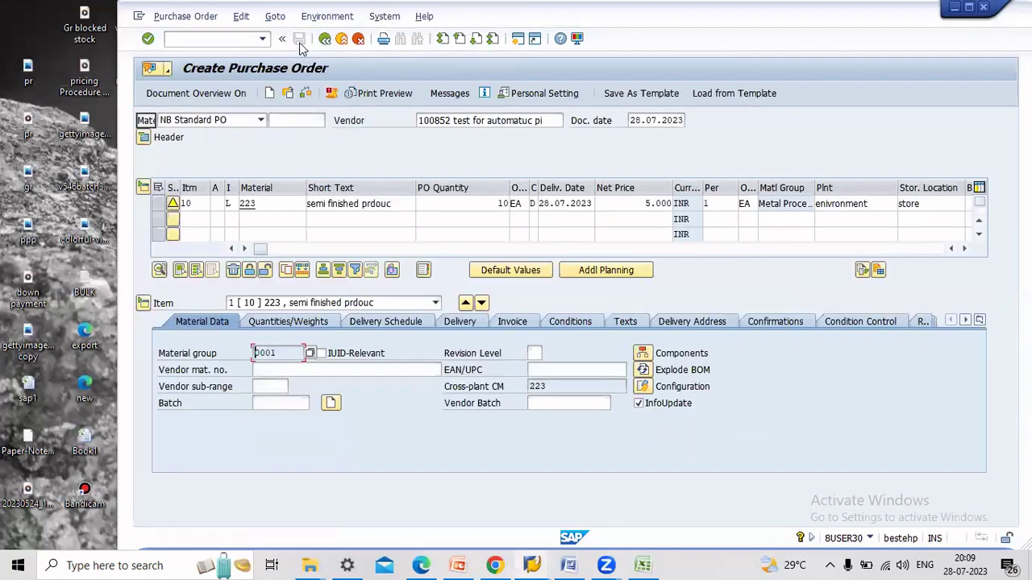
Save the purchase order despite the system messages and copy its new document number
click(298, 40)
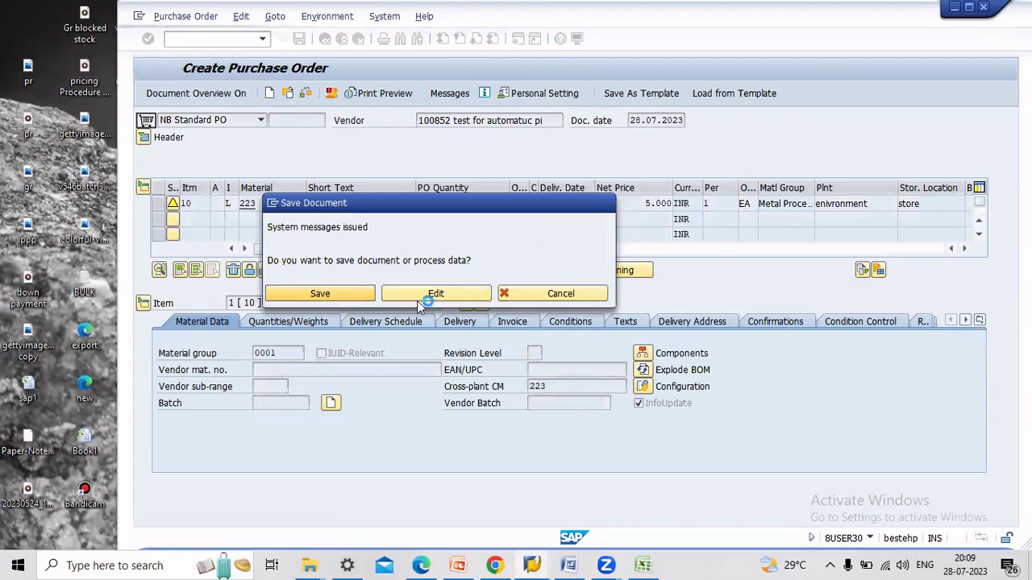
click(428, 295)
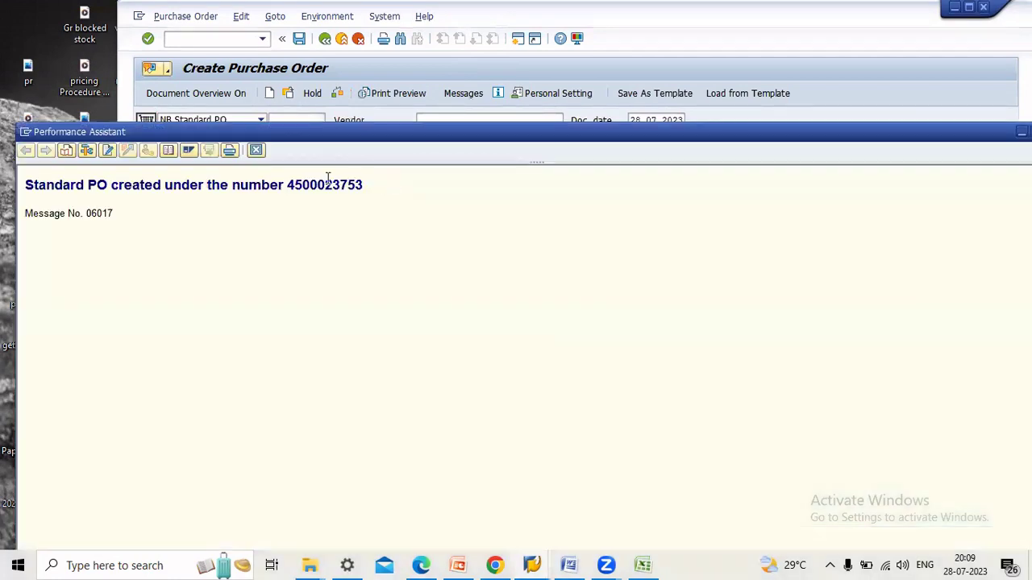
double_click(327, 182)
key(ctrl+c)
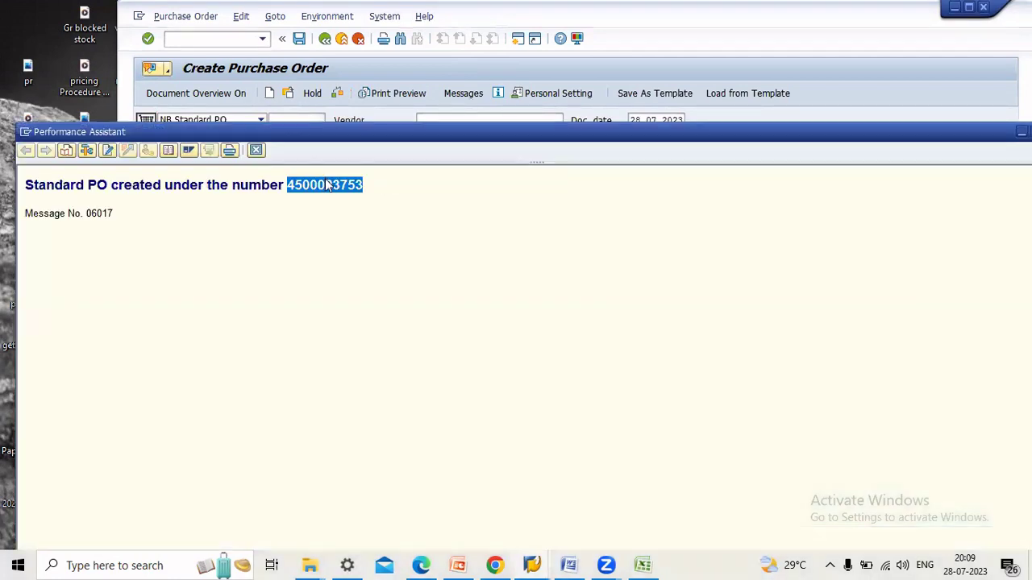
Run the subcontracting stock monitoring transaction ME2O for the prefilled vendor and plant SEZ1
click(442, 72)
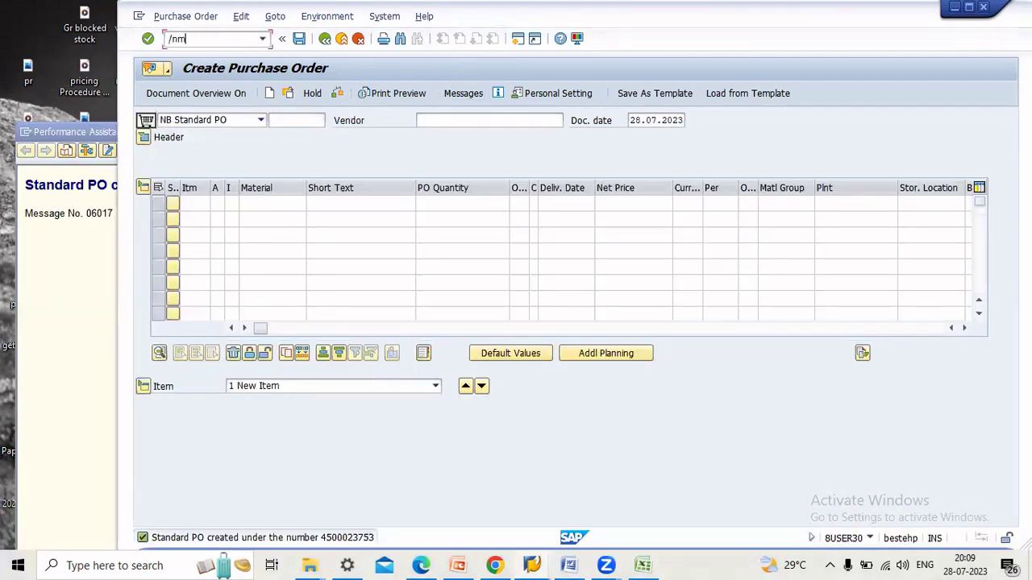
text(/nme2o)
key(Return)
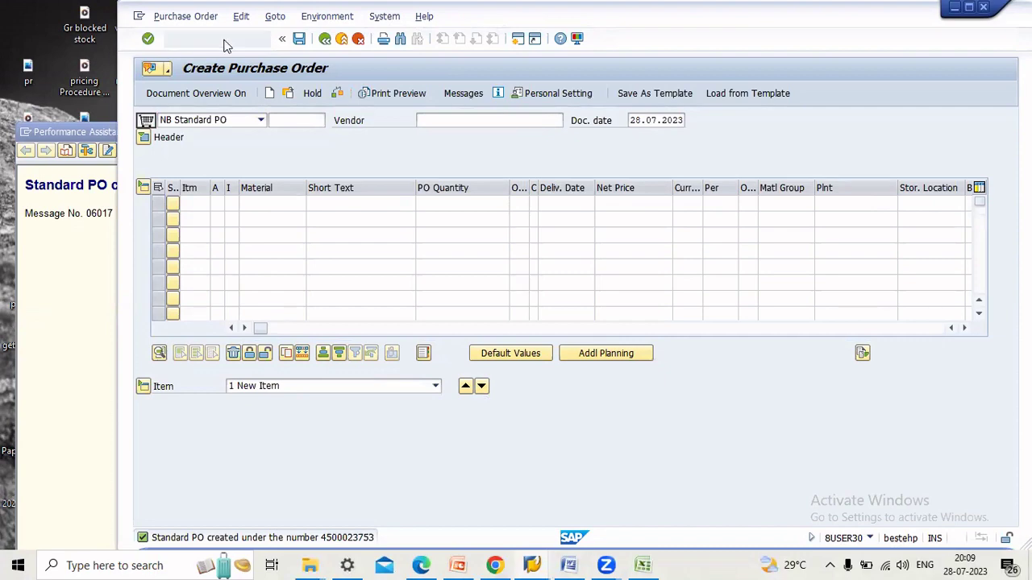
click(148, 92)
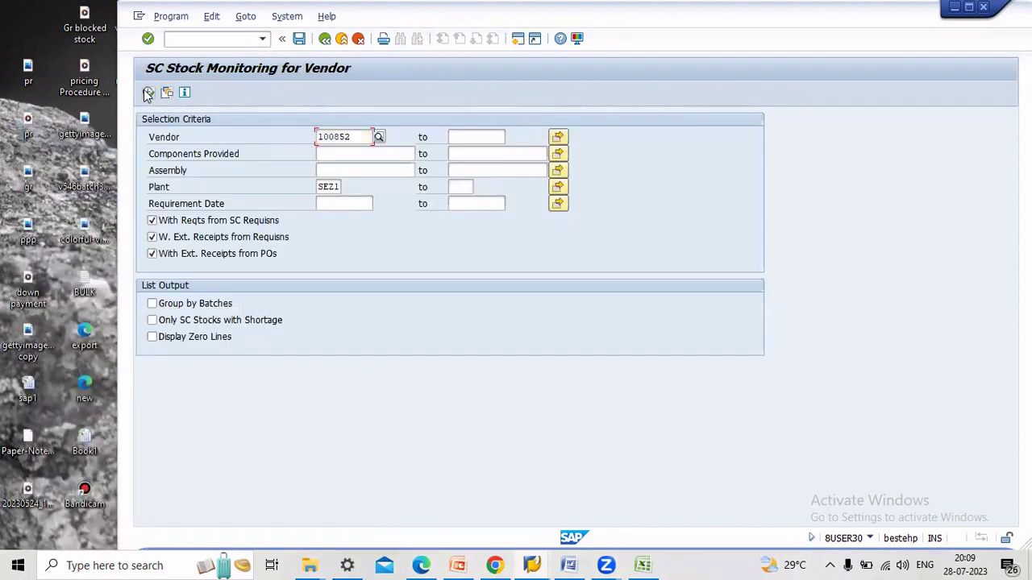
Post the goods issue of components 63 and 64 to the vendor from storage location S1, and leave the stock monitoring
click(145, 191)
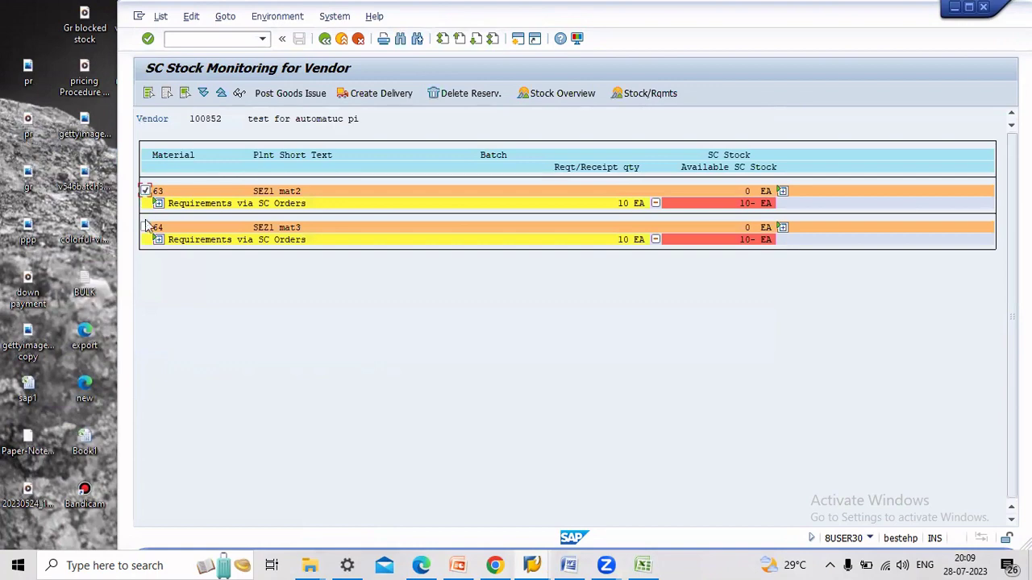
click(145, 227)
click(290, 94)
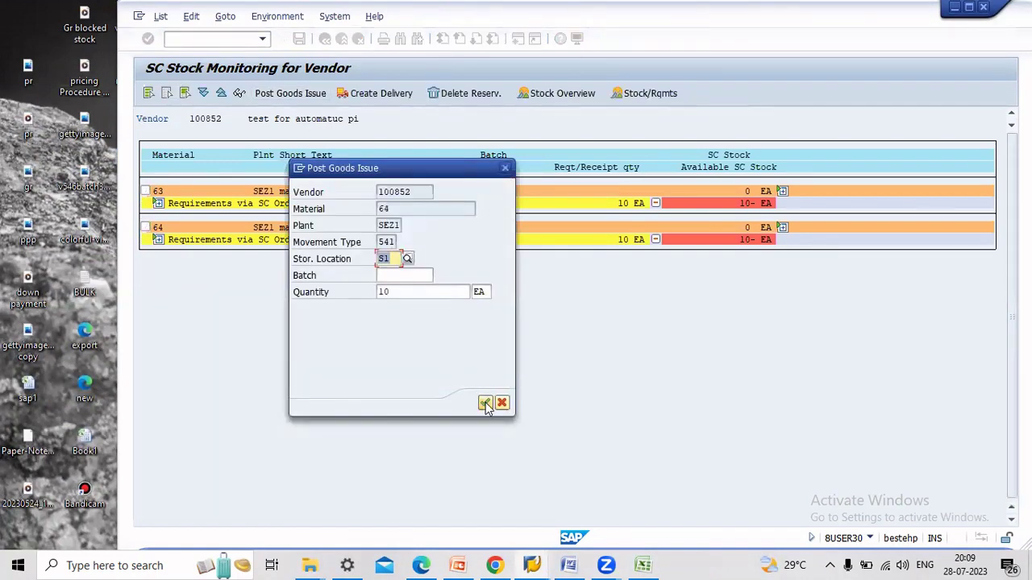
click(485, 402)
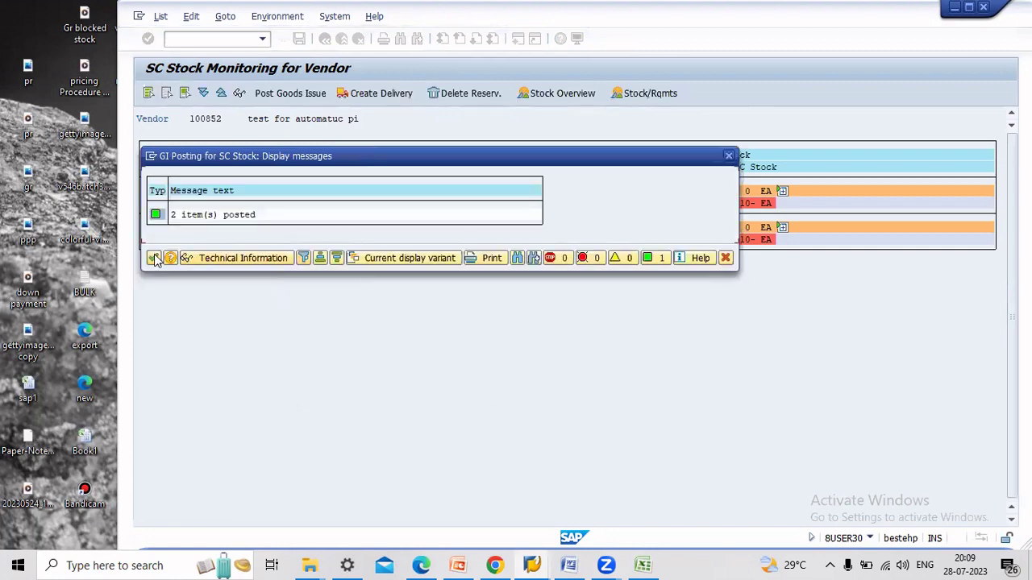
click(153, 258)
click(342, 39)
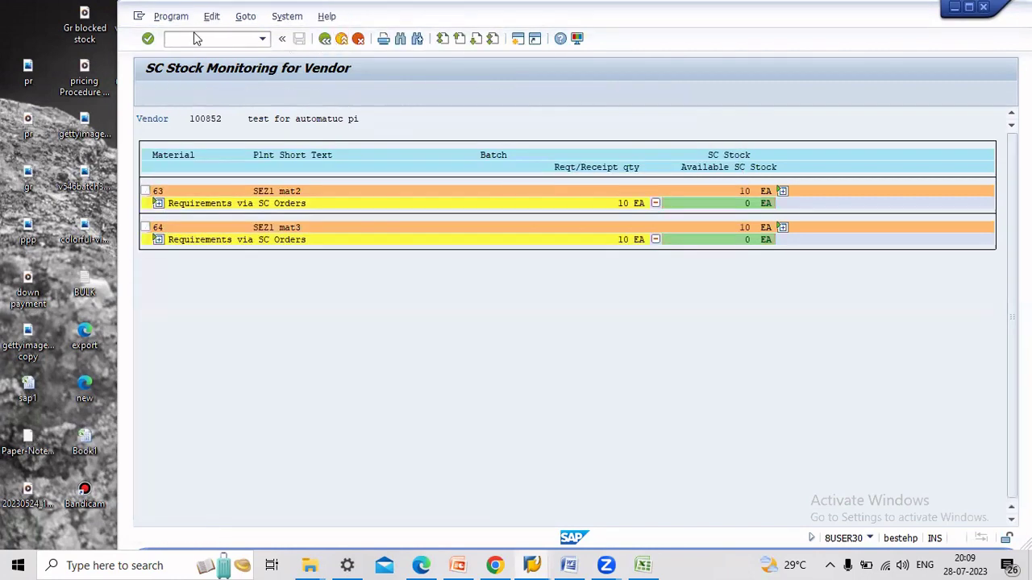
click(342, 39)
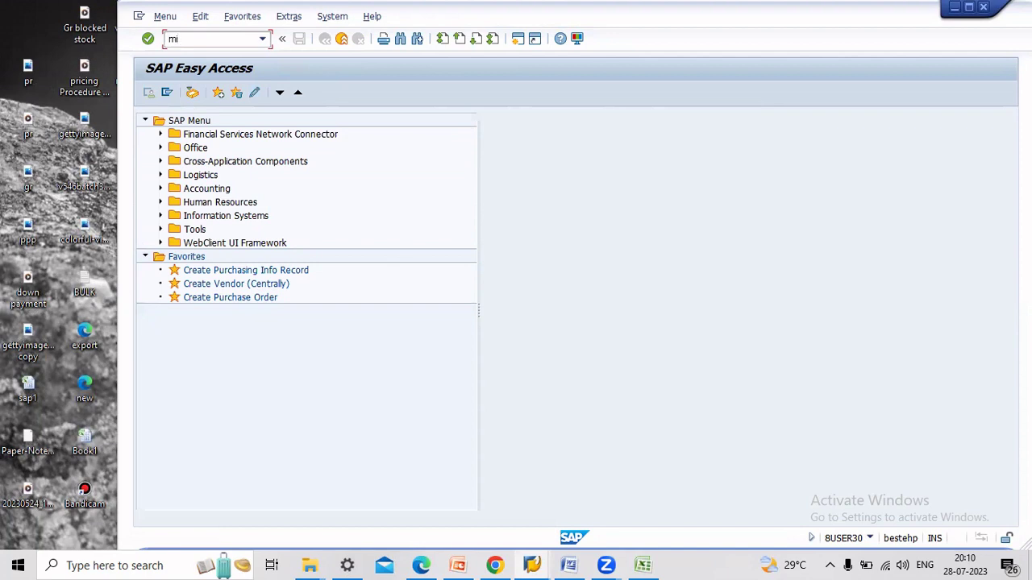
Start the goods movement transaction and load the copied purchase order number as an A01 Goods Receipt
key(Return)
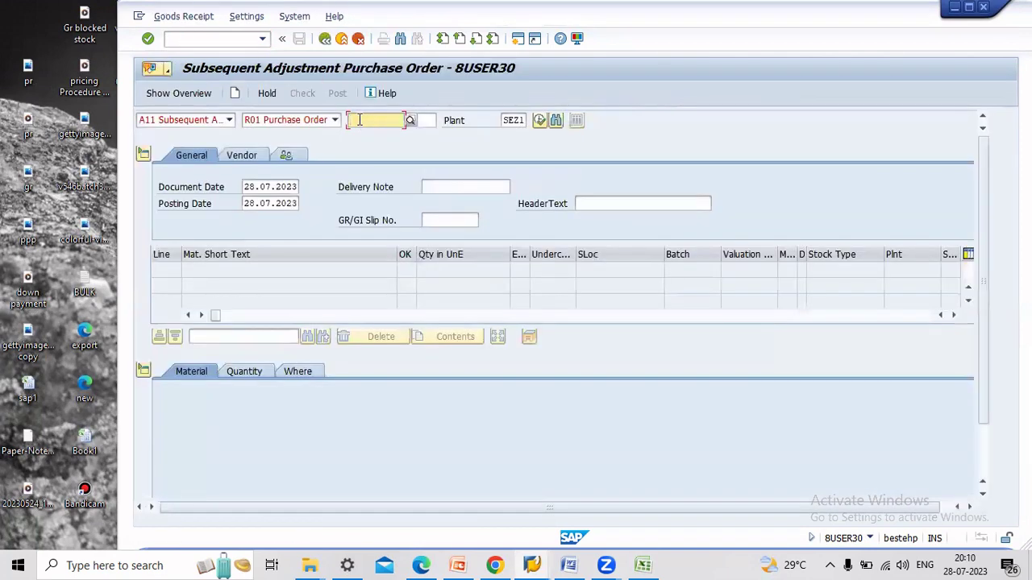
key(ctrl+v)
key(Return)
key(ctrl+c)
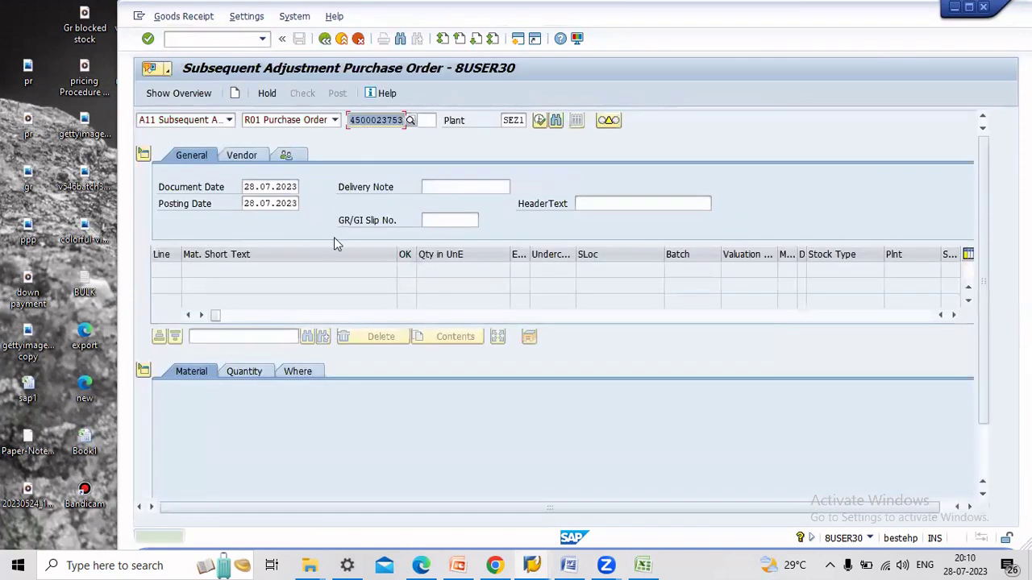
click(216, 120)
click(161, 143)
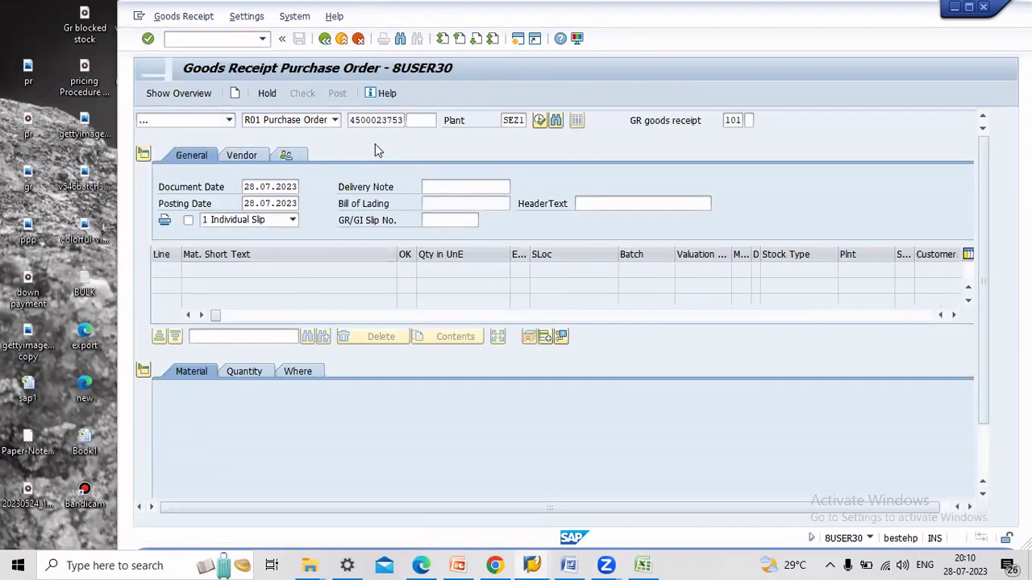
key(Return)
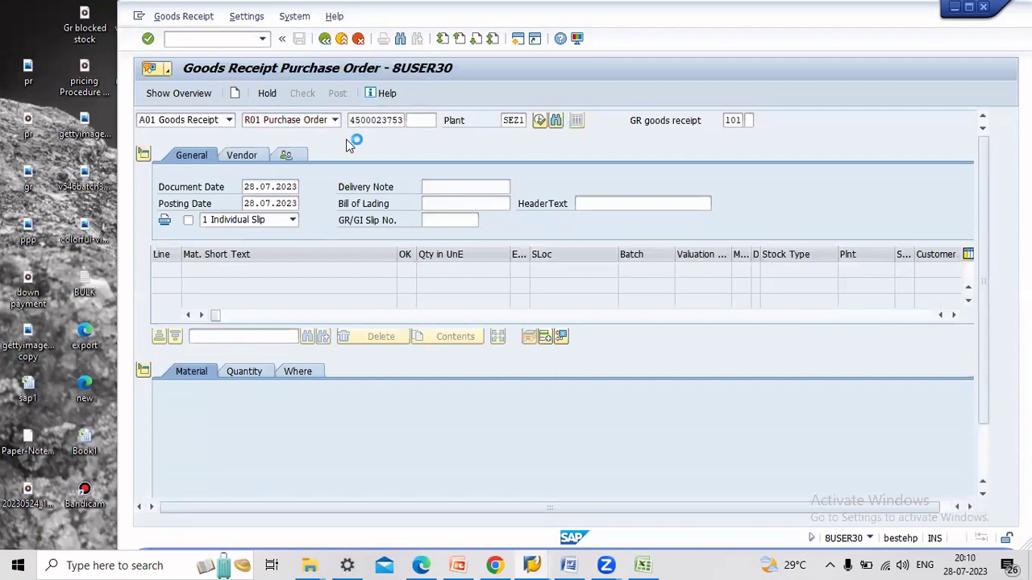
Set the receipt item's quantity in delivery note to 10
click(259, 379)
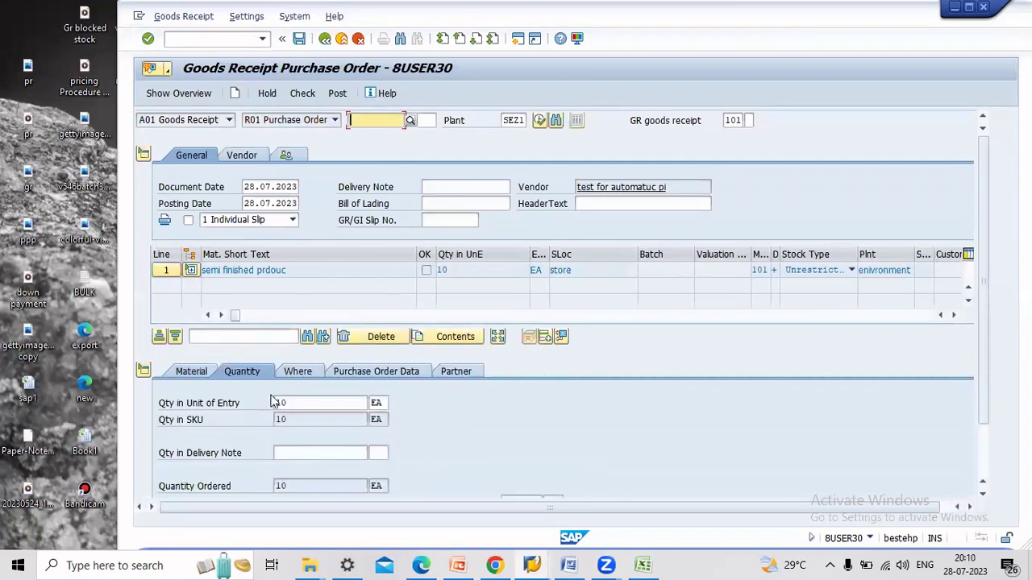
click(299, 452)
text(10)
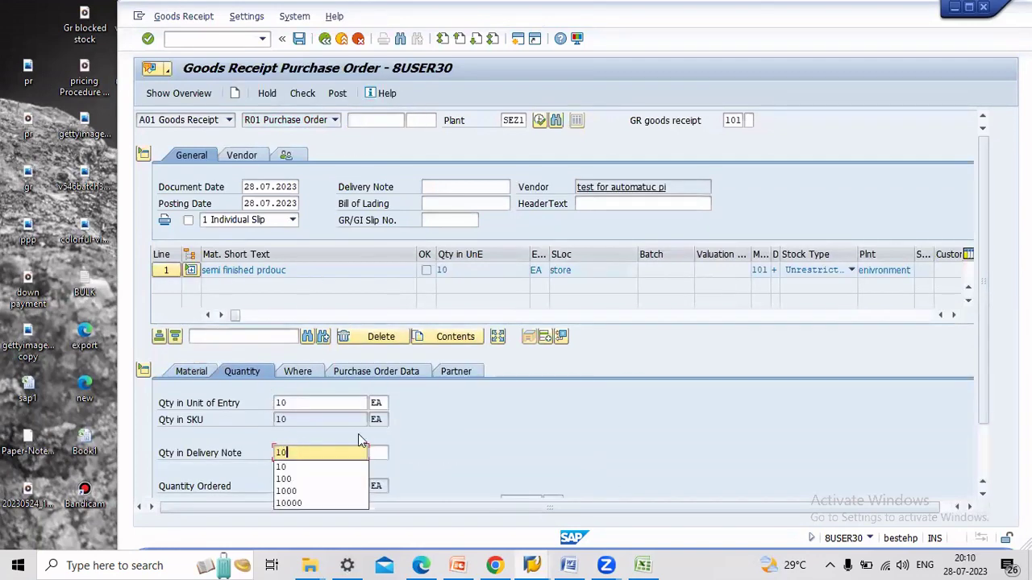
key(Return)
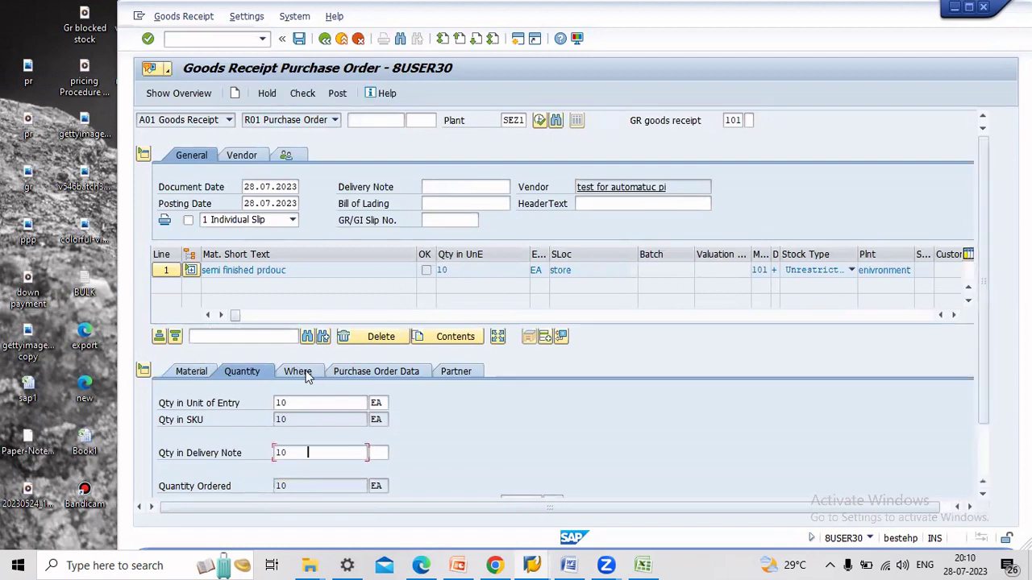
Review the item's movement type and storage location, mark the item OK and post the goods receipt
click(311, 376)
scroll(292, 482, down, 2)
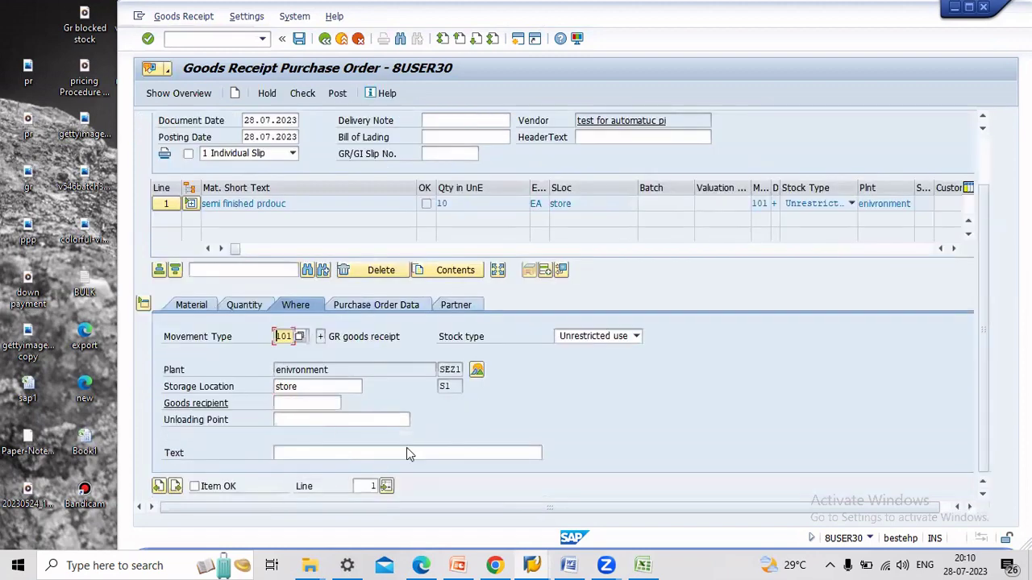
click(234, 486)
click(336, 95)
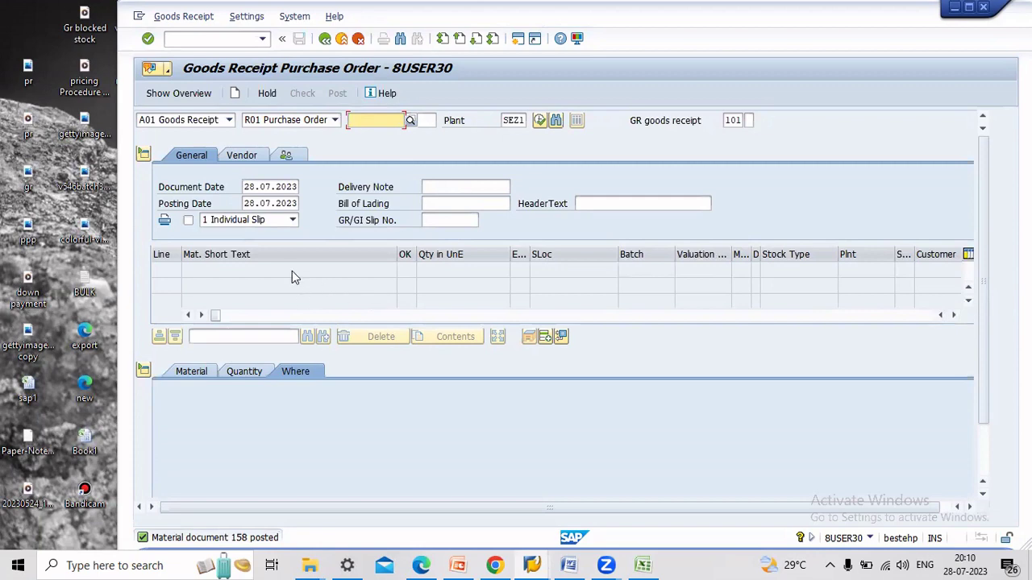
Switch the transaction to A11 Subsequent Adjustment and load the same purchase order
click(212, 121)
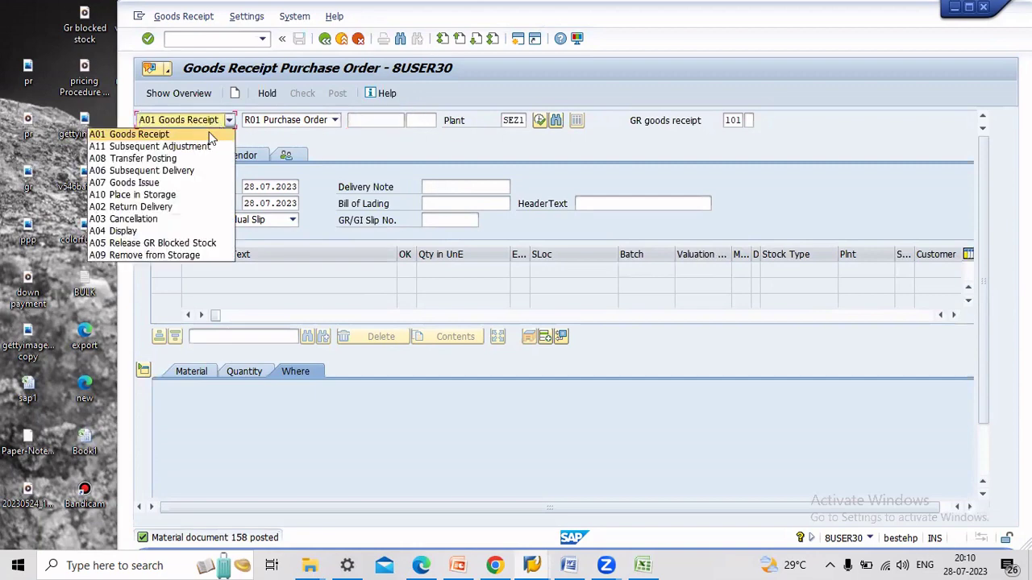
click(184, 147)
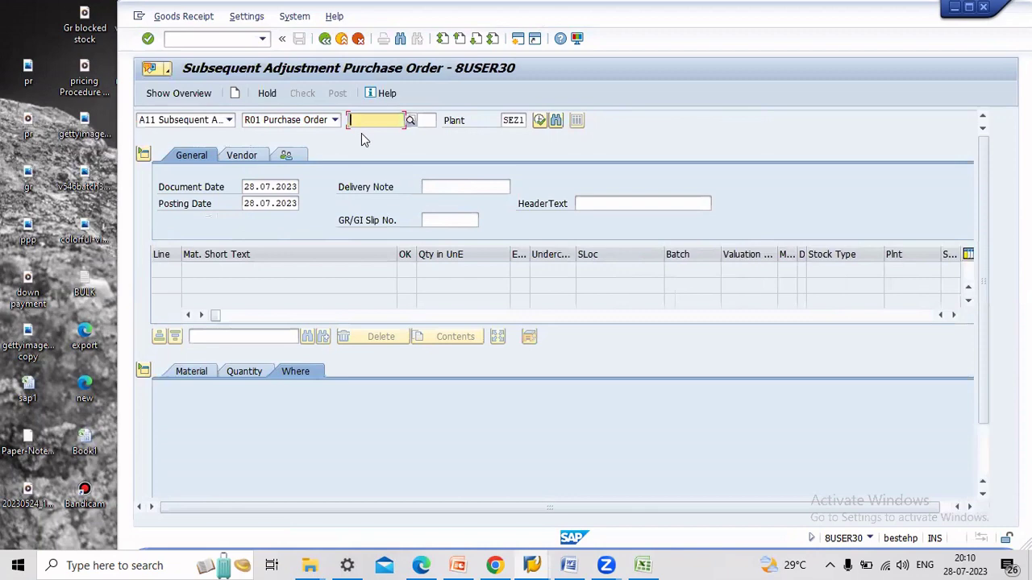
key(ctrl+v)
key(Return)
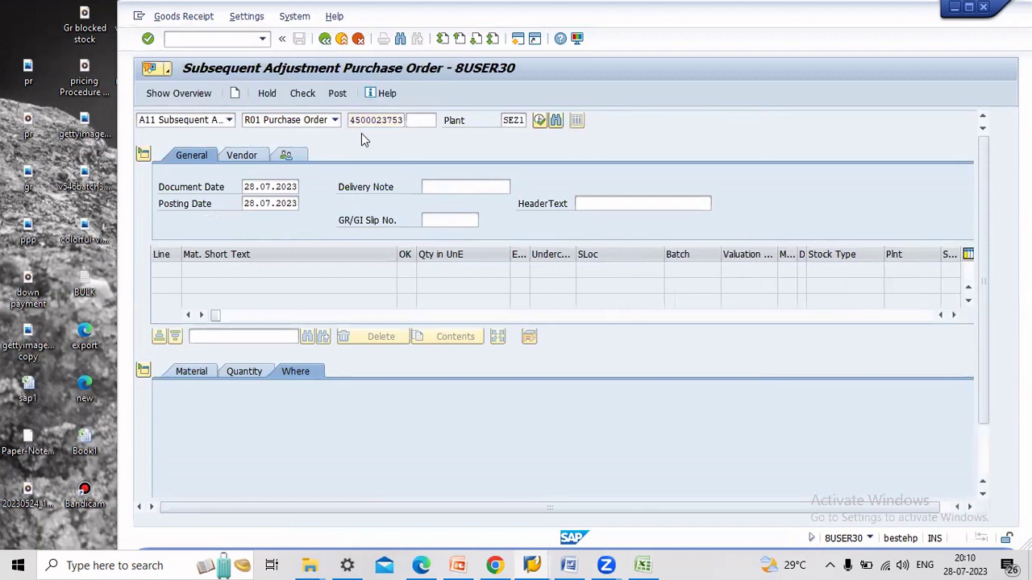
Expand the item's components, check the material behind mat2, and enter quantity 3 for it with the underconsumption flag
click(192, 272)
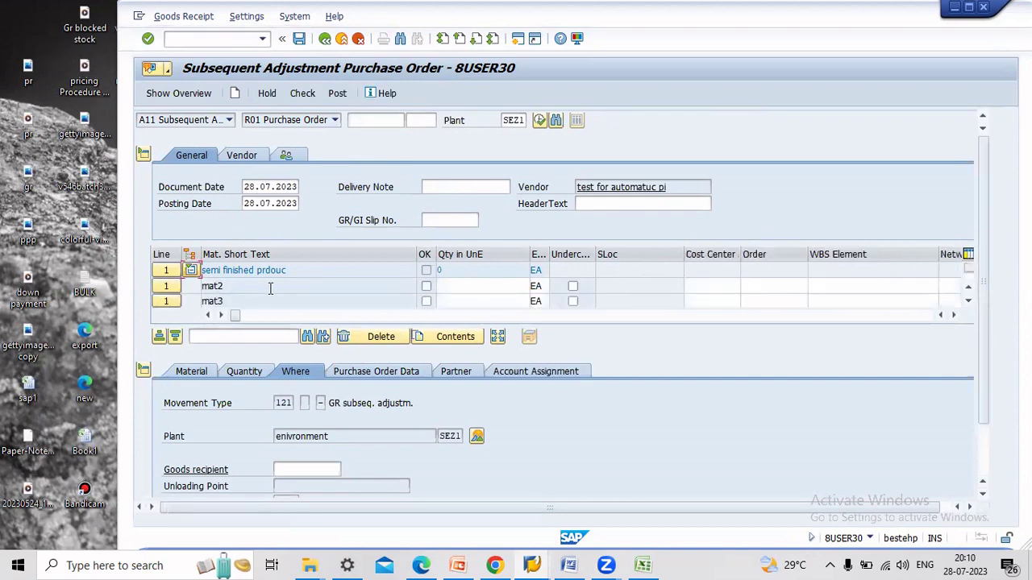
double_click(246, 286)
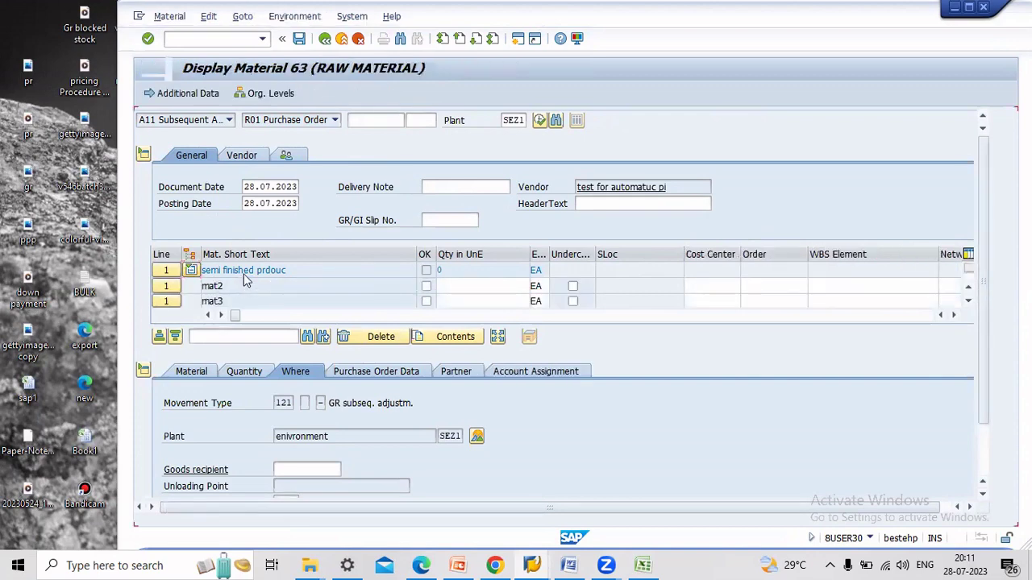
click(324, 38)
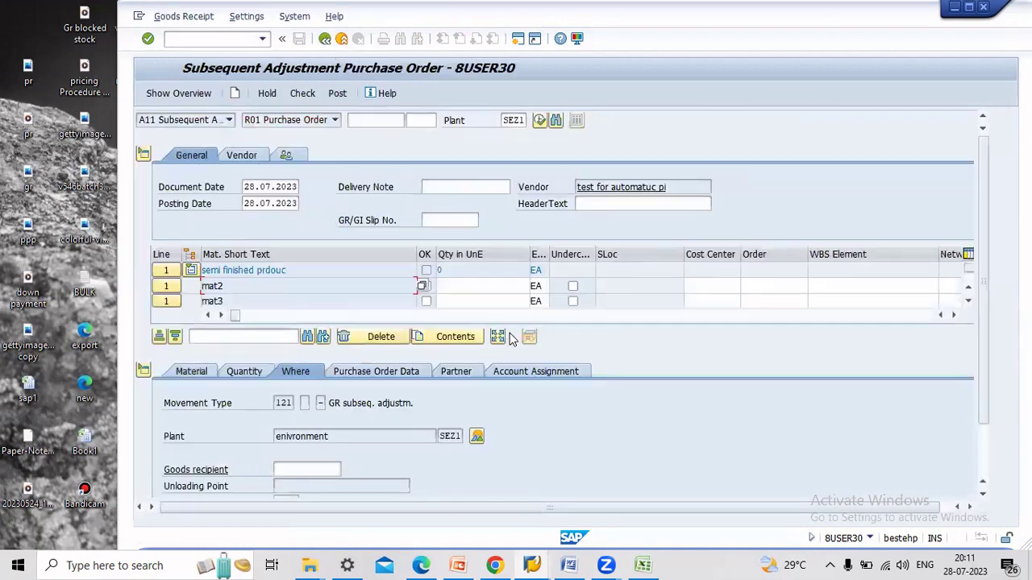
click(488, 286)
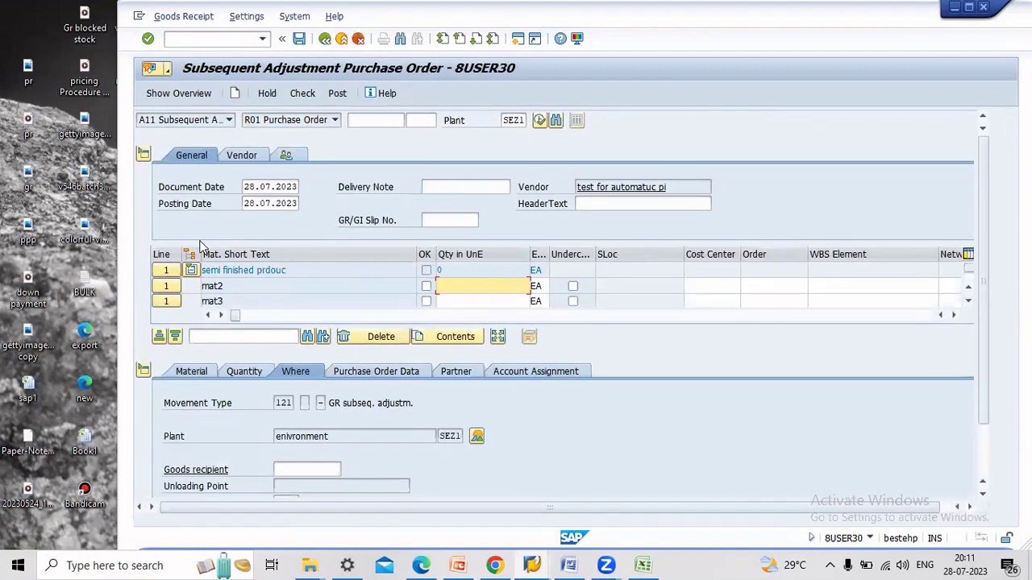
click(574, 287)
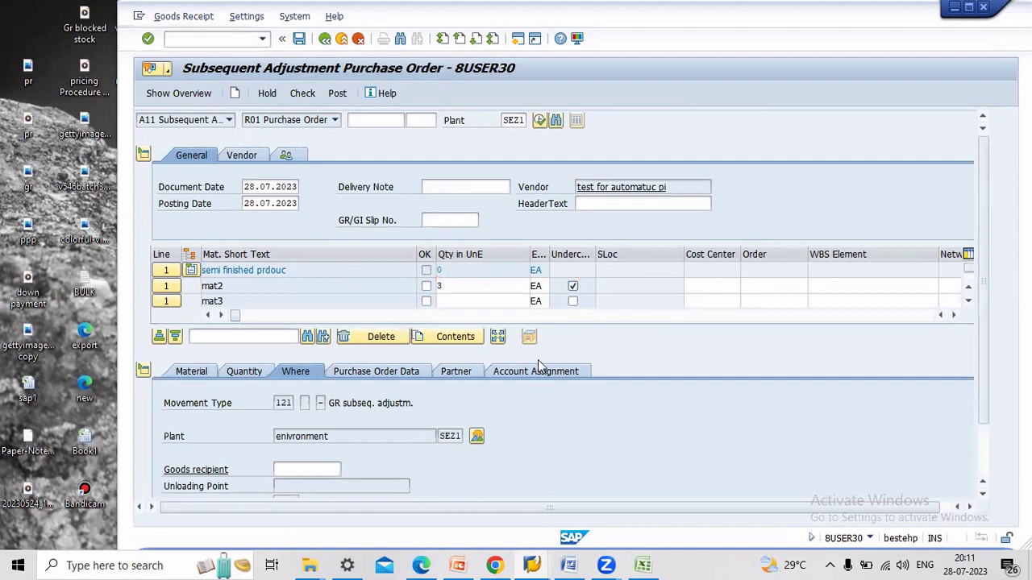
Mark the adjustment item OK, post the subsequent adjustment, and return to the SAP start screen
click(282, 403)
scroll(492, 396, down, 3)
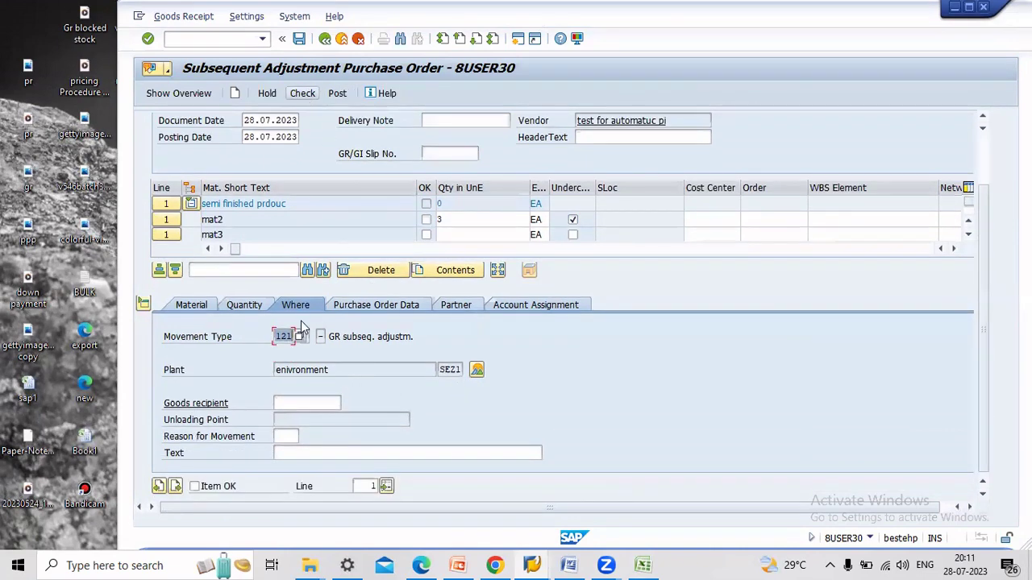
click(230, 488)
click(298, 93)
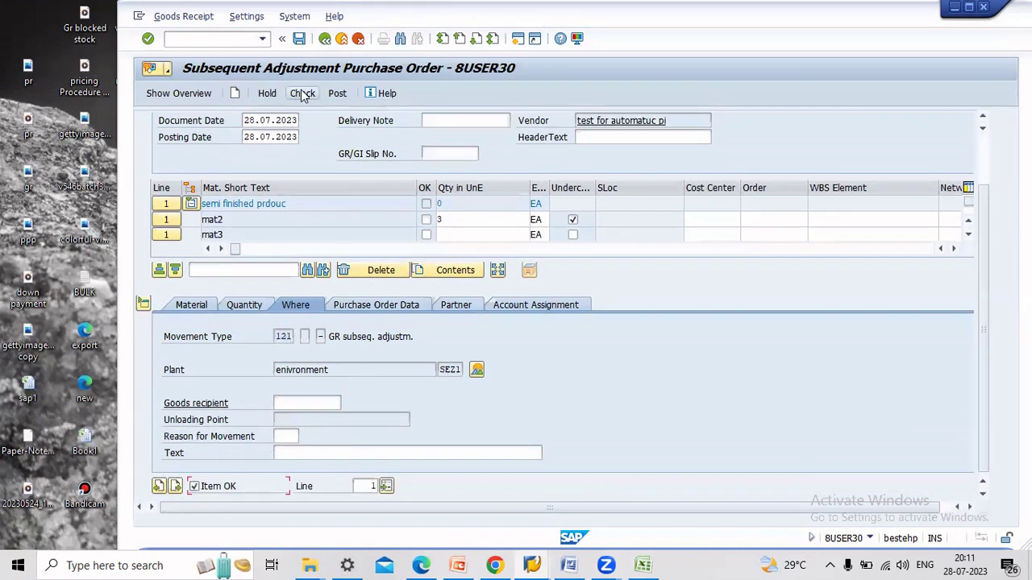
click(337, 94)
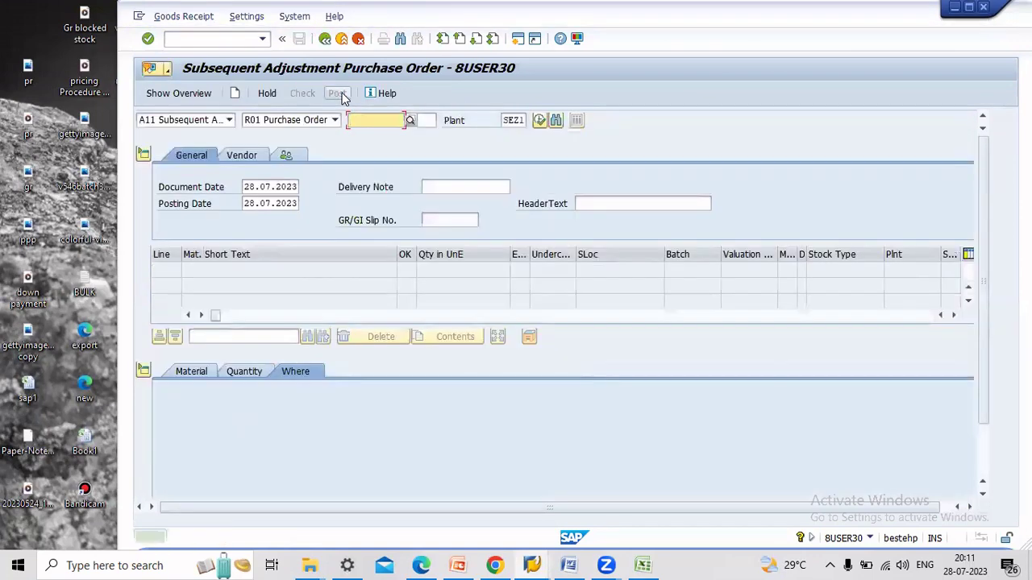
click(342, 39)
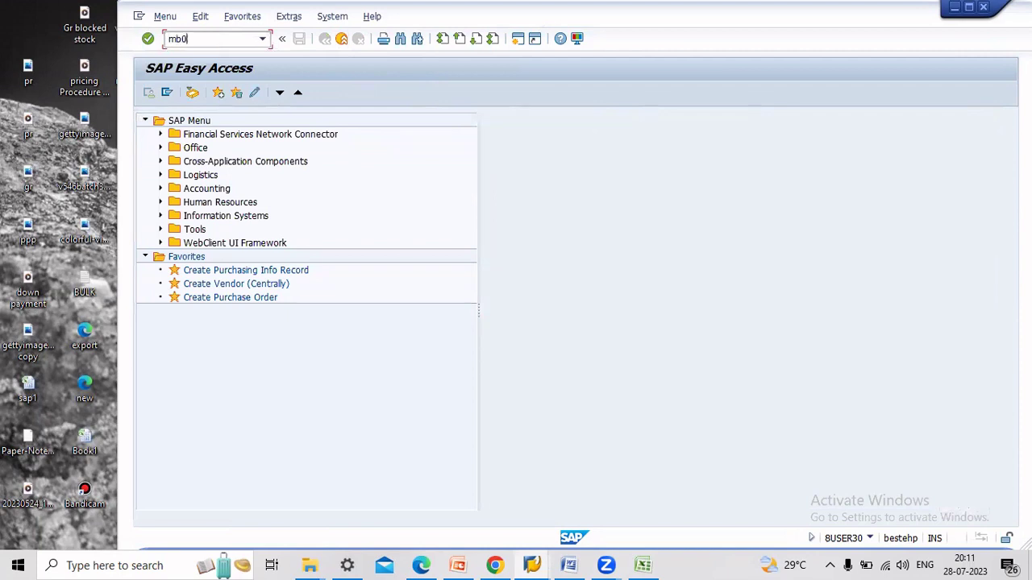
Display the newly posted material document using transaction MB03
click(216, 39)
text(mb03)
key(Return)
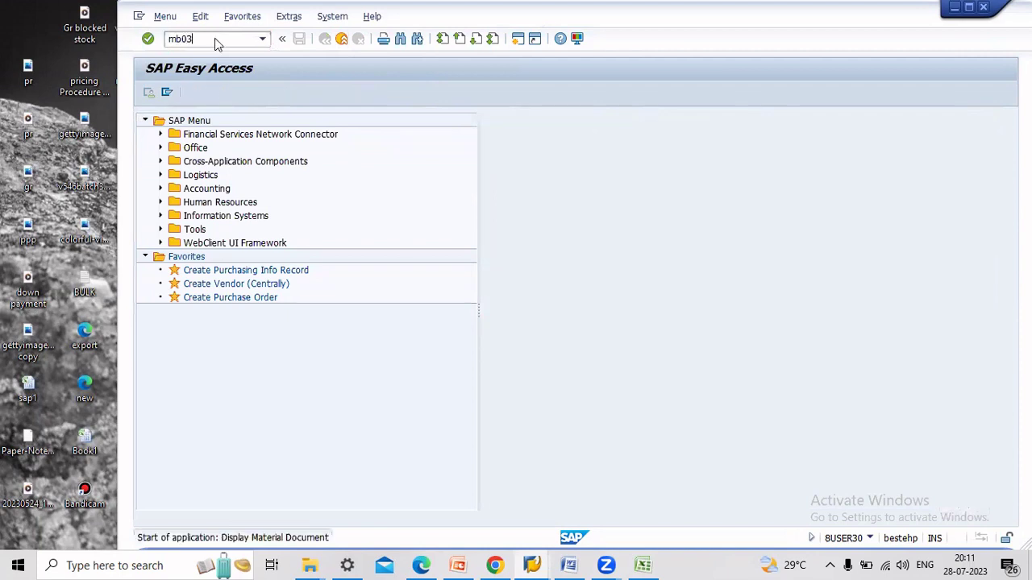
key(Return)
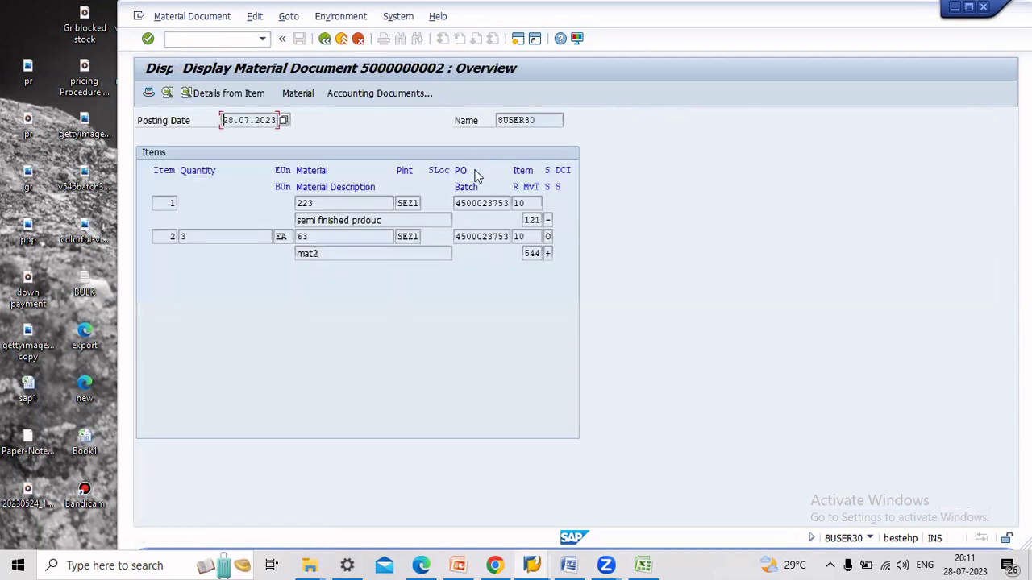
Examine the movement types of the semi-finished product and the mat2 component in the material document
click(522, 254)
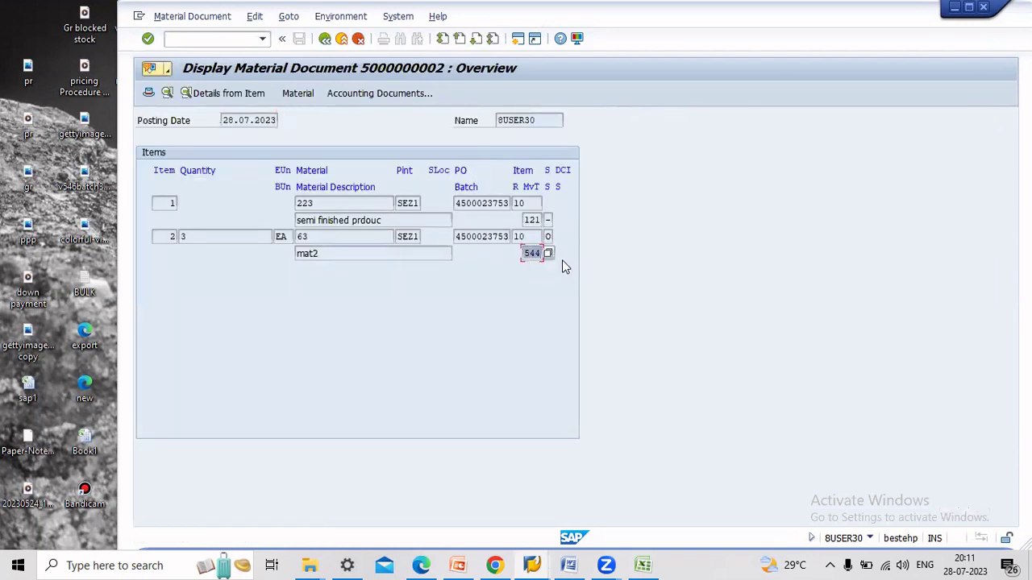
click(536, 220)
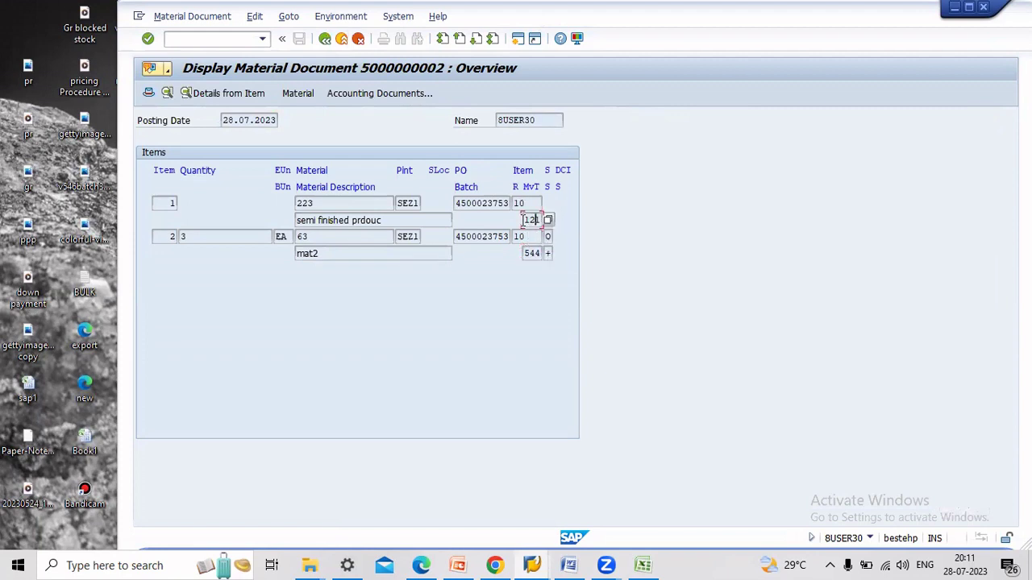
click(524, 221)
double_click(528, 225)
click(533, 254)
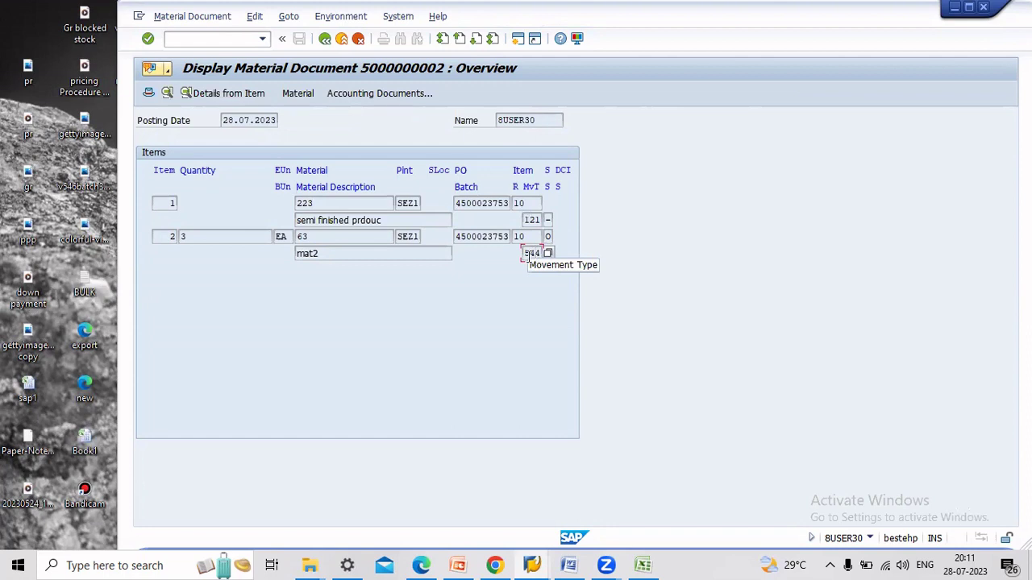
double_click(532, 254)
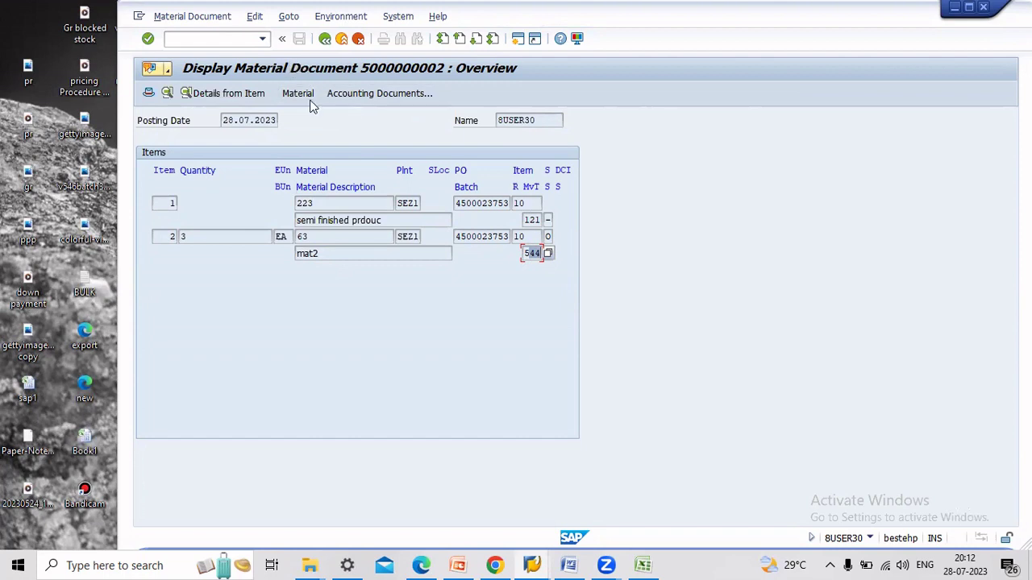
Return to the SAP start screen and switch to the SUB Contracting Process document in Word
click(325, 40)
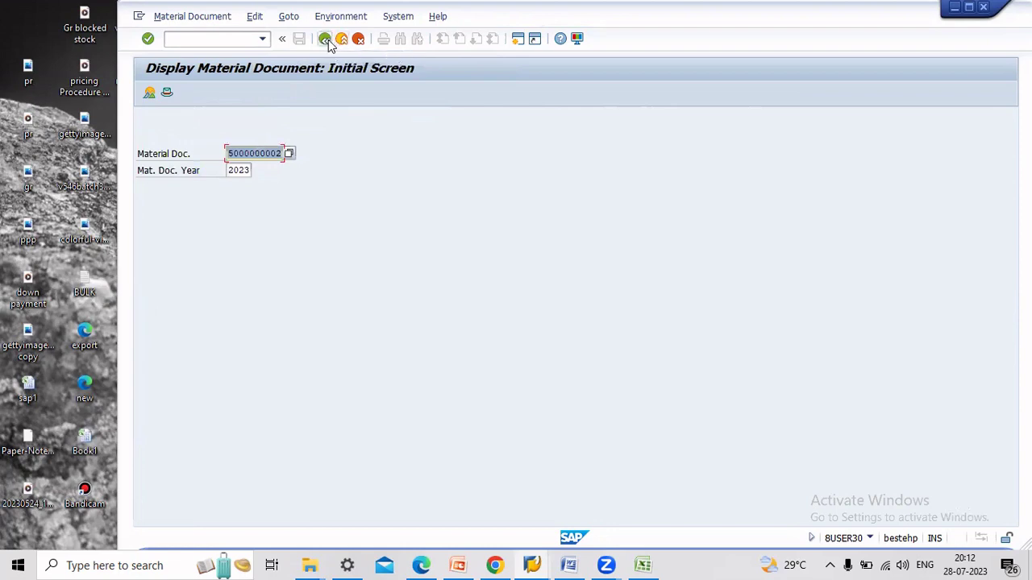
click(327, 40)
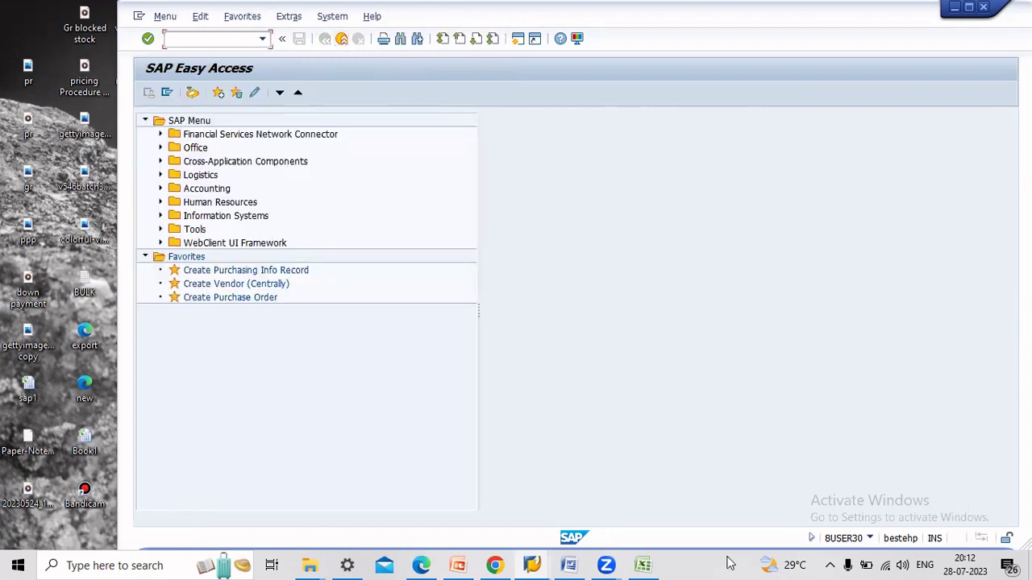
click(643, 564)
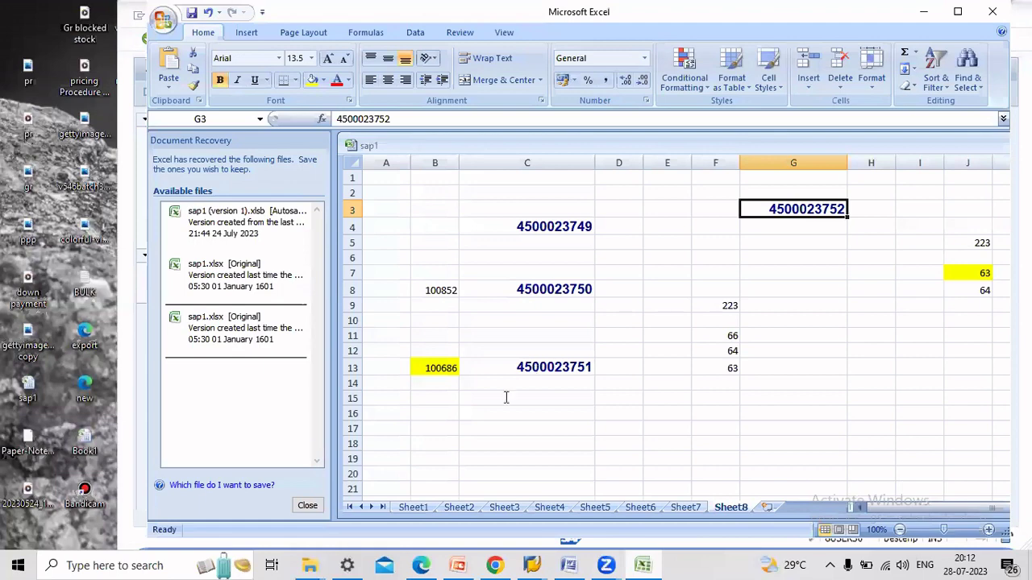
scroll(485, 408, up, 1)
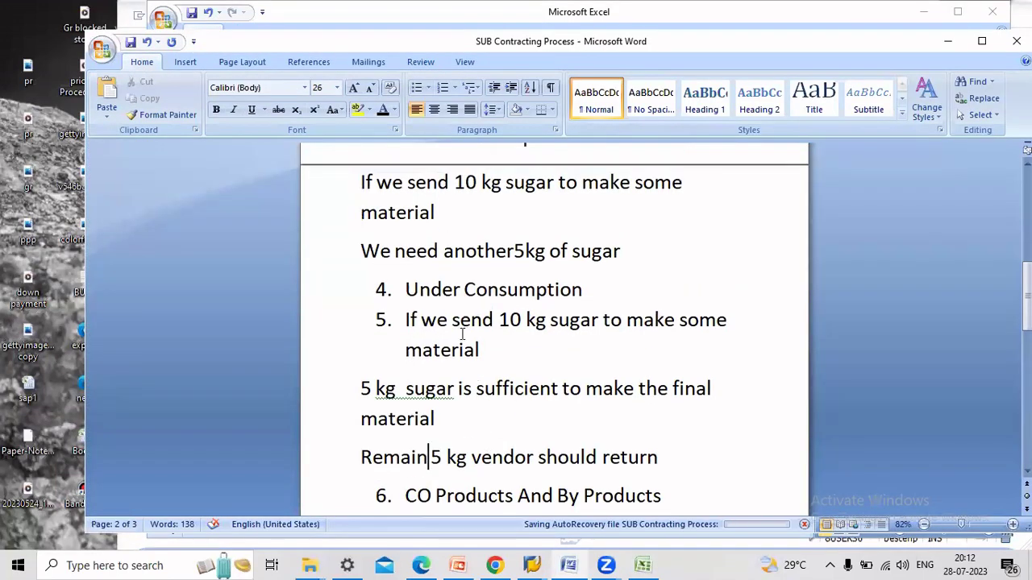
scroll(532, 291, up, 10)
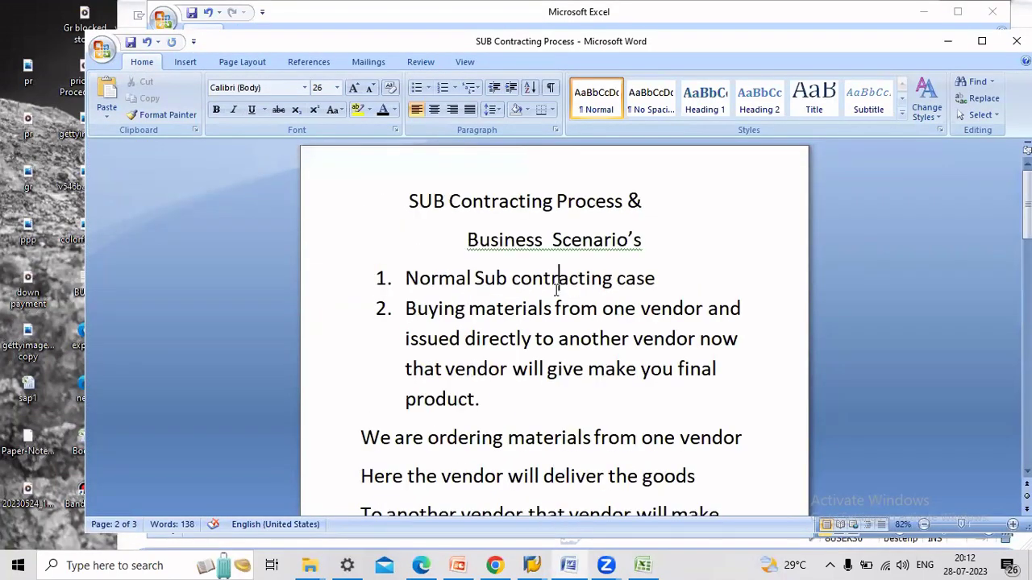
Highlight the covered business scenarios in yellow, from the normal subcontracting case through the under-consumption text ending in "vendor should return"
scroll(559, 277, down, 1)
click(391, 262)
drag(391, 262, 362, 376)
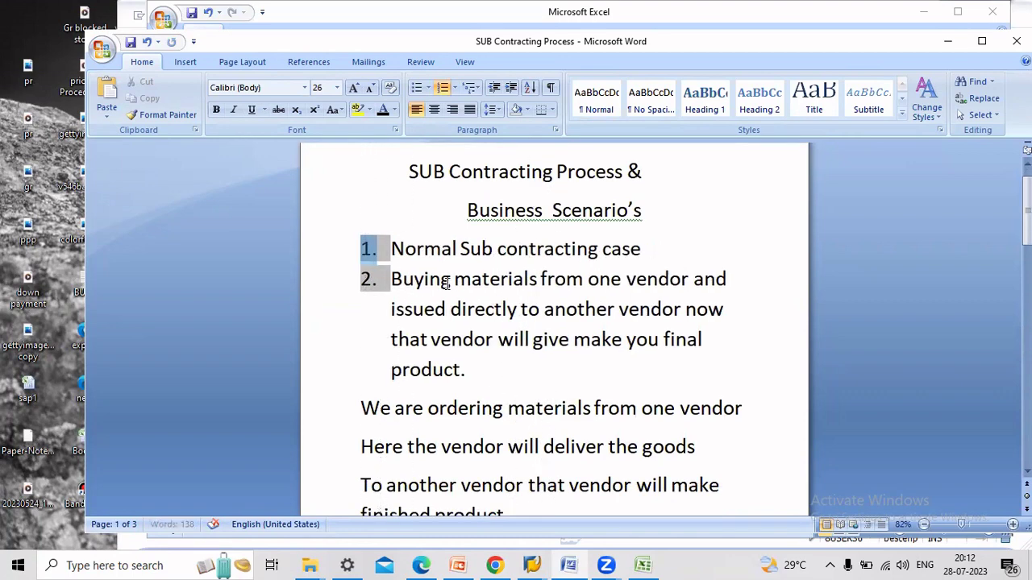
drag(346, 240, 591, 446)
scroll(582, 496, down, 1)
scroll(582, 496, down, 3)
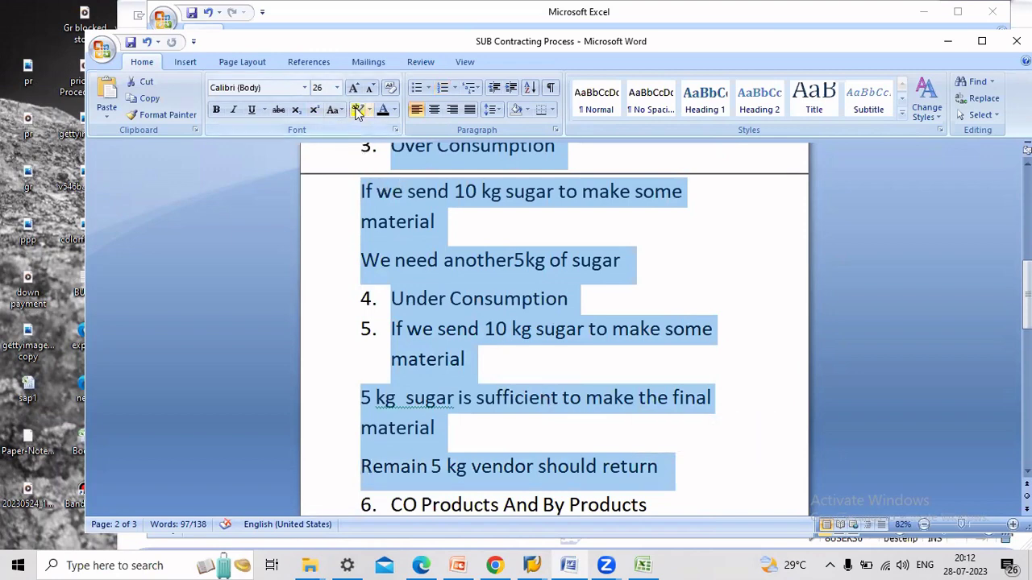
click(358, 109)
scroll(513, 255, up, 1)
scroll(513, 255, up, 2)
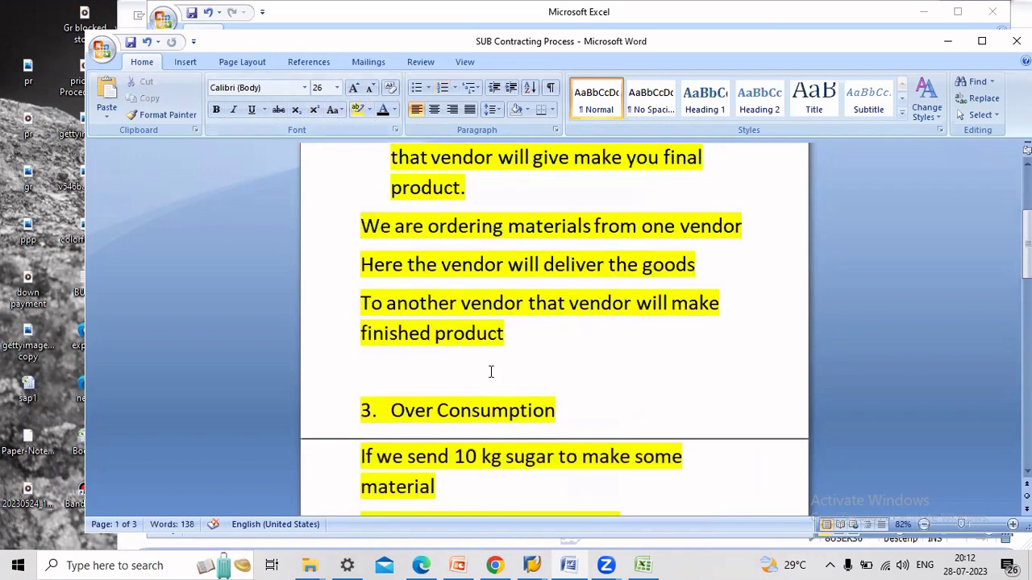
scroll(503, 323, up, 2)
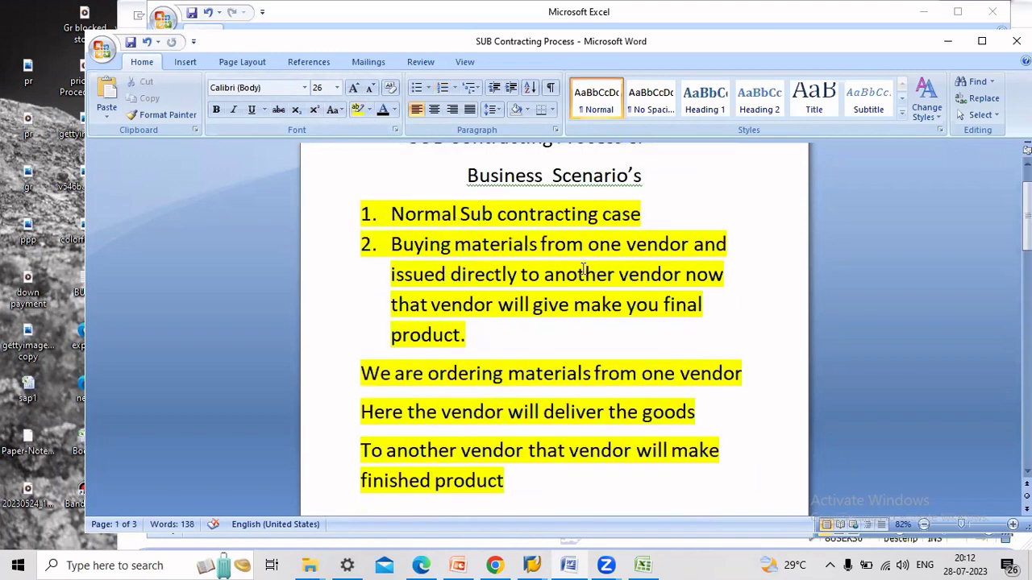
Append "and scrap" to the CO Products And By Products item and insert an unnumbered blank line beneath it
scroll(583, 270, down, 5)
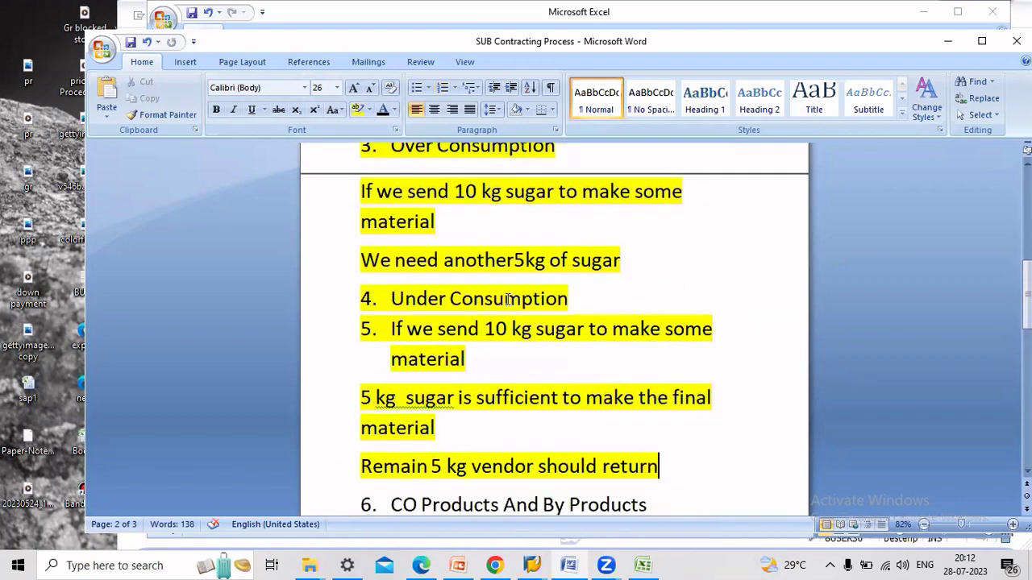
scroll(508, 299, down, 3)
scroll(466, 242, down, 1)
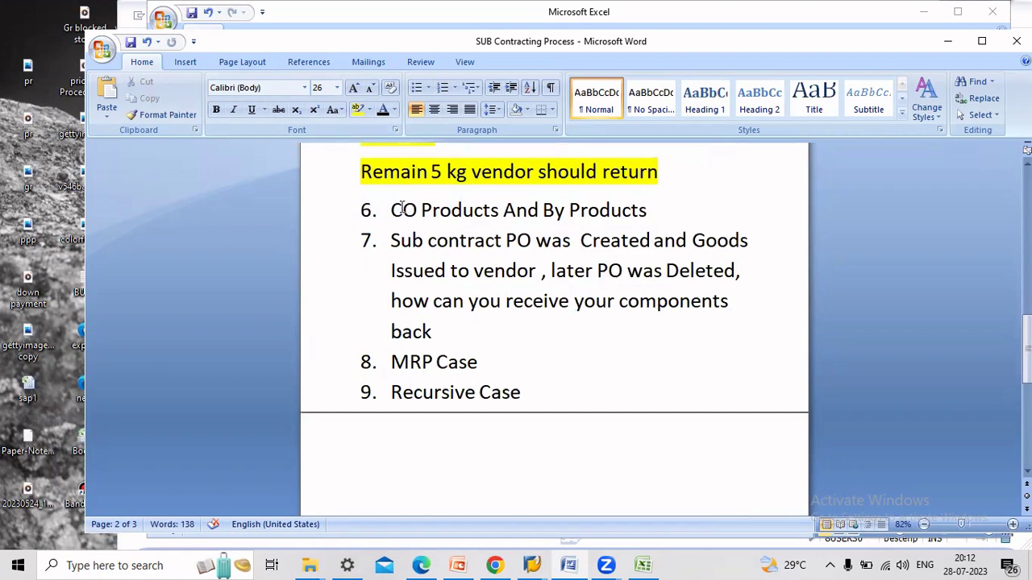
click(674, 210)
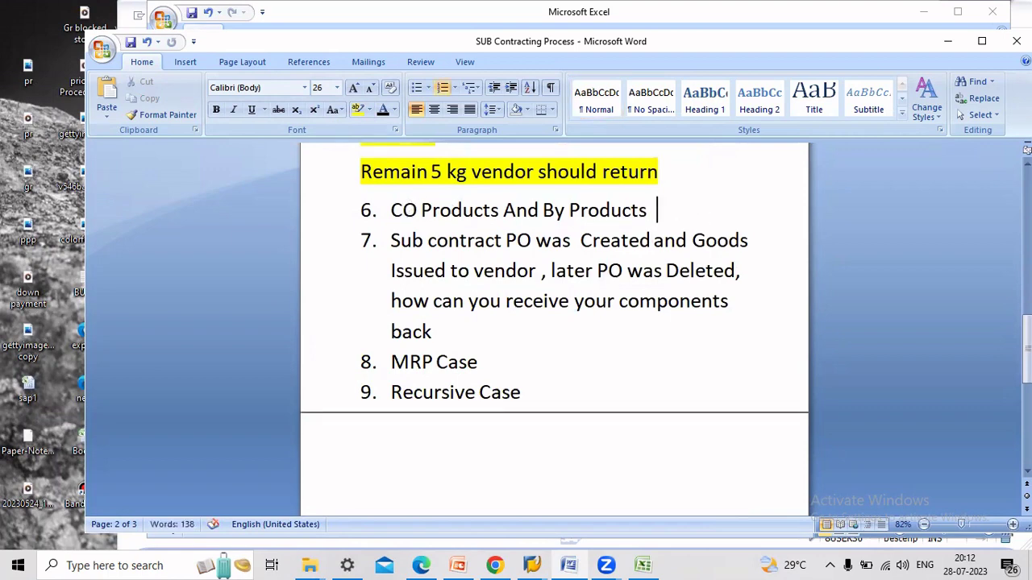
text(and scrap)
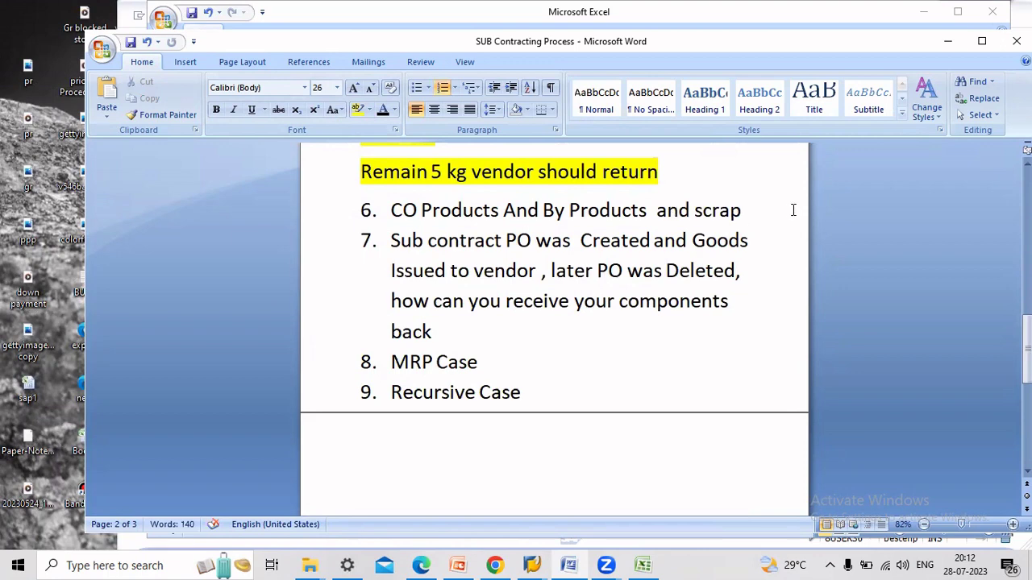
key(Return)
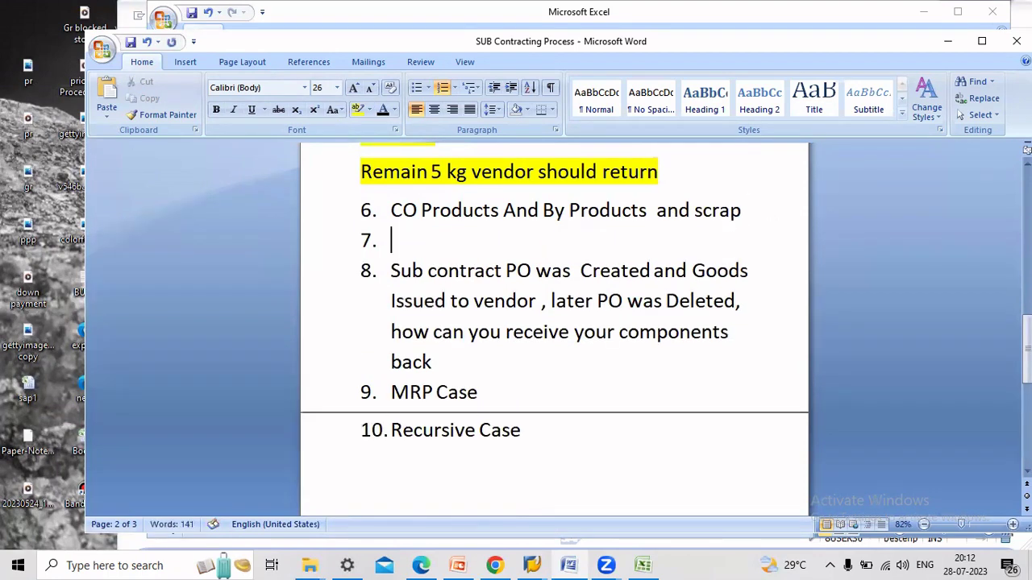
key(Return)
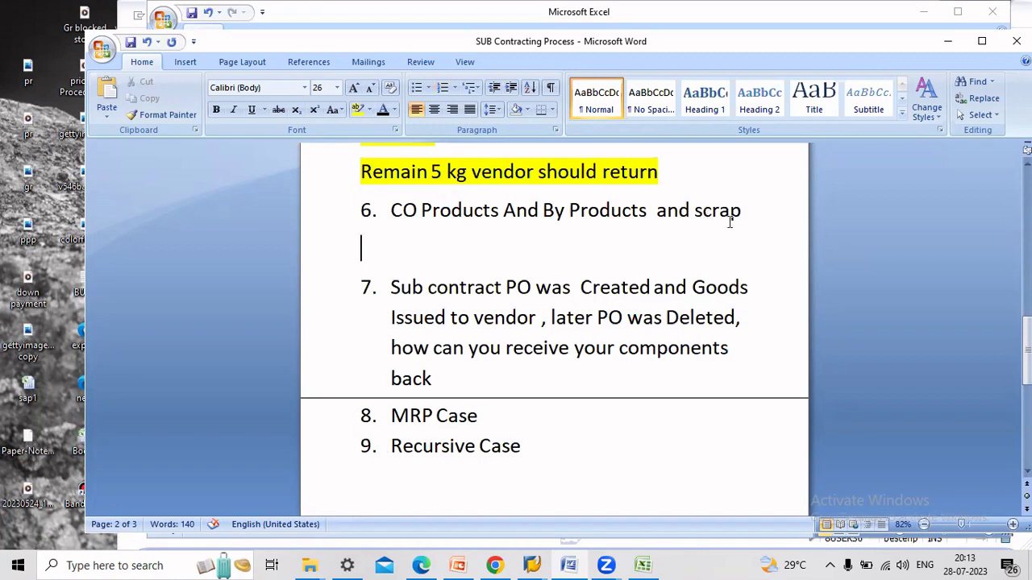
Check materials 64, 63 and 223 in the Excel sheet, and return to the SAP start screen
click(645, 564)
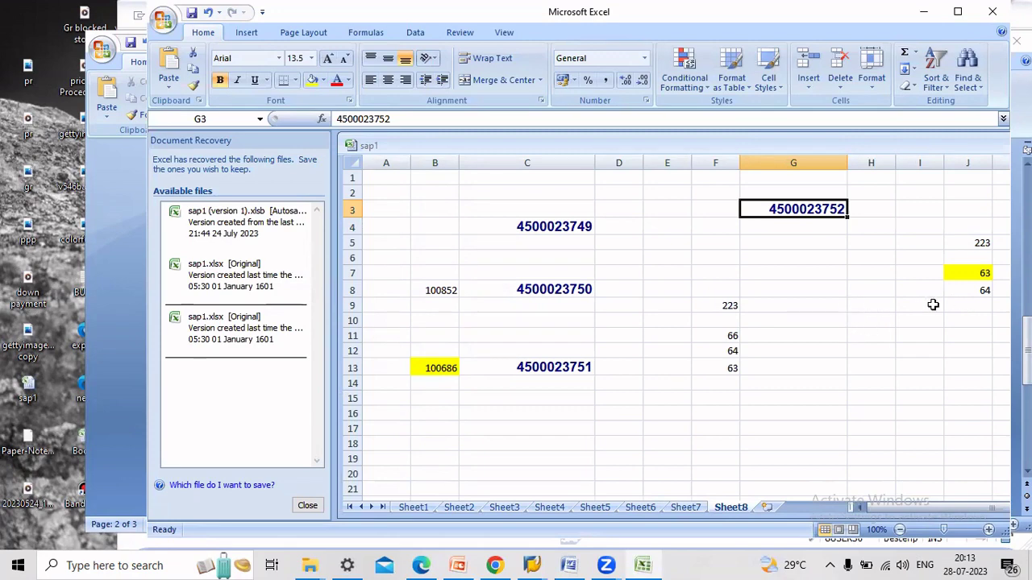
click(985, 292)
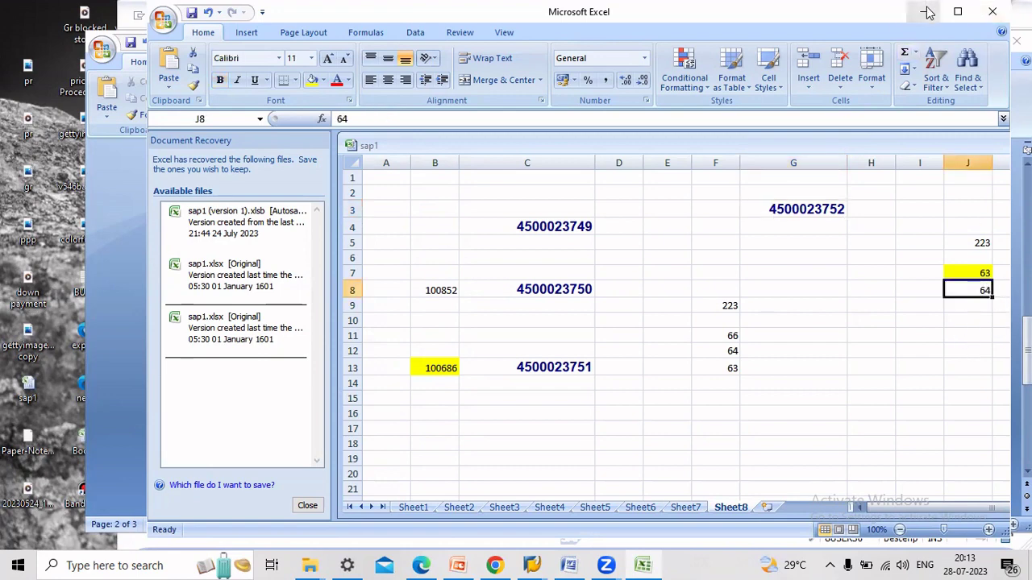
click(983, 271)
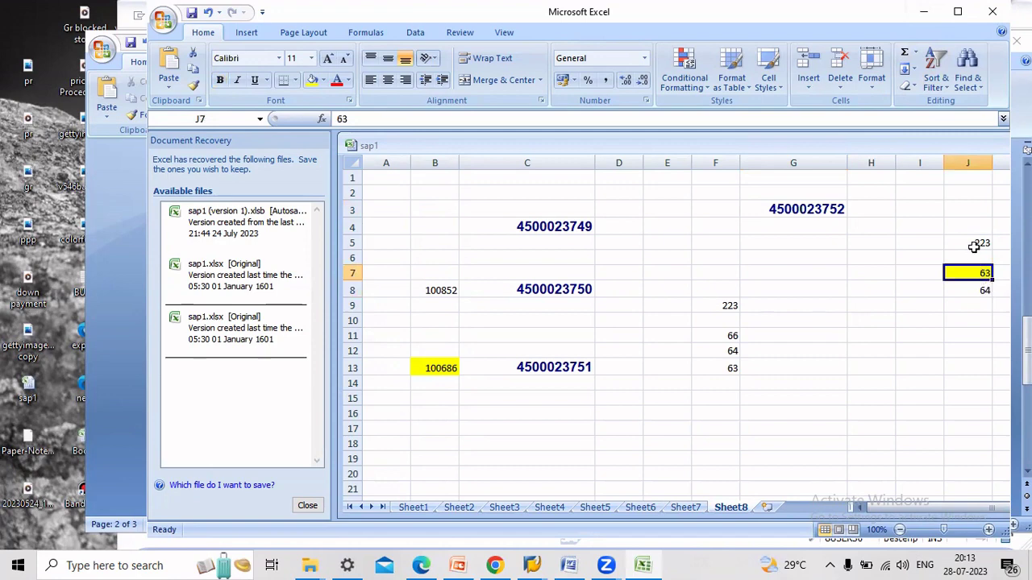
click(974, 243)
click(923, 12)
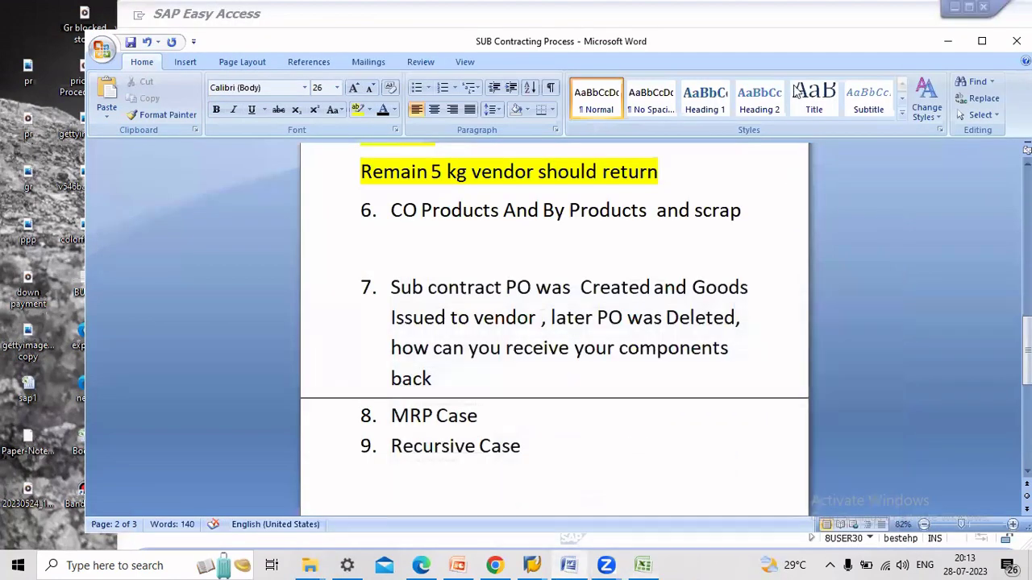
click(947, 41)
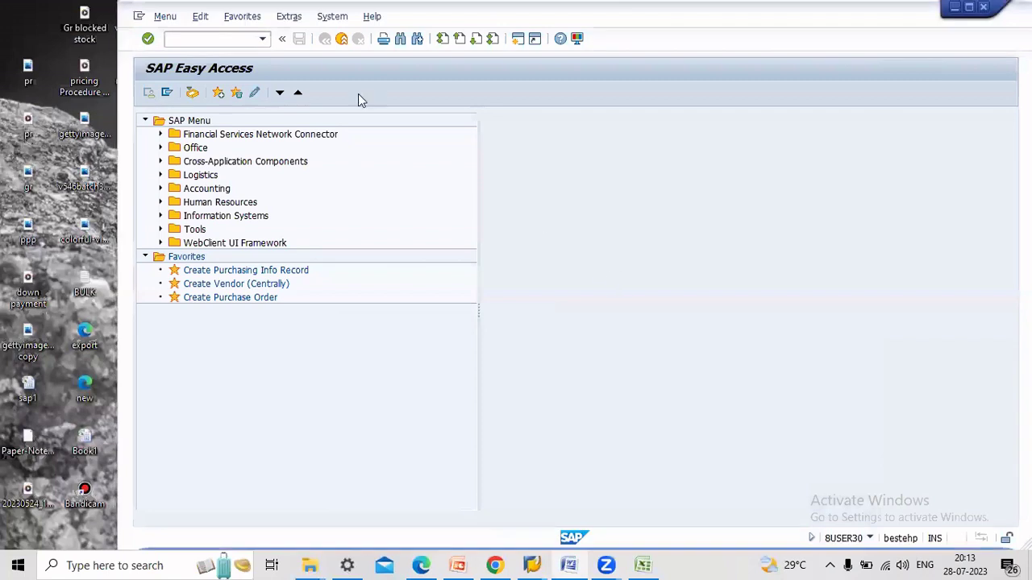
Start a new standard purchase order and enter vendor 100852
click(202, 44)
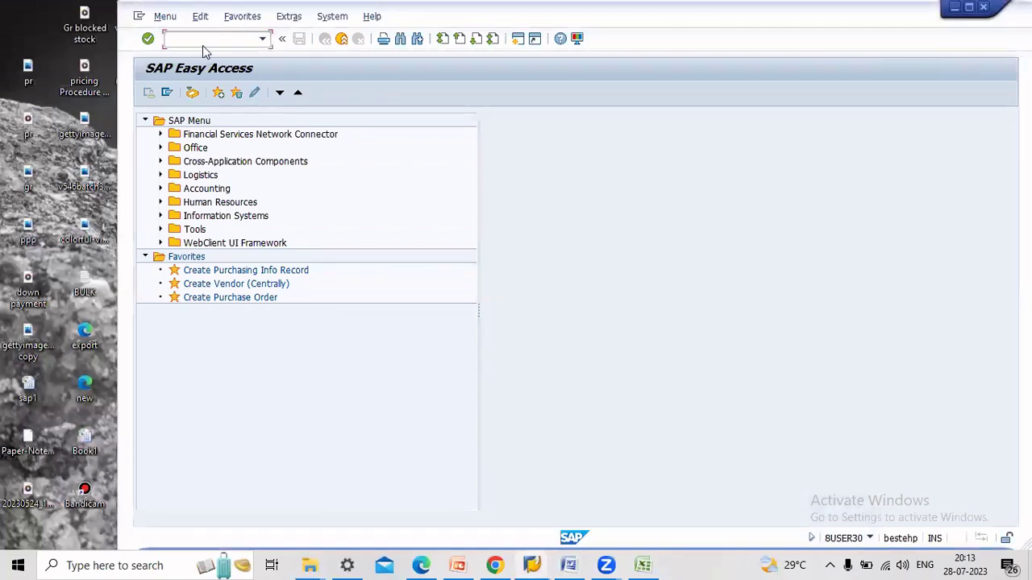
text(c)
key(Return)
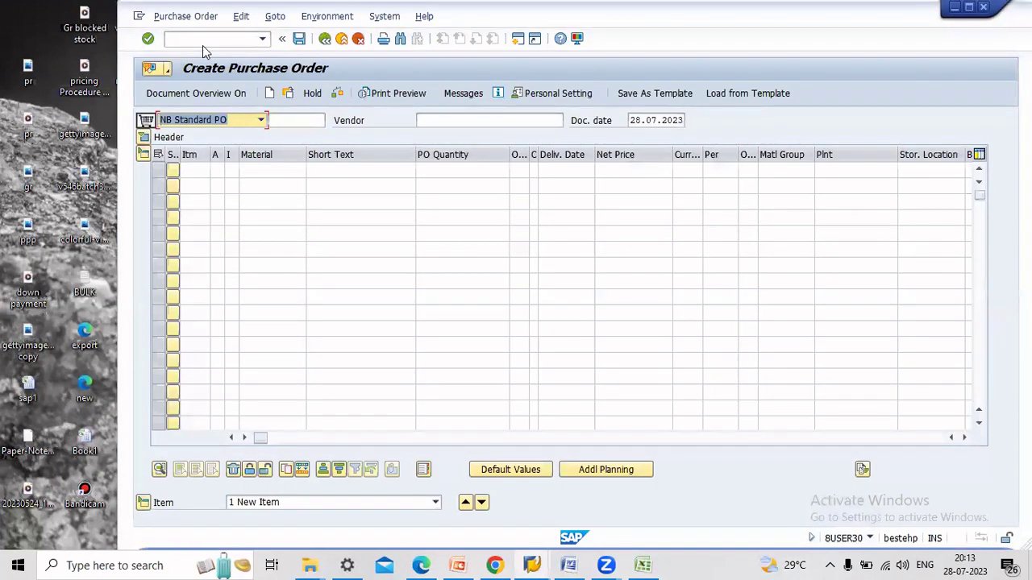
click(470, 119)
text(10)
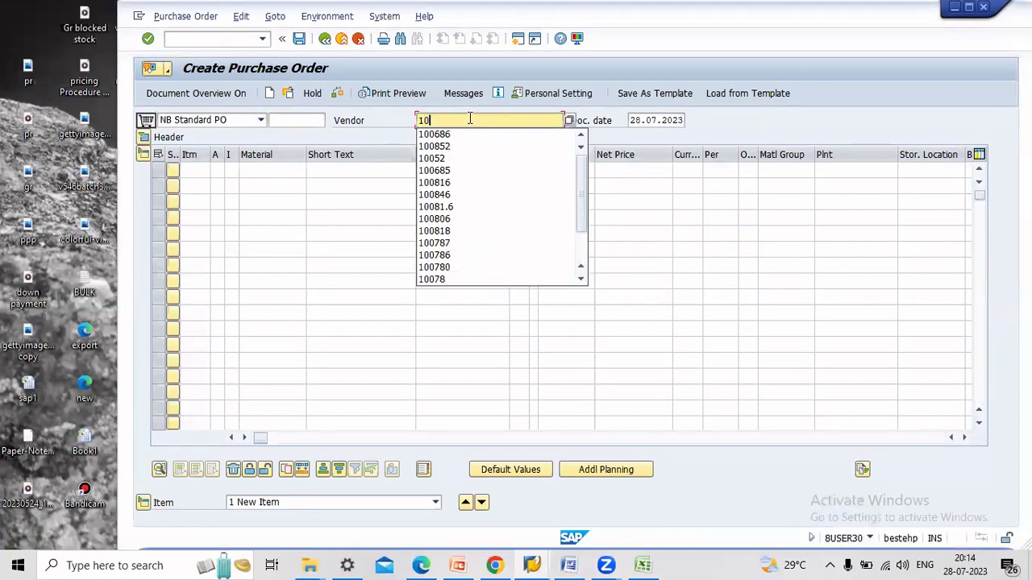
text(0852)
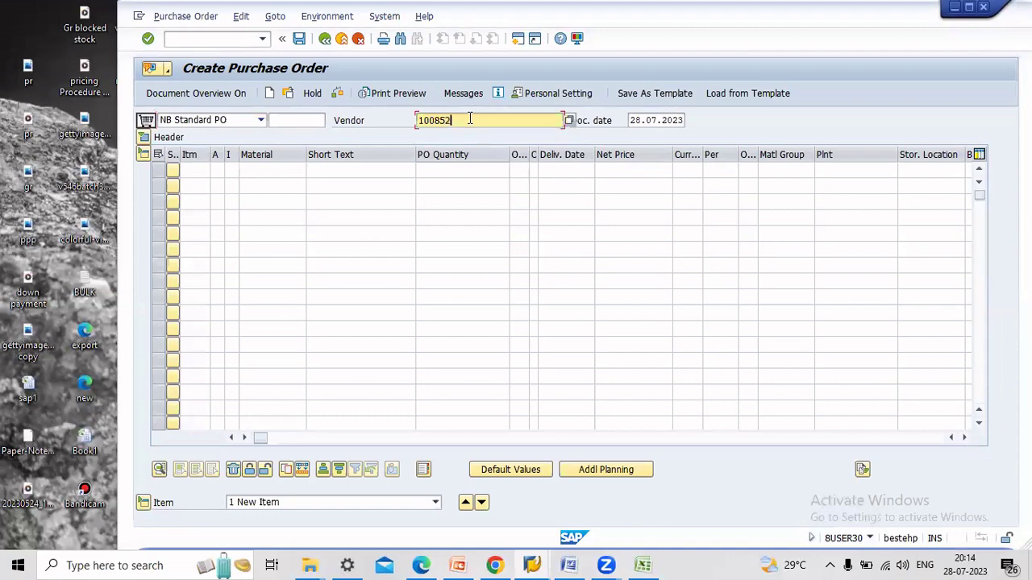
Enter the first order item with subcontracting category L, material 223 and quantity 10
click(233, 170)
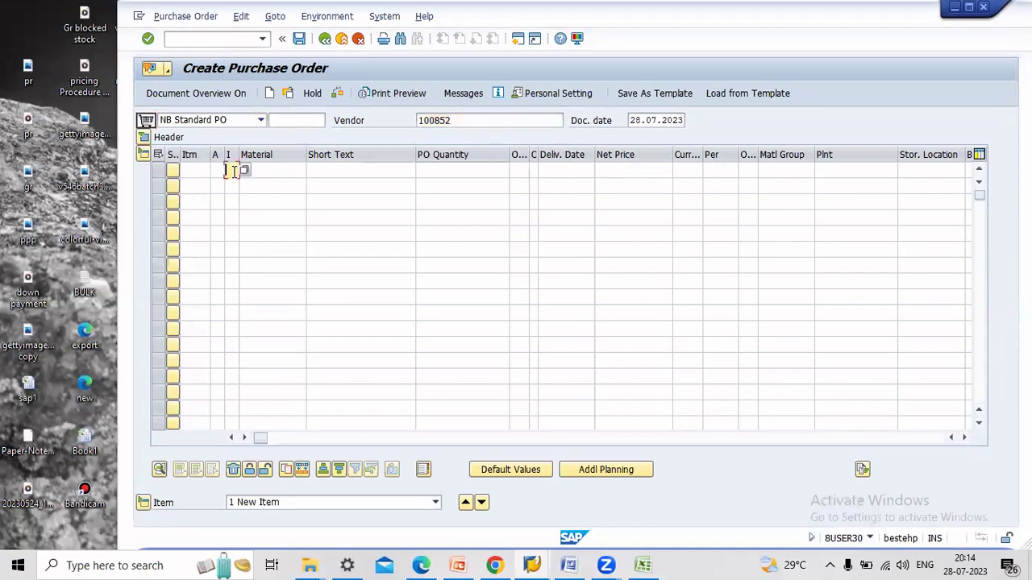
text(1)
click(284, 168)
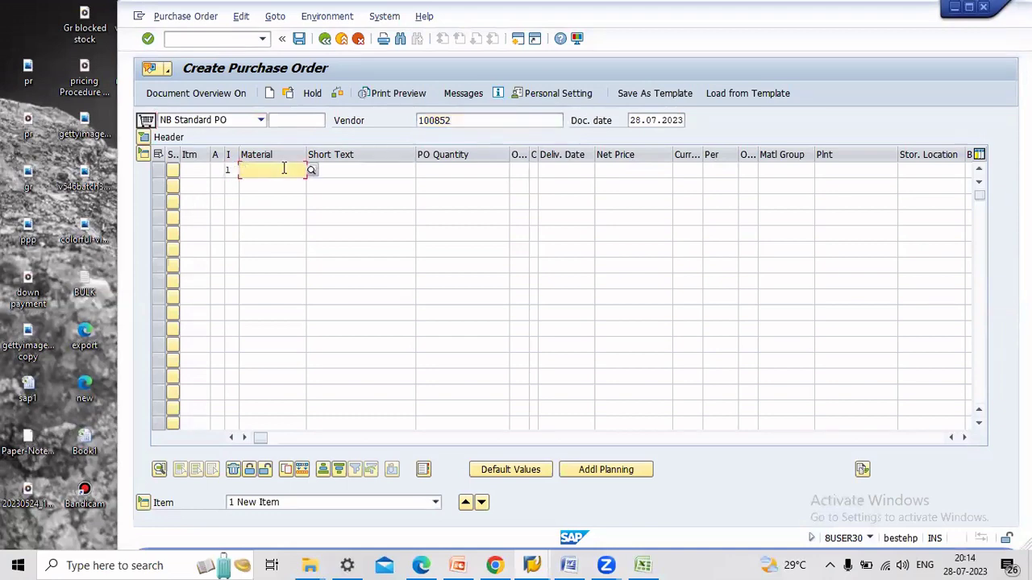
text(223)
key(Return)
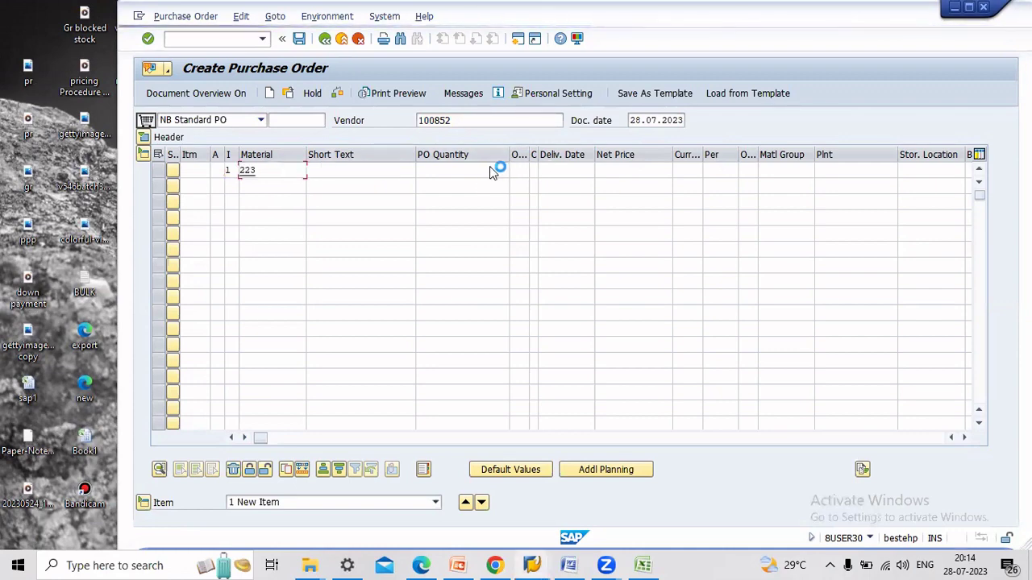
click(482, 169)
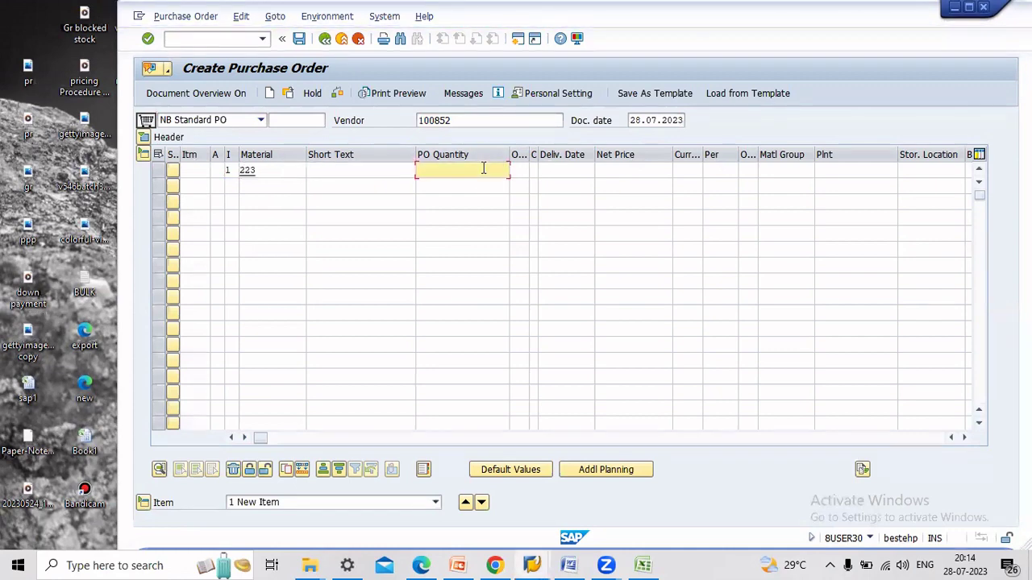
Complete the item with net price 5000, currency INR, plant SEZ1 and the store storage location, and confirm the entries
click(633, 168)
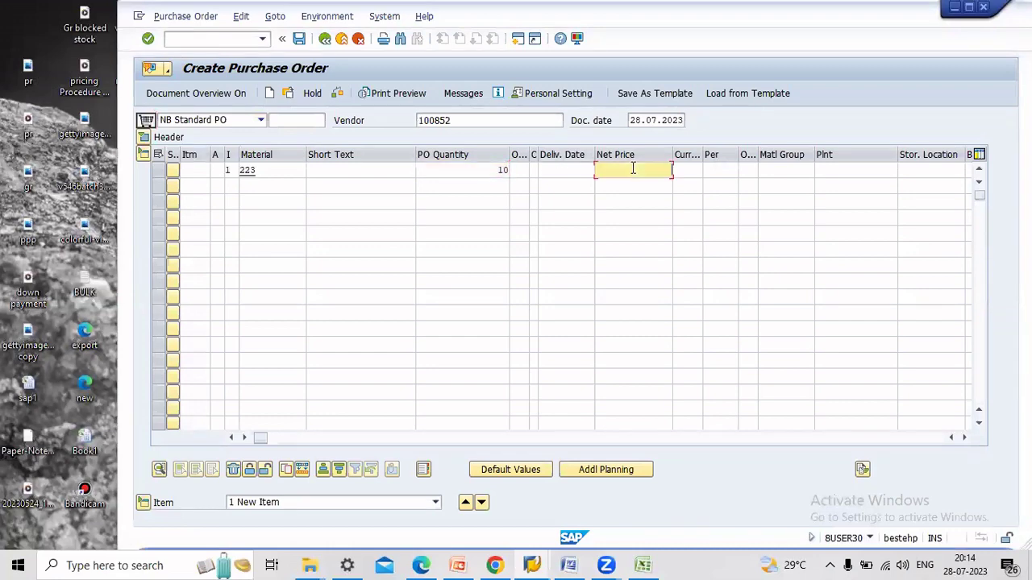
text(5000)
click(691, 171)
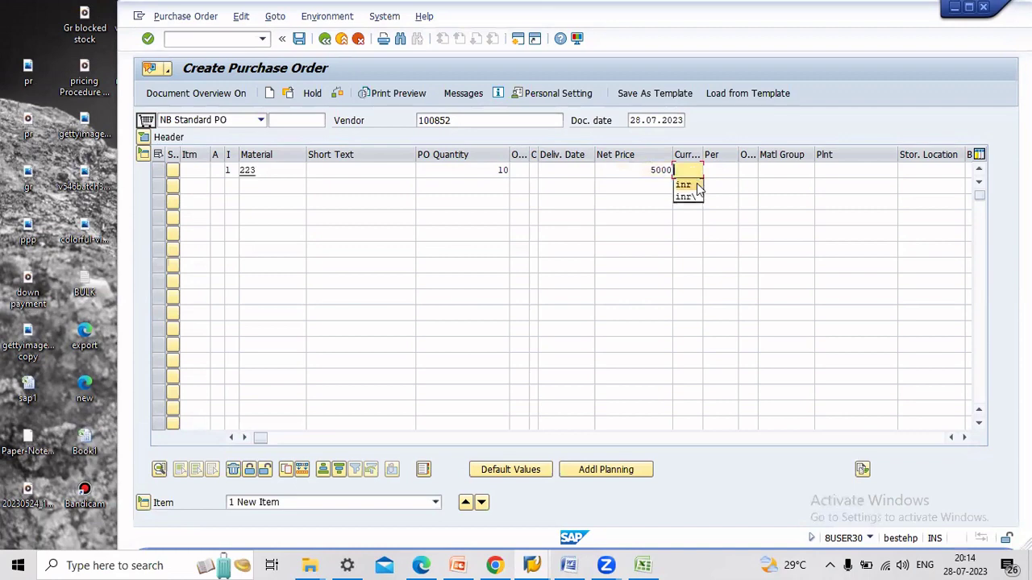
click(695, 185)
click(850, 171)
click(846, 185)
click(927, 172)
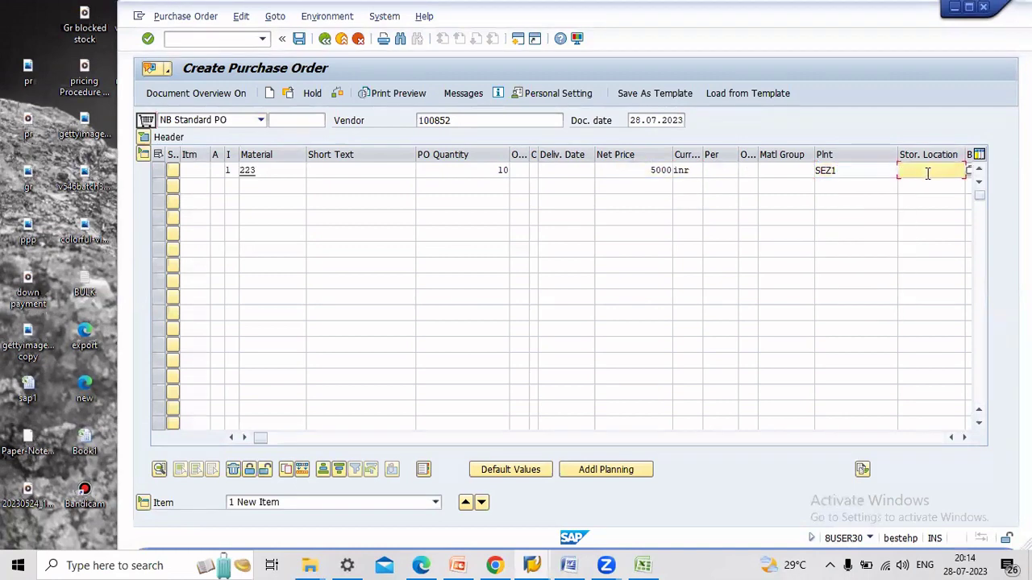
click(920, 186)
key(Return)
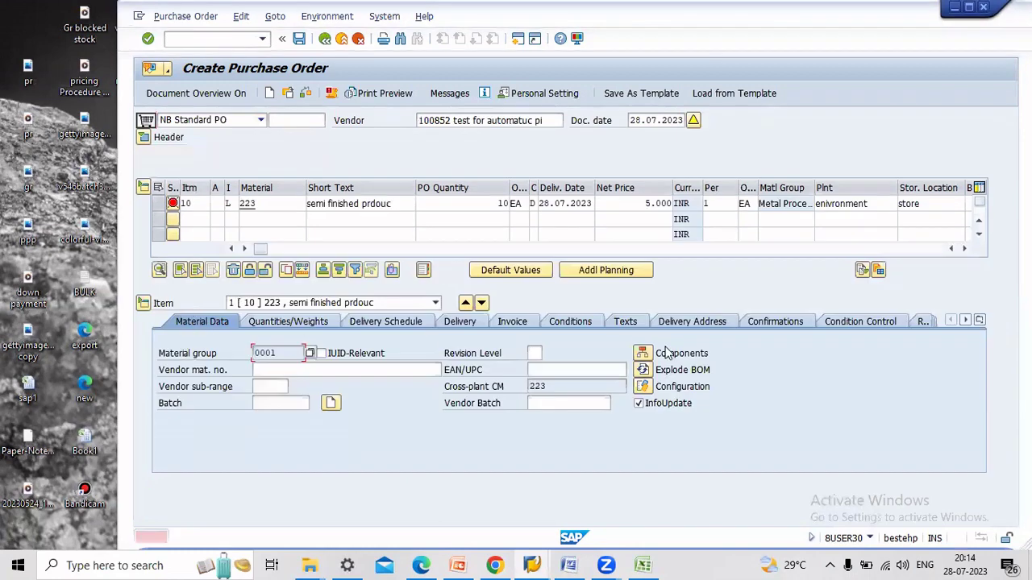
Open the components of the order item and enter component material 63 with requirement quantity 10
click(666, 354)
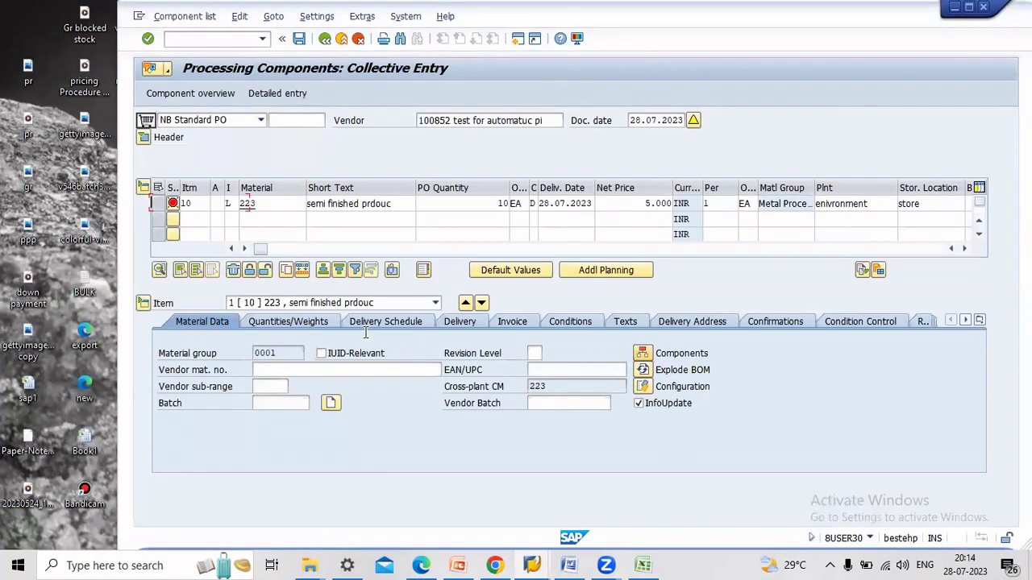
text(6)
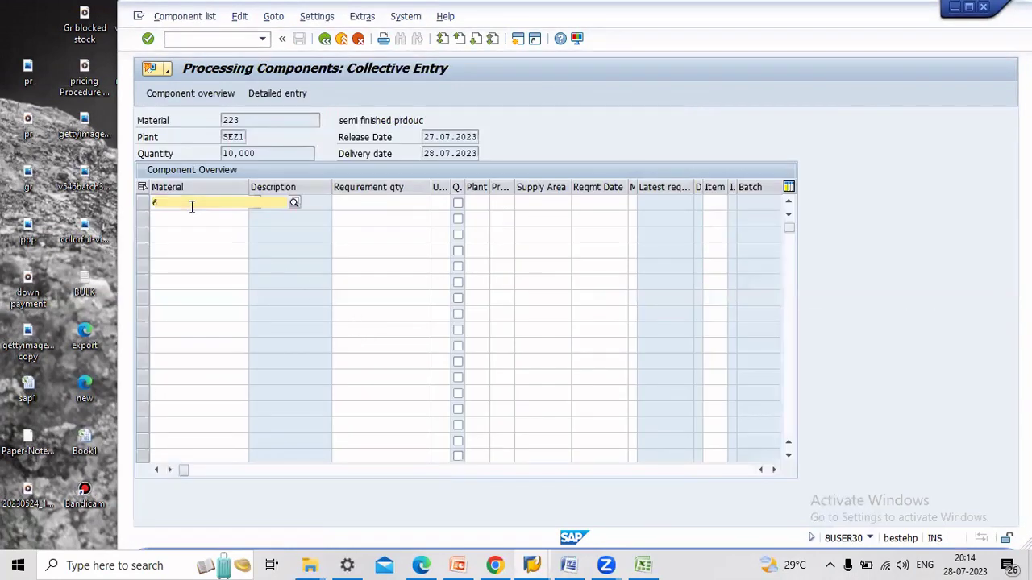
text(3)
click(387, 203)
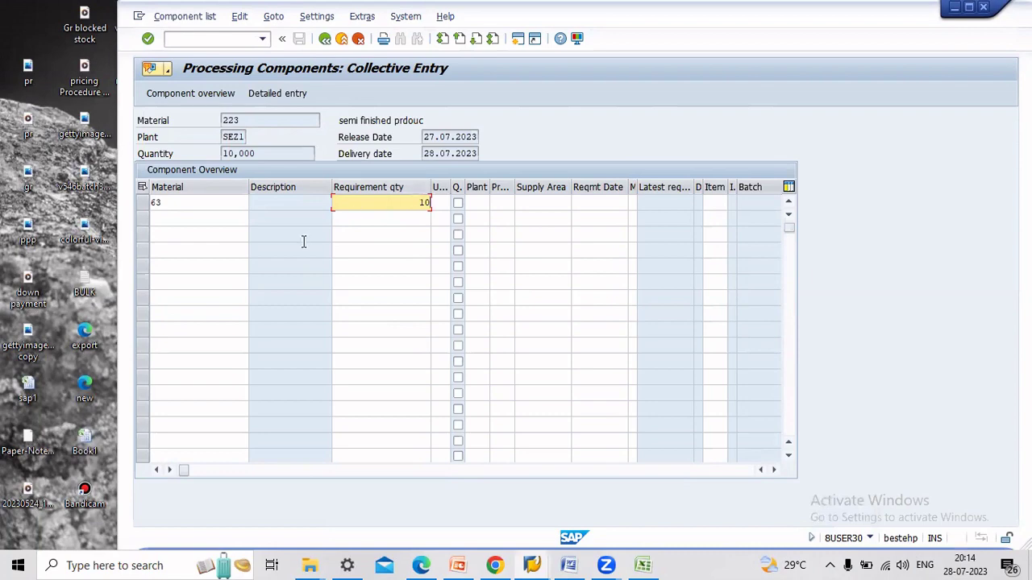
Add component material 64 with negative requirement quantity 10-, confirm the components and return to the purchase order
click(204, 218)
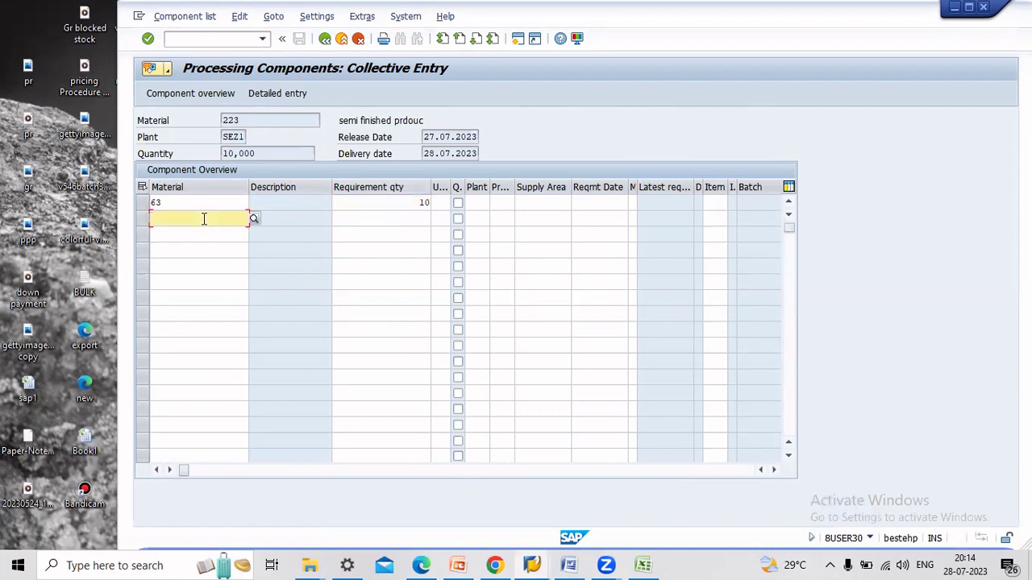
text(6)
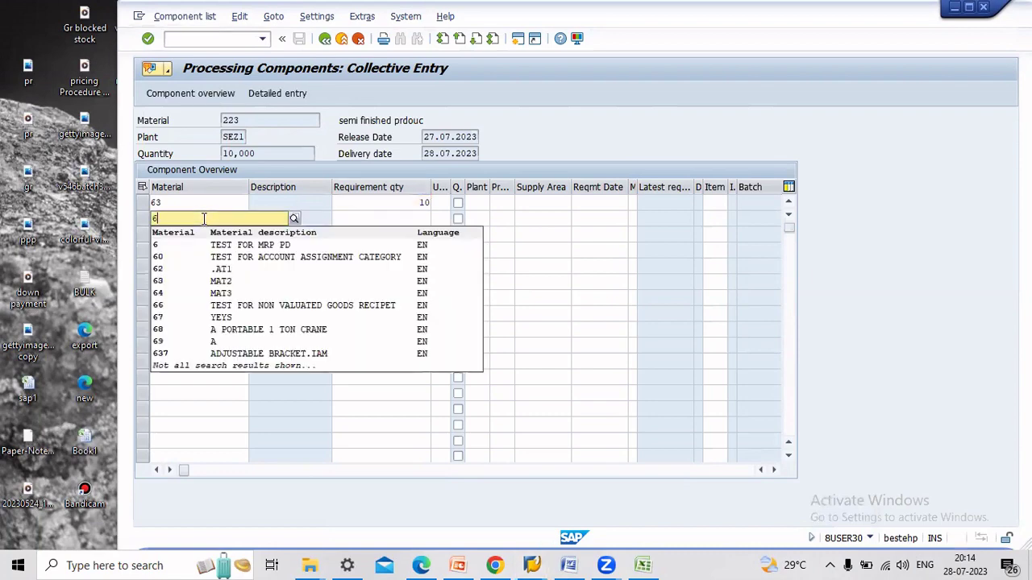
text(4)
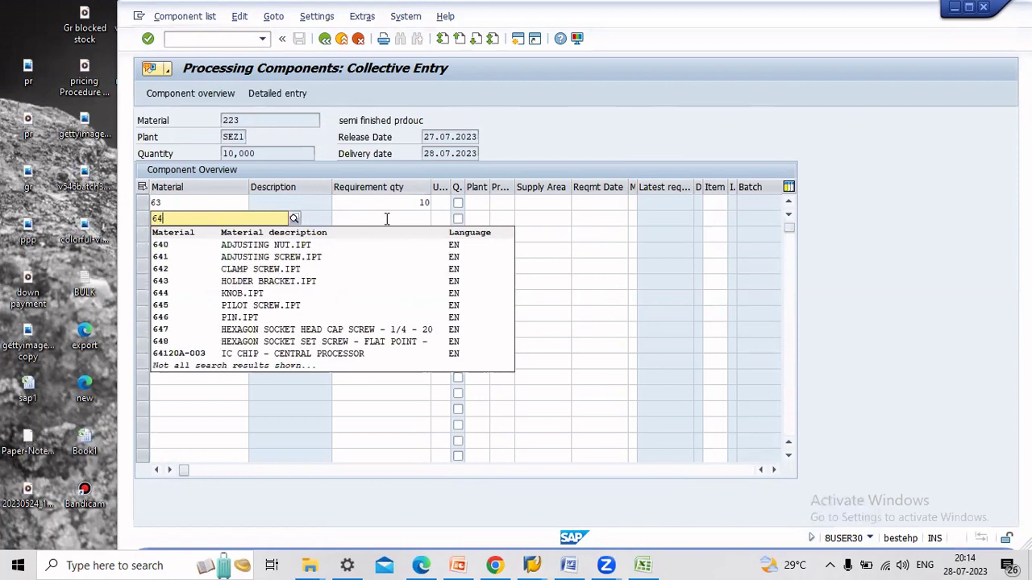
click(387, 219)
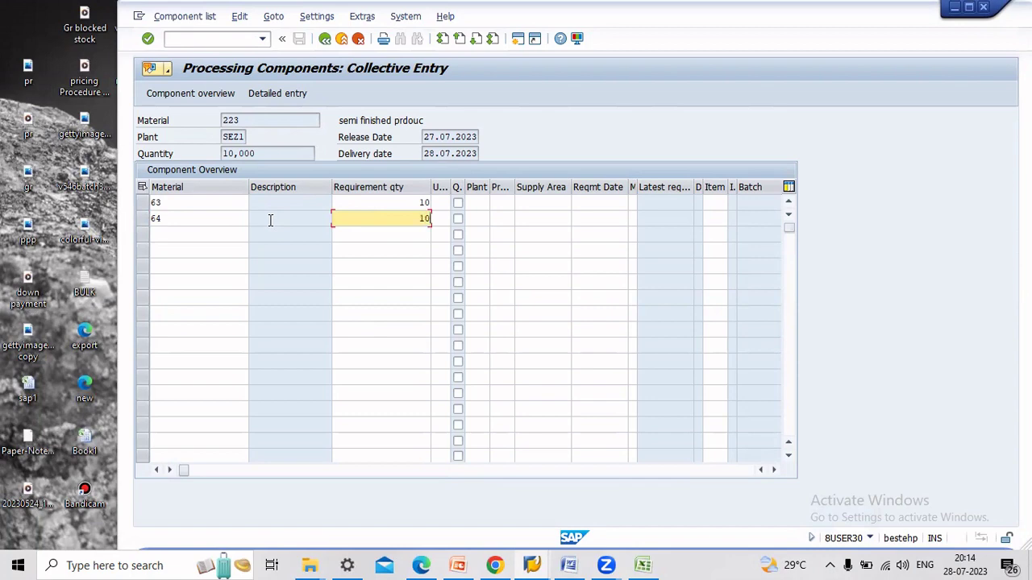
text(-)
key(Return)
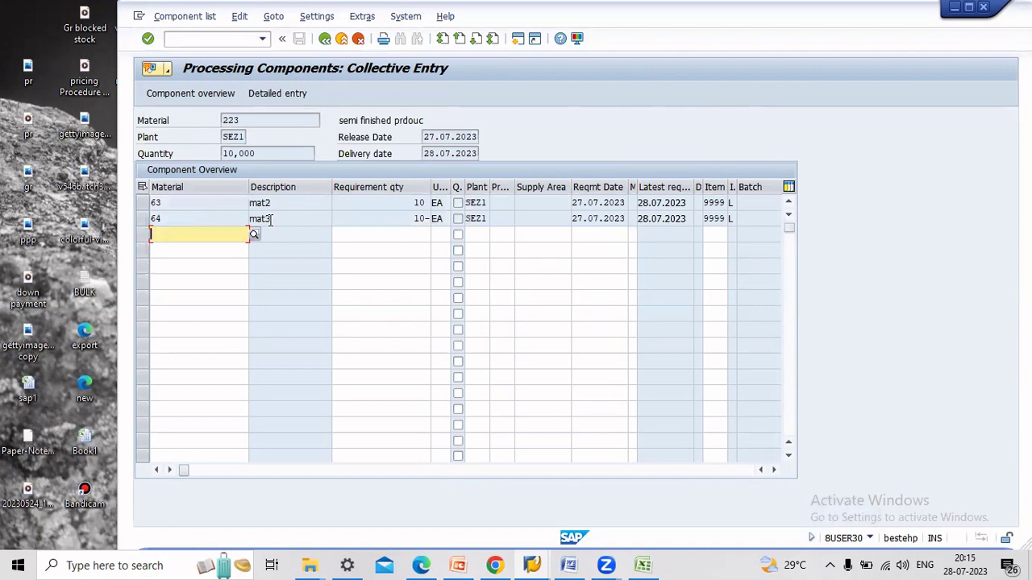
click(325, 38)
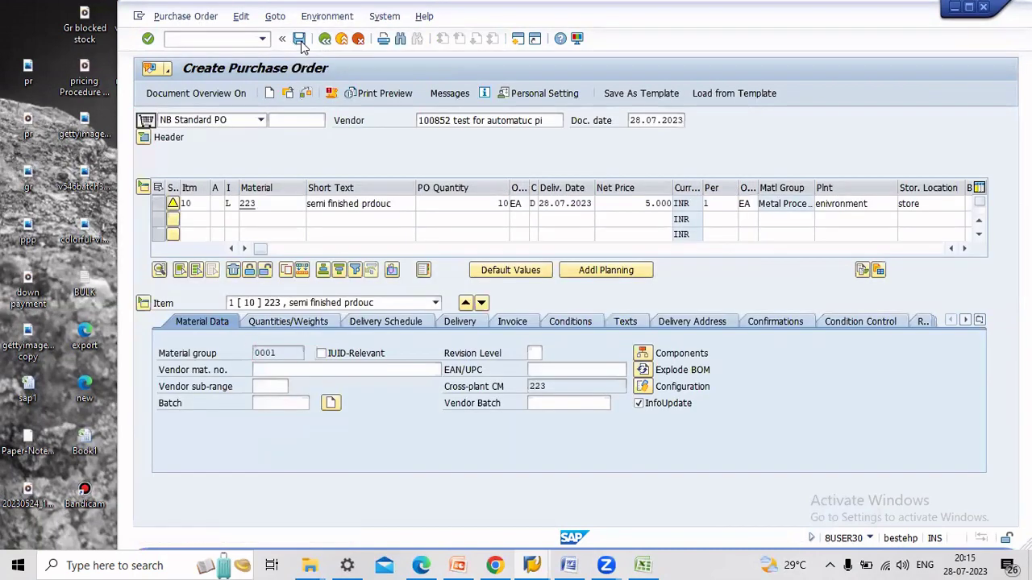
Save the purchase order despite the system messages, copy its number from the message details, and return to the start screen
click(299, 40)
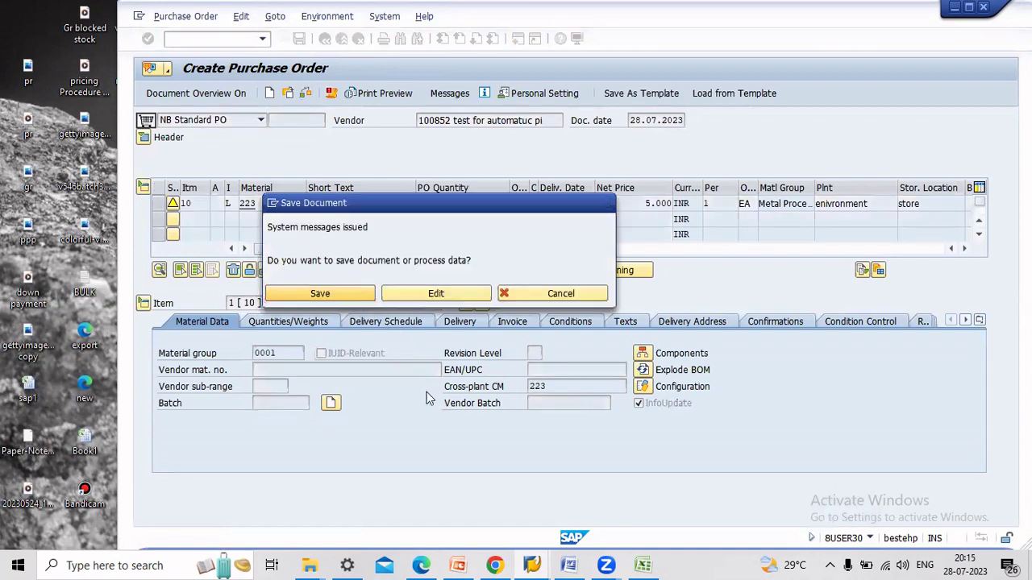
key(Return)
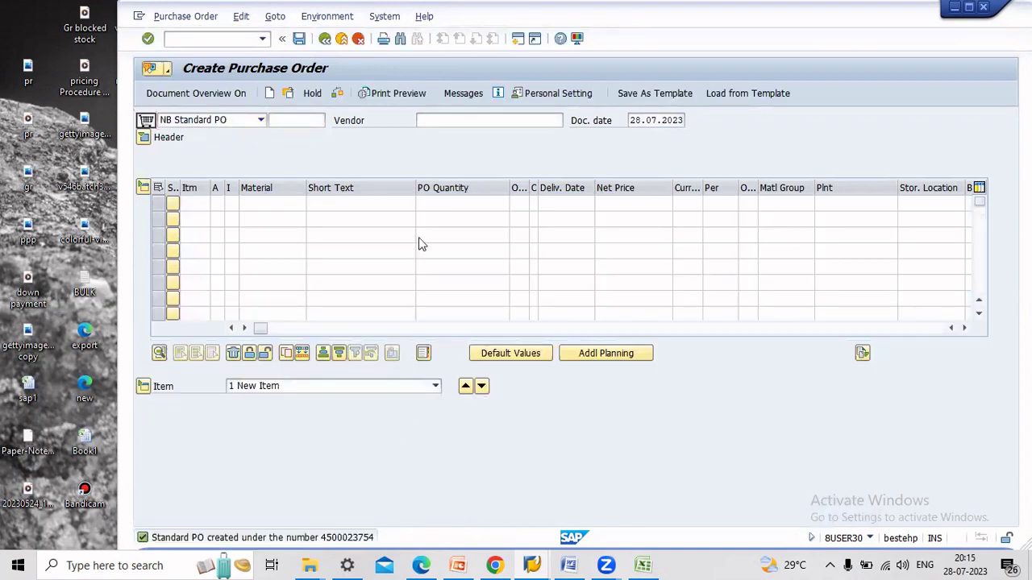
key(F1)
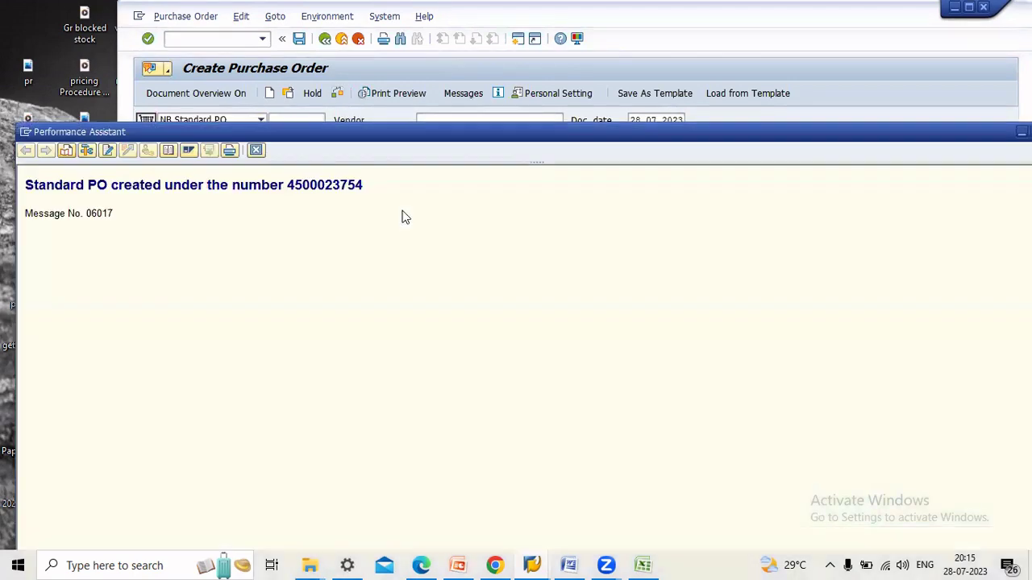
double_click(333, 194)
key(ctrl+c)
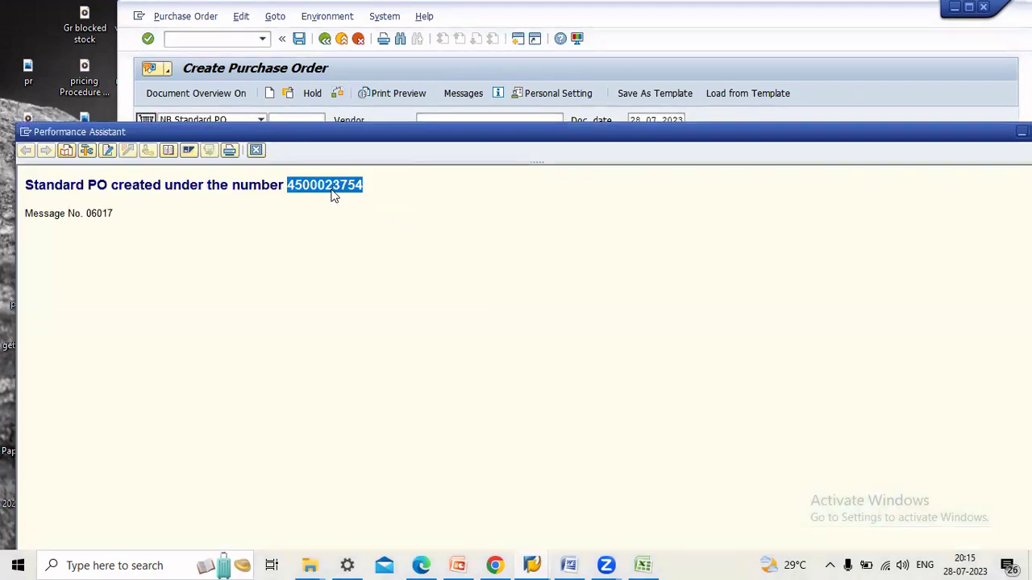
click(434, 59)
click(342, 38)
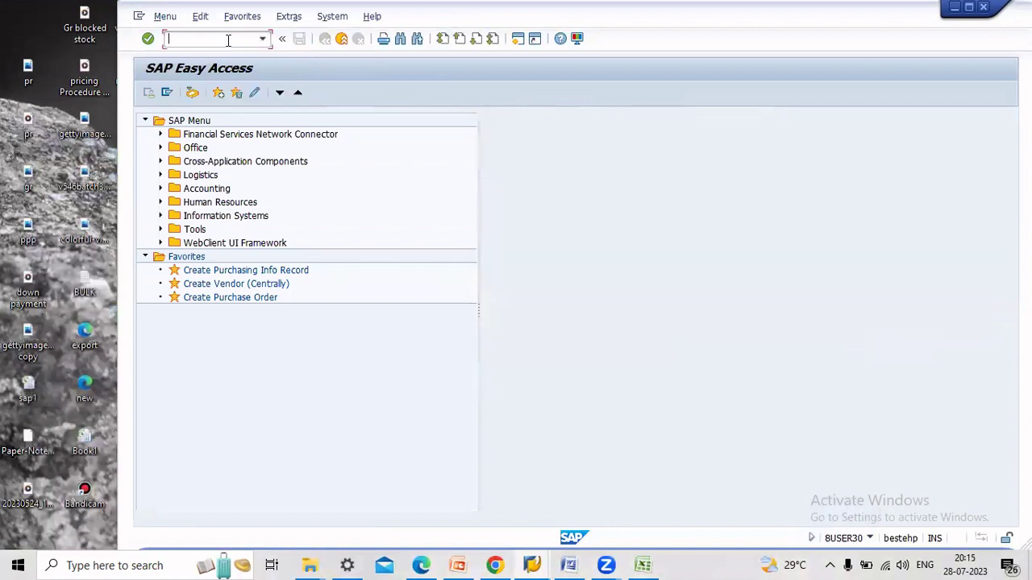
Run the subcontracting stock monitoring report ME2O for vendor 100852 and plant SEZ1
text(me2o)
key(Return)
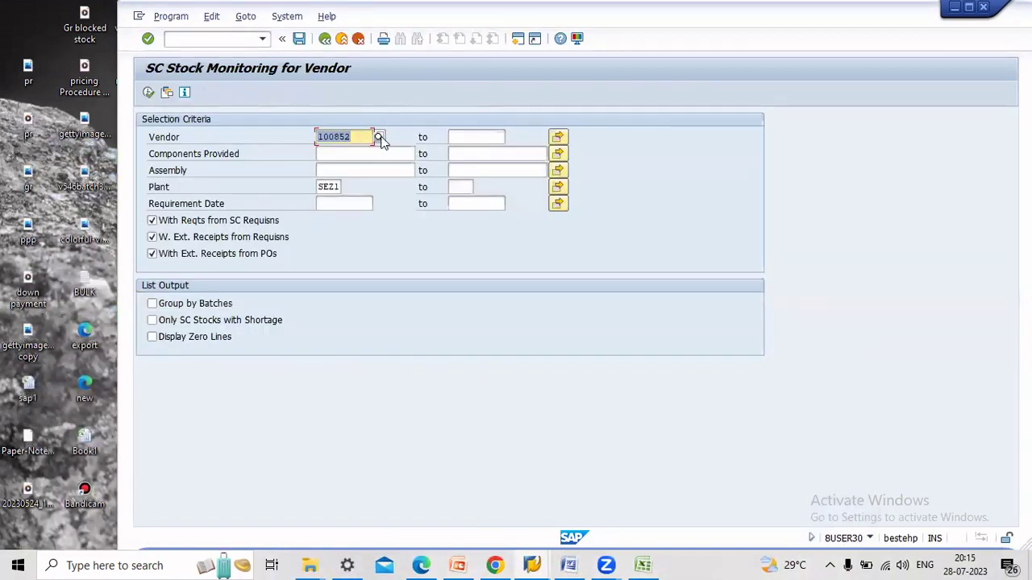
click(148, 93)
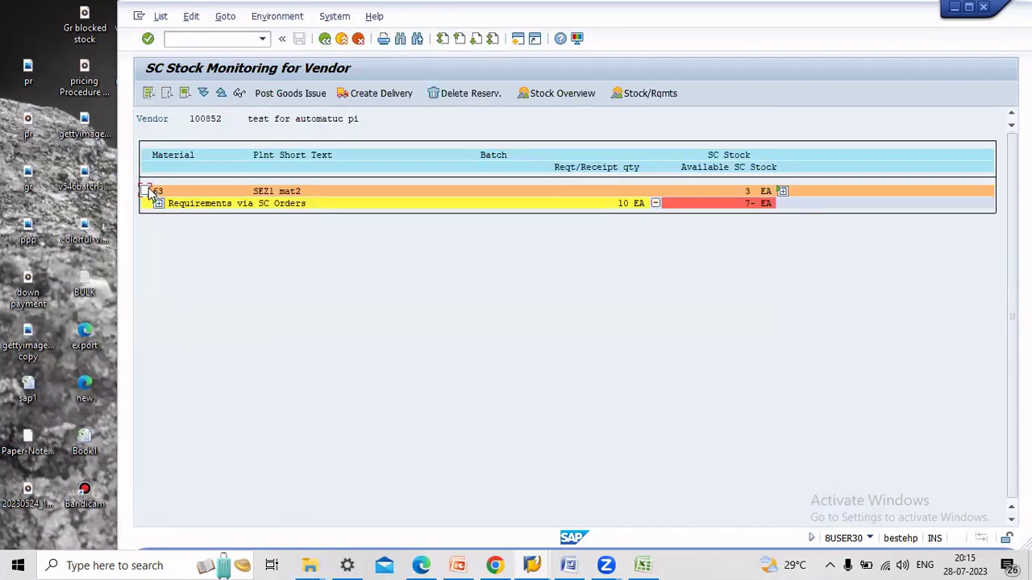
Post the goods issue of 7 EA of material 63 from storage location S1 to the vendor, and return to the start screen
click(147, 192)
click(287, 94)
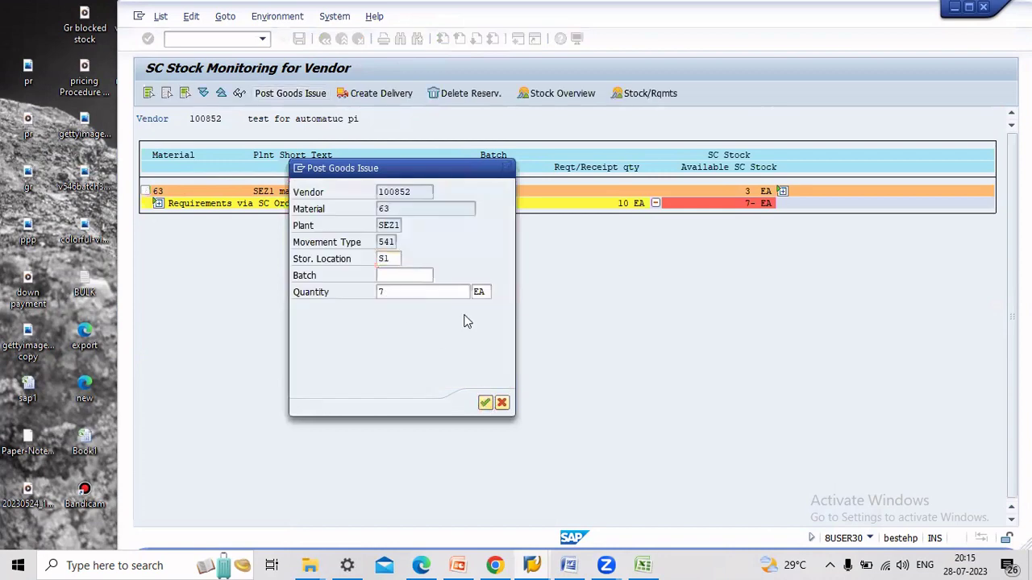
key(Return)
click(156, 256)
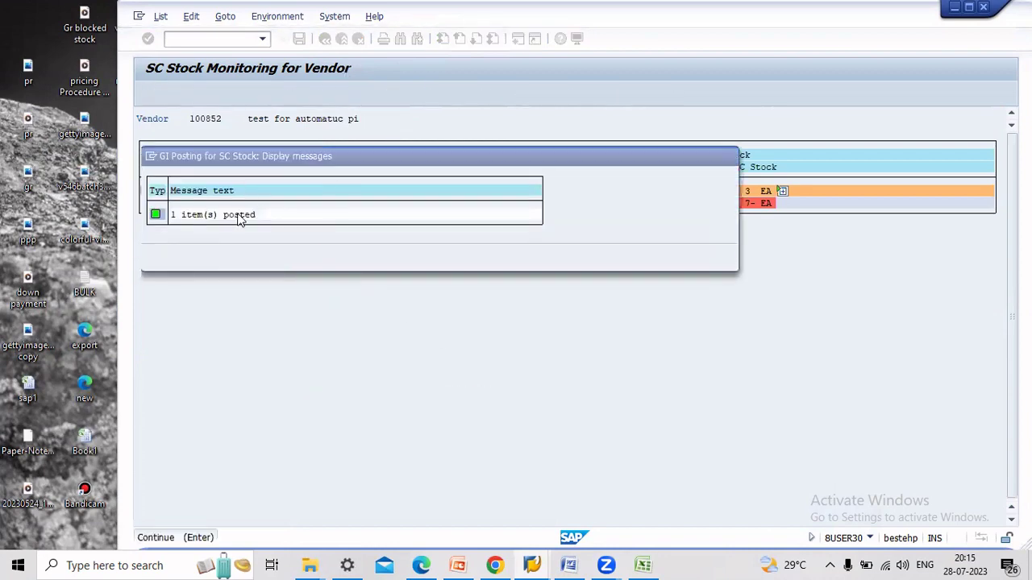
click(343, 39)
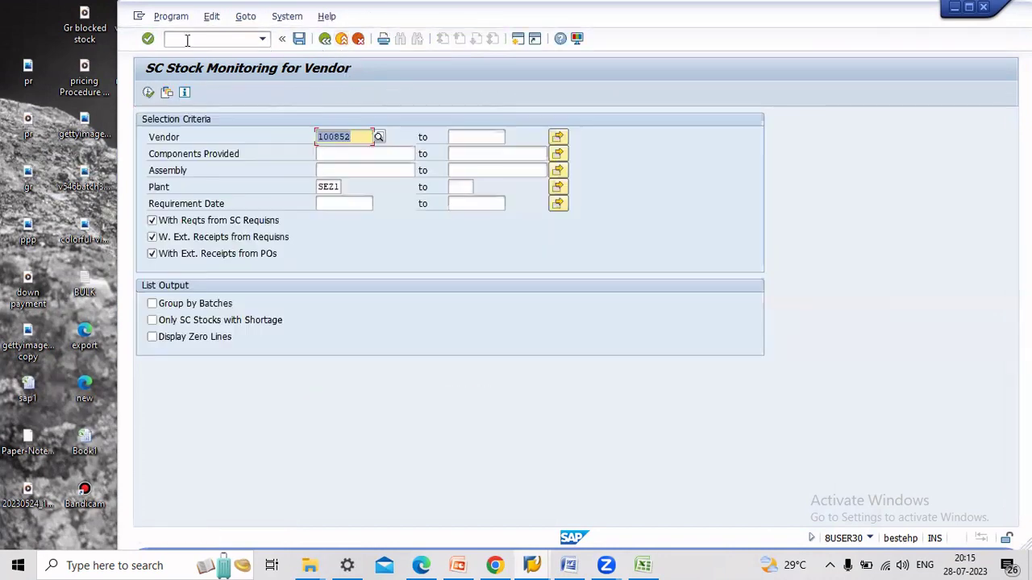
click(342, 40)
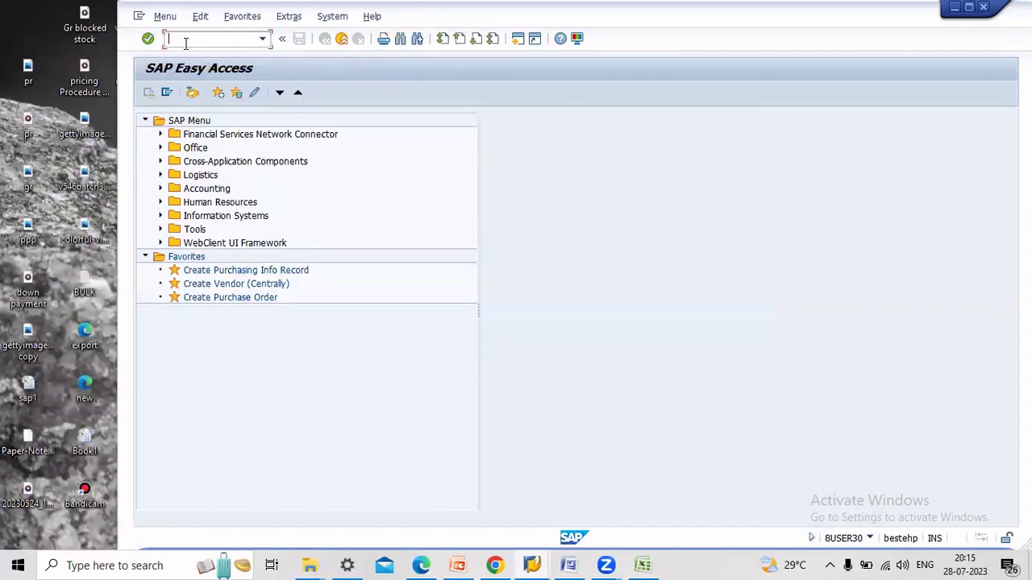
Start transaction MIGO and load the copied purchase order number as an A01 Goods Receipt
text(ml)
text(go)
key(Return)
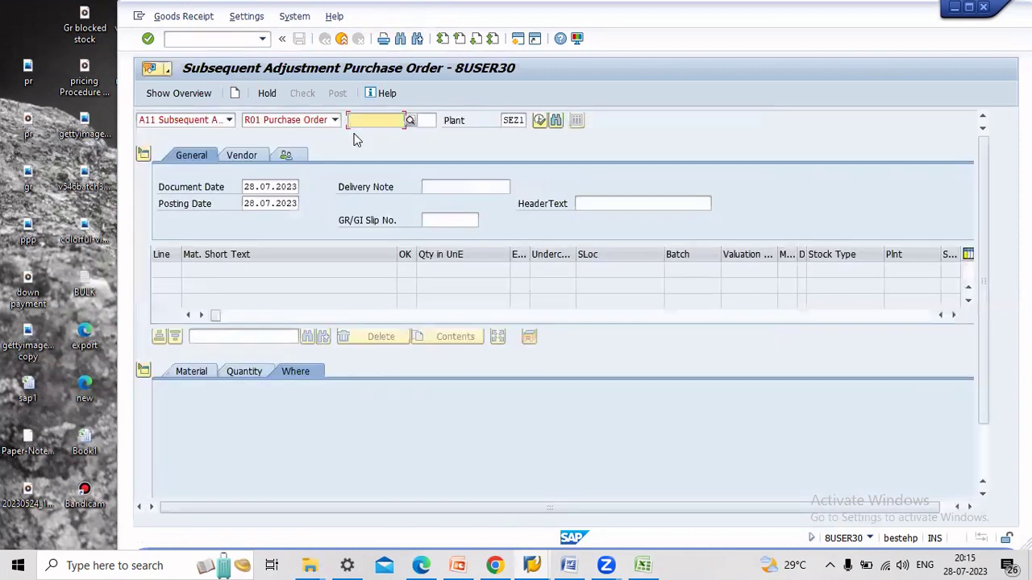
key(ctrl+v)
key(Return)
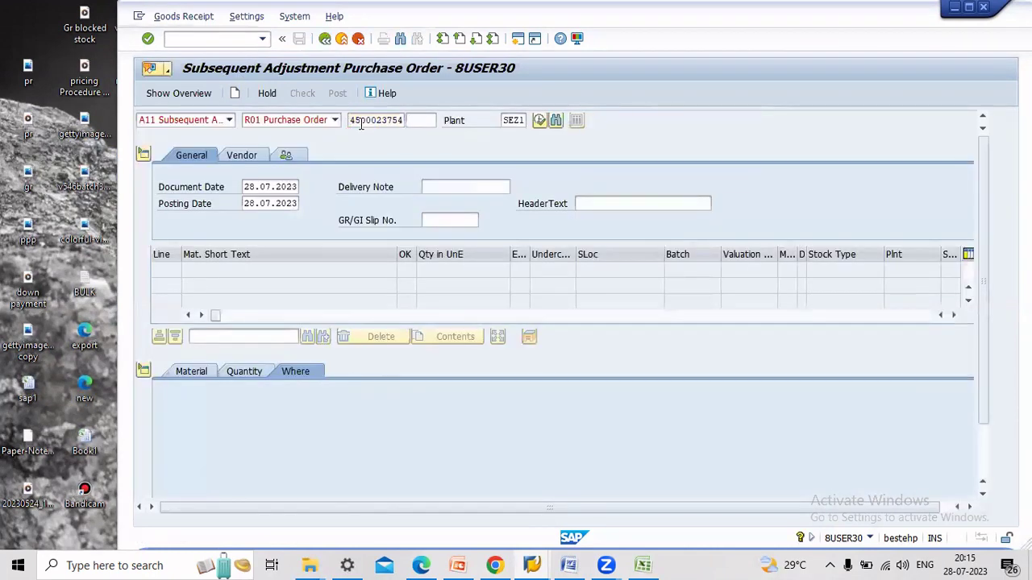
click(229, 120)
click(195, 144)
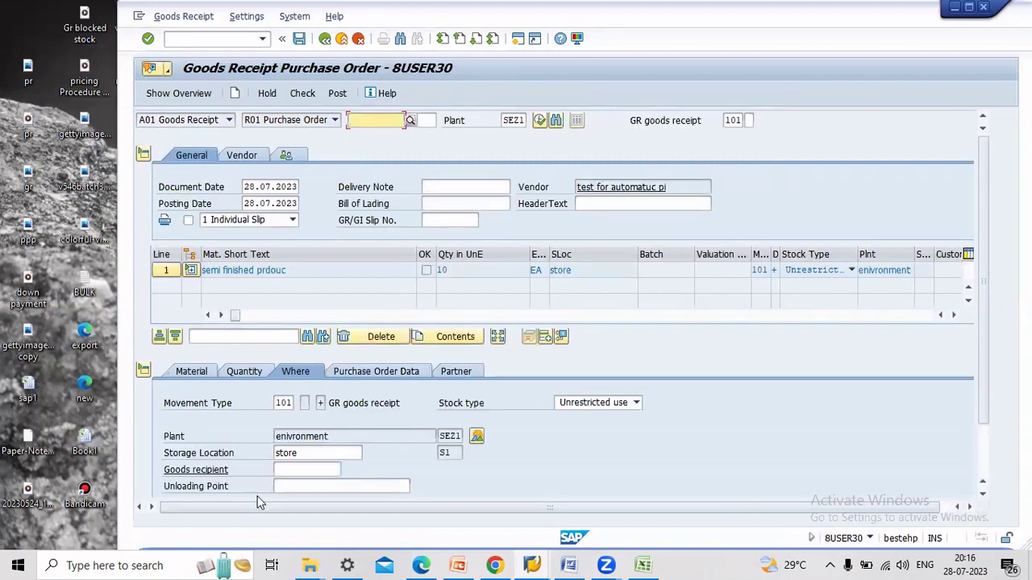
Set the delivery note quantity of the semi-finished product to 10 and mark the item as OK
click(240, 371)
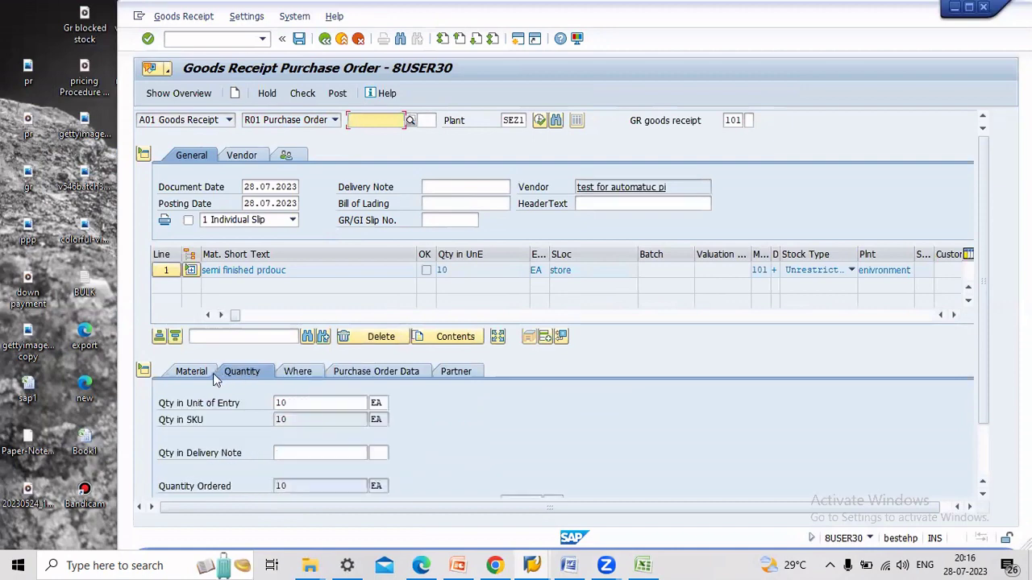
click(304, 452)
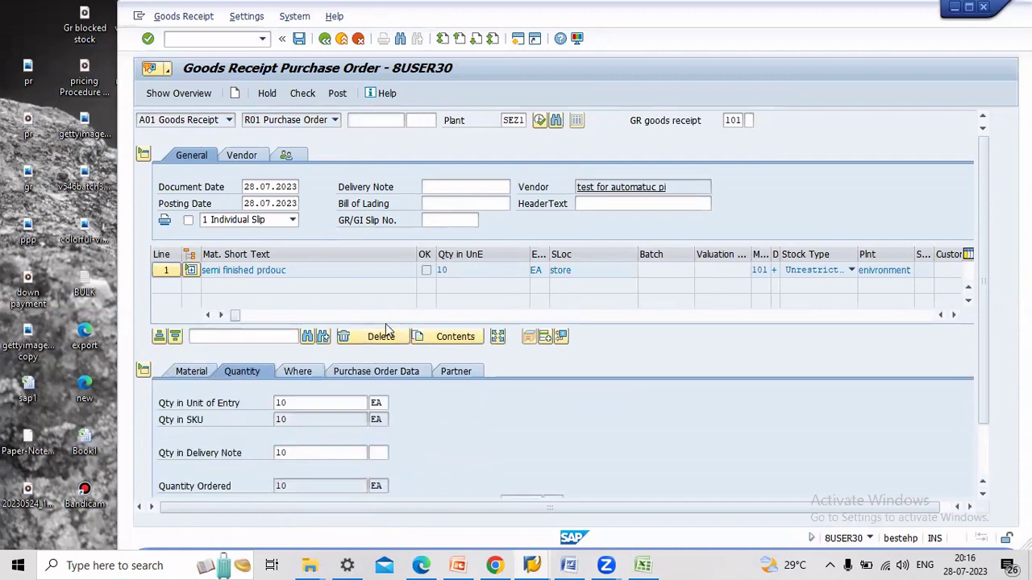
key(Return)
click(214, 488)
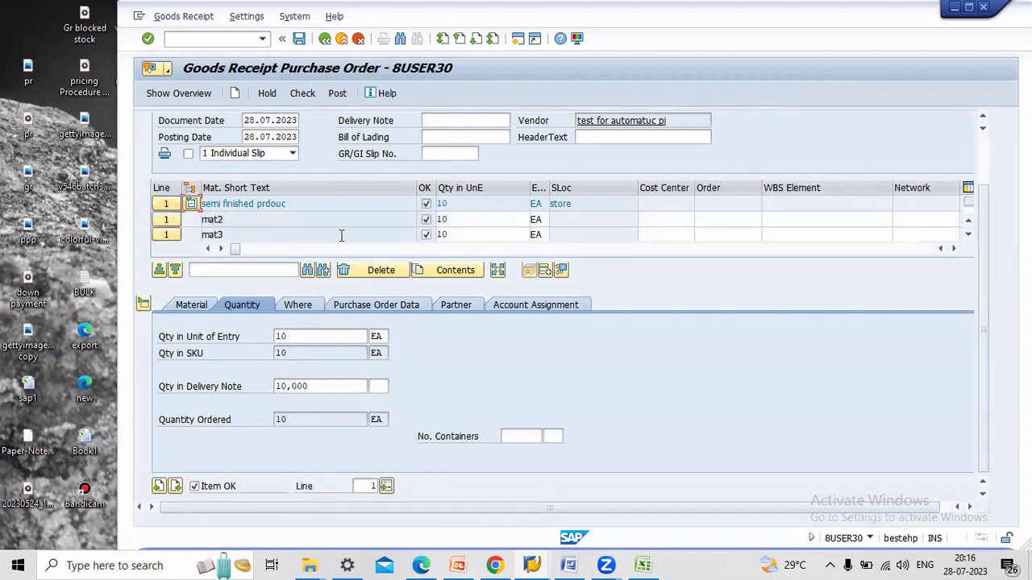
Check the material, quantity and movement type details of the mat3 component line
click(167, 235)
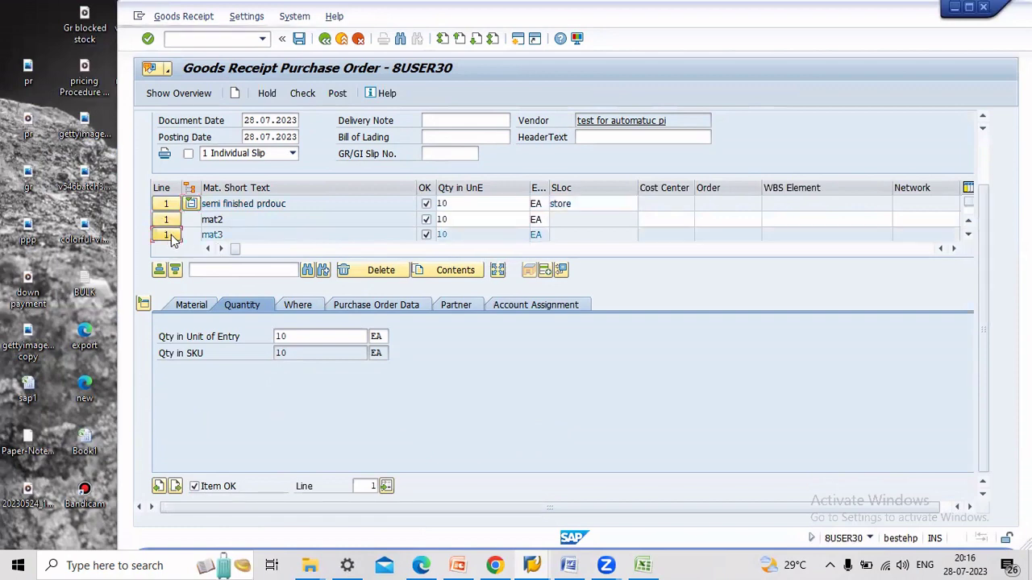
click(190, 309)
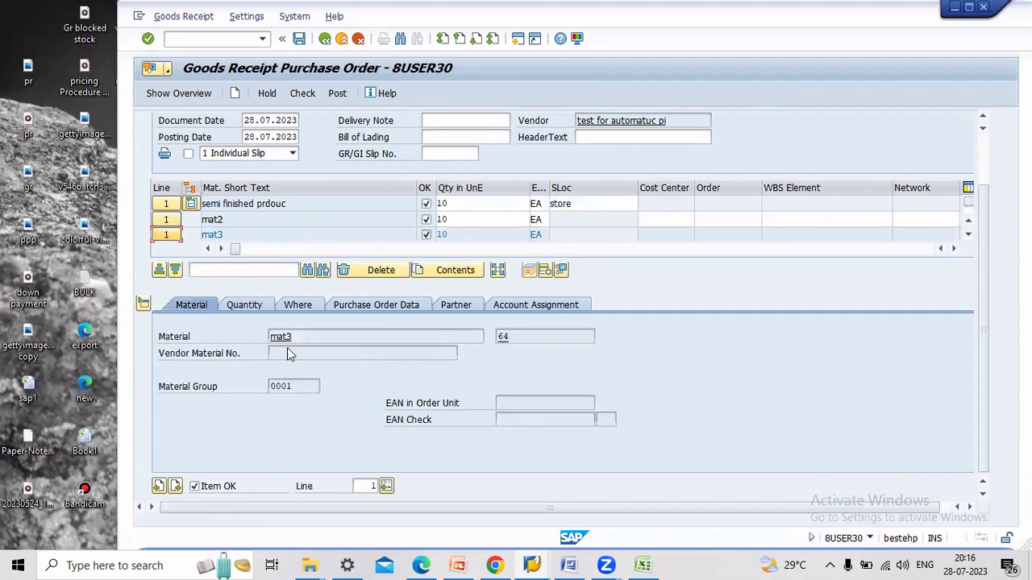
click(254, 309)
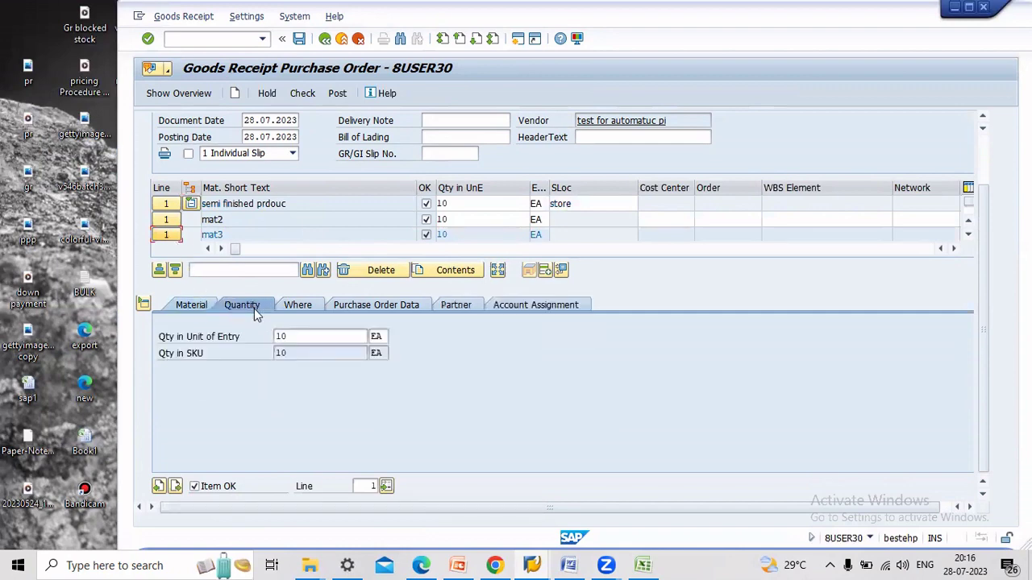
click(297, 307)
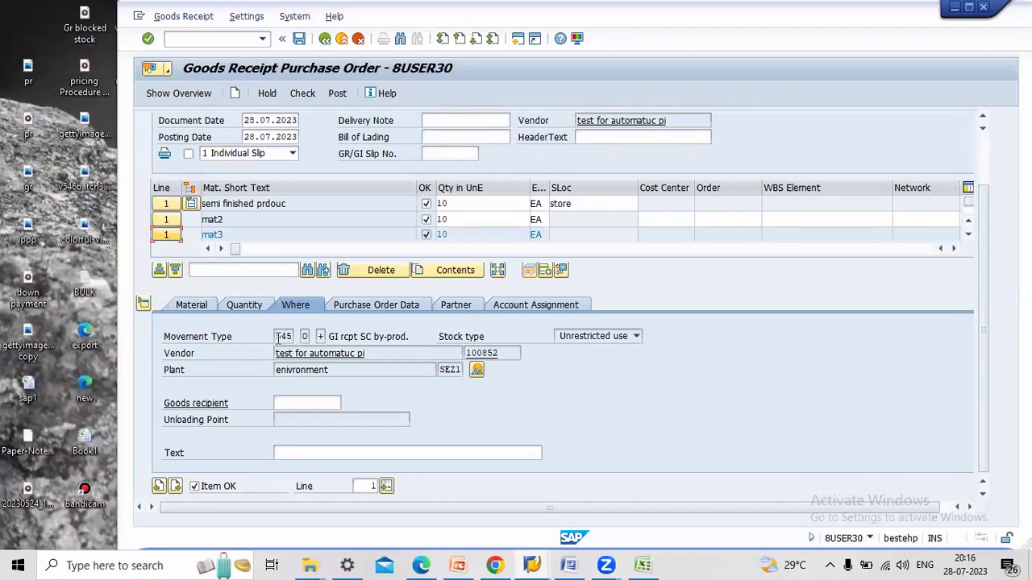
Check the movement type of the mat3 by-product line and post the goods receipt for the purchase order
click(278, 336)
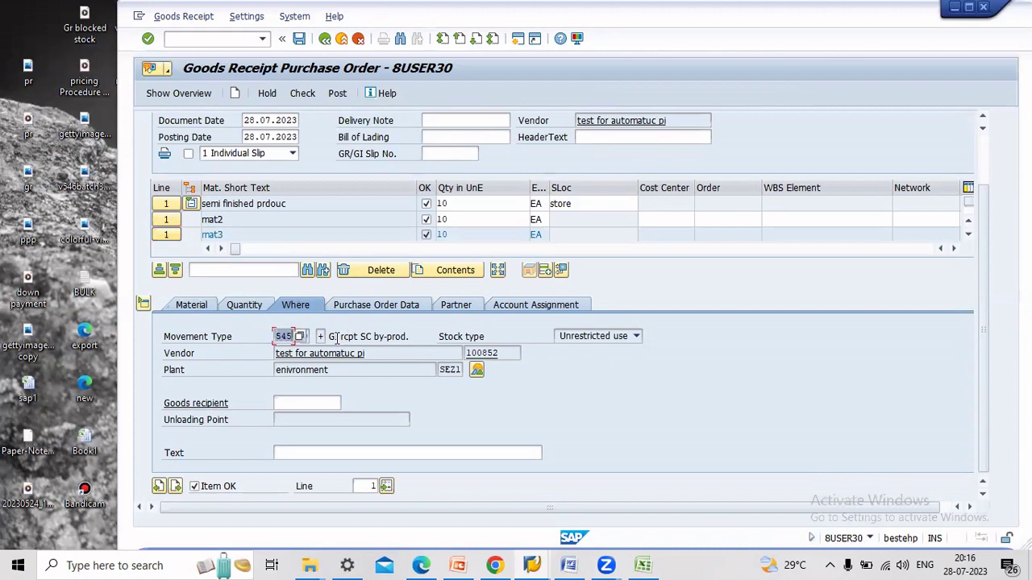
drag(337, 337, 398, 334)
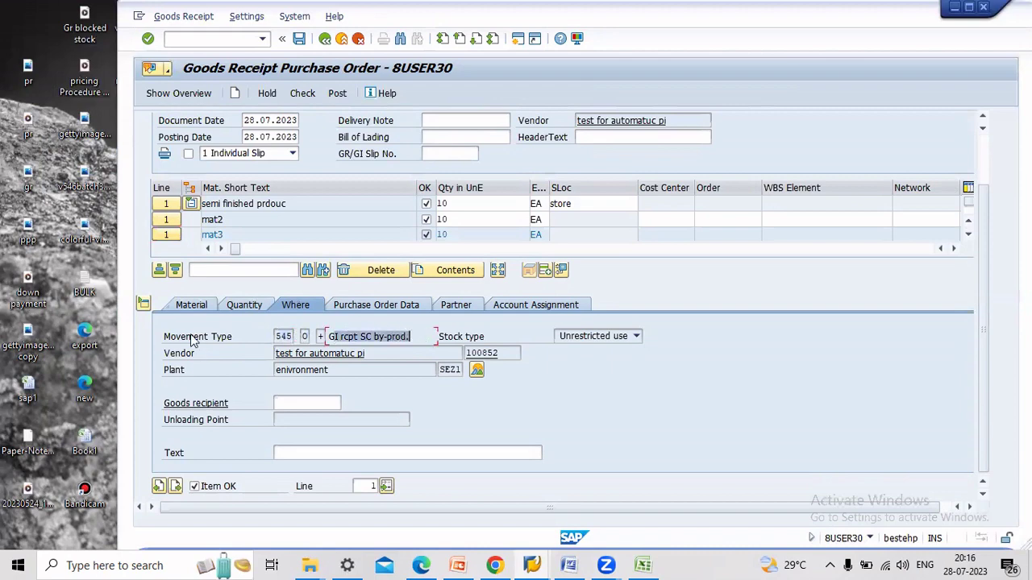
click(340, 94)
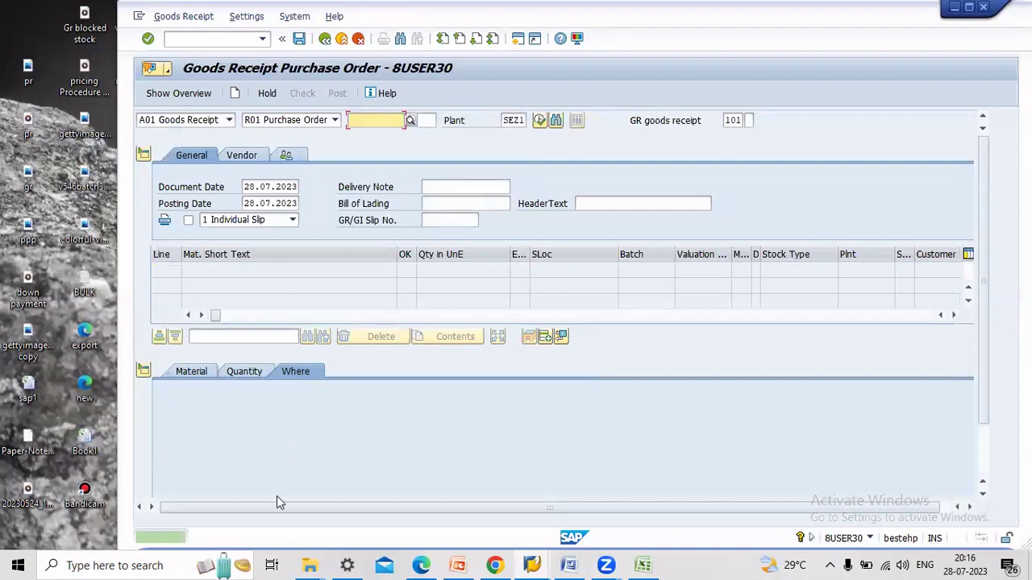
Display the posted material document with transaction MB03 and examine the material and movement type of the mat3 item
click(343, 40)
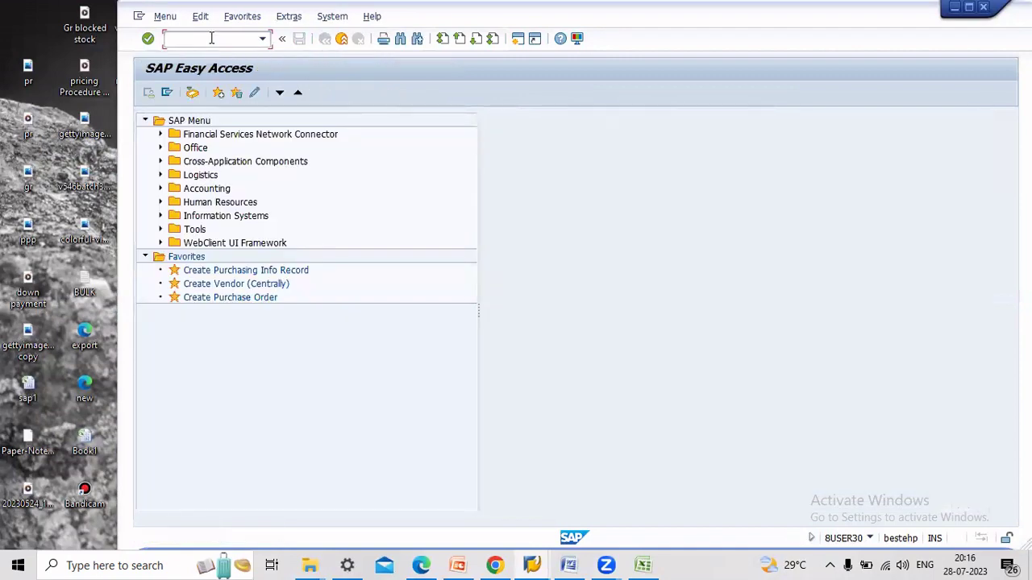
text(mb03)
key(Return)
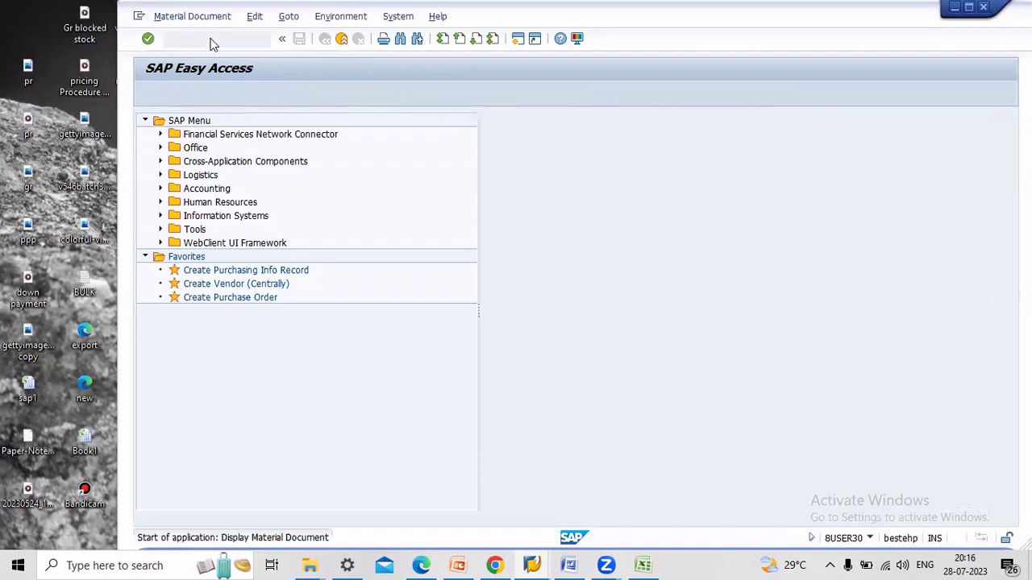
key(Return)
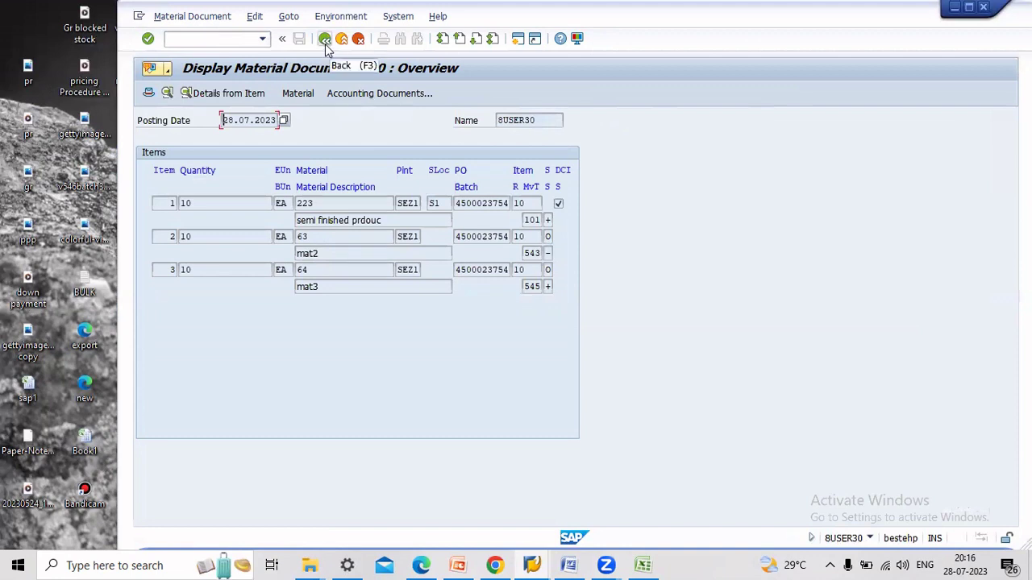
click(532, 287)
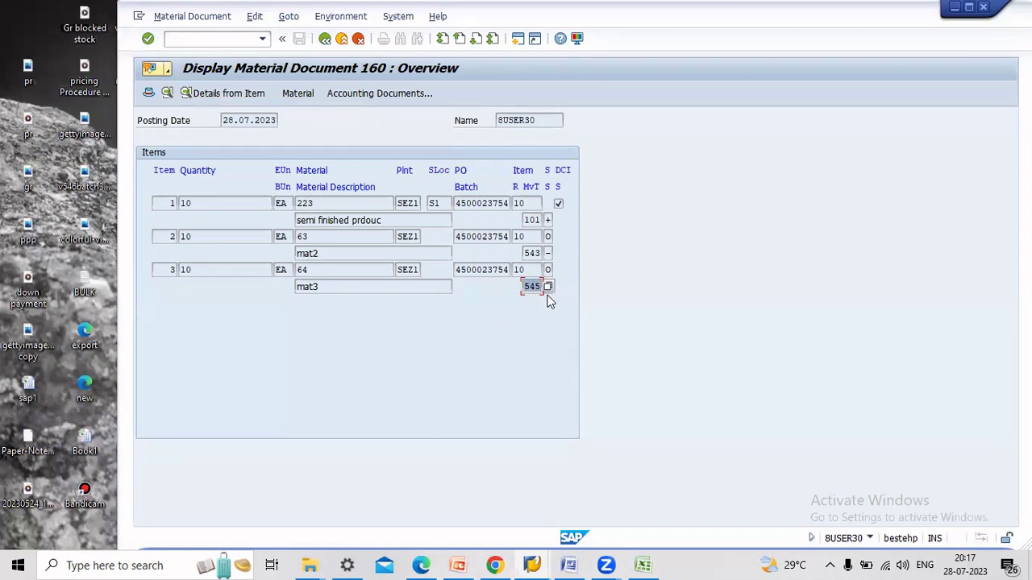
click(529, 288)
click(360, 269)
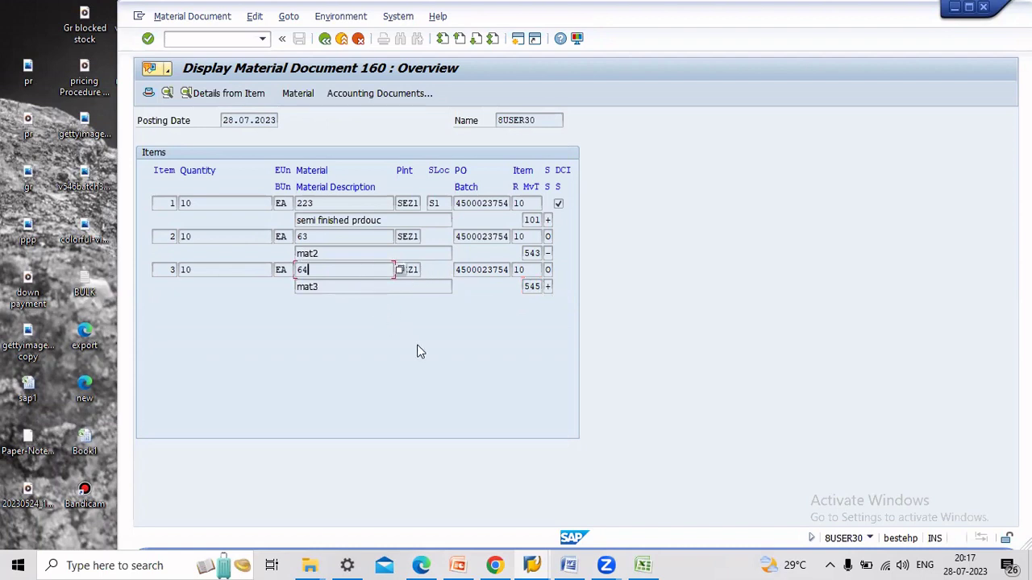
click(340, 39)
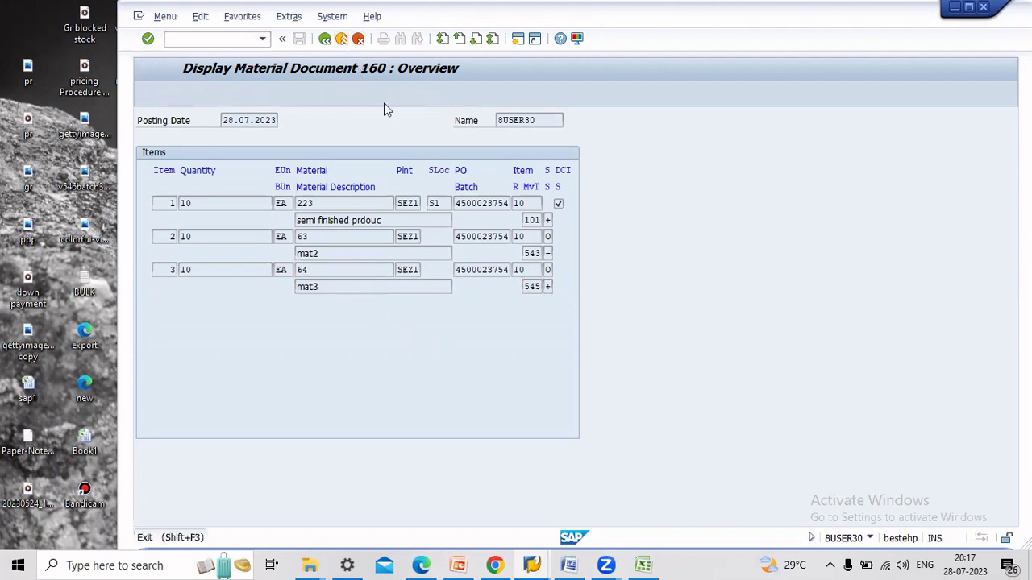
Switch to the Word document on subcontracting and highlight case 6, "CO Products And By Products and scrap", in yellow
click(655, 565)
click(568, 565)
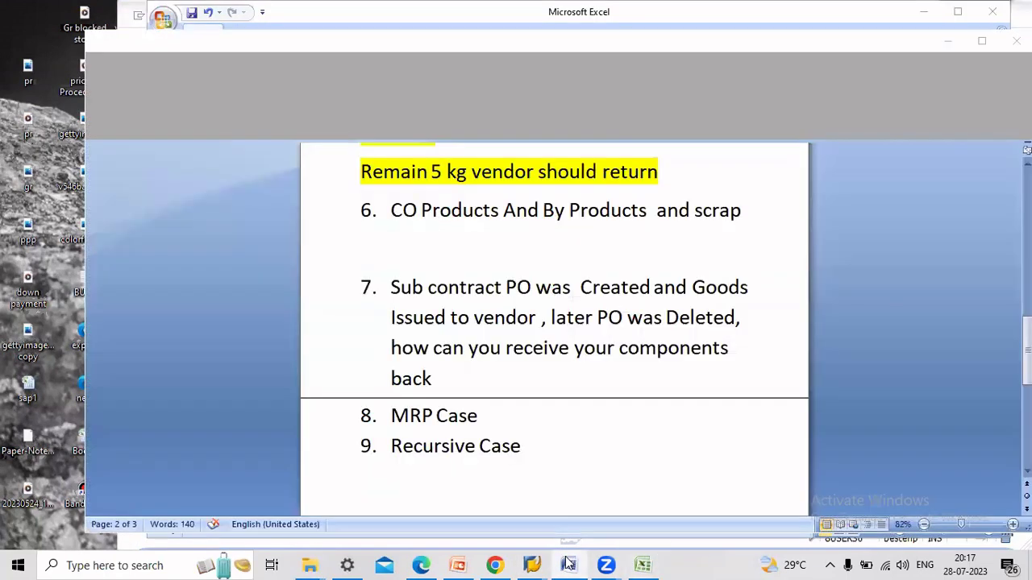
triple_click(663, 220)
click(356, 111)
Review the list of subcontracting cases from the normal case through to the recursive case
scroll(553, 333, up, 5)
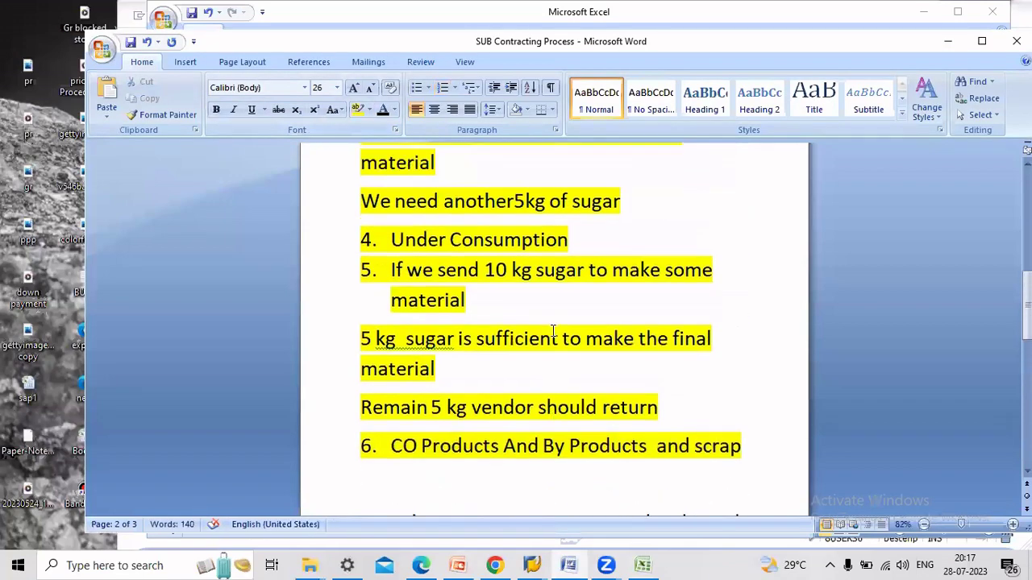
scroll(553, 333, up, 5)
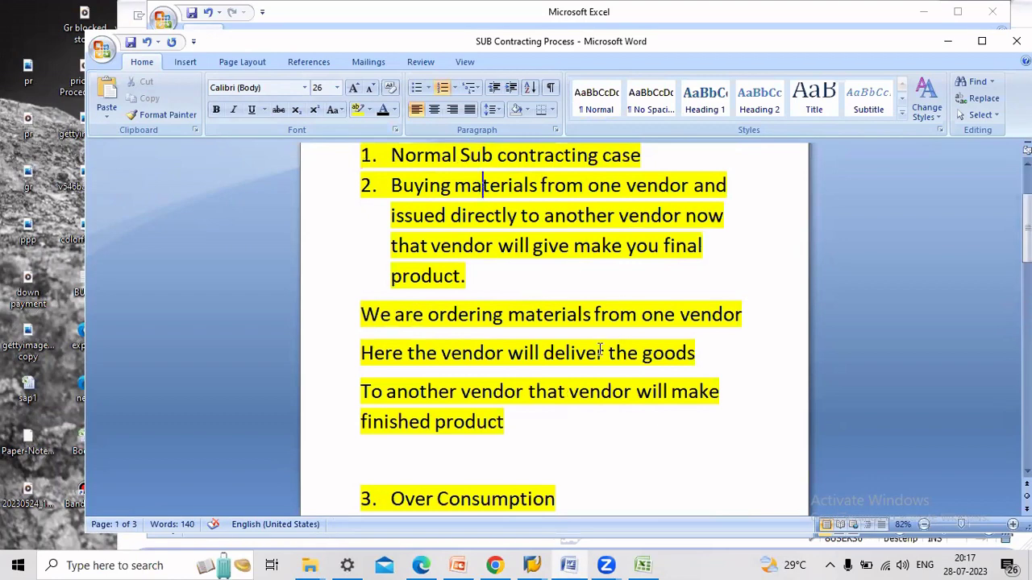
scroll(530, 379, down, 3)
scroll(530, 379, down, 3)
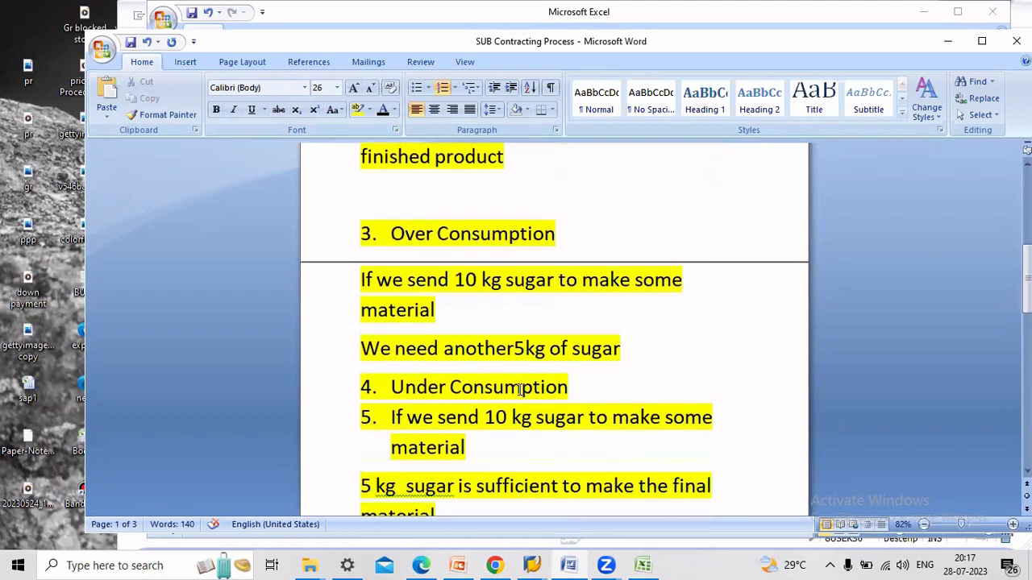
scroll(596, 393, down, 5)
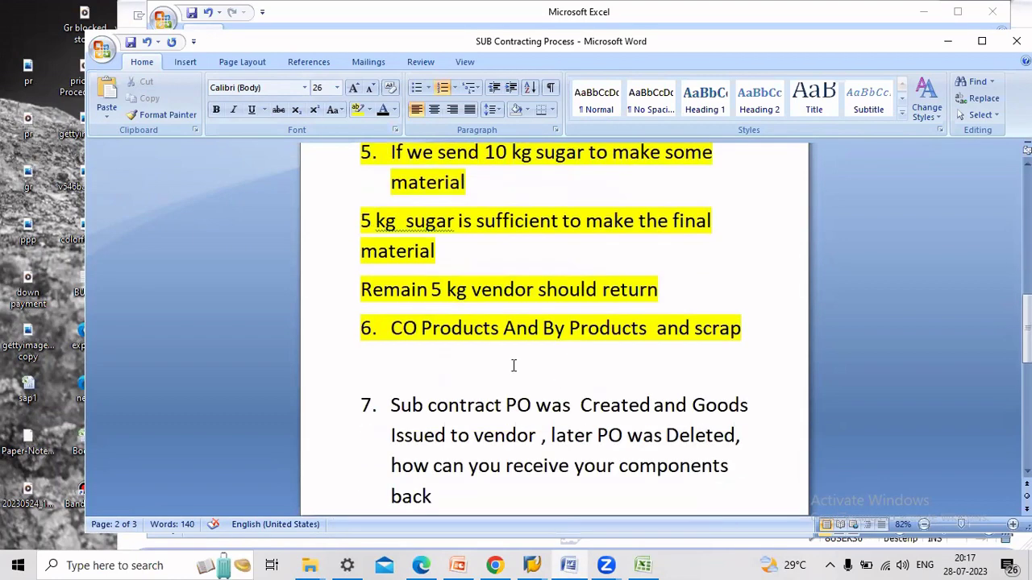
scroll(597, 391, down, 2)
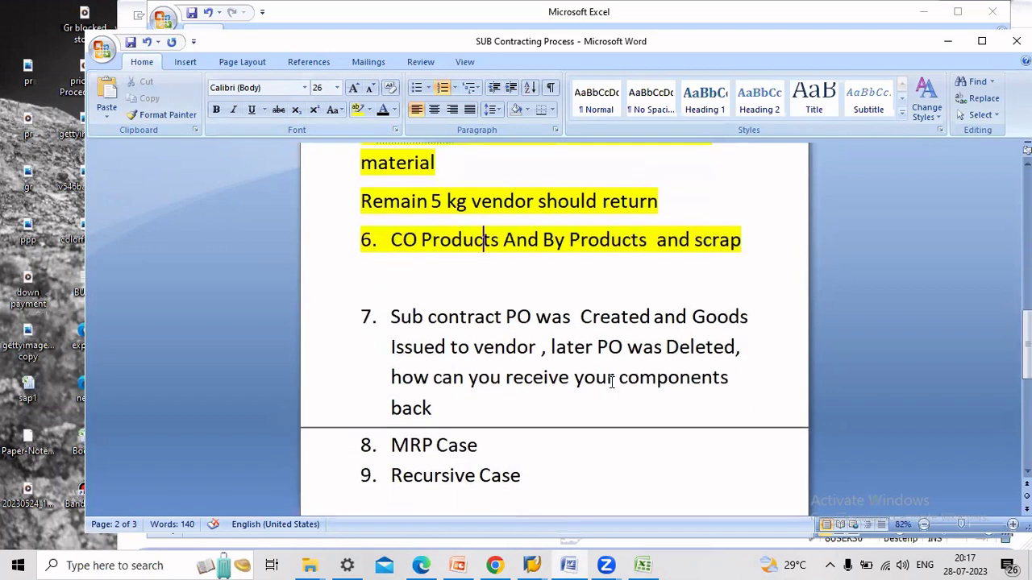
scroll(603, 395, down, 1)
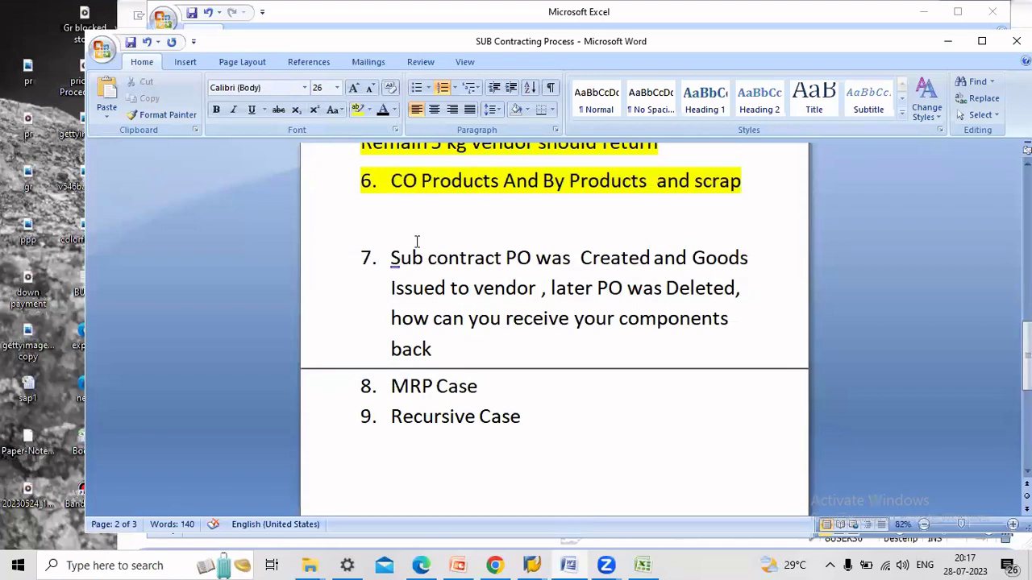
Read case 7 phrase by phrase, about receiving components back after the subcontract PO was deleted
drag(388, 258, 625, 266)
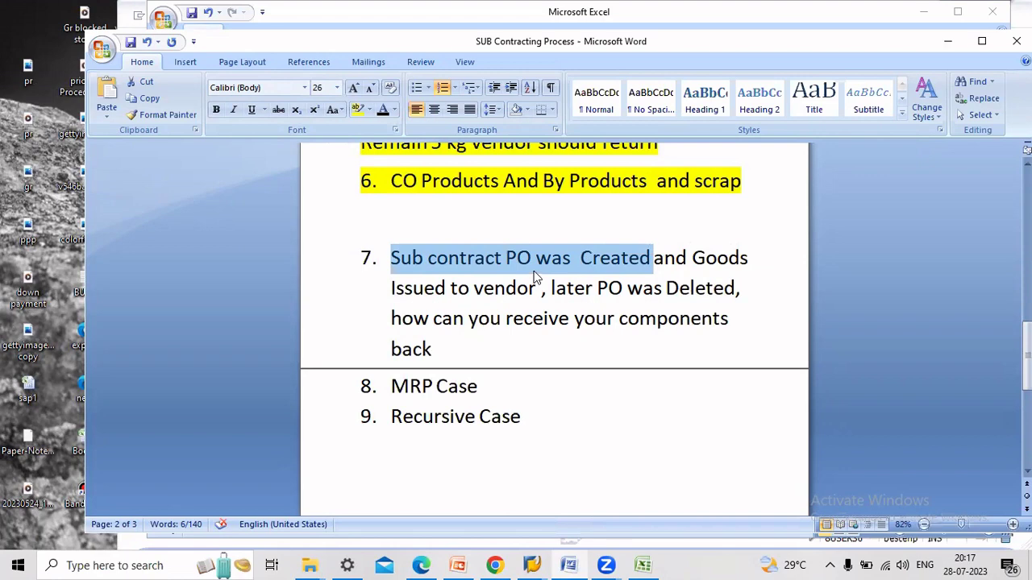
drag(694, 256, 542, 300)
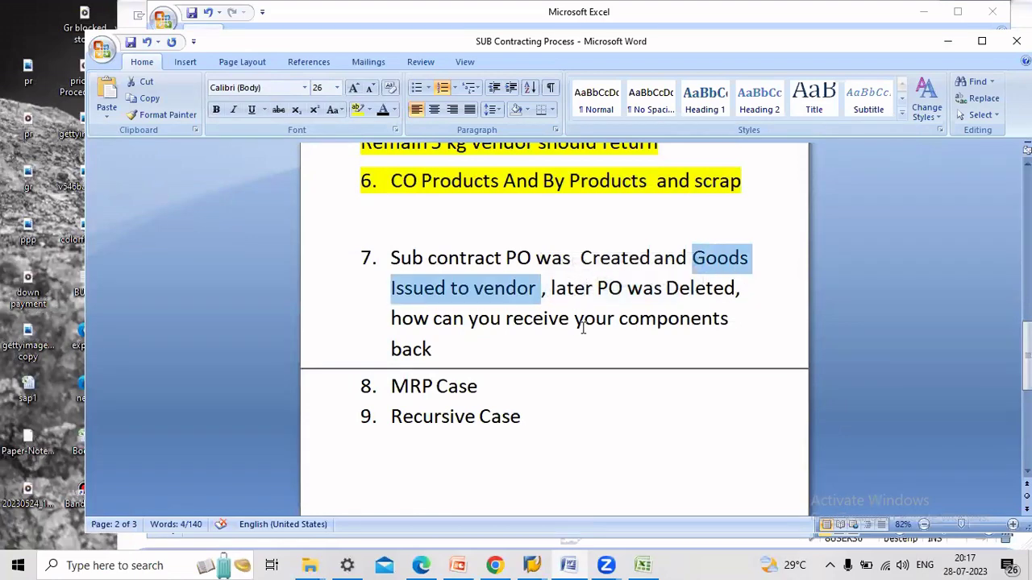
click(560, 319)
drag(569, 290, 724, 290)
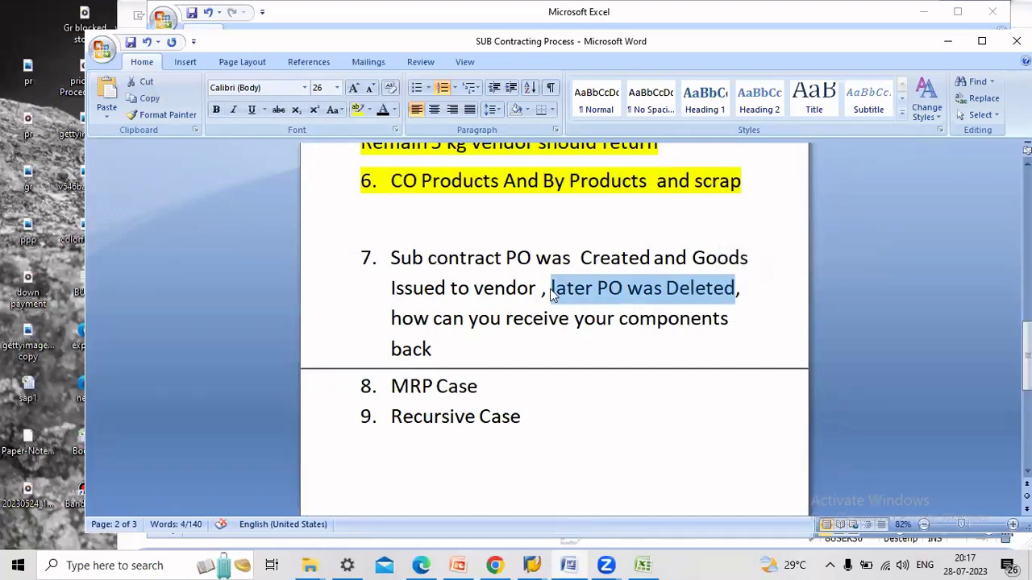
click(740, 288)
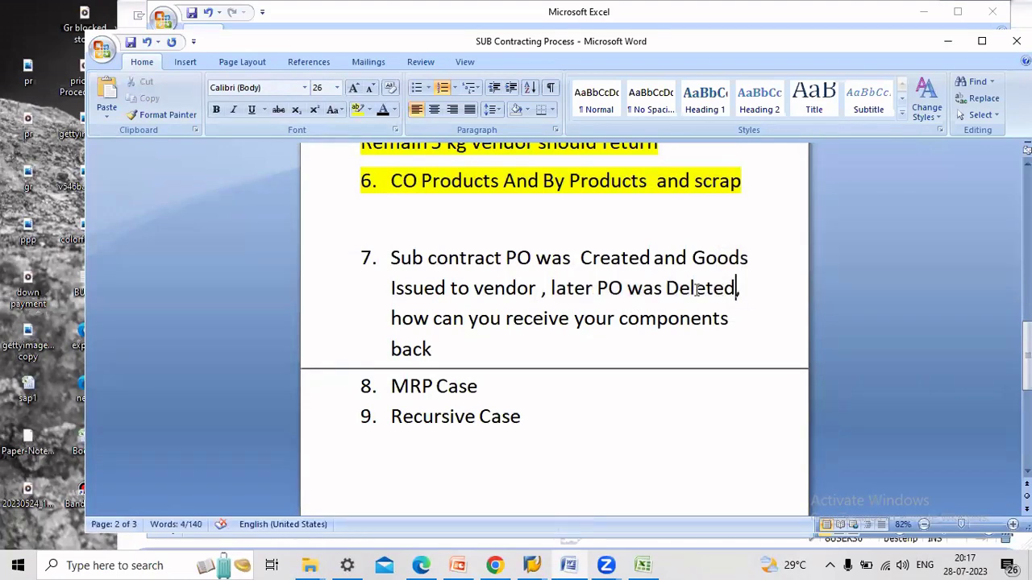
drag(552, 288, 736, 288)
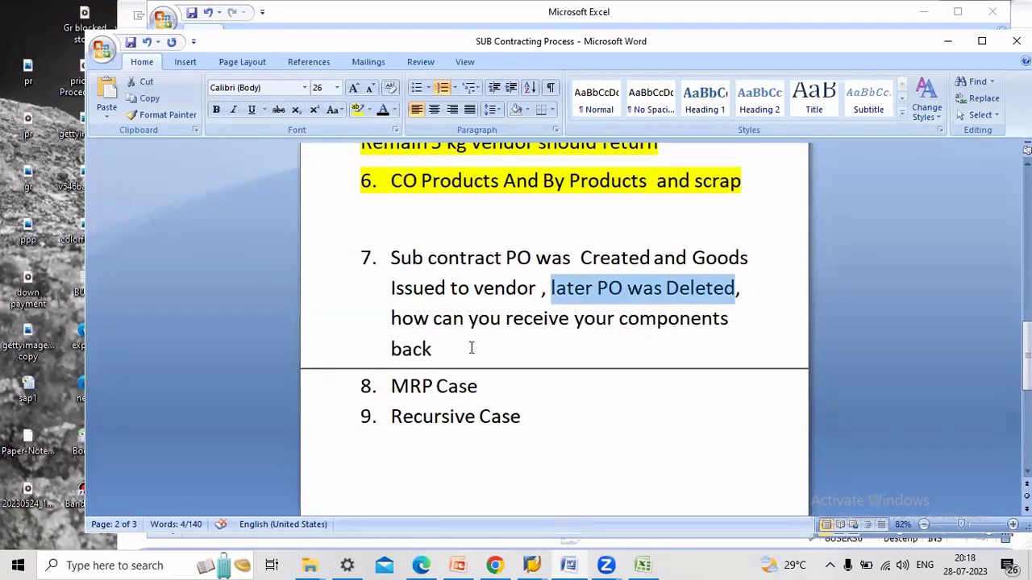
drag(537, 287, 425, 288)
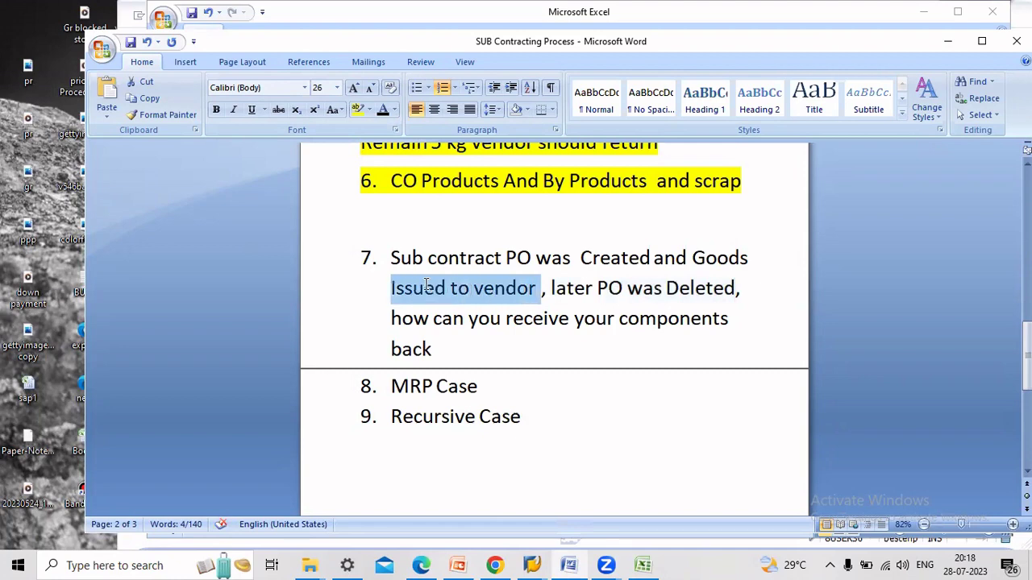
click(522, 364)
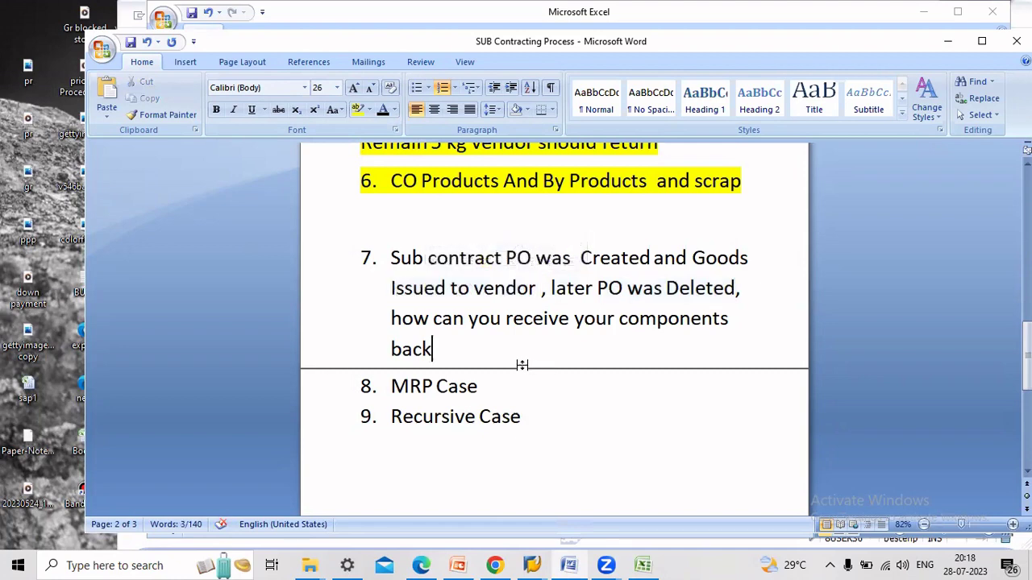
drag(422, 320, 453, 362)
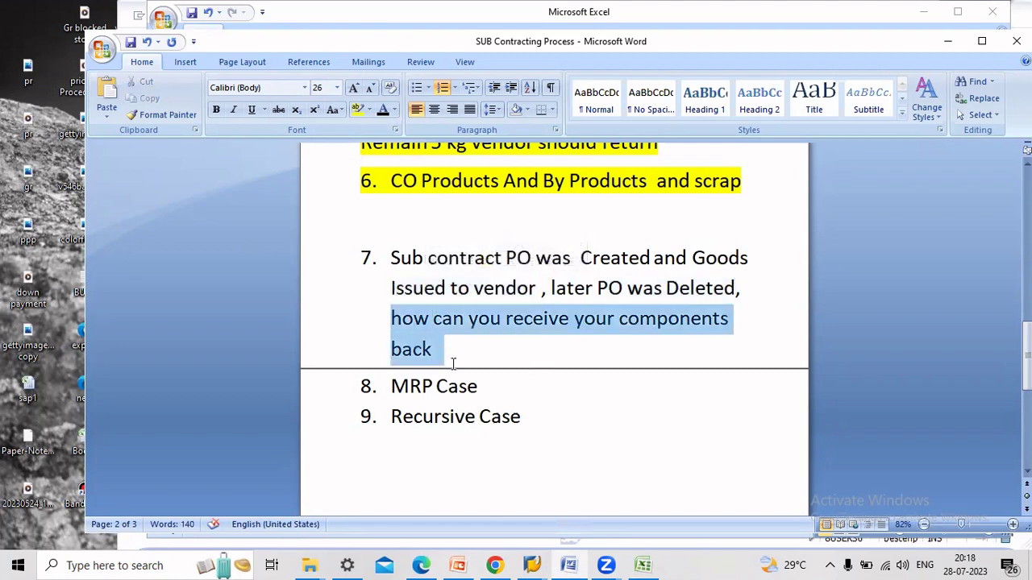
click(580, 388)
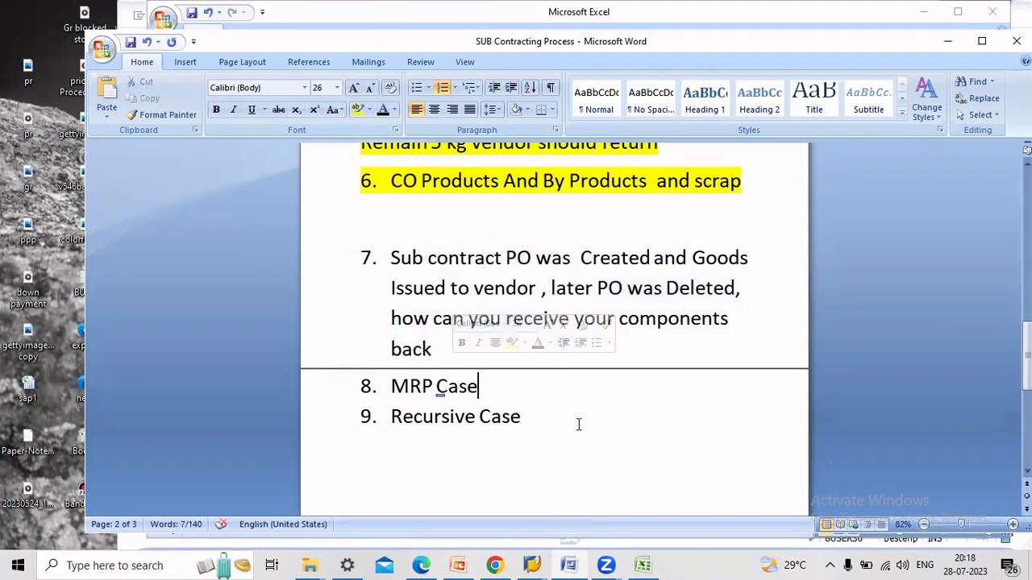
Switch to SAP, start a new purchase order with transaction ME21N and enter the vendor number
click(542, 565)
click(589, 482)
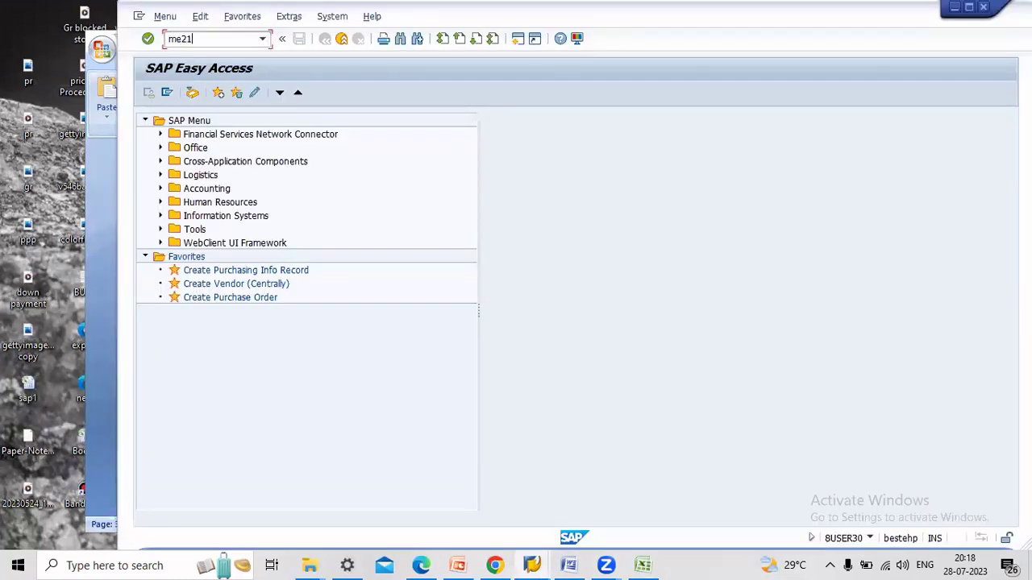
click(179, 39)
text(me21n)
key(Return)
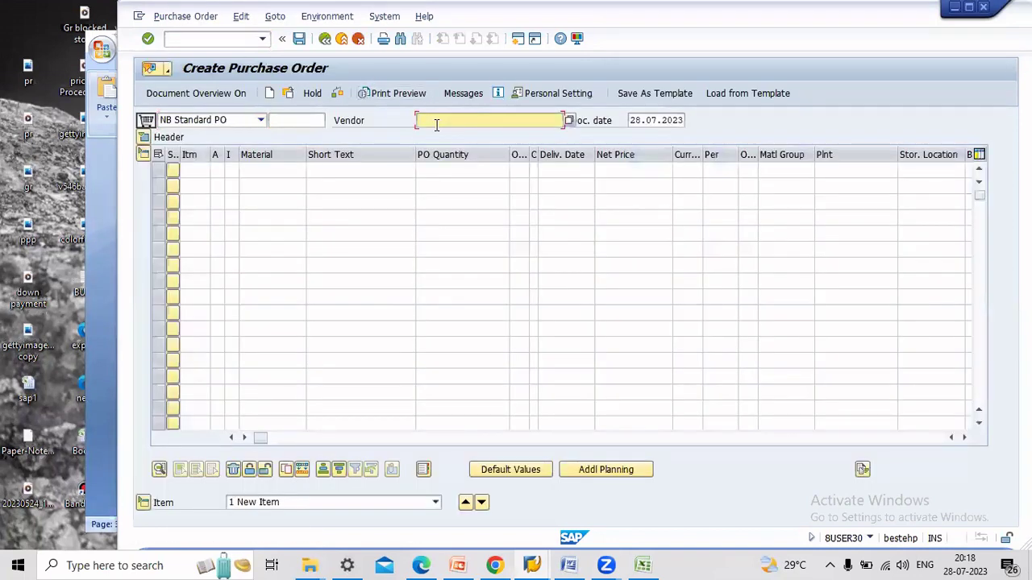
text(100052)
Fill in the first order item with item category L, material 223, quantity 10 and a net price of 5000 INR
click(231, 170)
key(Tab)
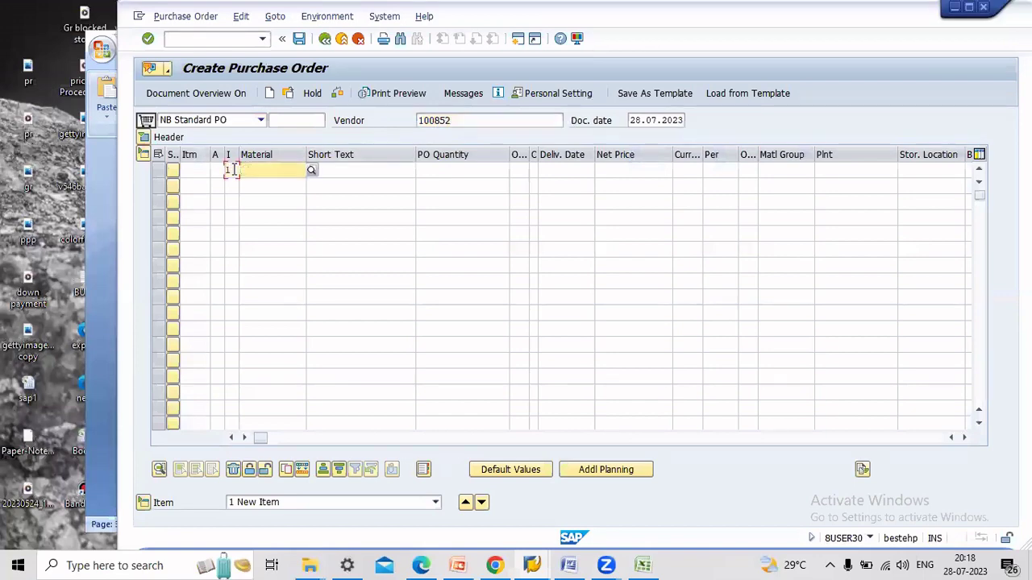
text(223)
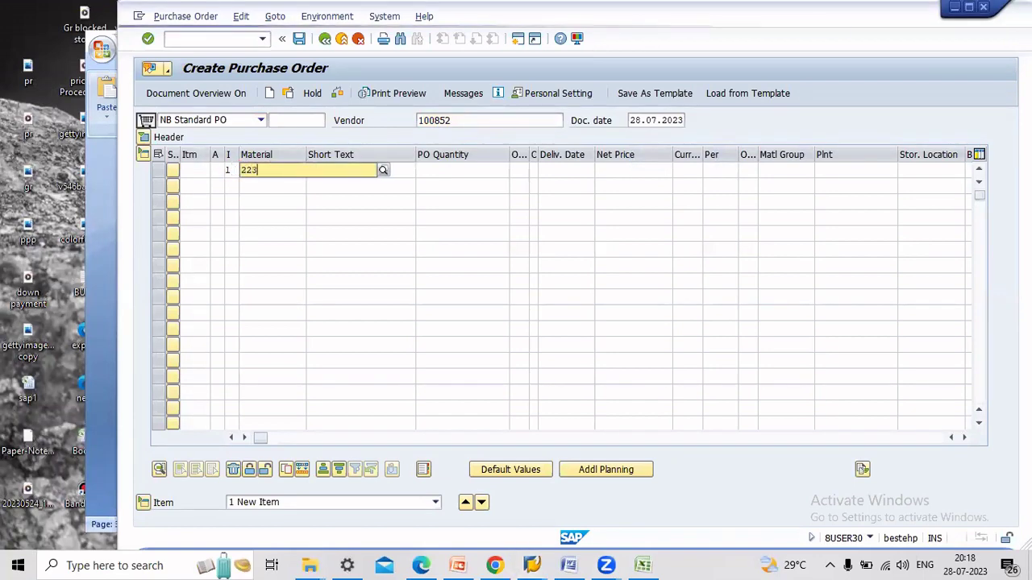
click(492, 167)
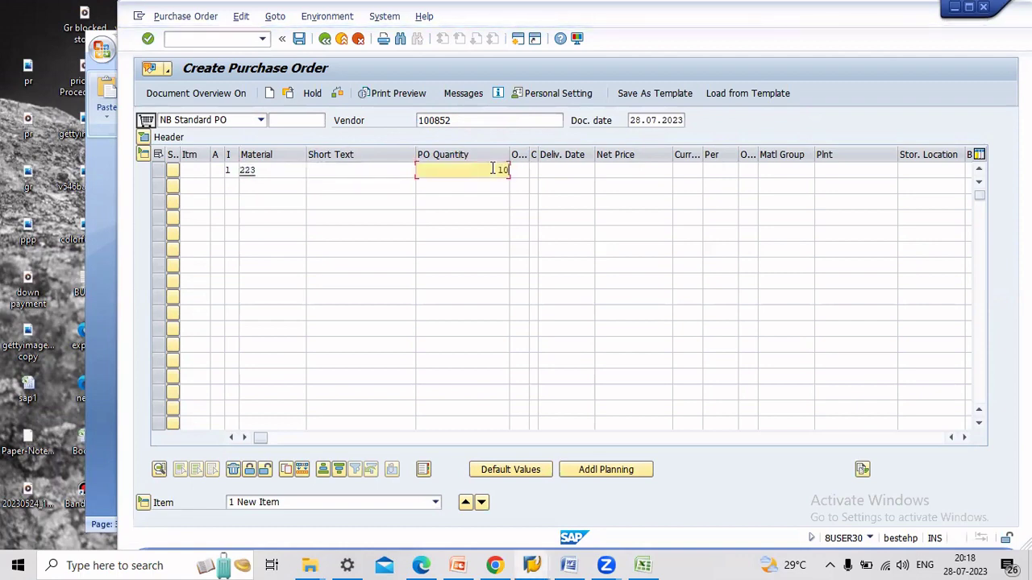
click(640, 167)
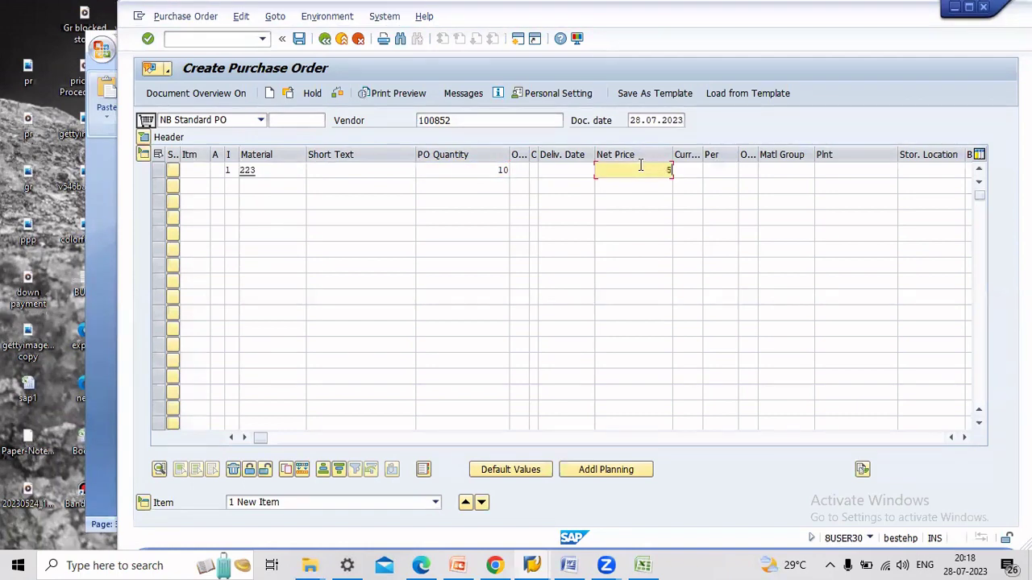
click(687, 167)
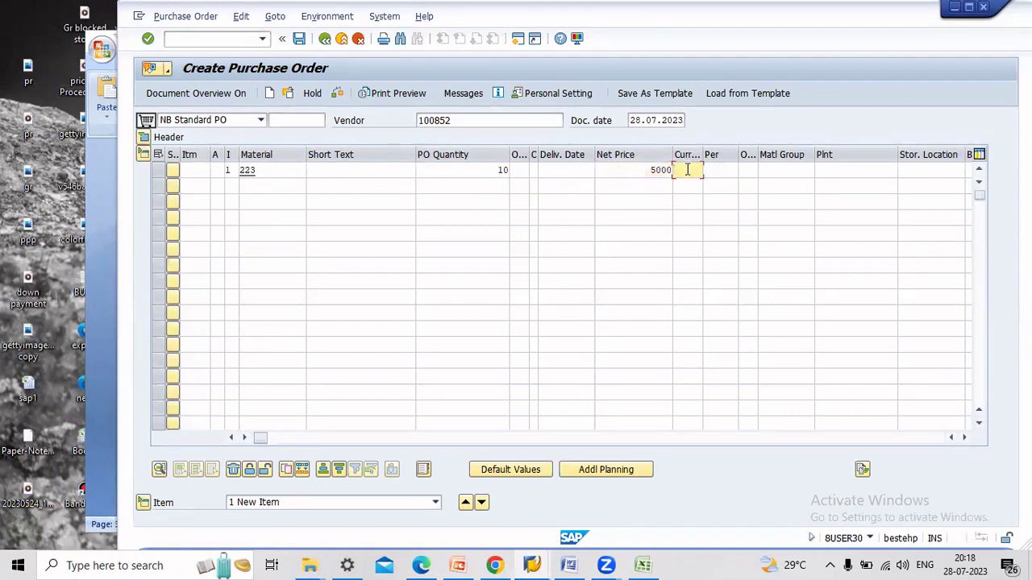
text(inr)
Assign plant SEZ1 and storage location s1 to the order item and validate the entries
click(841, 170)
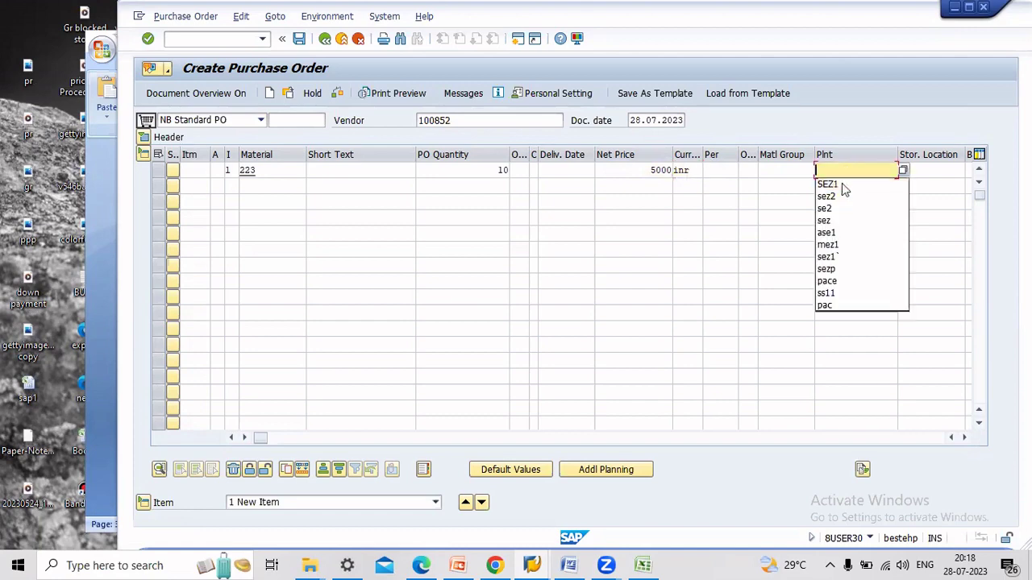
click(843, 186)
click(936, 173)
text(s1)
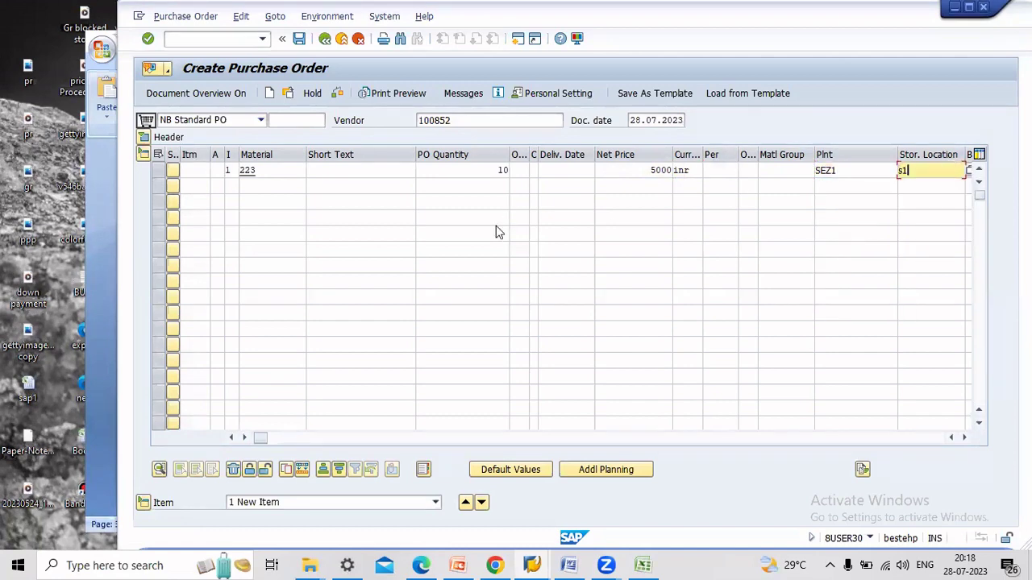
key(Return)
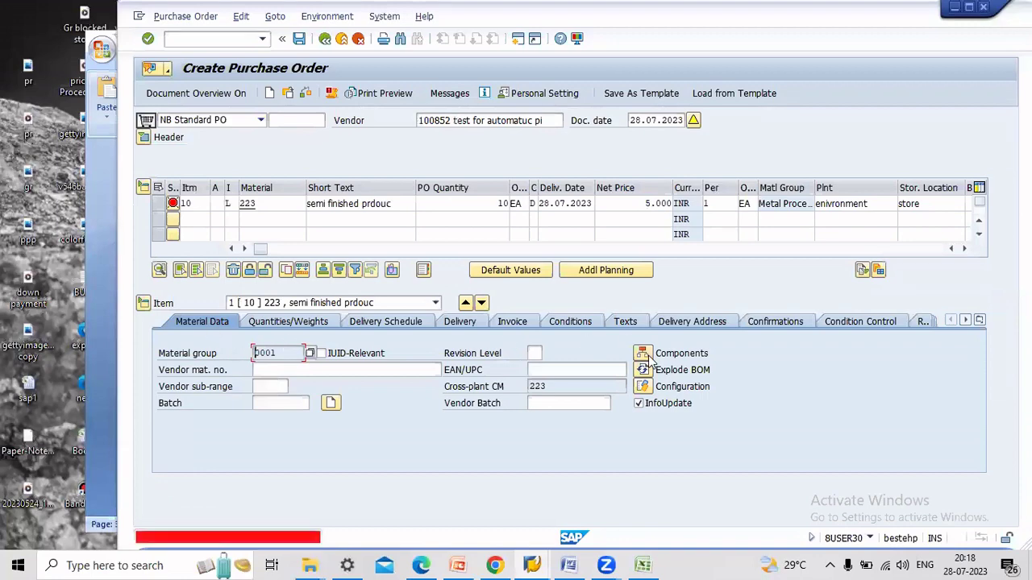
Add component material 63 with requirement quantity 10 to the order item and save the purchase order
click(643, 355)
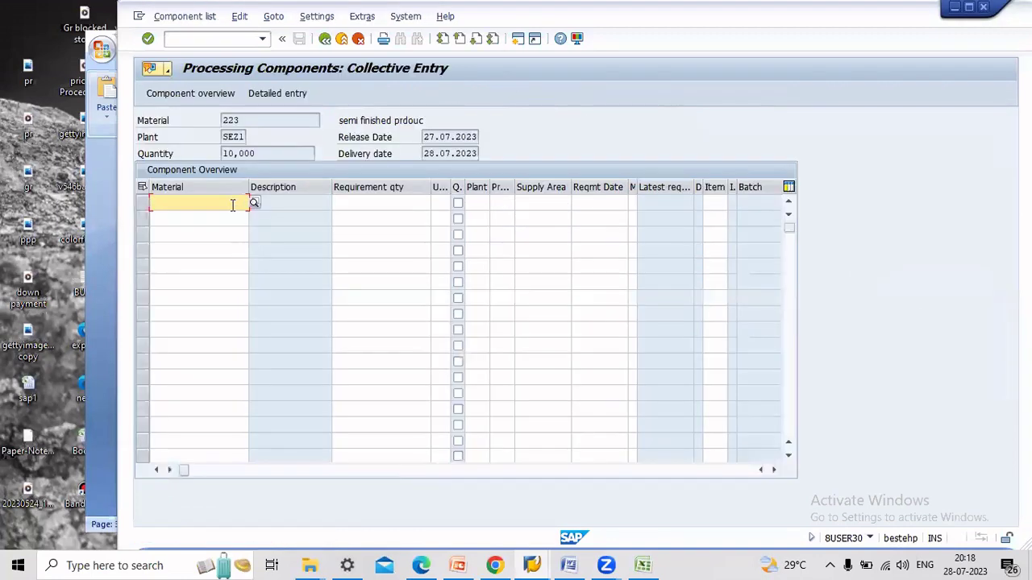
text(63)
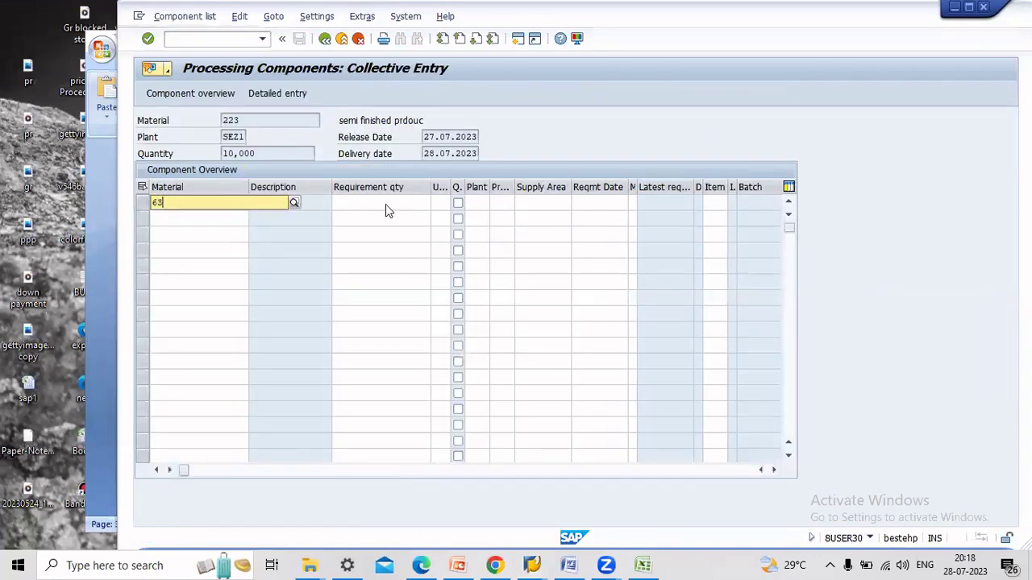
click(401, 202)
text(10)
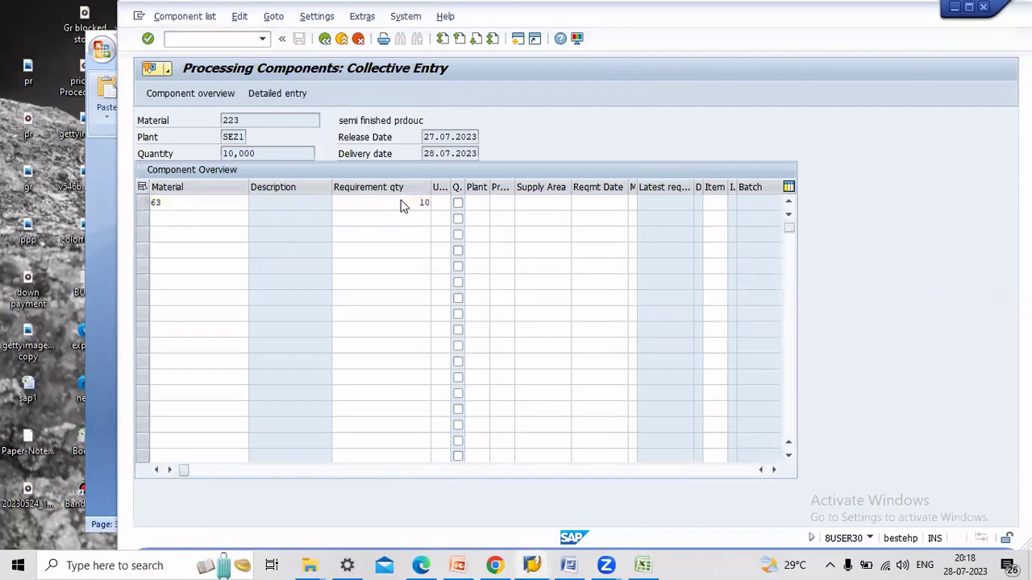
key(Return)
click(325, 38)
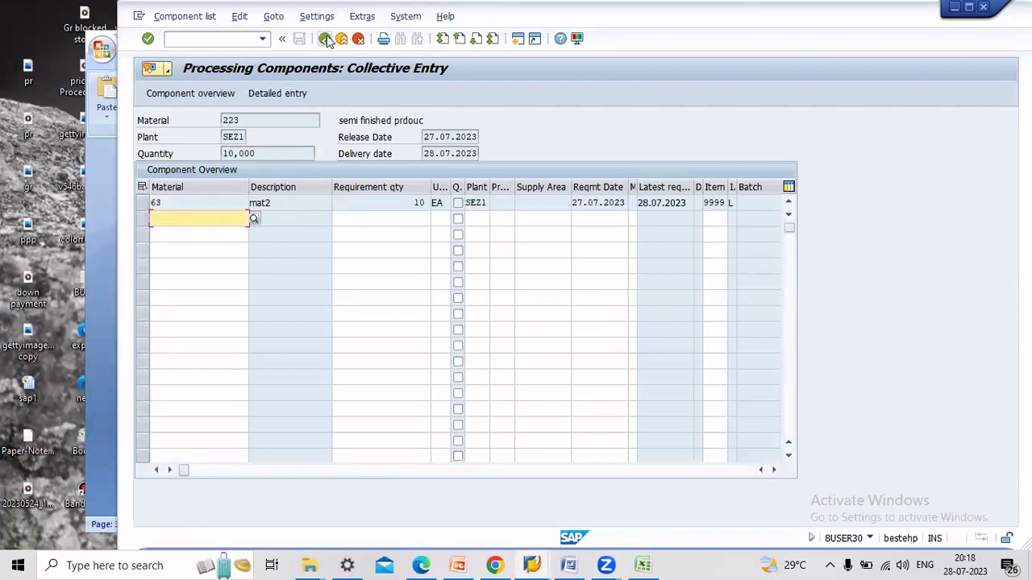
click(299, 39)
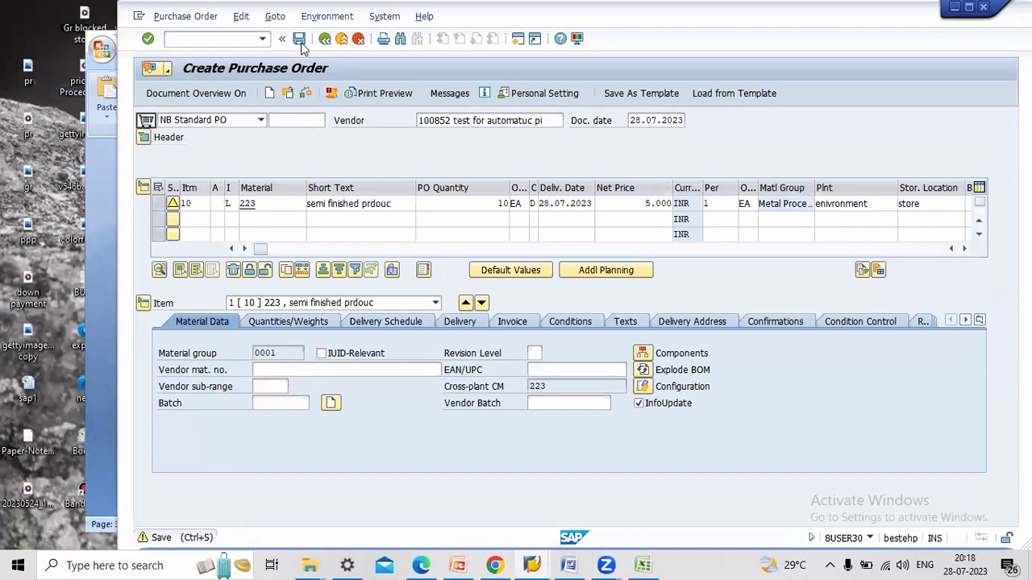
click(347, 296)
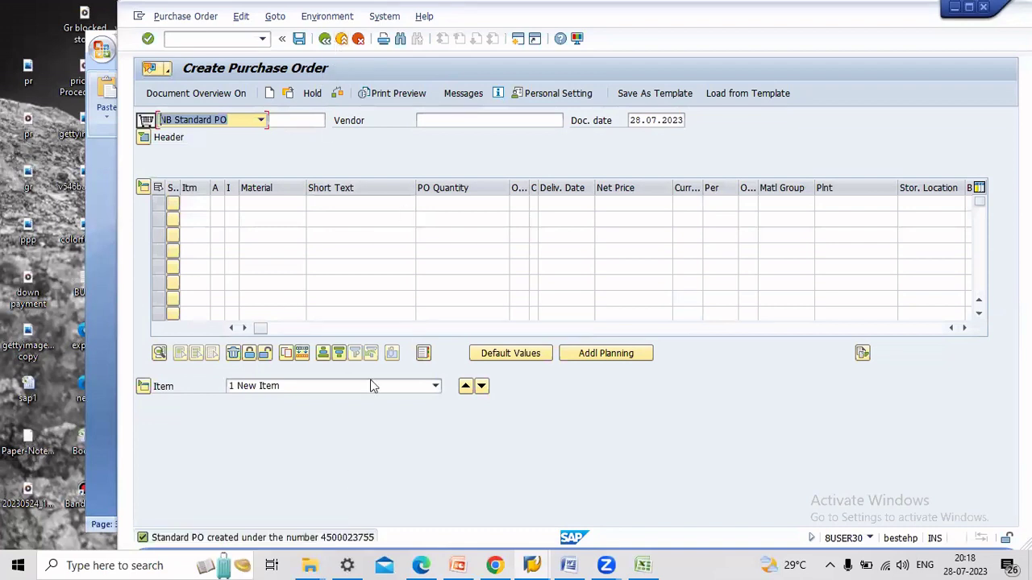
Run transaction ME2O to list the subcontracting stock for the vendor and plant SEZ1
click(342, 39)
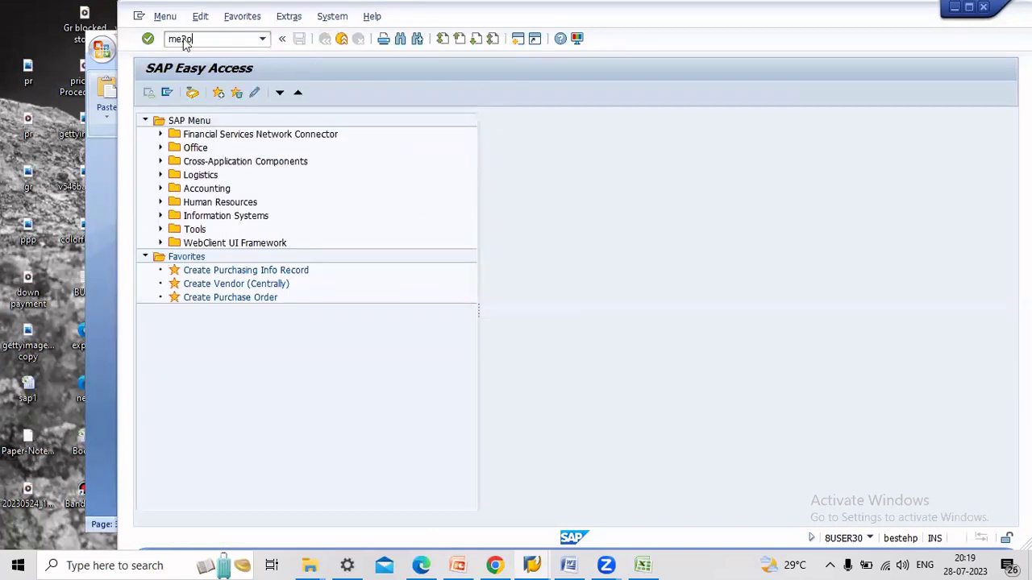
key(Return)
click(148, 92)
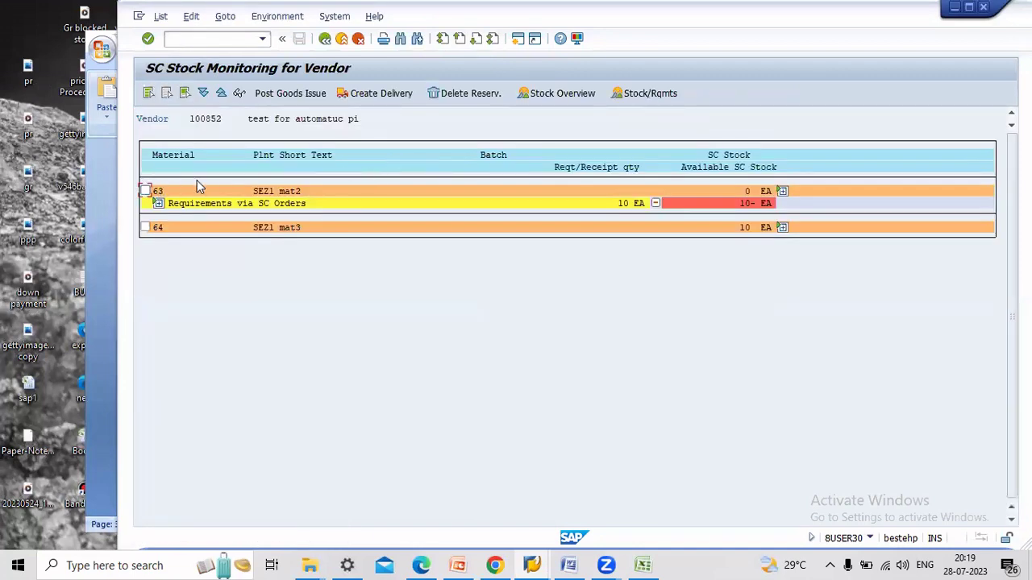
Post the goods issue of 10 EA of material 63 from storage location S1 to the vendor and leave the stock monitoring
click(145, 191)
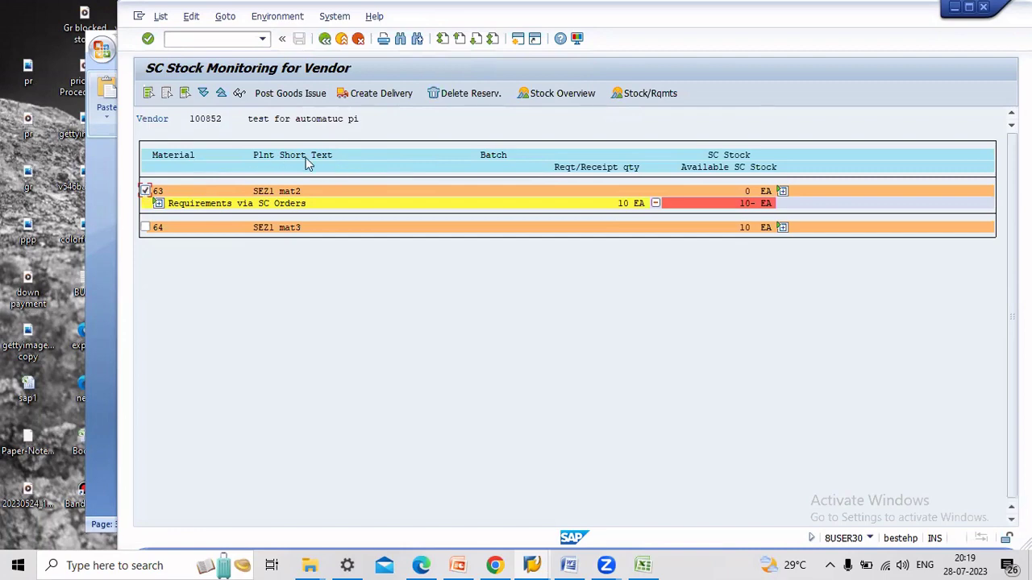
click(296, 94)
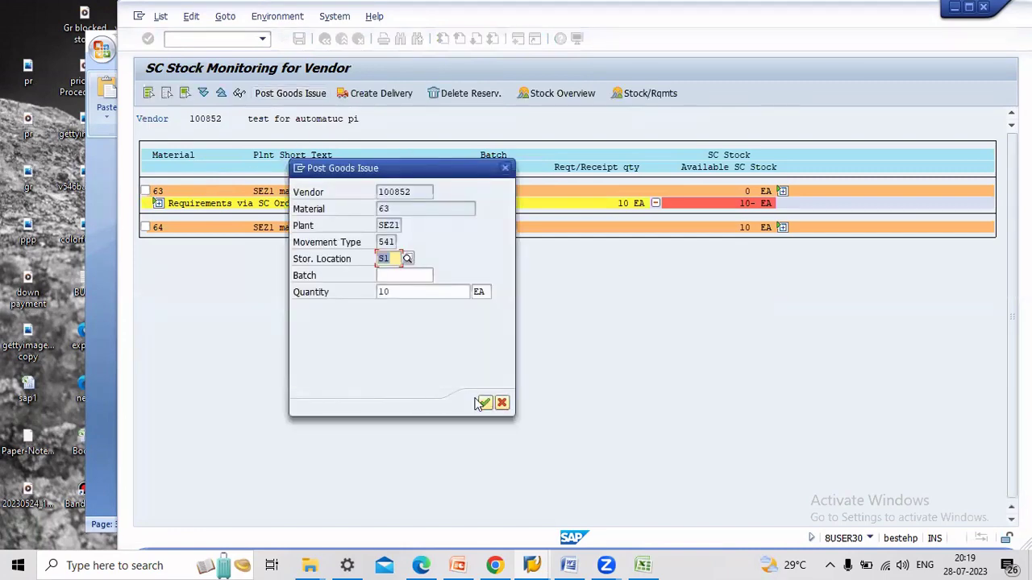
click(482, 402)
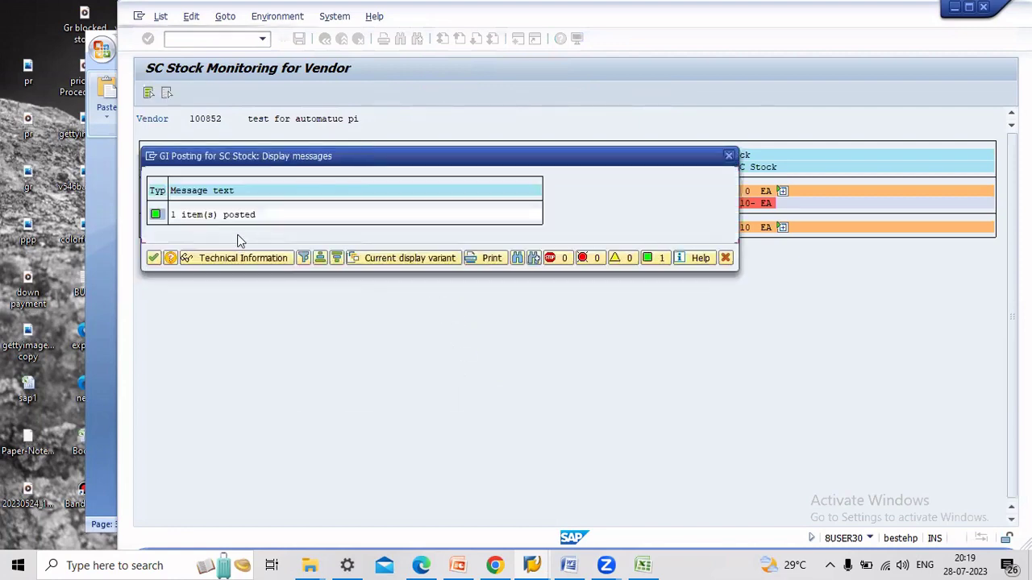
click(153, 257)
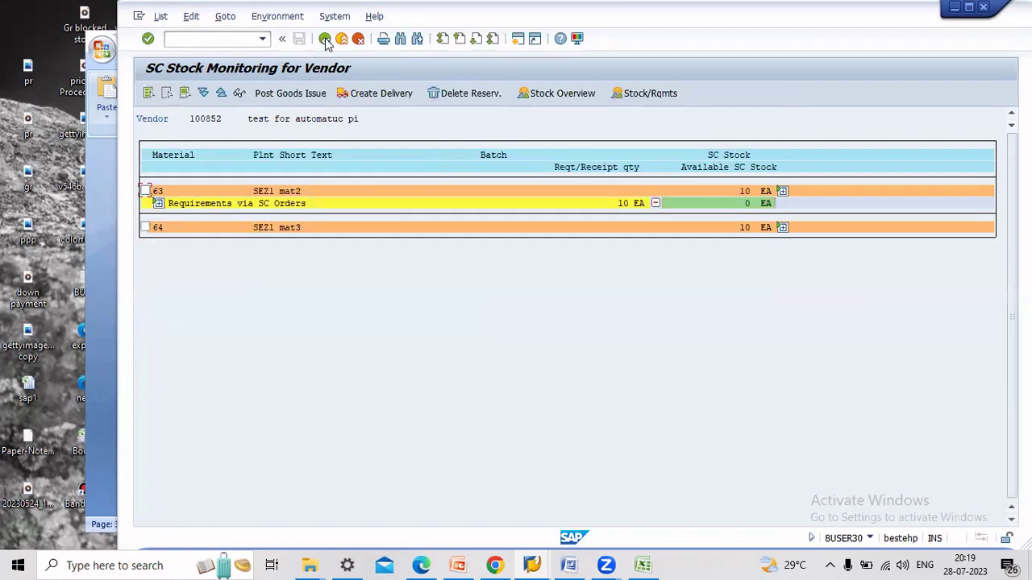
click(326, 40)
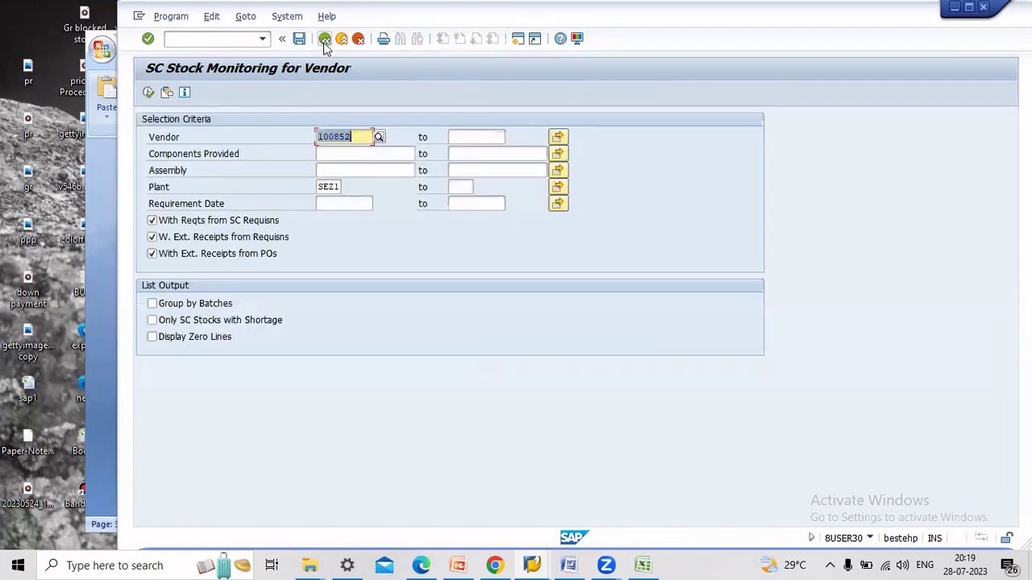
click(342, 39)
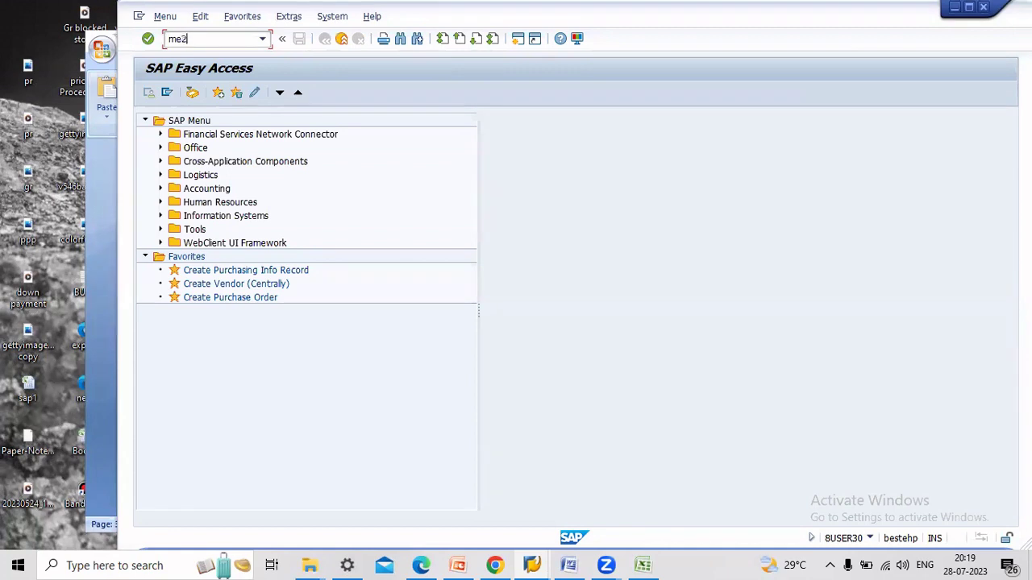
Open the newly saved purchase order for editing with transaction ME22N
key(Return)
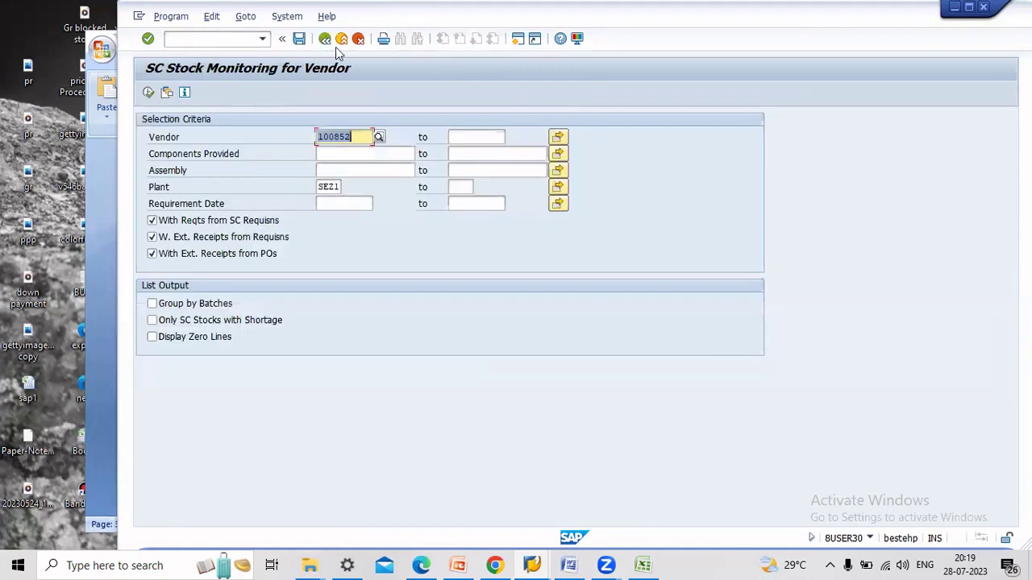
click(358, 39)
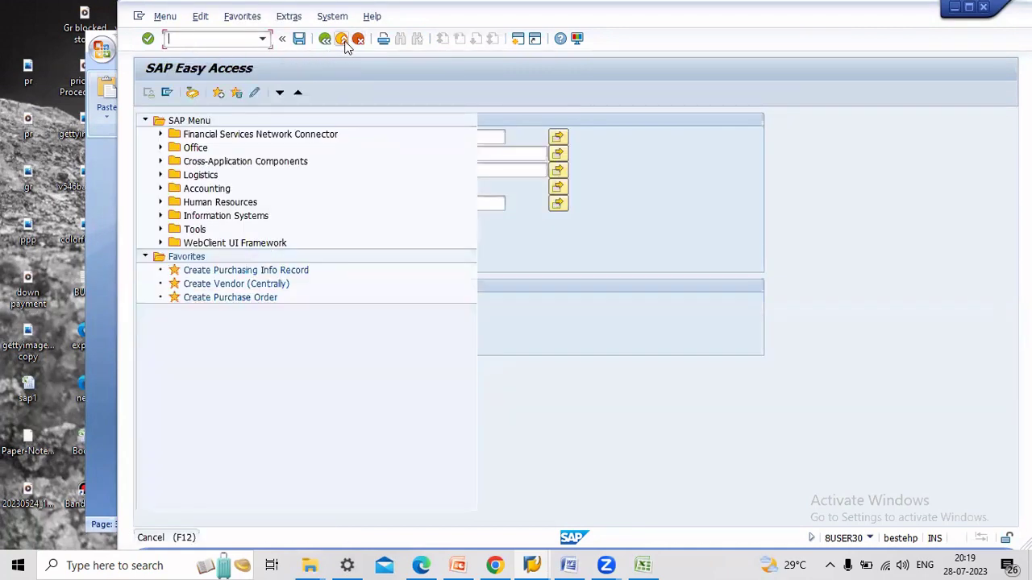
click(199, 38)
text(me22n)
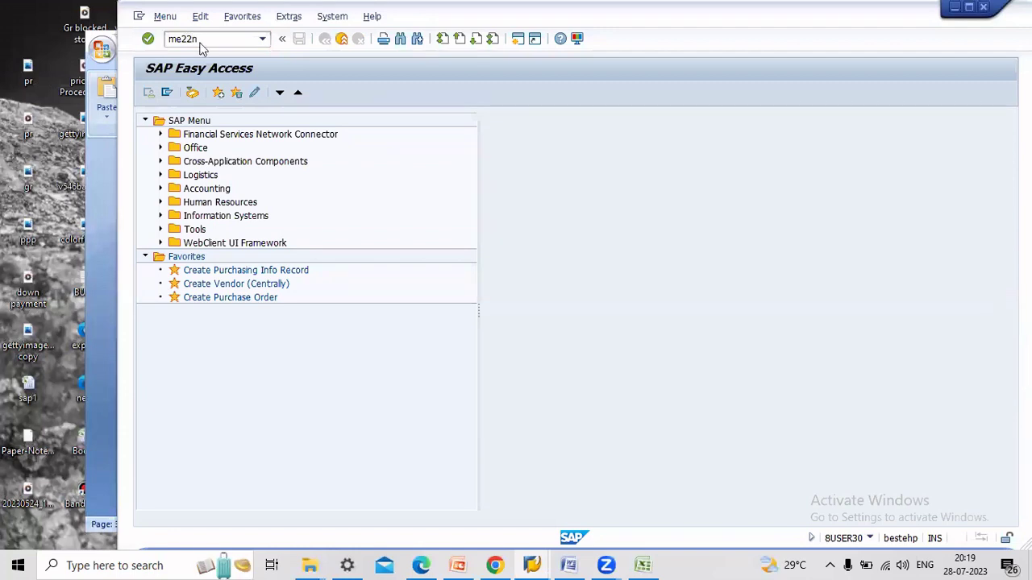
key(Return)
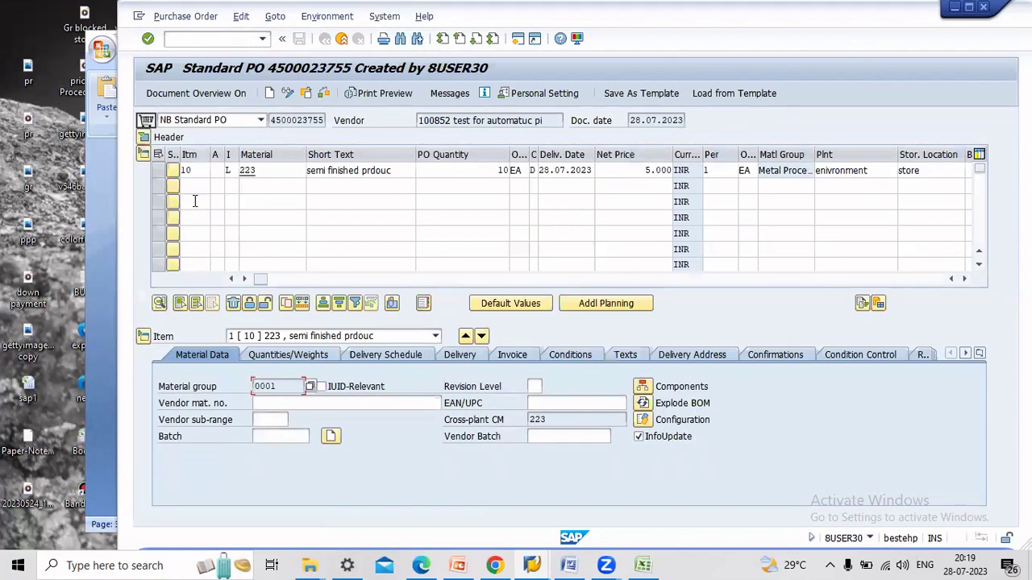
Delete item 10 for material 223 from the purchase order, save the order and leave the transaction
click(159, 171)
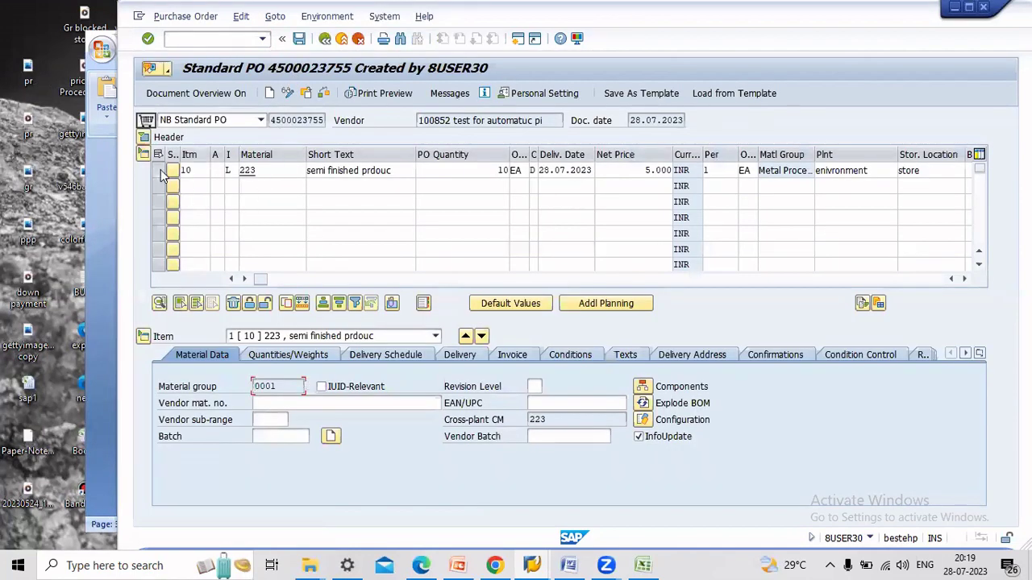
click(233, 303)
click(332, 328)
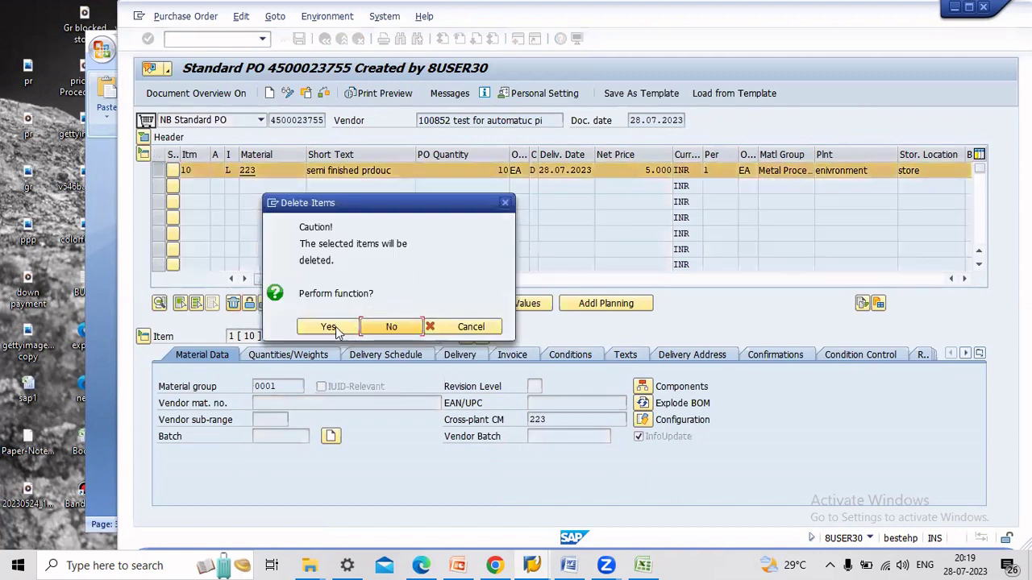
click(330, 327)
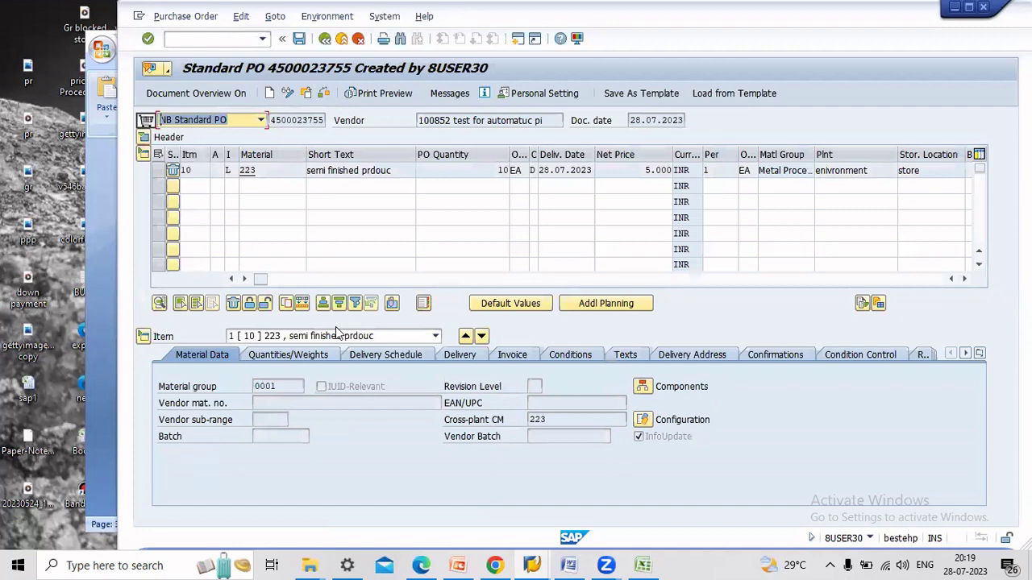
click(299, 40)
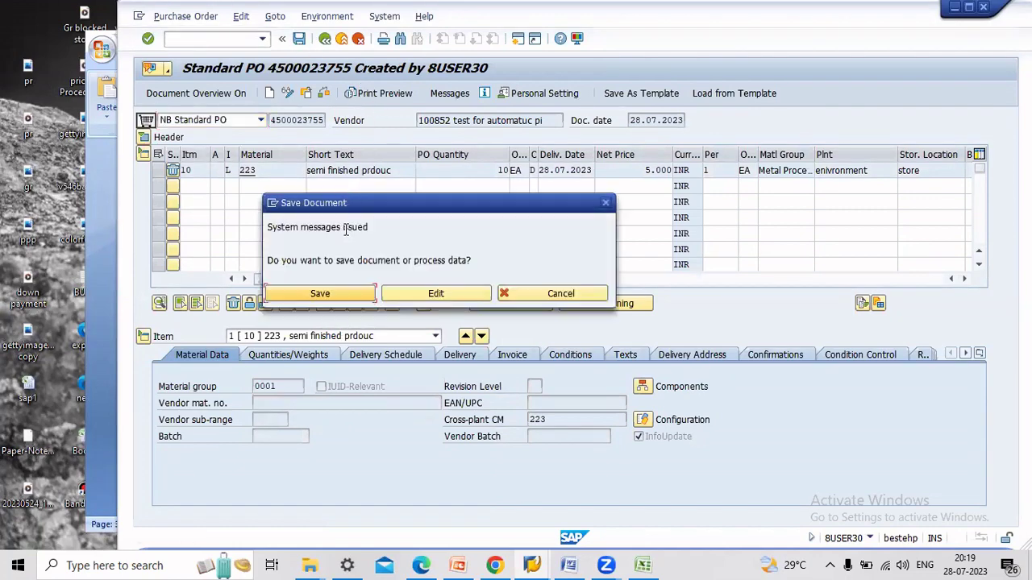
click(563, 294)
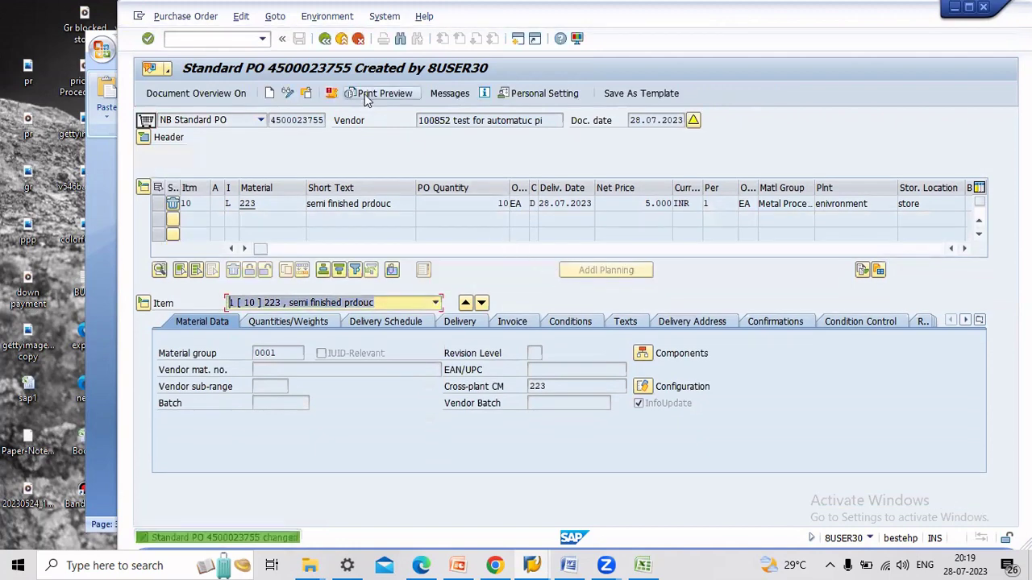
key(F3)
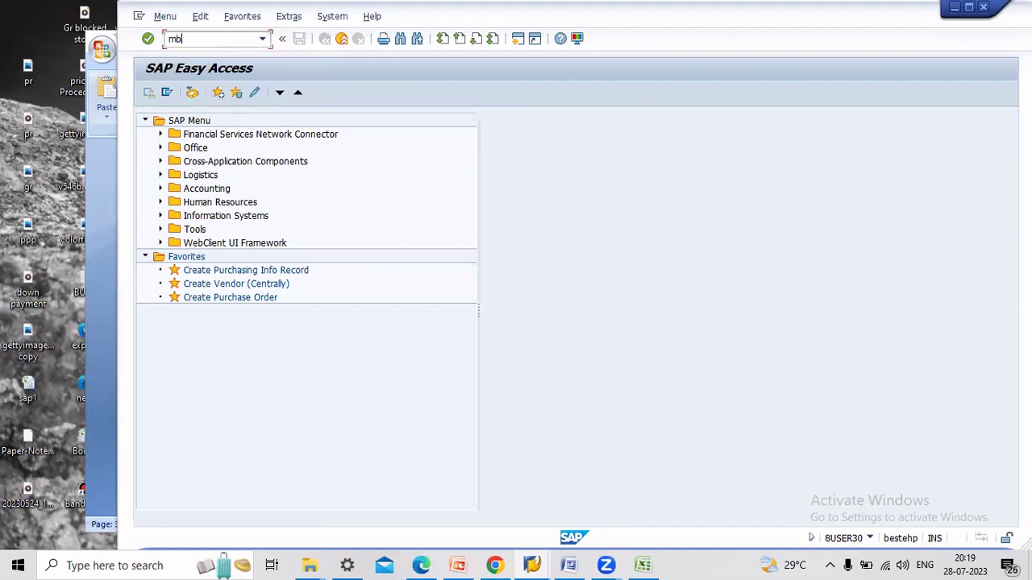
Open the Material Document List report and list the documents for material 223 in plant SEZ1, storage location S1
key(Return)
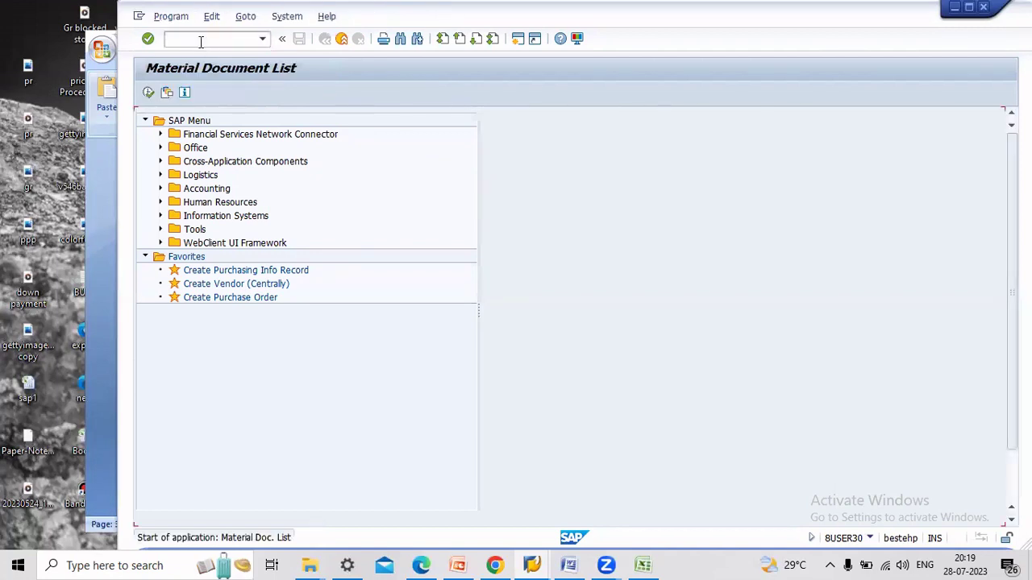
click(348, 134)
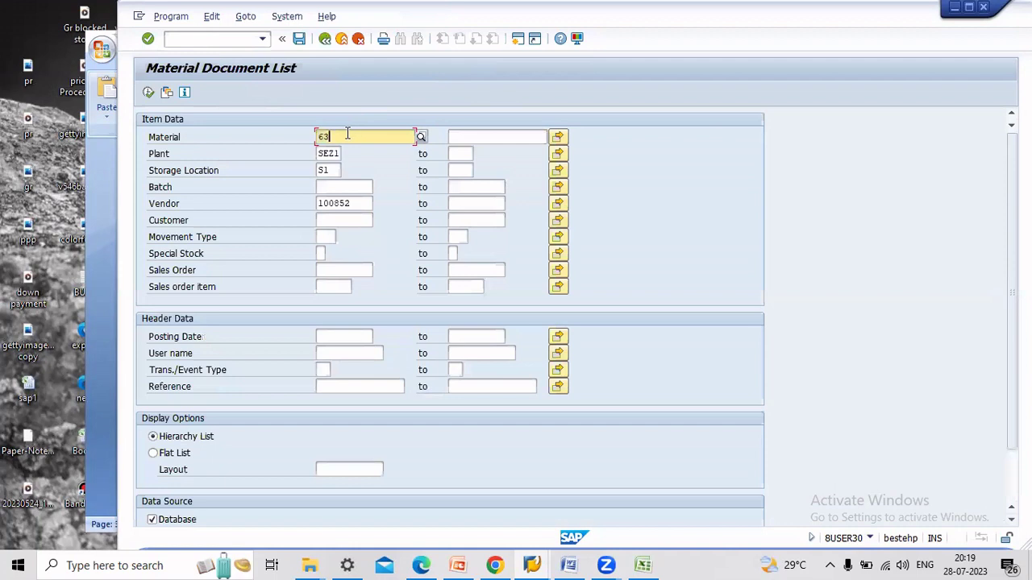
key(BackSpace)
key(BackSpace)
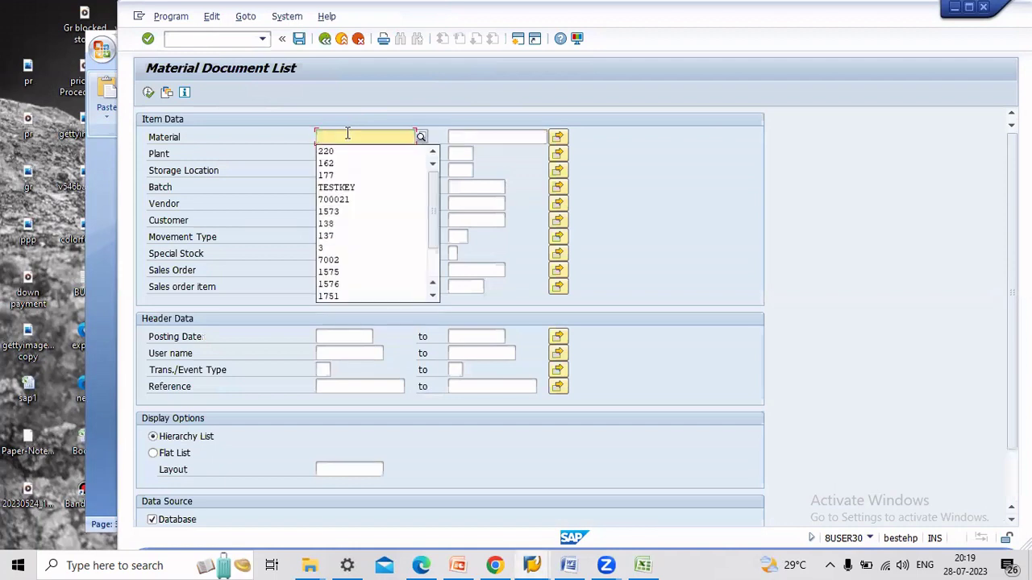
text(22)
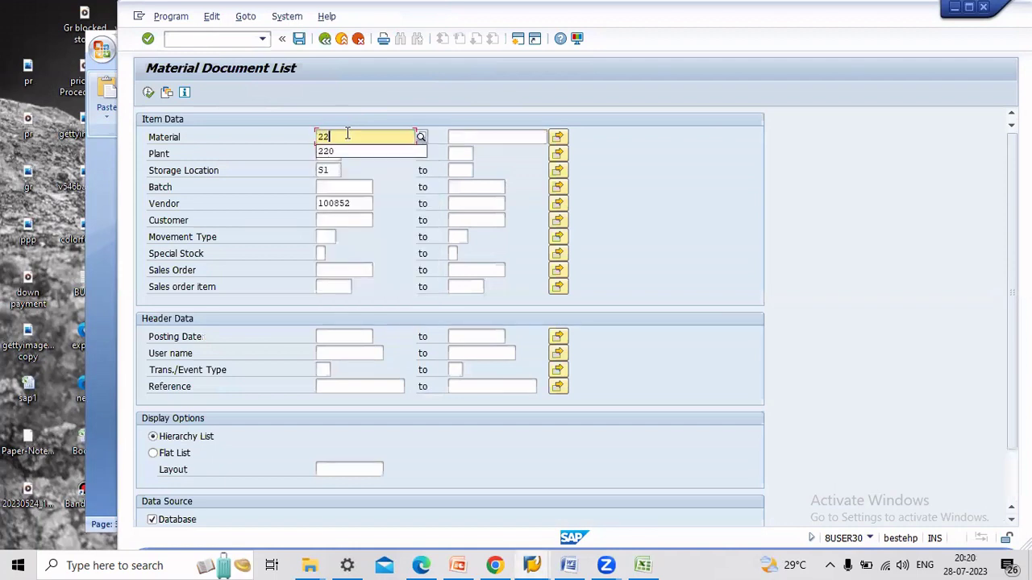
text(3)
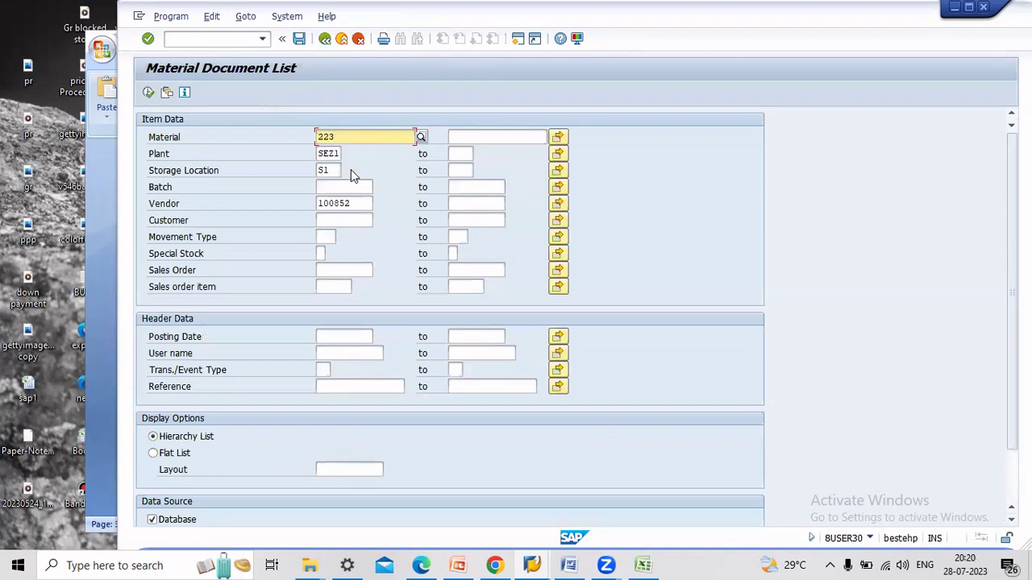
click(354, 203)
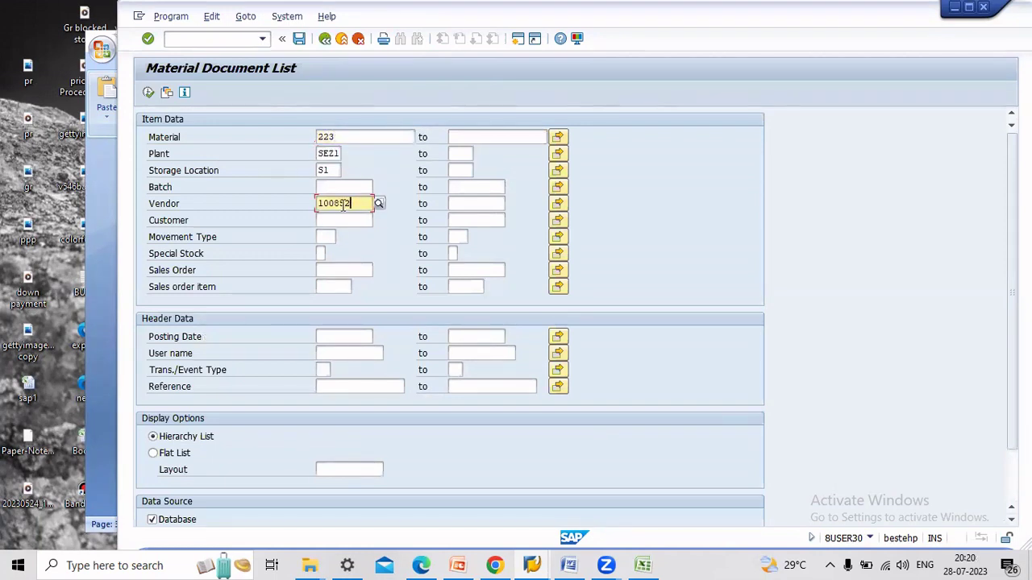
click(149, 92)
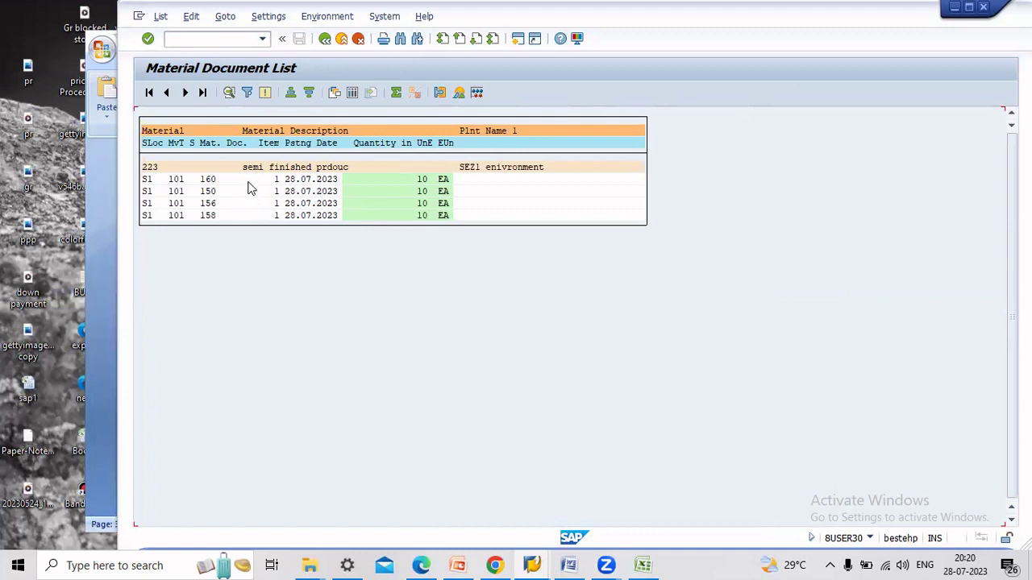
Examine the items of the first listed material document and return to the report's selection criteria
double_click(208, 179)
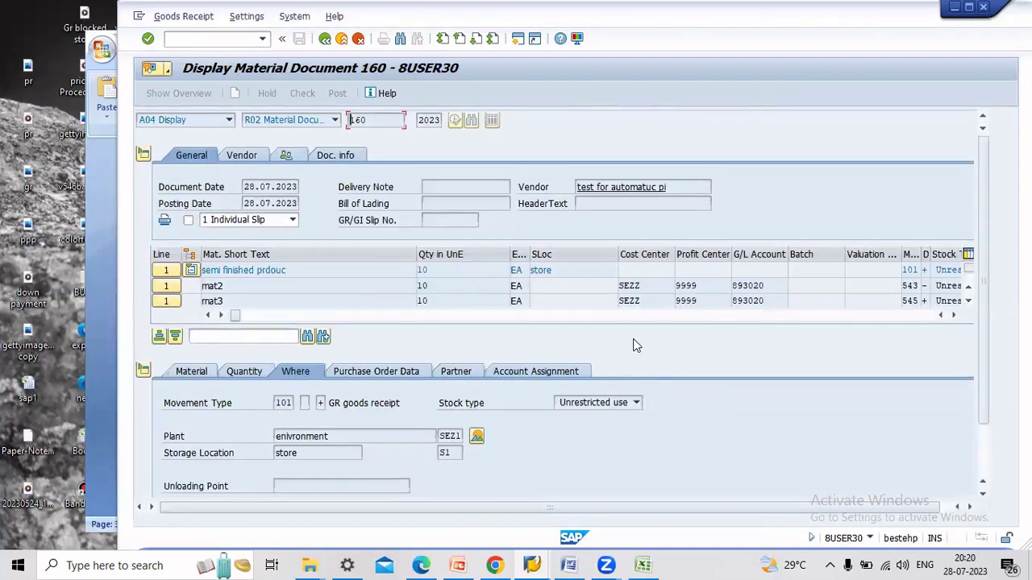
click(326, 41)
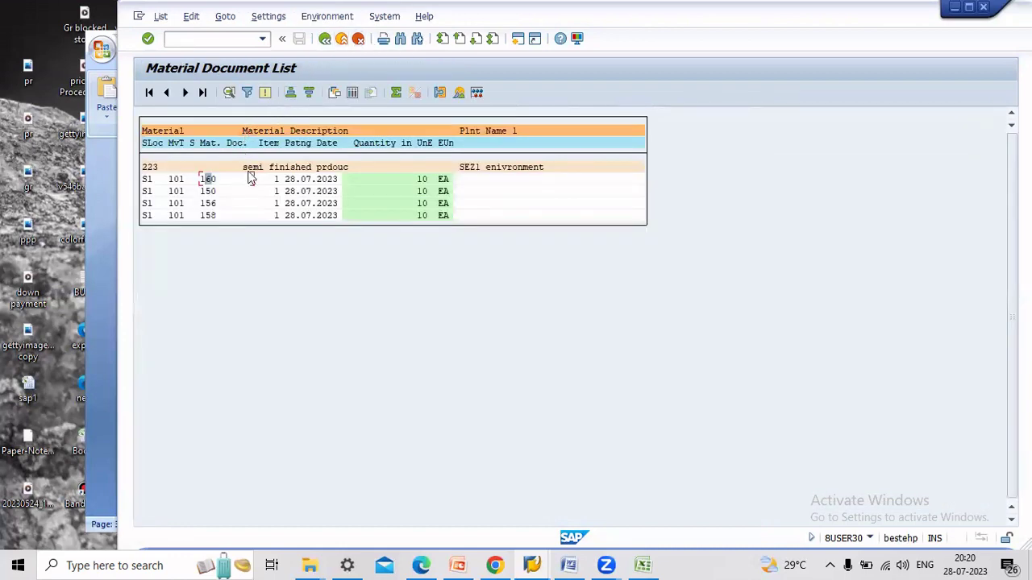
click(325, 39)
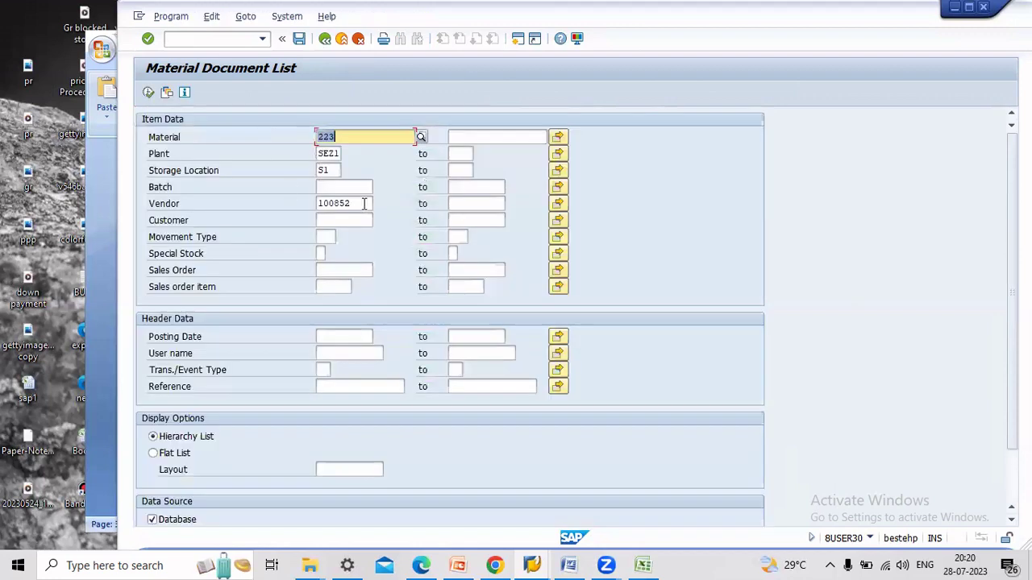
click(321, 254)
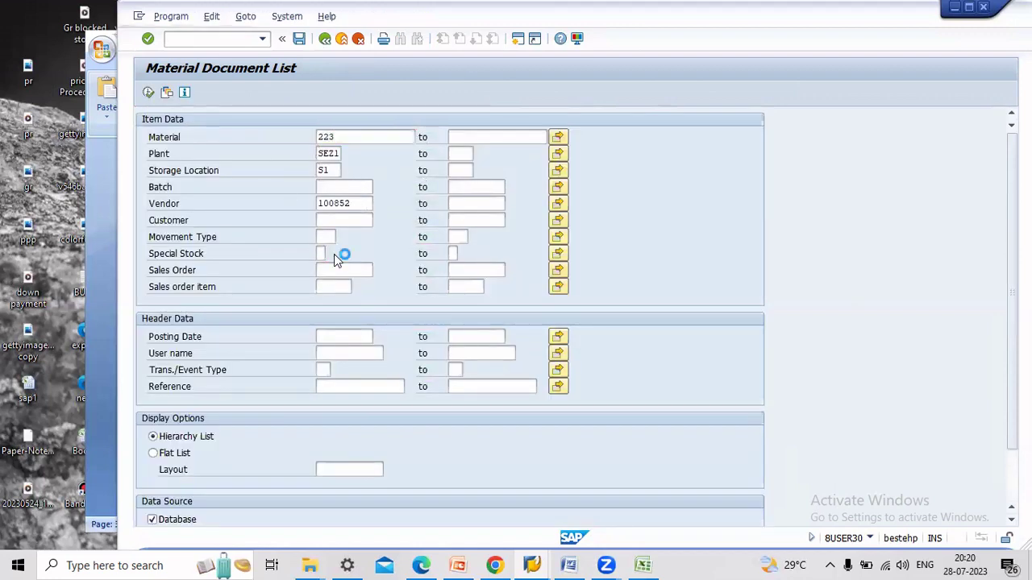
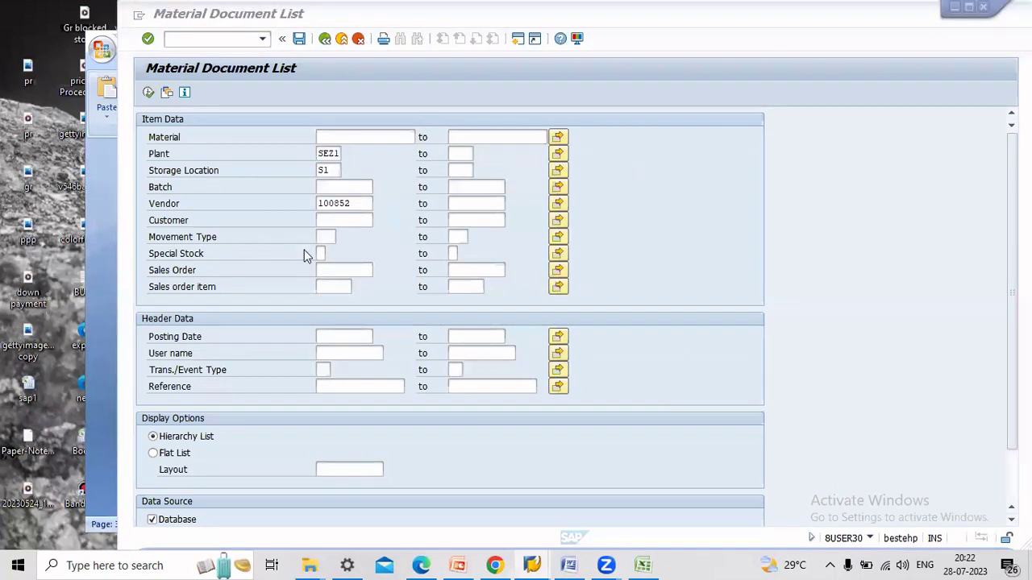
List the material documents with movement type 541 for the vendor in plant SEZ1, storage location S1
click(325, 236)
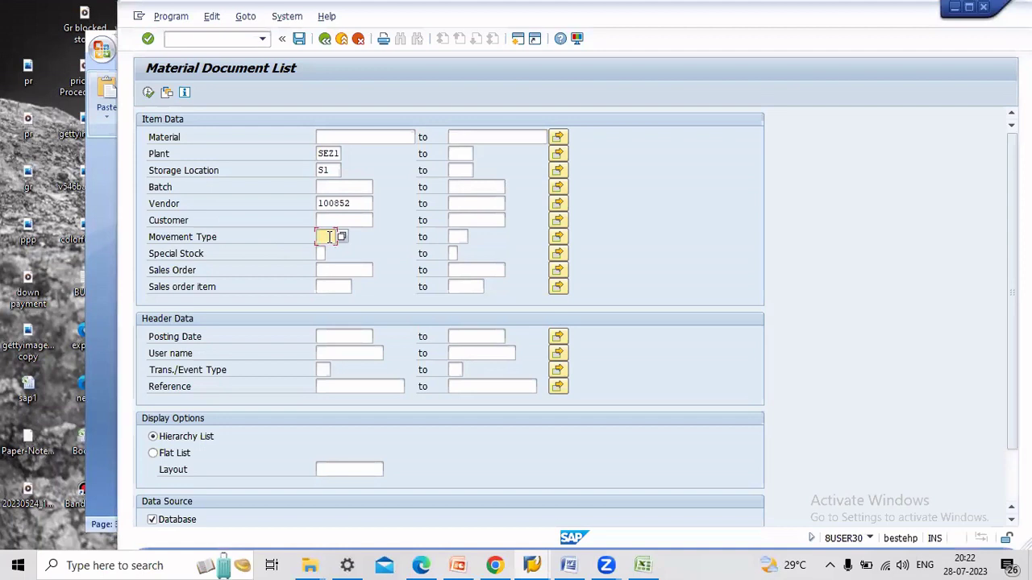
click(328, 237)
text(541)
key(Return)
click(154, 94)
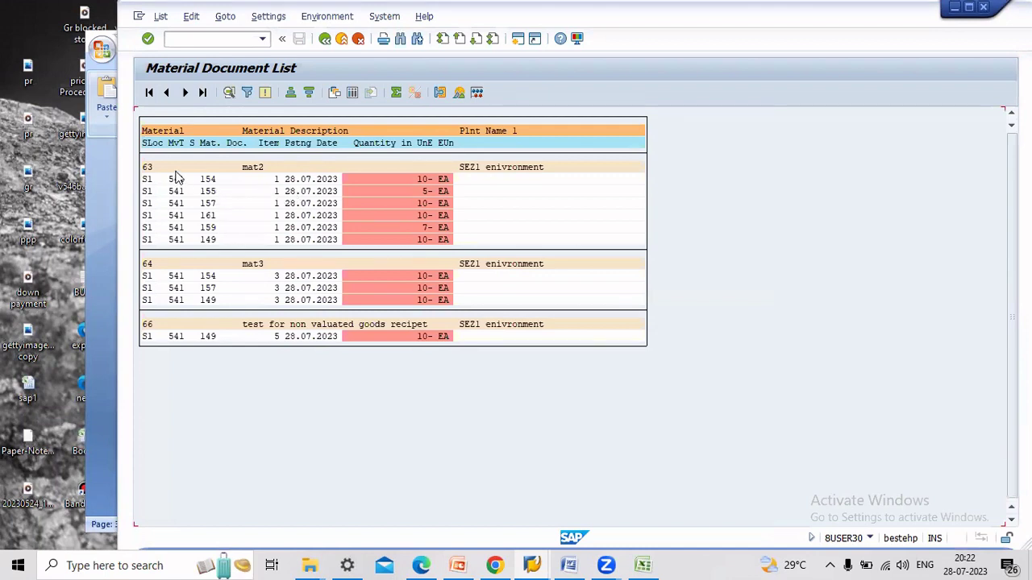
Examine the document info of material document 161 for material 63, select its document number, and exit to the SAP start screen
double_click(208, 216)
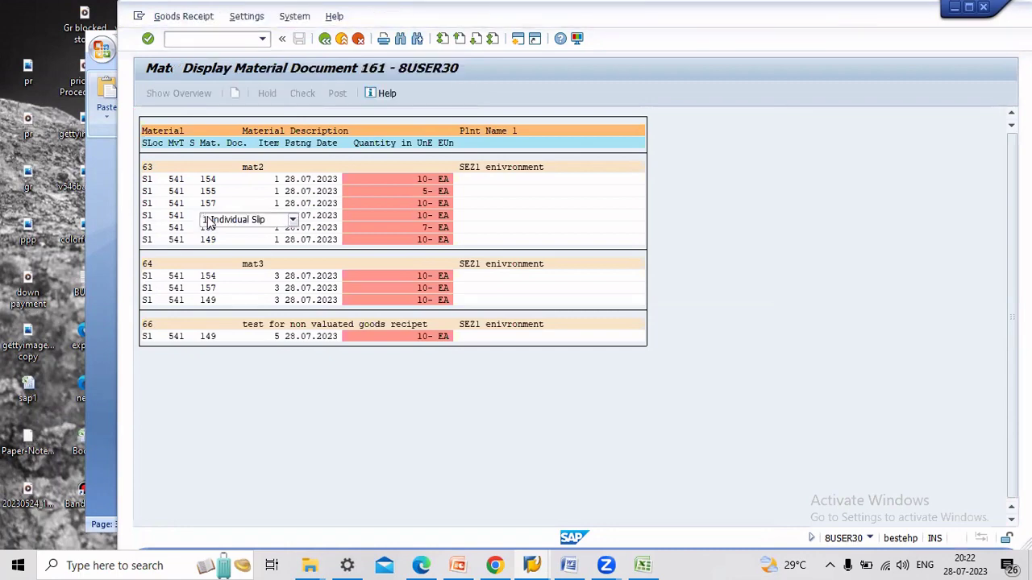
click(289, 154)
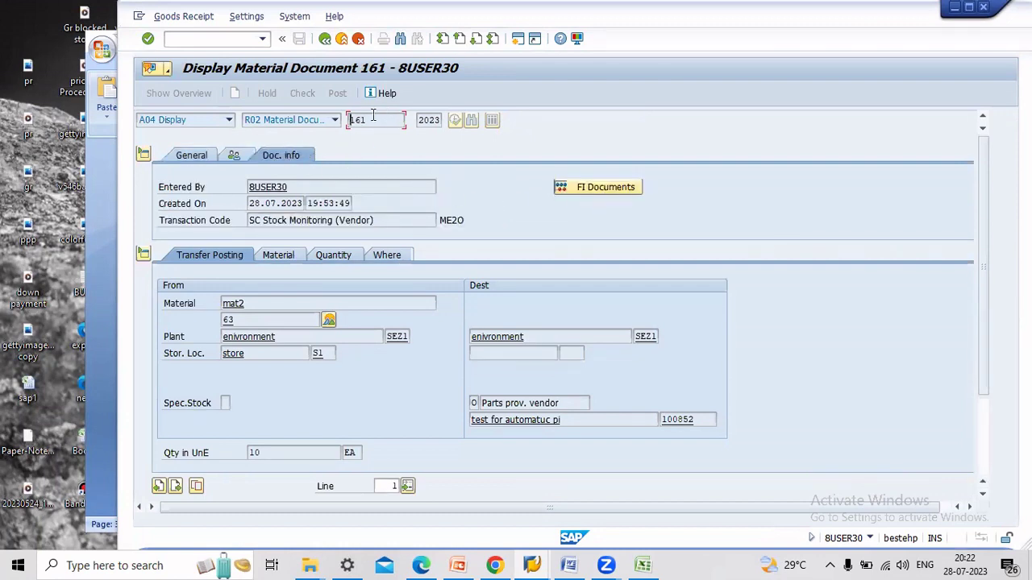
drag(372, 120, 342, 119)
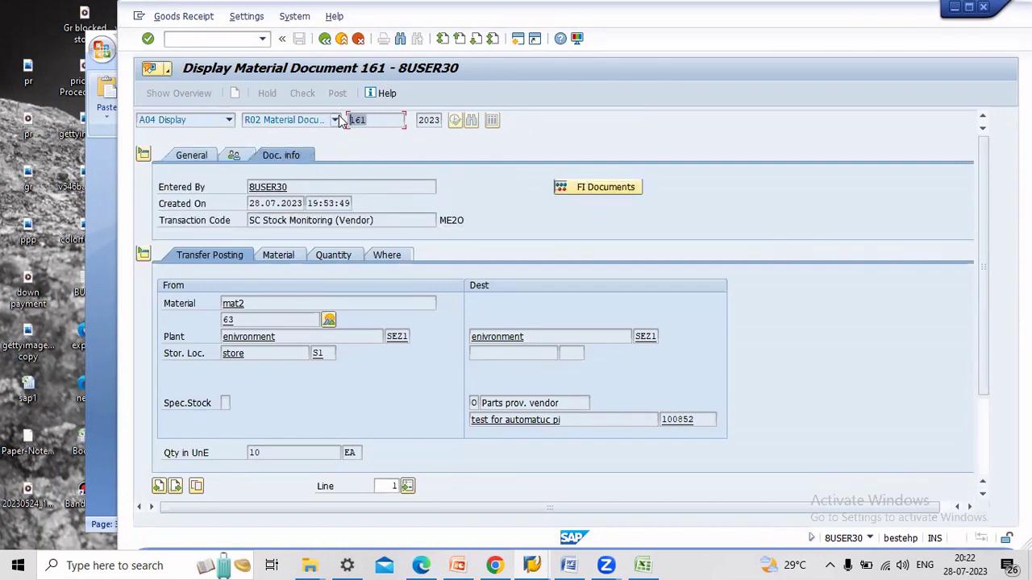
click(342, 39)
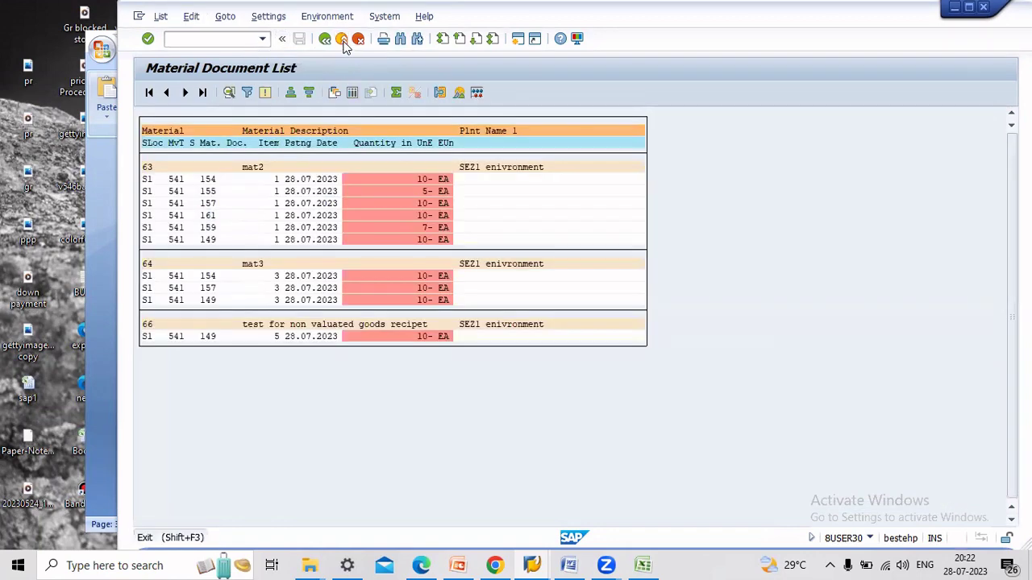
click(342, 39)
click(342, 39)
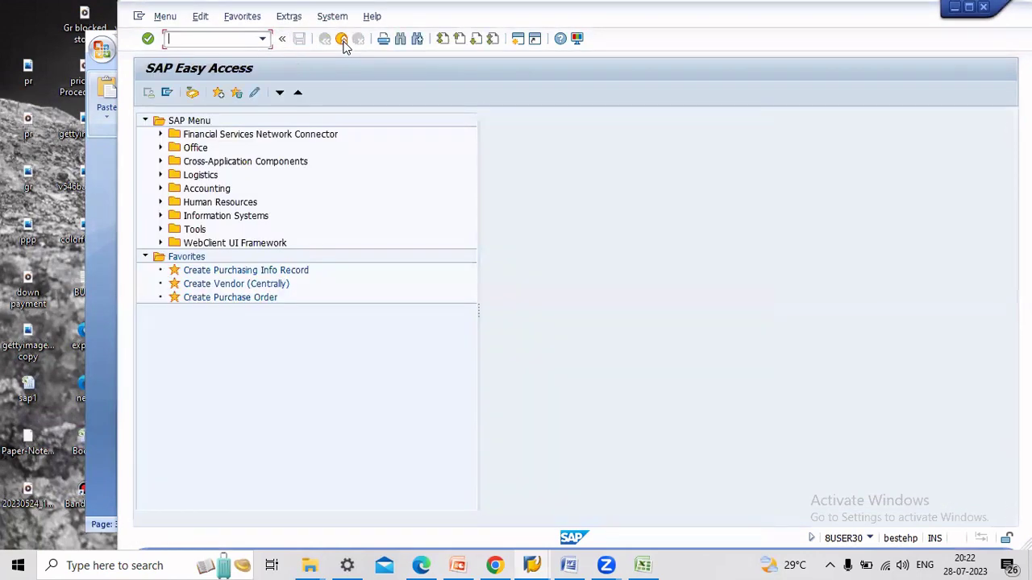
Cancel material document 161 of 2023 with transaction MBST, post the reversal and leave the transaction
text(mbst)
key(Return)
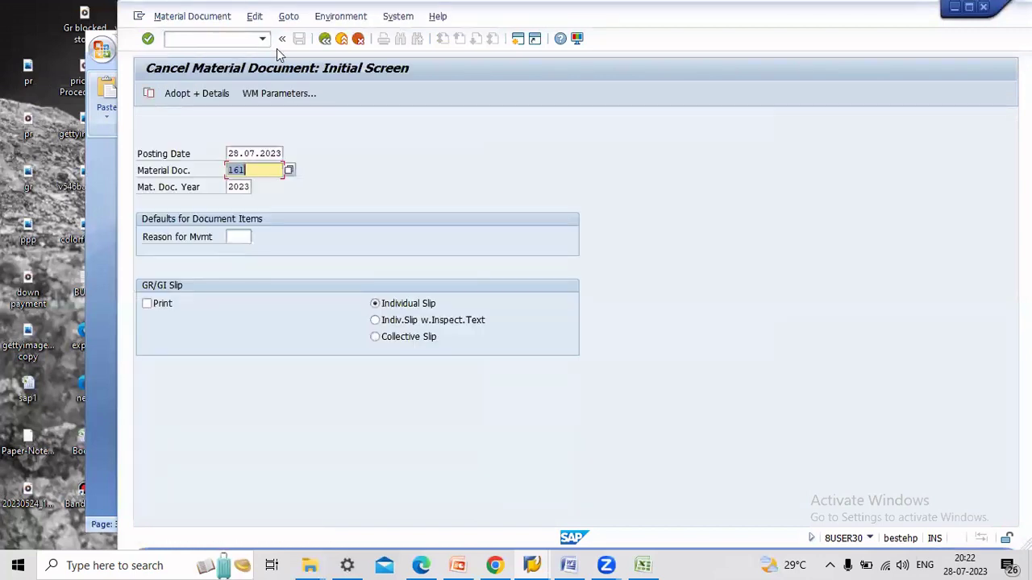
key(Return)
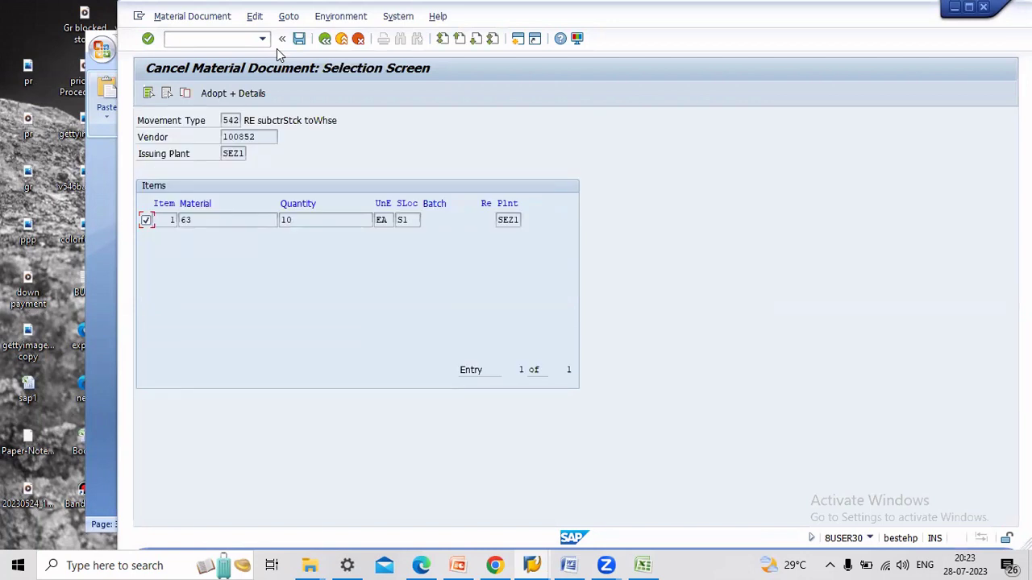
double_click(228, 120)
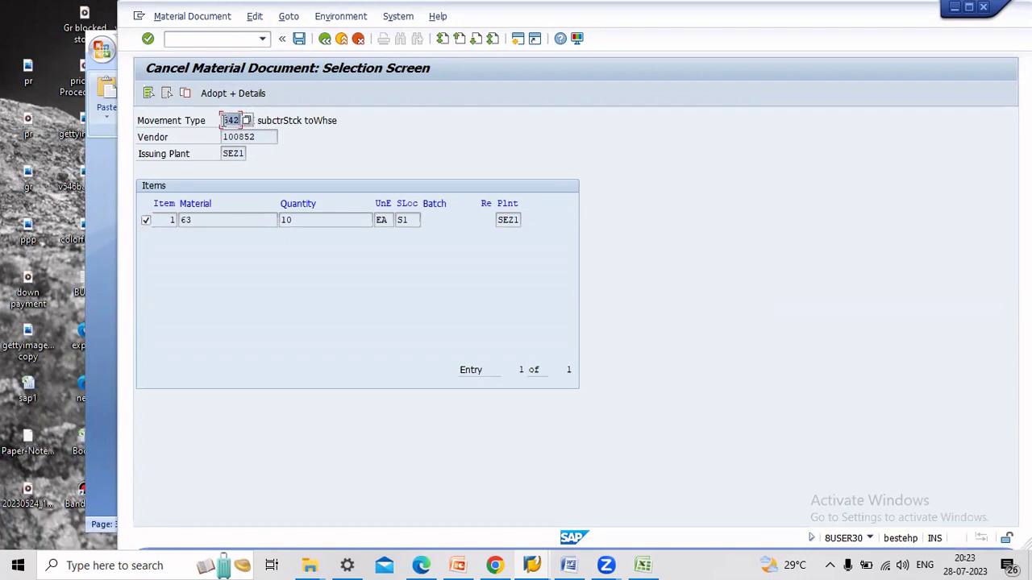
click(226, 120)
click(298, 38)
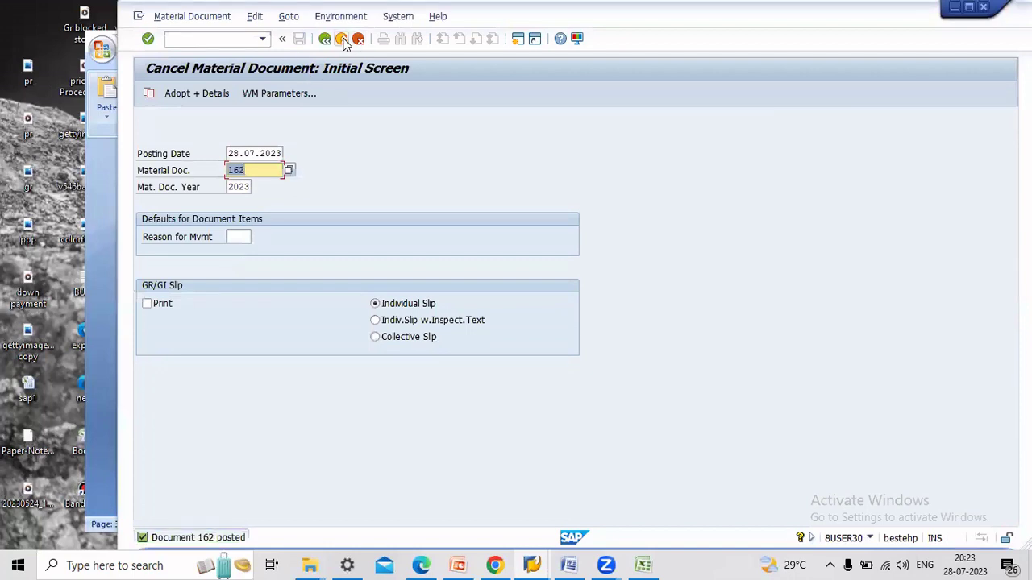
click(327, 44)
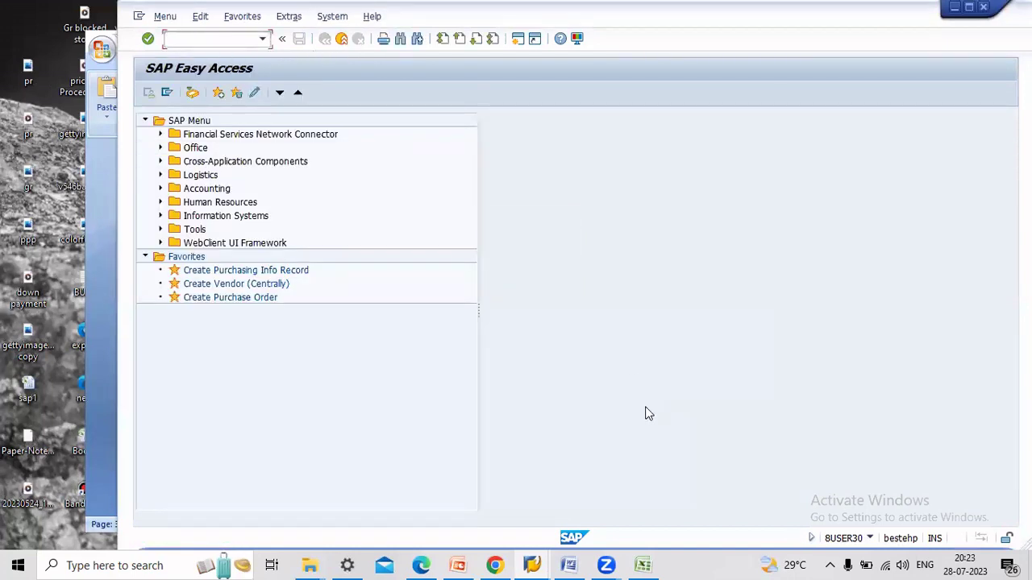
Switch to the SUB Contracting Process document in Word, highlight item 7 about the deleted PO in yellow, and return to SAP
click(568, 564)
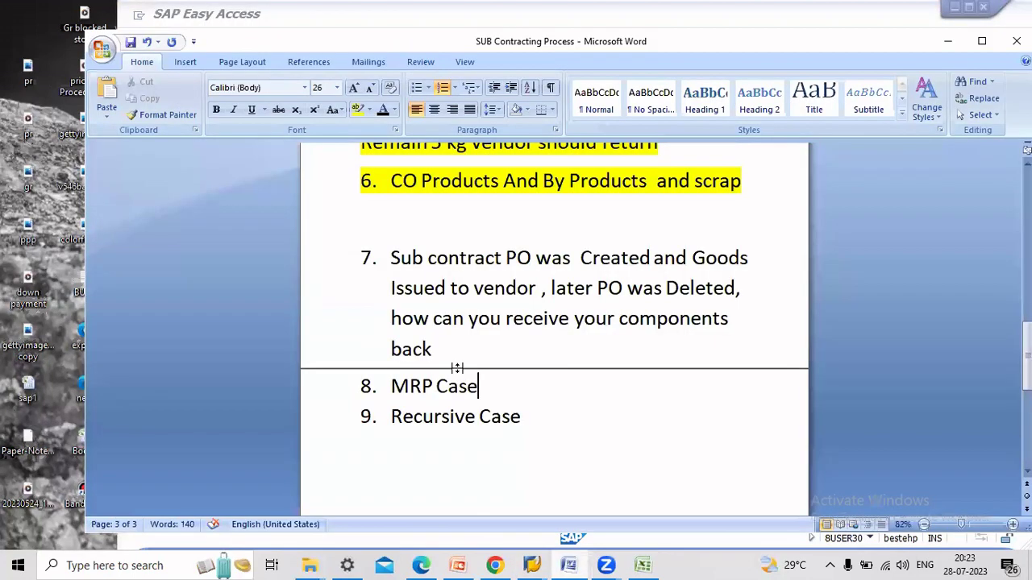
drag(439, 350, 346, 257)
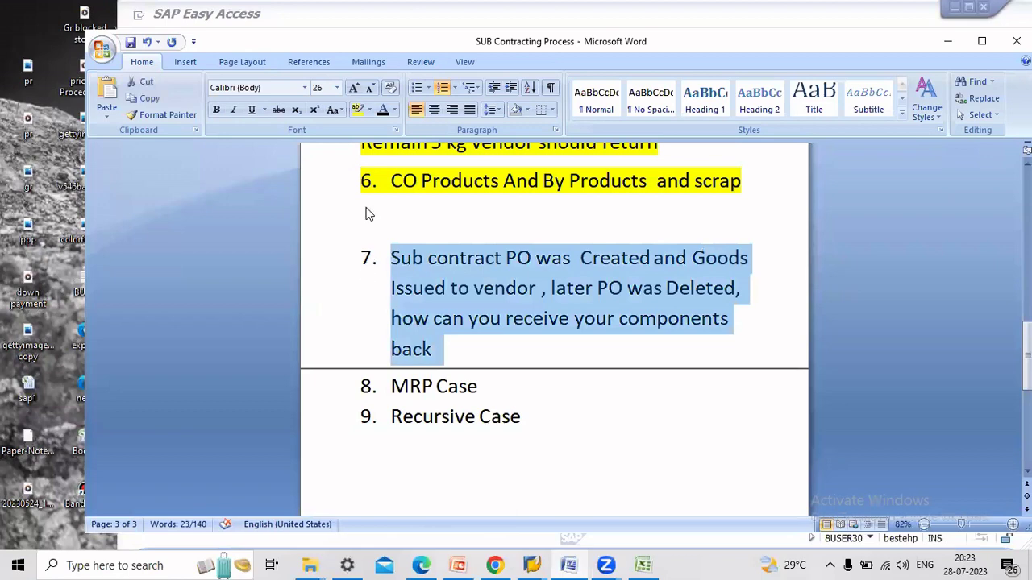
click(357, 109)
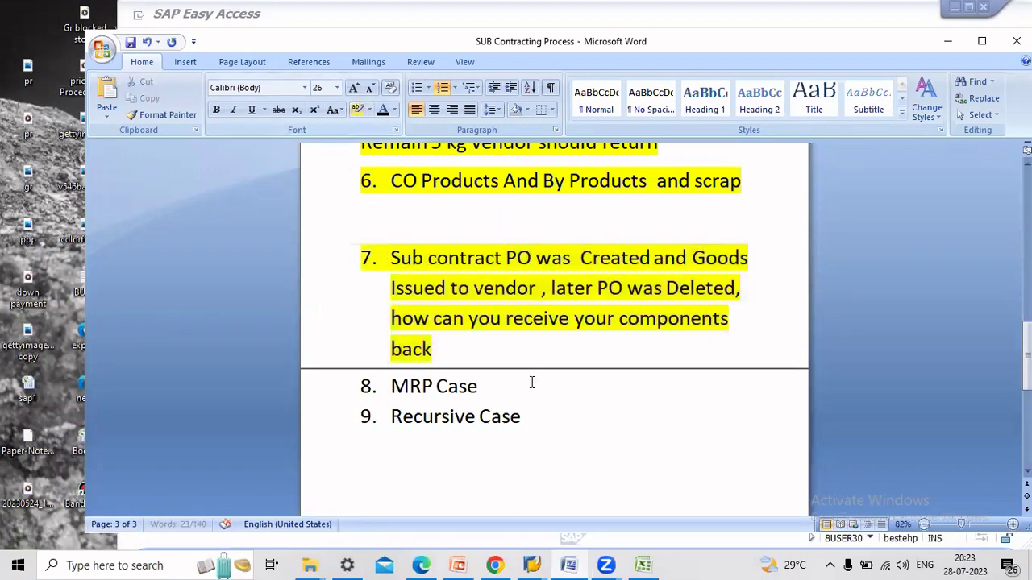
drag(486, 382, 379, 386)
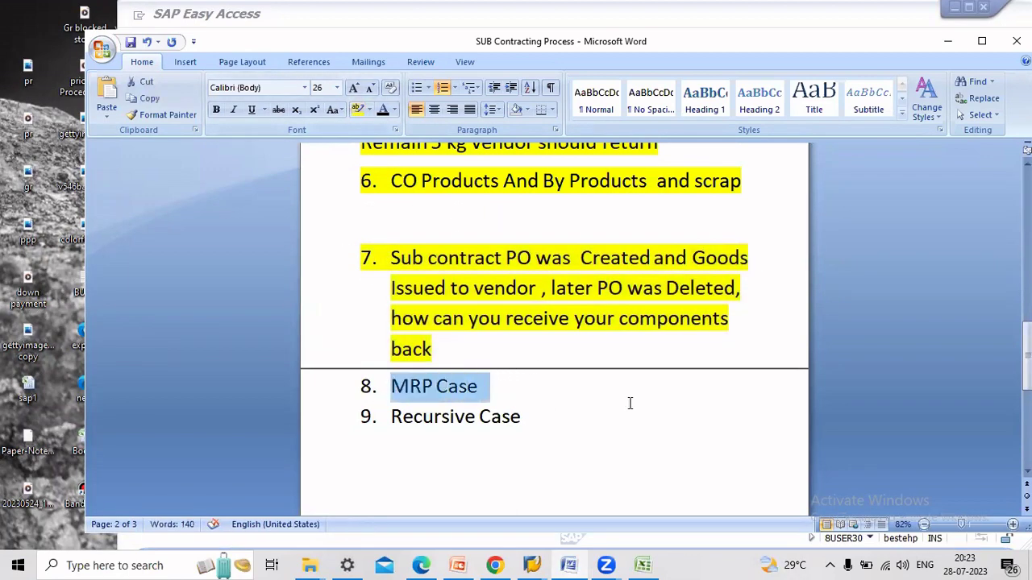
click(945, 46)
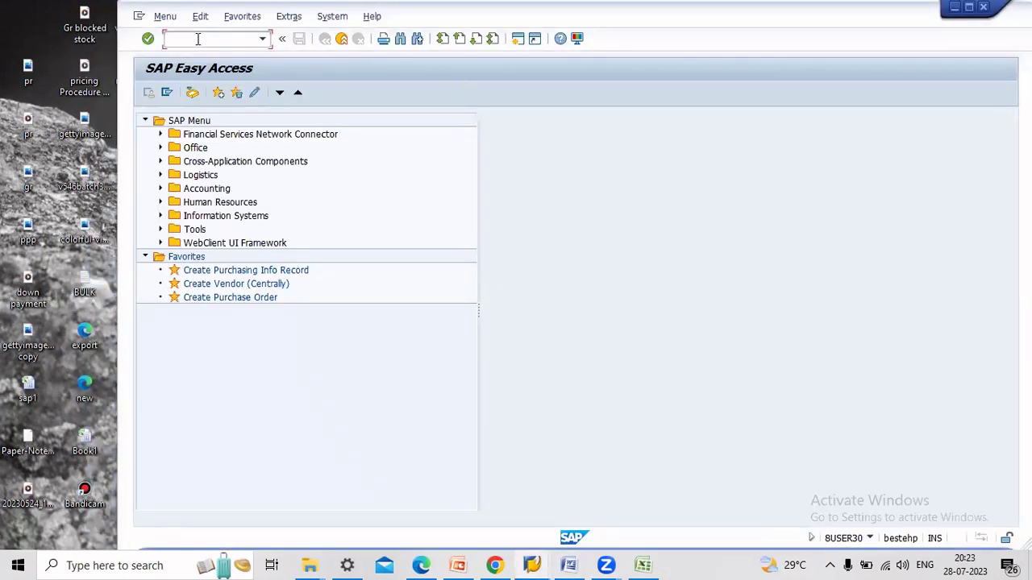
Start creating a material with transaction MM01 and set its industry sector to Mechanical Engineering
text(mm01)
key(Return)
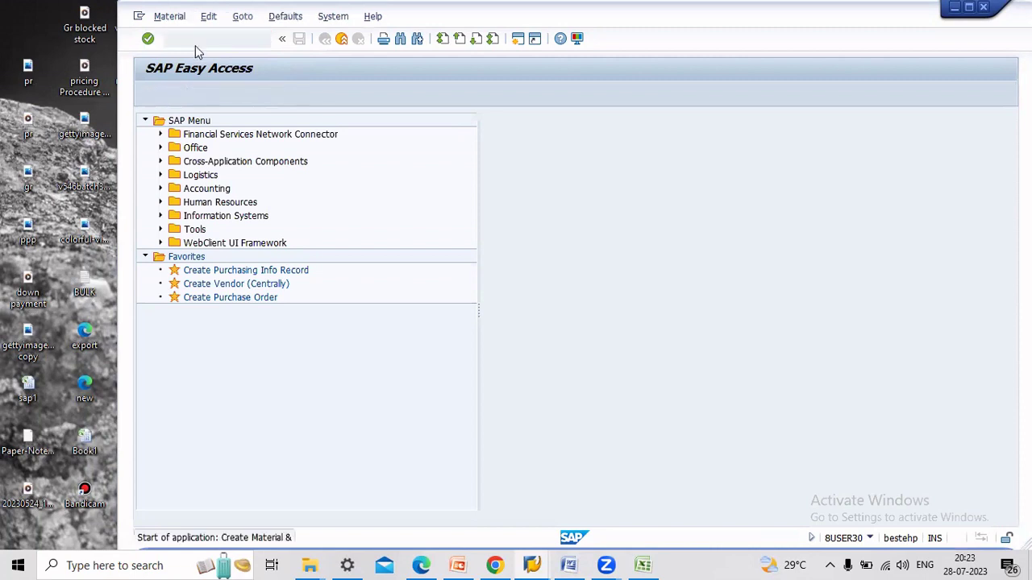
click(269, 154)
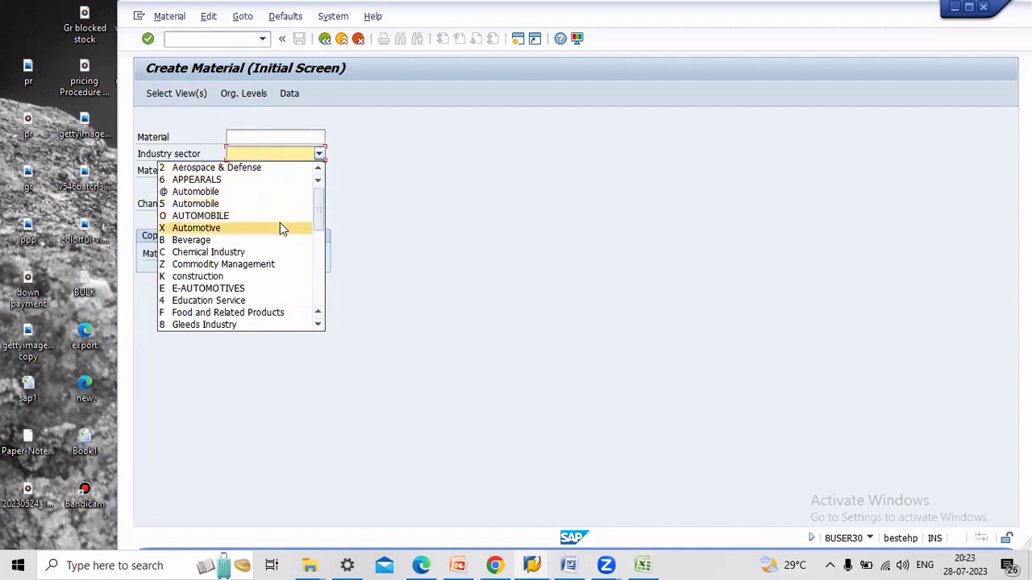
scroll(286, 227, down, 3)
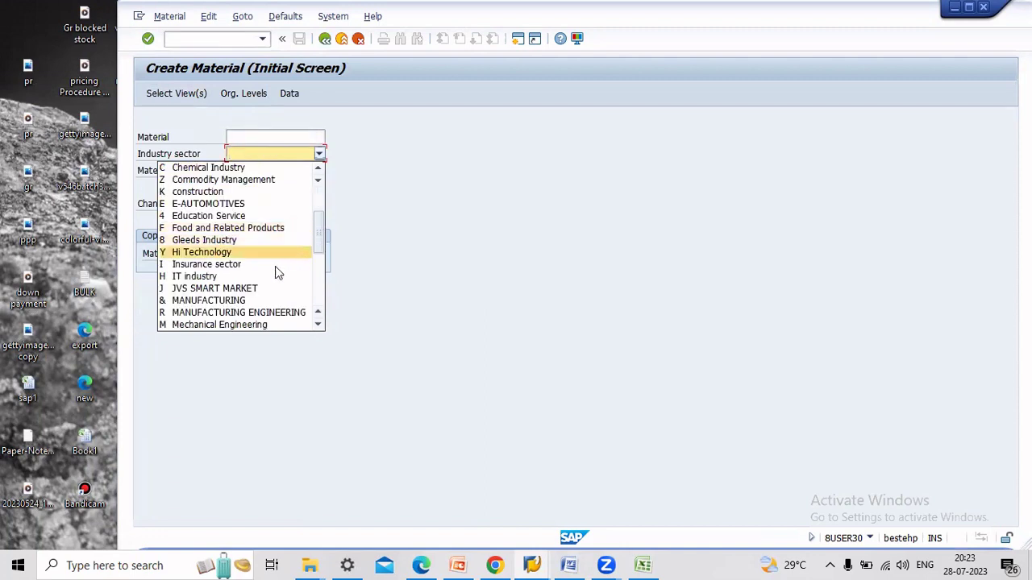
click(261, 325)
Set the material type to ZMRP RAW MATERAIL ORIGINAL and continue to the view selection
click(282, 174)
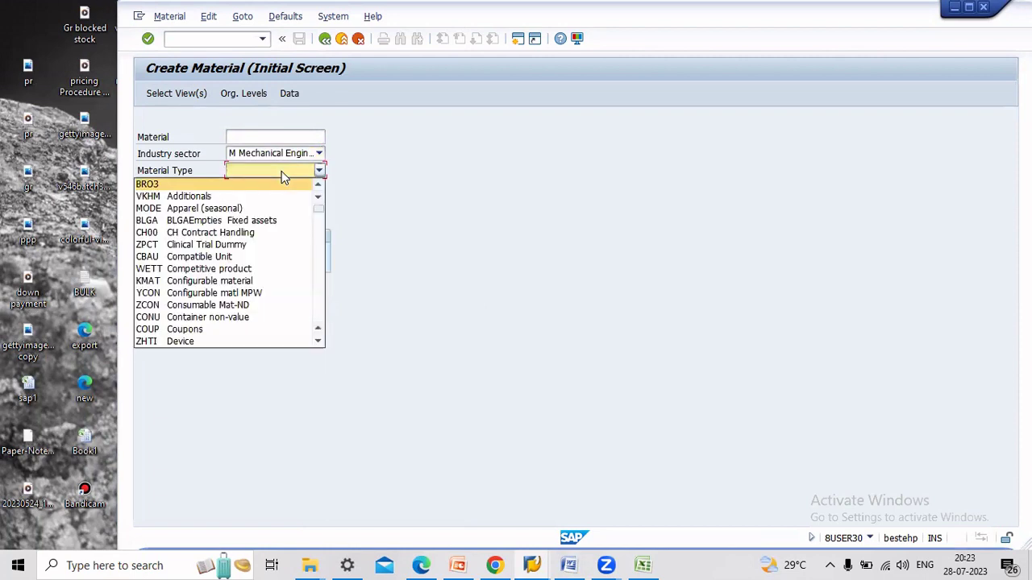
key(z)
key(z)
key(z)
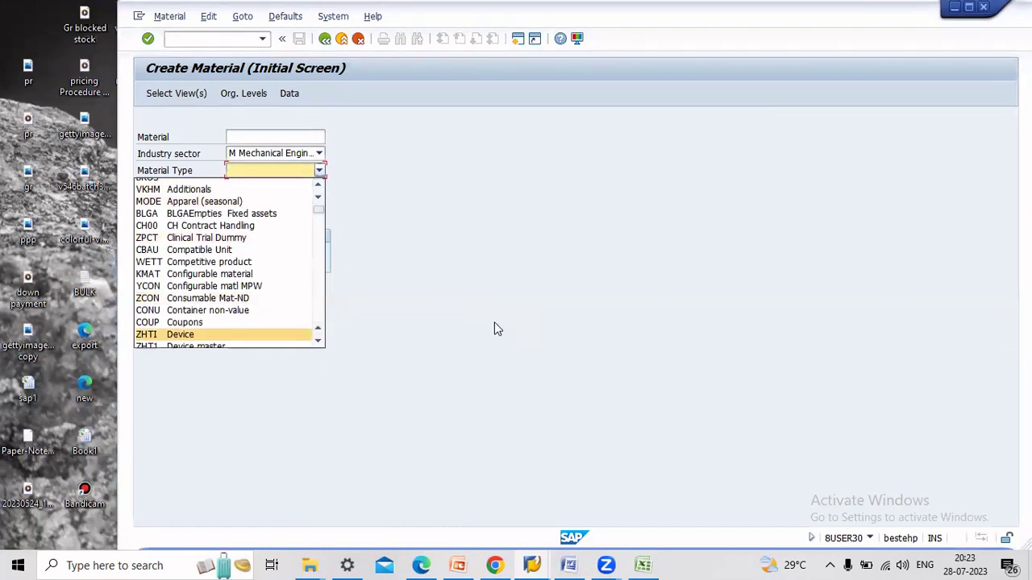
key(z)
key(z)
key(z)
key(z)
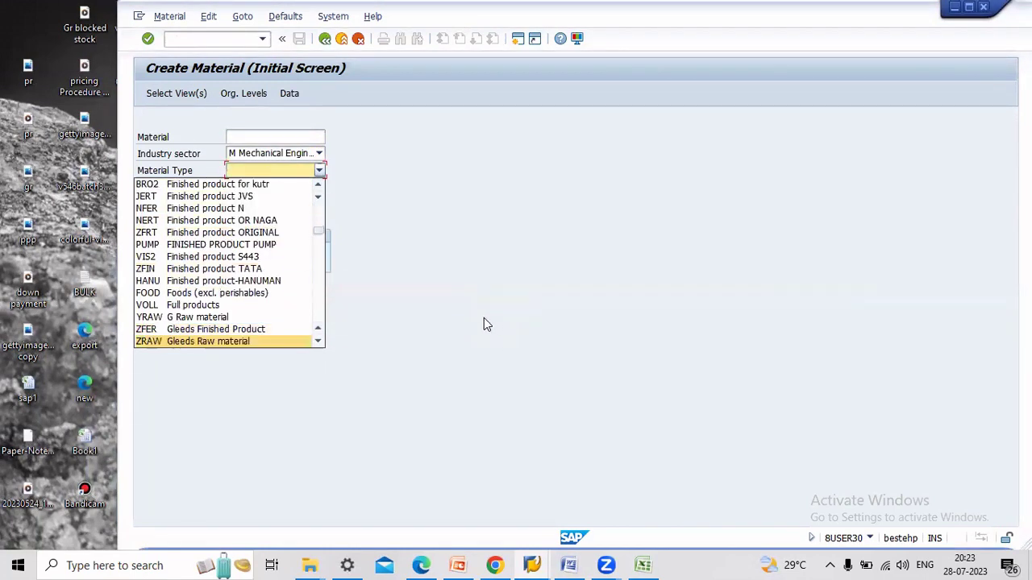
key(z)
key(z)
key(z)
key(z)
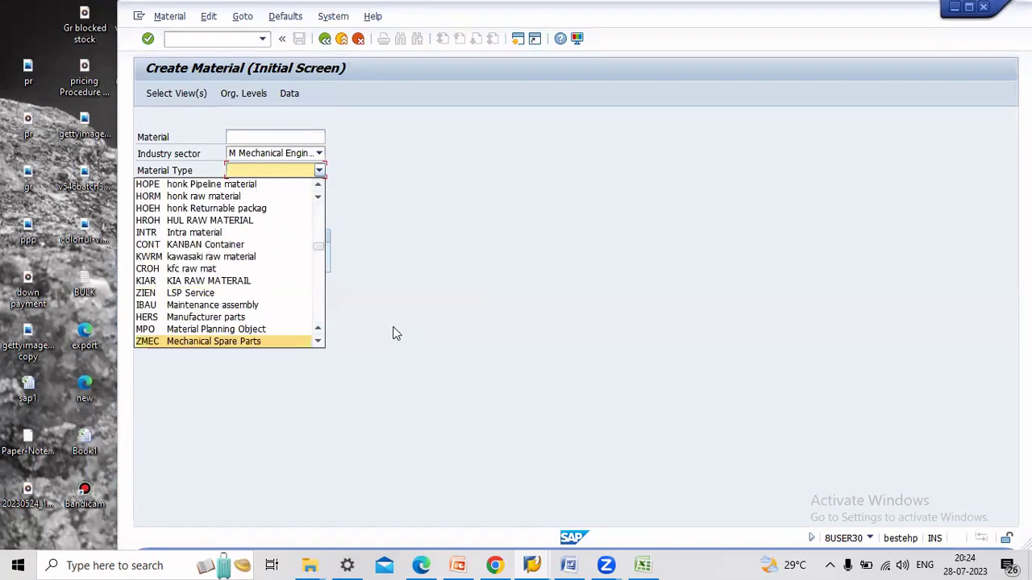
key(z)
key(z)
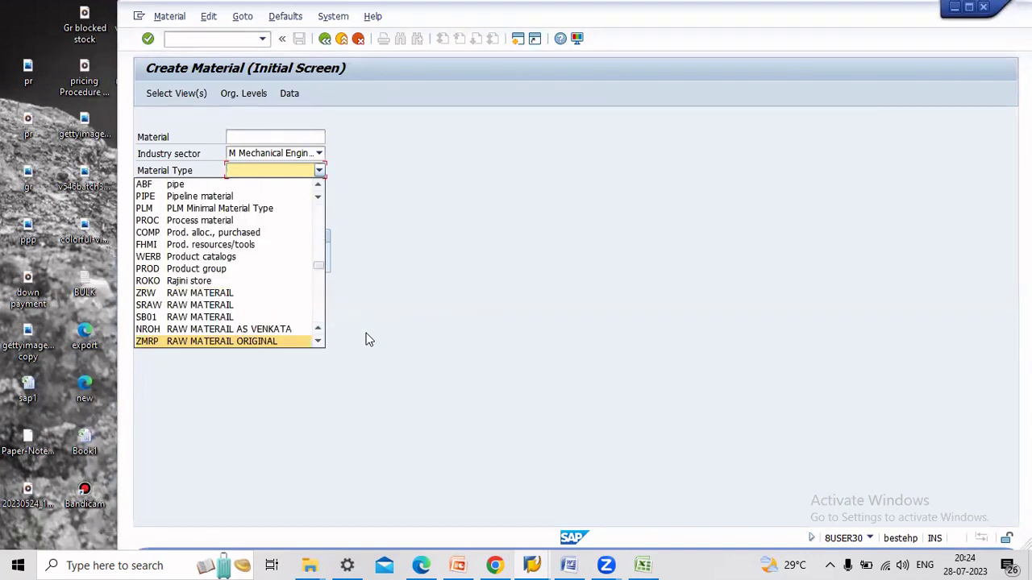
click(260, 342)
key(Return)
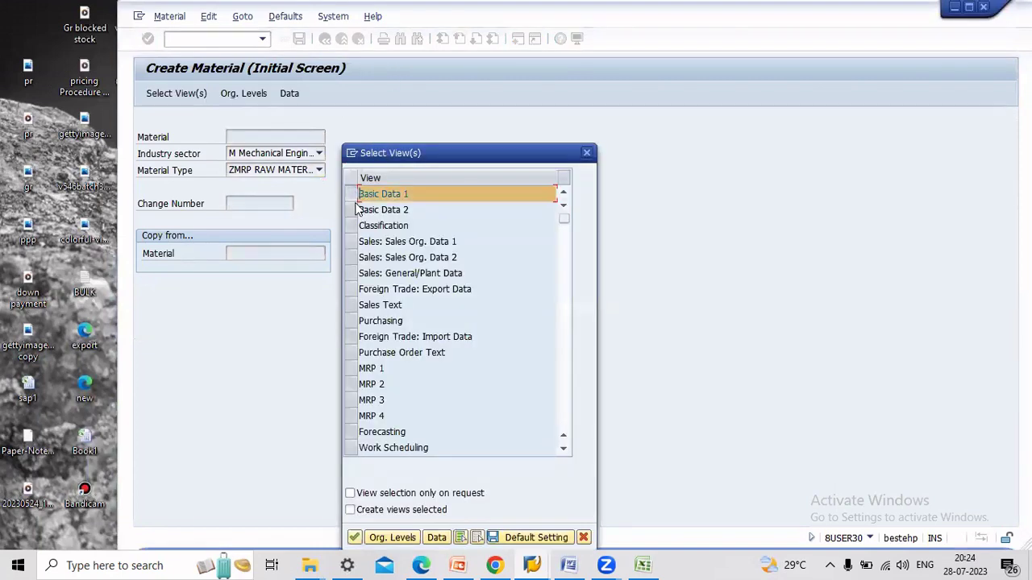
Add the views Purchasing, MRP 1, MRP 2, General Plant Data / Storage 1 and 2, and Accounting 1 and 2 to the selection and confirm
click(352, 321)
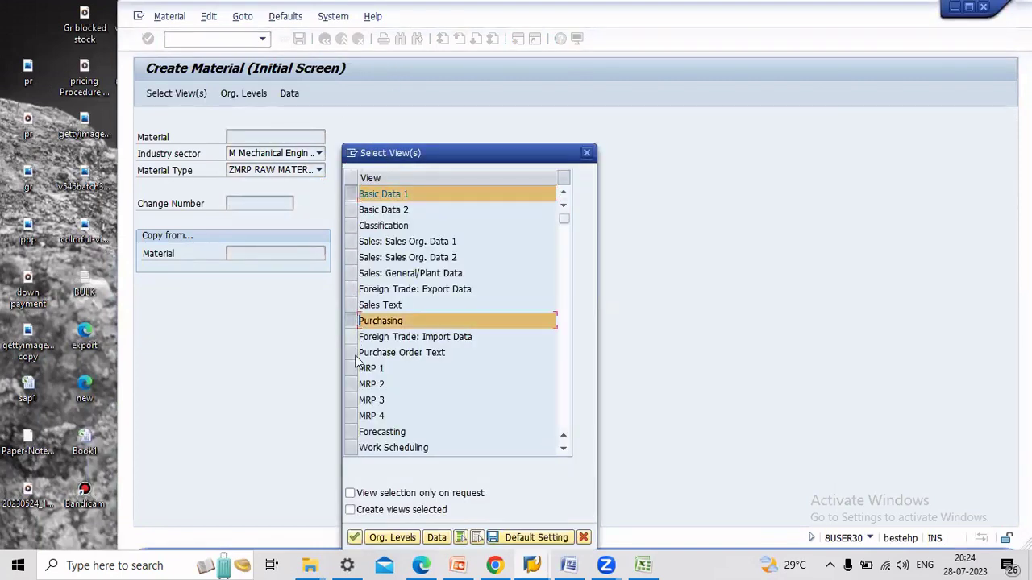
scroll(364, 382, down, 1)
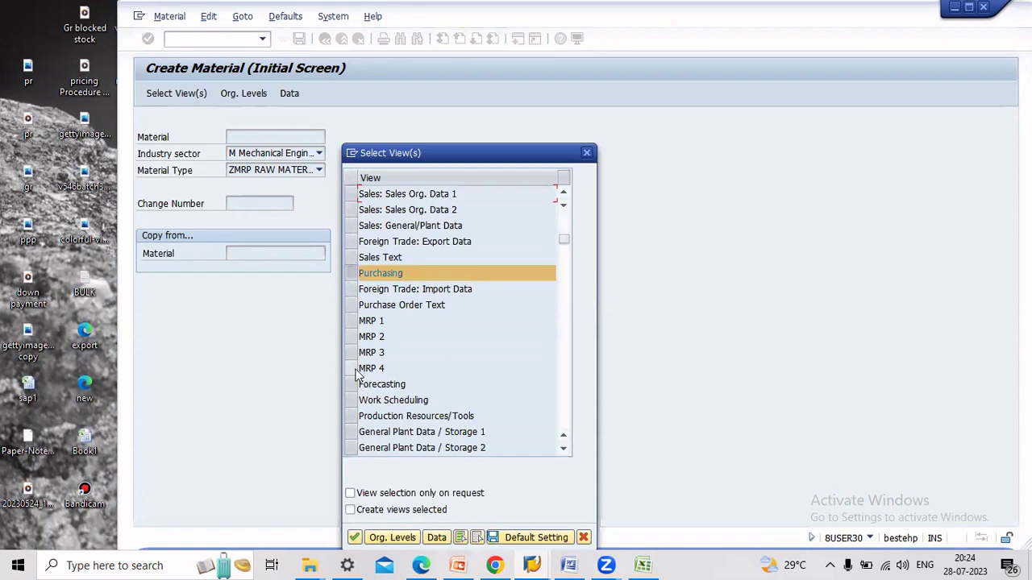
click(352, 321)
click(352, 338)
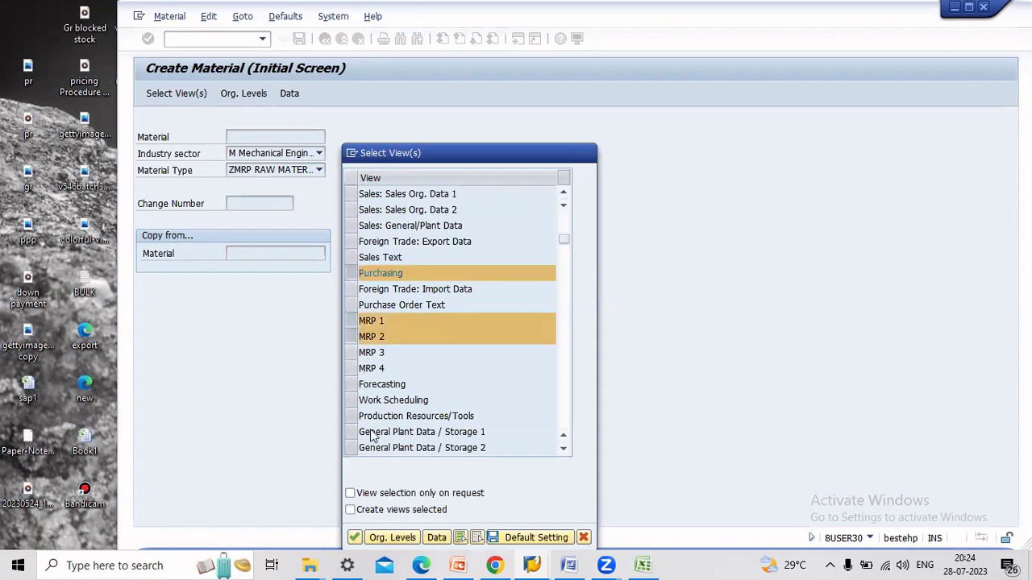
scroll(372, 431, down, 1)
click(352, 385)
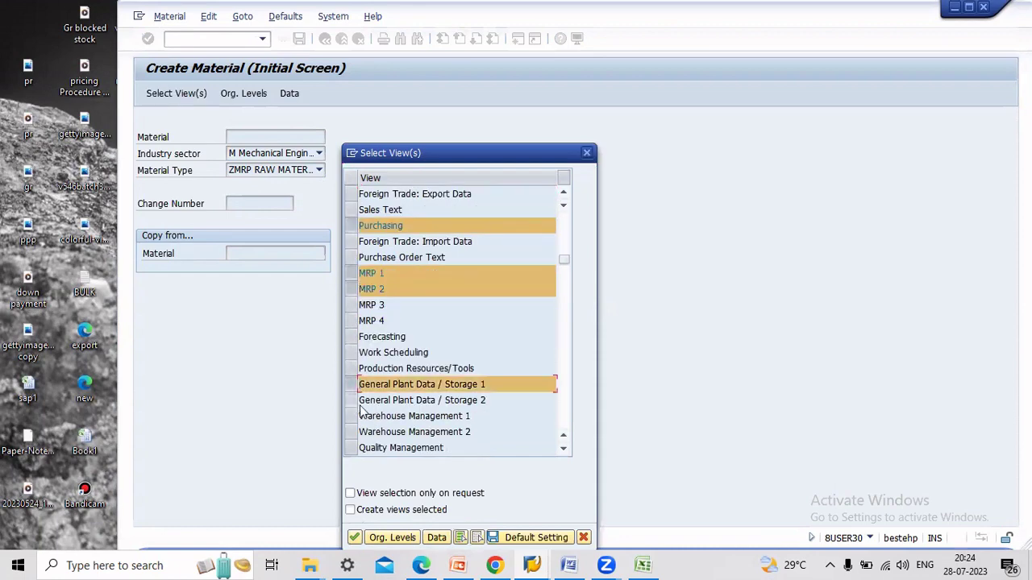
click(352, 400)
scroll(353, 379, down, 3)
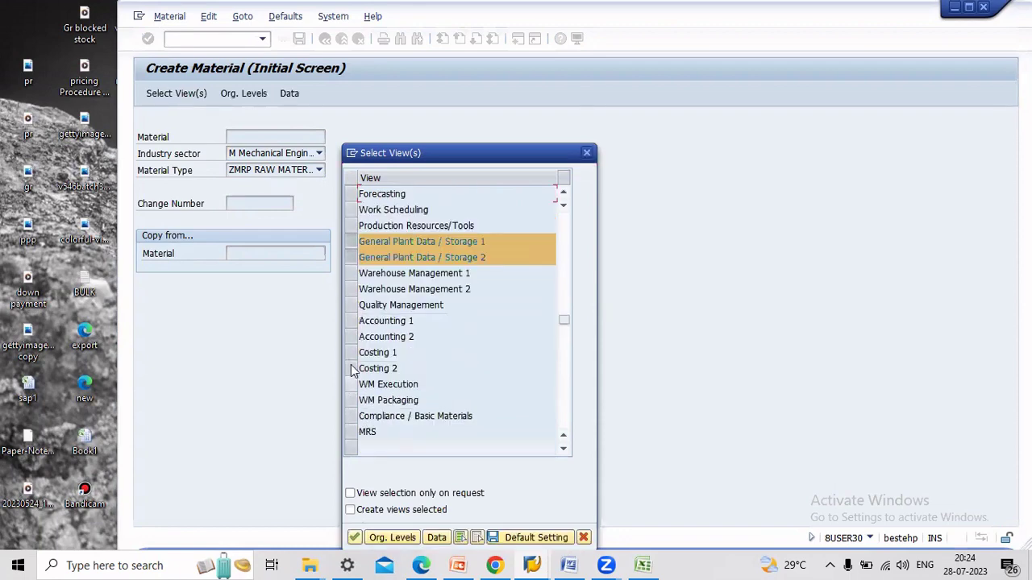
click(352, 321)
click(352, 336)
key(Return)
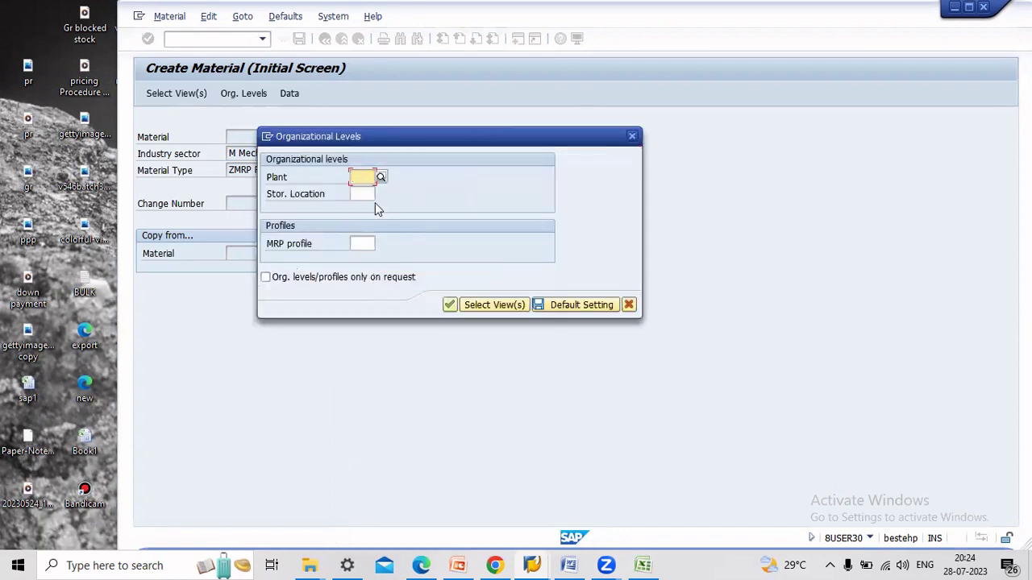
Fill in the organizational levels for the new material and confirm them to reach its basic data
key(BackSpace)
click(370, 192)
click(450, 304)
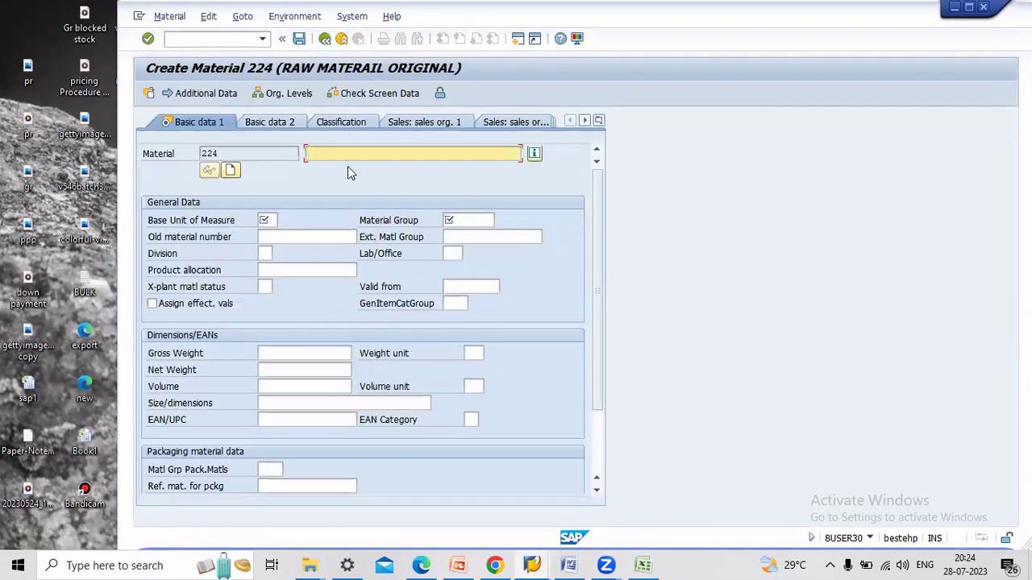
Describe the new material as "test for mrp ideas" and set its base unit of measure to EA
text(test for)
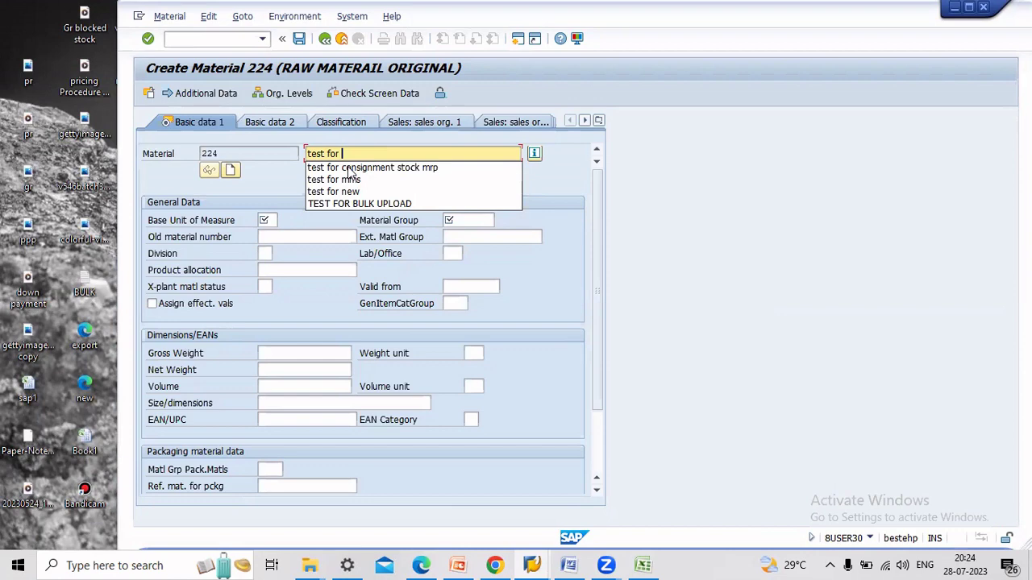
text(mrp)
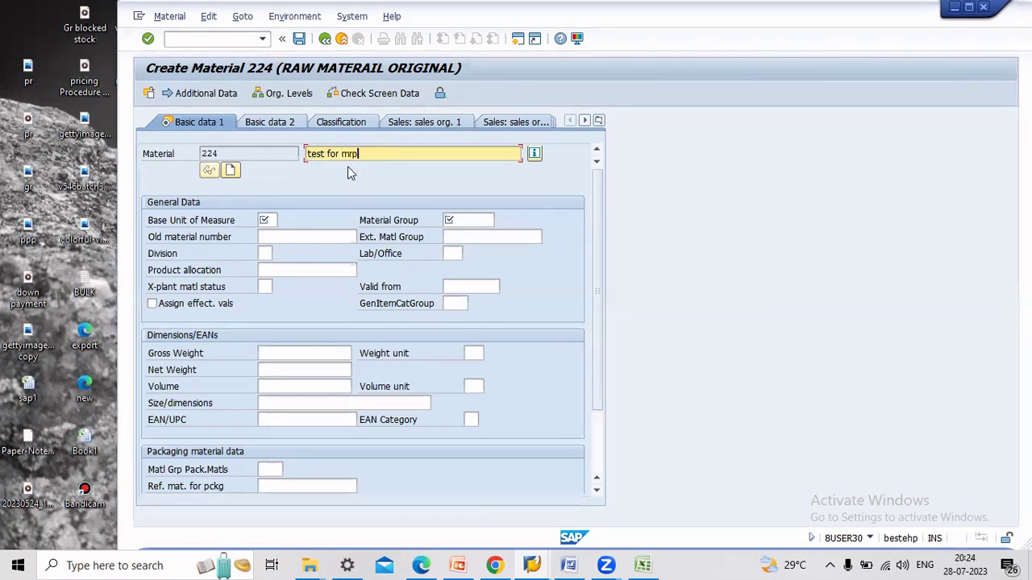
text( ideas)
click(265, 218)
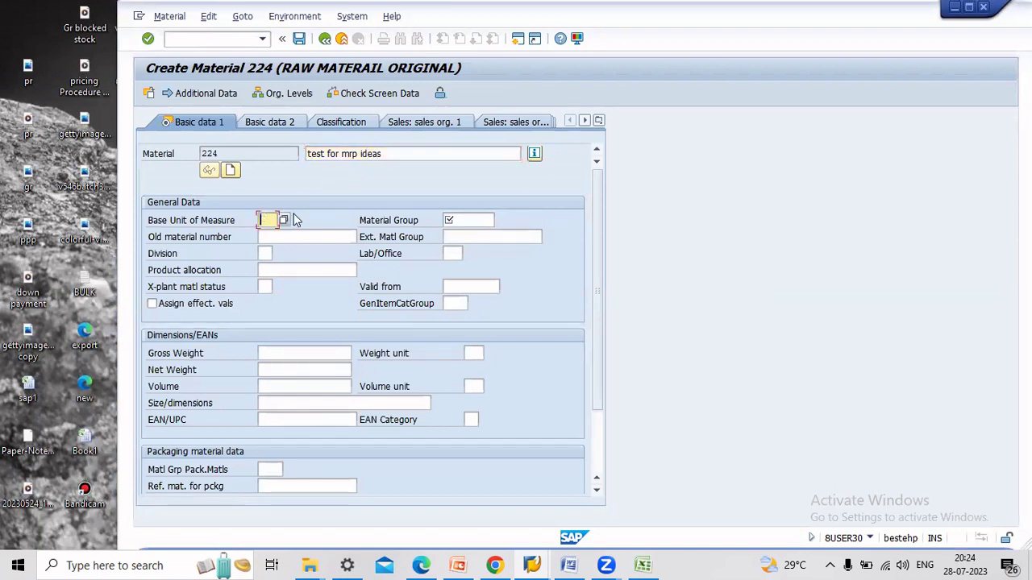
text(ea)
Set the material group to 0001 and continue to the Purchasing view
click(472, 215)
text(0001)
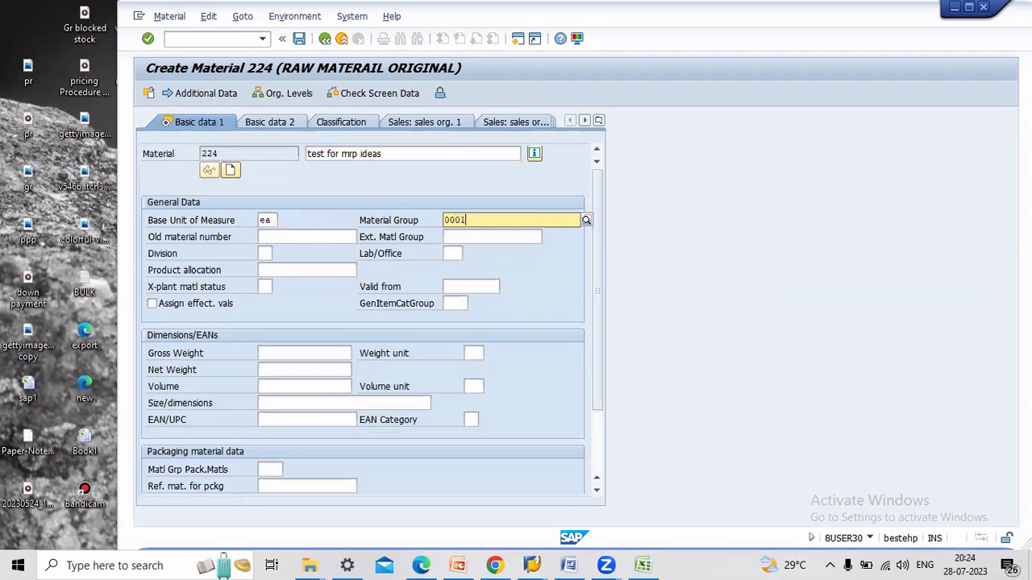
key(Return)
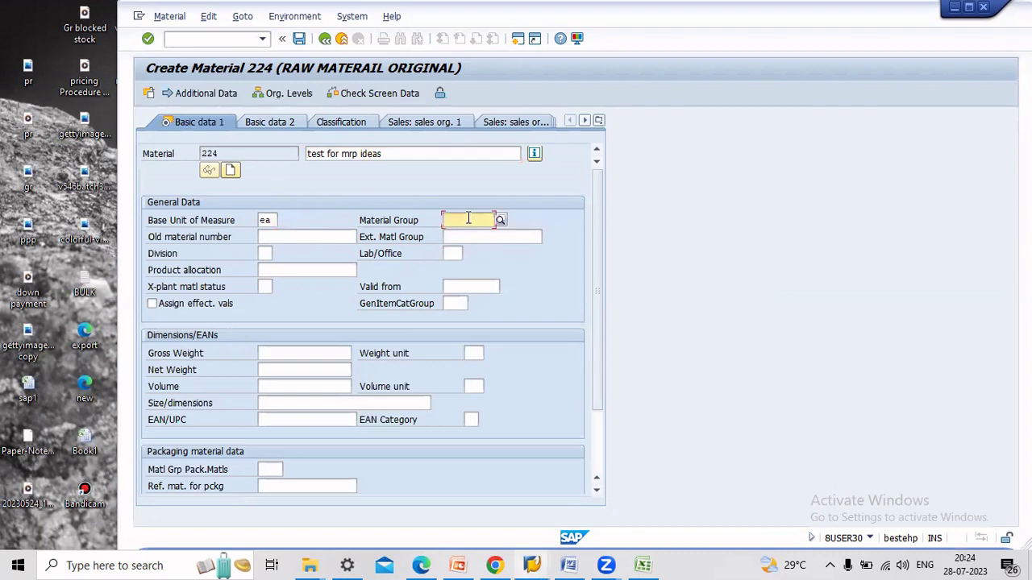
text(001)
key(BackSpace)
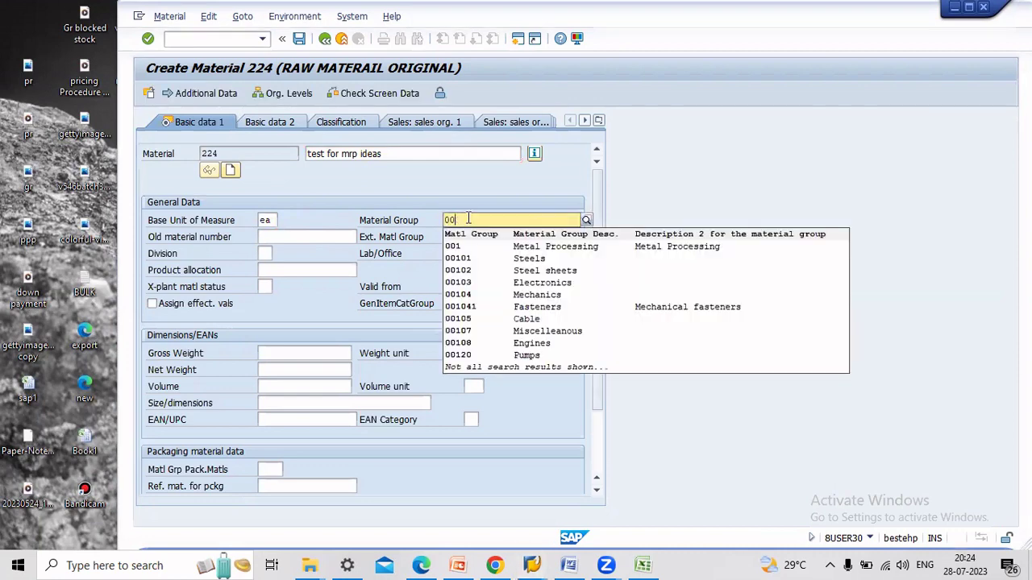
text(01)
key(Return)
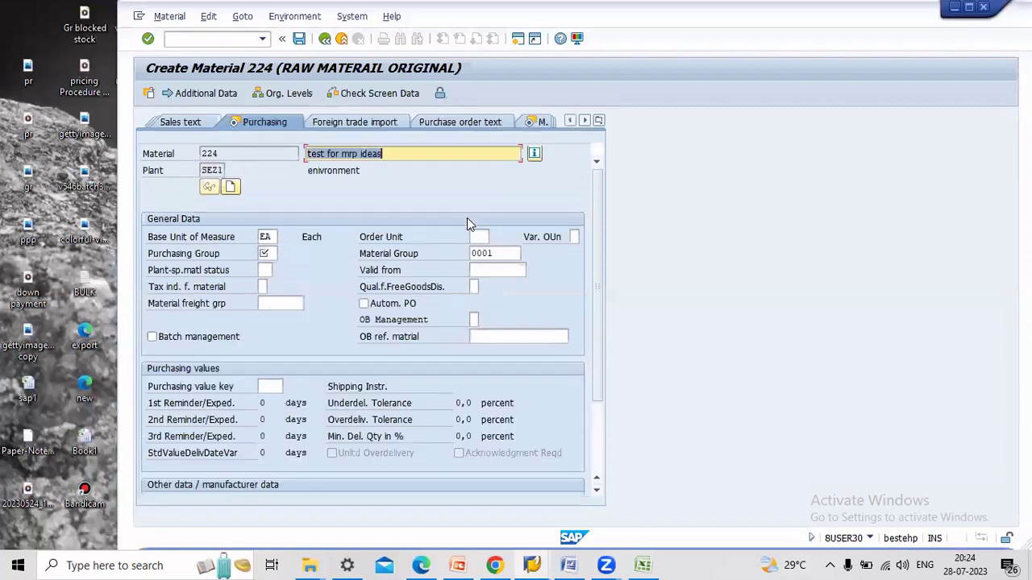
Set the purchasing group to SZ1 and continue to the MRP 1 view
click(274, 254)
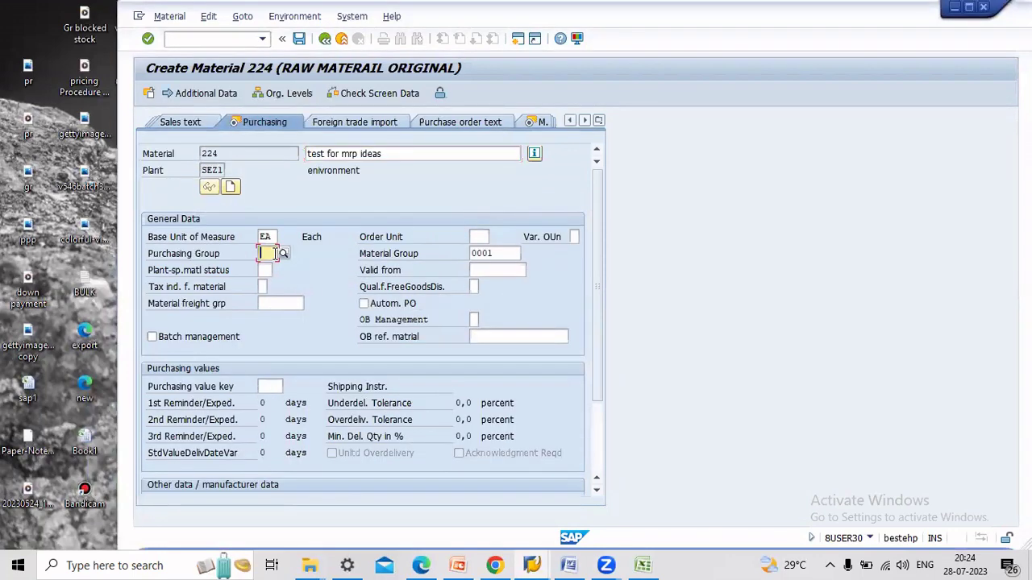
text(sz1)
key(Return)
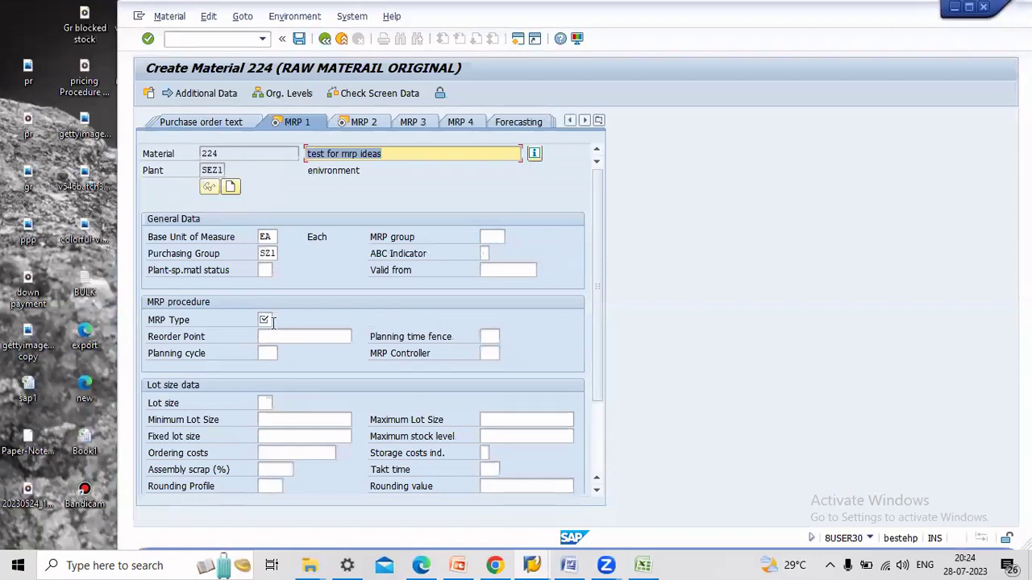
Set MRP type VB, reorder point 500, MRP controller 000 and lot size EX, and continue to the MRP 2 view
click(265, 320)
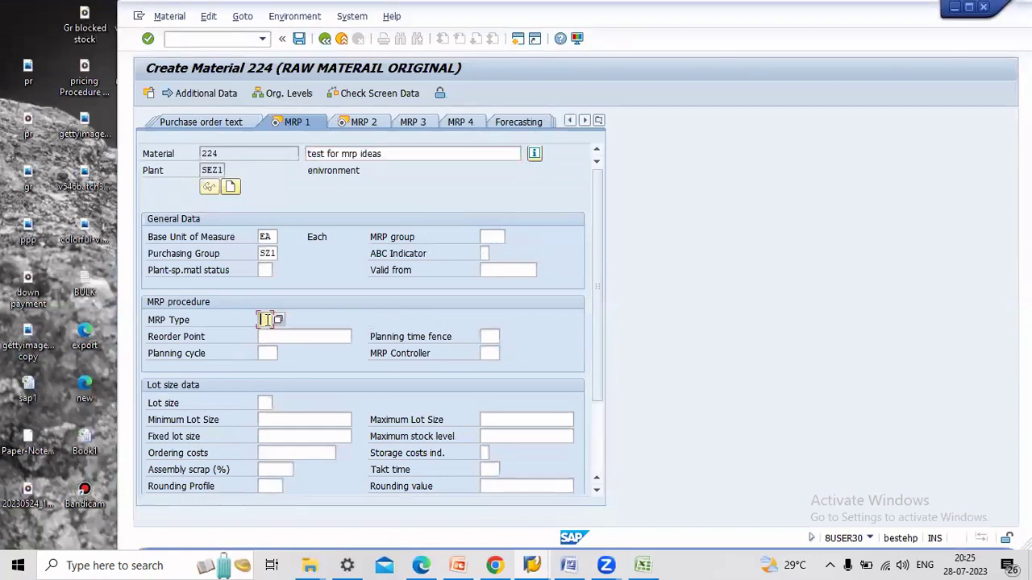
text(vb)
click(282, 337)
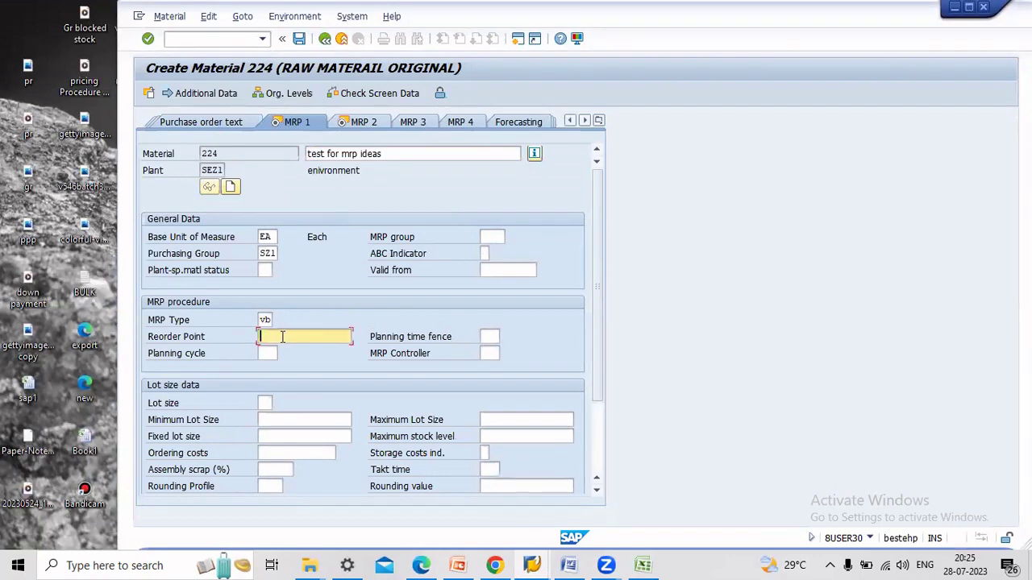
text(500)
click(490, 353)
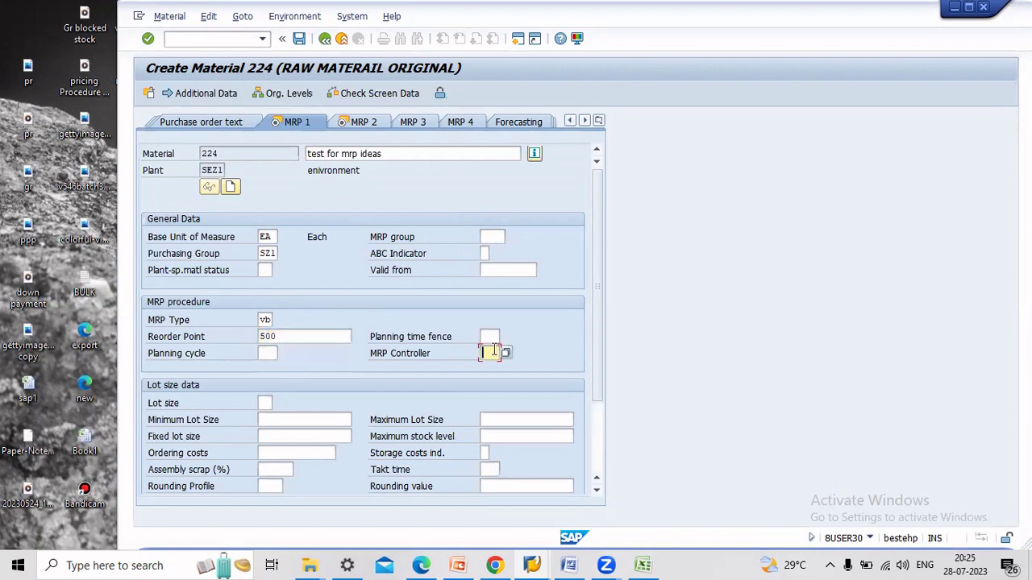
text(000)
scroll(316, 375, down, 2)
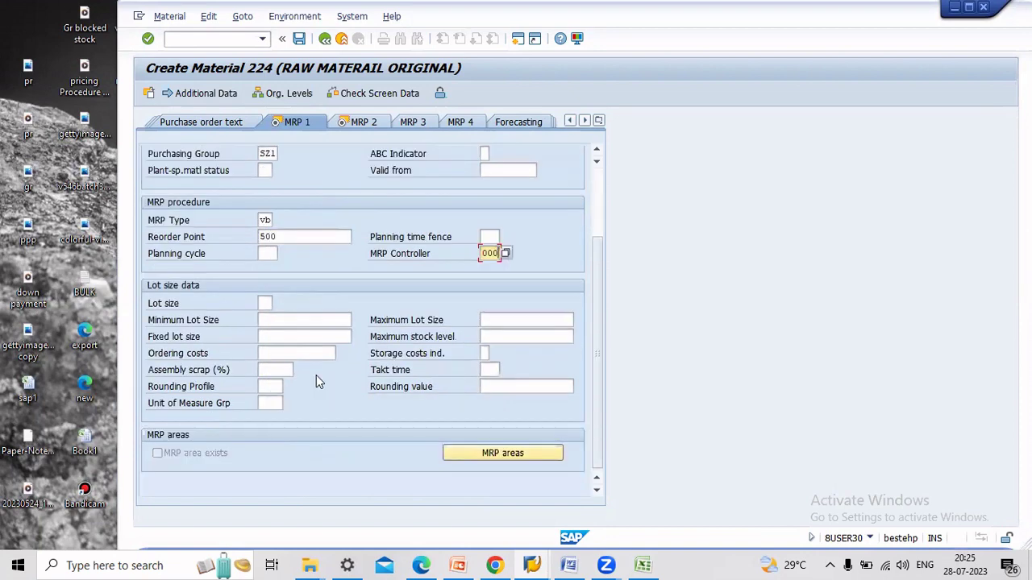
key(Return)
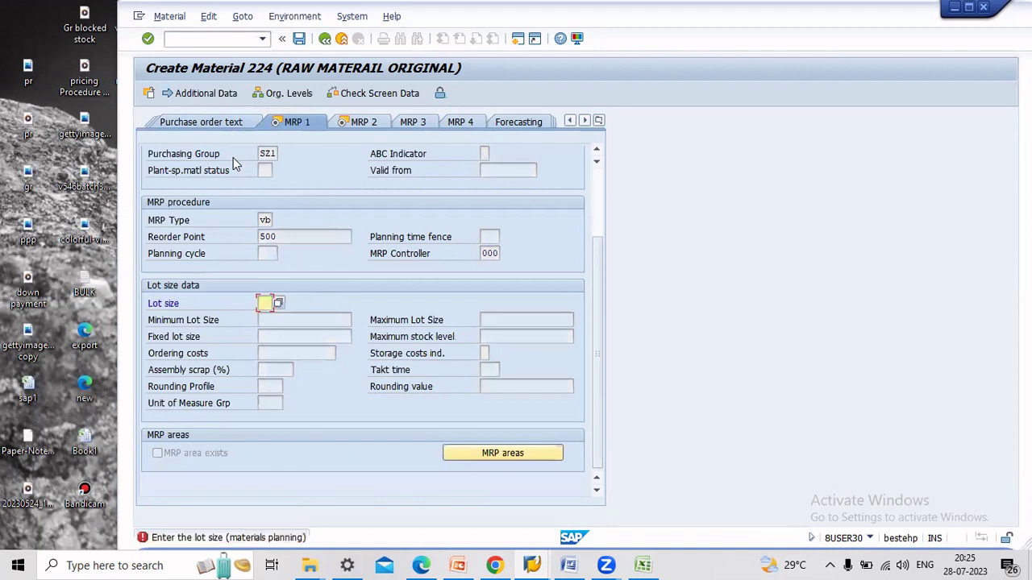
text(EX)
key(Return)
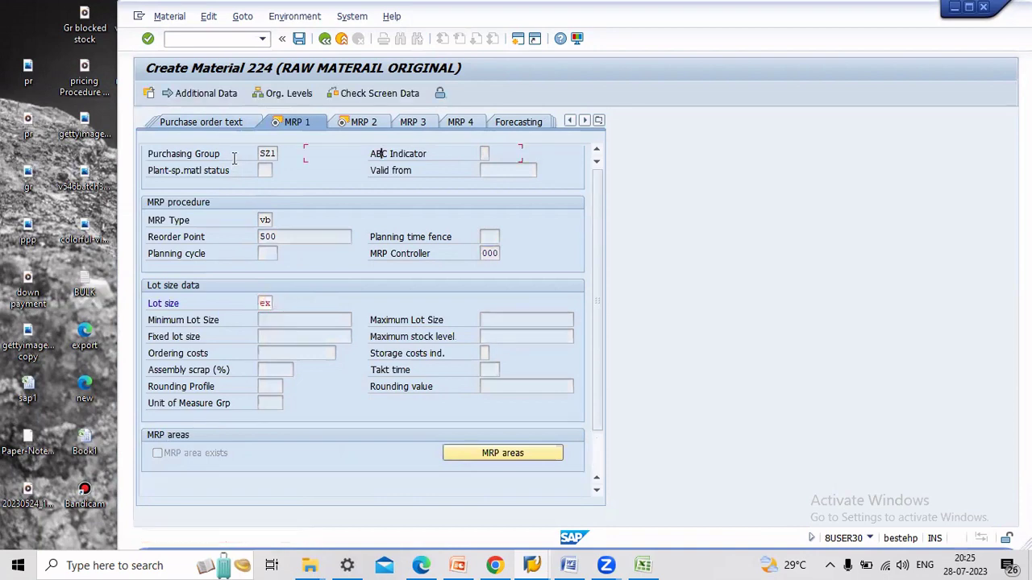
Set special procurement to 30 Subcontracting and planned delivery time to 05 days, and continue through the plant data views to Accounting 1
click(266, 253)
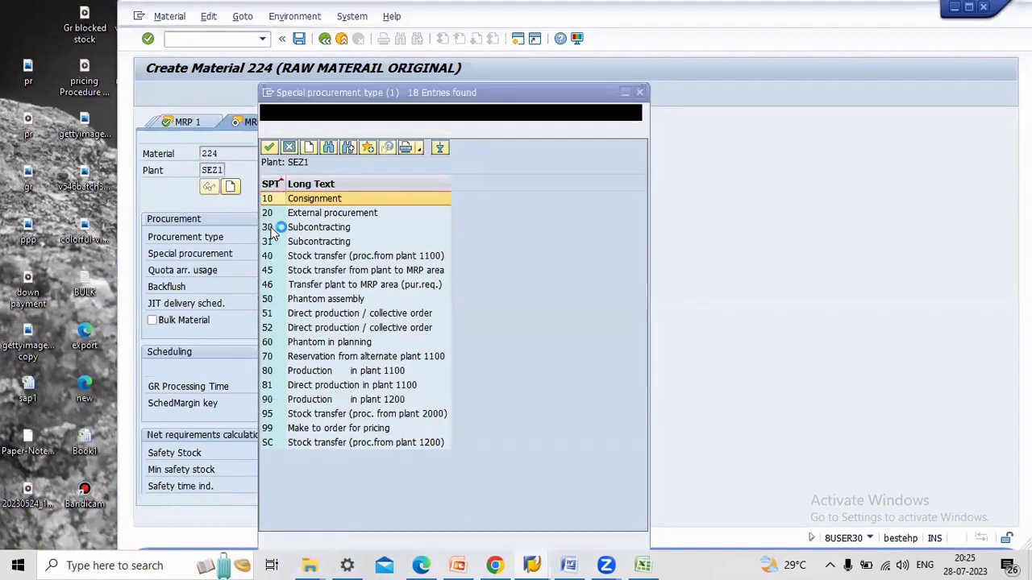
double_click(274, 227)
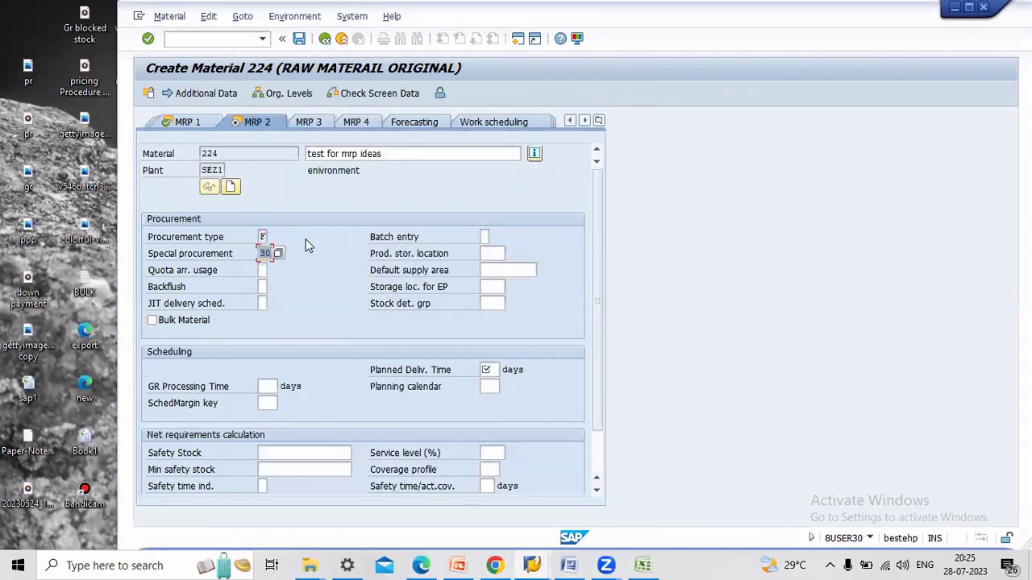
click(492, 373)
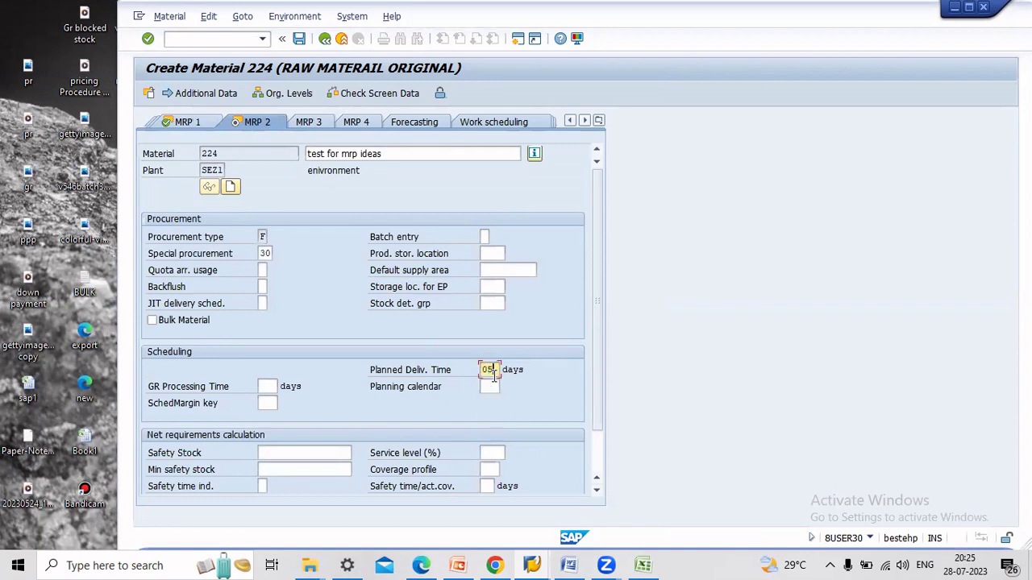
text(05)
key(Return)
key(Return)
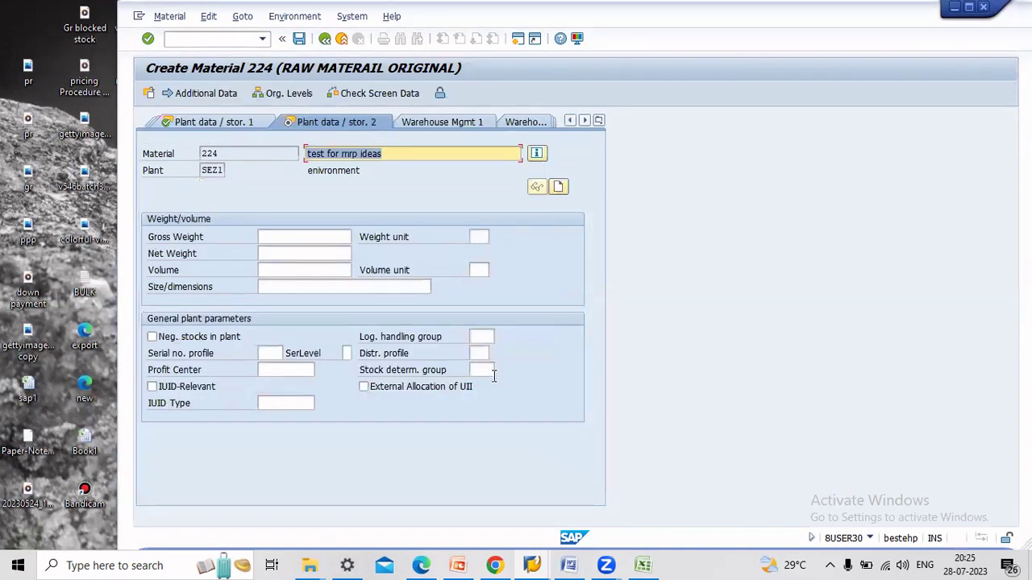
key(Return)
Set the valuation class to 3000 and the moving price to 555, and save the material after the last data screen
click(262, 321)
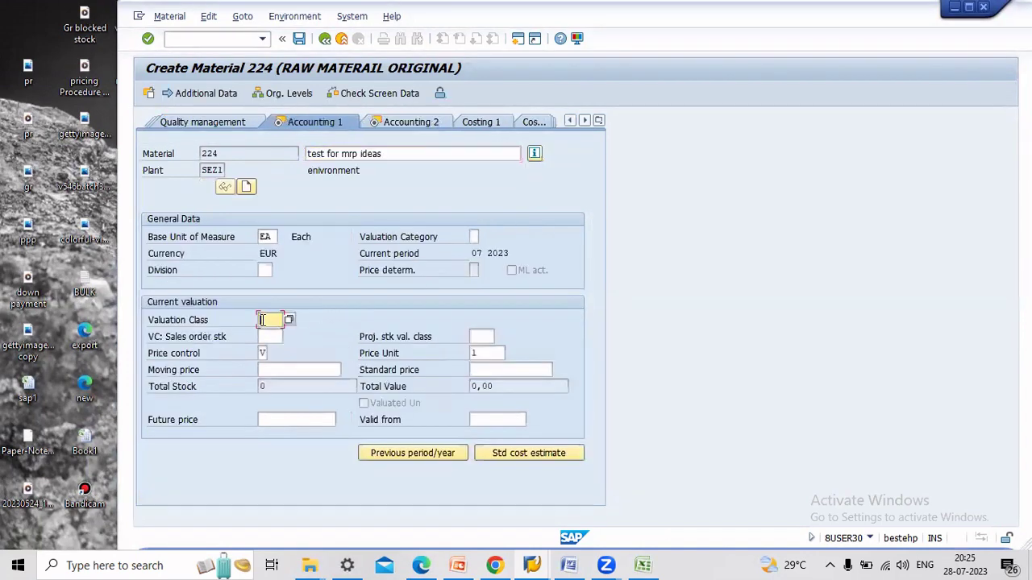
text(3000)
click(285, 369)
text(555)
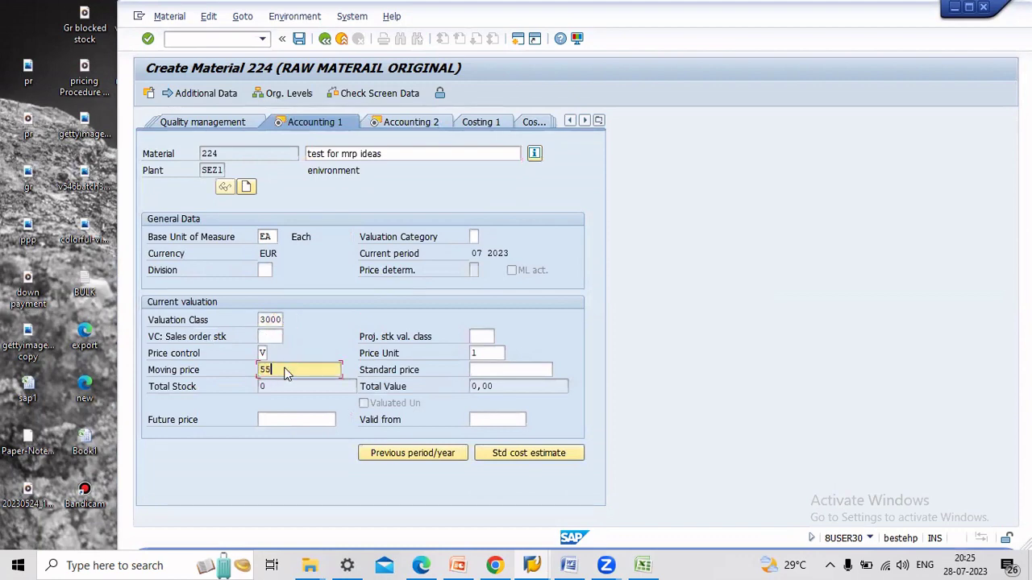
key(Return)
key(Return)
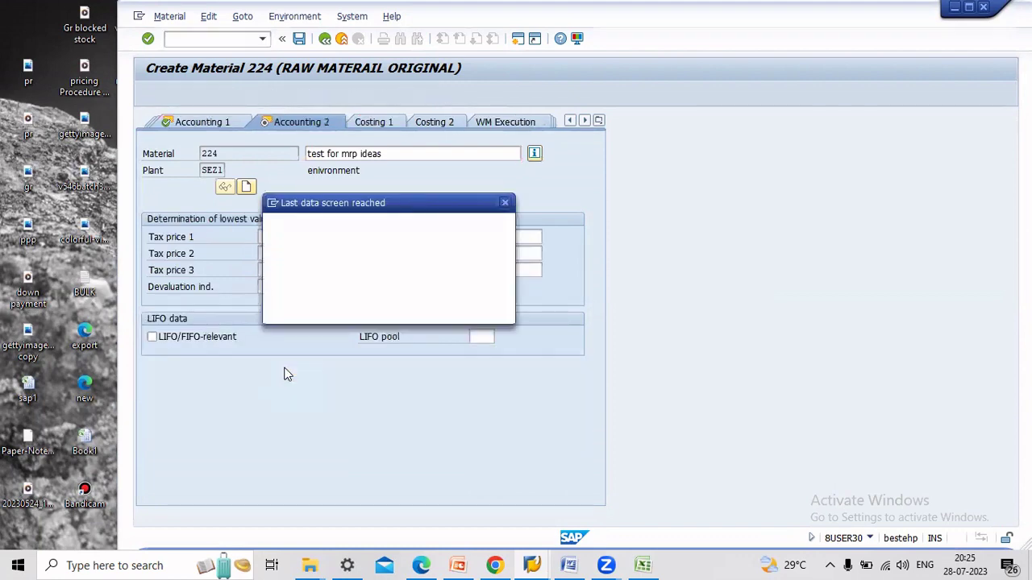
click(328, 309)
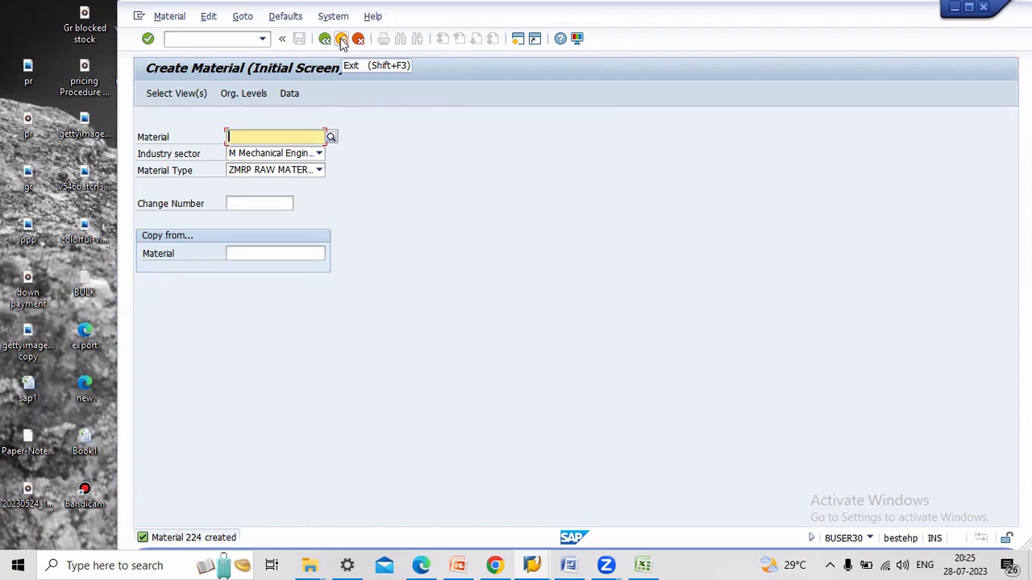
Leave material creation and start creating a purchasing info record with transaction ME11
click(342, 41)
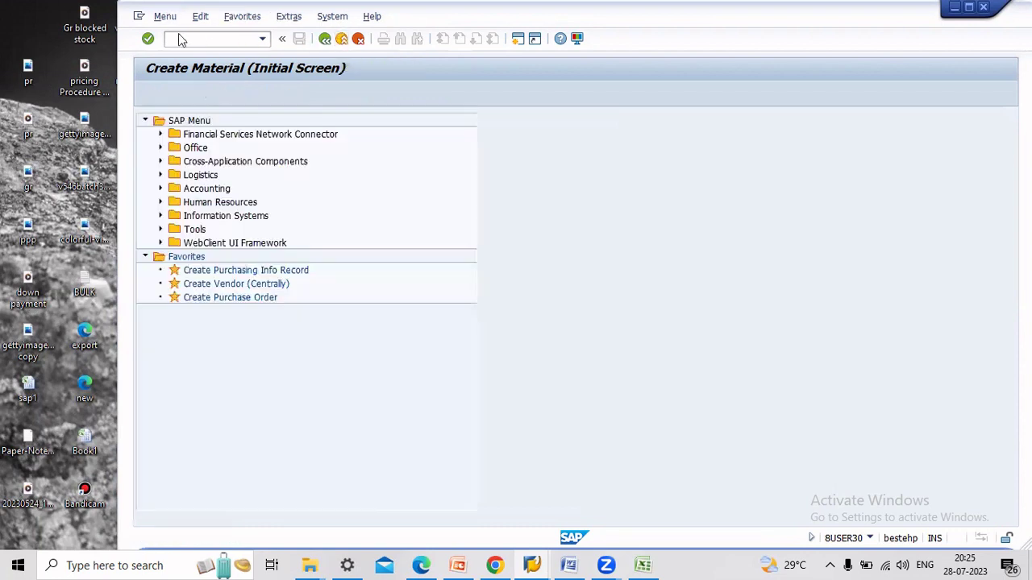
text(me11)
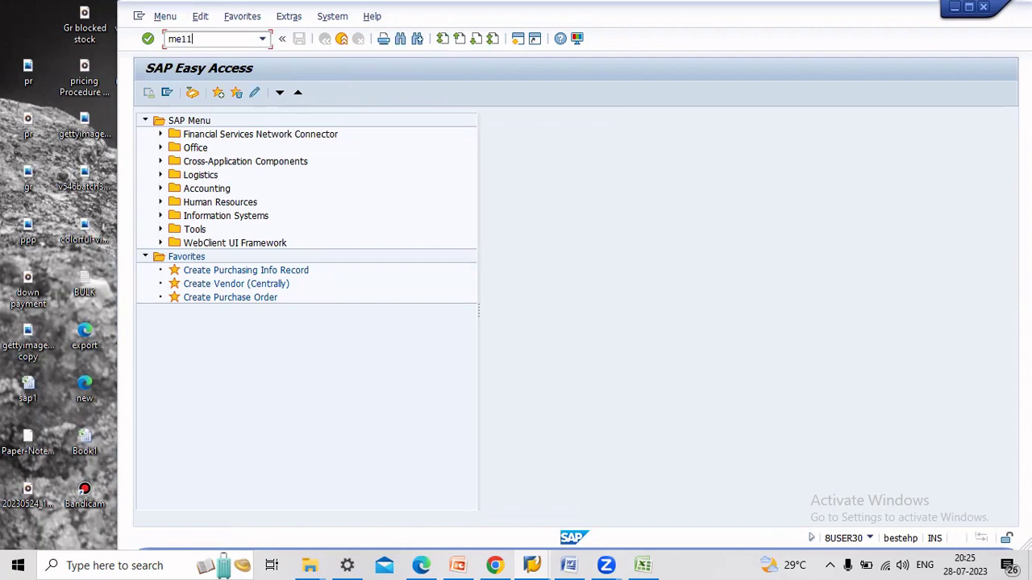
key(Return)
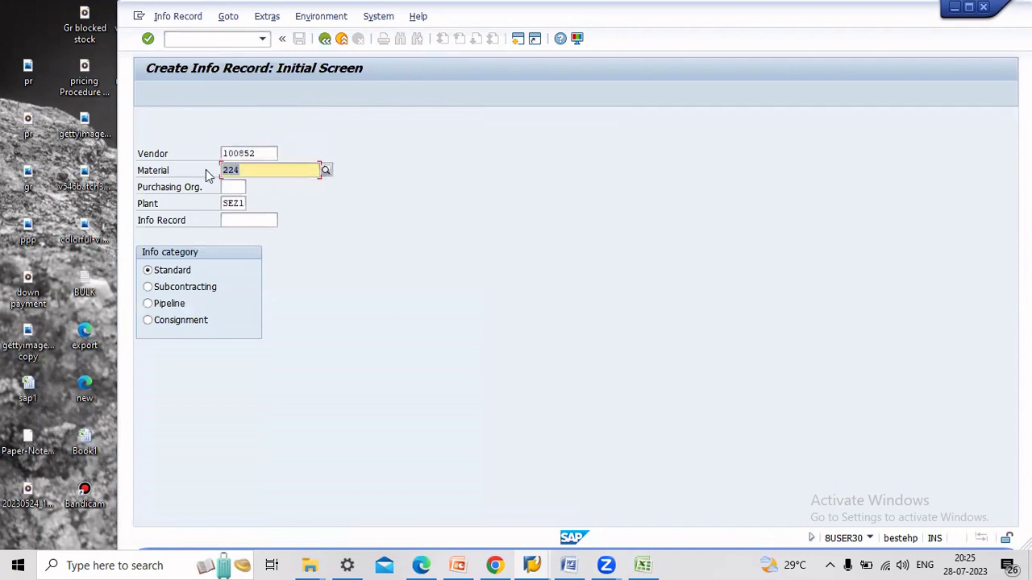
Enter purchasing organization SEZP, choose the Subcontracting info category and continue to the general data
key(Tab)
click(237, 188)
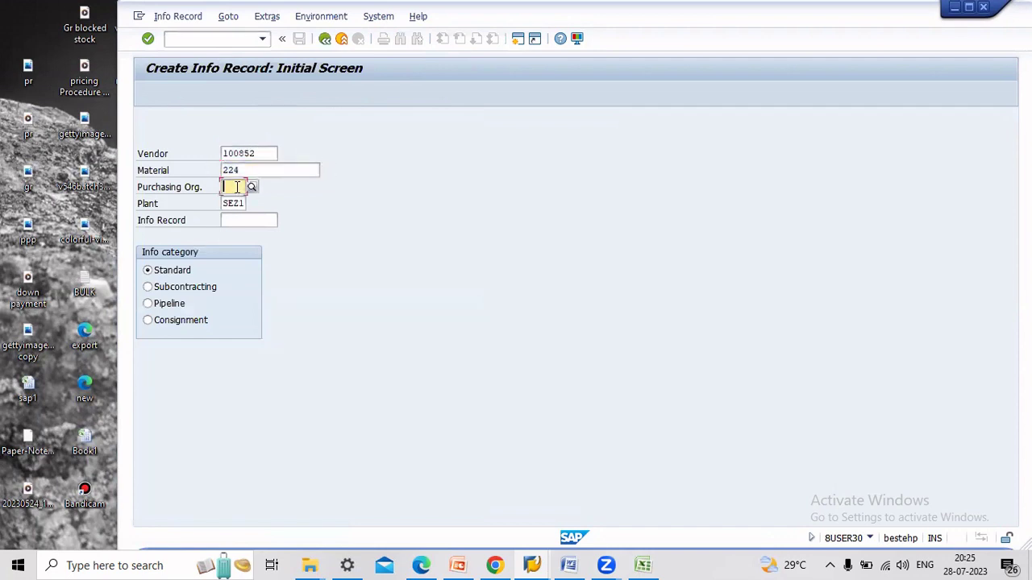
text(sezp)
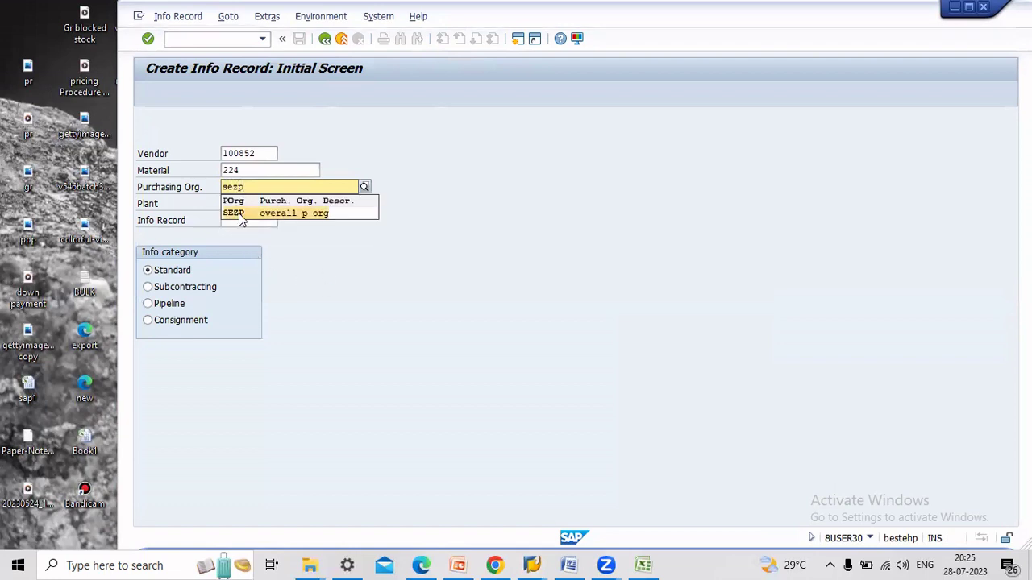
click(239, 214)
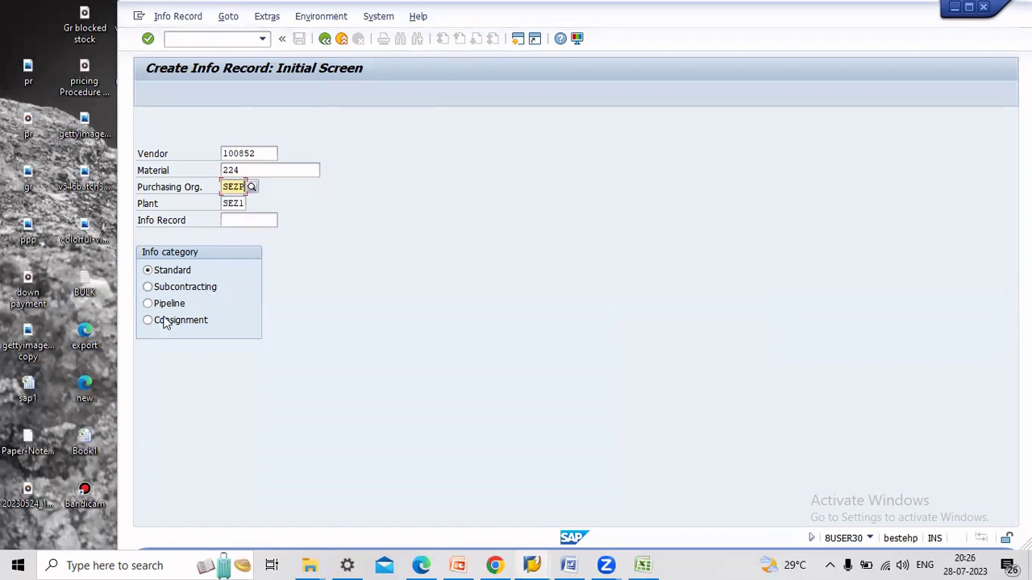
click(170, 291)
key(Return)
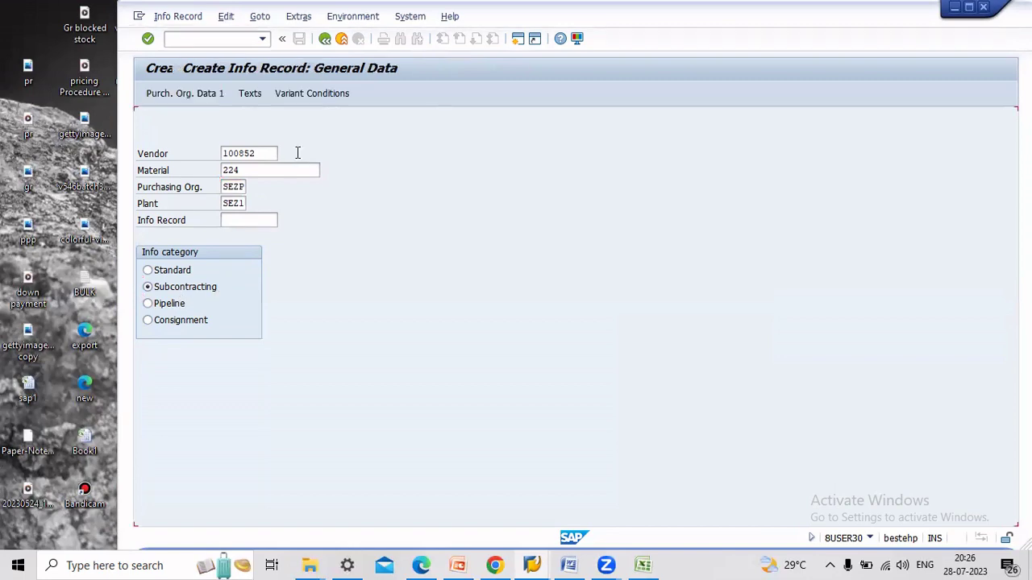
Set the three vendor reminders to 01, 02 and 03 days and continue to the purchasing organization data
text(01)
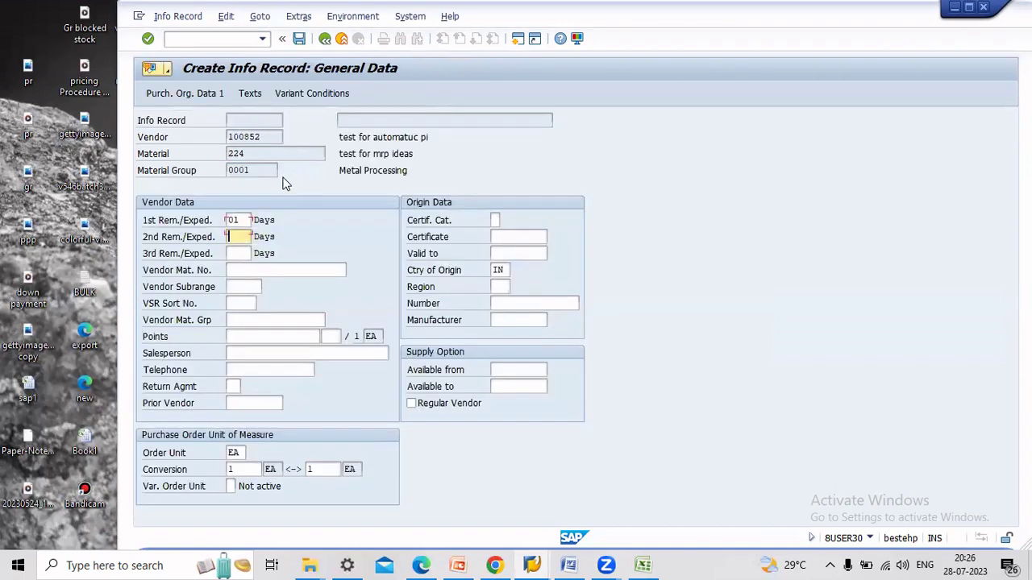
text(0203)
key(Return)
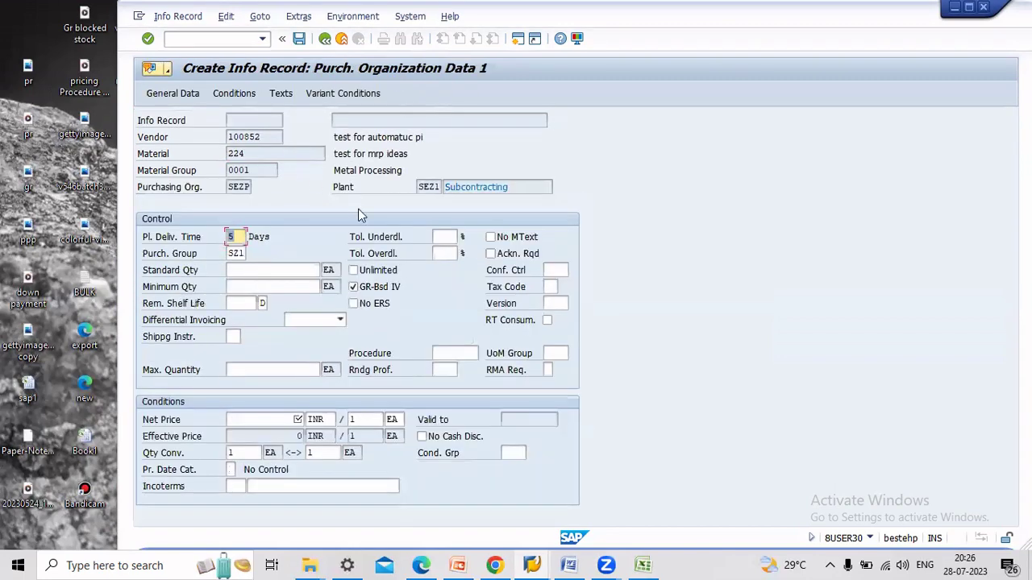
Set the planned delivery time to 5 days and the net price to 50000 INR, and save the info record
text(5)
click(265, 420)
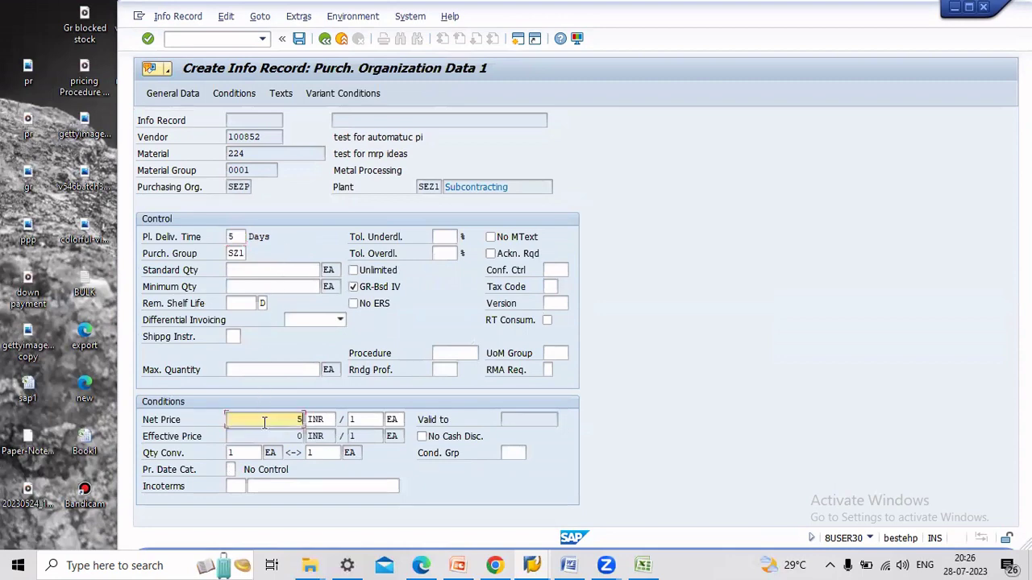
key(Return)
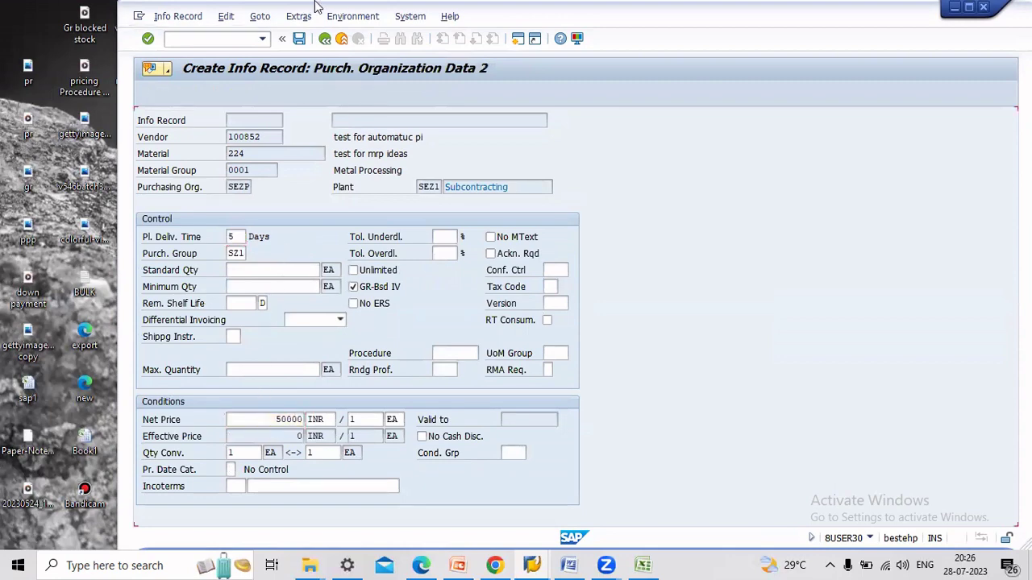
click(300, 39)
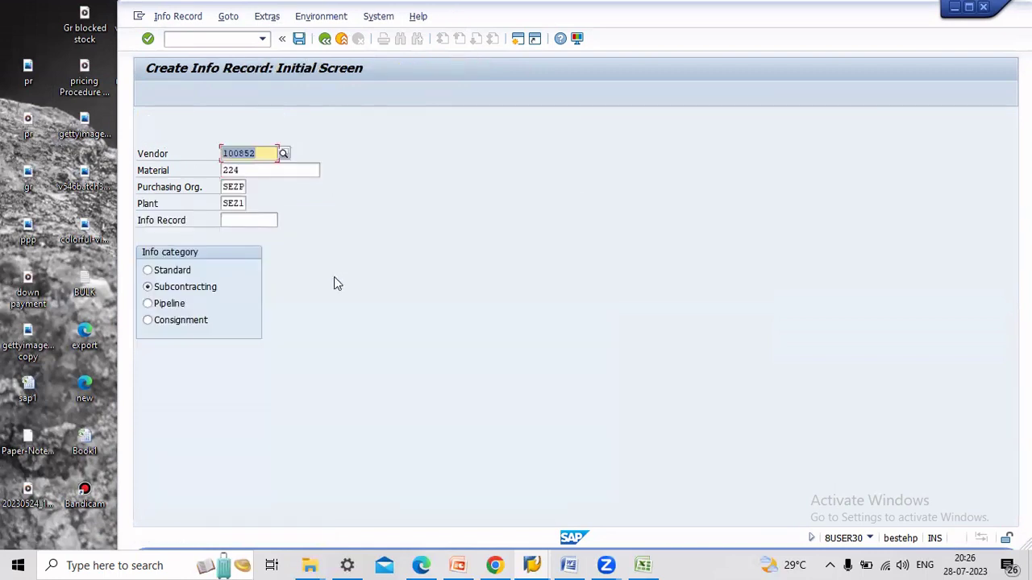
Leave info record creation and open source list maintenance with ME01 for material 224 in plant SEZ1
click(341, 40)
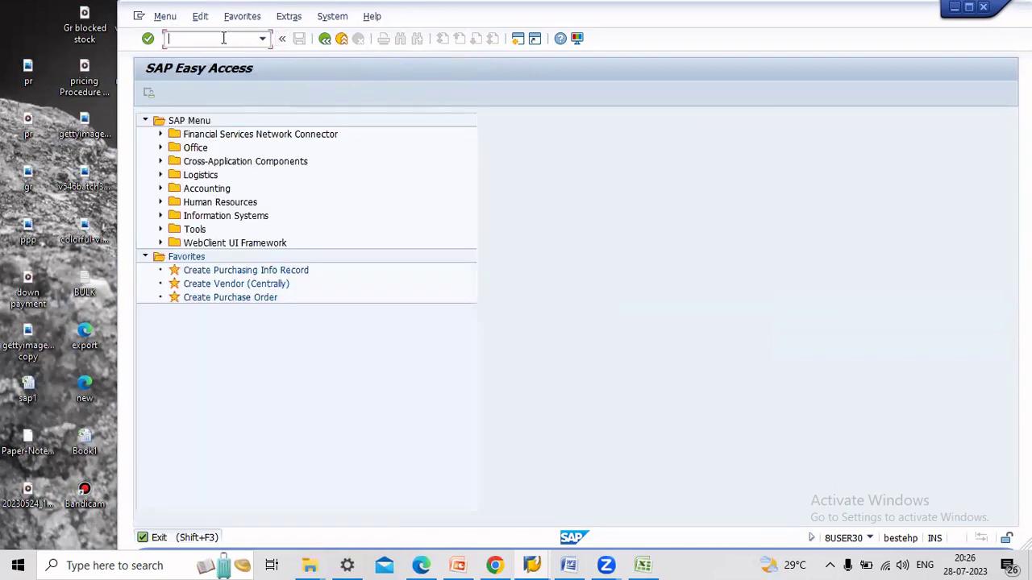
text(me01)
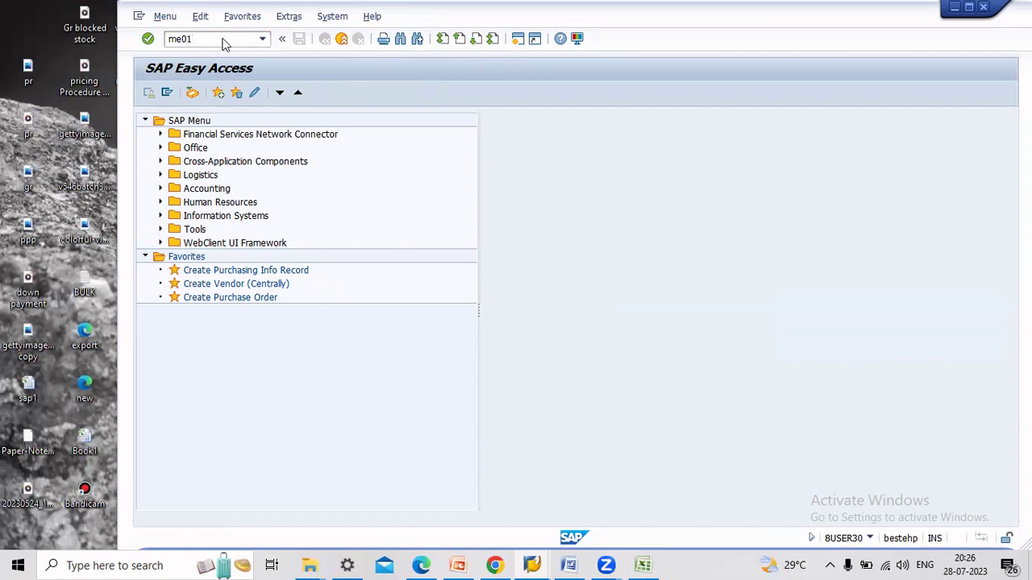
key(Return)
key(Return)
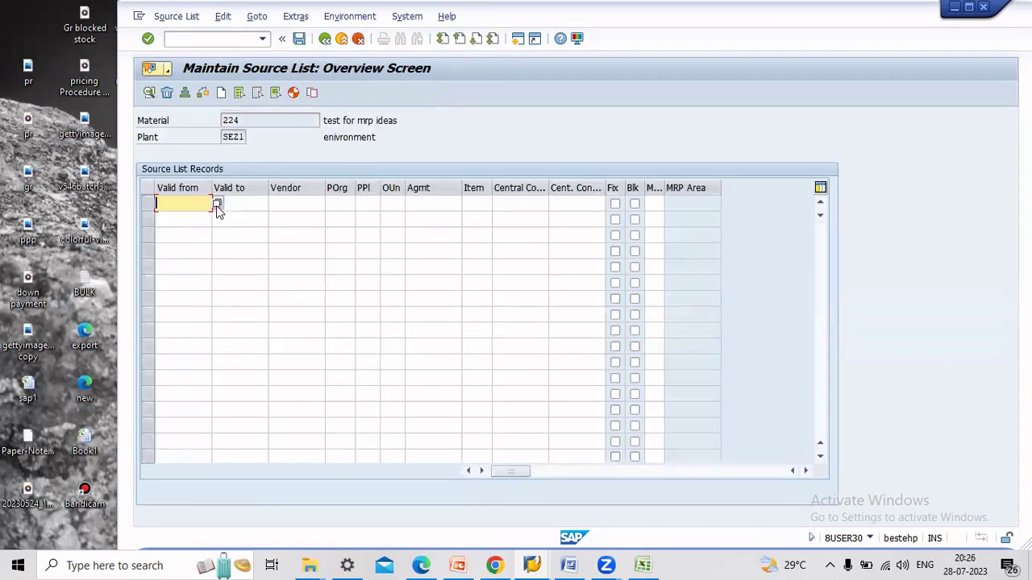
Enter a source list record valid from 18.07.2023 to 28.07.2024 for the subcontracting vendor
click(191, 199)
click(181, 216)
click(246, 203)
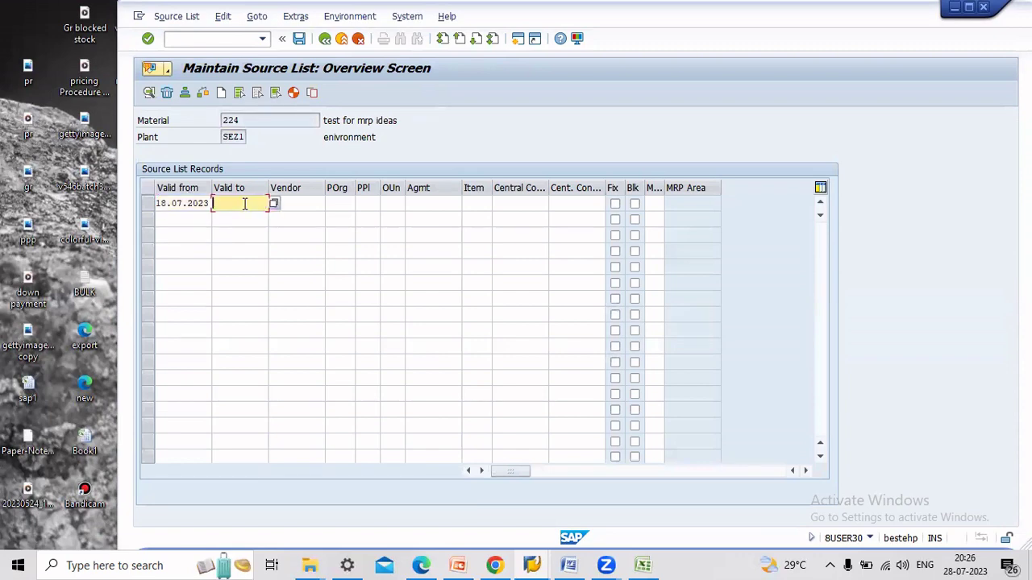
click(242, 217)
click(304, 204)
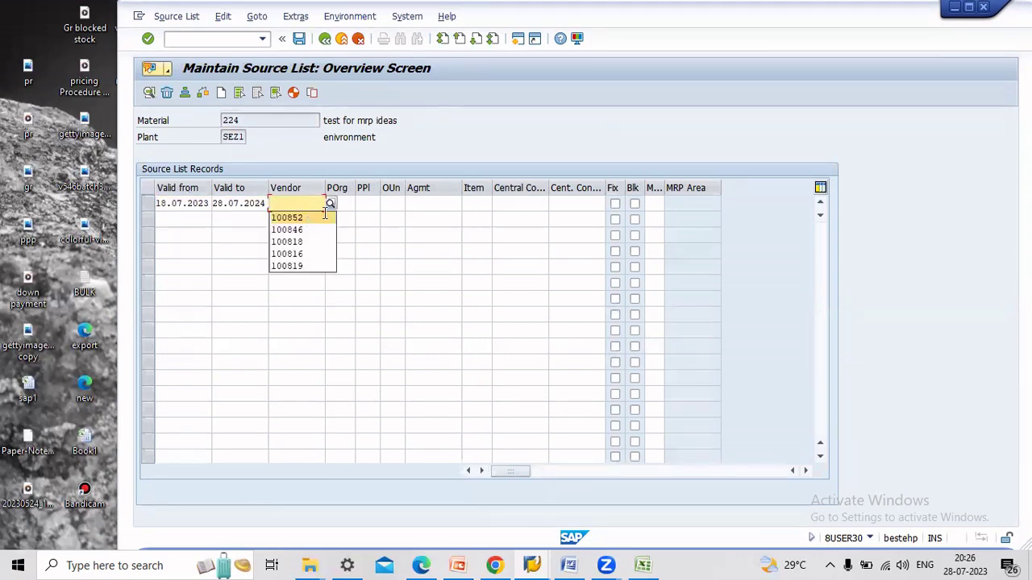
click(323, 214)
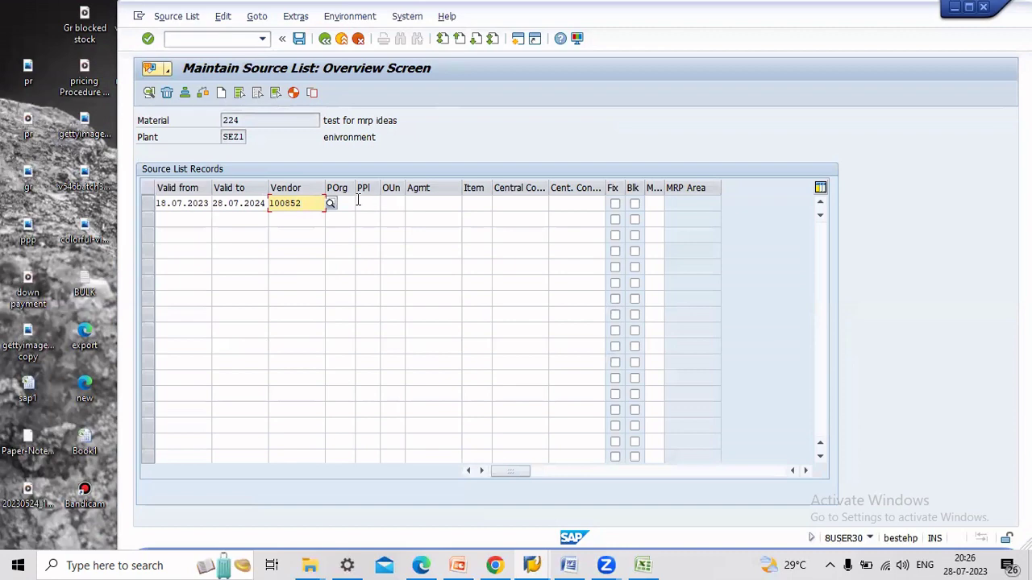
Set the record's MRP indicator to 1, mark it as fixed, enter purchasing organization SEZP and save the source list
click(654, 203)
text(1)
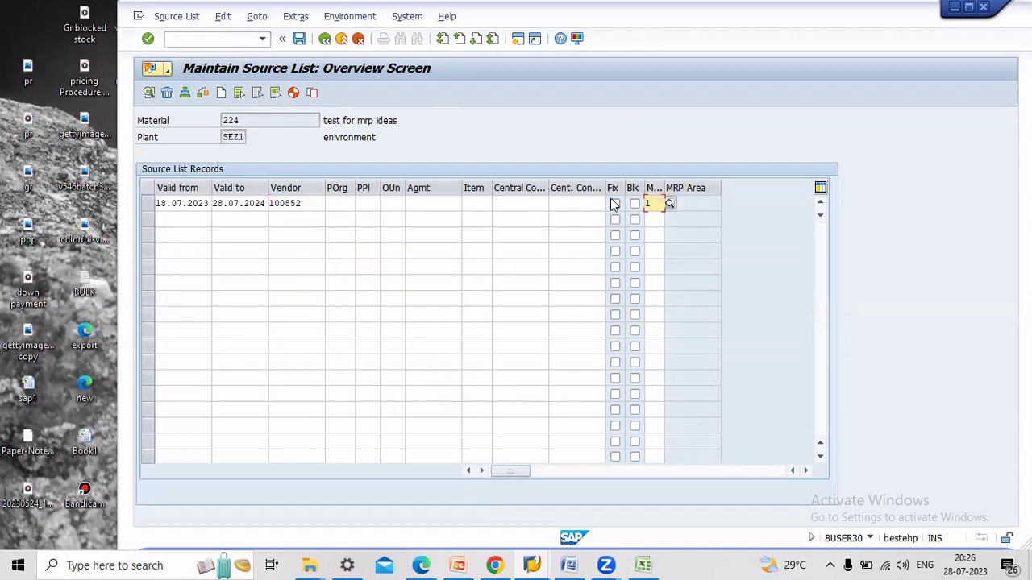
click(615, 204)
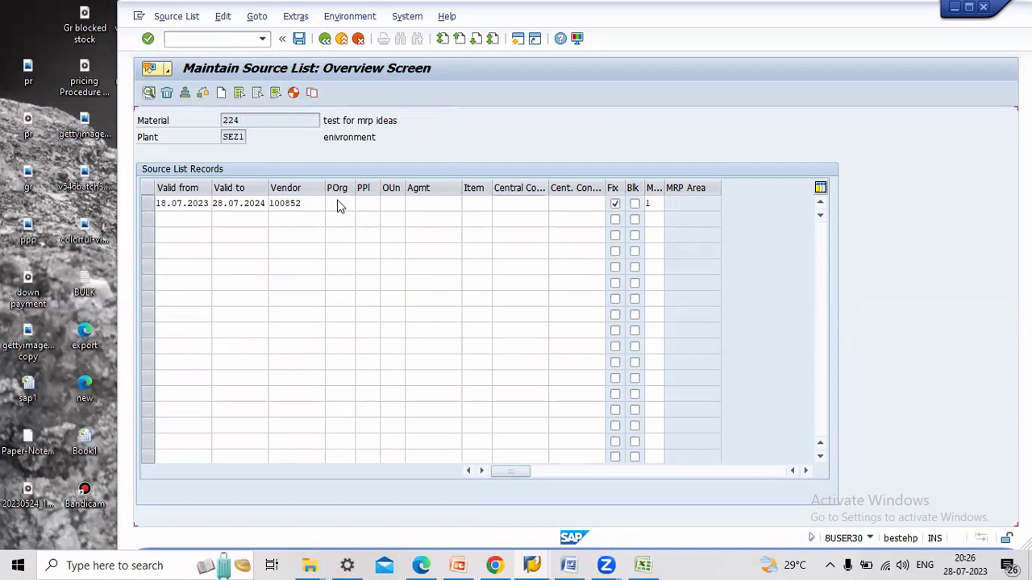
click(337, 203)
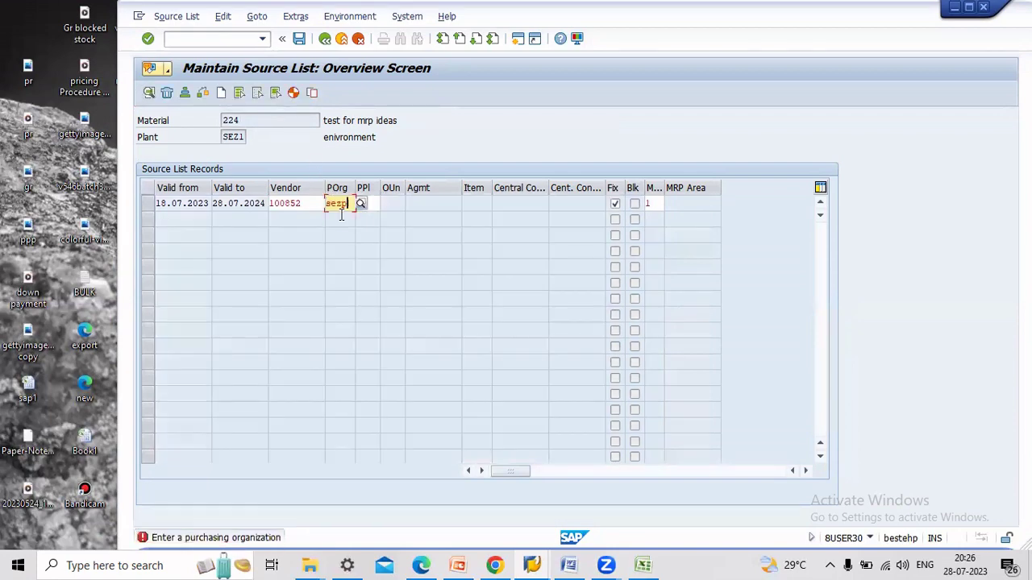
click(337, 217)
key(Return)
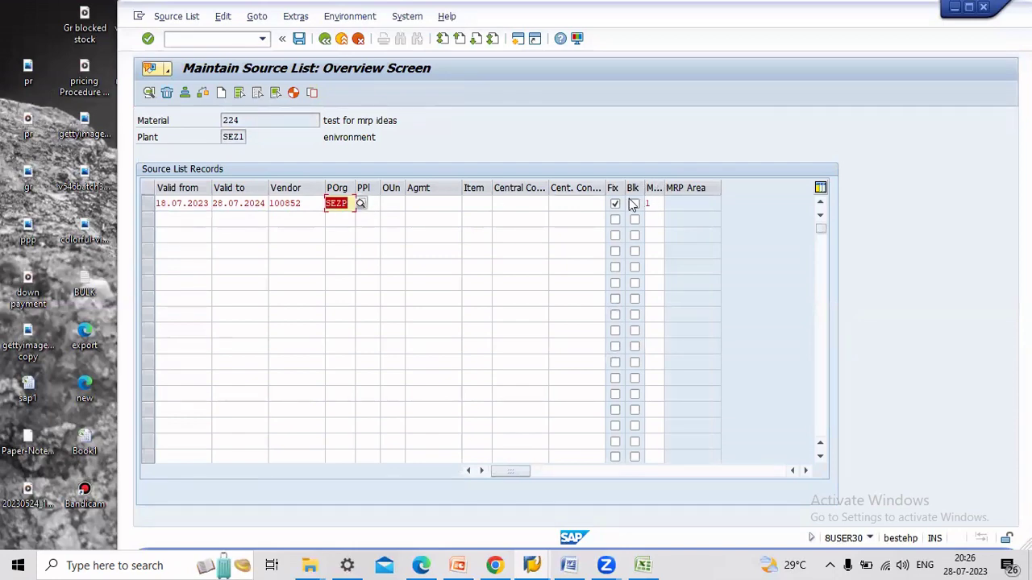
click(299, 39)
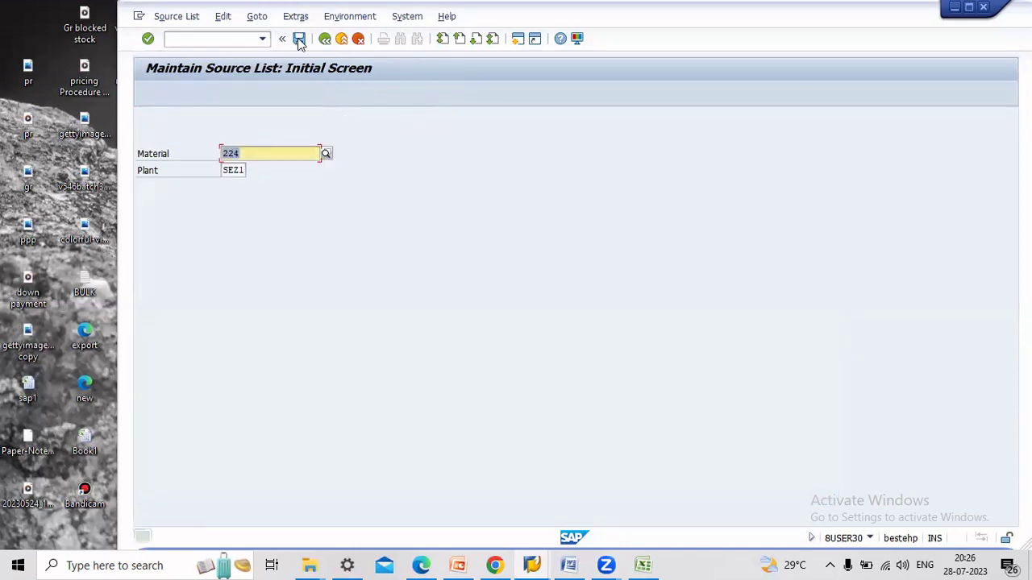
Display the MMBE stock overview for material 224 in plant SEZ1, storage location S1
click(342, 40)
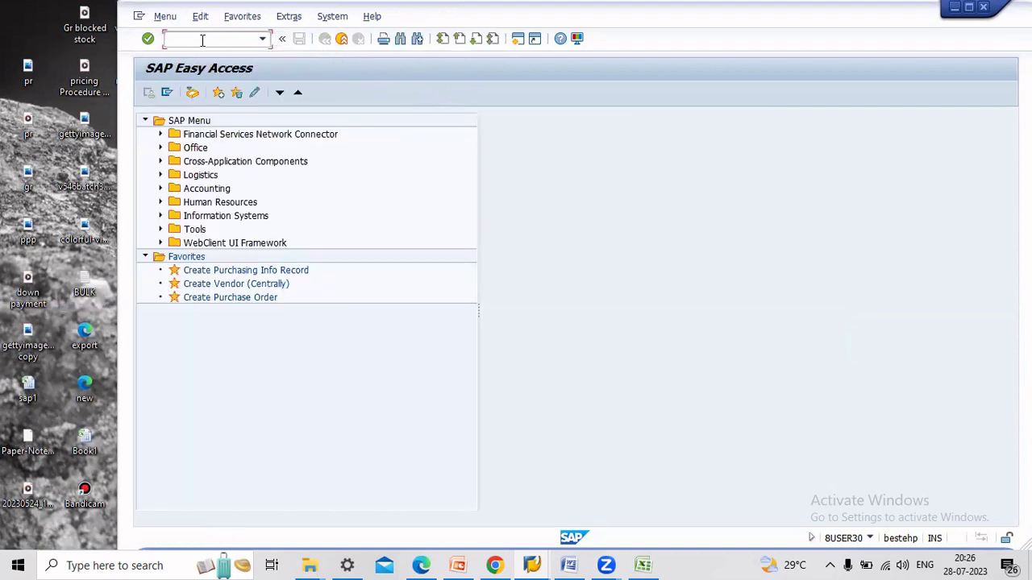
text(mmbe)
key(Return)
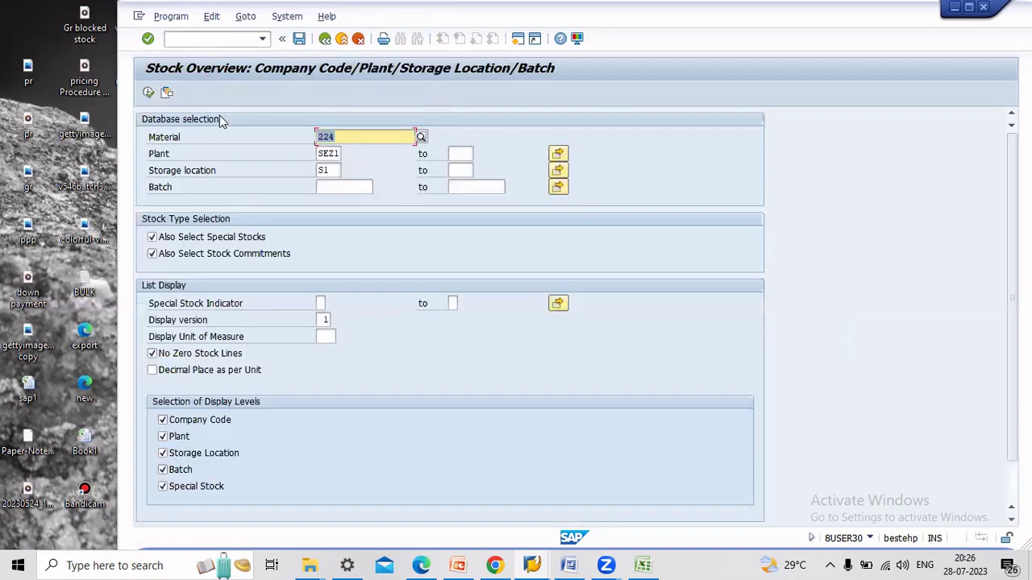
click(149, 93)
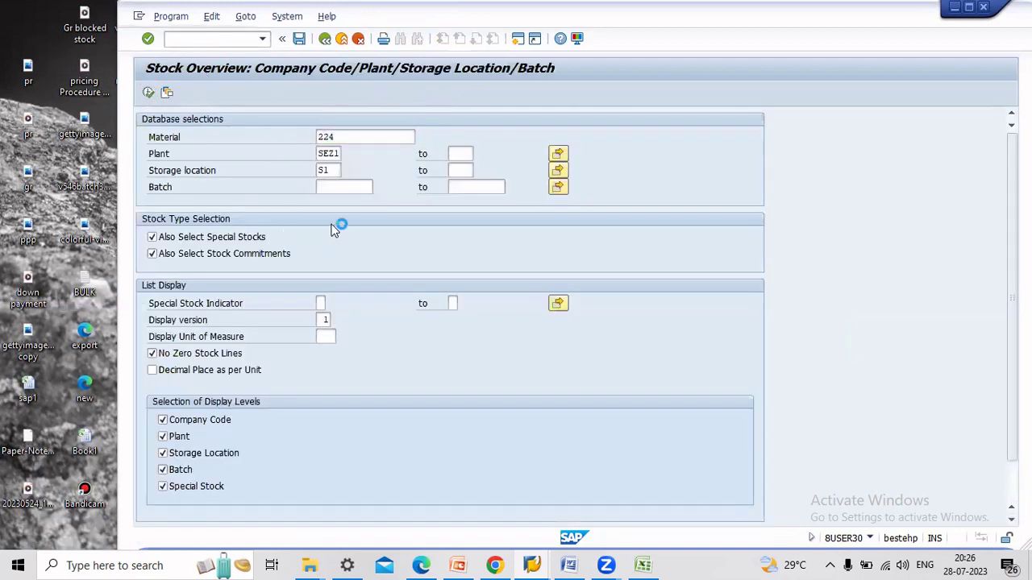
Open the MD04 stock/requirements list for material 224 in plant SEZ1 in a new session
click(193, 40)
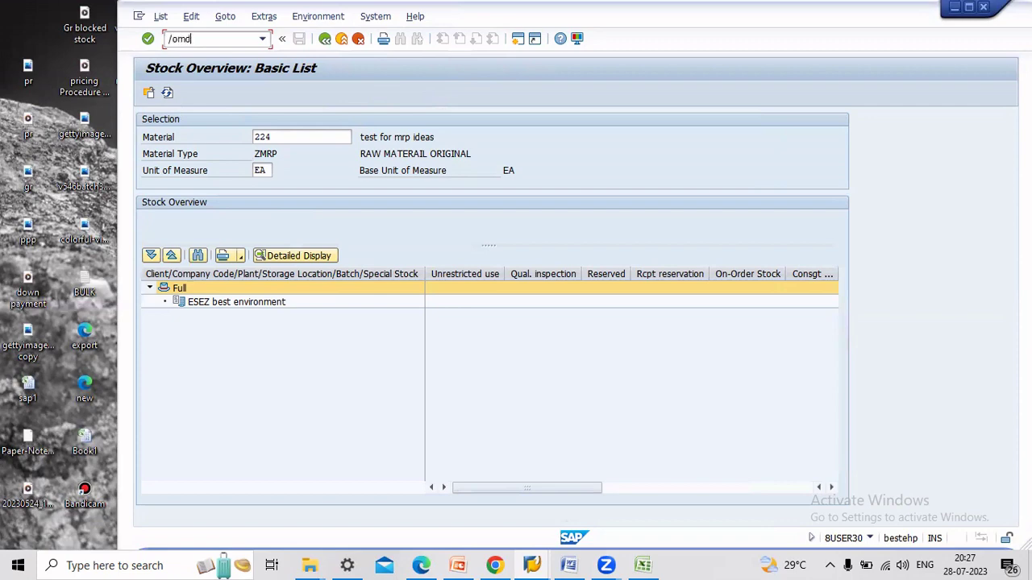
key(Return)
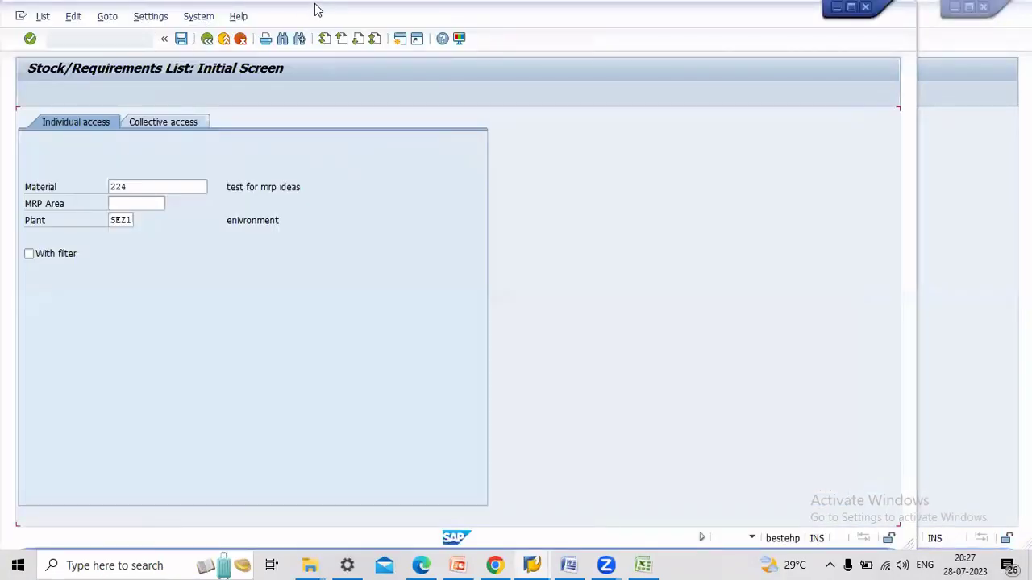
double_click(314, 4)
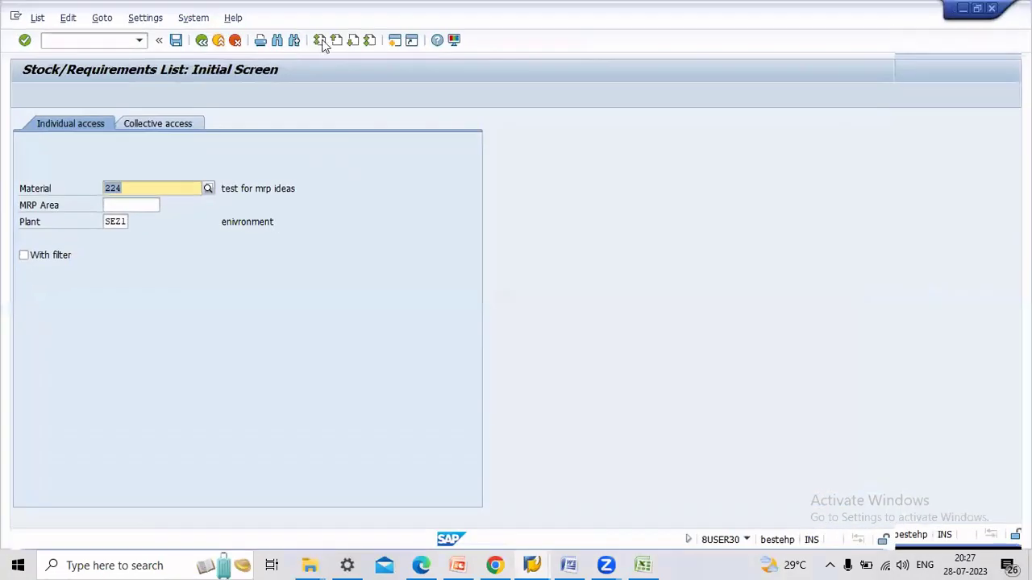
click(978, 10)
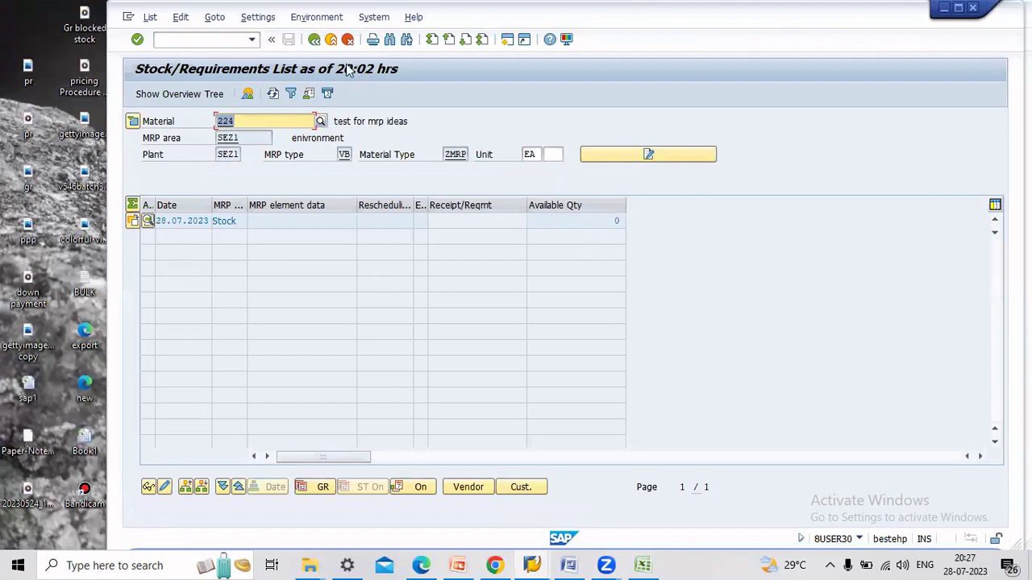
Run single-item, single-level MRP with MD03 for material 224 in plant SEZ1, accepting the proposed control parameters
click(330, 39)
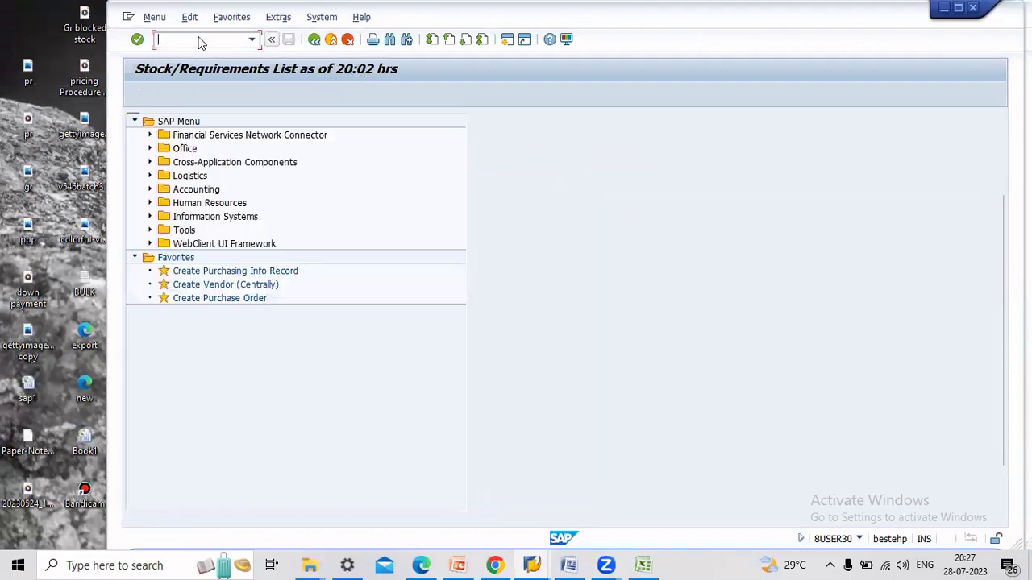
text(md)
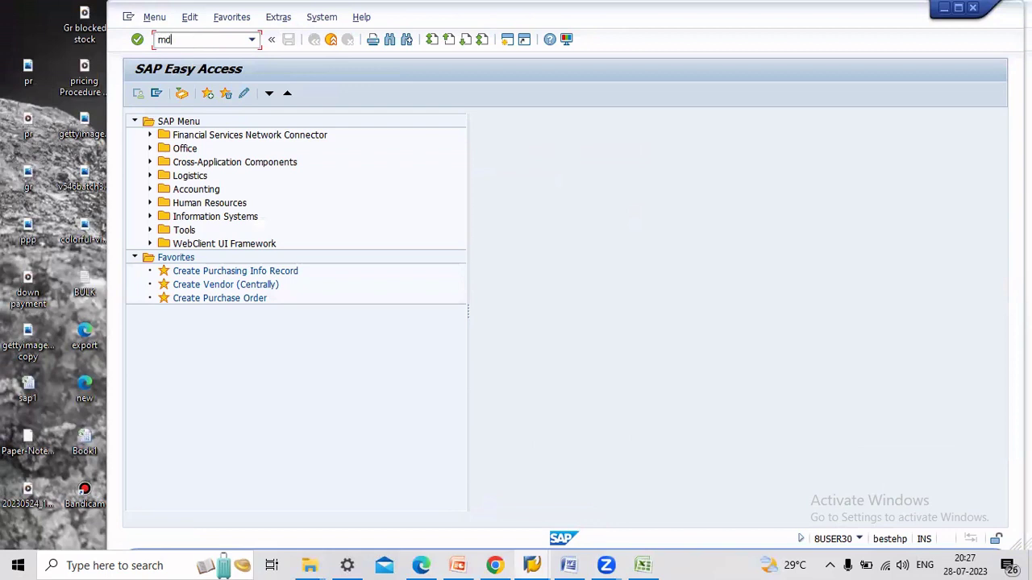
text(03)
key(Return)
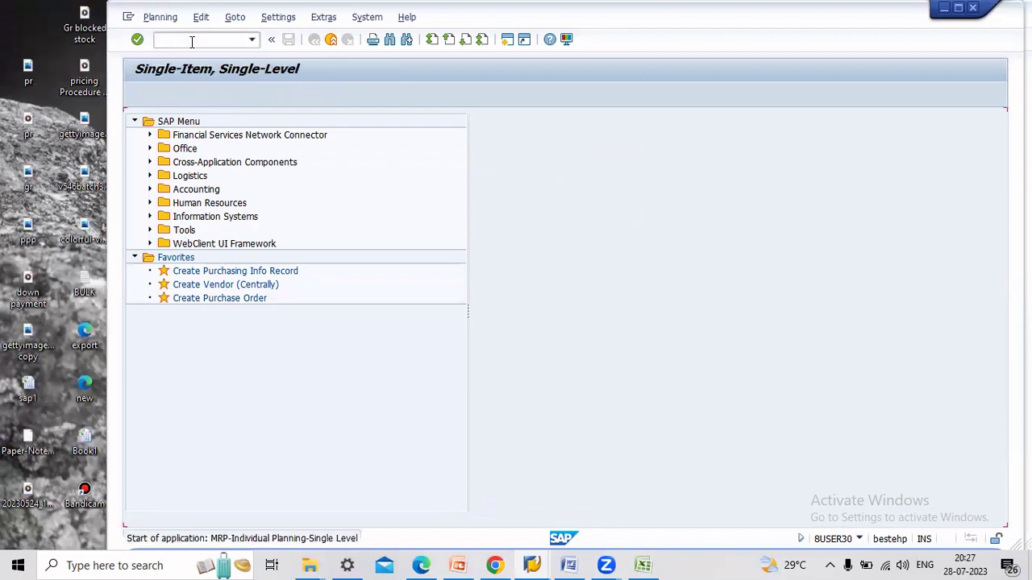
key(Return)
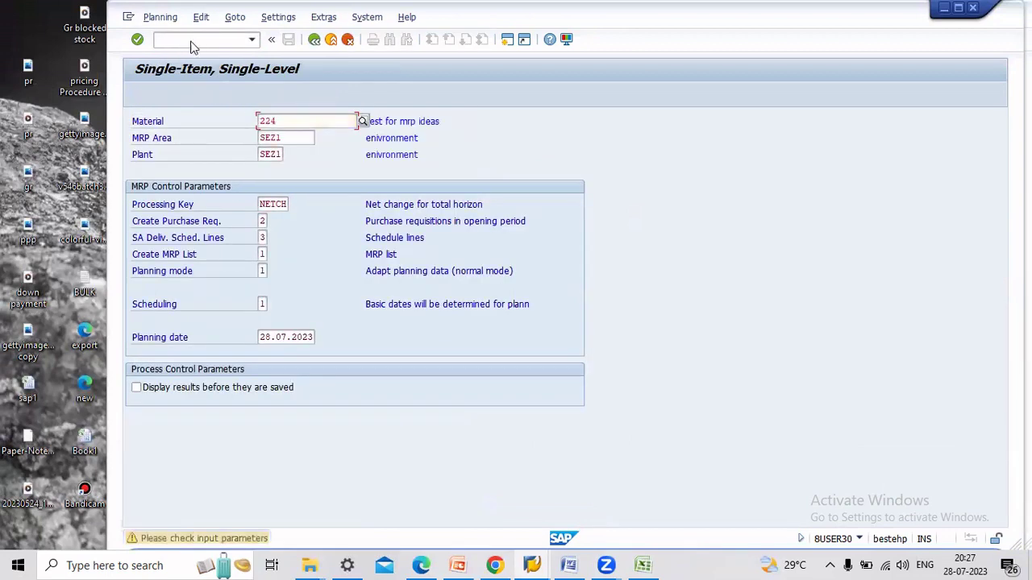
key(Return)
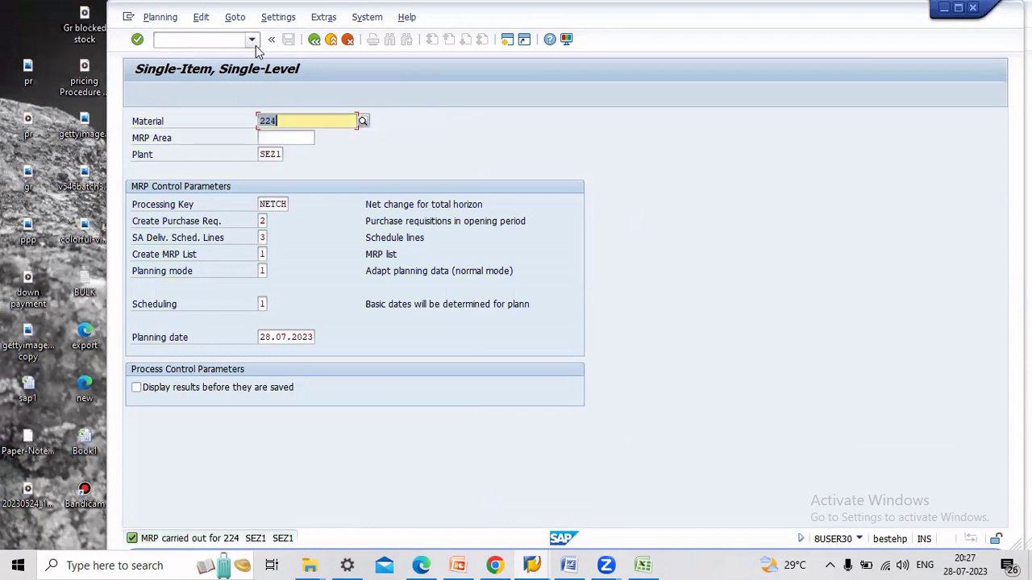
Run single-item, multi-level MRP with MD02 for material 224 in plant SEZ1, accepting the proposed control parameters
click(314, 40)
click(210, 39)
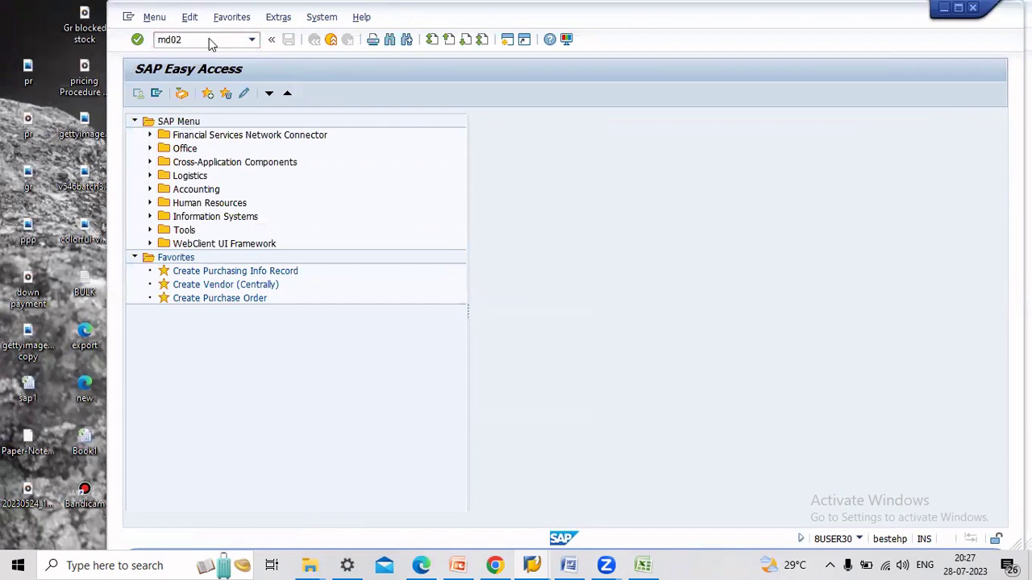
text(md02)
key(Return)
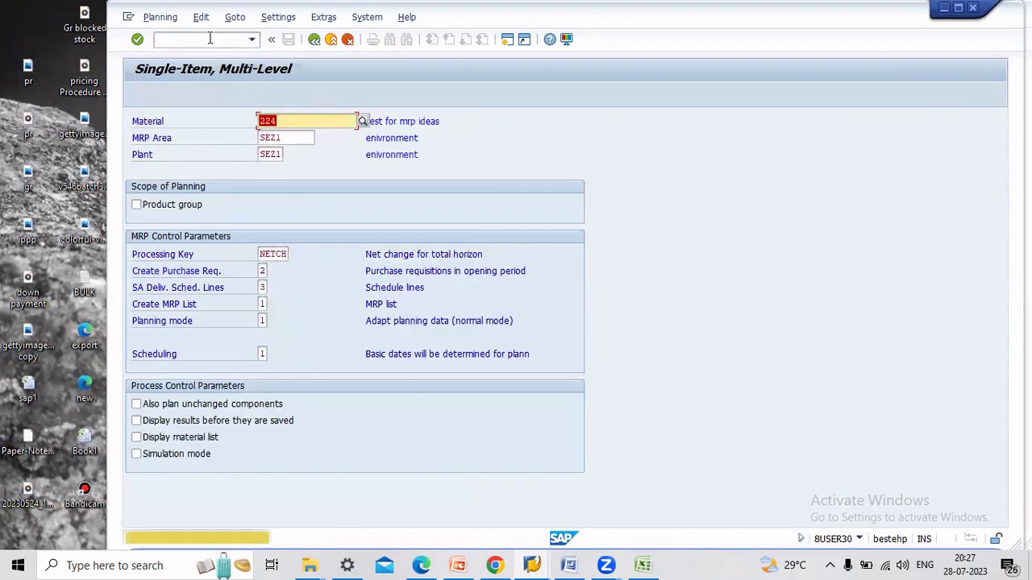
key(Return)
key(Return)
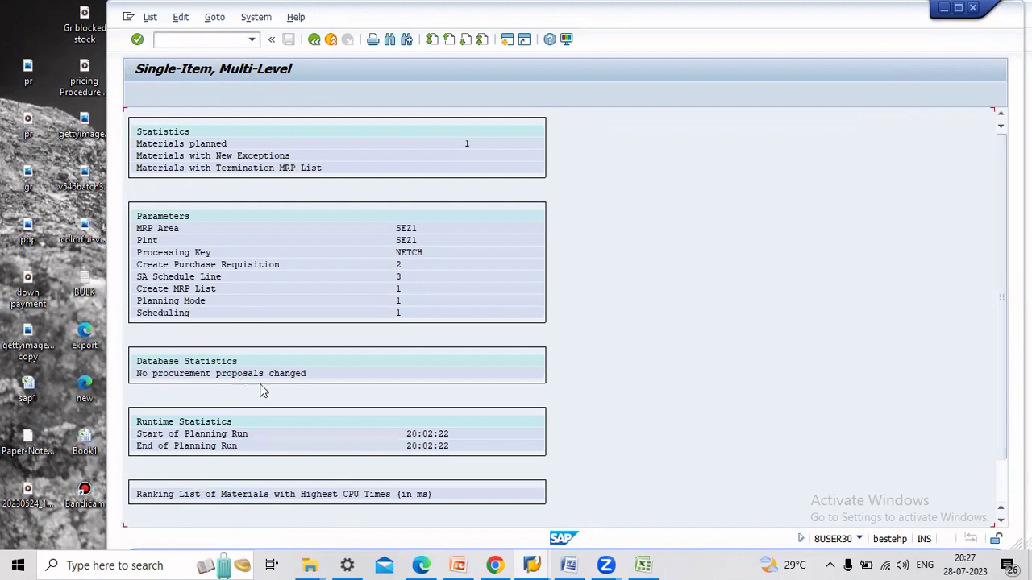
Display the MD04 stock/requirements list for material 224 and examine the purchase requisition's number and receipt quantity
click(330, 42)
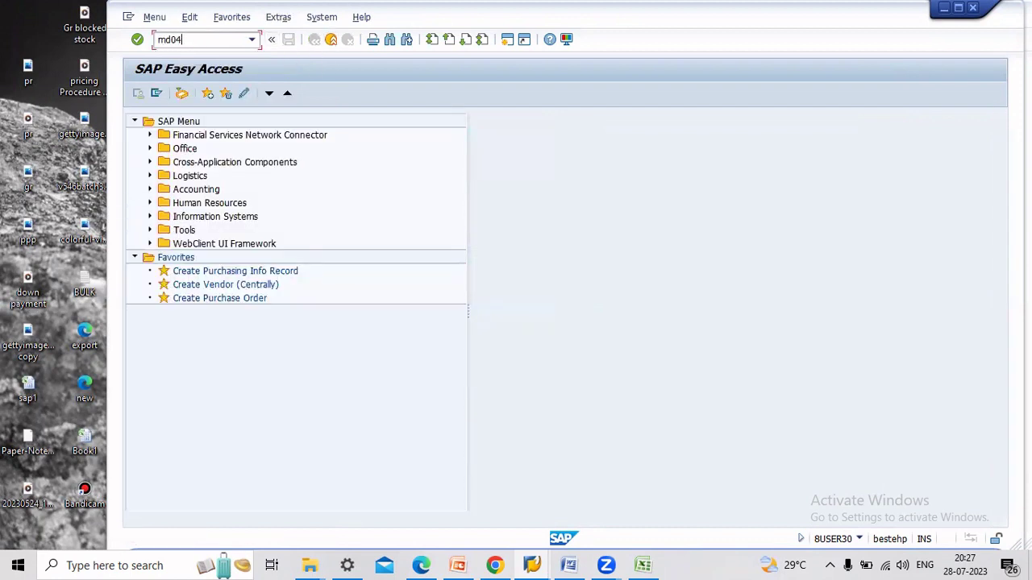
key(Return)
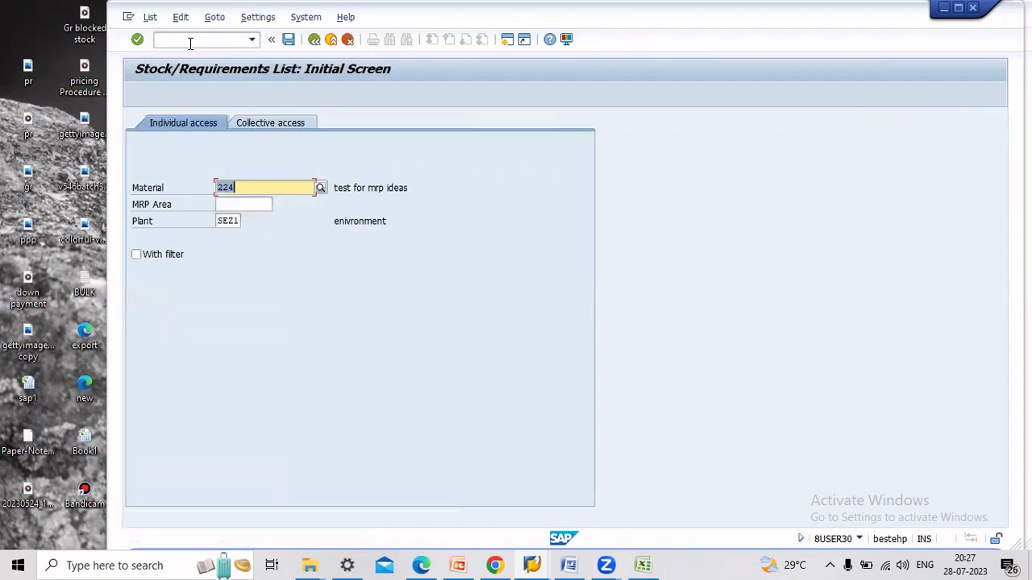
key(Return)
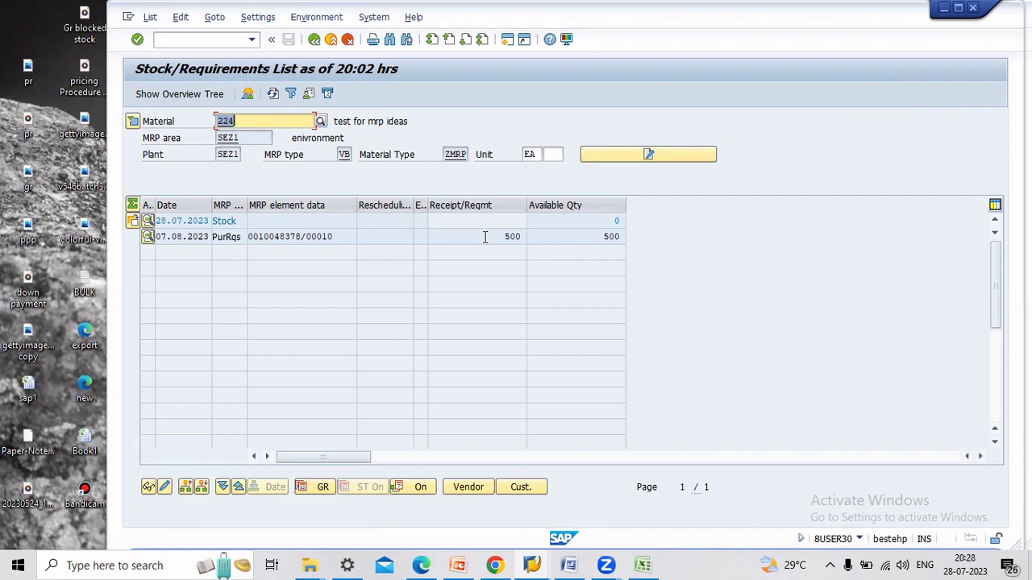
drag(492, 235, 534, 237)
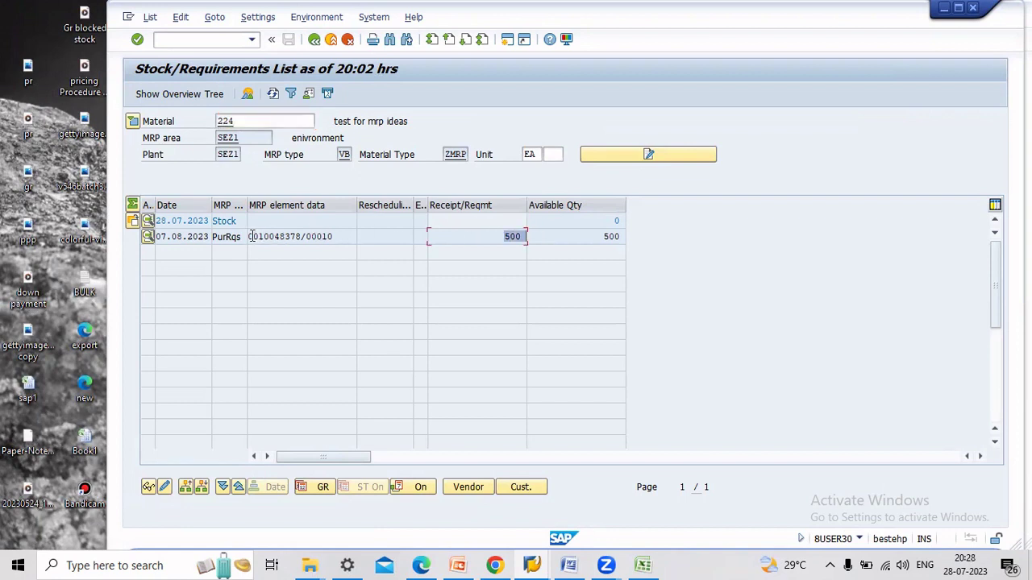
drag(251, 236, 295, 235)
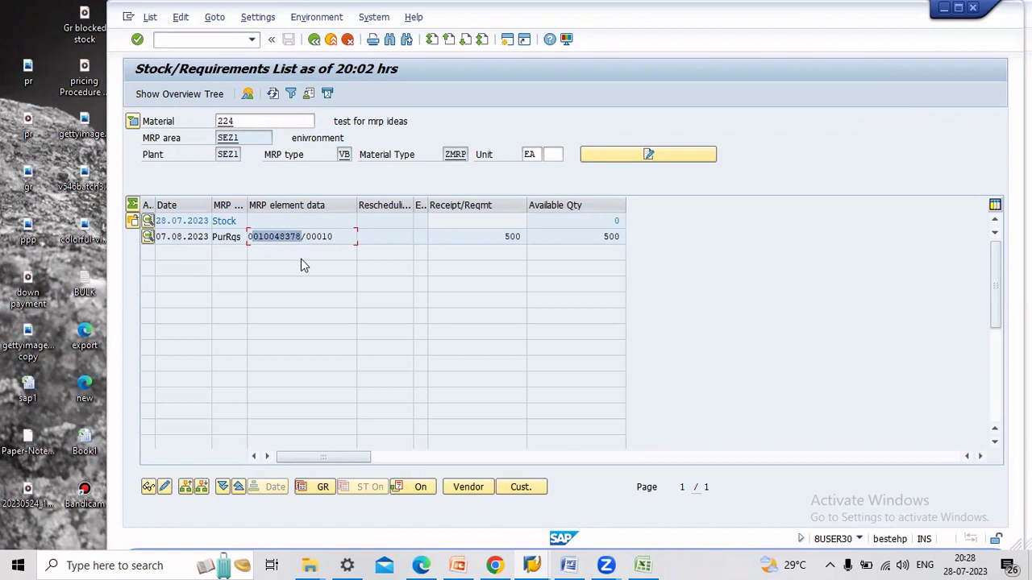
click(307, 236)
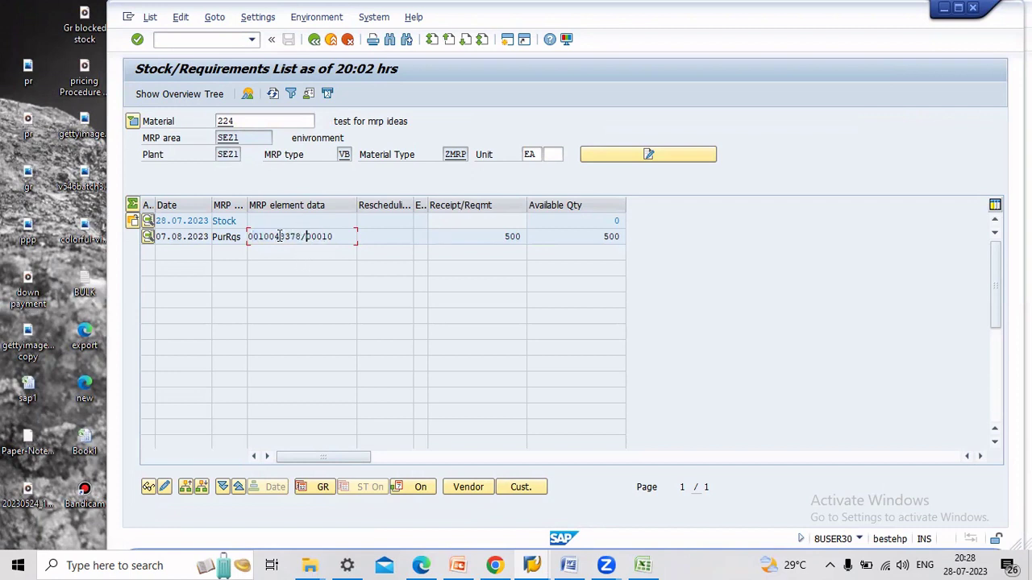
Start a purchase order from the requisition's MRP element details and widen the document overview
double_click(280, 236)
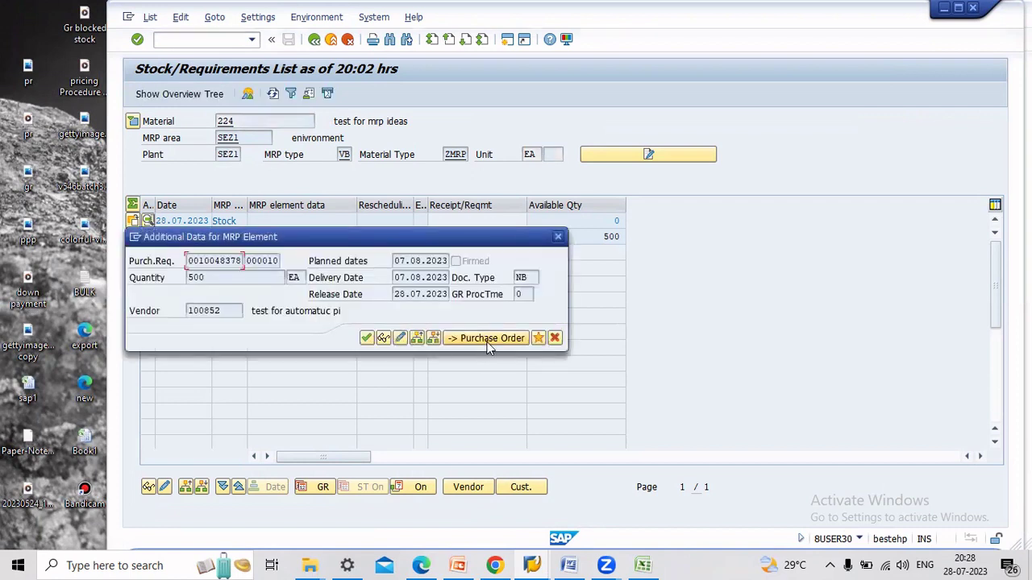
click(488, 340)
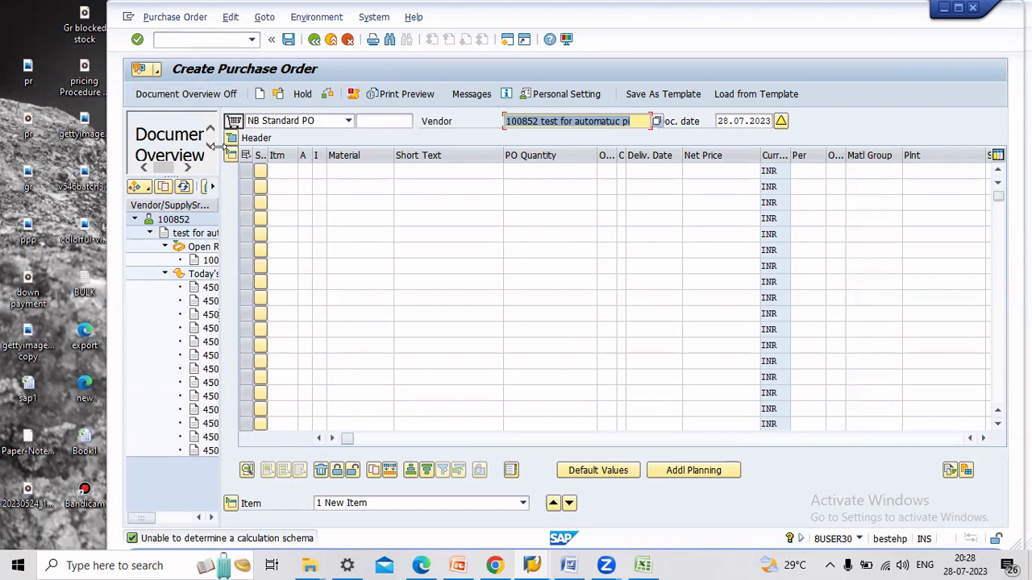
drag(212, 147, 273, 147)
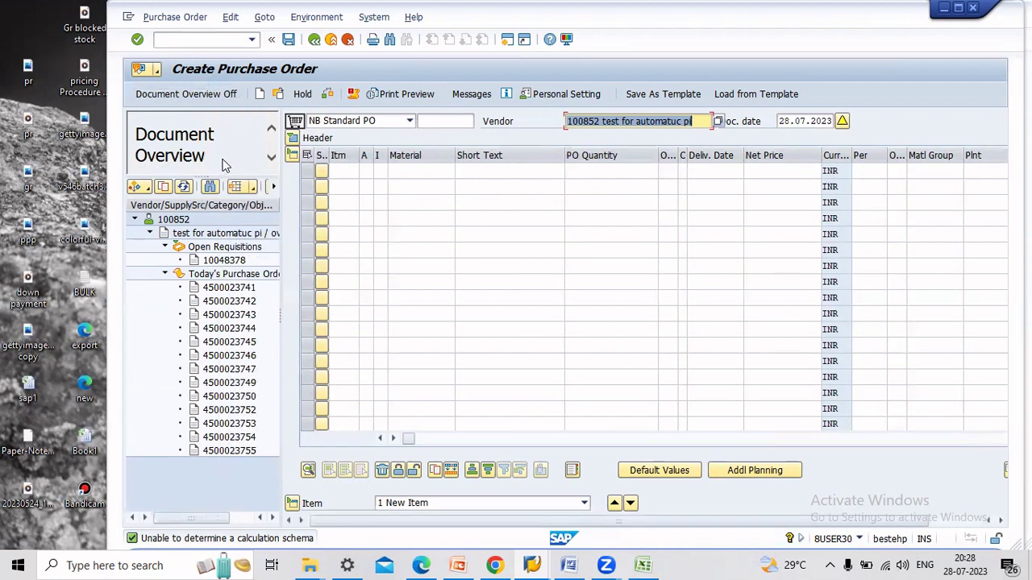
Adopt the open requisition into the purchase order and add component material 63 with requirement quantity 10 to the item
click(242, 261)
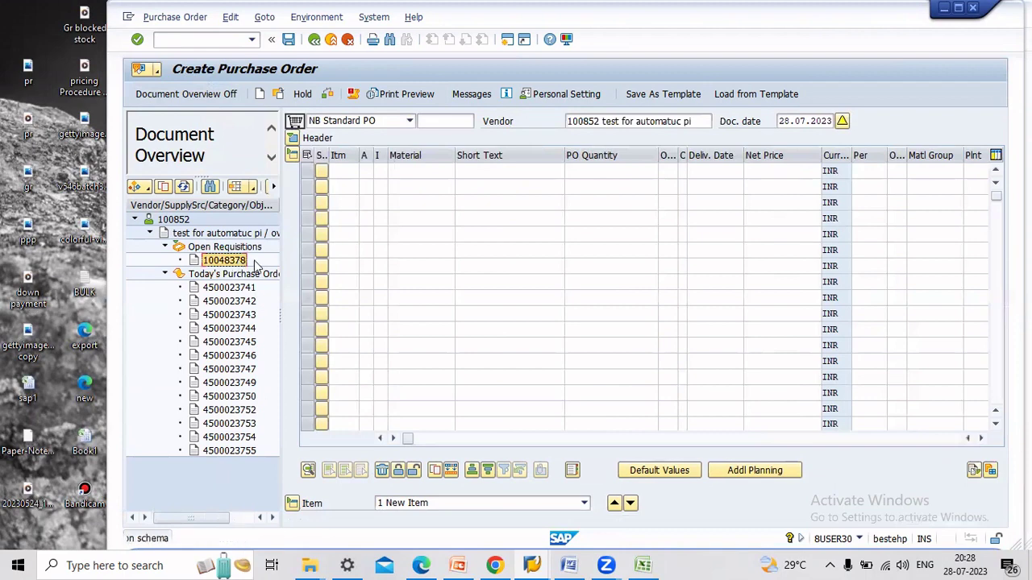
click(163, 188)
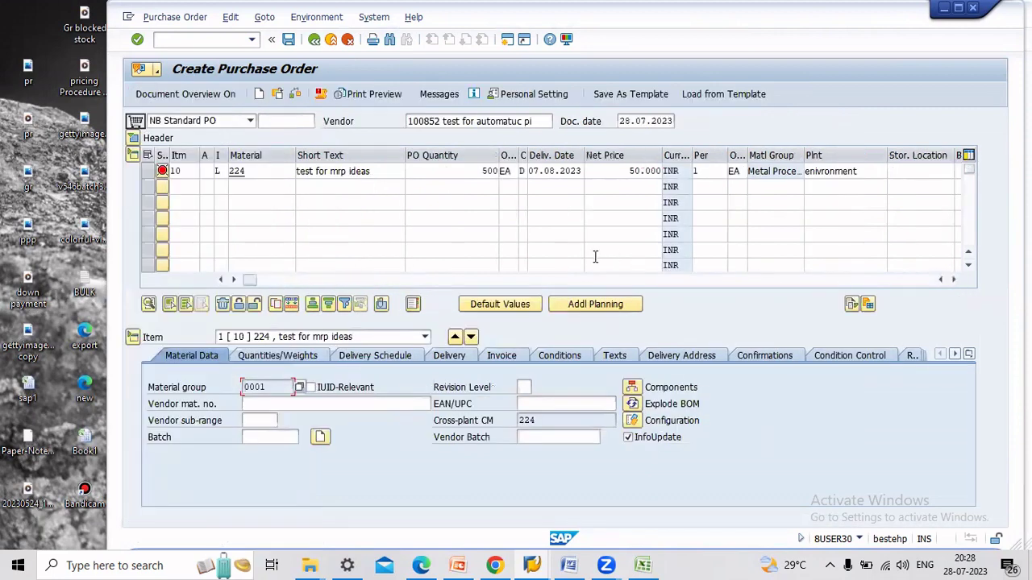
click(633, 387)
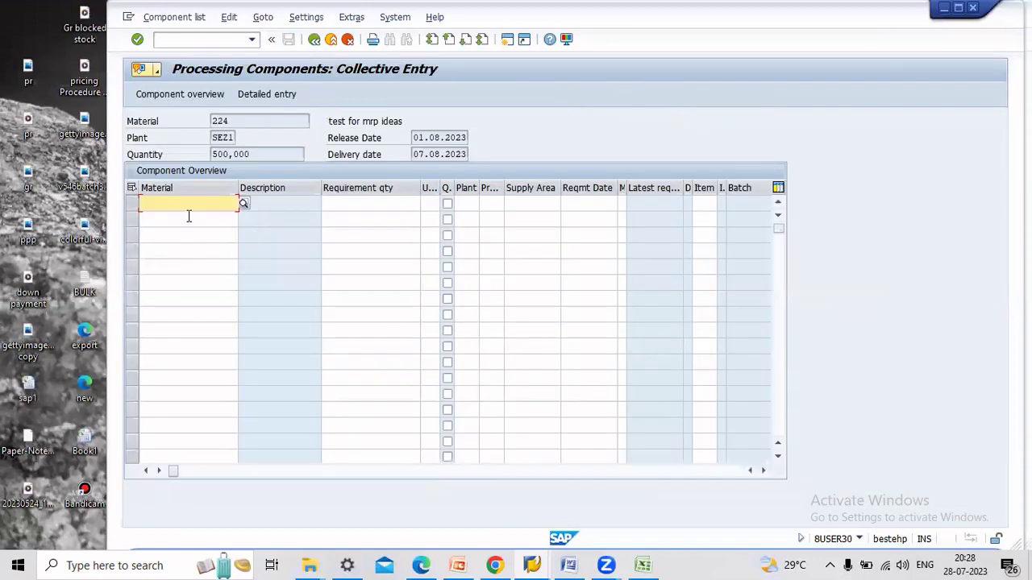
text(6)
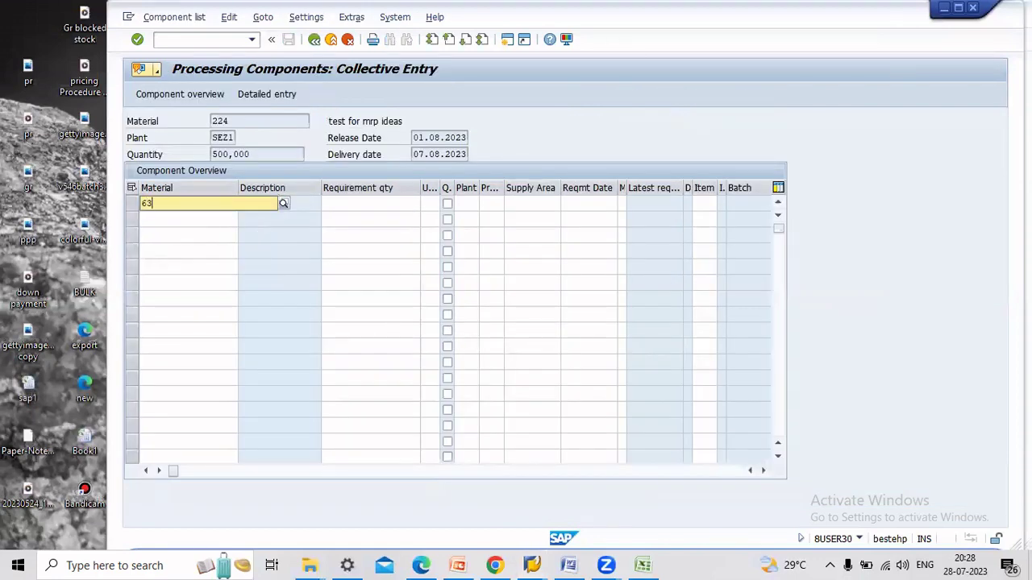
text(3)
key(Return)
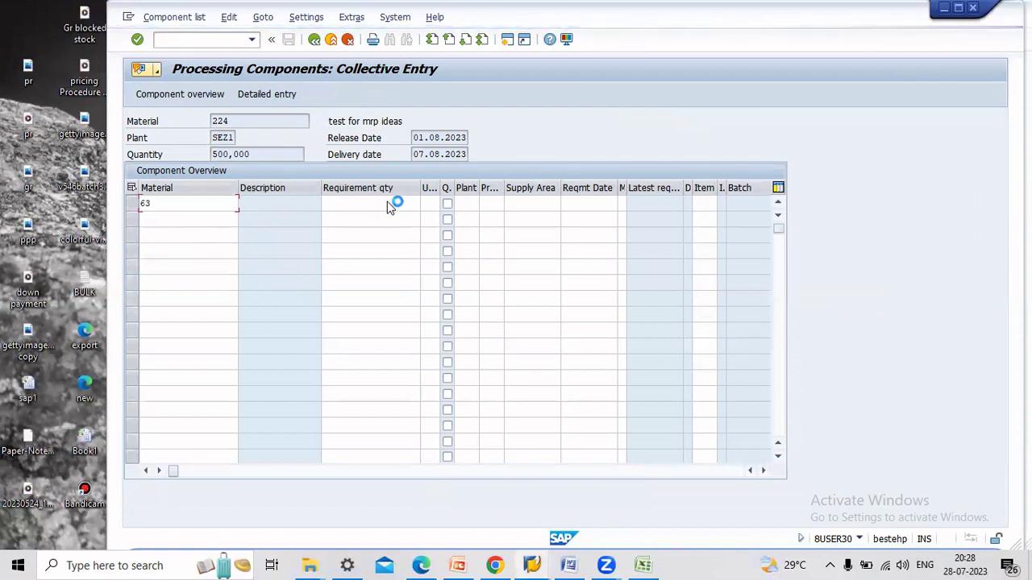
click(376, 201)
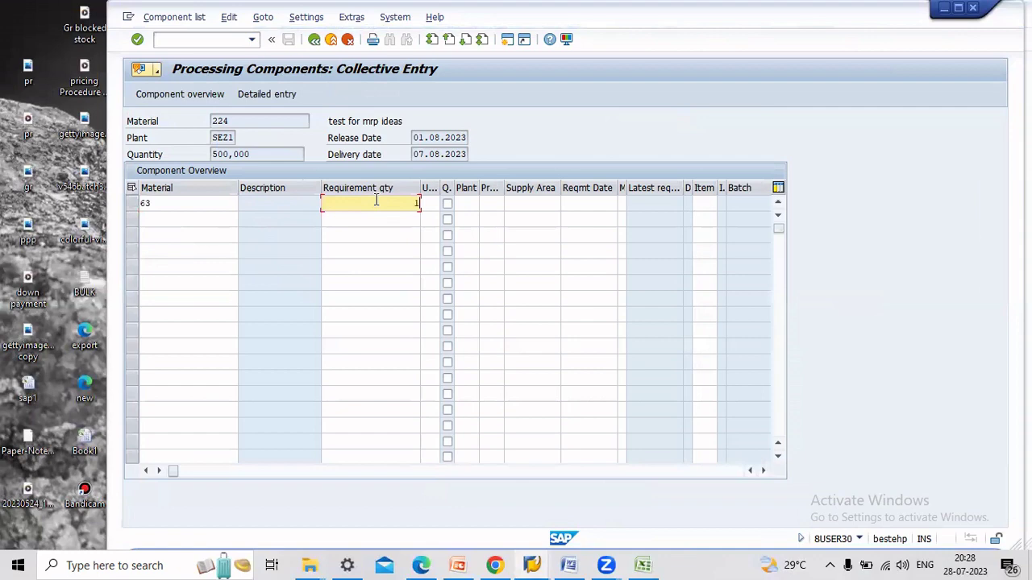
key(Return)
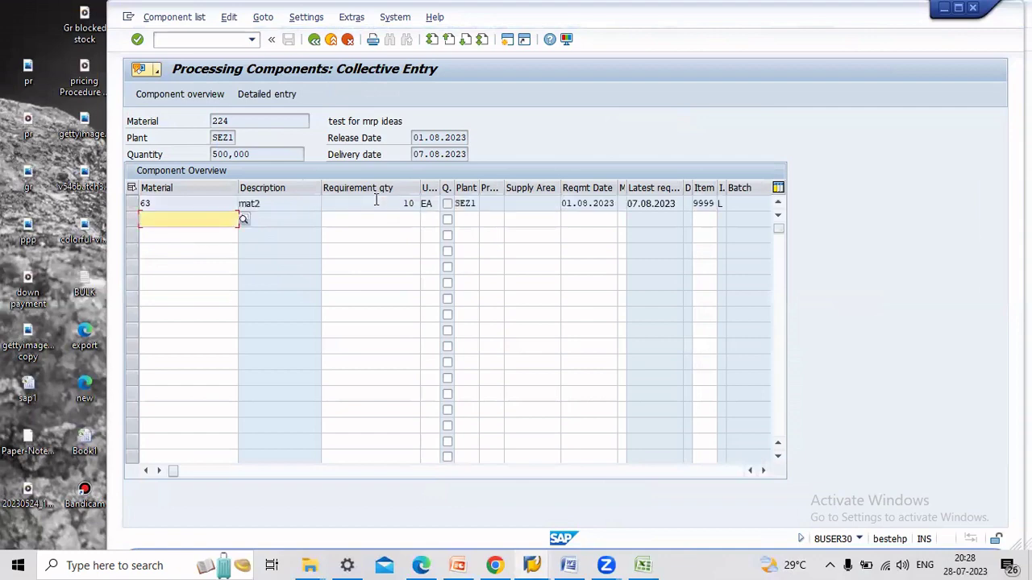
click(314, 39)
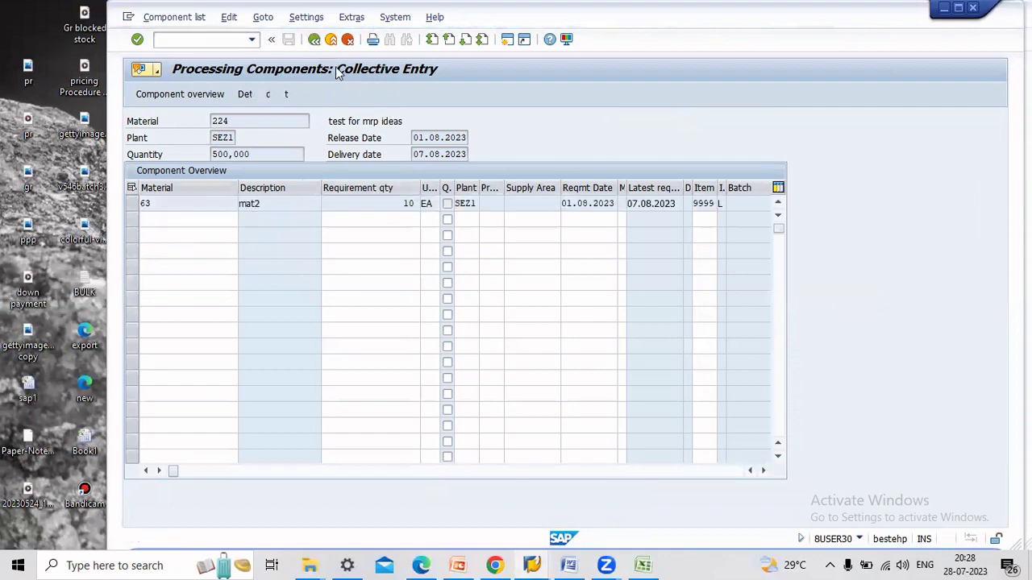
Save the purchase order despite the system messages and copy its document number from the message's long text
click(314, 38)
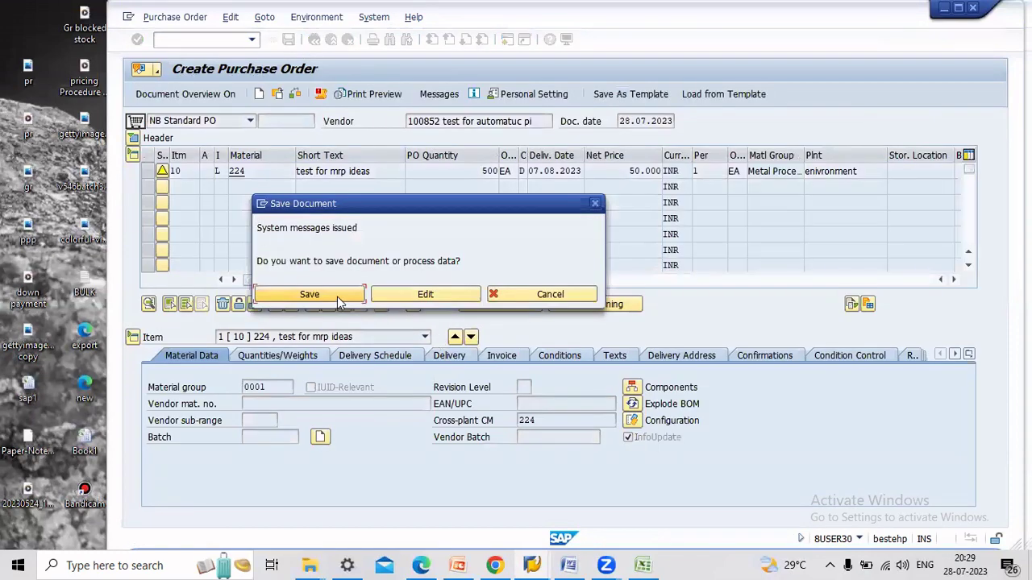
click(337, 297)
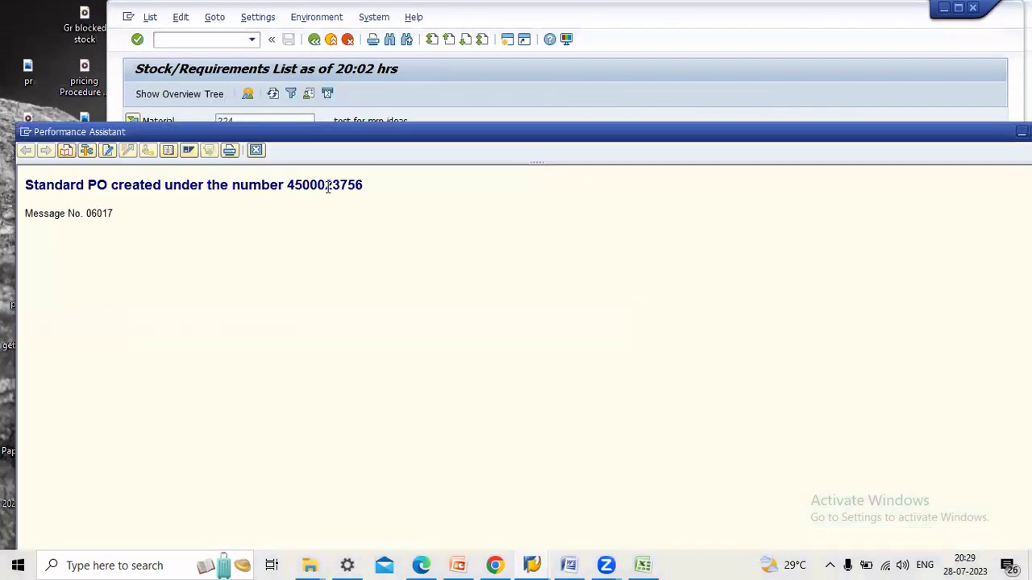
double_click(327, 187)
key(ctrl+c)
click(491, 69)
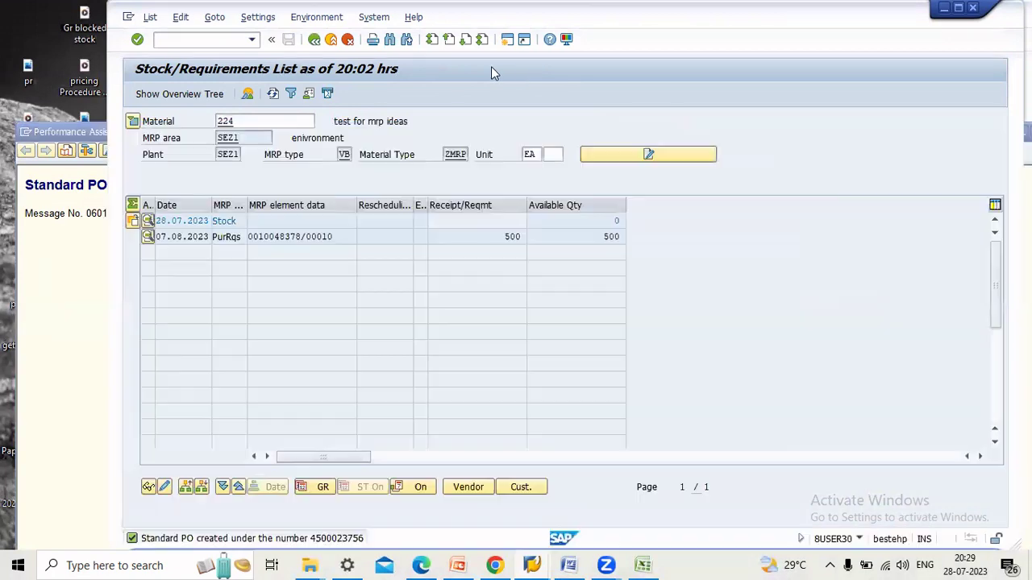
click(329, 42)
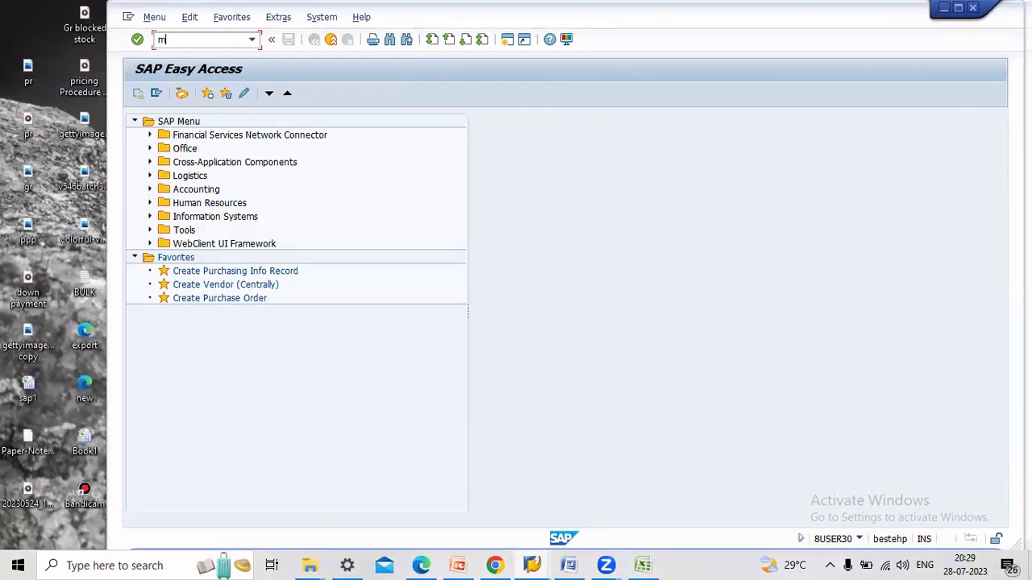
In SC Stock Monitoring for the proposed vendor and plant SEZ1, post the goods issue of 10 EA of material 63 from storage location S1
key(Return)
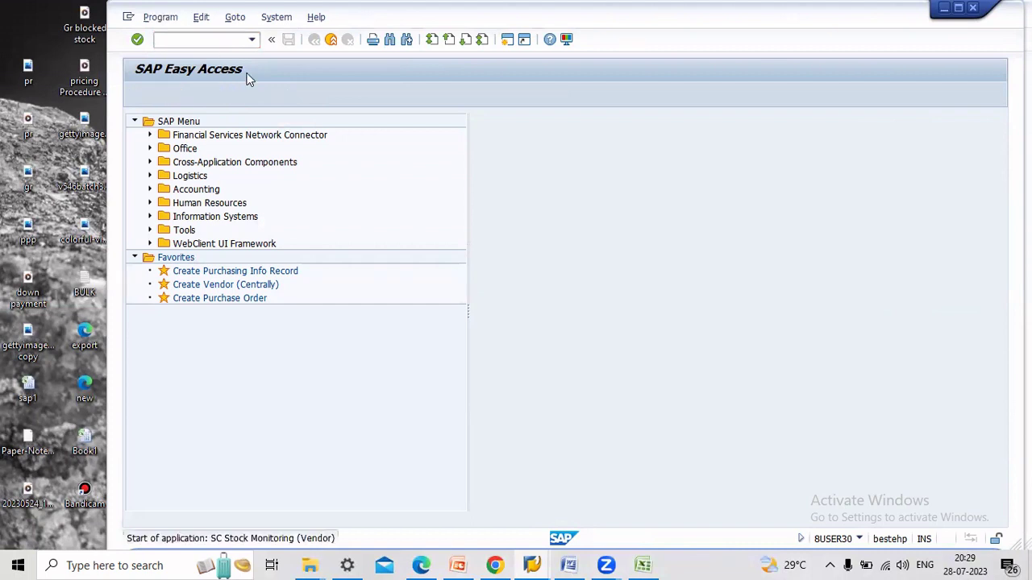
click(139, 94)
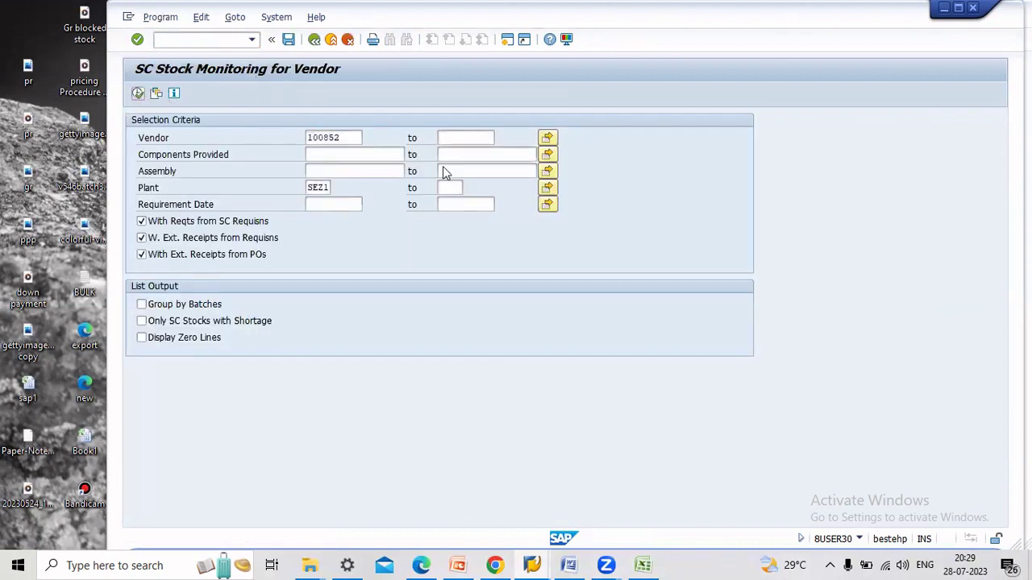
click(135, 193)
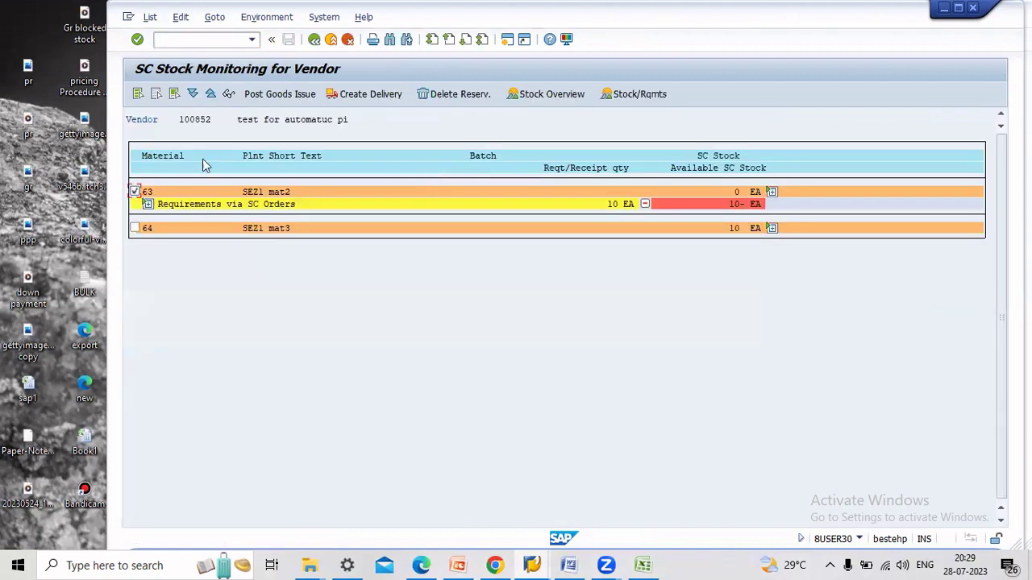
click(281, 94)
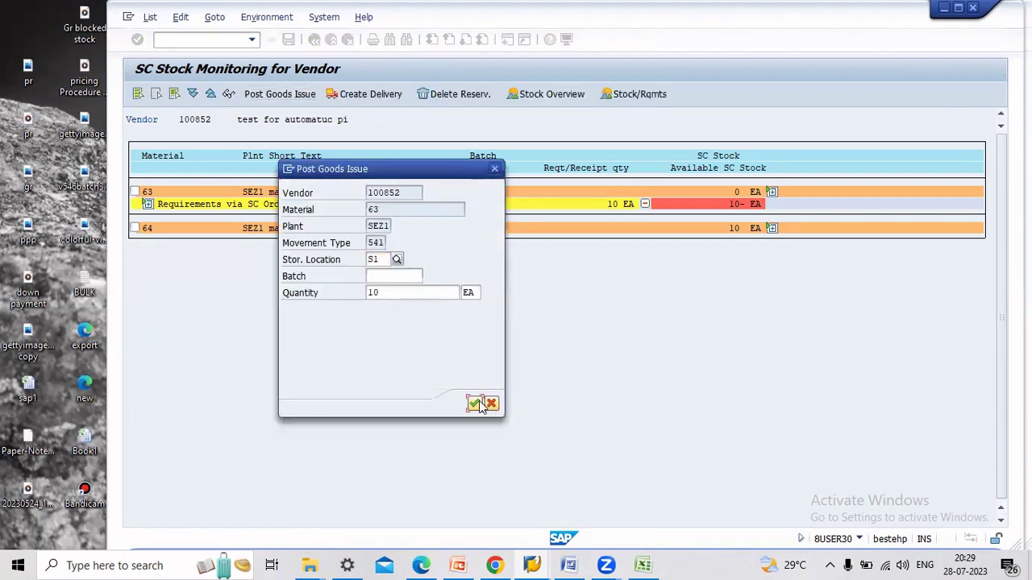
click(475, 403)
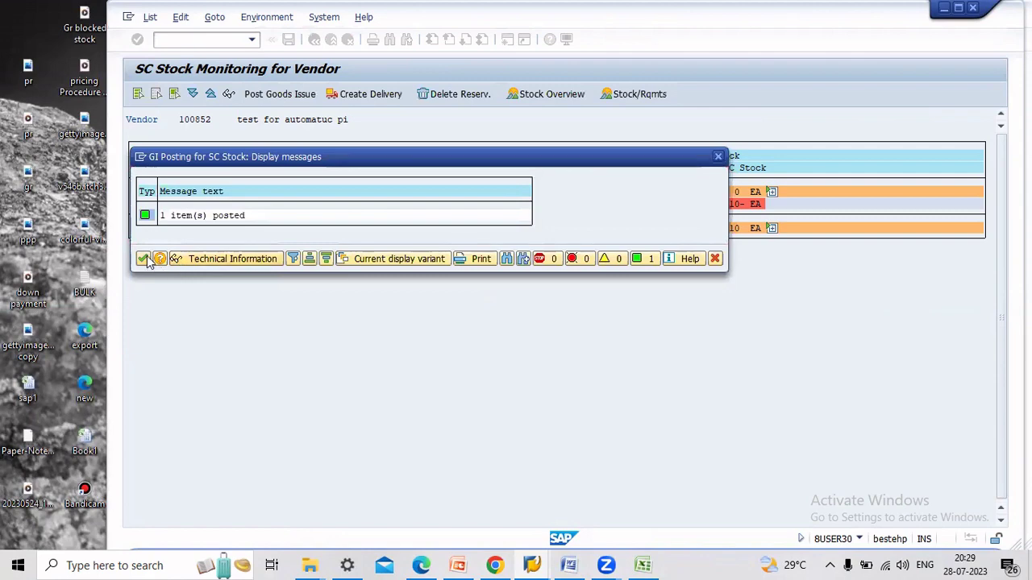
click(143, 258)
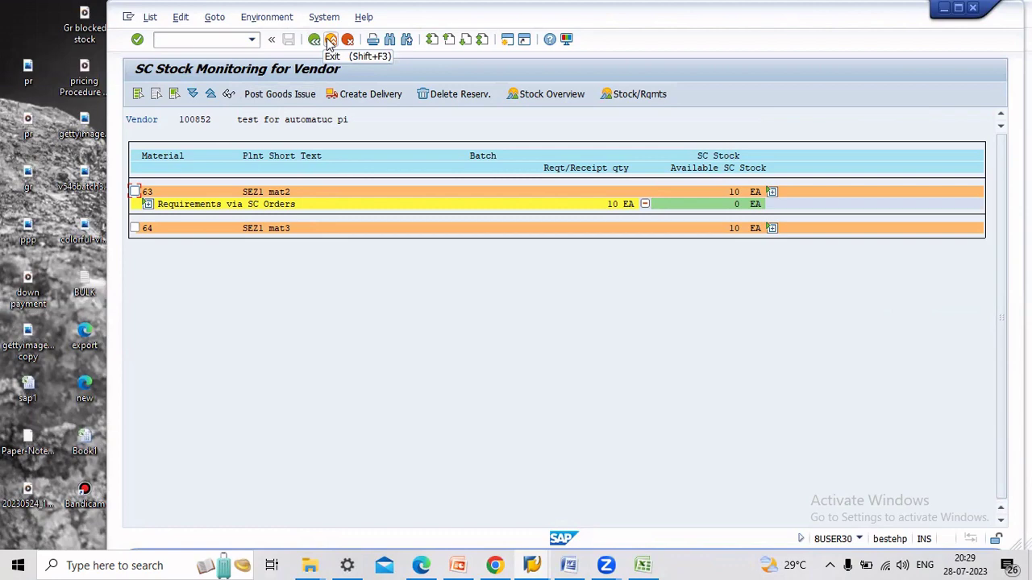
click(329, 41)
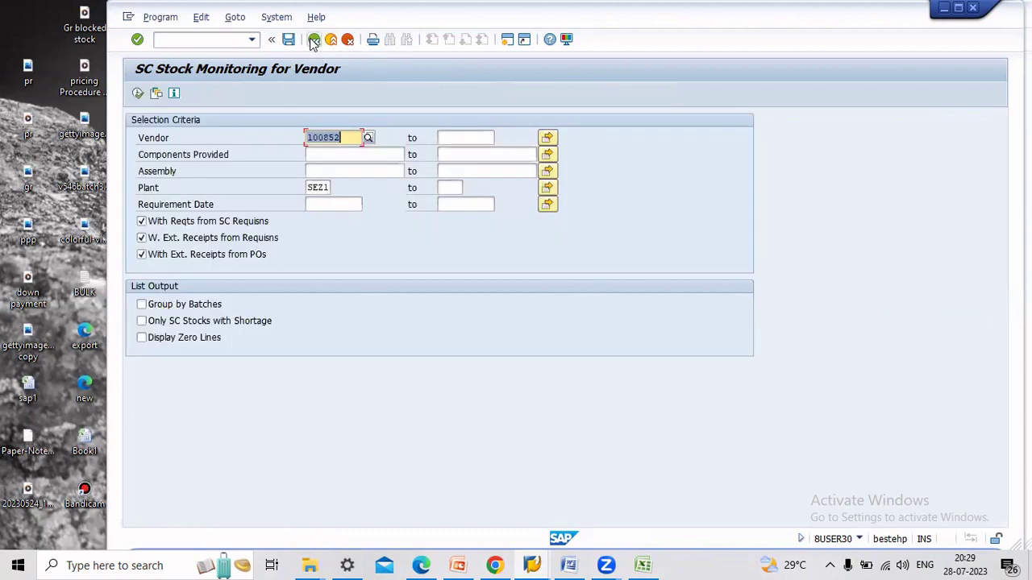
click(314, 41)
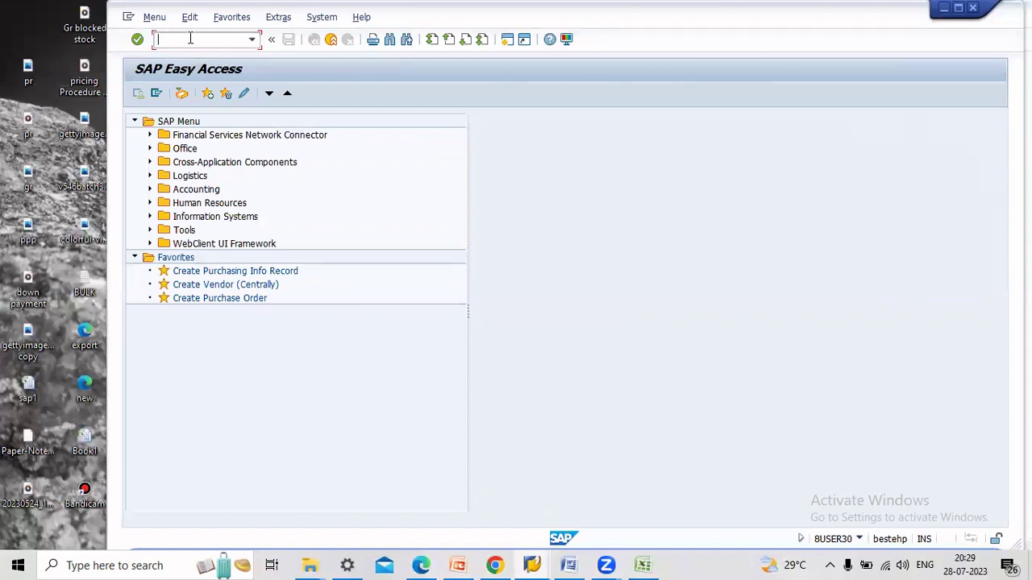
Start a MIGO goods receipt against a purchase order, using the copied purchase order number
text(migo)
key(Return)
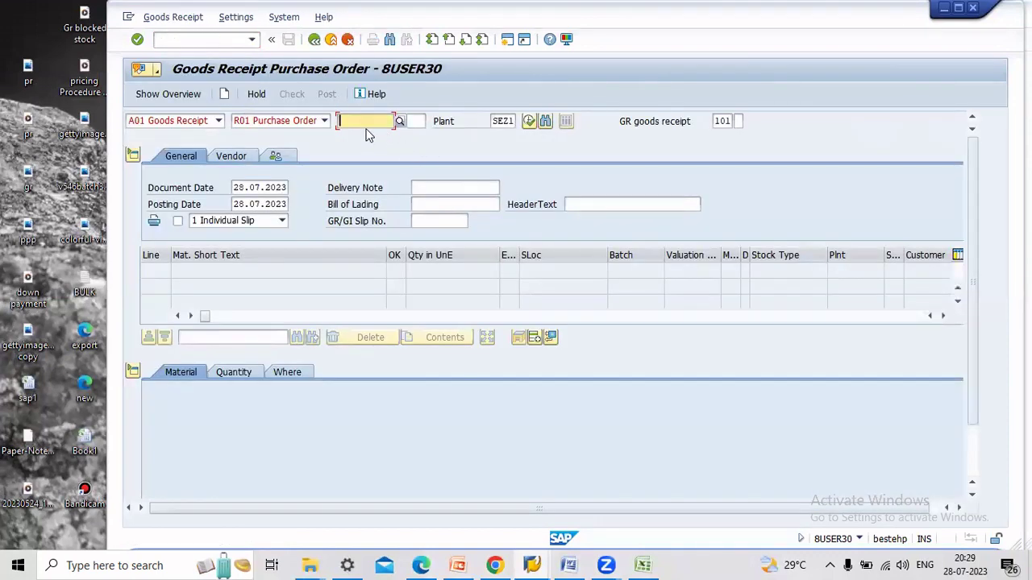
key(ctrl+v)
key(Return)
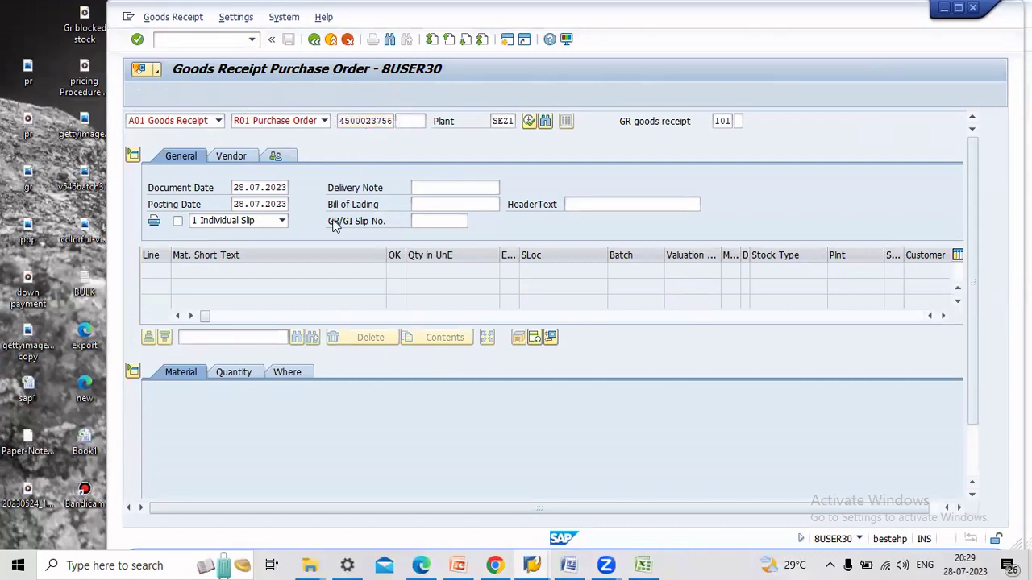
Set the receipt item's delivery note quantity to 500 and mark the item as OK
click(240, 374)
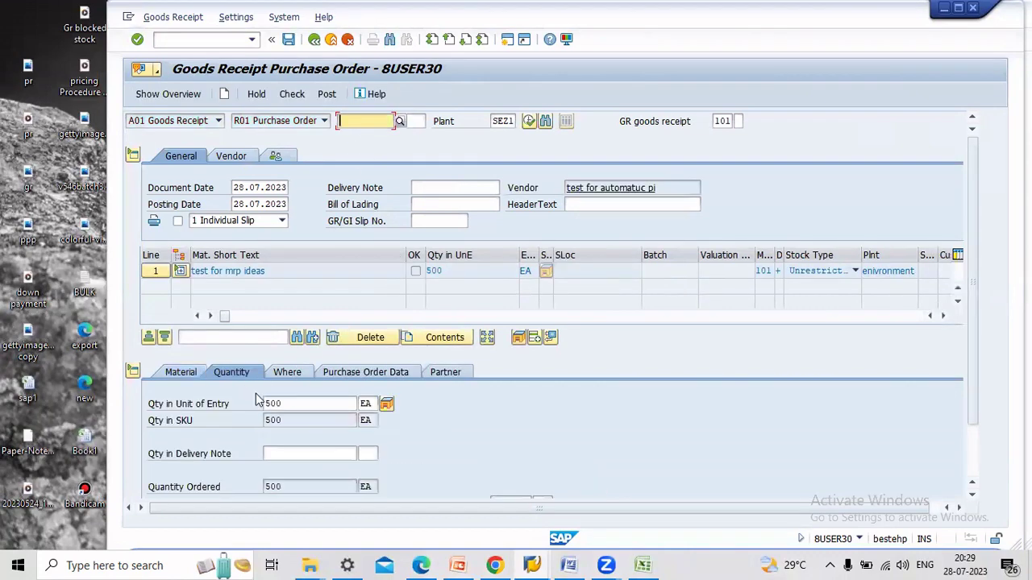
click(288, 454)
text(500)
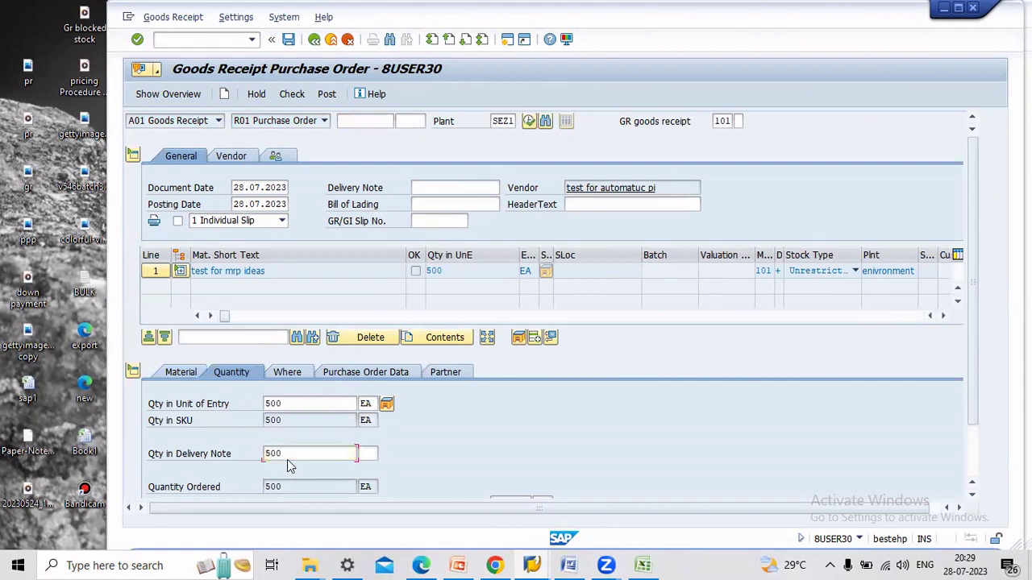
key(Return)
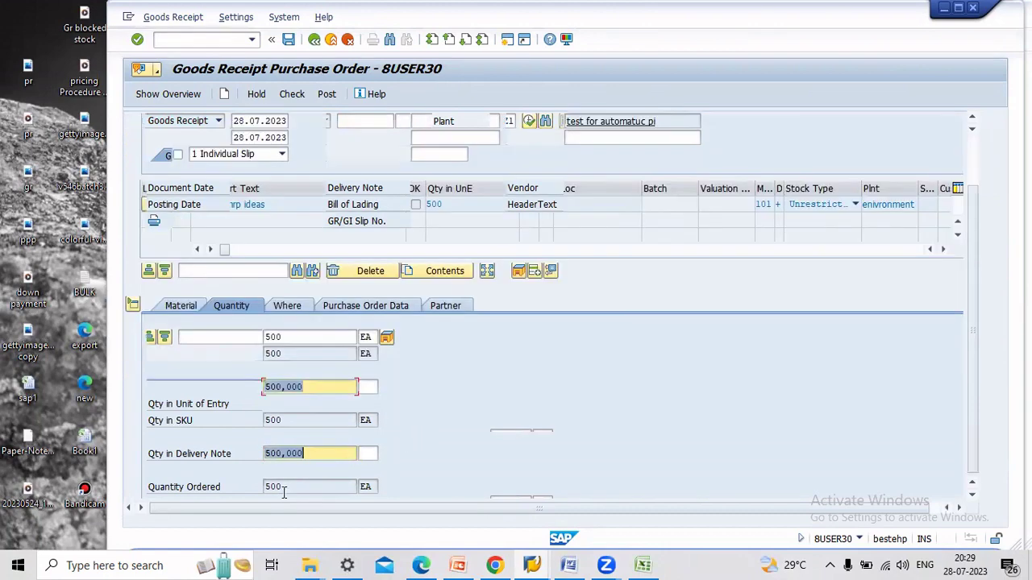
click(222, 491)
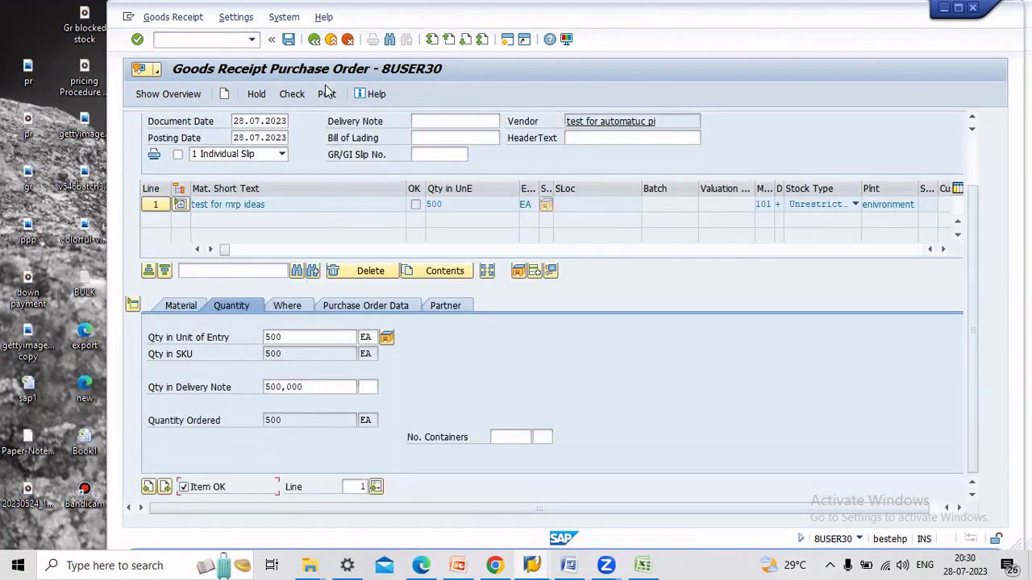
Assign storage location S1 to the receipt item and post the goods receipt
click(327, 92)
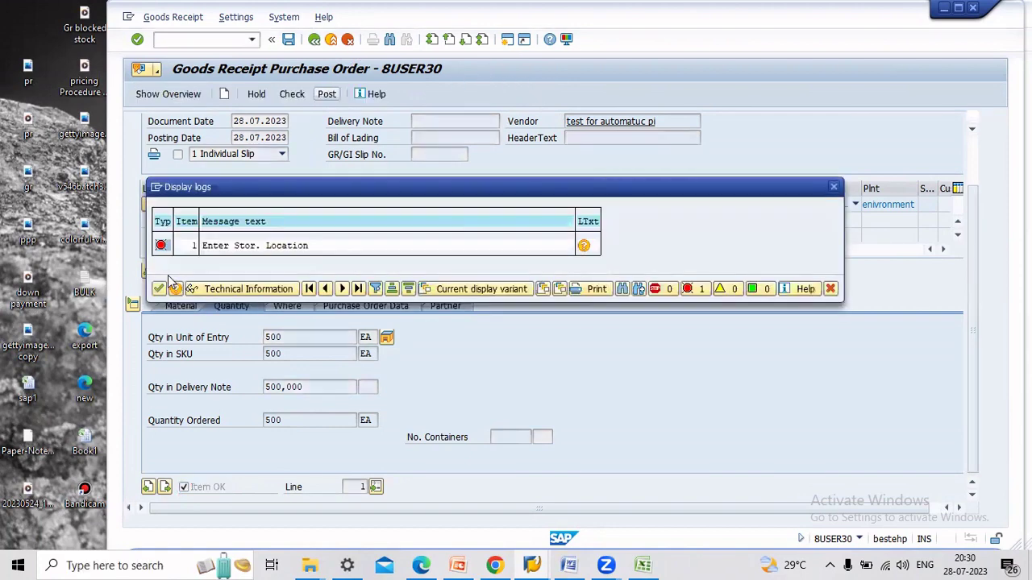
key(Return)
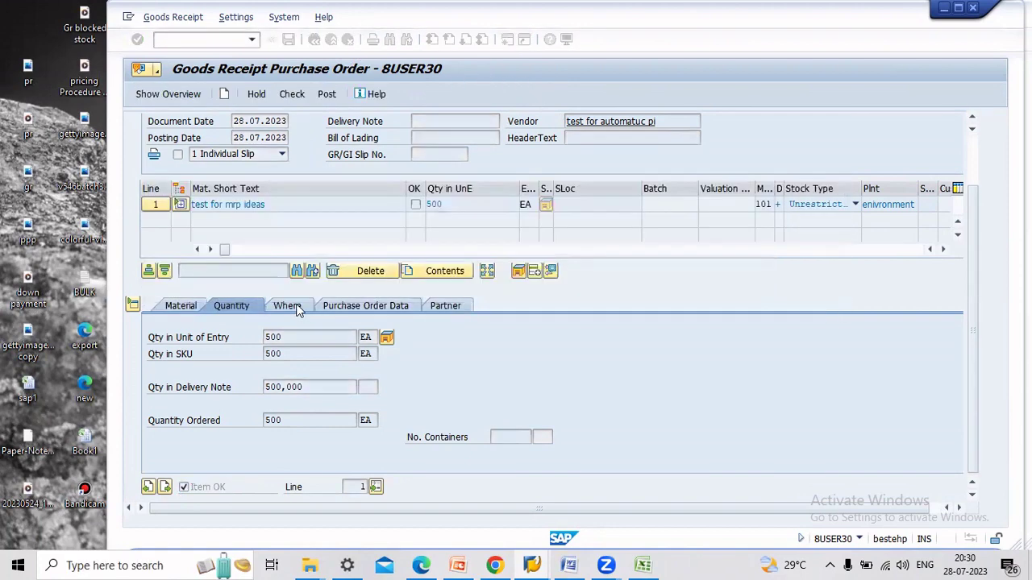
click(288, 306)
click(285, 388)
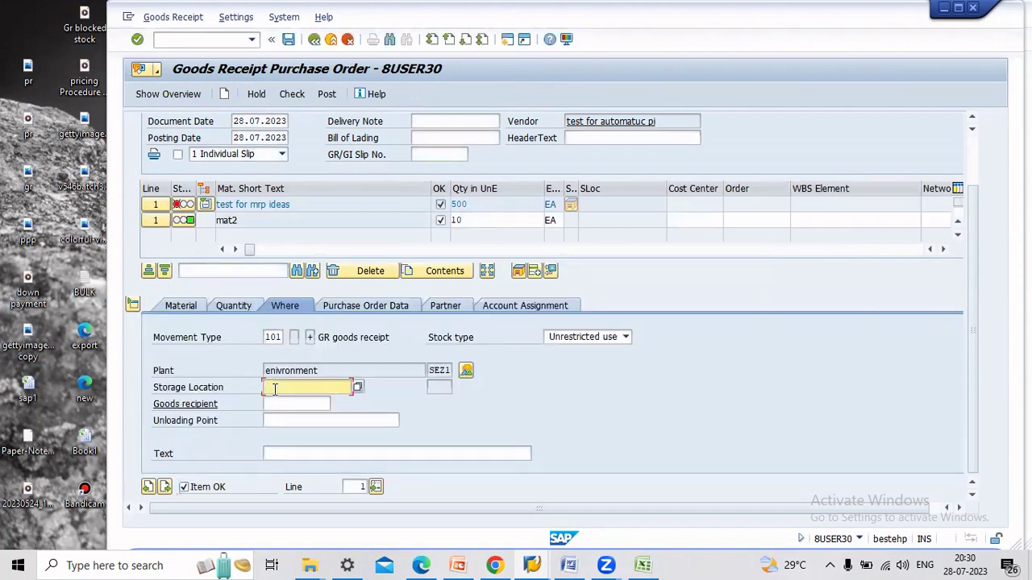
text(s1)
key(Return)
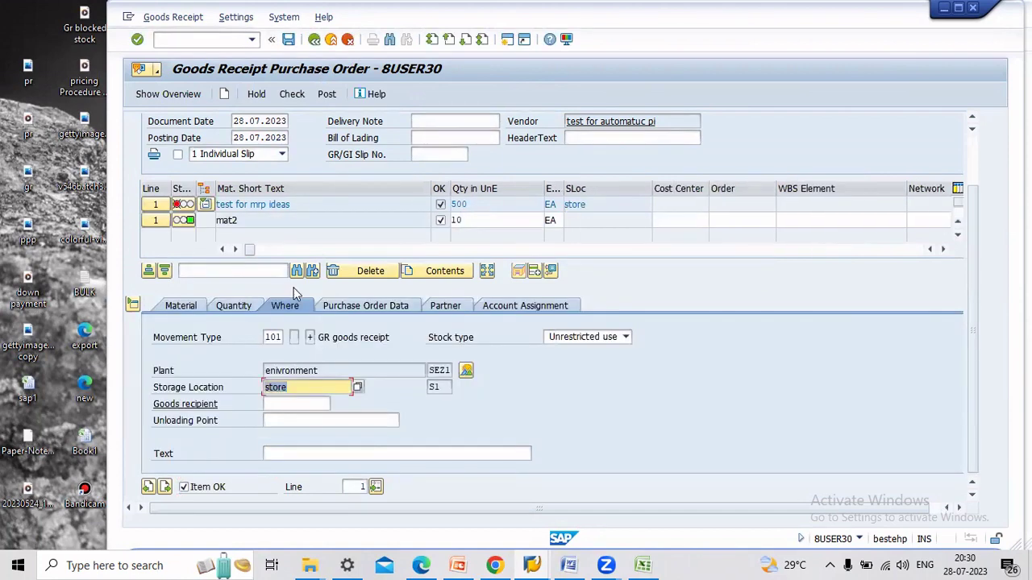
click(327, 94)
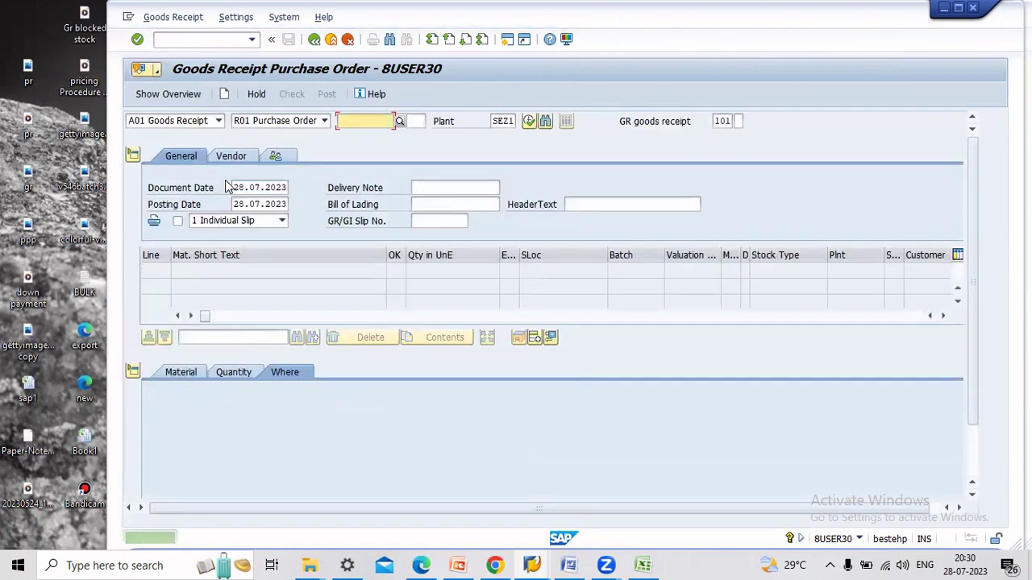
click(331, 39)
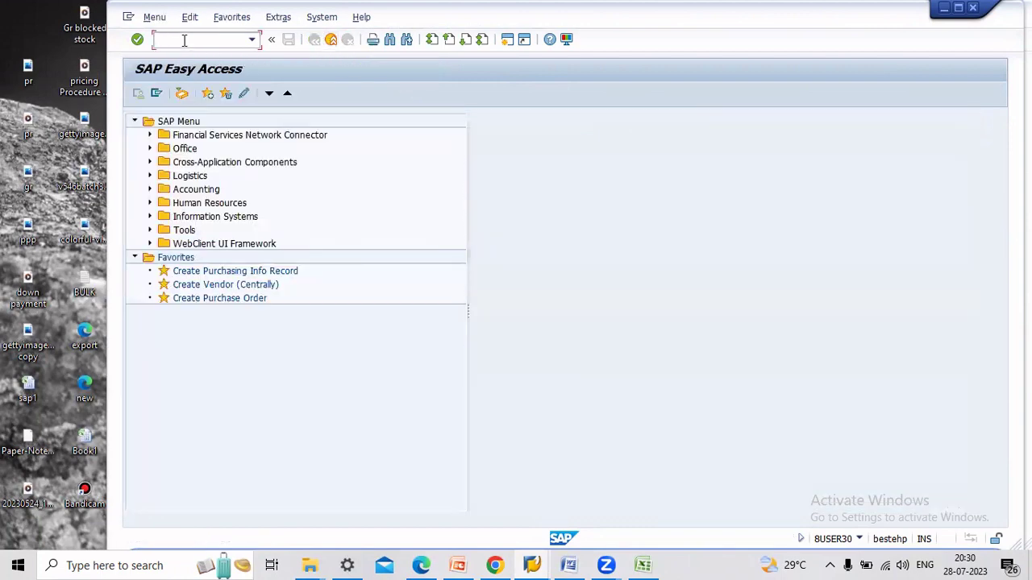
Open the stock/requirements list (MD04) for material 224 in plant SEZ1 and check its available quantity
key(Return)
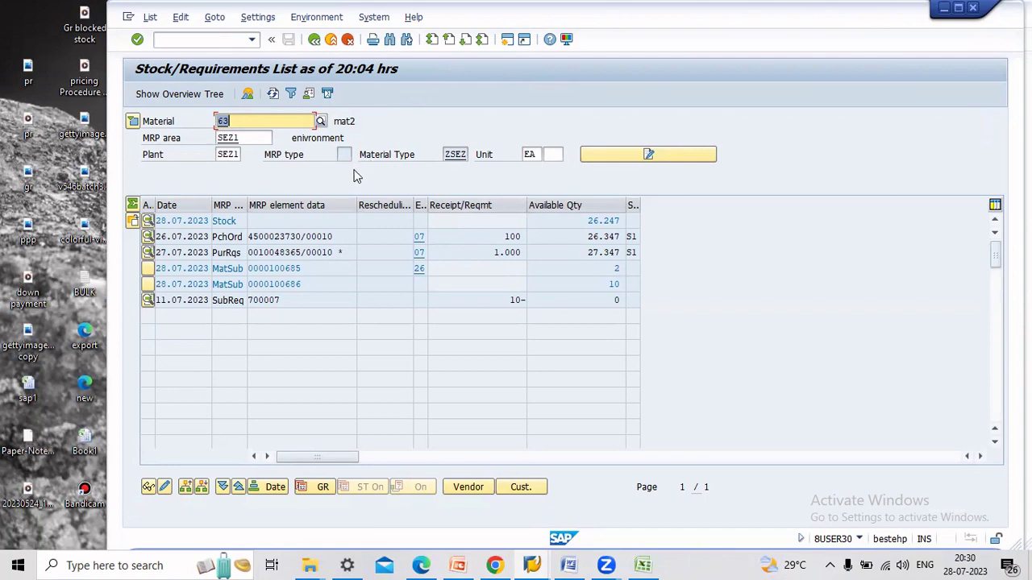
click(314, 40)
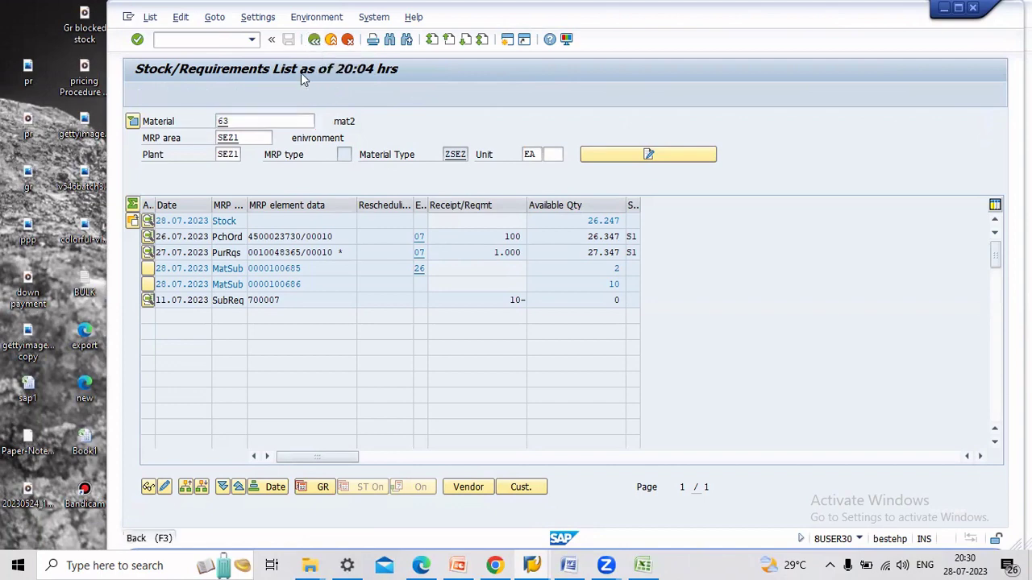
key(BackSpace)
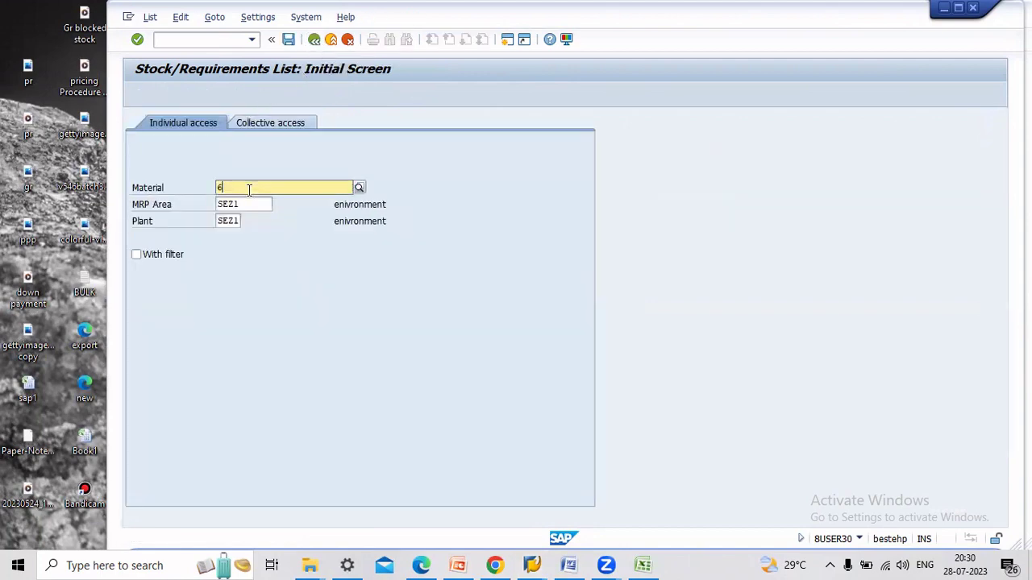
key(BackSpace)
text(2)
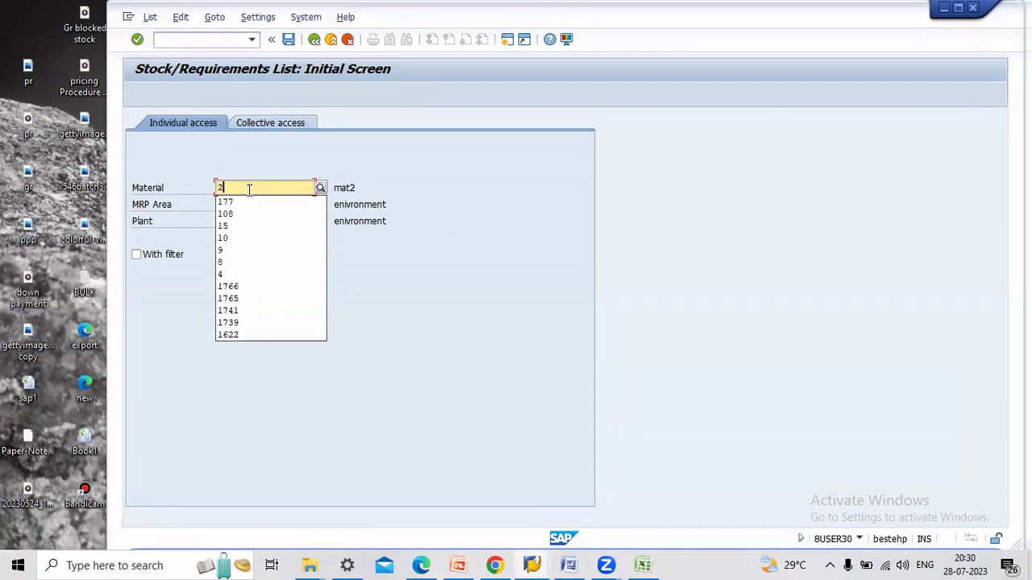
text(24)
key(Return)
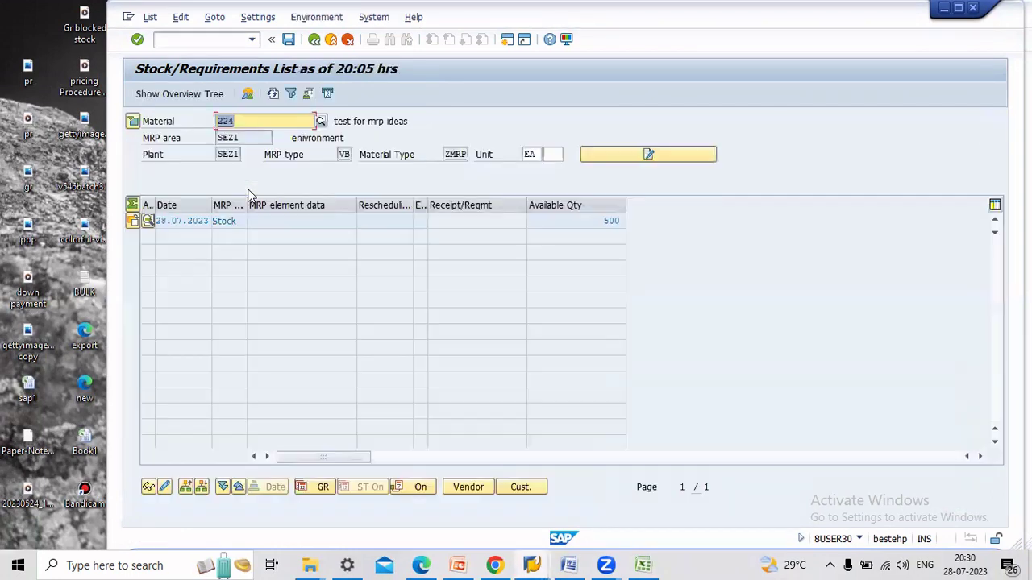
click(591, 222)
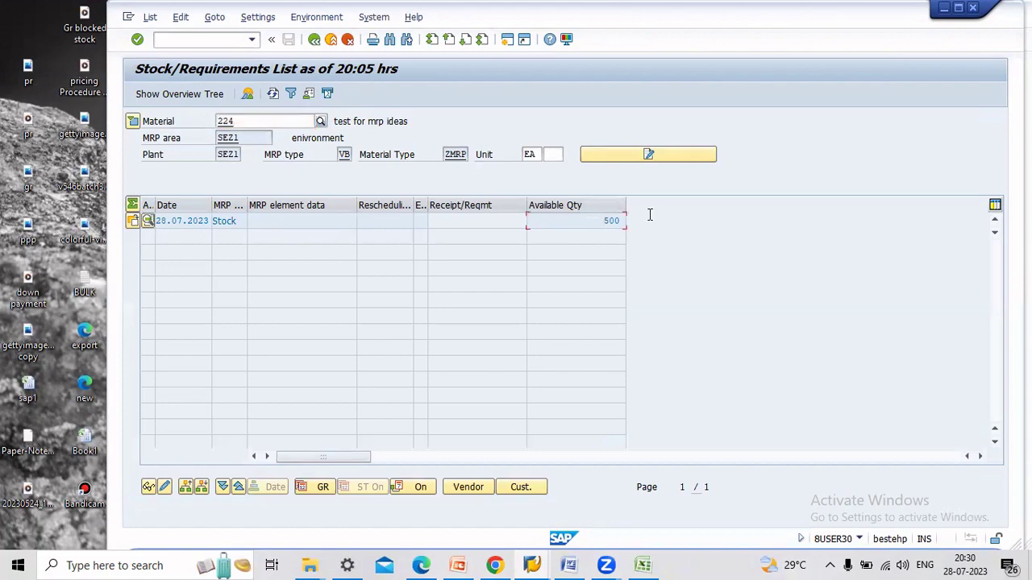
drag(650, 214, 661, 215)
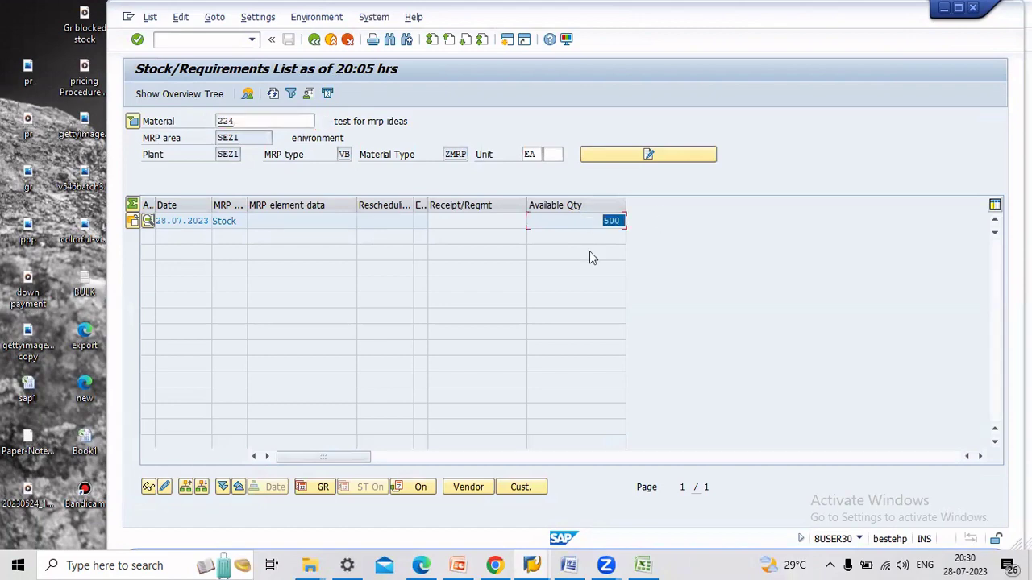
click(330, 40)
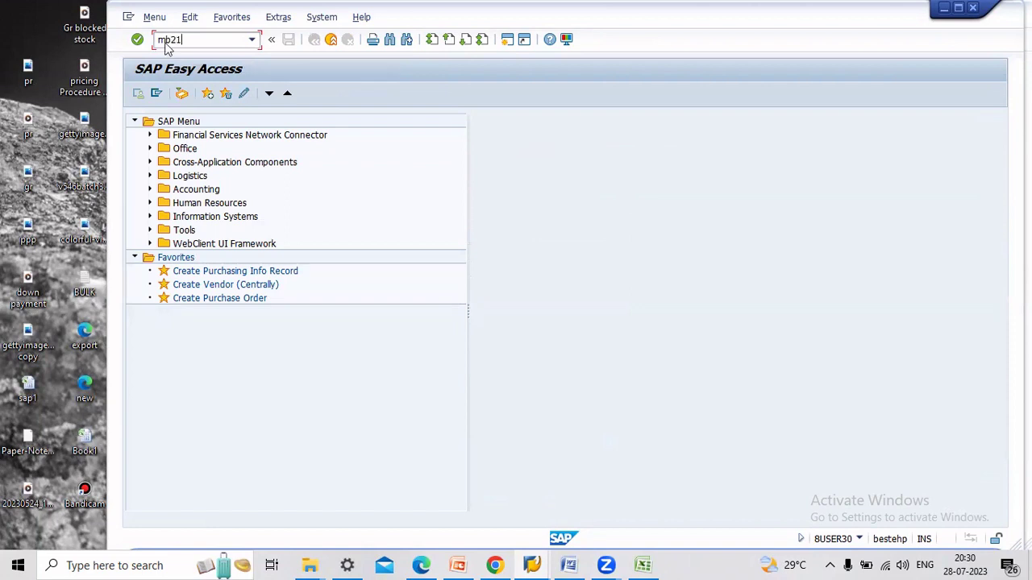
Start a new reservation with MB21 using movement type 201 for plant SEZ1
key(Return)
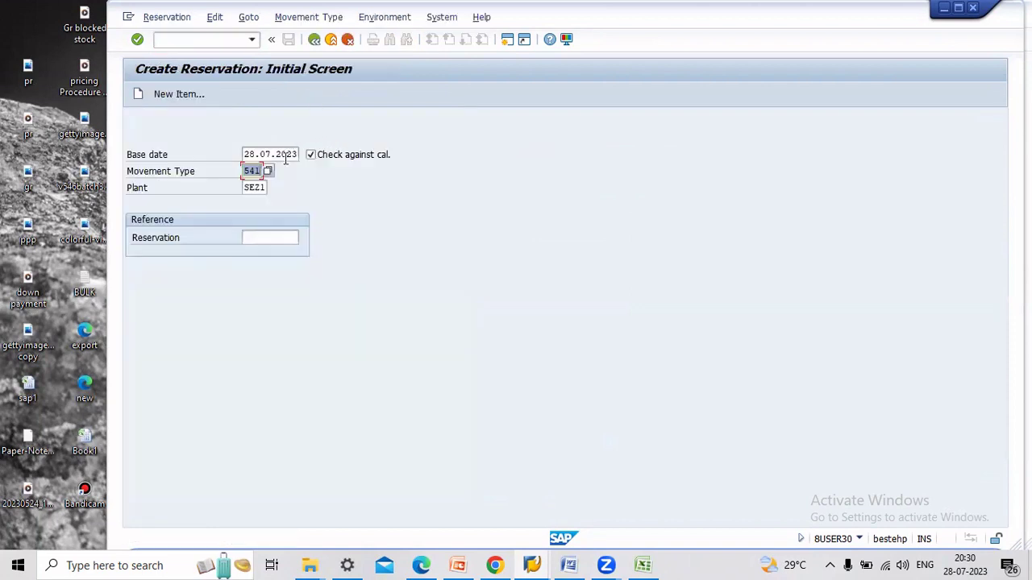
text(201)
key(Return)
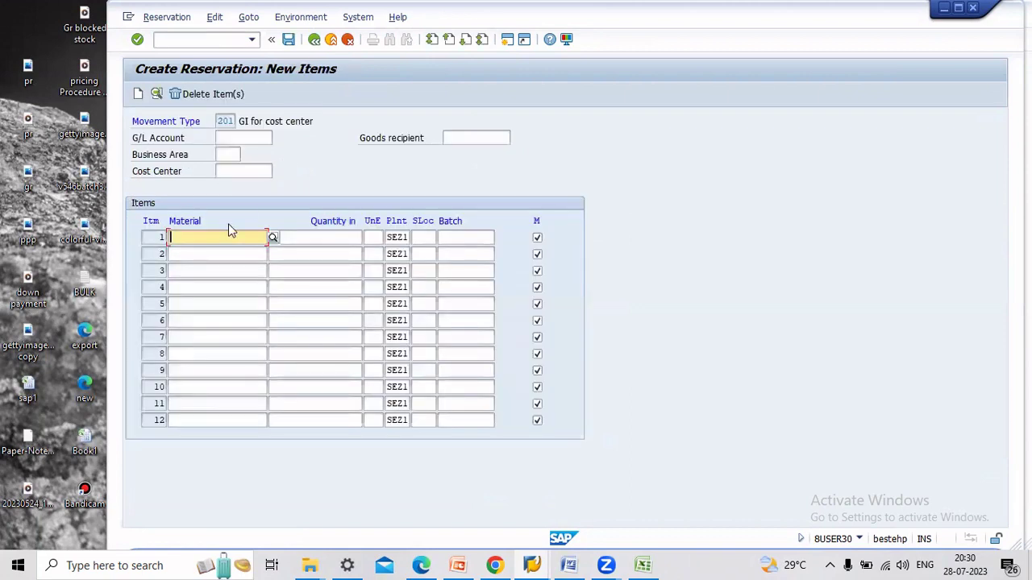
Enter material 224 with a quantity of 100 as the first item of the reservation
click(229, 232)
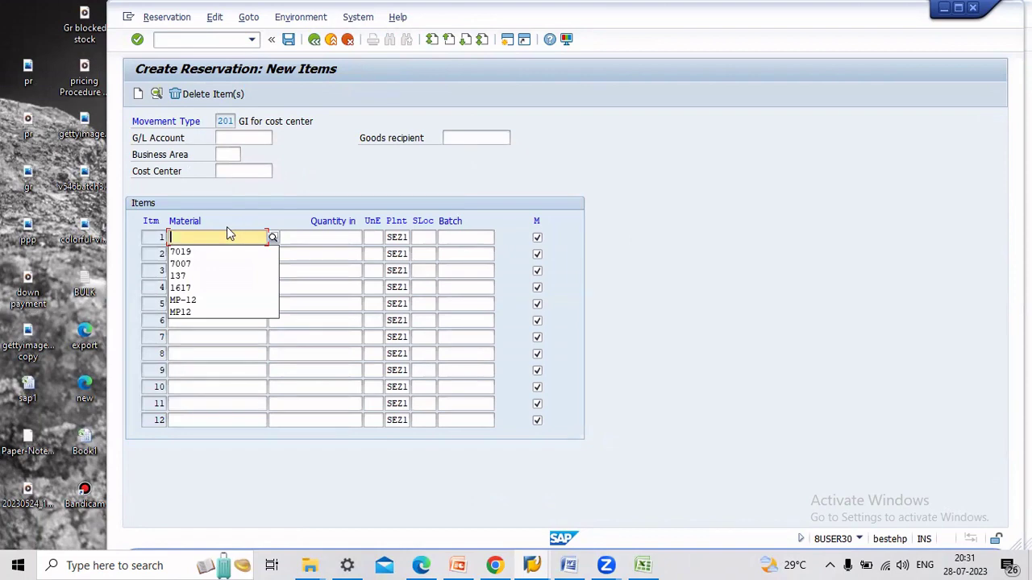
text(224)
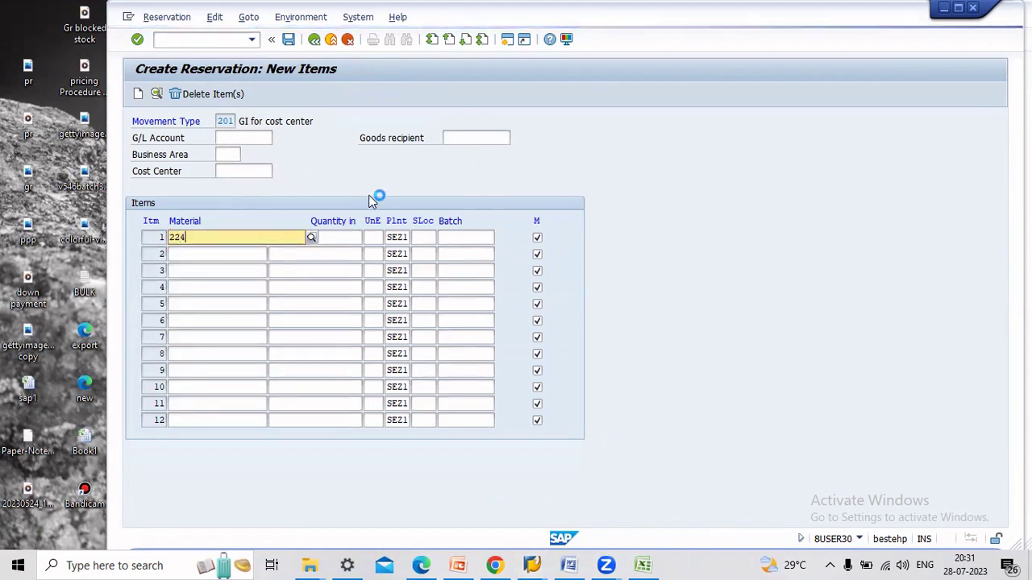
key(Return)
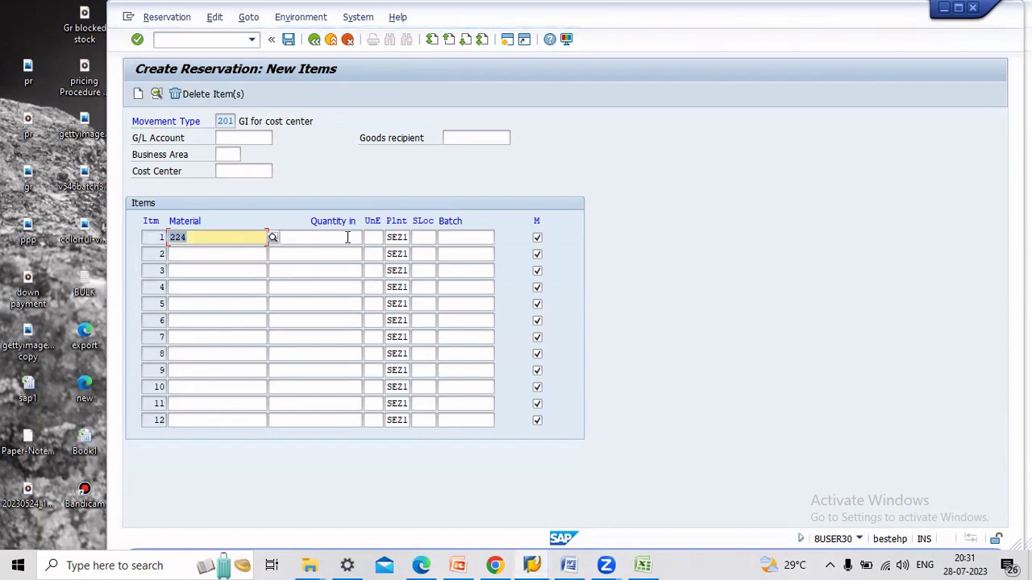
click(348, 237)
text(1)
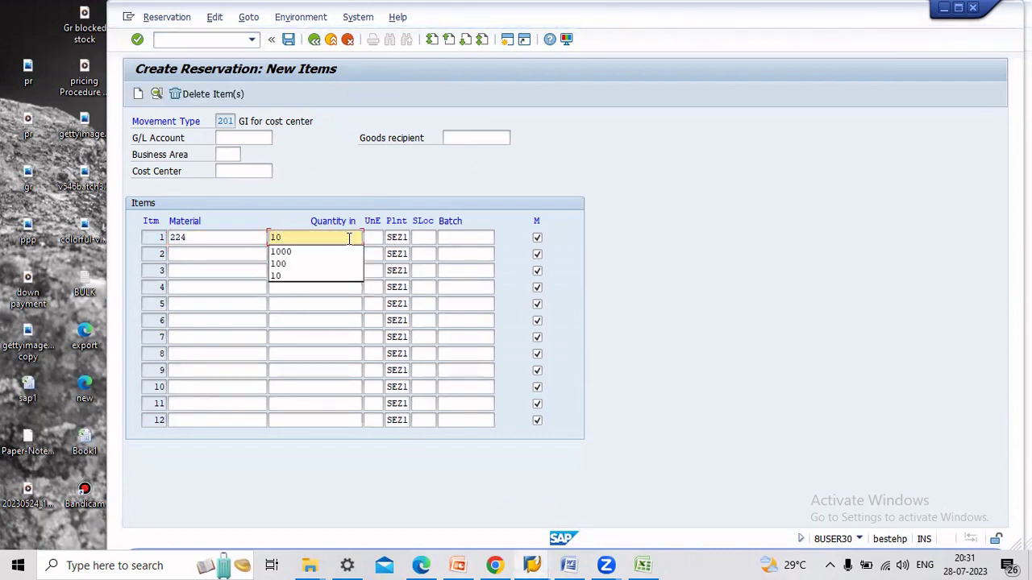
text(0)
Assign storage location S1 to the item and cost center SEZZ to the reservation, and post it
click(425, 237)
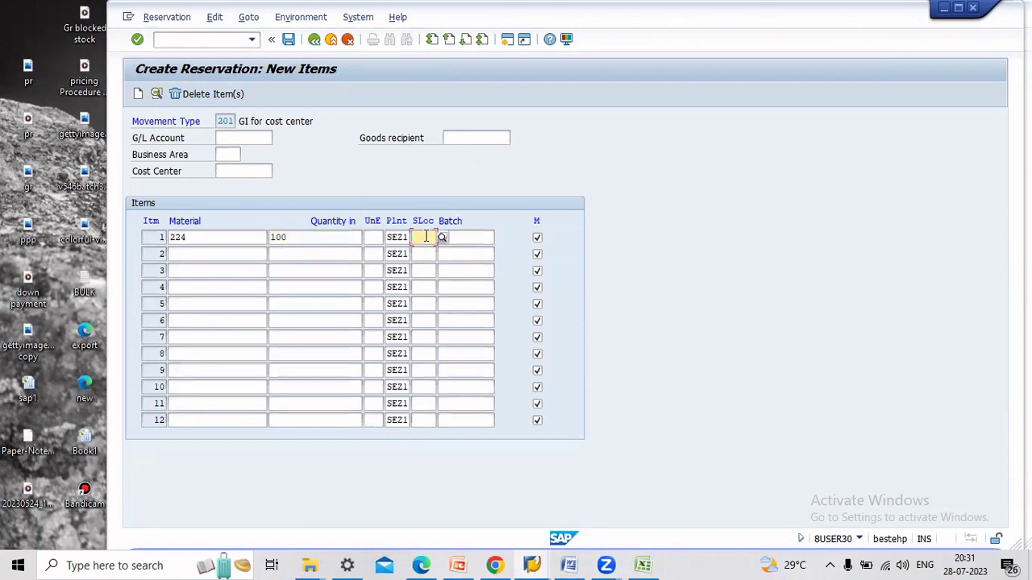
text(a)
text(1)
key(Return)
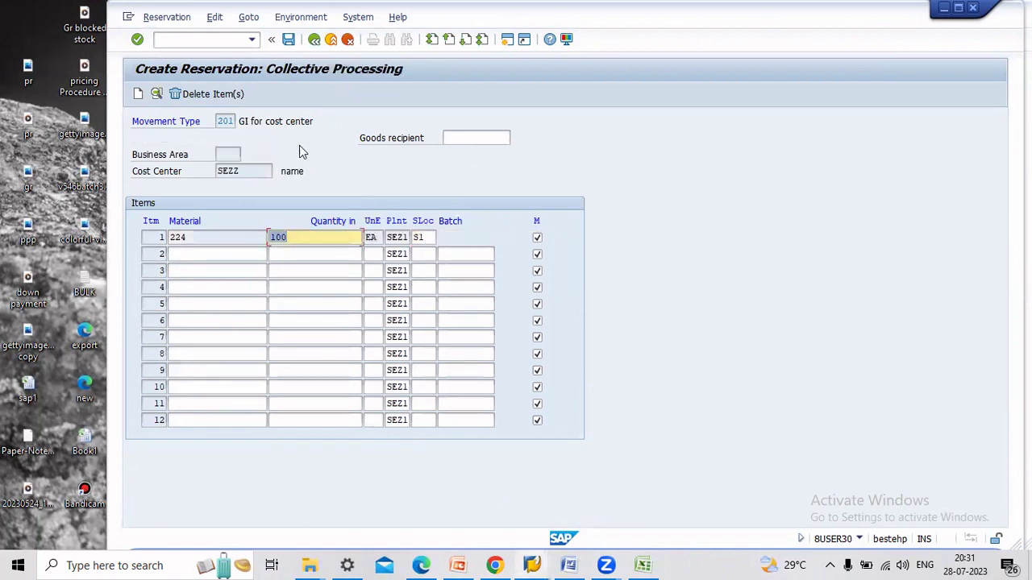
click(292, 42)
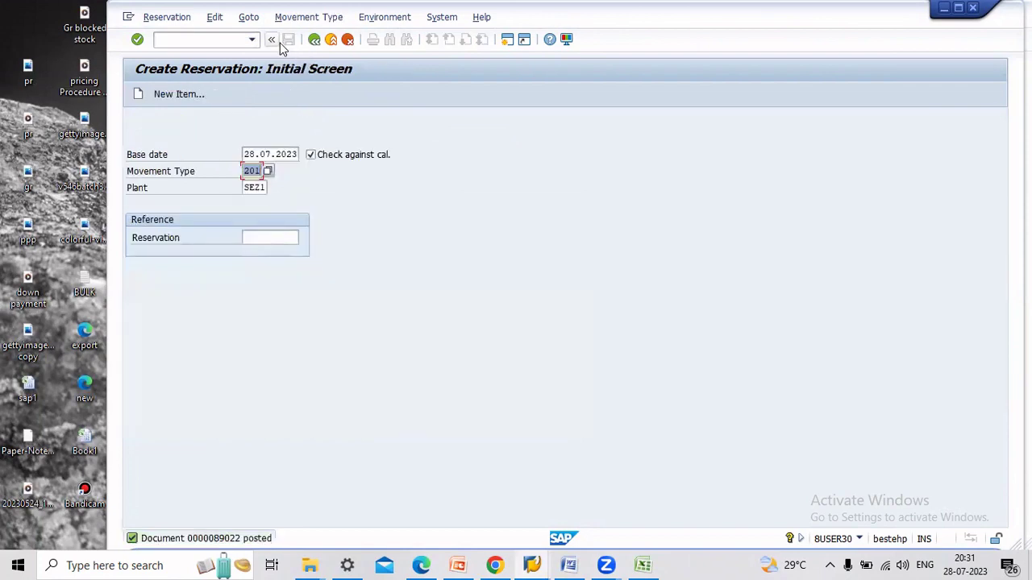
click(331, 40)
Open the MB26 pick list selection and enter reservation number 89022 for plant SEZ1
click(207, 42)
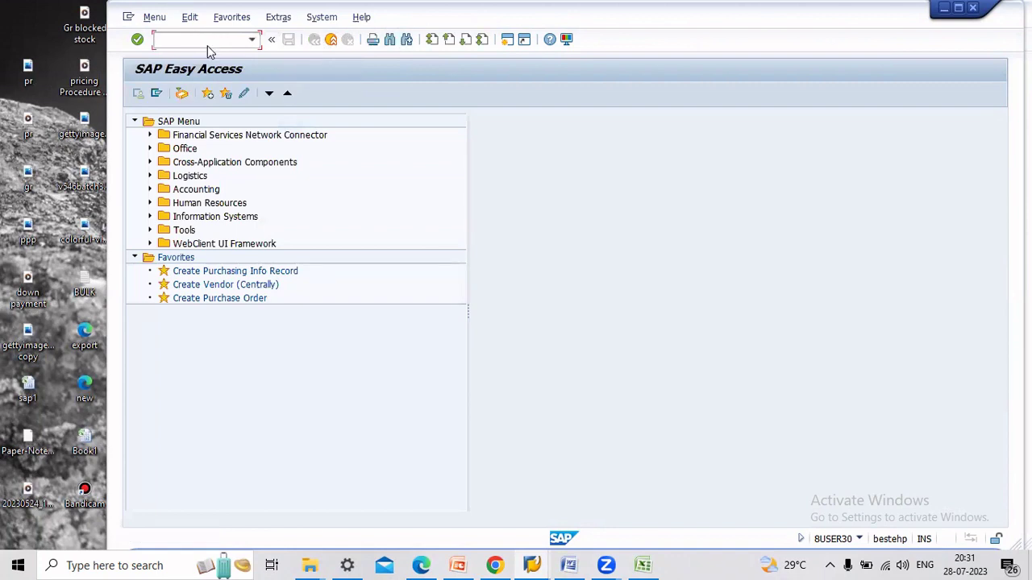
text(mb26)
key(Return)
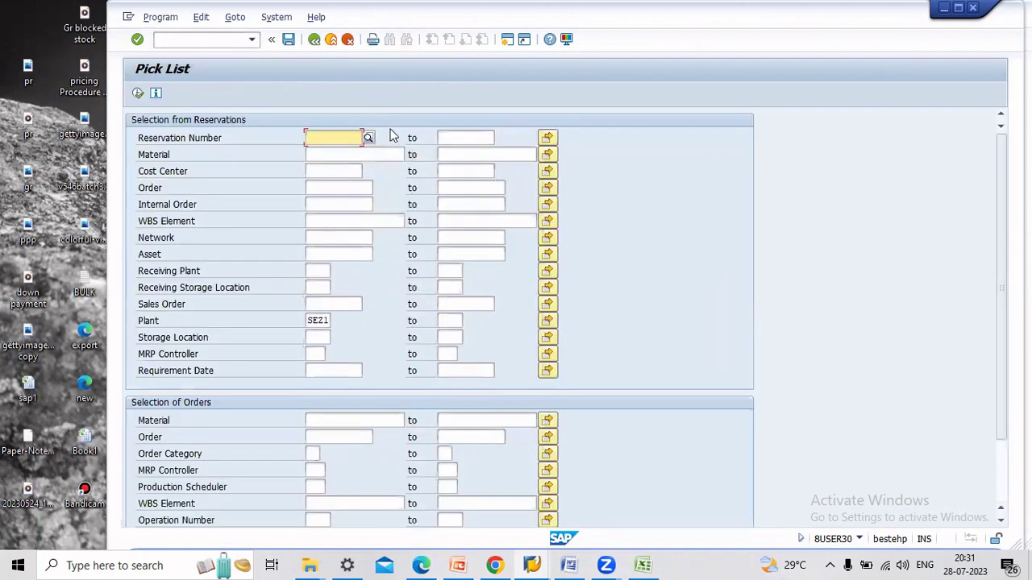
click(345, 133)
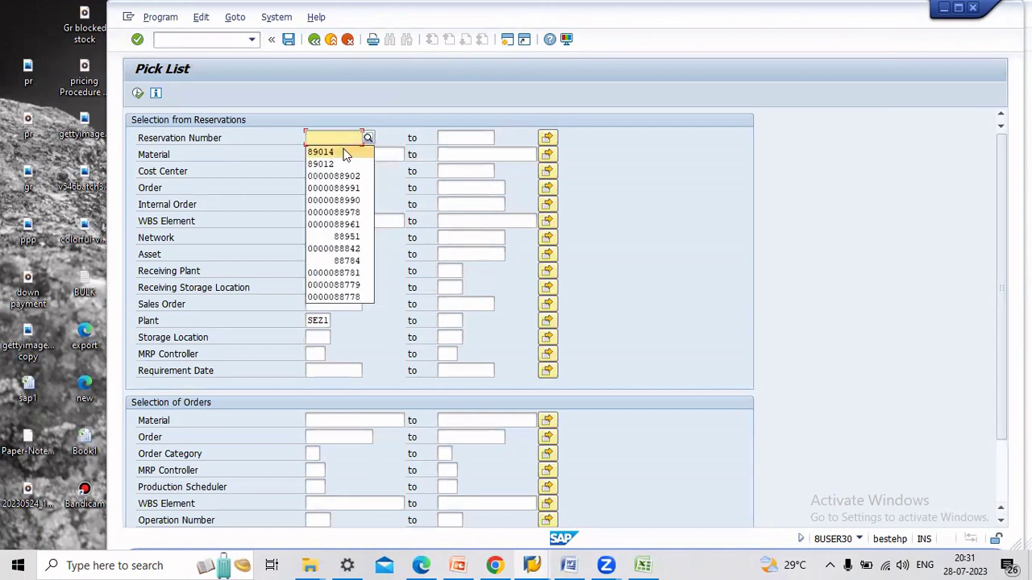
click(346, 153)
click(347, 137)
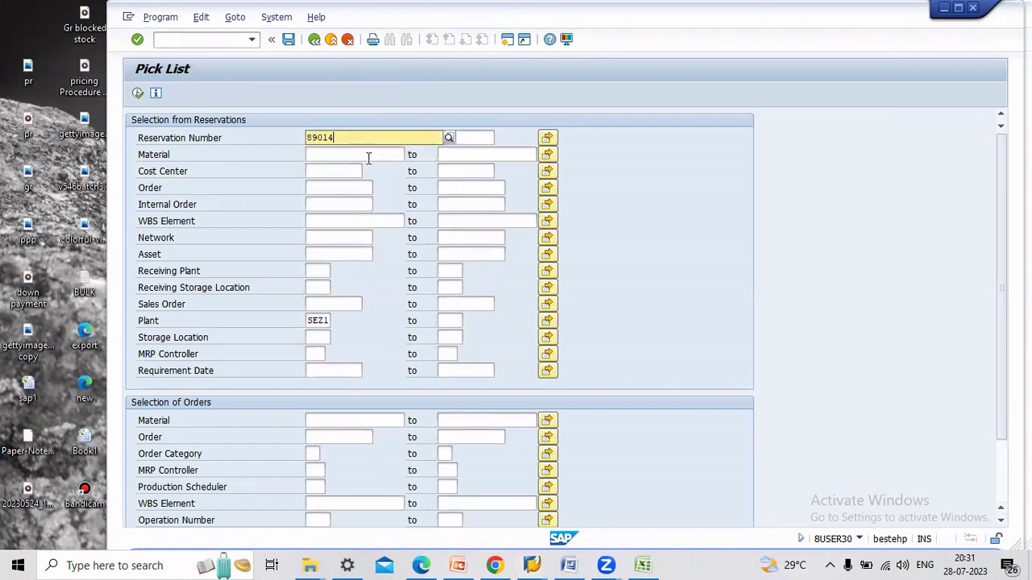
key(BackSpace)
key(BackSpace)
text(22)
key(Return)
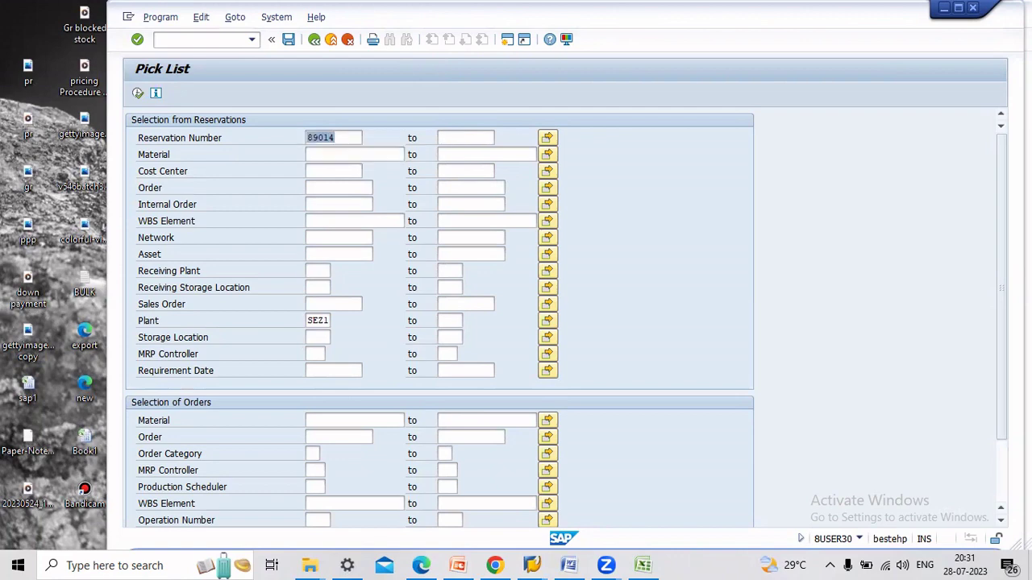
Execute the pick list for the reservation and post its goods issue
click(138, 93)
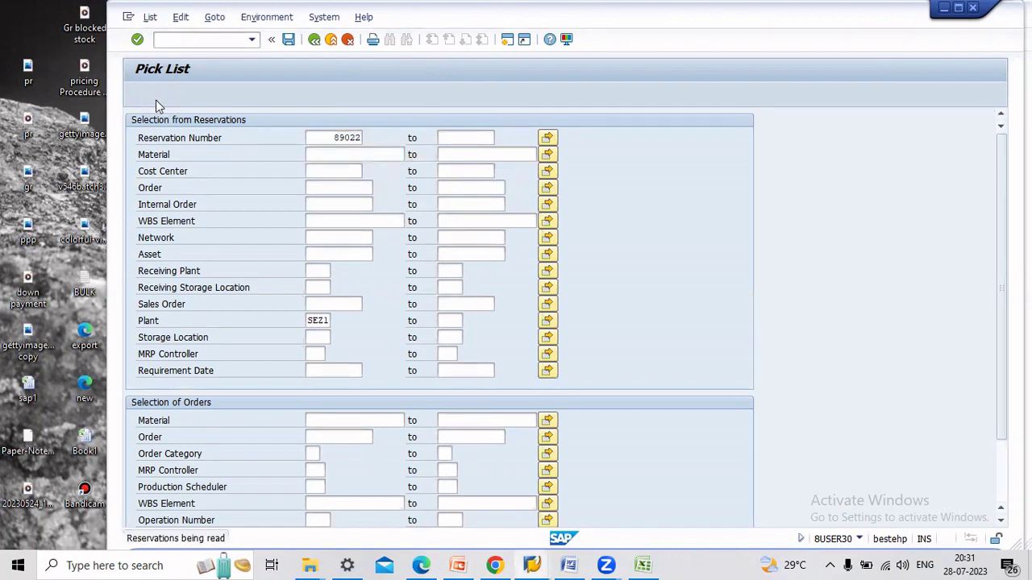
click(288, 38)
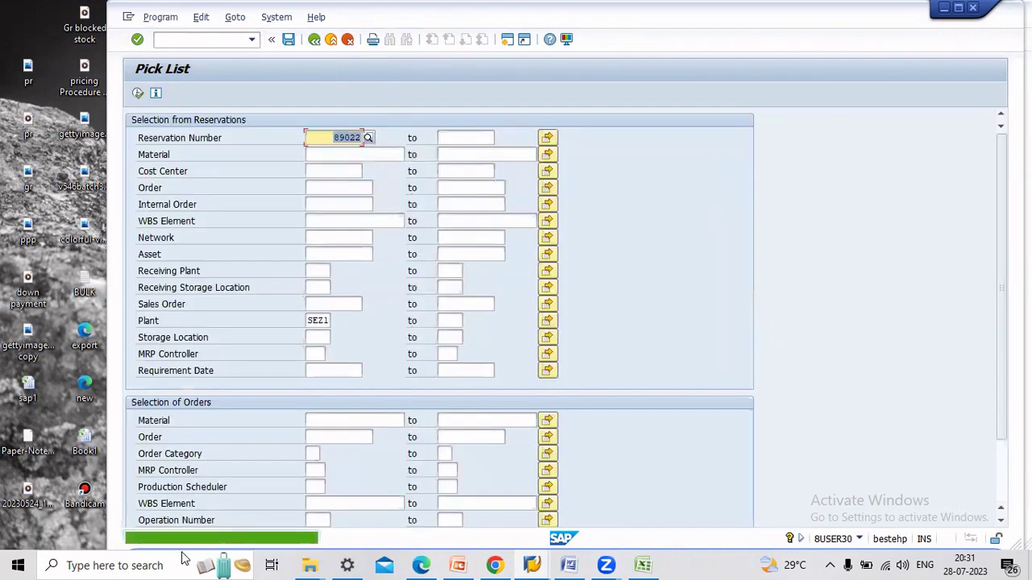
click(331, 39)
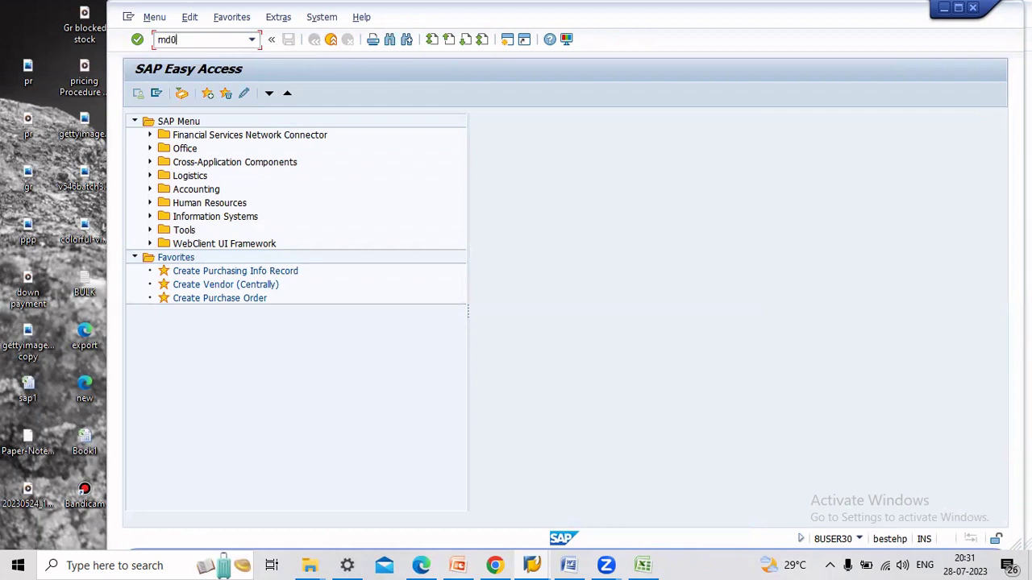
Check the available quantity of material 224 in plant SEZ1 again in the MD04 stock/requirements list
key(Return)
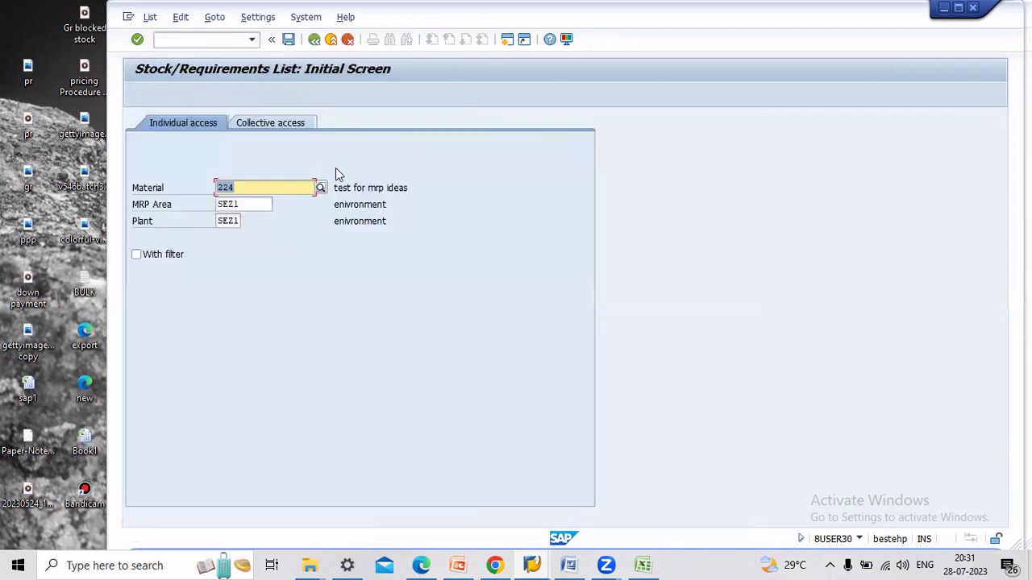
key(Return)
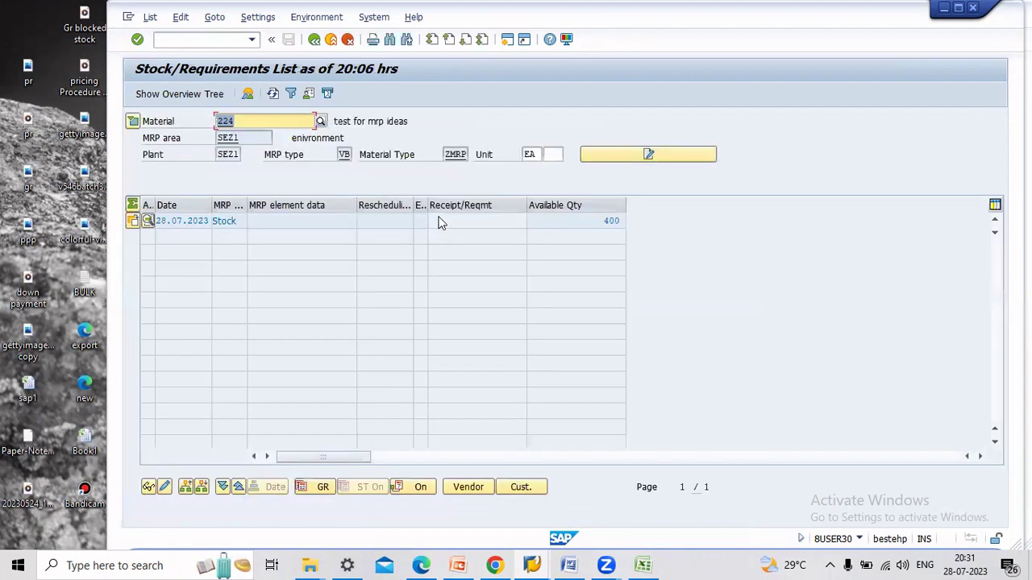
click(331, 40)
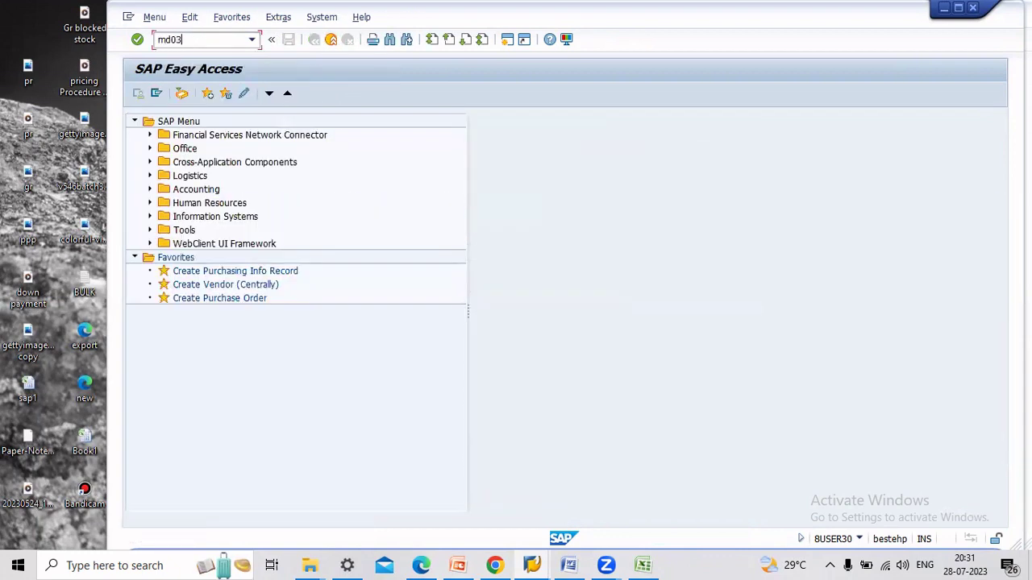
Run single-item, multi-level MRP (MD02) for material 224 in plant SEZ1 with processing key NETCH
key(Return)
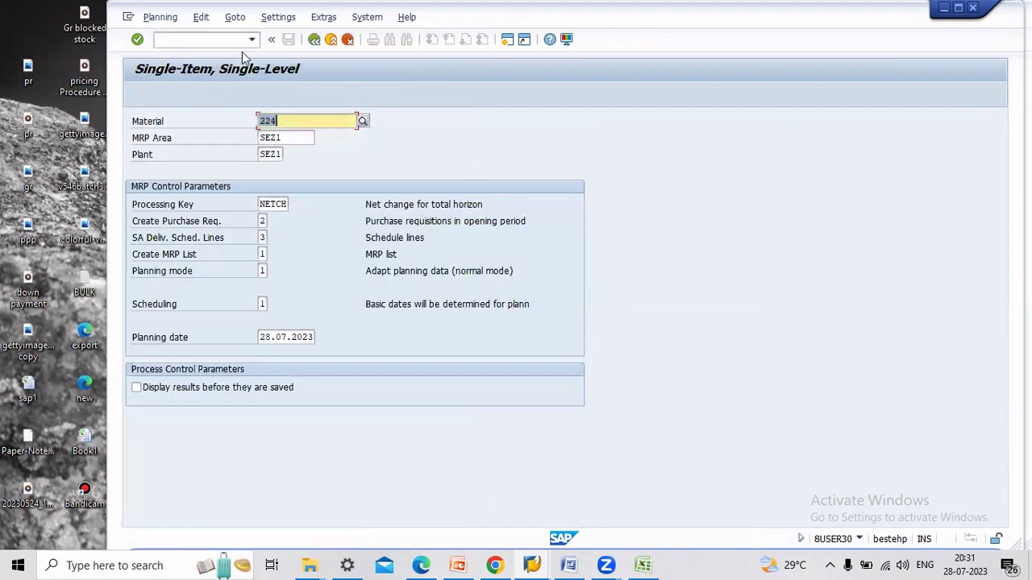
click(314, 39)
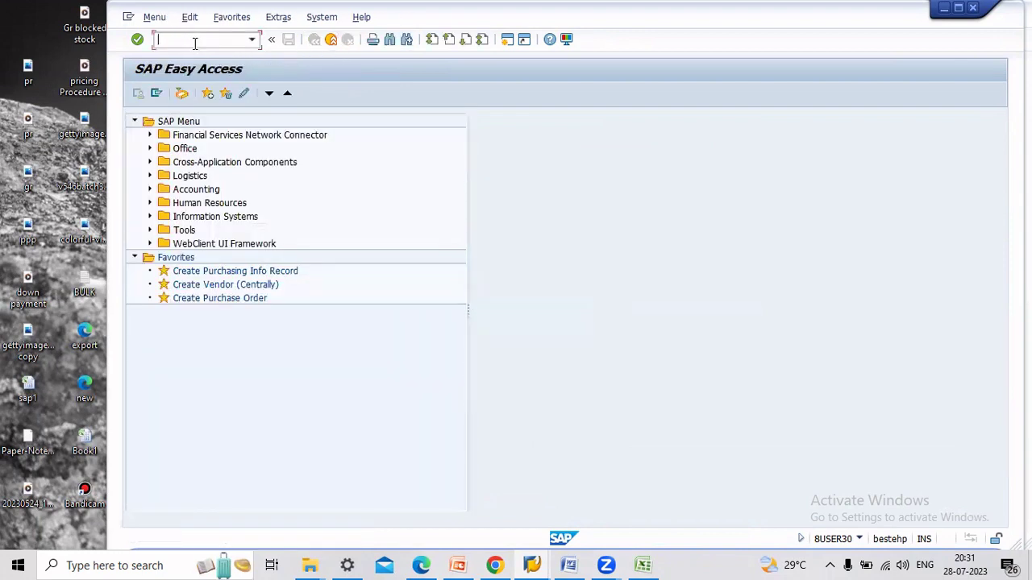
text(md02)
key(Return)
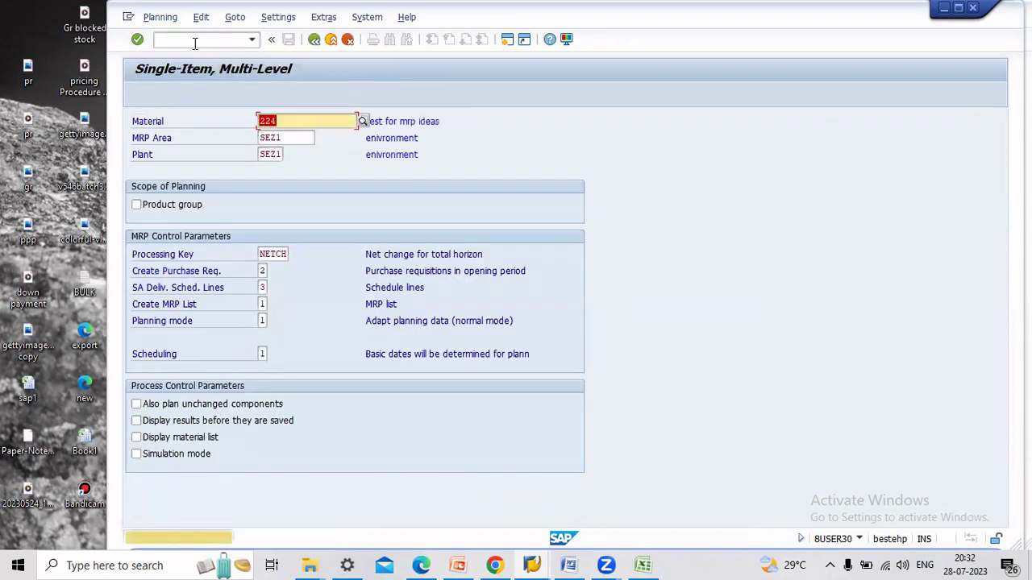
key(Return)
key(Return)
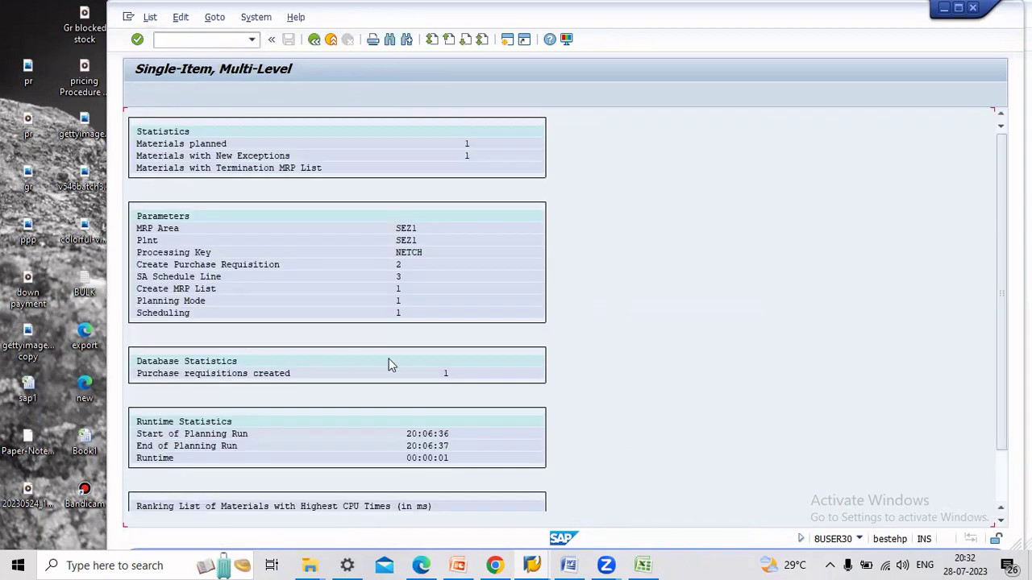
click(330, 39)
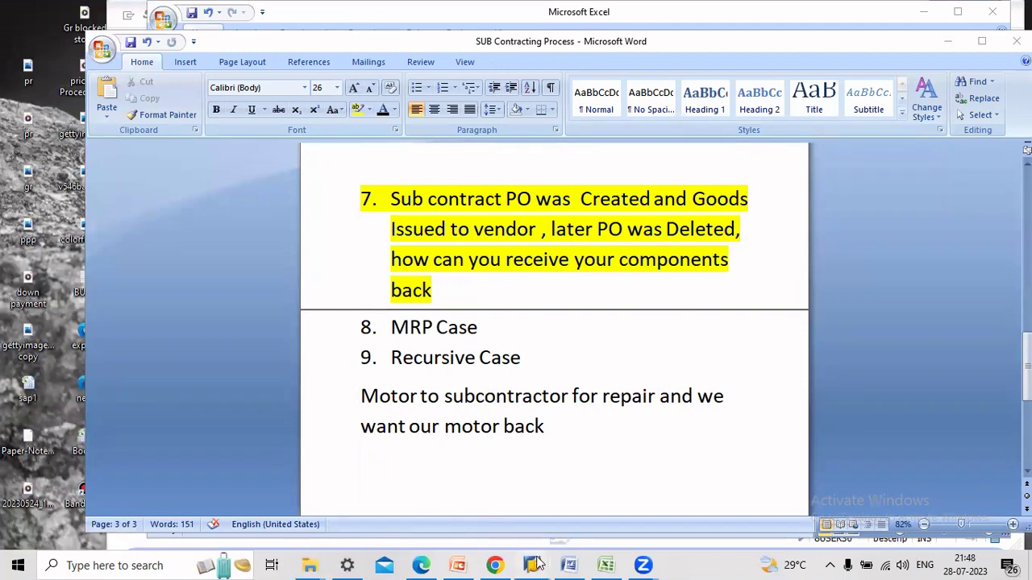
Switch to SAP Easy Access, open Create Purchase Order and enter the subcontracting vendor's number for a standard PO
mouse_move(532, 565)
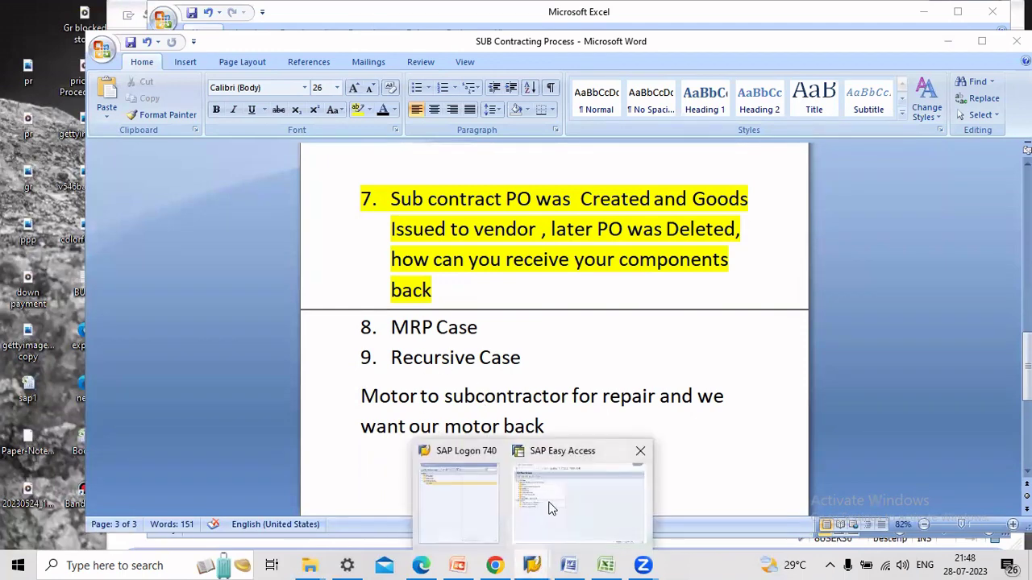
click(552, 508)
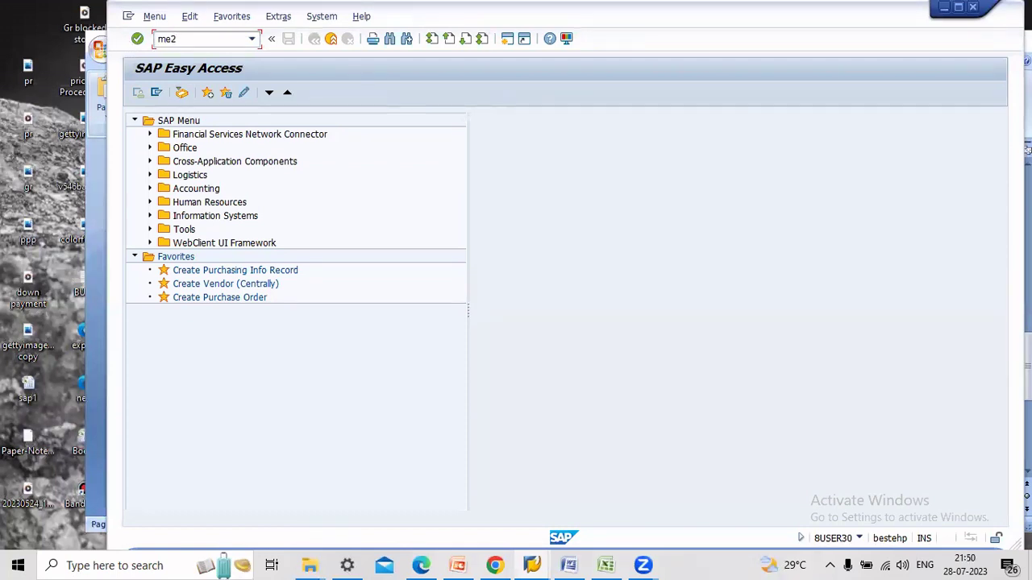
key(Return)
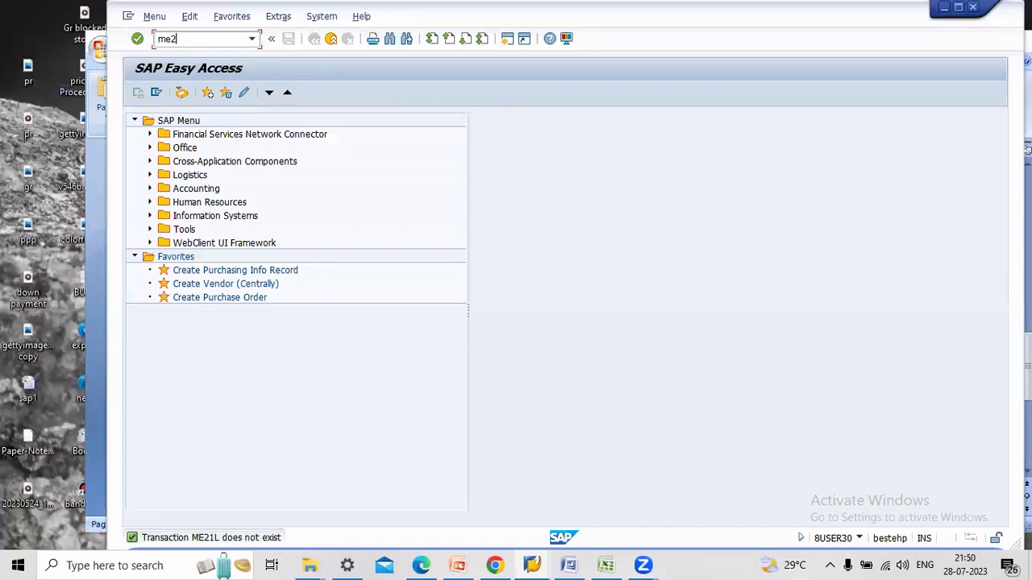
key(Return)
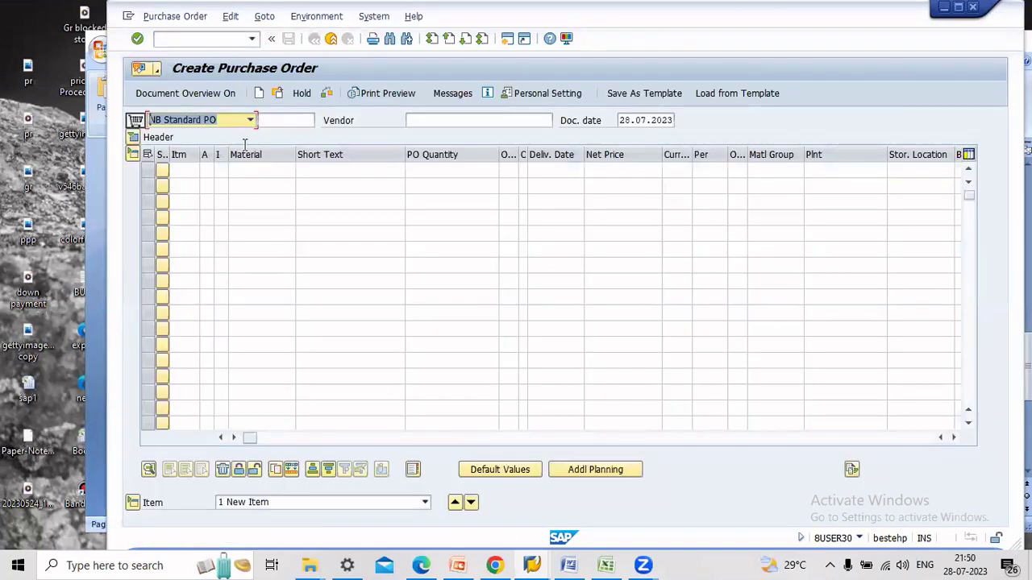
click(444, 120)
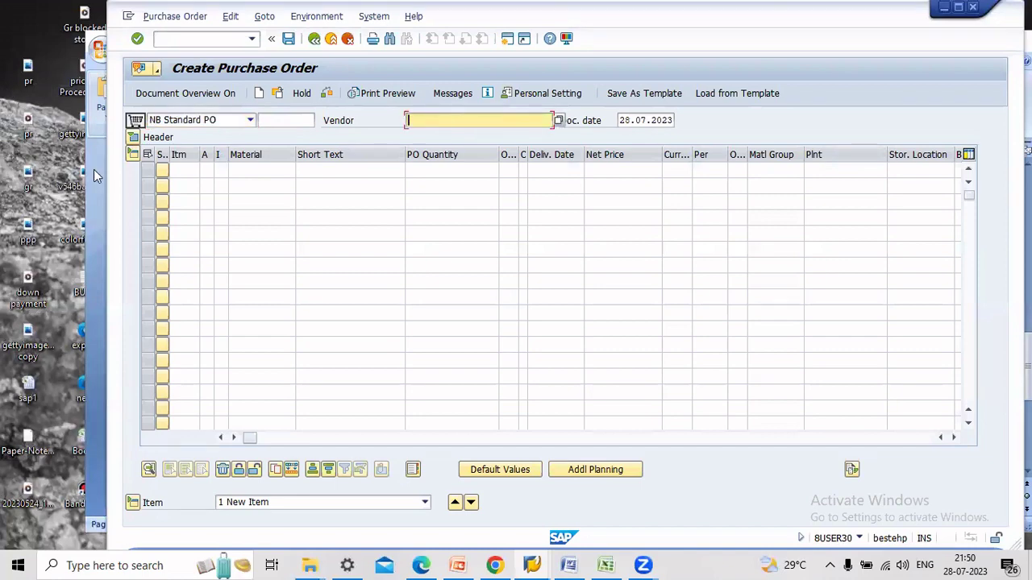
text(100852)
Enter a subcontracting item (category L) for material 160 with a PO quantity of 1
click(228, 170)
click(219, 170)
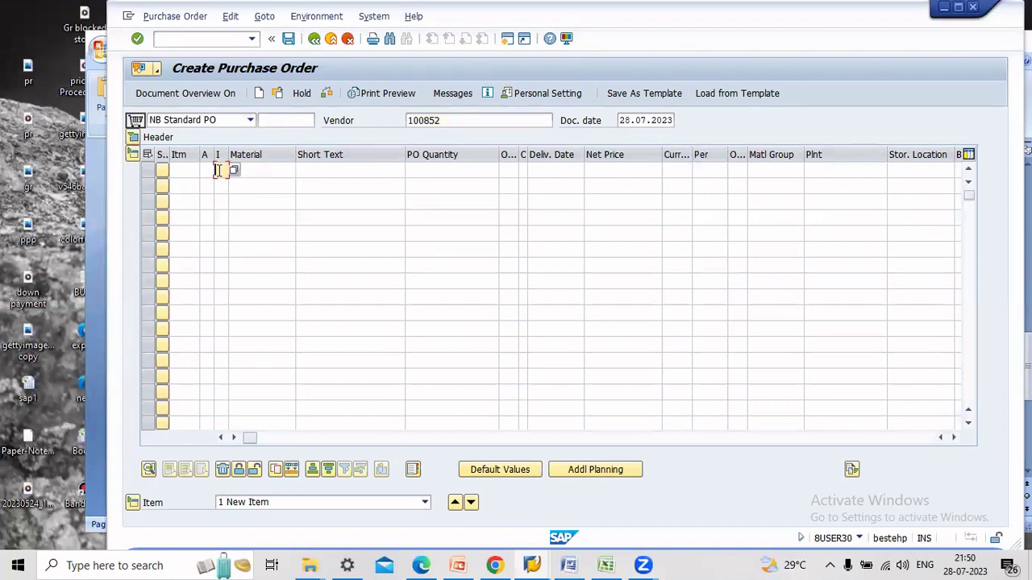
click(255, 171)
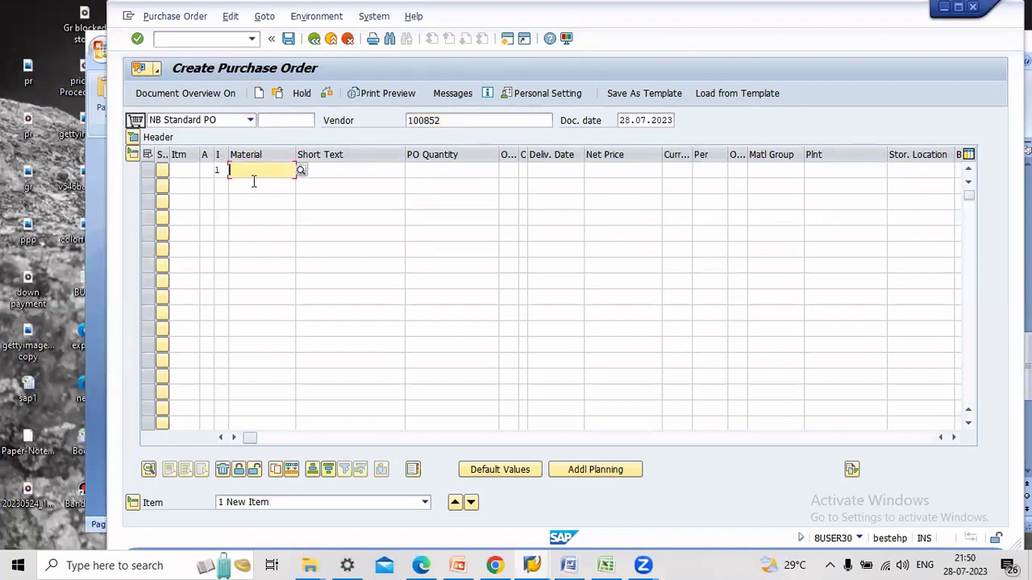
text(1)
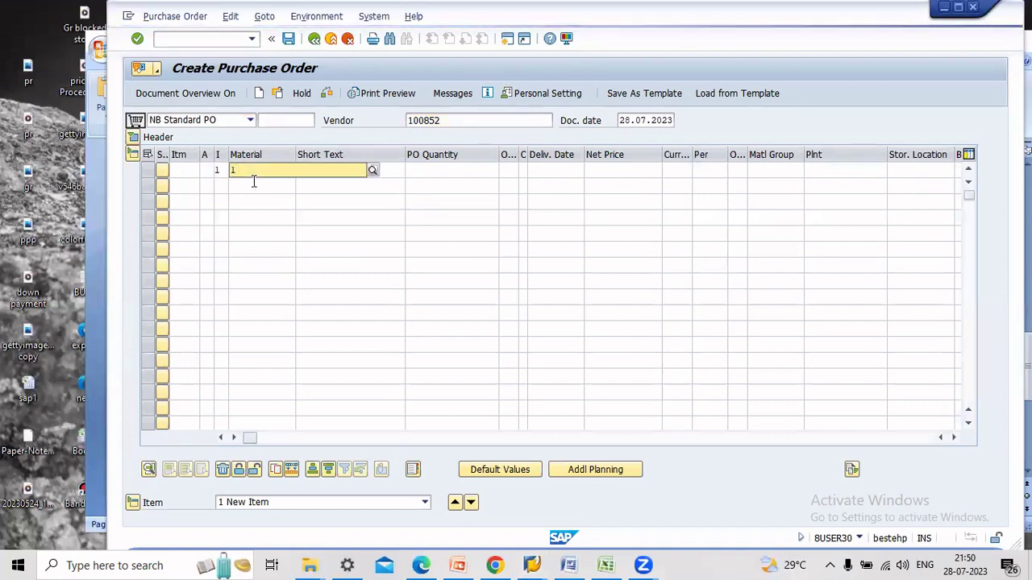
text(6)
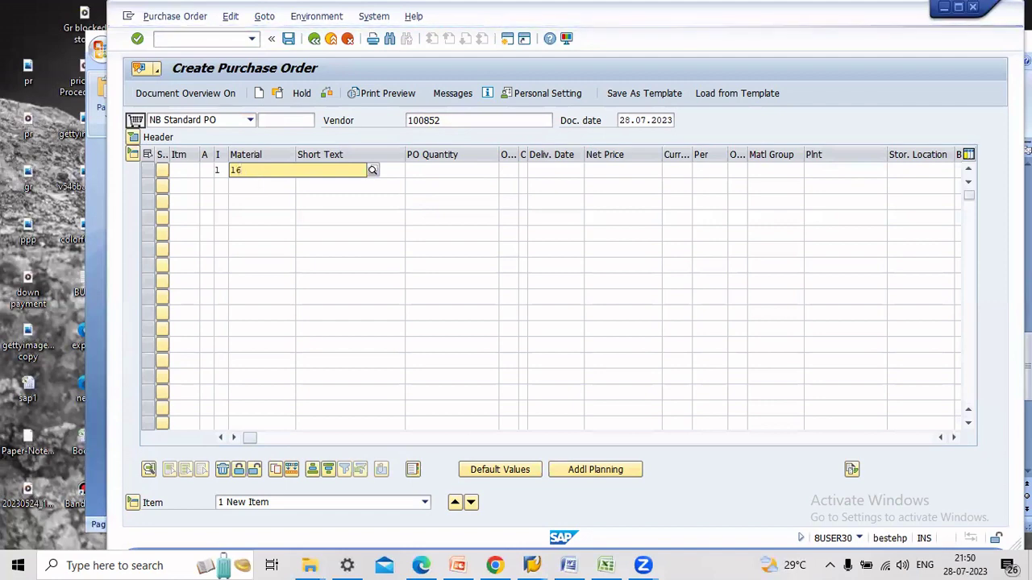
text(0)
click(454, 170)
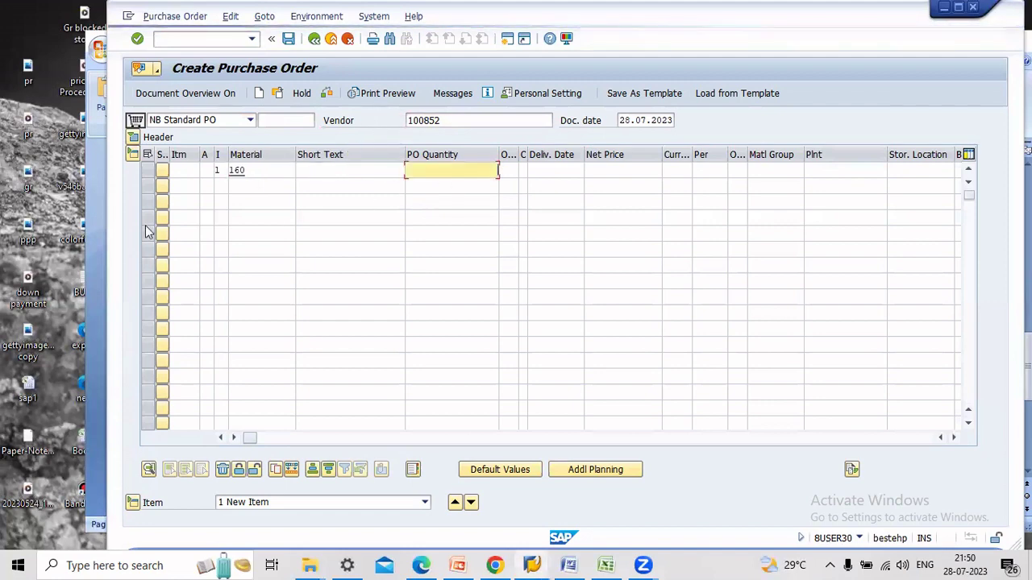
text(1)
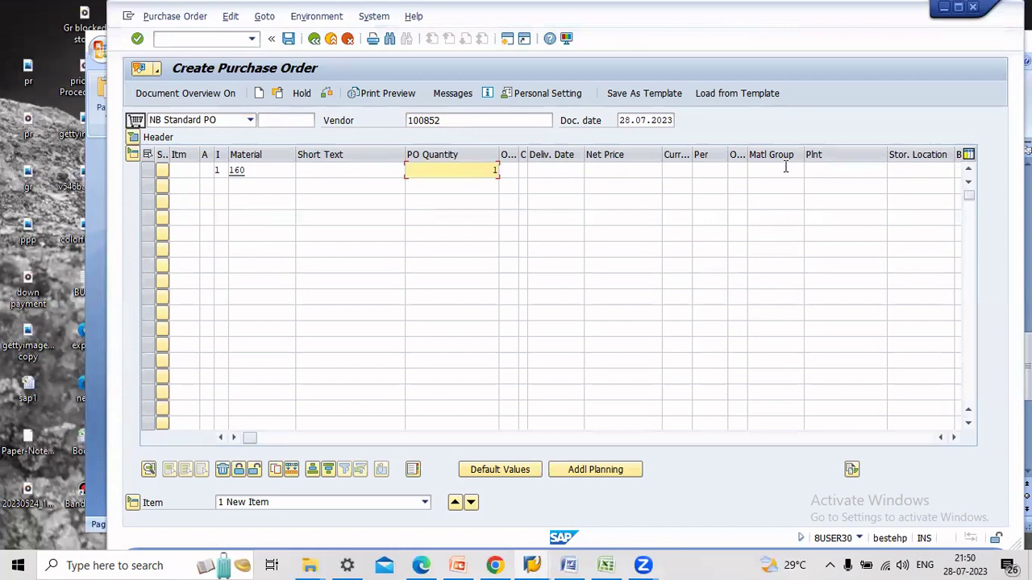
Assign plant SEZ1 and storage location s1 to the material 160 item and validate the line
click(866, 170)
click(854, 170)
click(857, 183)
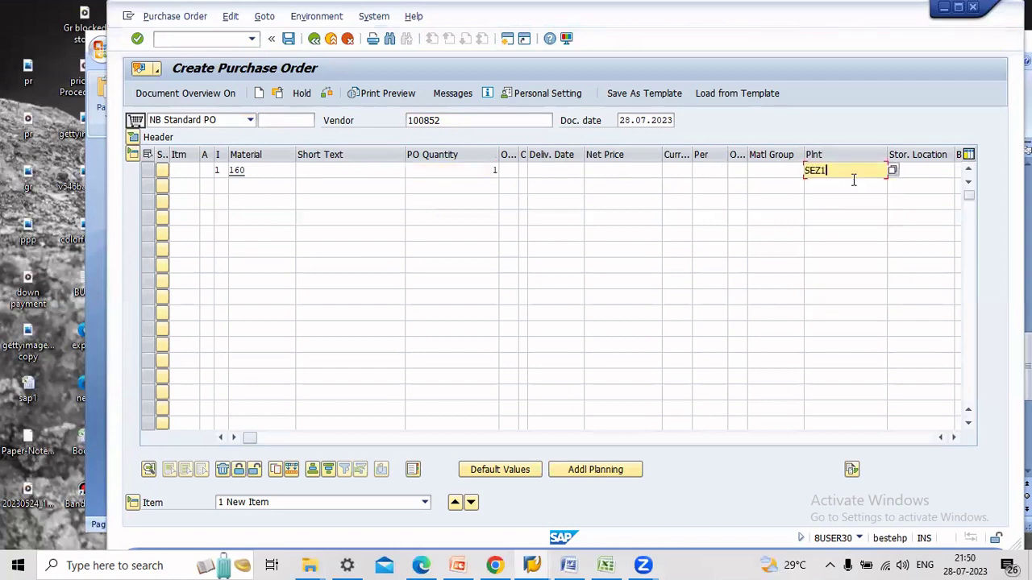
click(915, 169)
click(915, 168)
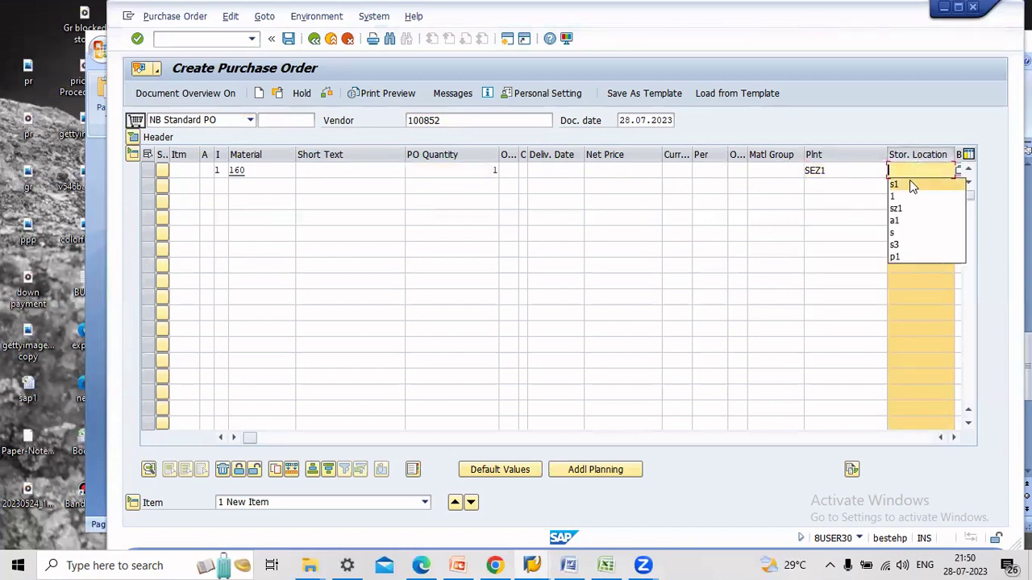
click(909, 180)
key(Return)
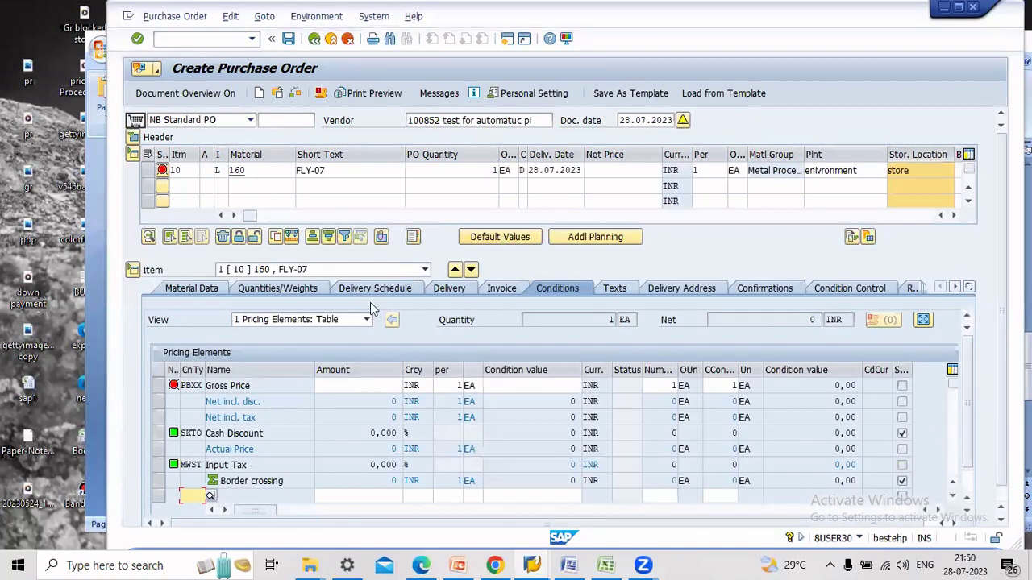
Set the item's gross price (PBXX) to 5555 INR
click(380, 386)
text(5)
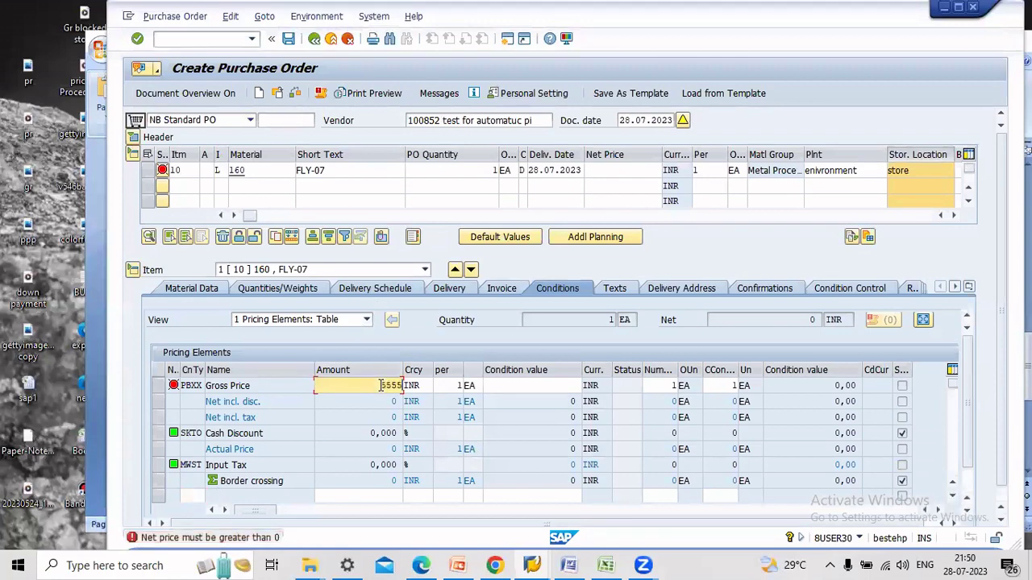
text(555)
key(Return)
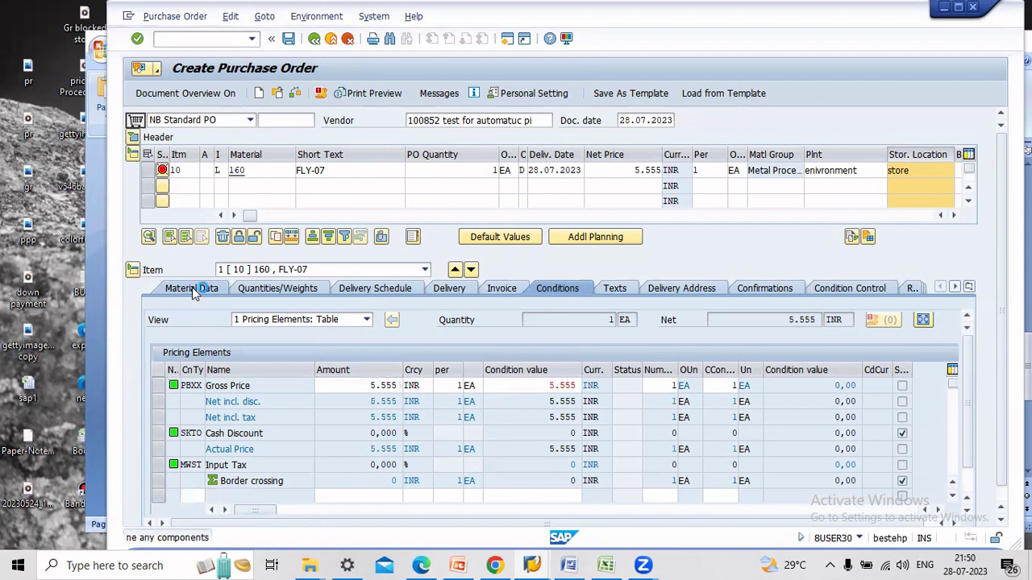
Open the item's component list and add material 160 itself as a component with requirement quantity 1, accepting the recursiveness
click(198, 288)
click(633, 387)
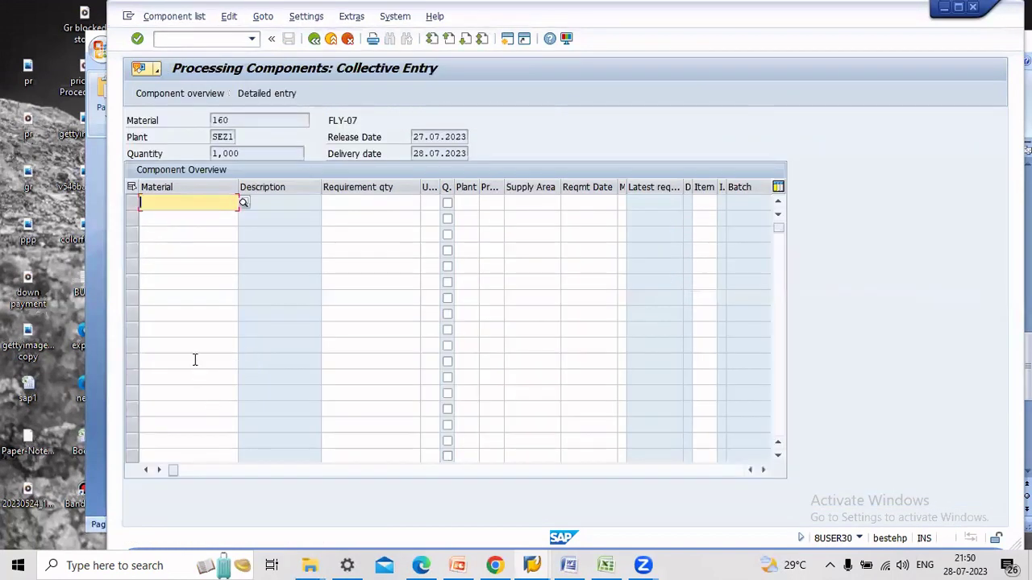
click(264, 95)
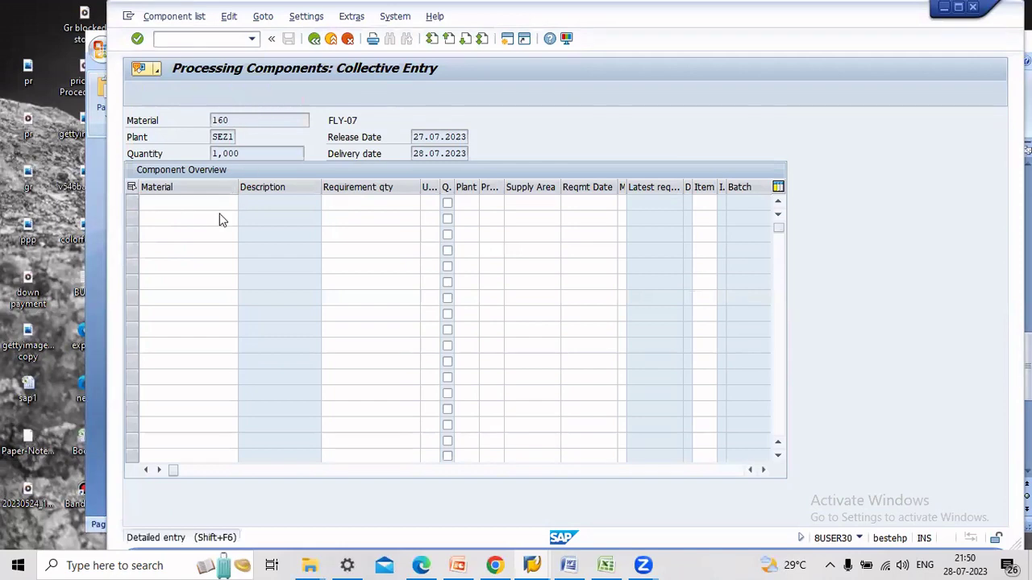
click(234, 403)
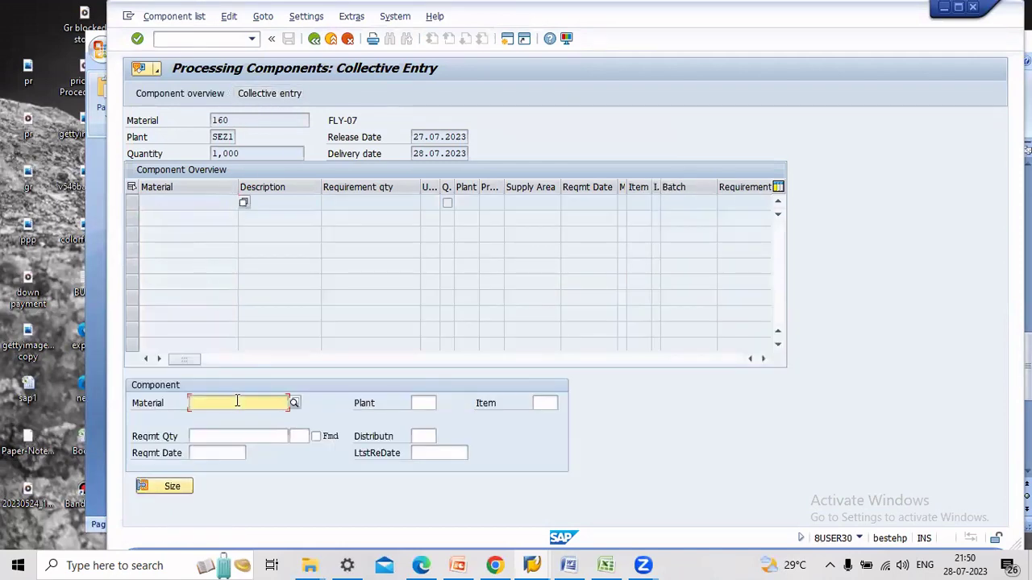
text(160)
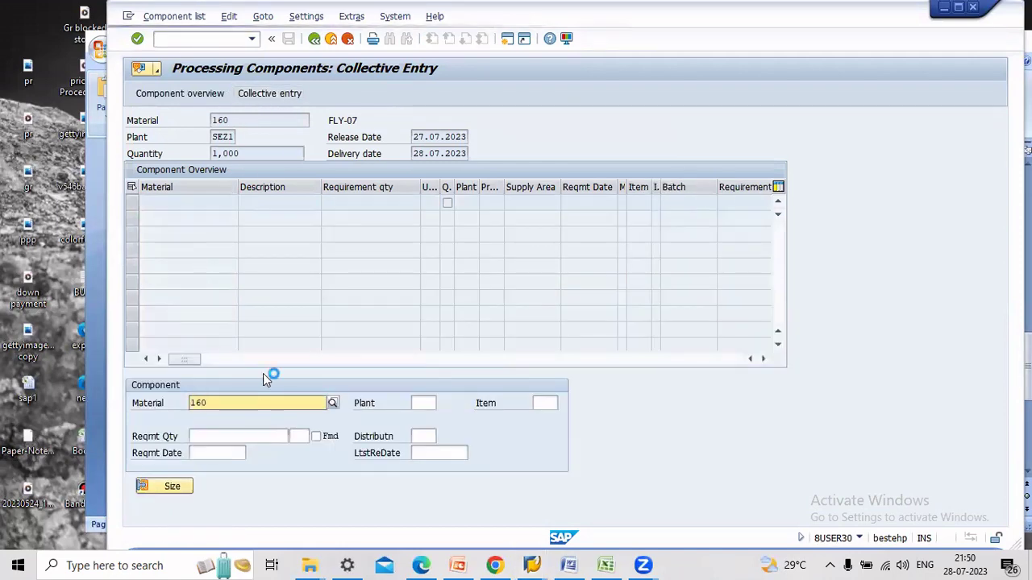
click(262, 436)
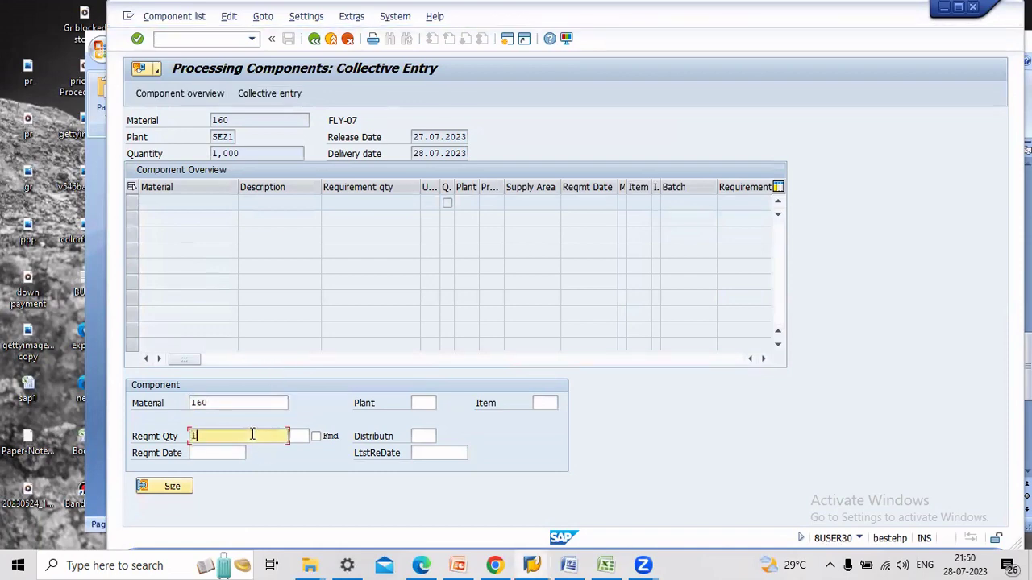
text(1)
key(Return)
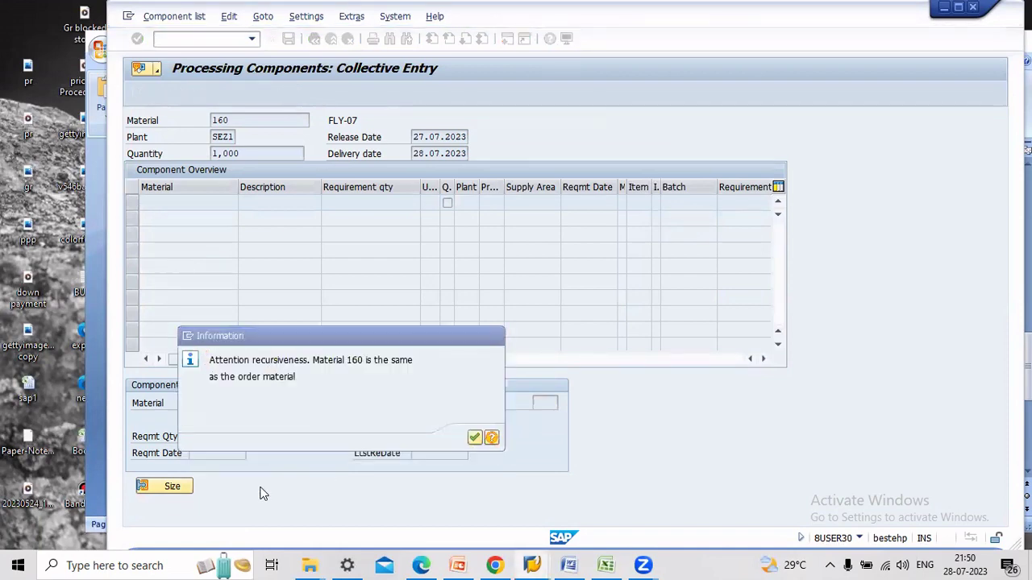
key(Return)
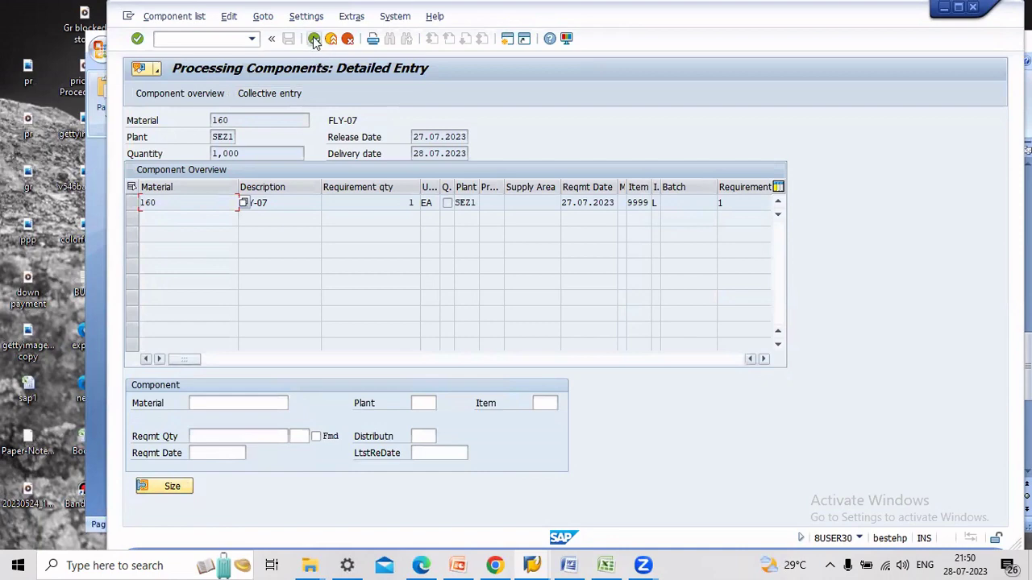
Return to the purchase order, save it, select the generated PO number and exit to SAP Easy Access
click(315, 39)
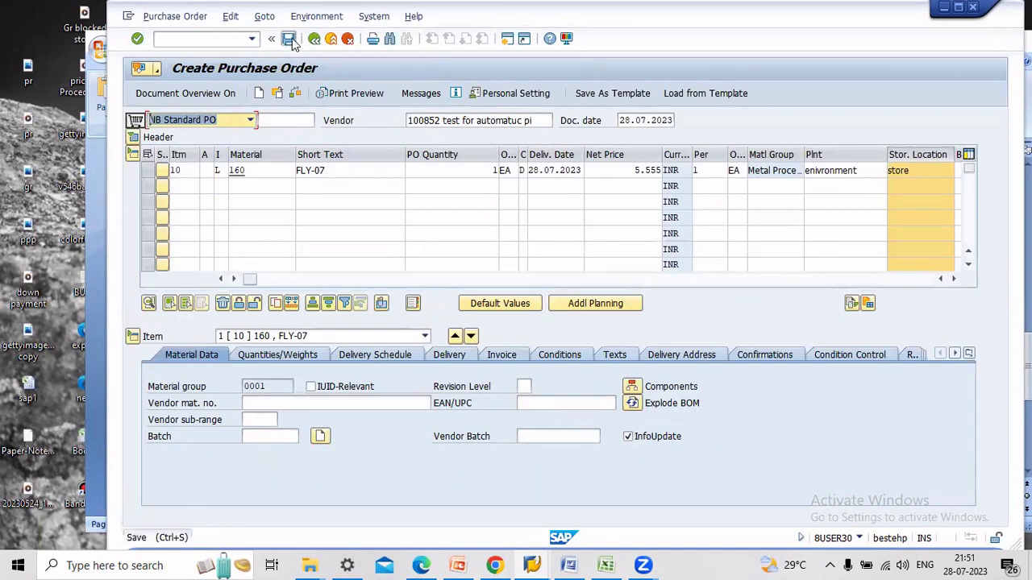
click(290, 39)
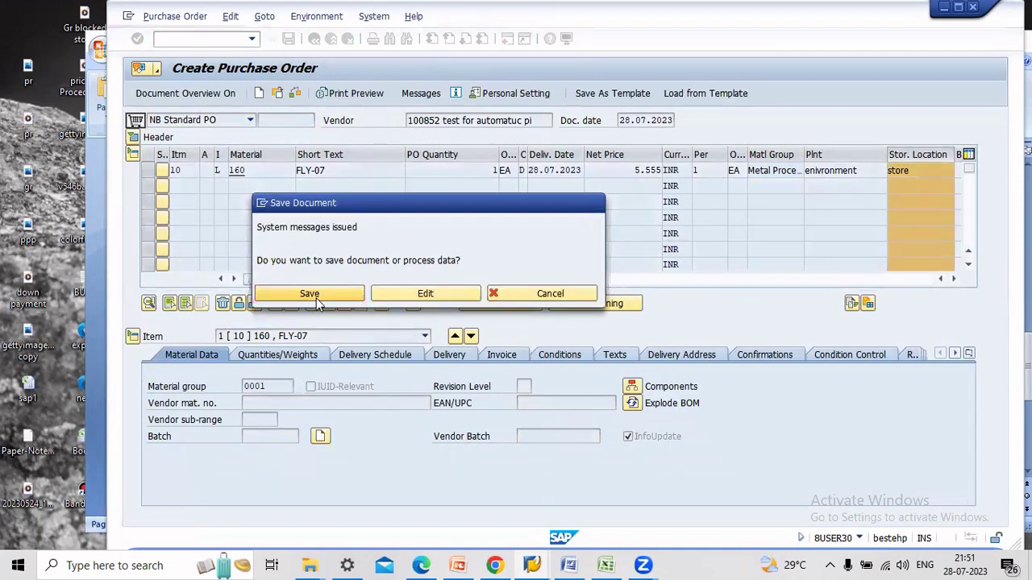
click(316, 295)
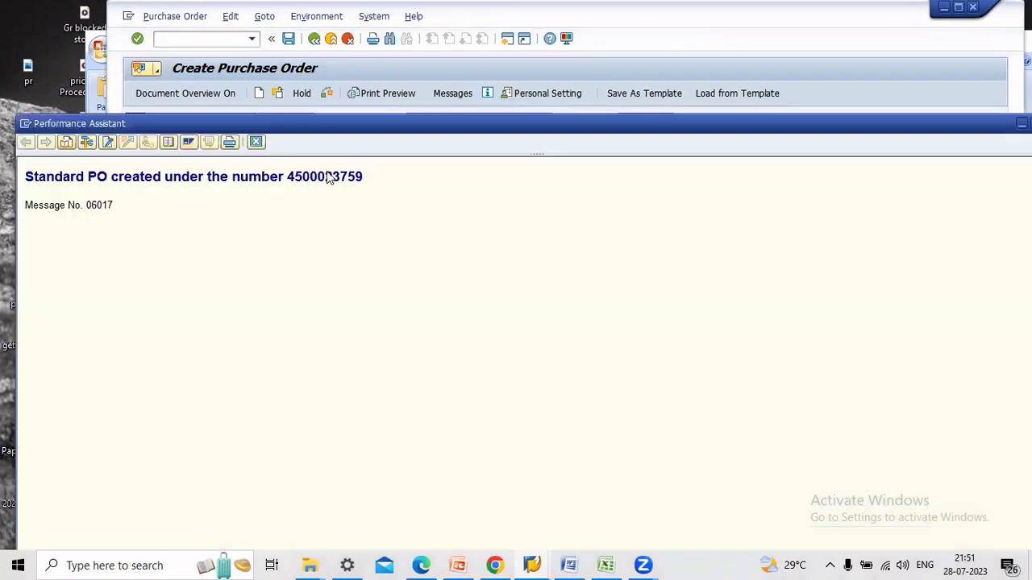
double_click(325, 178)
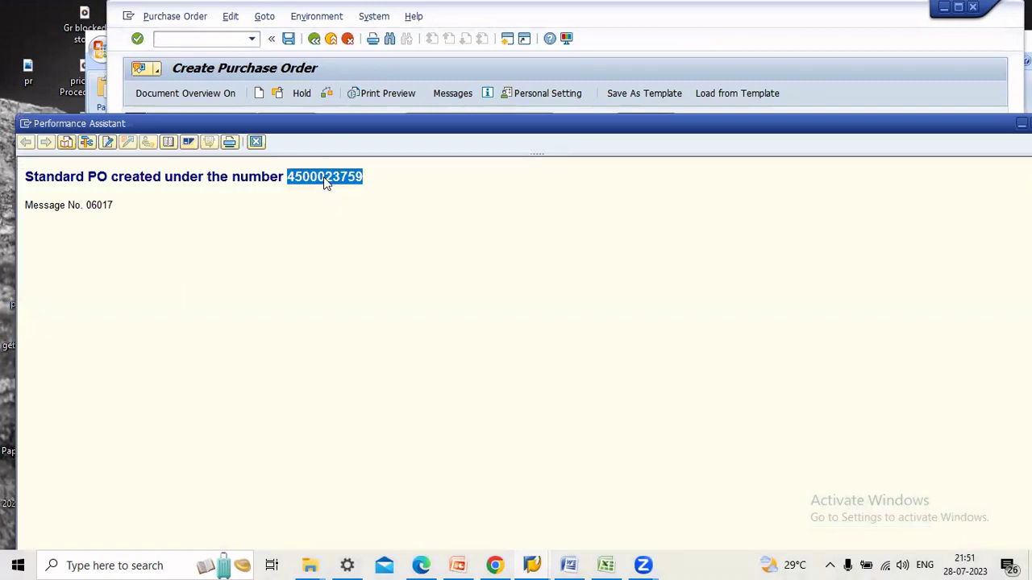
click(702, 39)
click(331, 38)
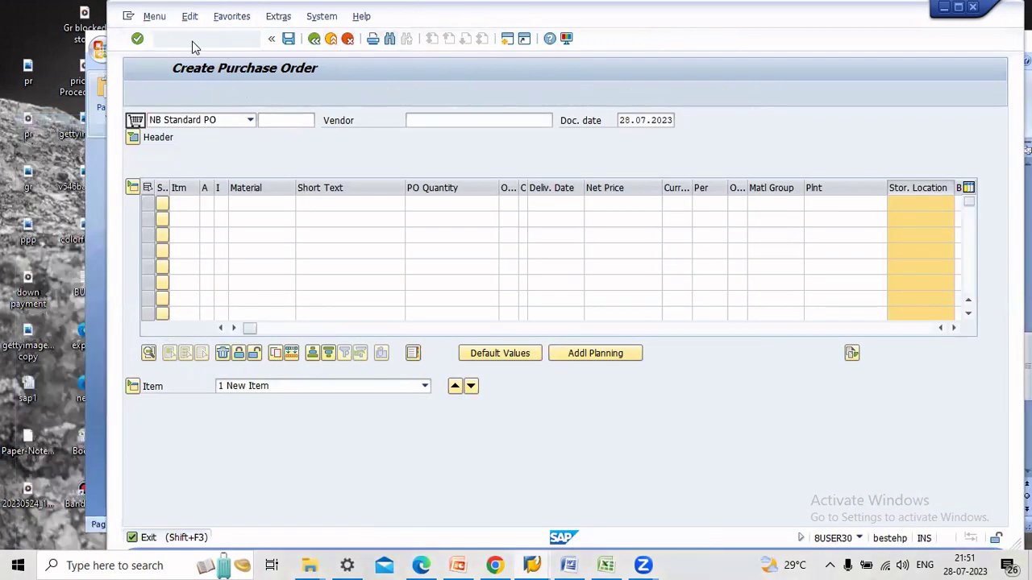
Run subcontracting stock monitoring (ME2O) for the same vendor in plant SEZ1
text(me2o)
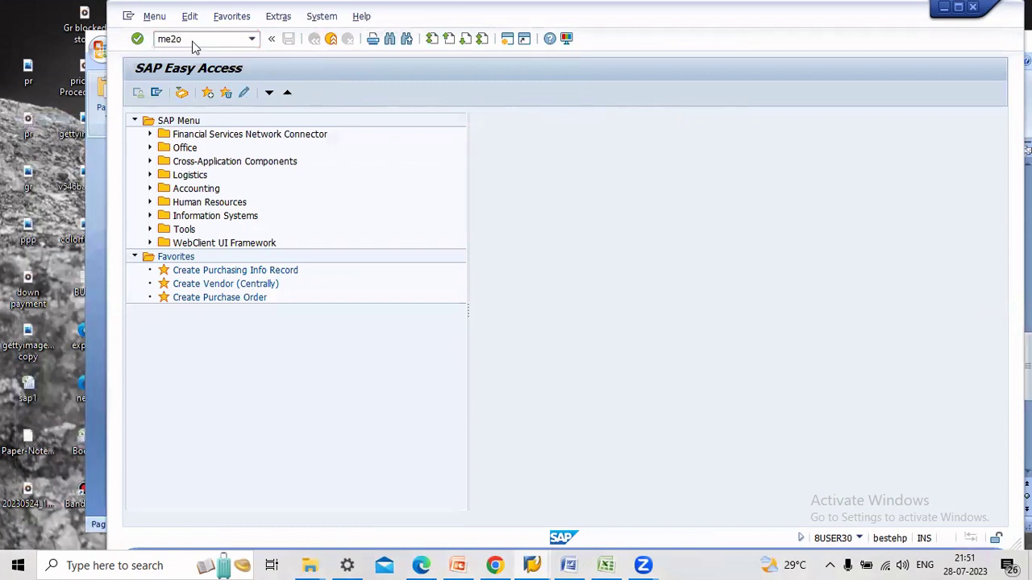
key(Return)
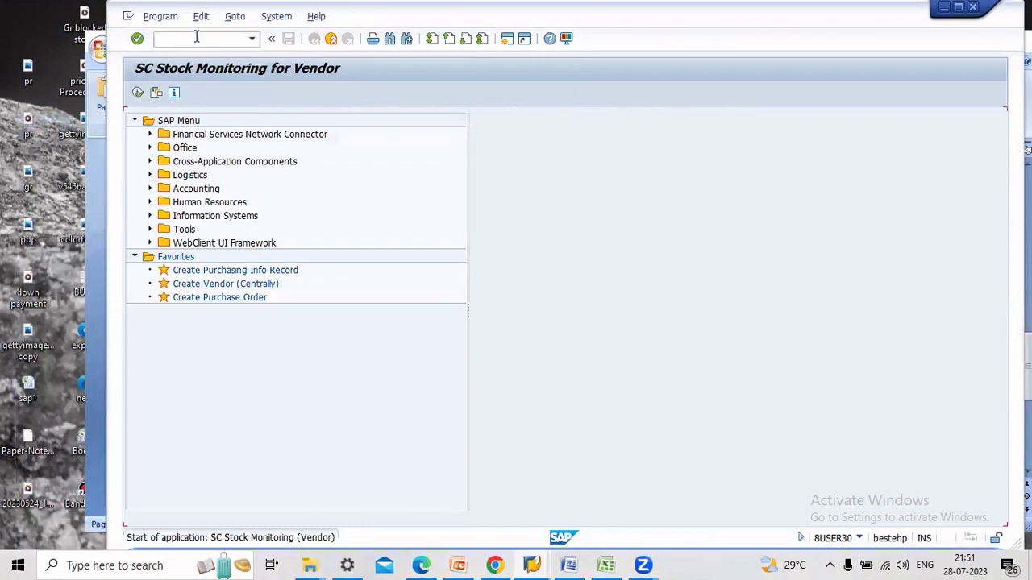
click(138, 93)
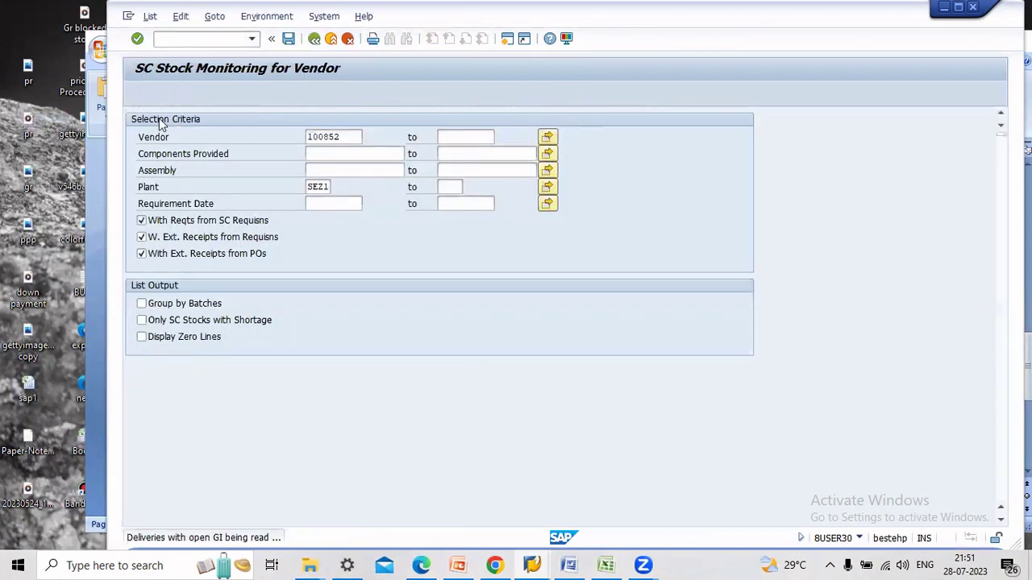
Try to post the goods issue of 1 EA of material 160 from storage location S1 to the vendor
click(134, 216)
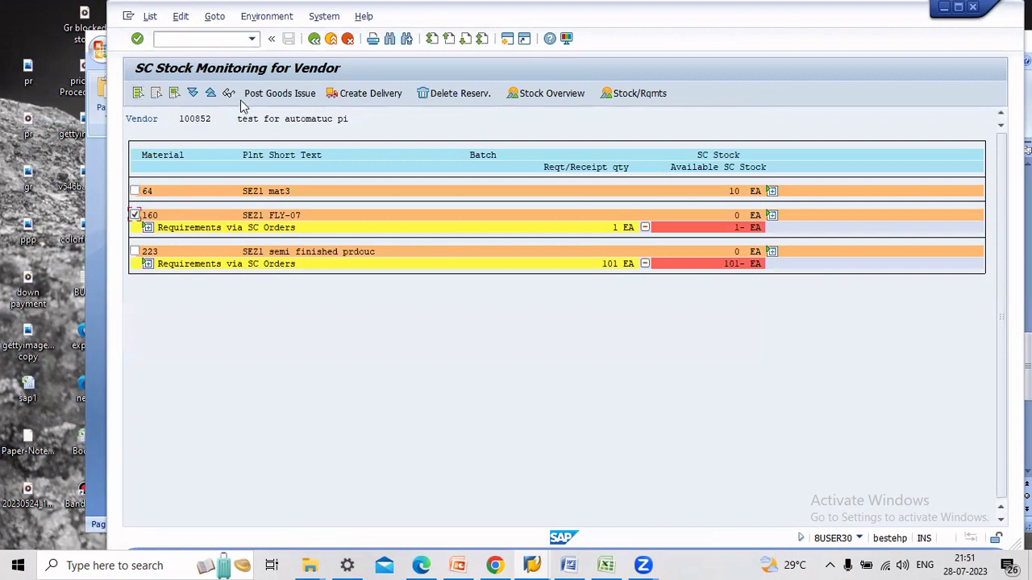
click(280, 94)
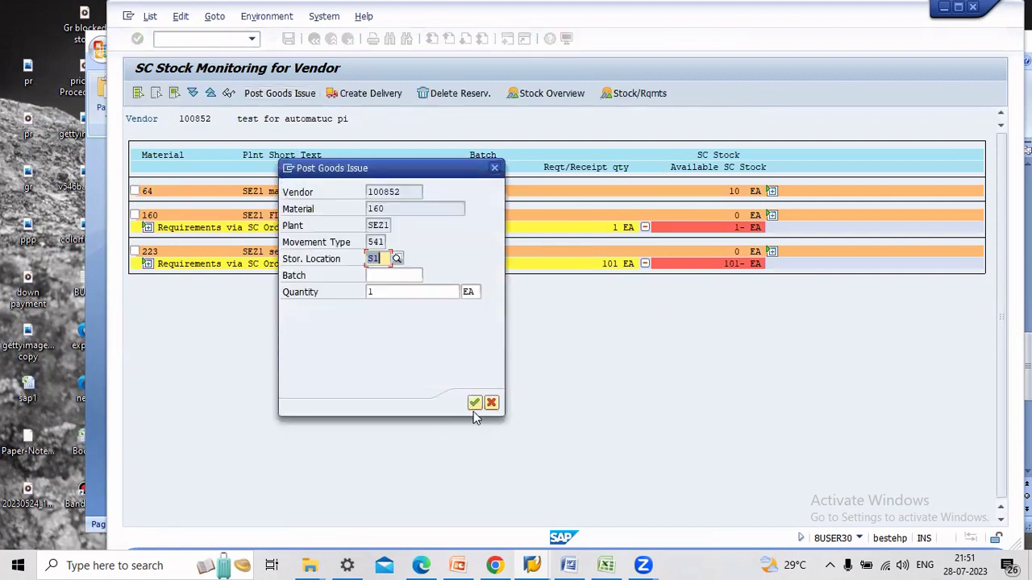
click(474, 403)
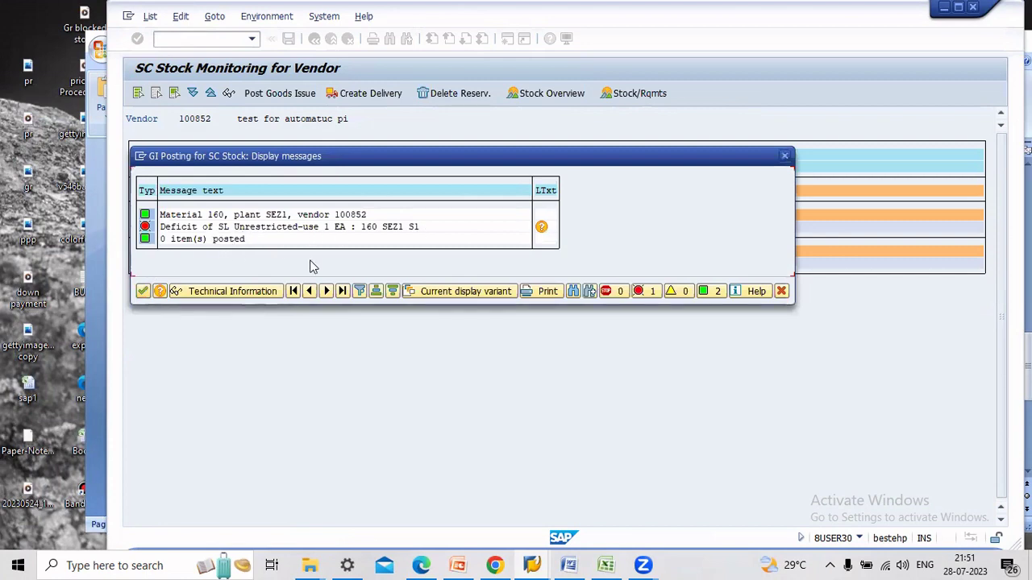
click(143, 291)
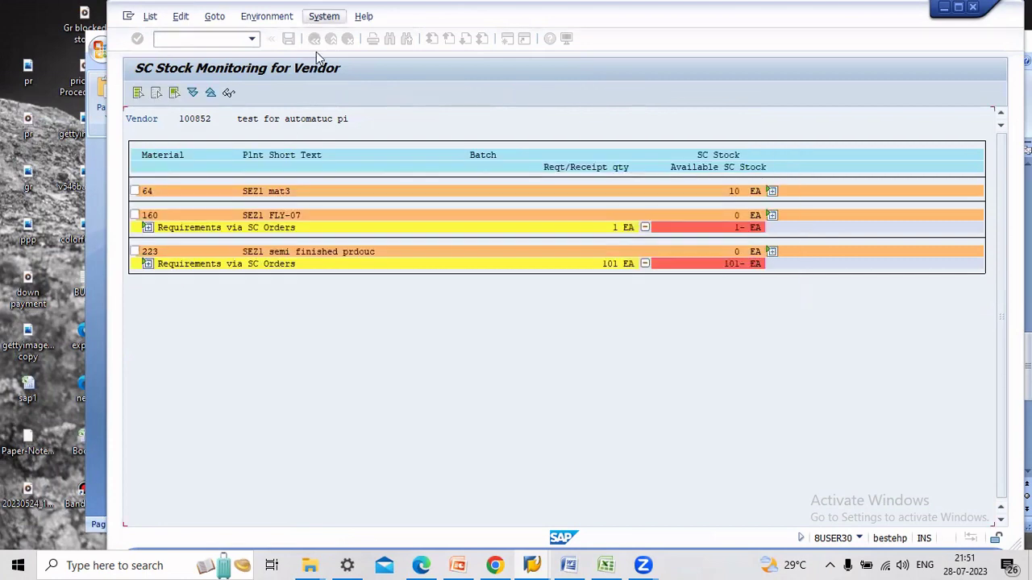
Exit the subcontracting report and check the stock overview (MMBE) of material 160 in plant SEZ1, storage location S1
click(345, 39)
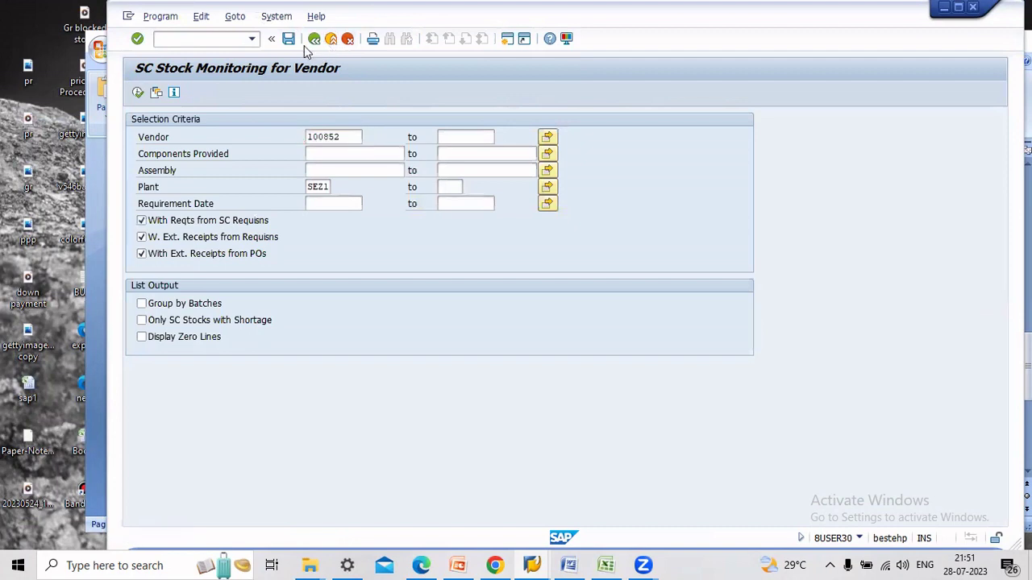
click(314, 39)
text(m)
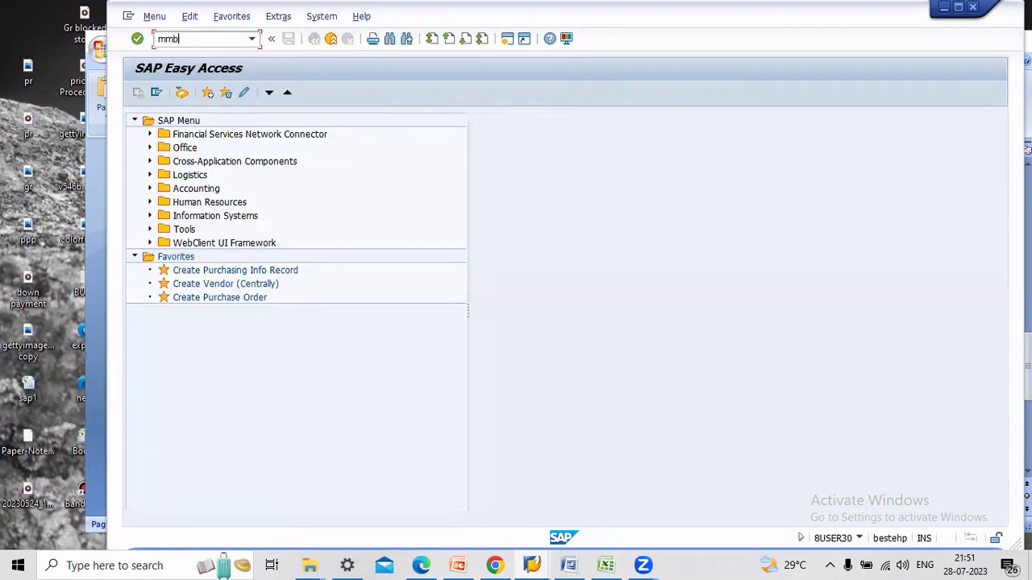
text(mbe)
key(Return)
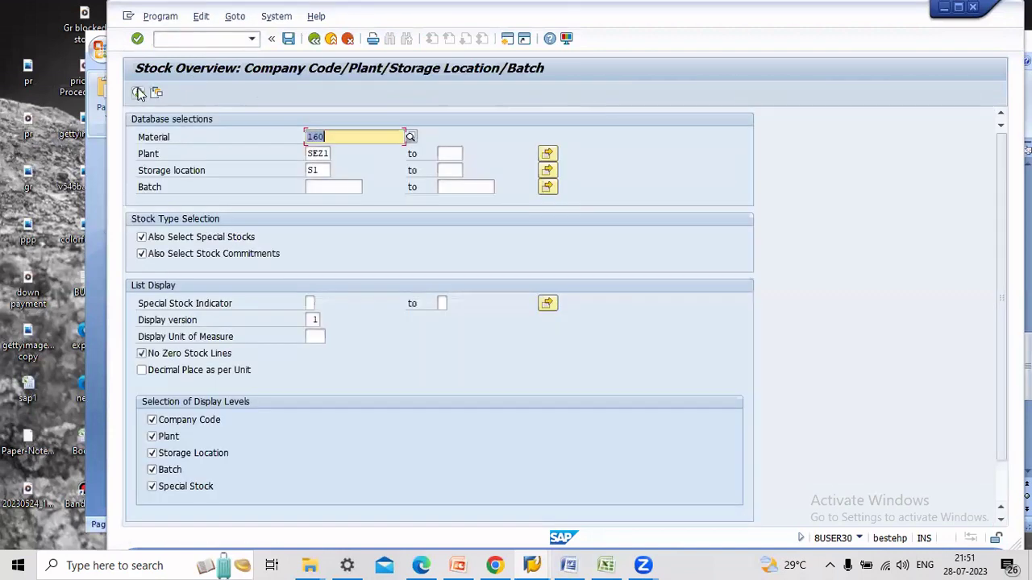
click(138, 93)
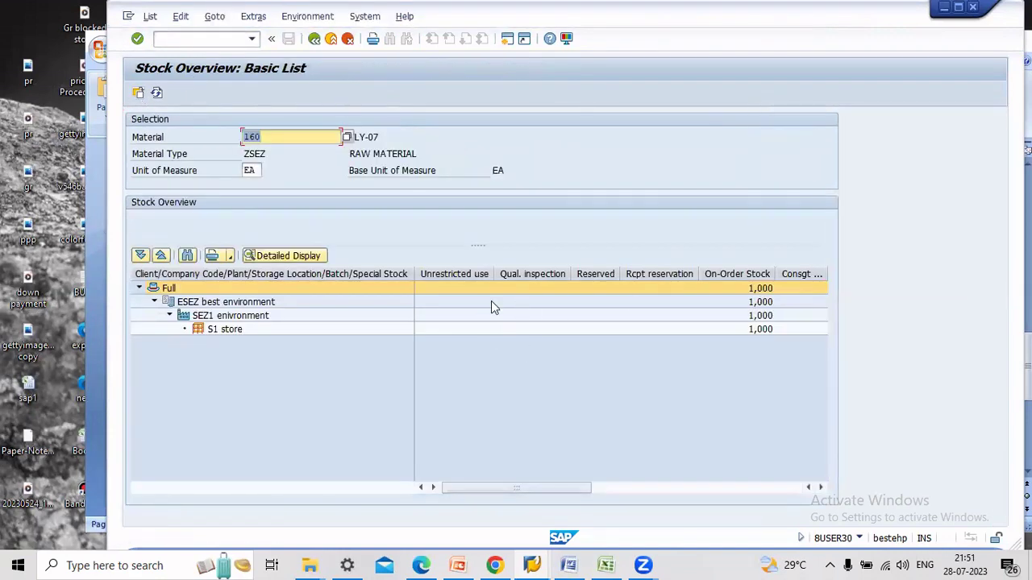
click(331, 39)
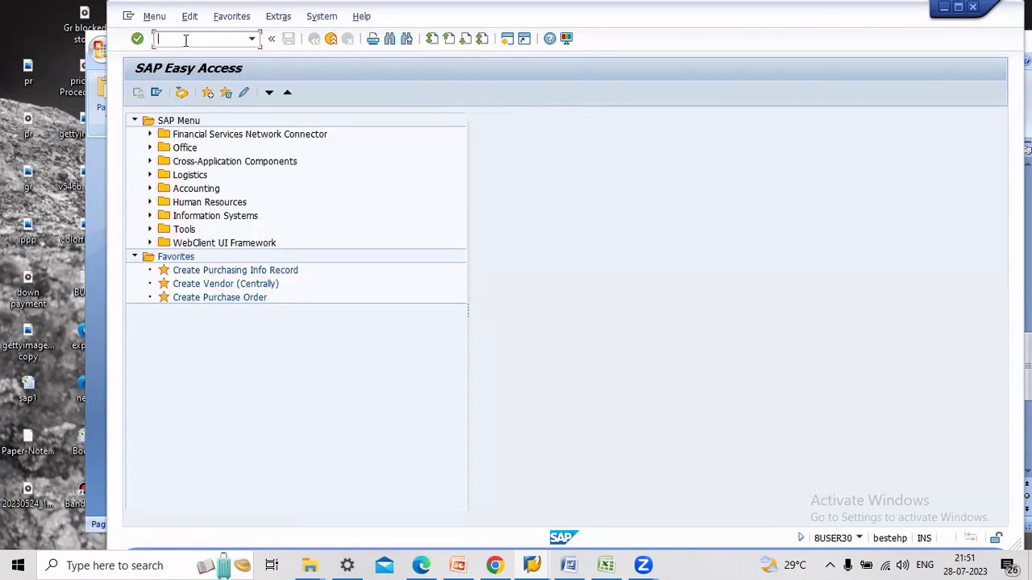
Start a goods receipt in MIGO with reference R10 Other and movement type 501
text(migo)
key(Return)
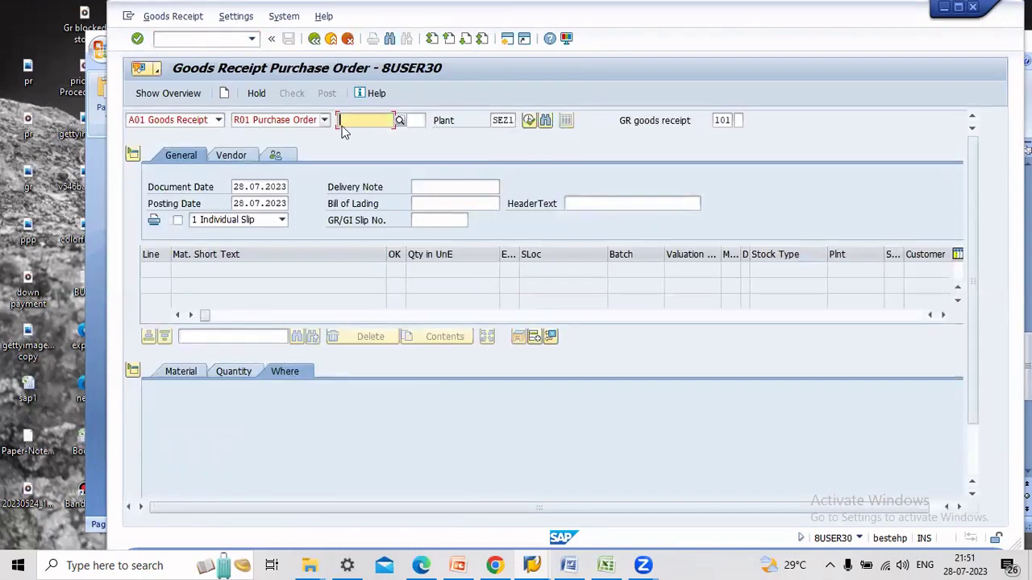
click(323, 119)
click(274, 172)
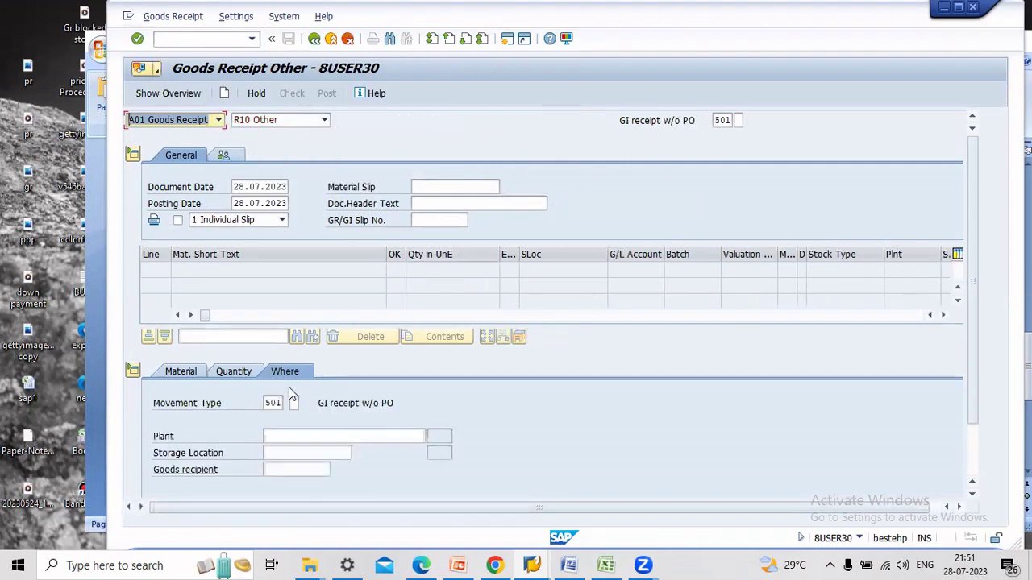
Enter material 160 with a quantity of 1000 for the goods receipt item
click(181, 373)
click(281, 405)
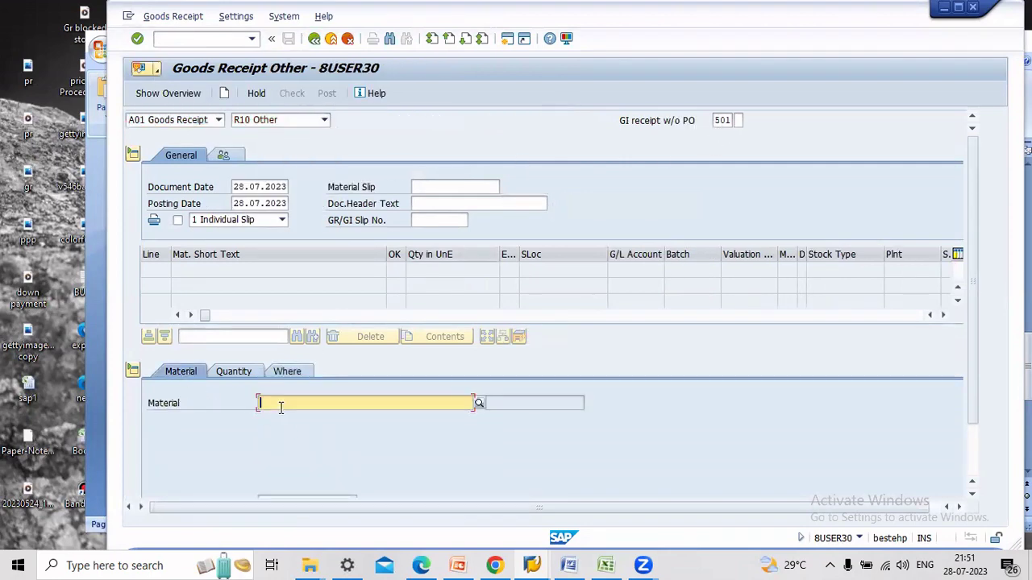
text(160)
key(Return)
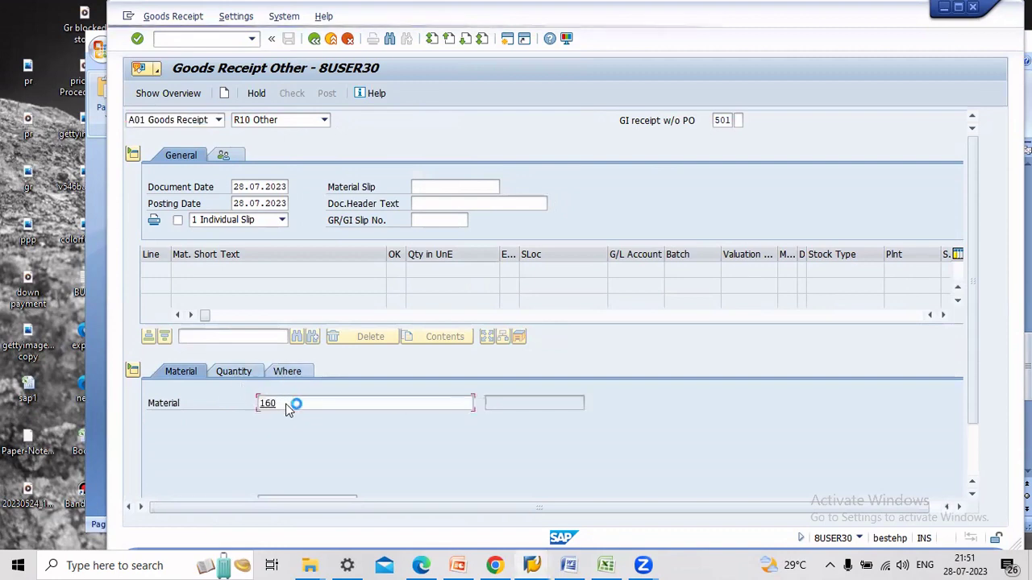
click(244, 372)
text(1000)
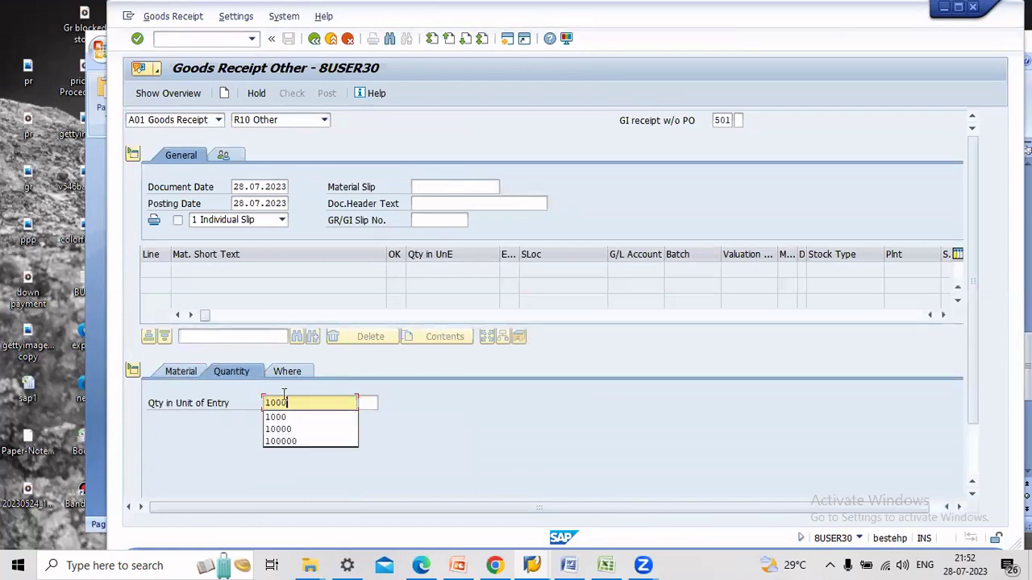
Set the receipt item's plant to SEZ1 and its storage location to S1
click(295, 374)
click(278, 436)
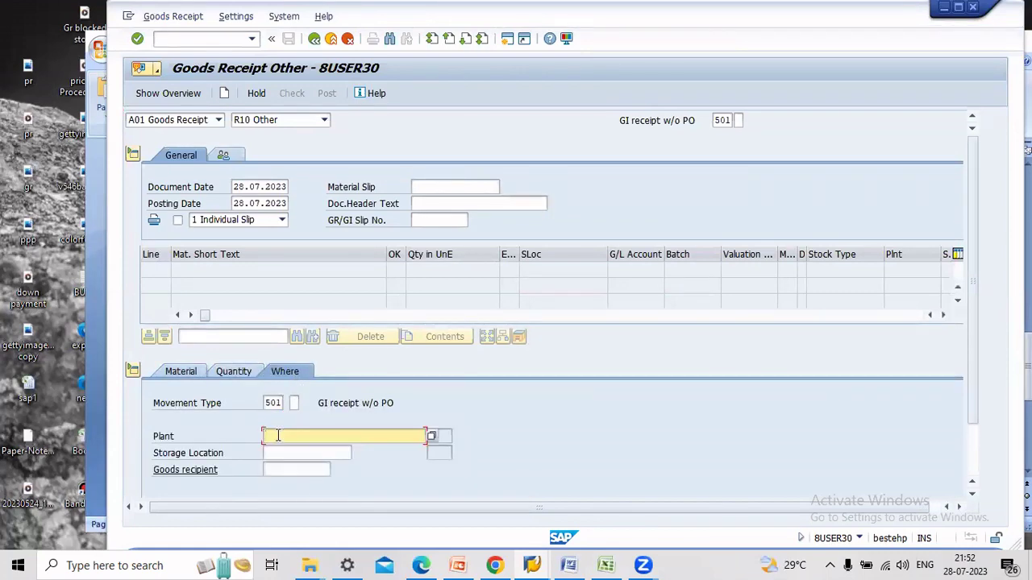
text(sez)
click(295, 450)
click(290, 449)
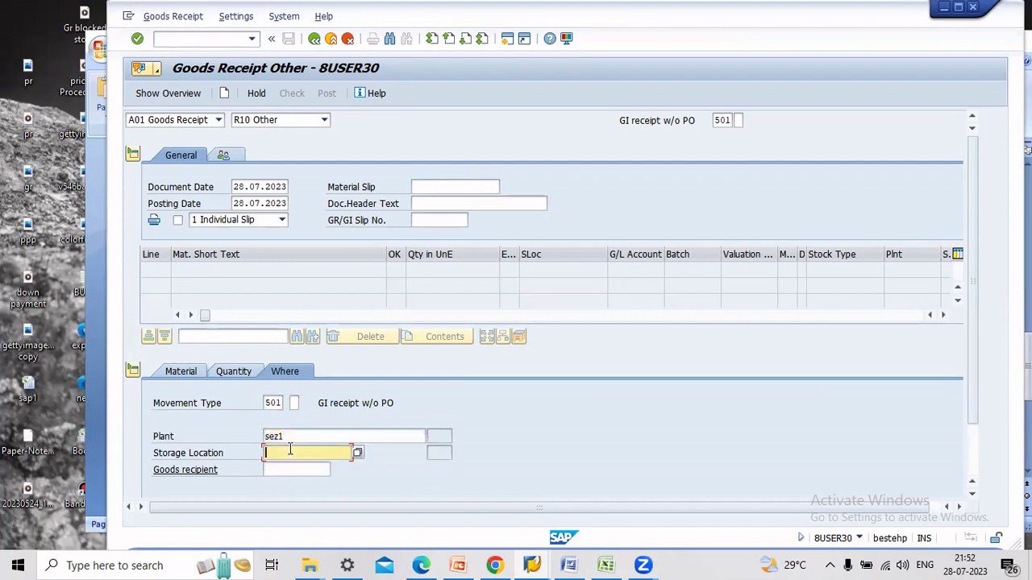
text(s1)
key(Return)
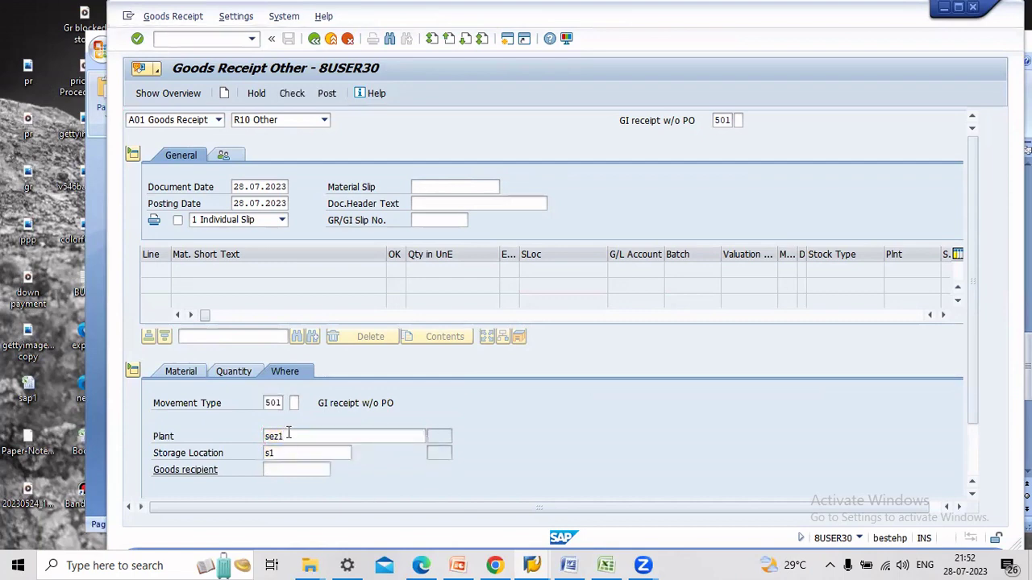
Enter the vendor number as the item's partner and post the goods receipt
click(356, 379)
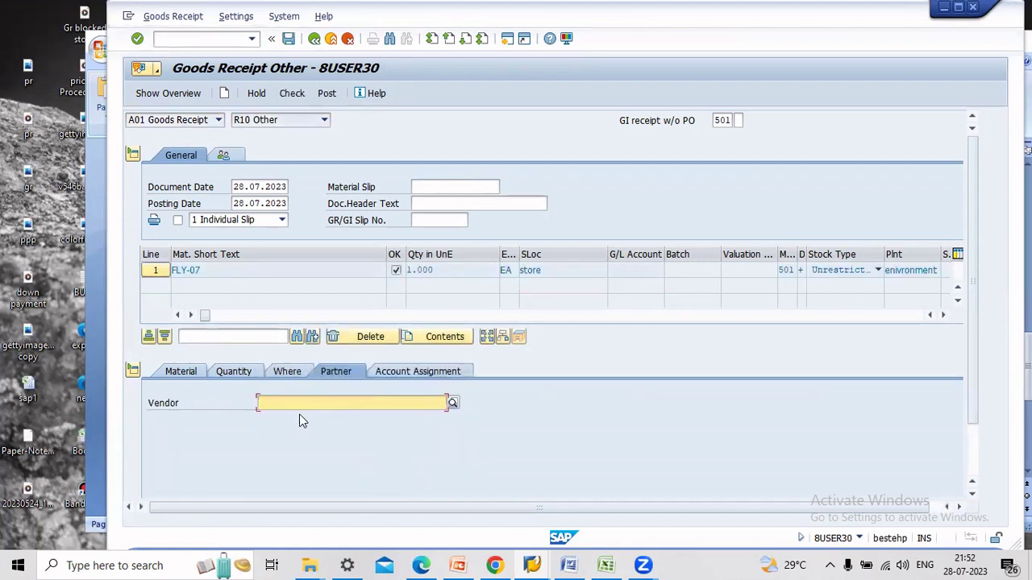
text(100686)
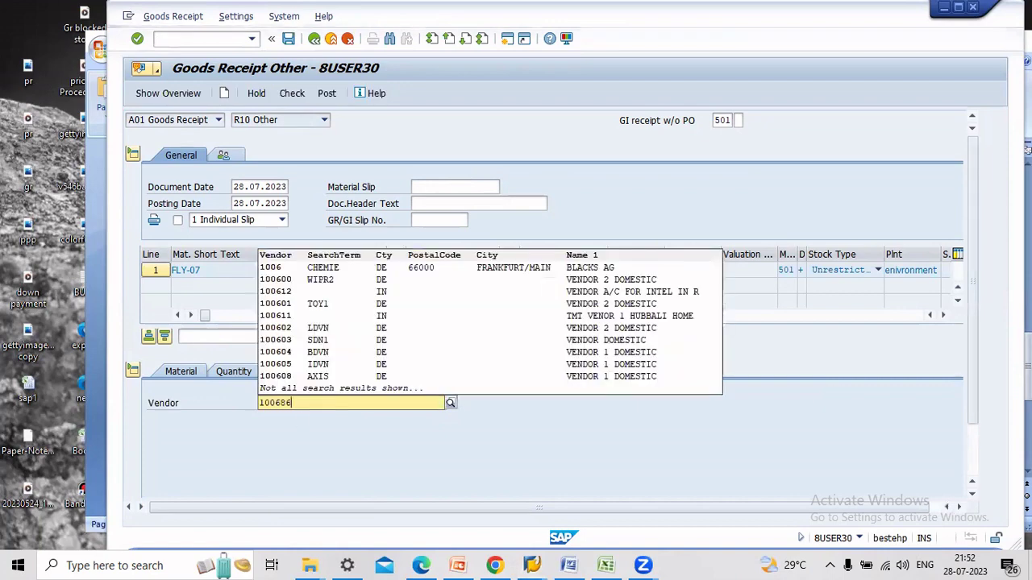
key(Return)
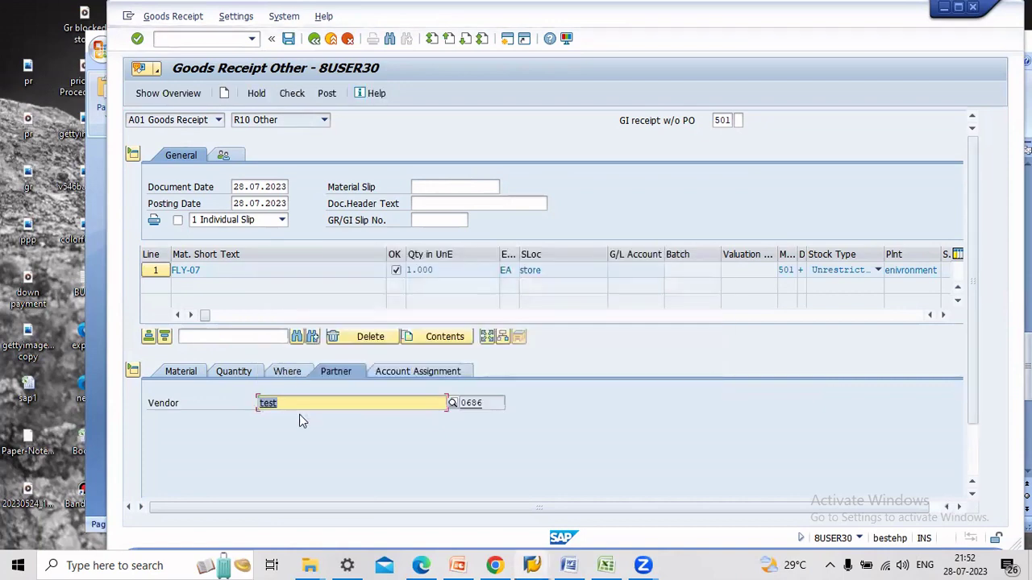
scroll(242, 476, down, 2)
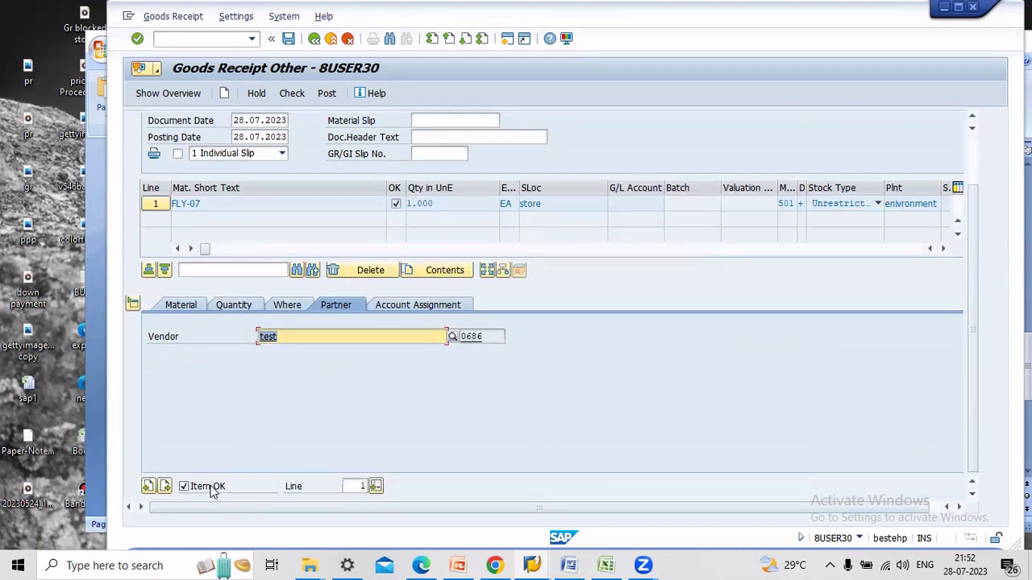
click(326, 97)
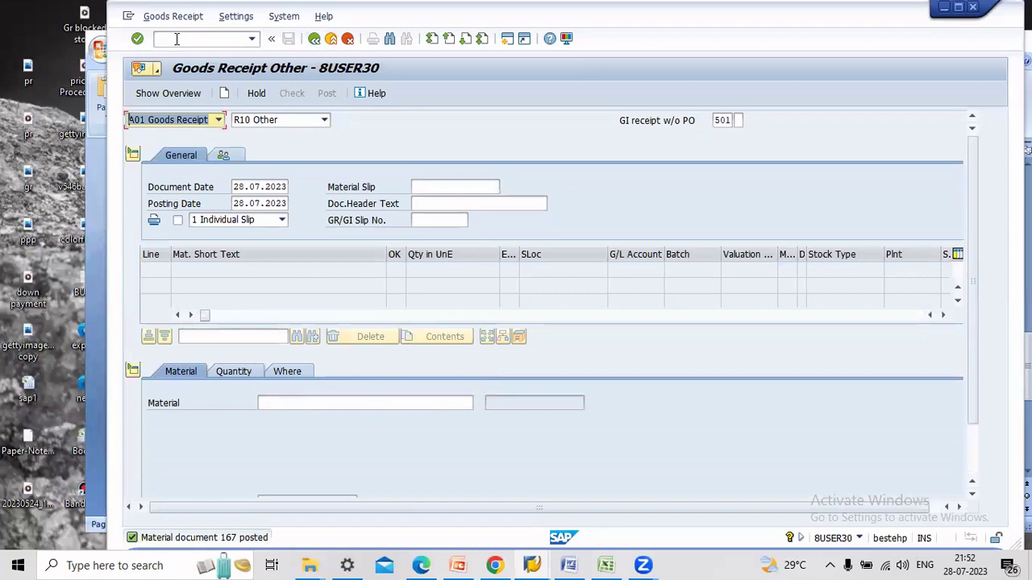
Exit goods movement and run subcontracting stock monitoring (ME2O) for the prefilled vendor in plant SEZ1
click(331, 39)
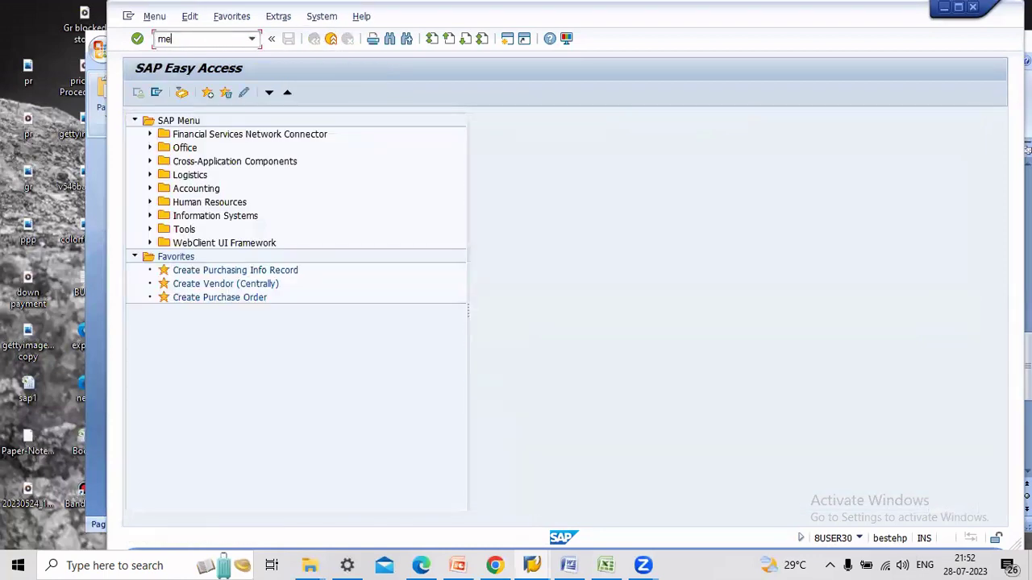
click(206, 40)
text(me2o)
key(Return)
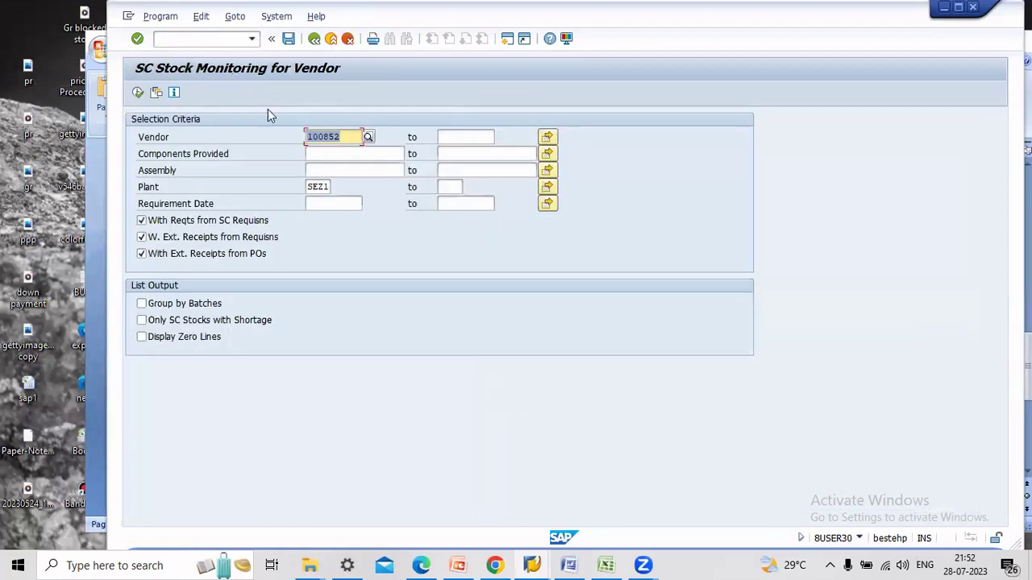
click(138, 93)
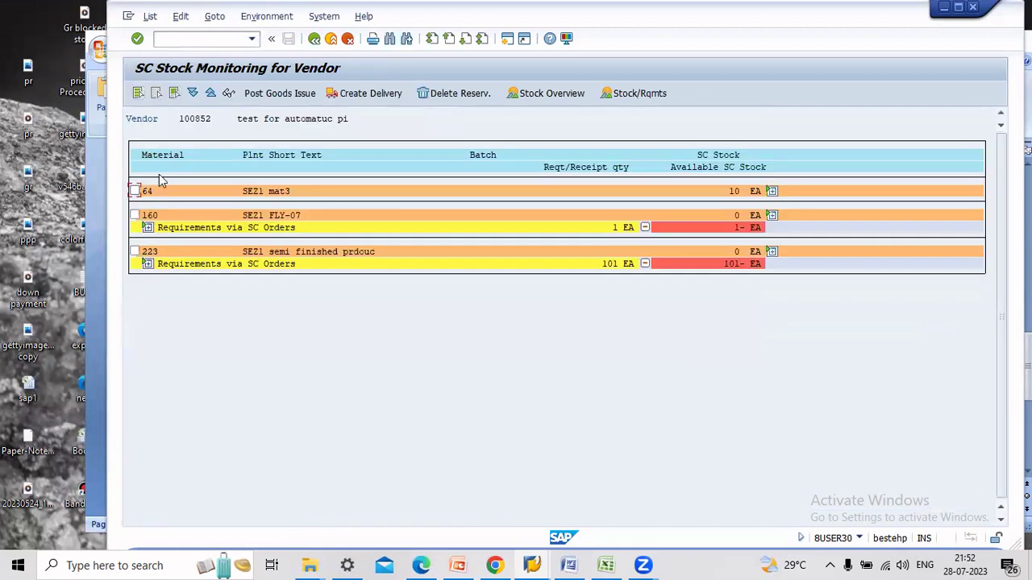
Post the goods issue of 1 EA of material 160 to the vendor and return to SAP Easy Access
click(280, 93)
click(474, 403)
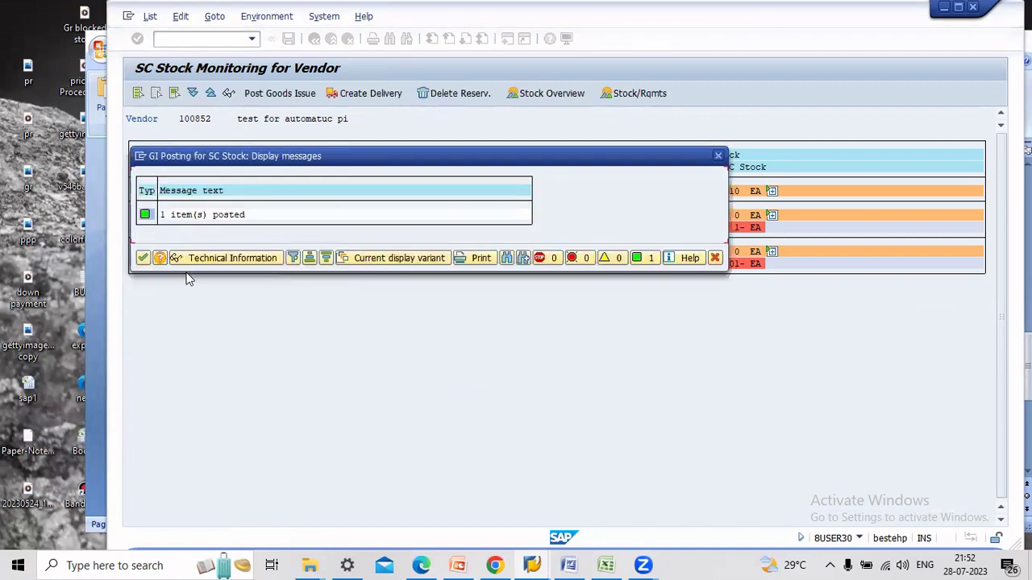
click(142, 258)
click(314, 40)
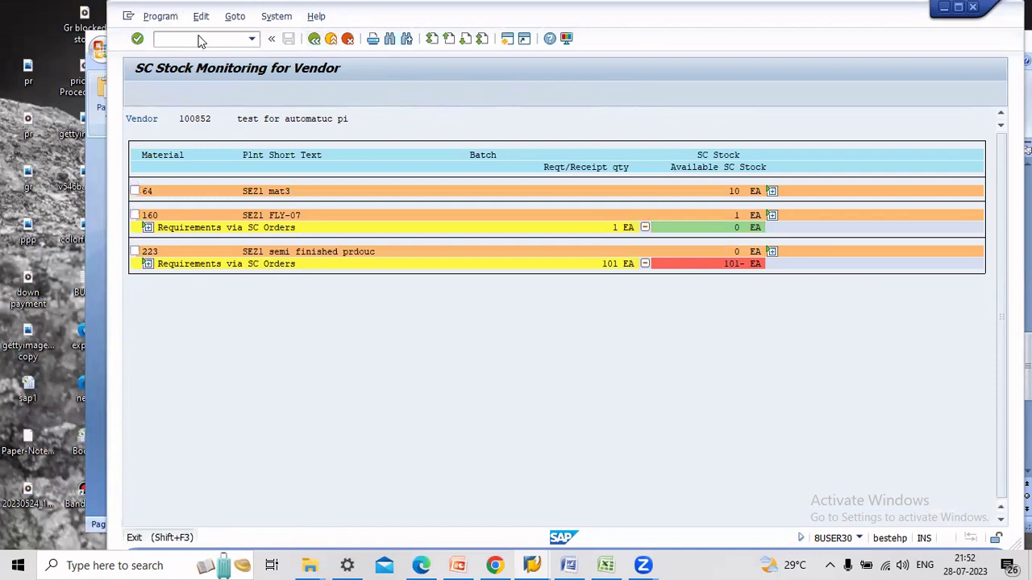
click(331, 39)
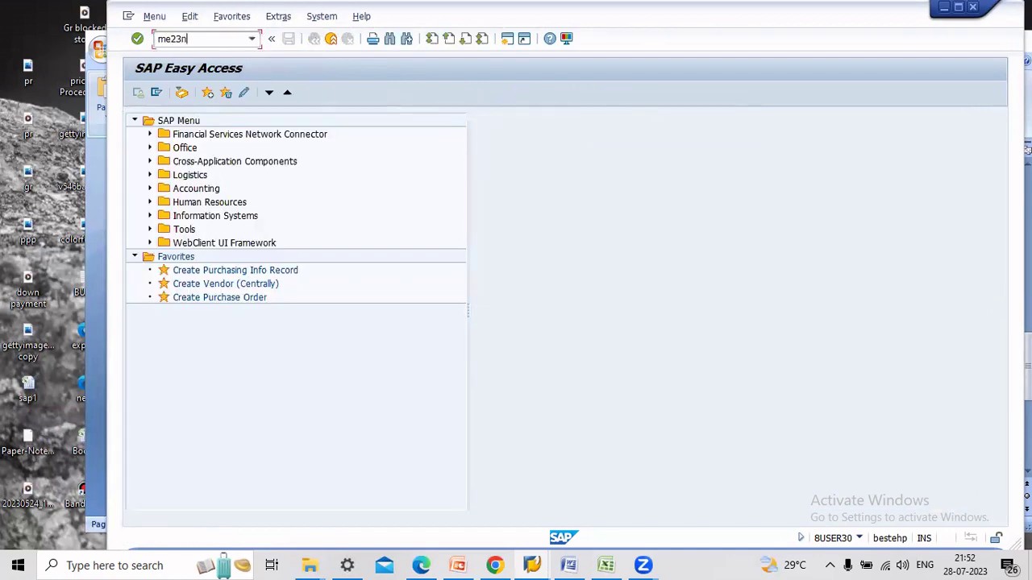
Display the purchase order for material 160 (ME23N), copy its PO number and exit
key(Return)
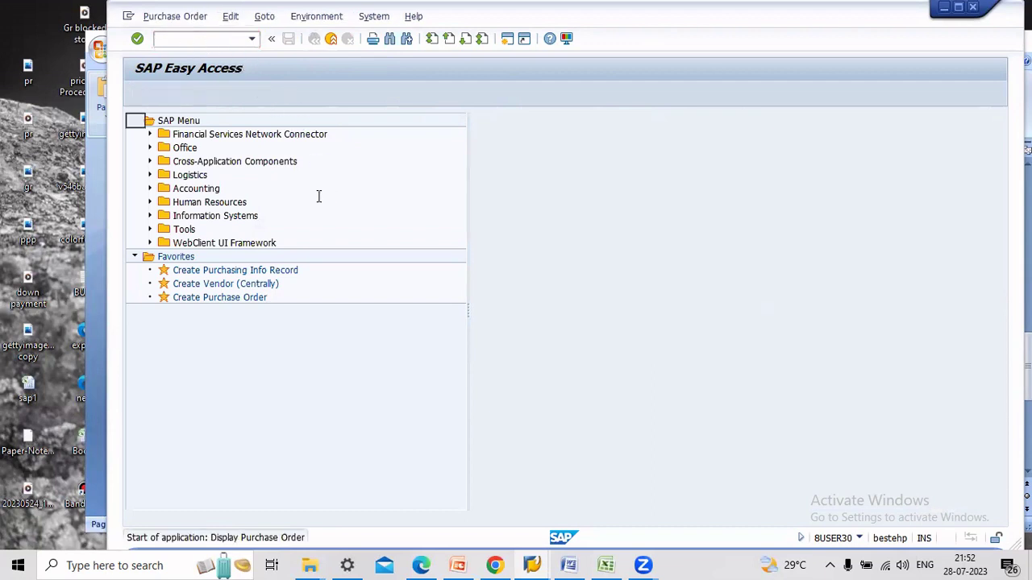
drag(265, 119, 325, 125)
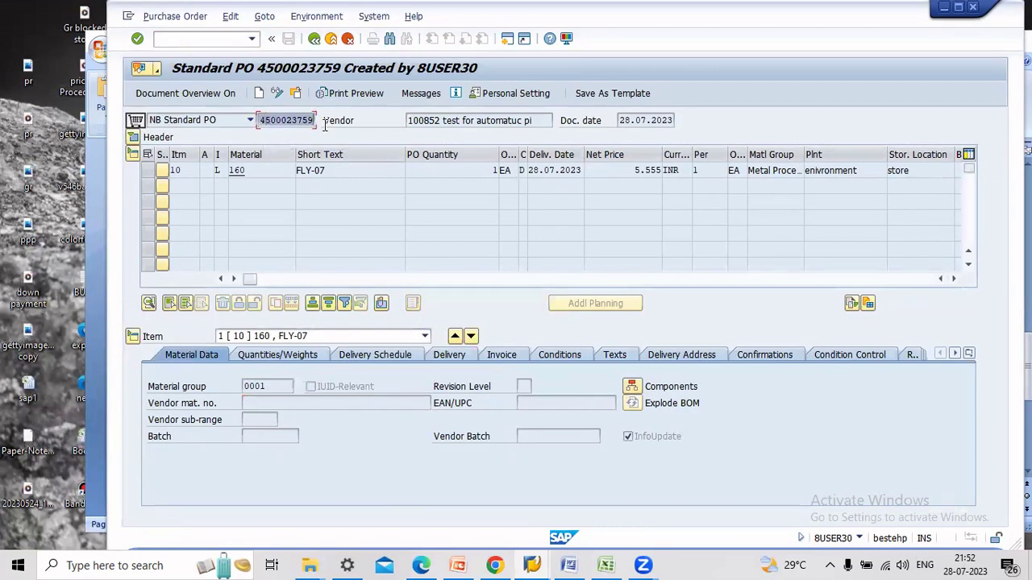
click(330, 38)
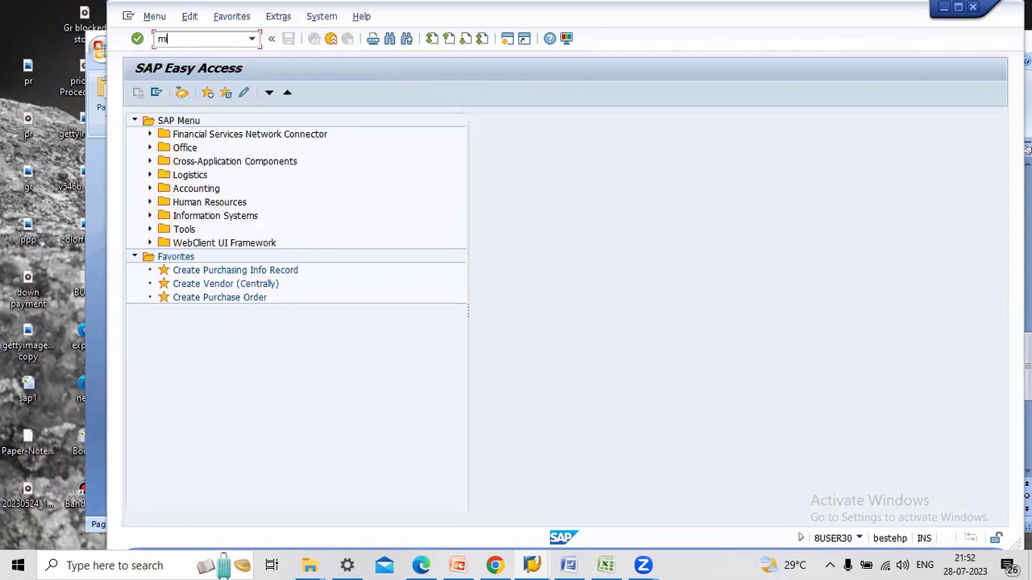
Start a MIGO goods receipt with reference R01 Purchase Order and load the copied PO number
key(Return)
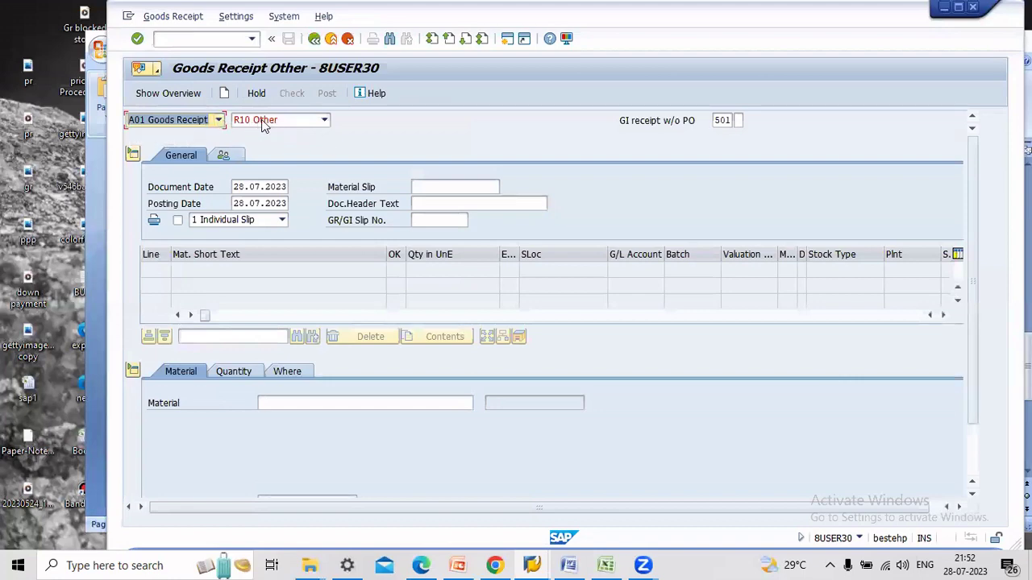
click(277, 121)
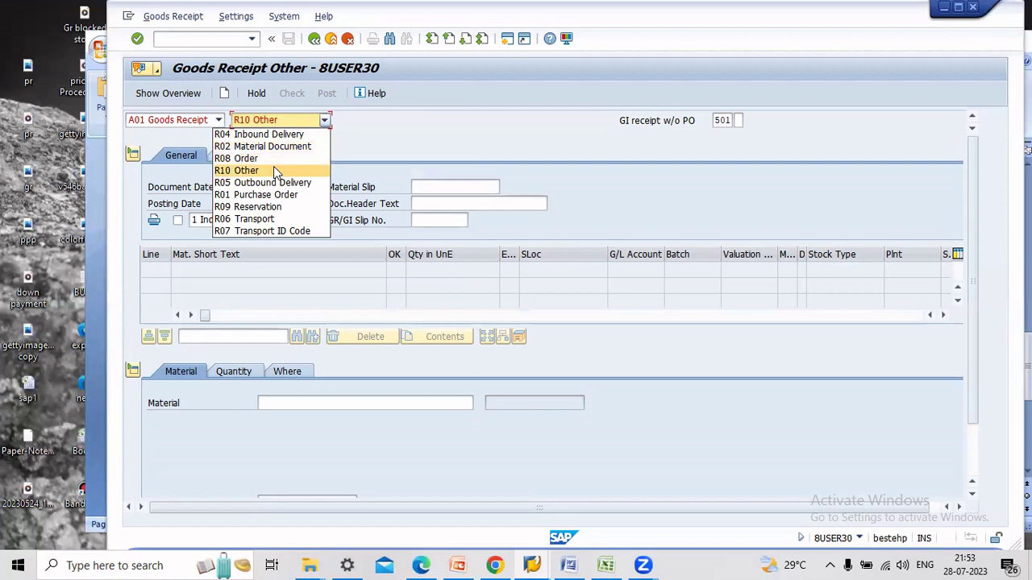
click(274, 196)
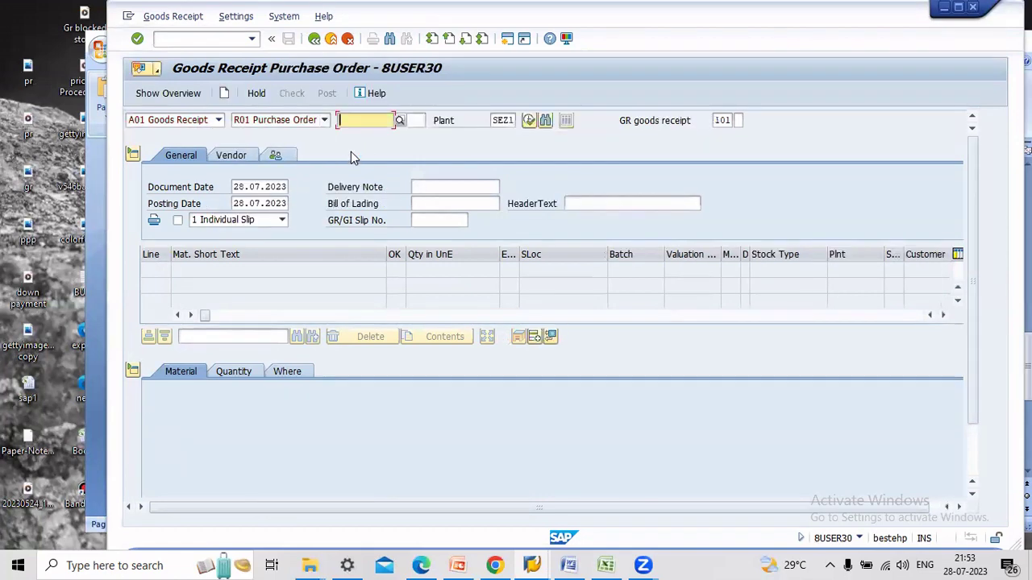
key(ctrl+v)
key(Return)
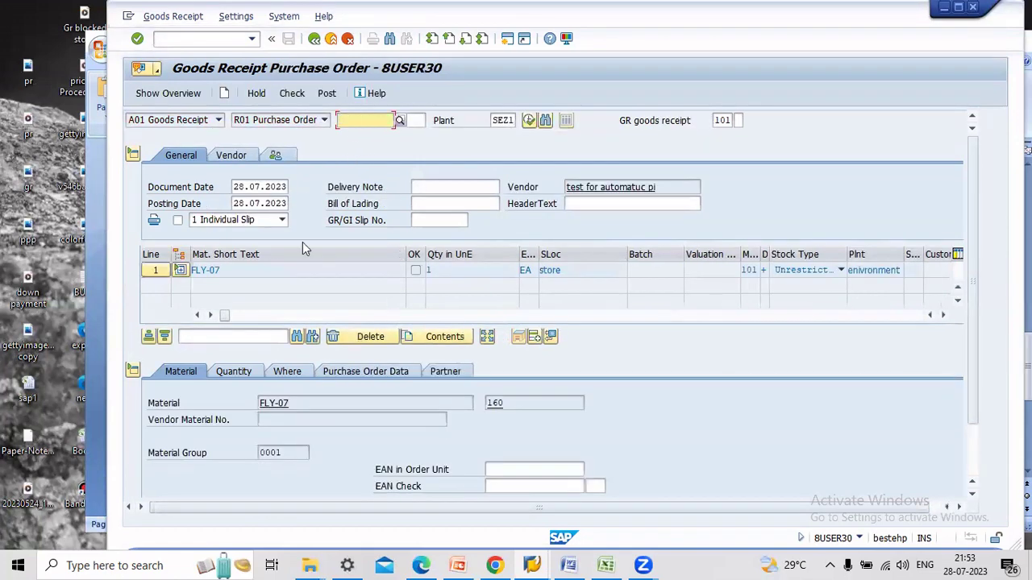
Enter a delivery note quantity of 1, mark the item as OK and try to post the goods receipt
click(236, 372)
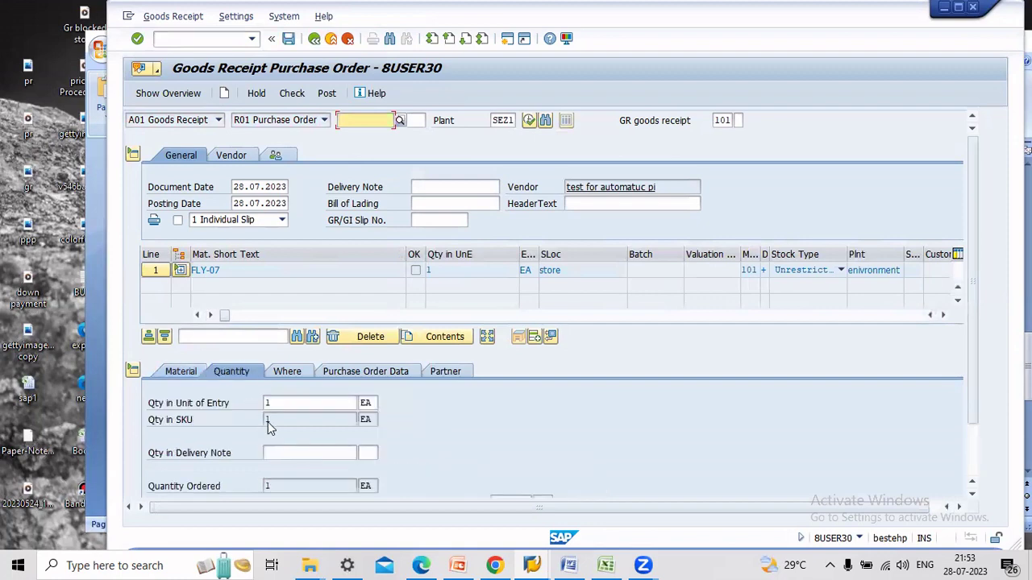
click(284, 453)
text(1)
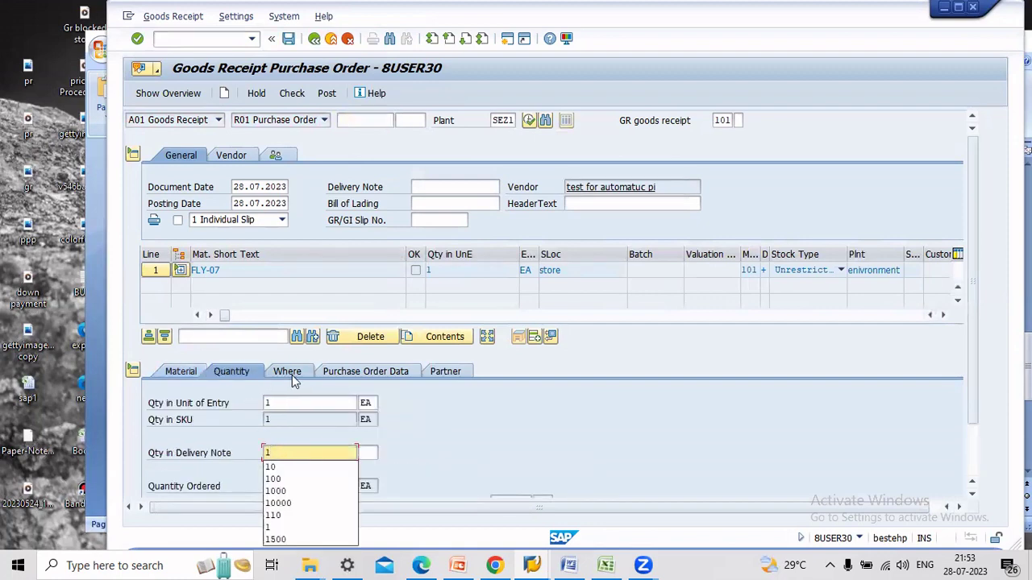
click(288, 376)
scroll(339, 473, down, 2)
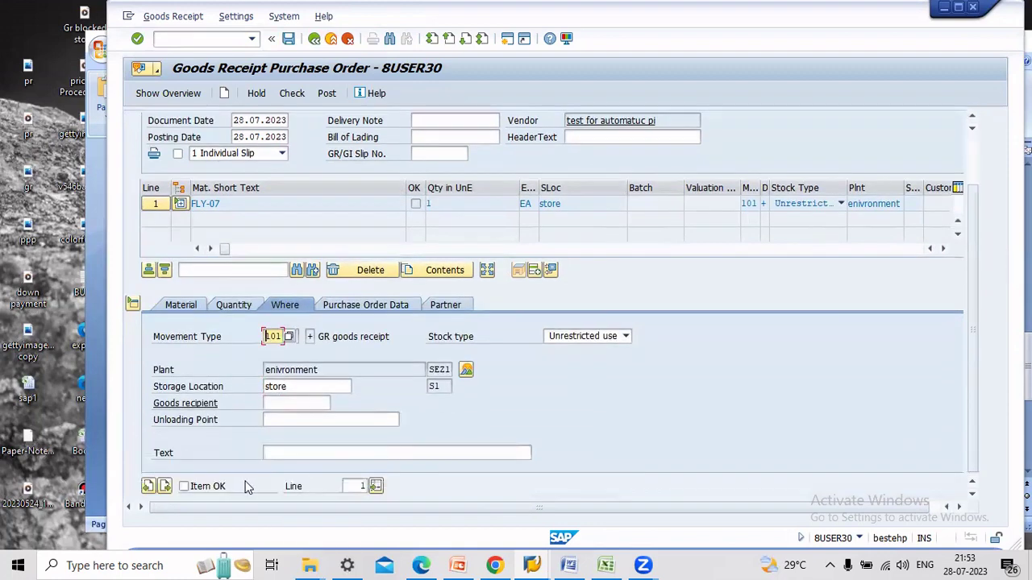
click(243, 484)
click(328, 93)
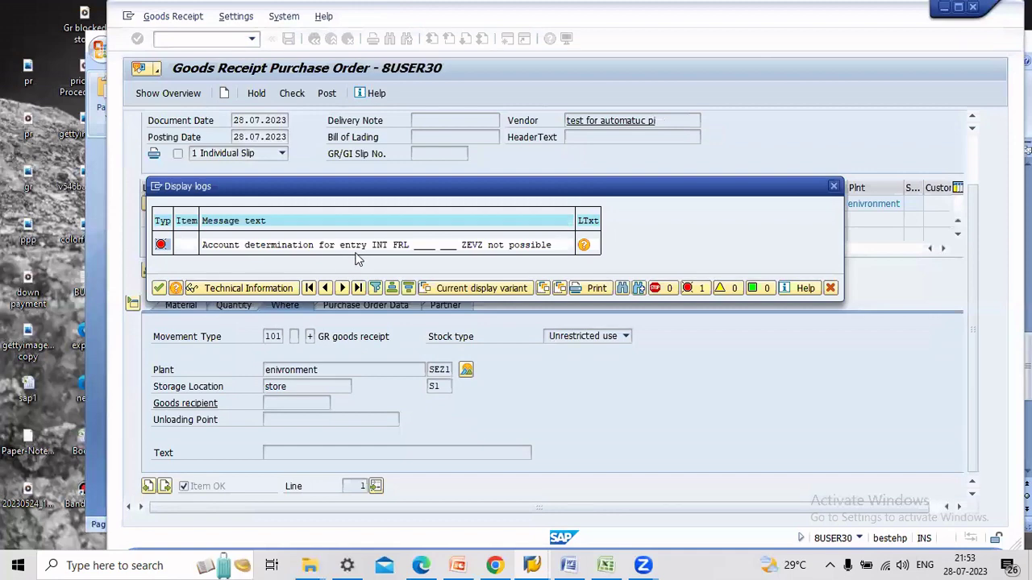
Close the goods receipt's error log and start transaction OBYC in a separate session
click(834, 189)
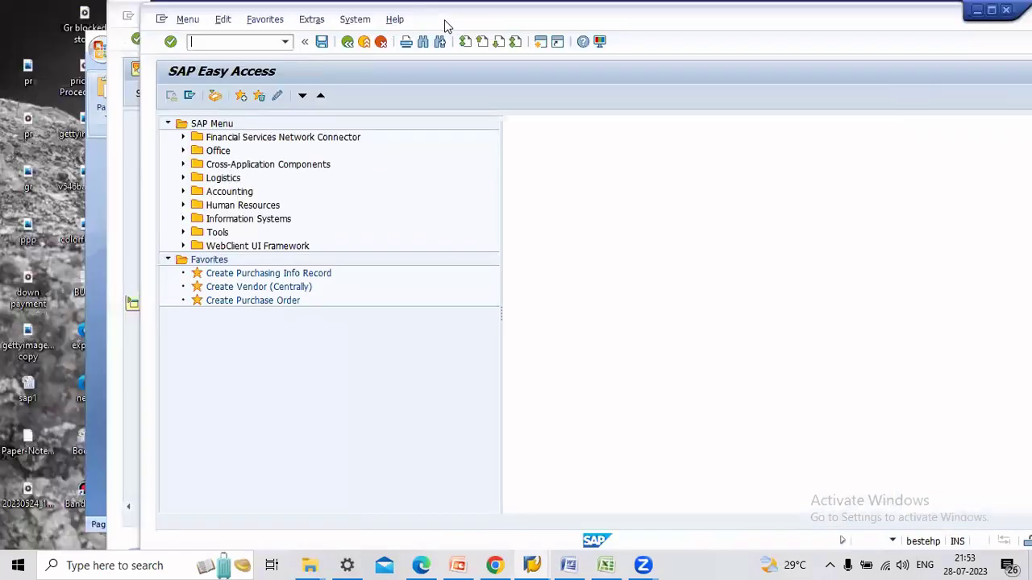
text(obyc)
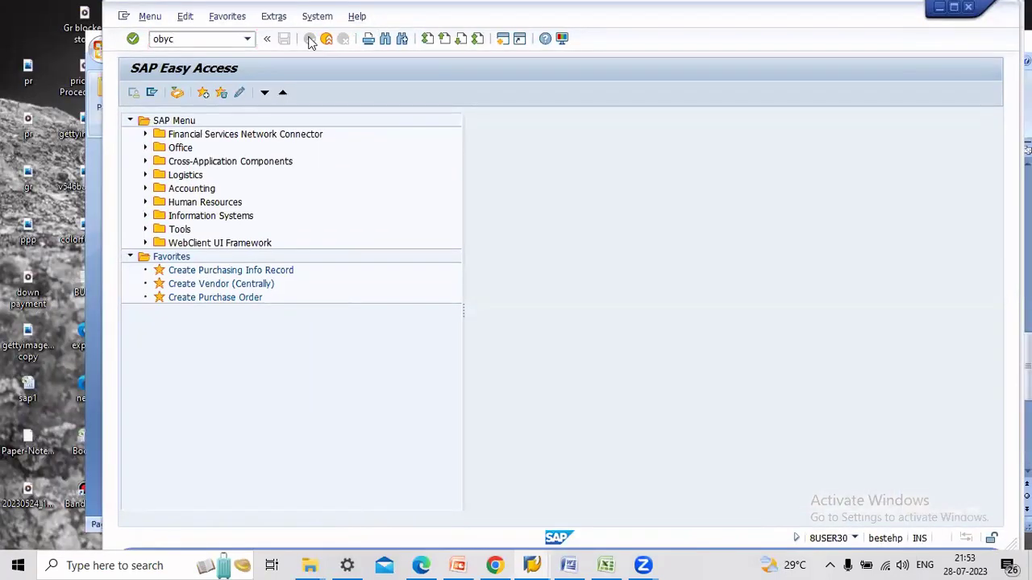
key(Return)
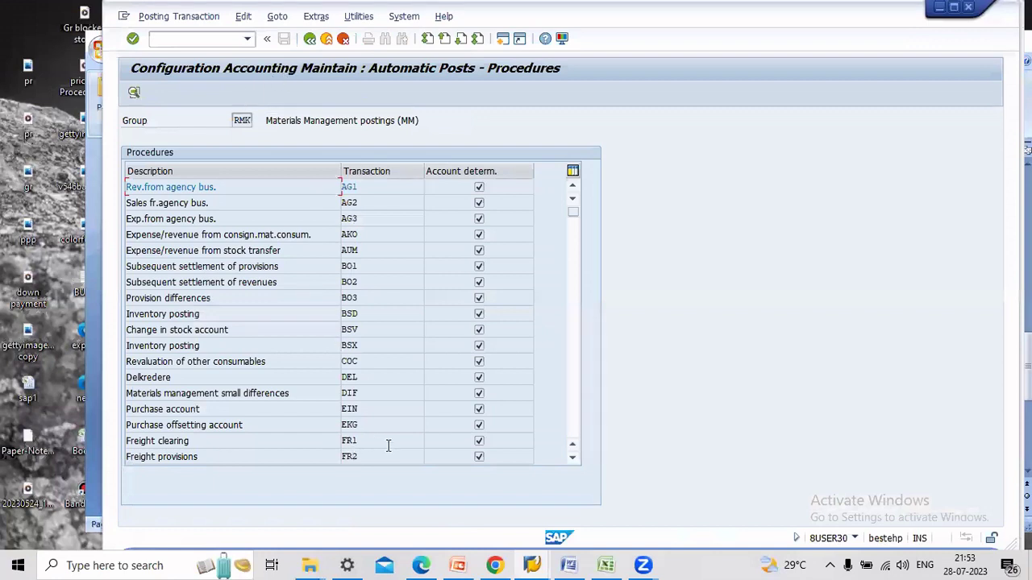
Open the account assignment of the External activity procedure (FRL) for chart of accounts INT
click(572, 458)
click(572, 458)
click(573, 458)
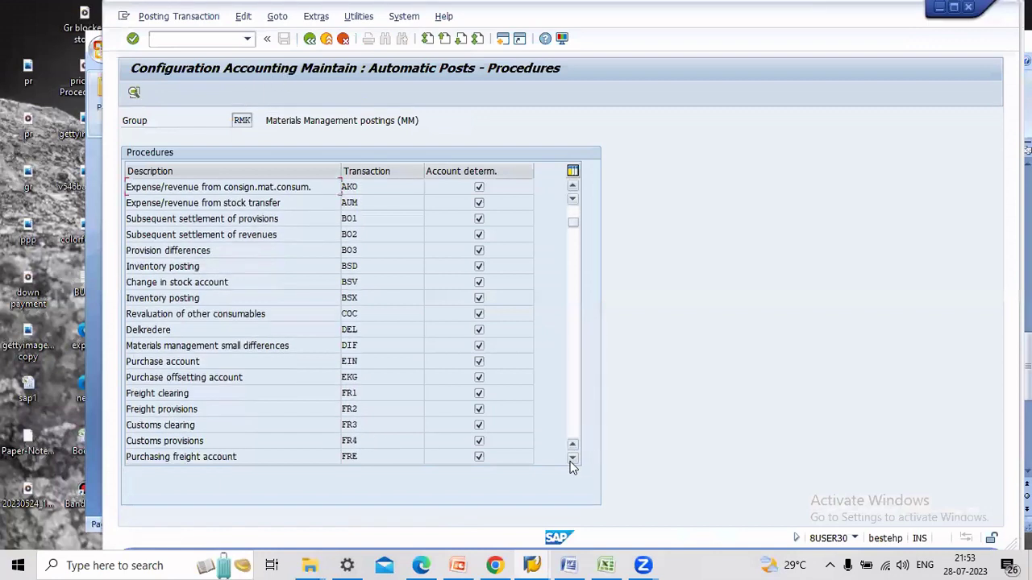
click(572, 458)
click(573, 458)
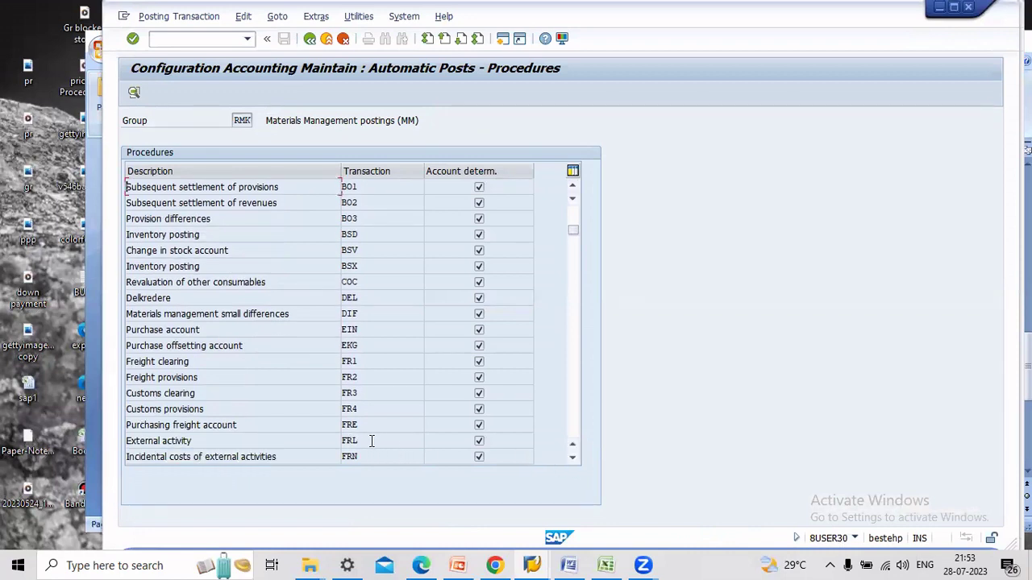
double_click(369, 443)
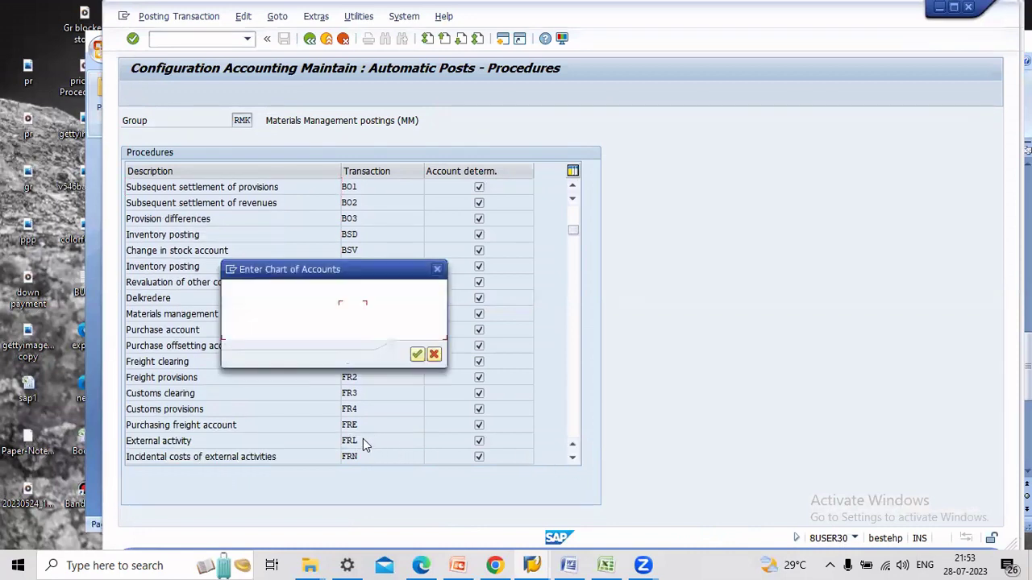
text(int)
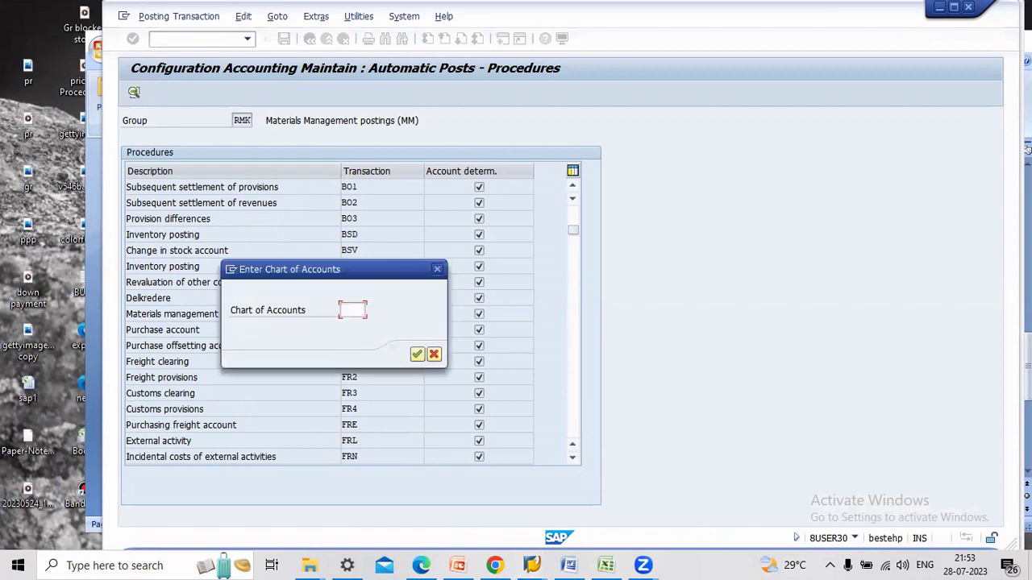
key(Return)
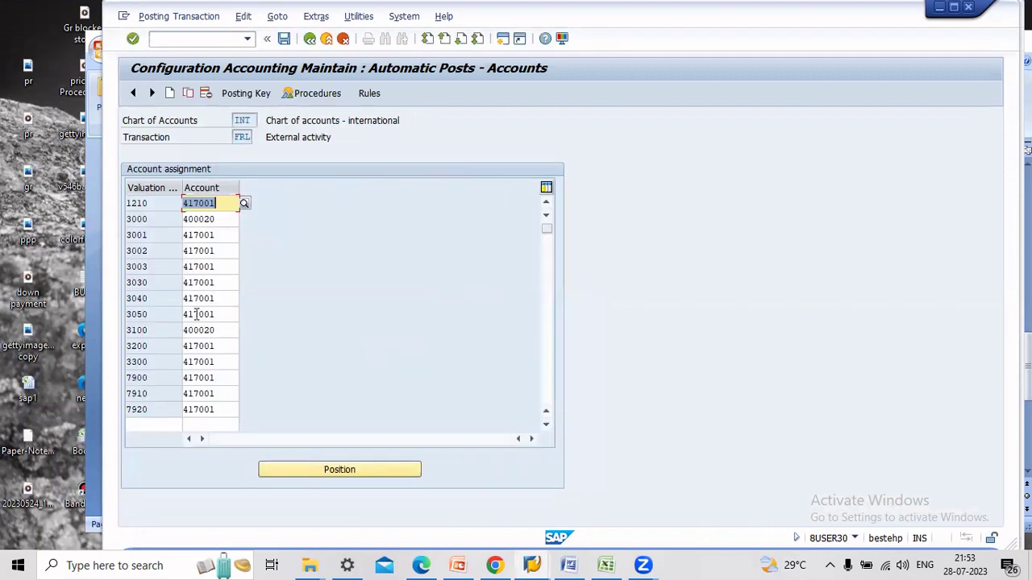
Add an account assignment row with valuation grouping code ZEVE and account 417001, copied from the 7920 row
scroll(194, 399, down, 1)
click(145, 378)
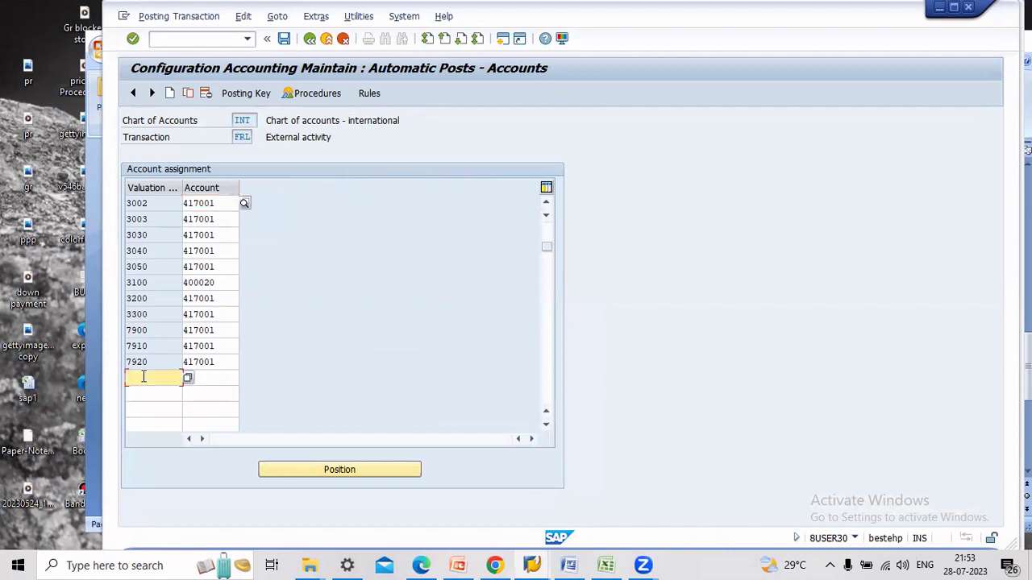
text(z)
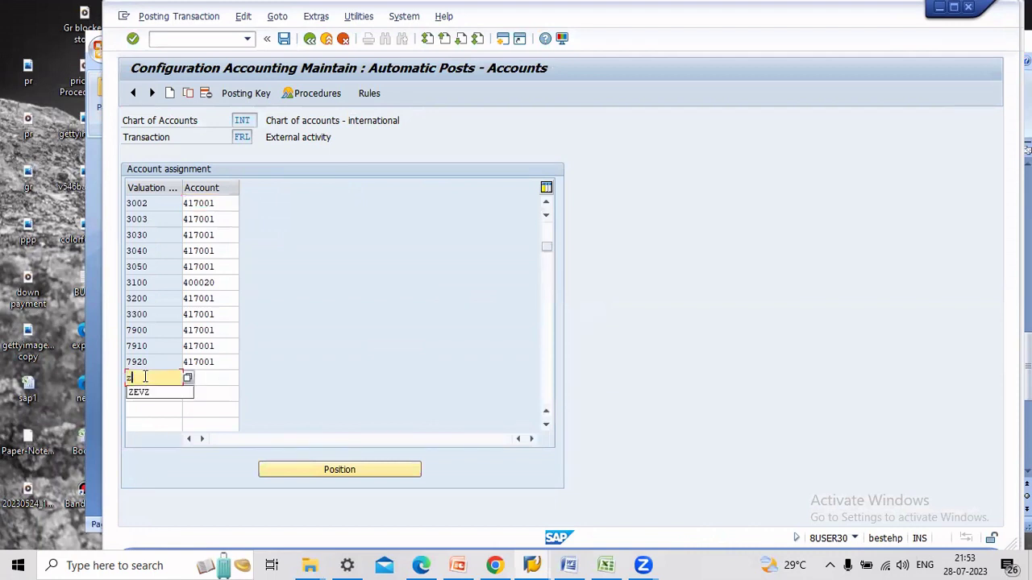
text(evz)
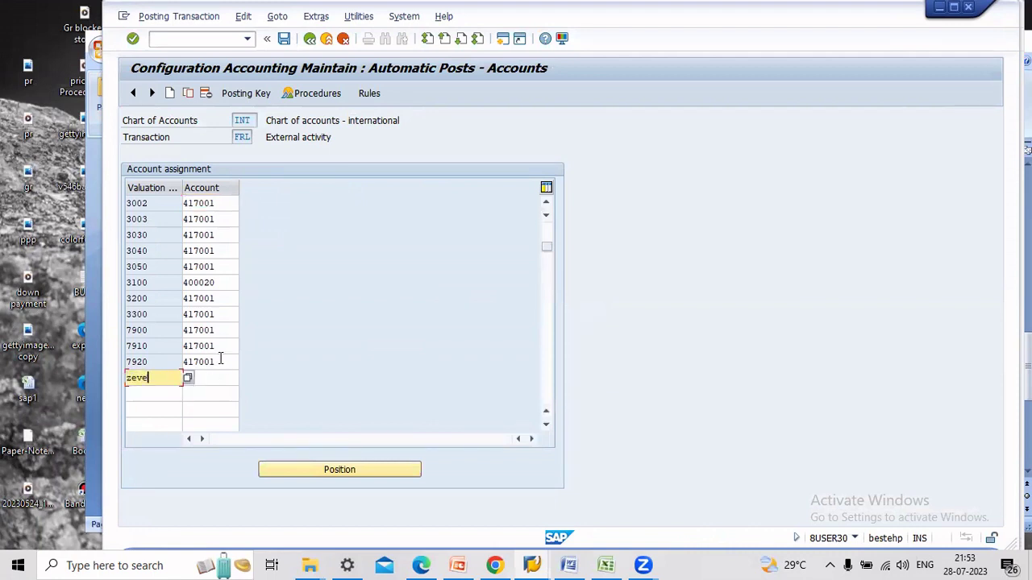
key(shift+Tab)
key(ctrl+c)
click(208, 377)
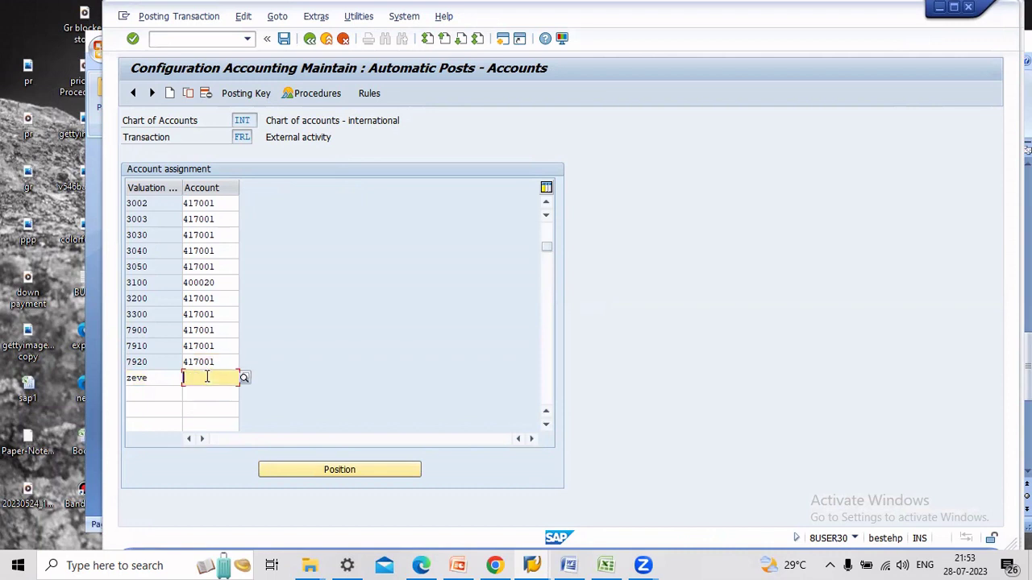
key(ctrl+v)
key(Return)
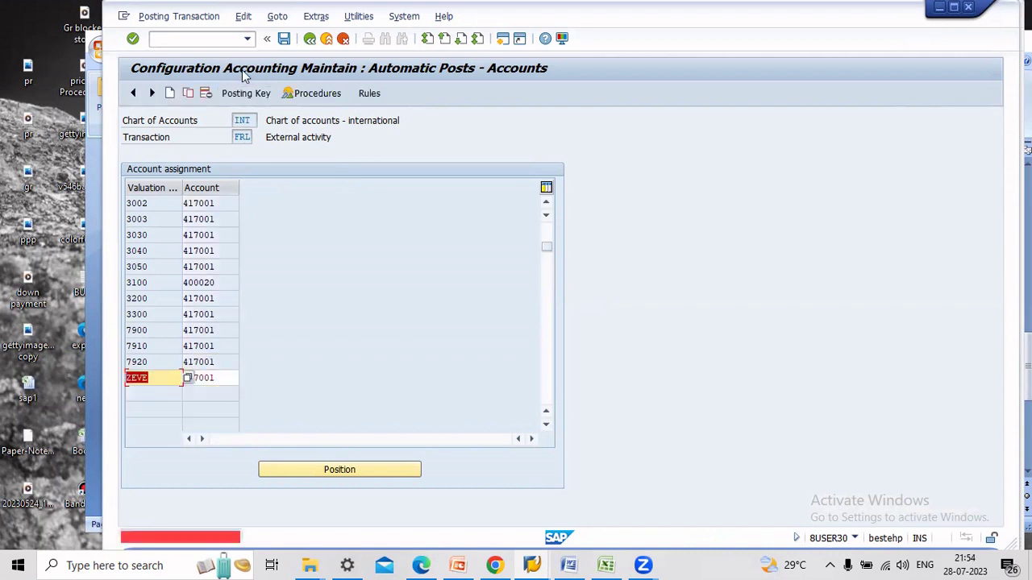
Correct the new row's valuation grouping code to ZEVZ and save it under the proposed customizing request
click(171, 376)
text(Z)
key(Return)
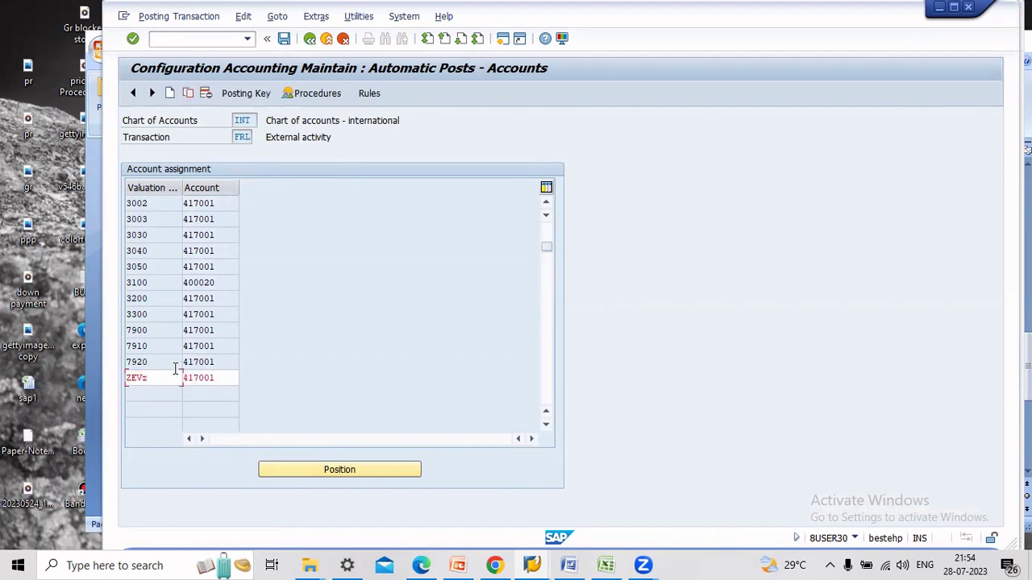
click(284, 38)
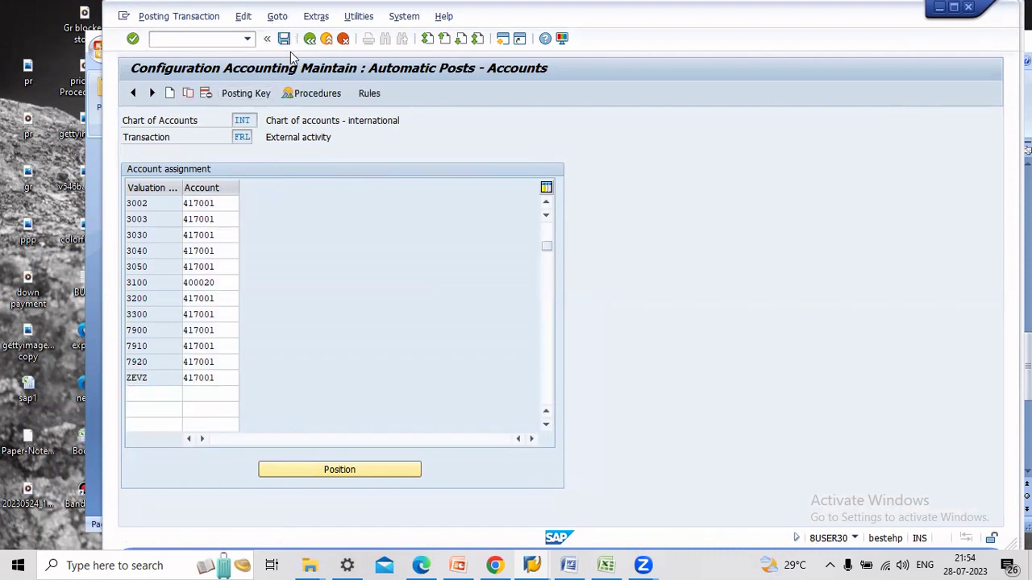
click(330, 255)
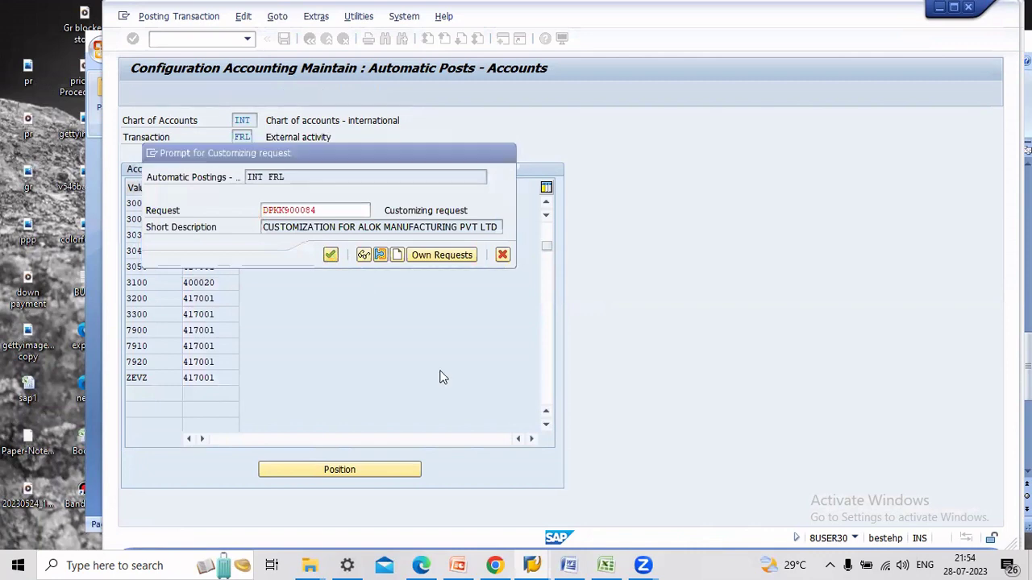
Return to the goods receipt session, post the receipt for the purchase order and exit to SAP Easy Access
mouse_move(534, 564)
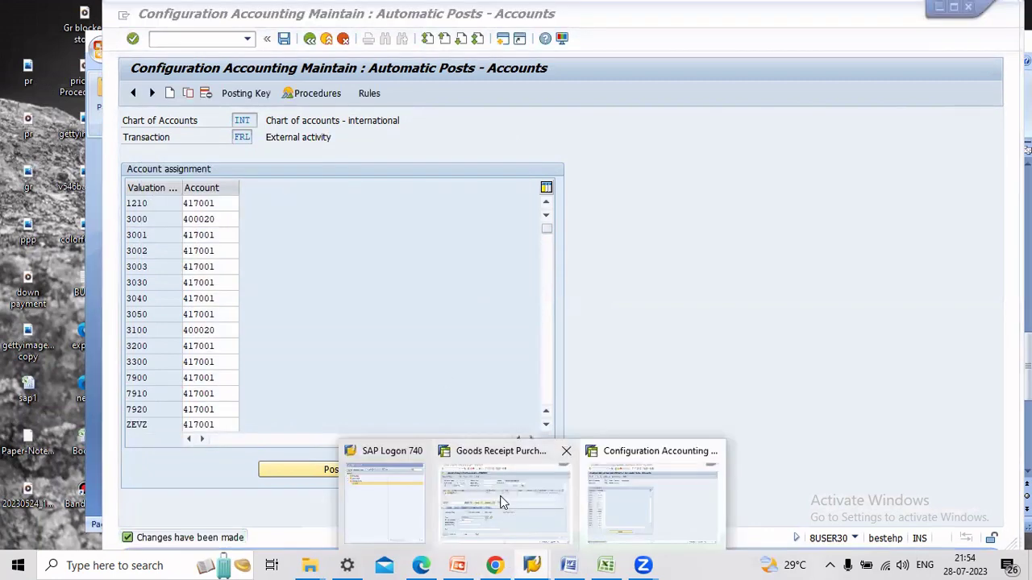
click(507, 495)
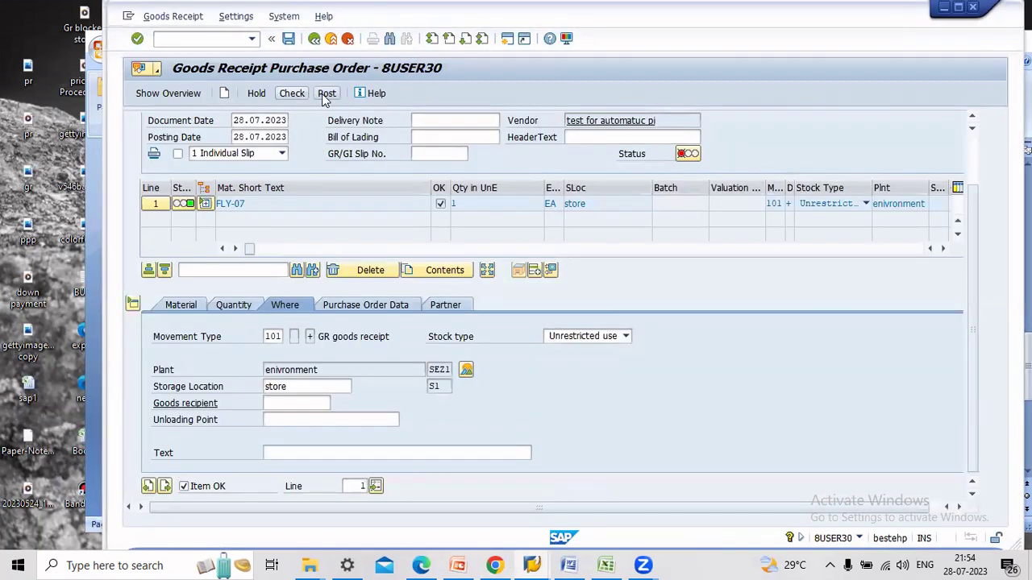
click(327, 94)
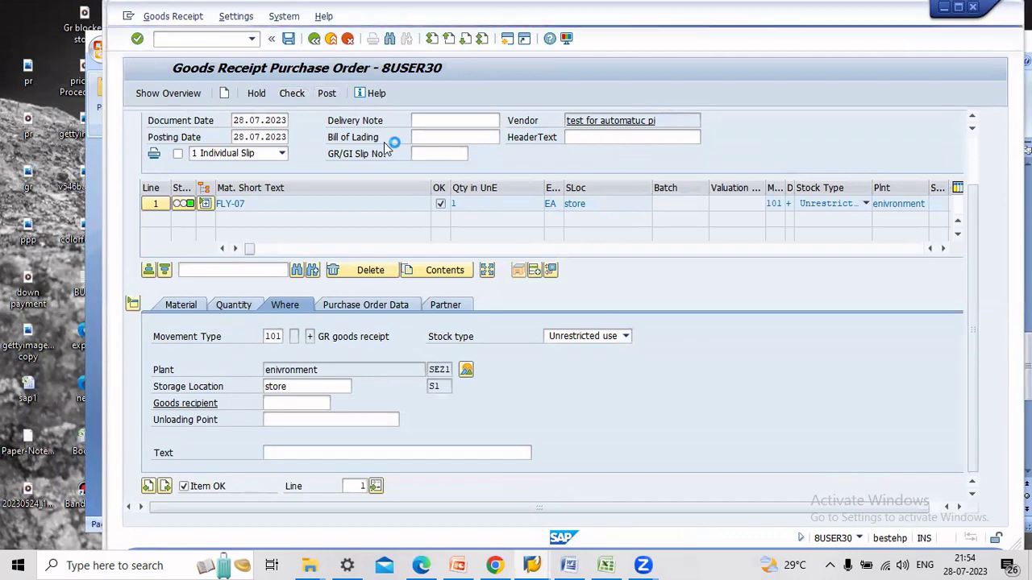
click(330, 38)
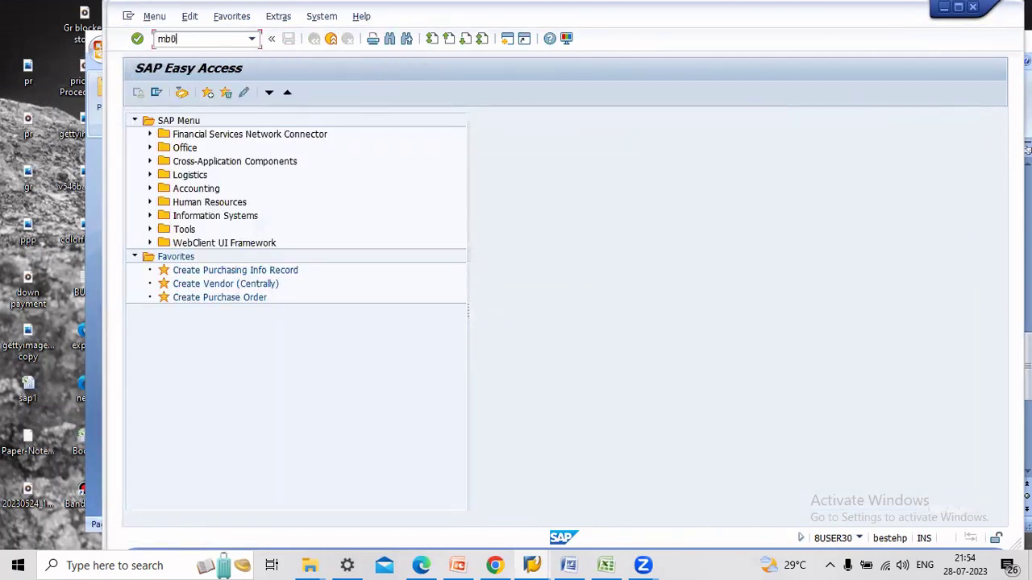
Display the new material document in MB03, select its 543 movement type and call up its accounting documents
key(Return)
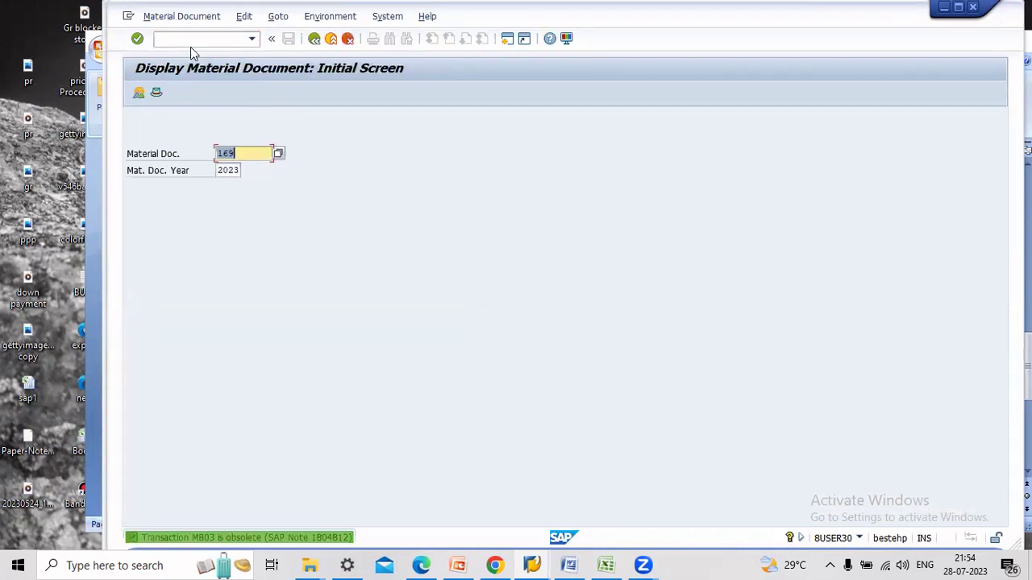
key(Return)
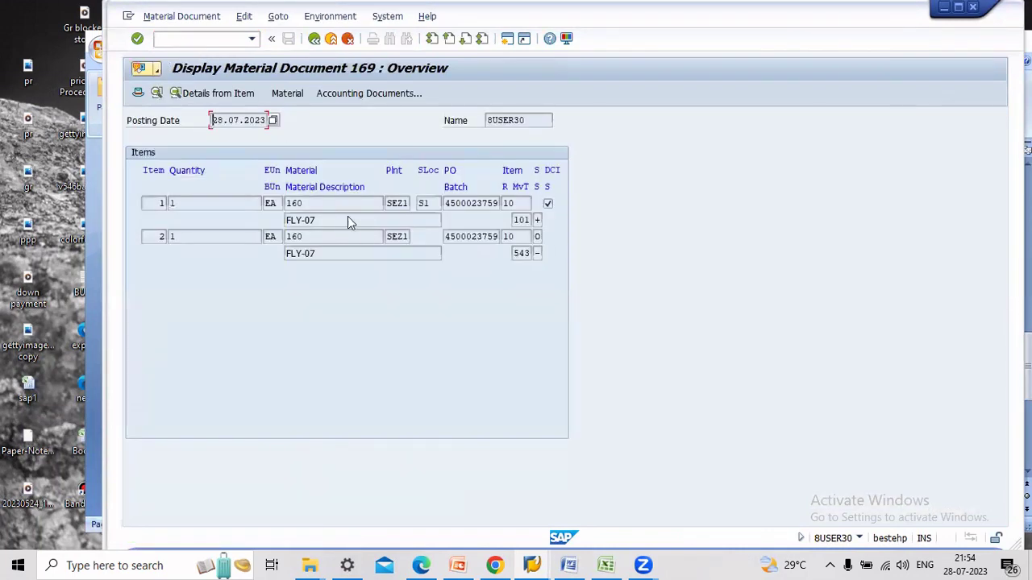
double_click(522, 254)
click(347, 93)
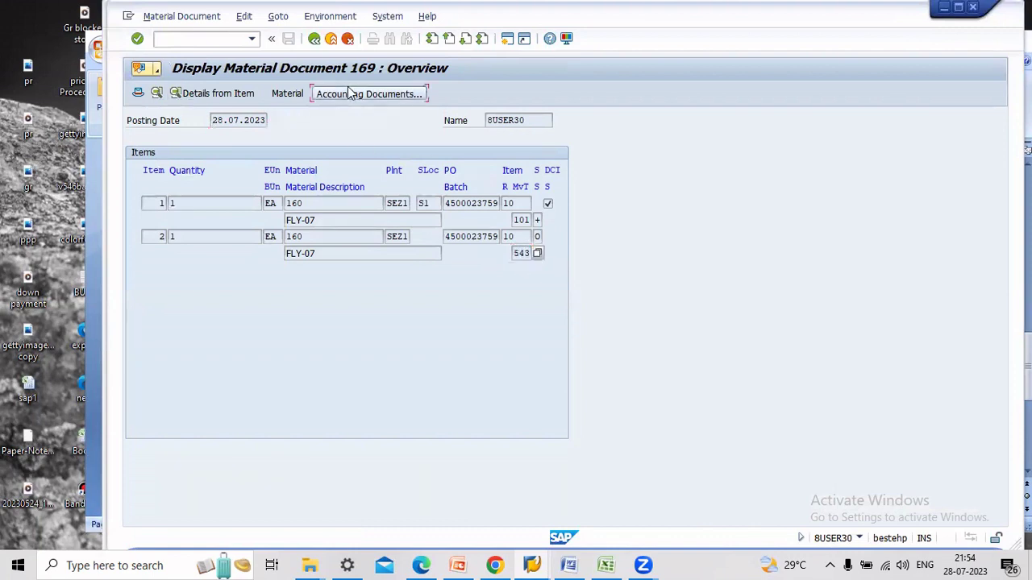